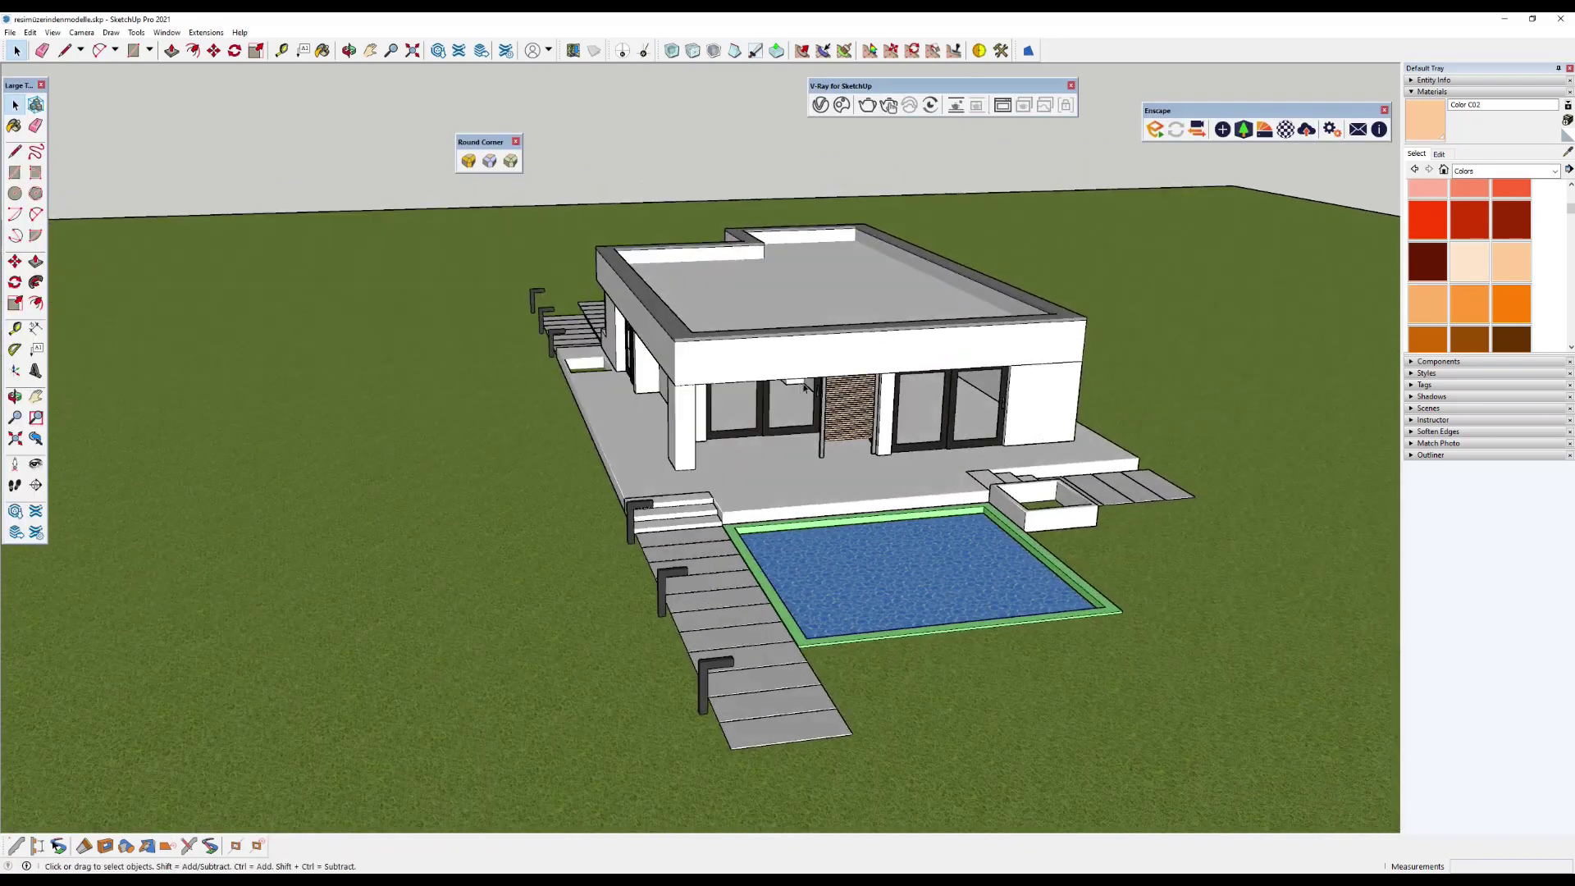
Orbit and zoom around the house and pool until the house faces the viewer.
{"action": "middle_click_drag", "start_coordinate": [805, 387], "coordinate": [1029, 448]}
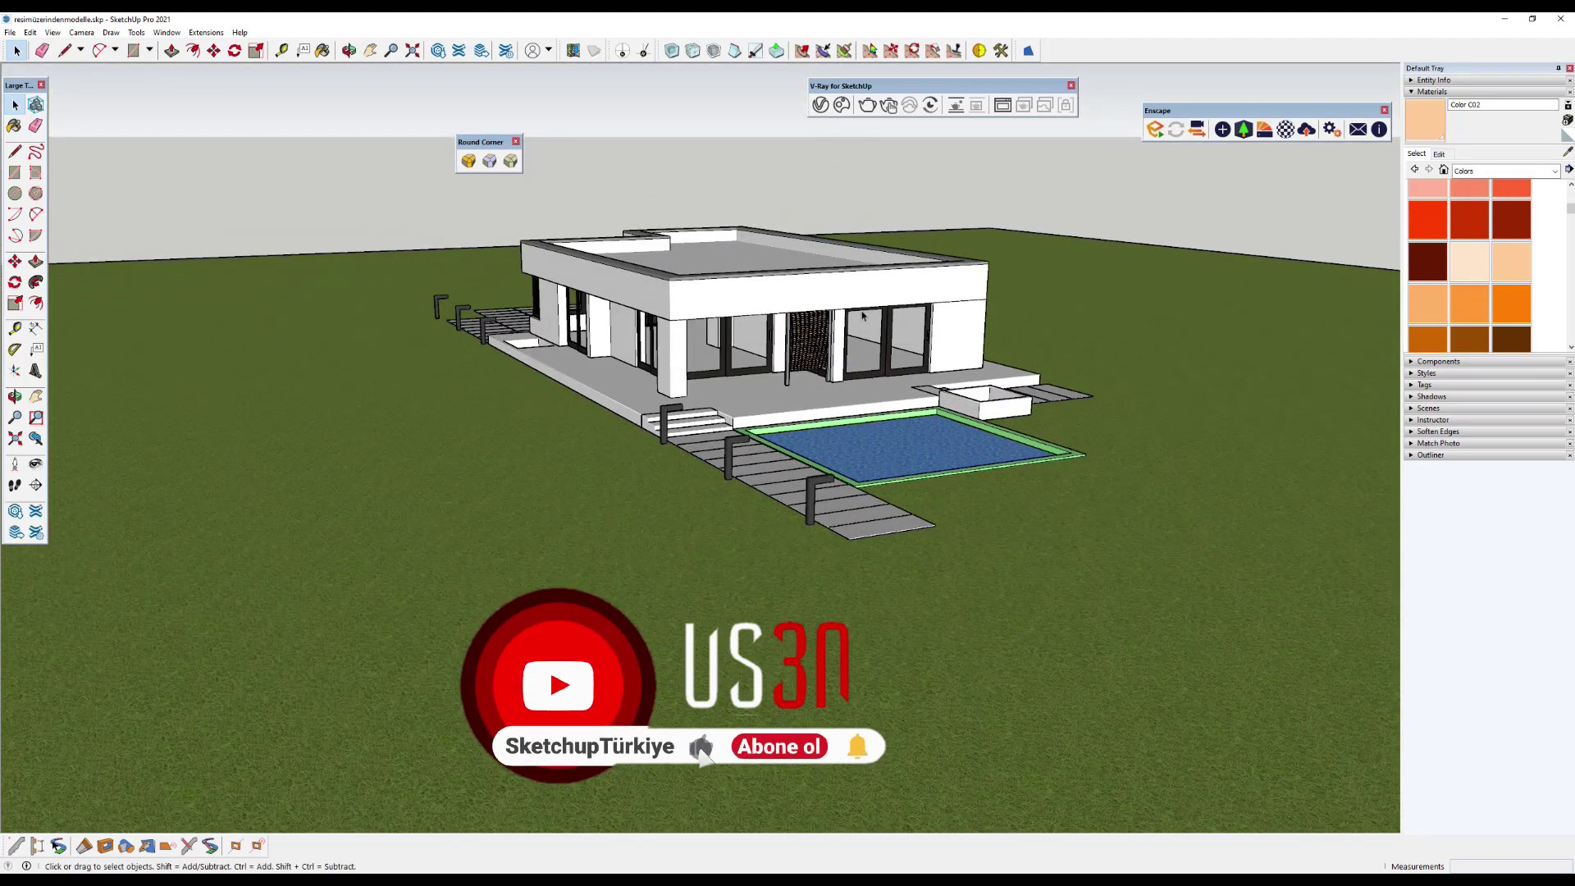
{"action": "scroll", "coordinate": [862, 315], "scroll_direction": "up", "scroll_amount": 1}
{"action": "scroll", "coordinate": [869, 345], "scroll_direction": "up", "scroll_amount": 2}
{"action": "scroll", "coordinate": [890, 373], "scroll_direction": "up", "scroll_amount": 2}
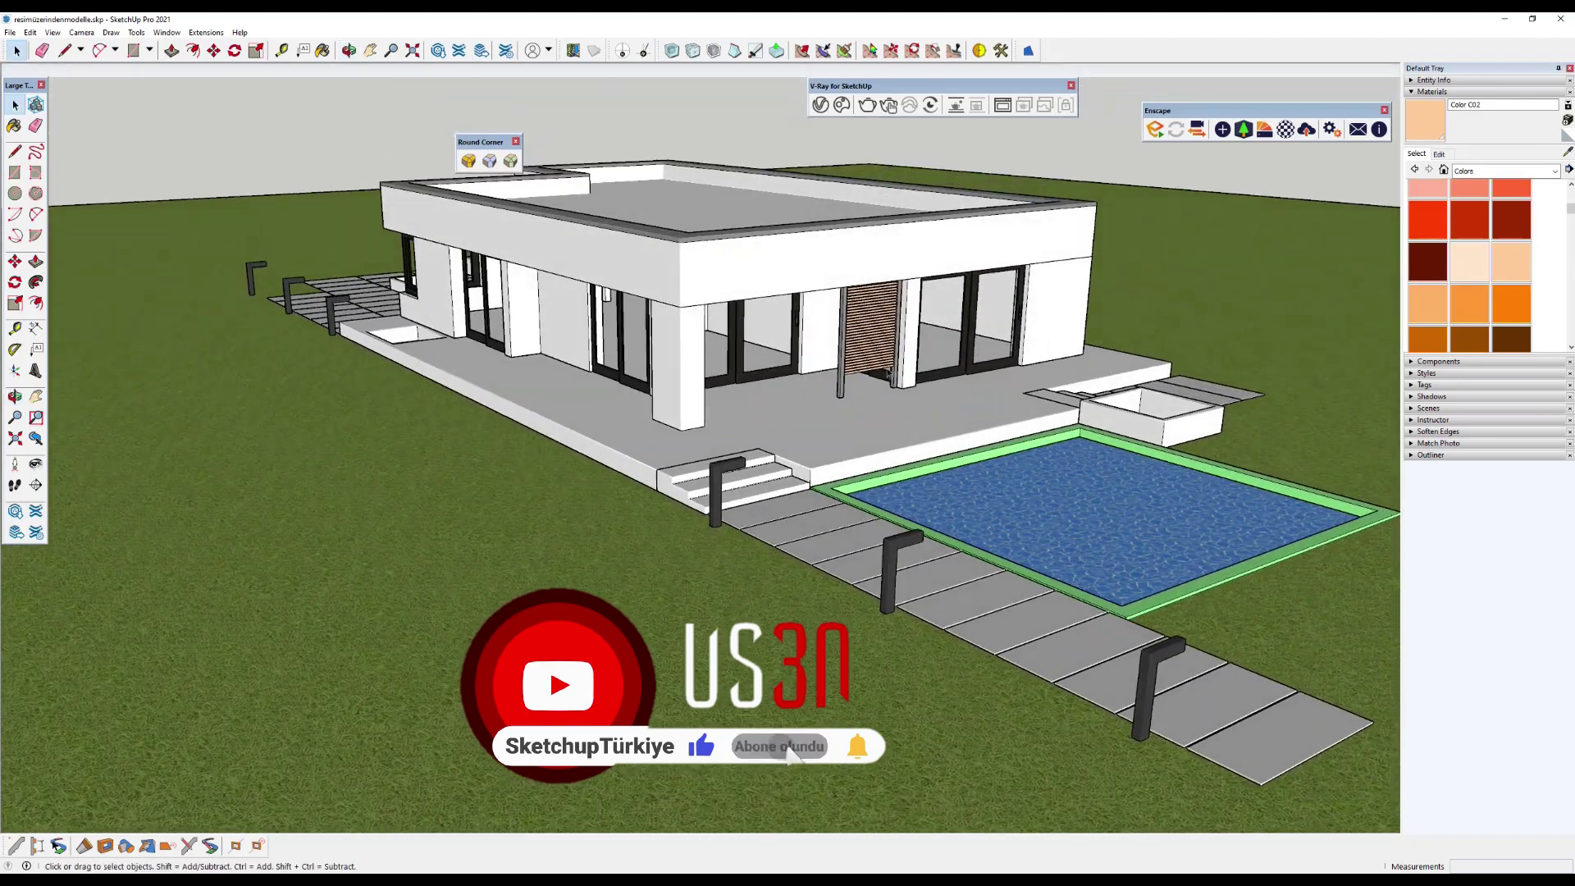
{"action": "scroll", "coordinate": [890, 373], "scroll_direction": "down", "scroll_amount": 2}
{"action": "middle_click_drag", "start_coordinate": [890, 373], "coordinate": [835, 420]}
{"action": "scroll", "coordinate": [833, 427], "scroll_direction": "up", "scroll_amount": 2}
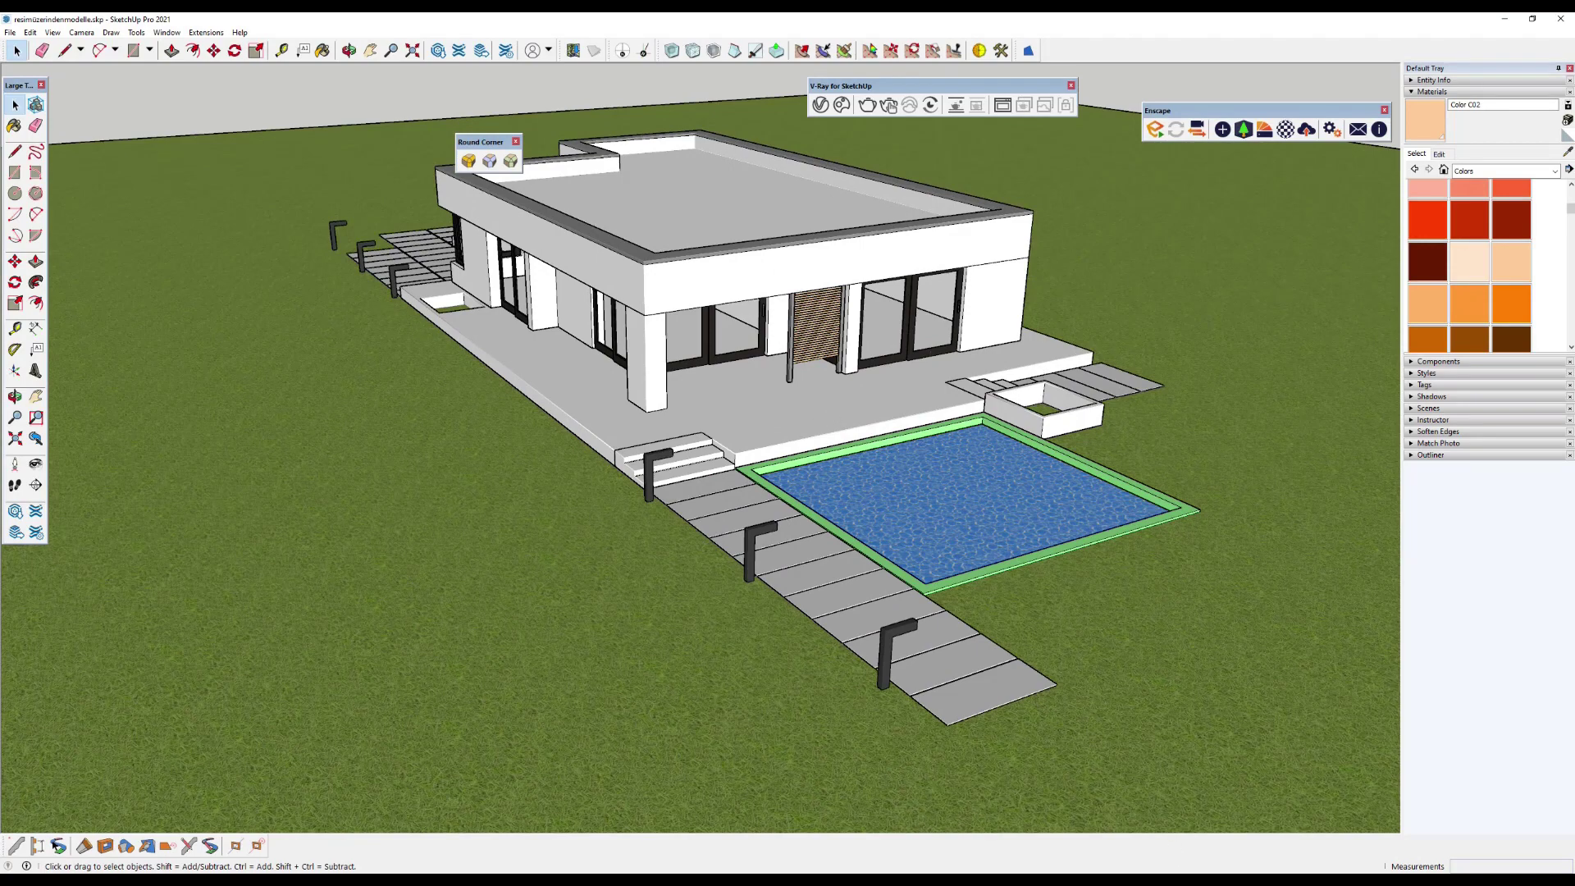
Glance at the reference house page in the browser, then return to the model.
{"action": "left_click", "coordinate": [1222, 879]}
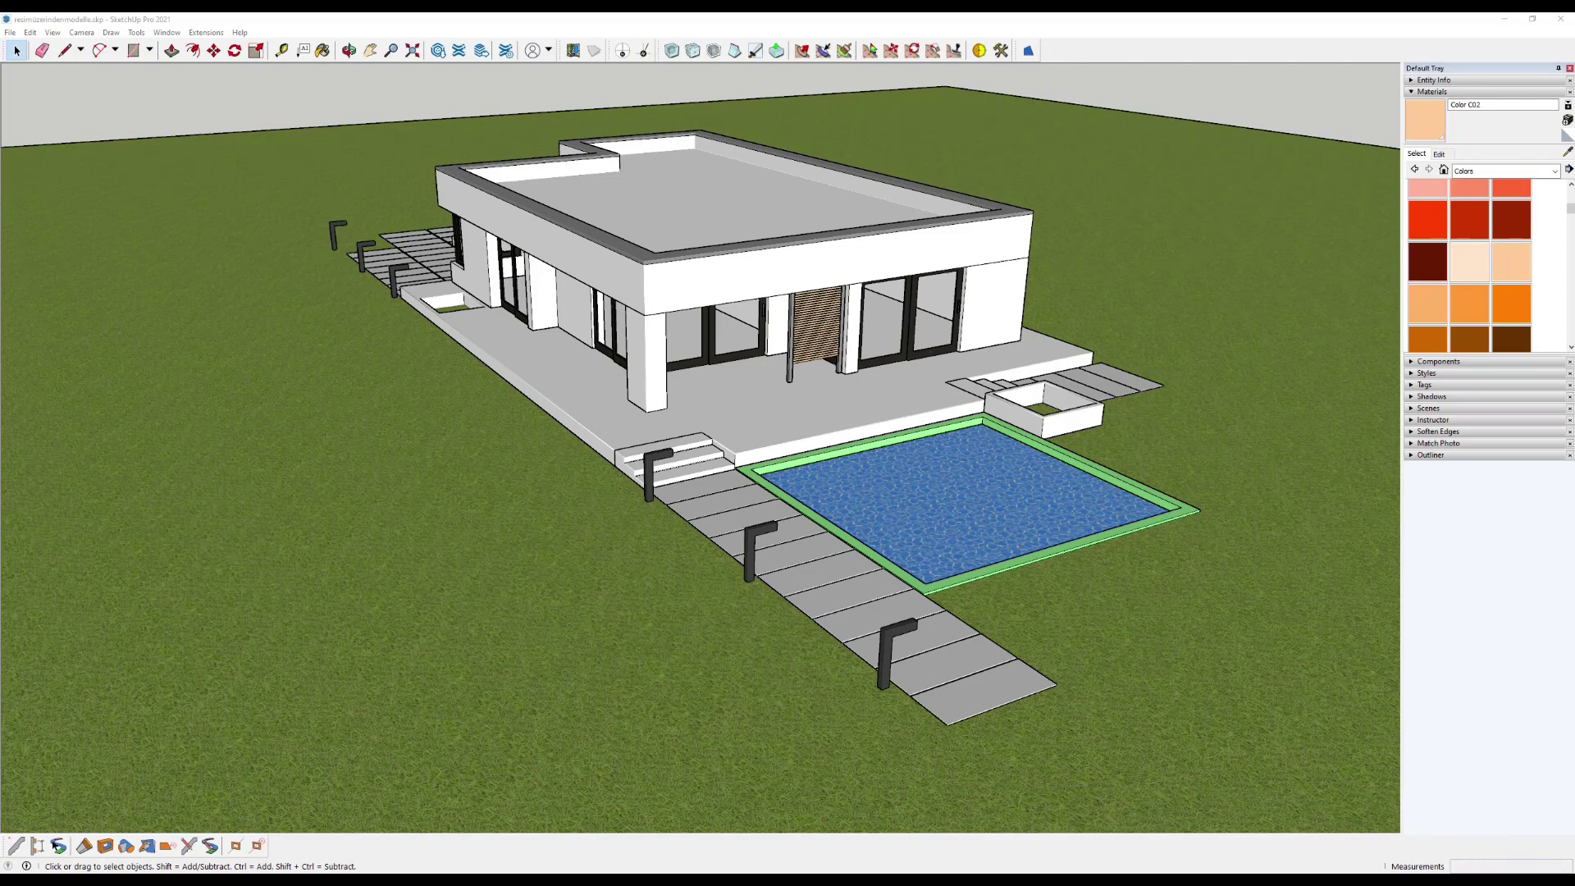
{"action": "key", "text": "alt+Tab"}
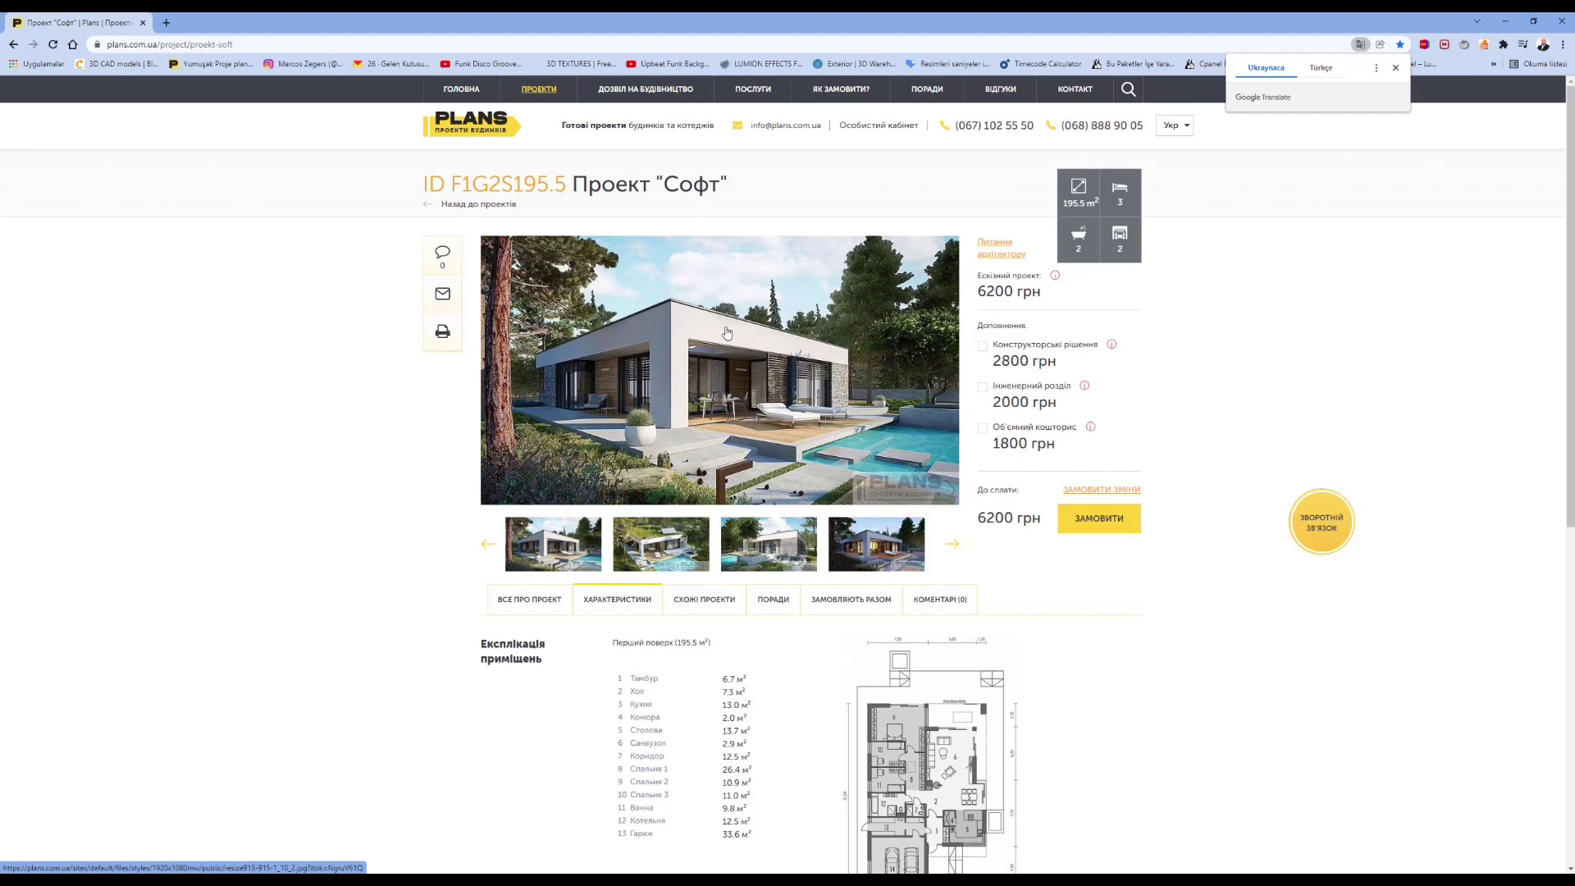
{"action": "left_click", "coordinate": [1505, 21]}
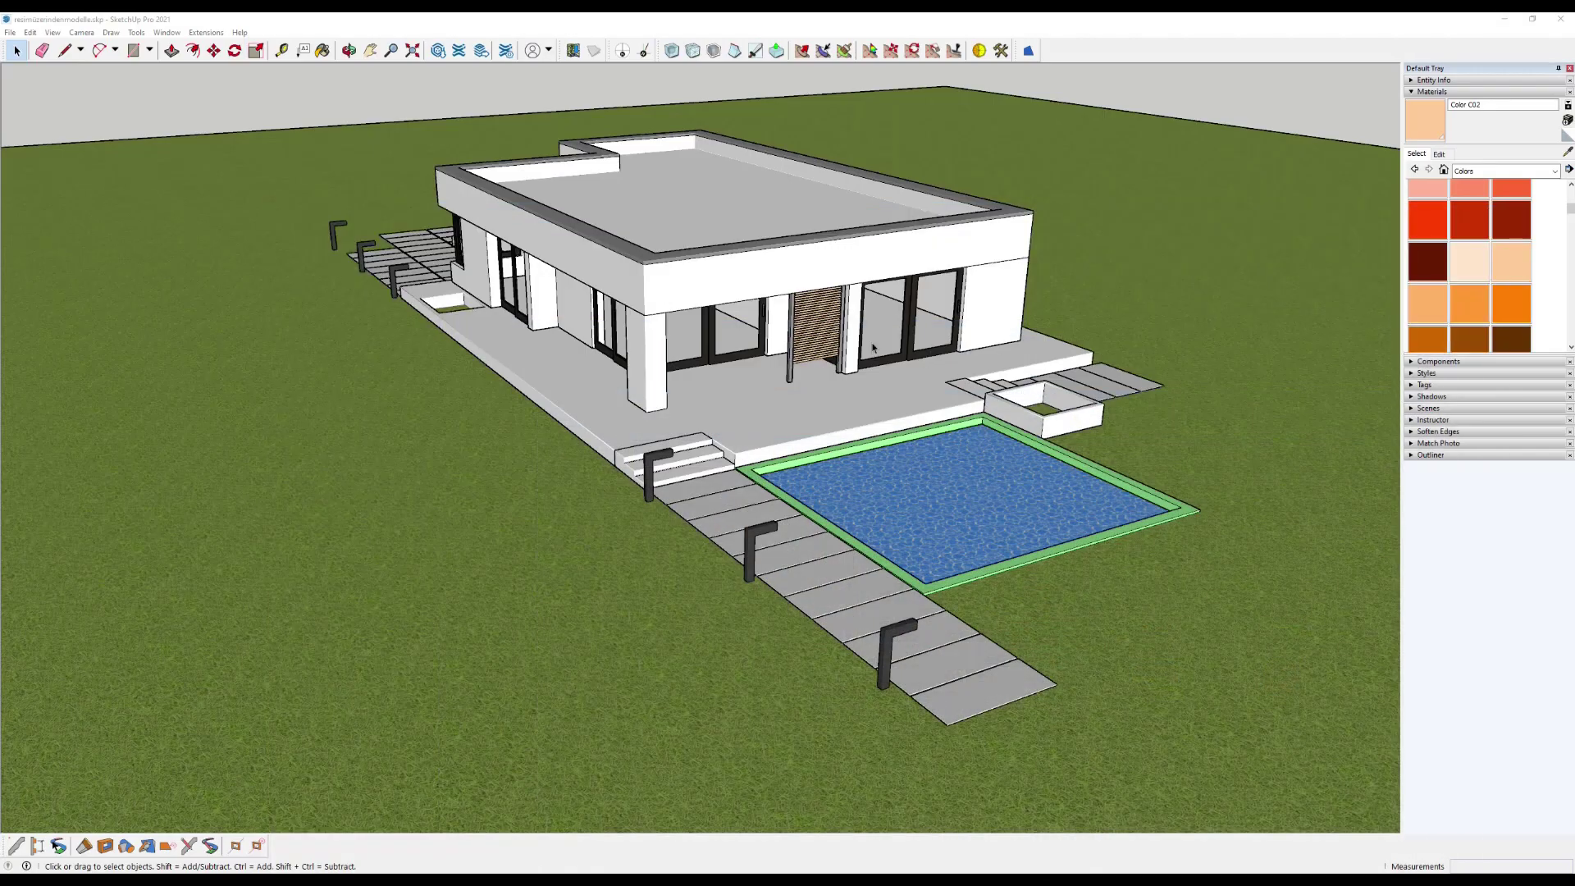
Orbit and zoom to a close frontal view of the house.
{"action": "mouse_move", "coordinate": [774, 461]}
{"action": "middle_mouse_down"}
{"action": "mouse_move", "coordinate": [591, 415]}
{"action": "mouse_move", "coordinate": [605, 405]}
{"action": "mouse_move", "coordinate": [692, 450]}
{"action": "mouse_move", "coordinate": [993, 320]}
{"action": "mouse_move", "coordinate": [956, 352]}
{"action": "middle_mouse_up"}
{"action": "scroll", "coordinate": [724, 437], "scroll_direction": "up", "scroll_amount": 3}
{"action": "scroll", "coordinate": [993, 319], "scroll_direction": "up", "scroll_amount": 5}
{"action": "scroll", "coordinate": [992, 320], "scroll_direction": "down", "scroll_amount": 5}
{"action": "scroll", "coordinate": [957, 353], "scroll_direction": "up", "scroll_amount": 2}
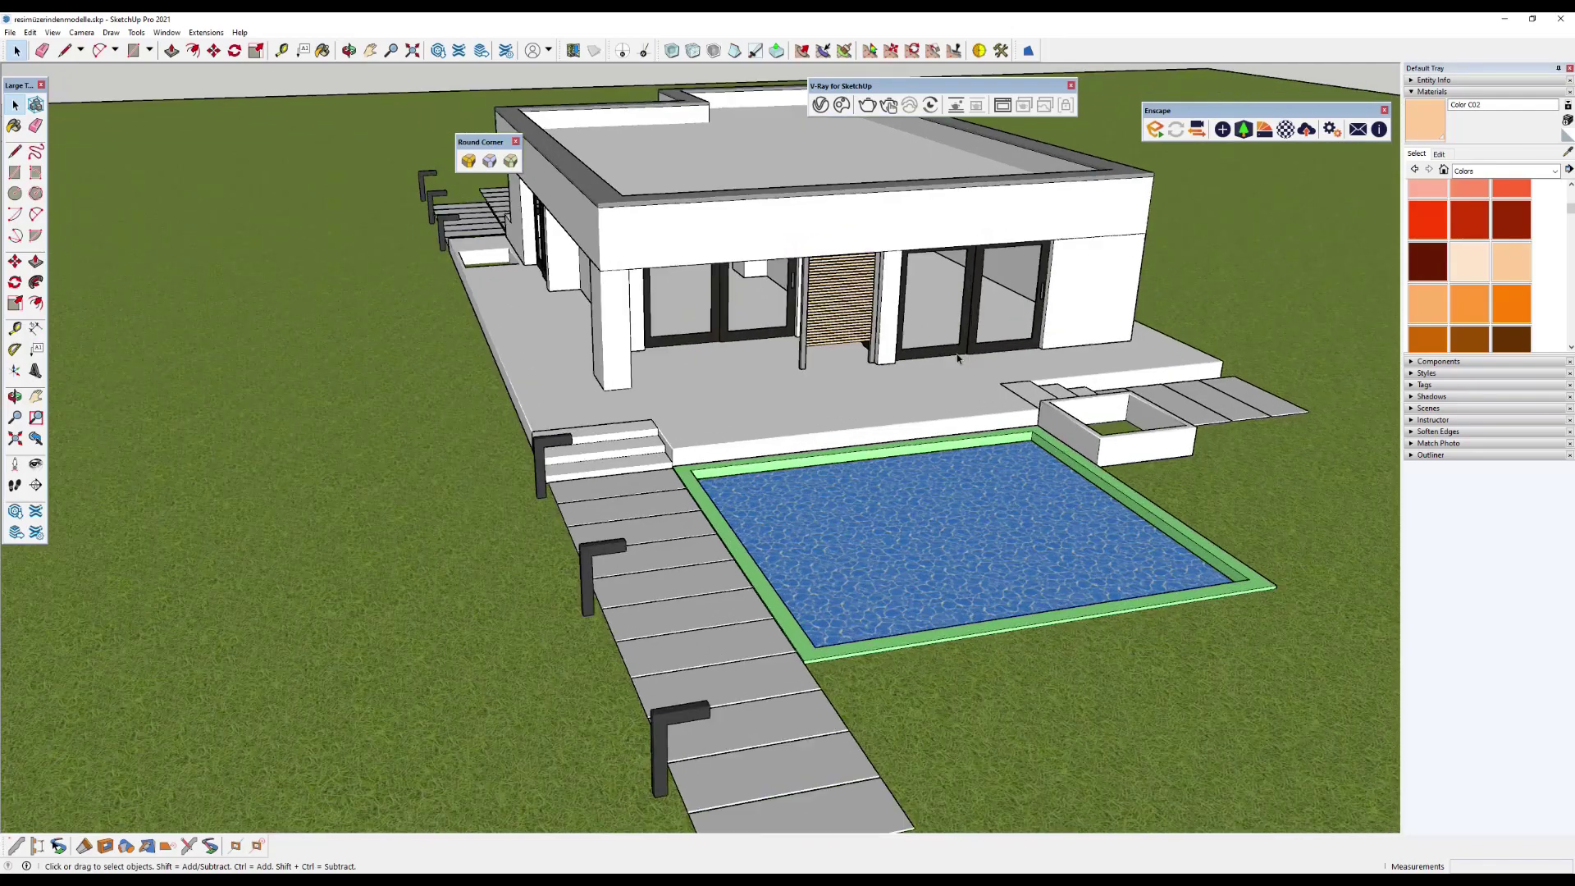
{"action": "scroll", "coordinate": [904, 391], "scroll_direction": "up", "scroll_amount": 2}
{"action": "scroll", "coordinate": [904, 391], "scroll_direction": "up", "scroll_amount": 1}
{"action": "scroll", "coordinate": [892, 384], "scroll_direction": "up", "scroll_amount": 2}
{"action": "scroll", "coordinate": [892, 386], "scroll_direction": "down", "scroll_amount": 2}
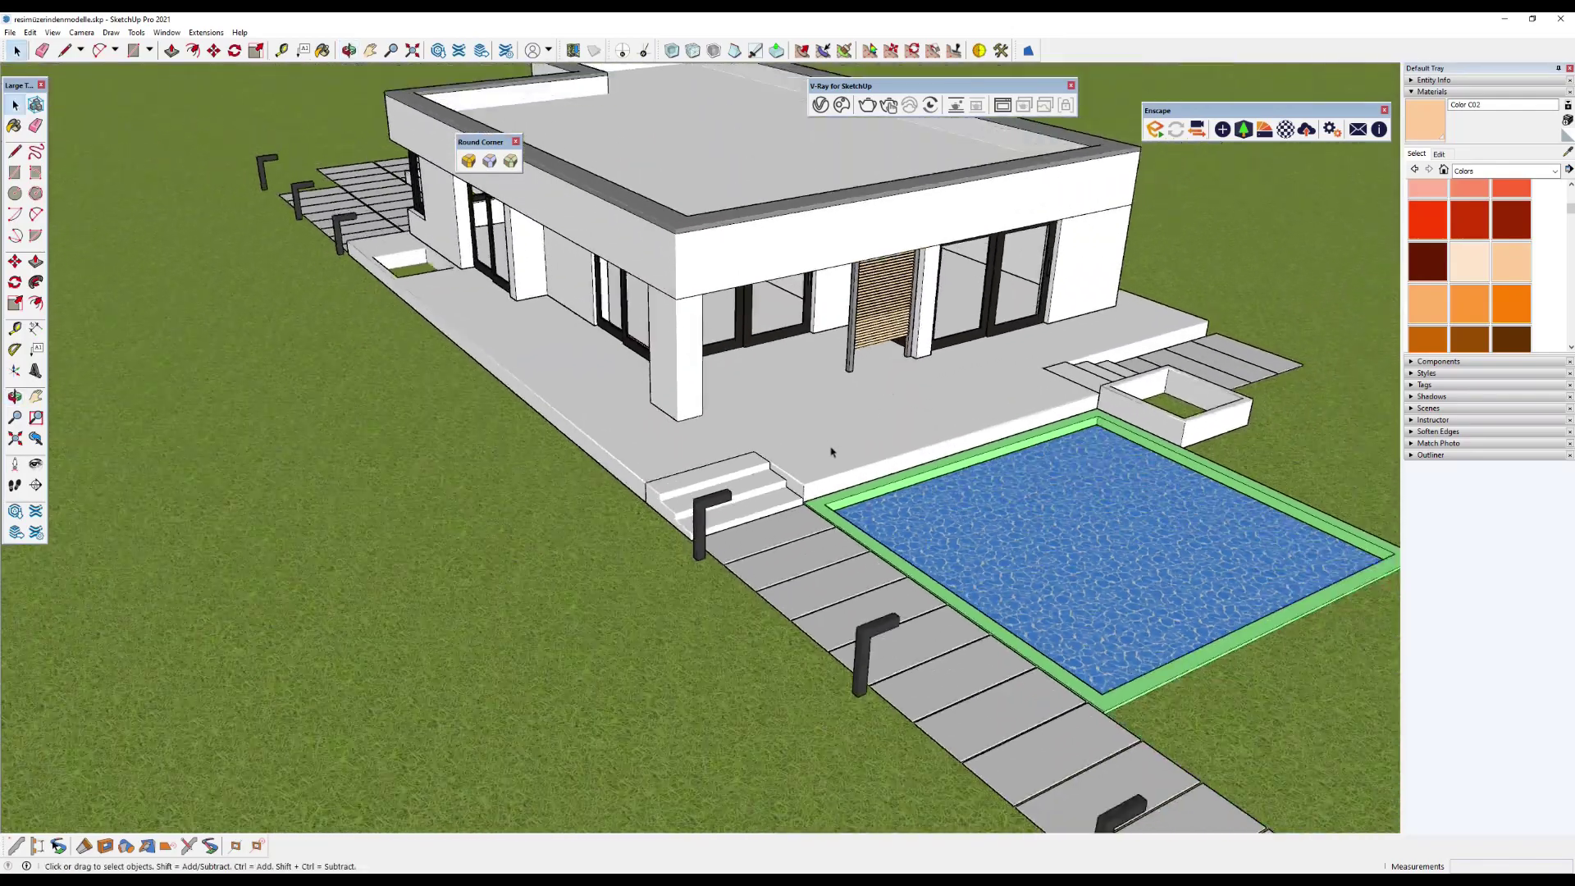
{"action": "scroll", "coordinate": [657, 500], "scroll_direction": "up", "scroll_amount": 2}
{"action": "scroll", "coordinate": [833, 414], "scroll_direction": "down", "scroll_amount": 1}
{"action": "scroll", "coordinate": [769, 397], "scroll_direction": "up", "scroll_amount": 2}
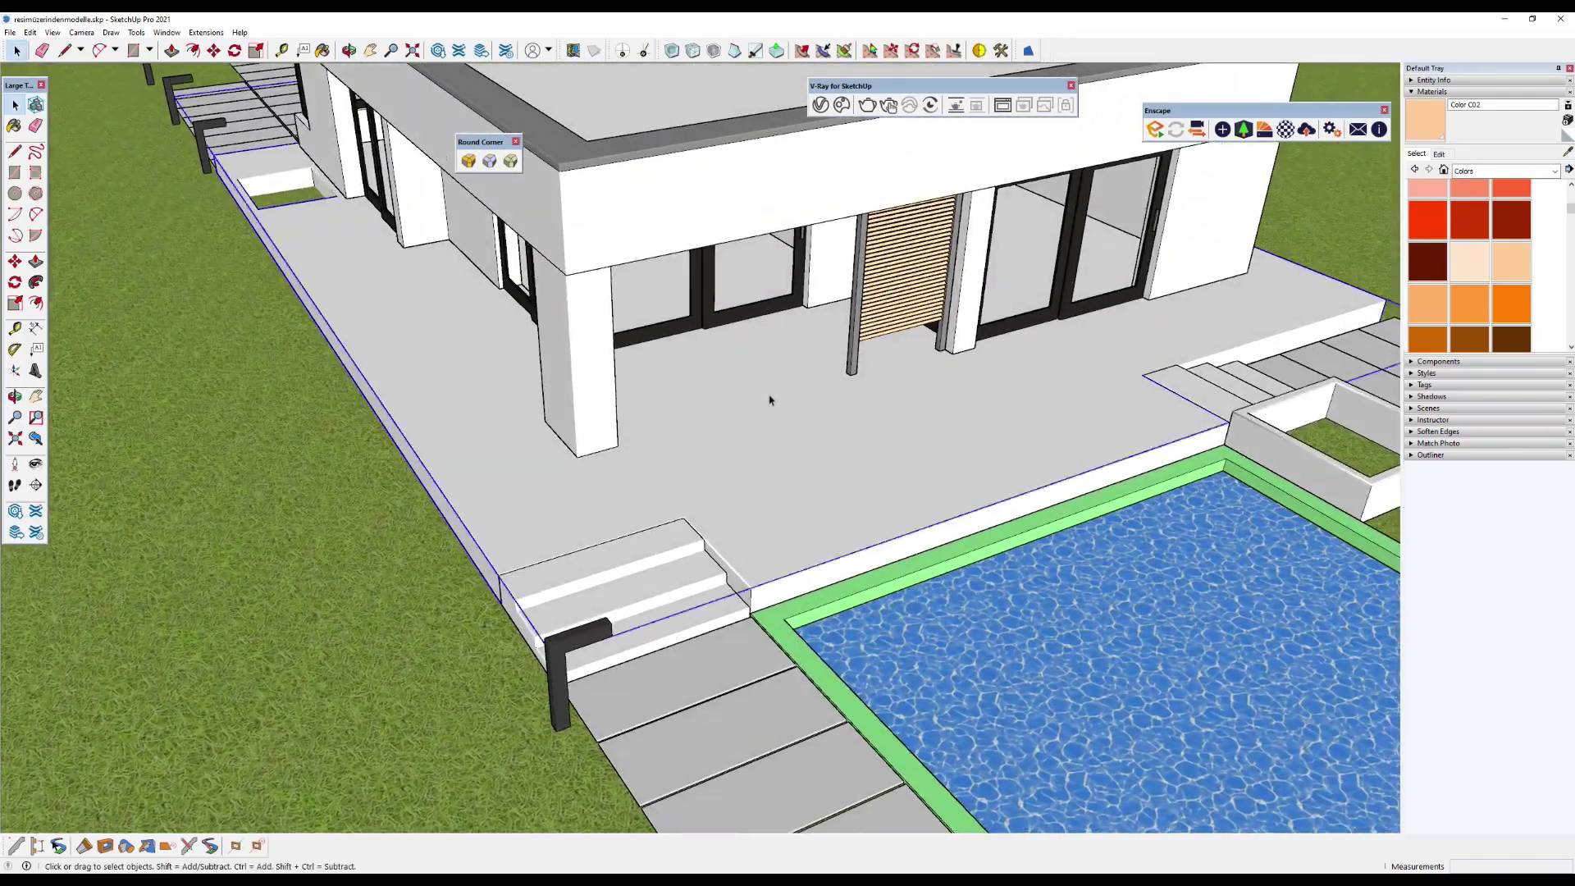
{"action": "scroll", "coordinate": [766, 411], "scroll_direction": "up", "scroll_amount": 1}
Briefly pick Push/Pull, then go back to Select while zooming on the terrace.
{"action": "left_click", "coordinate": [35, 261]}
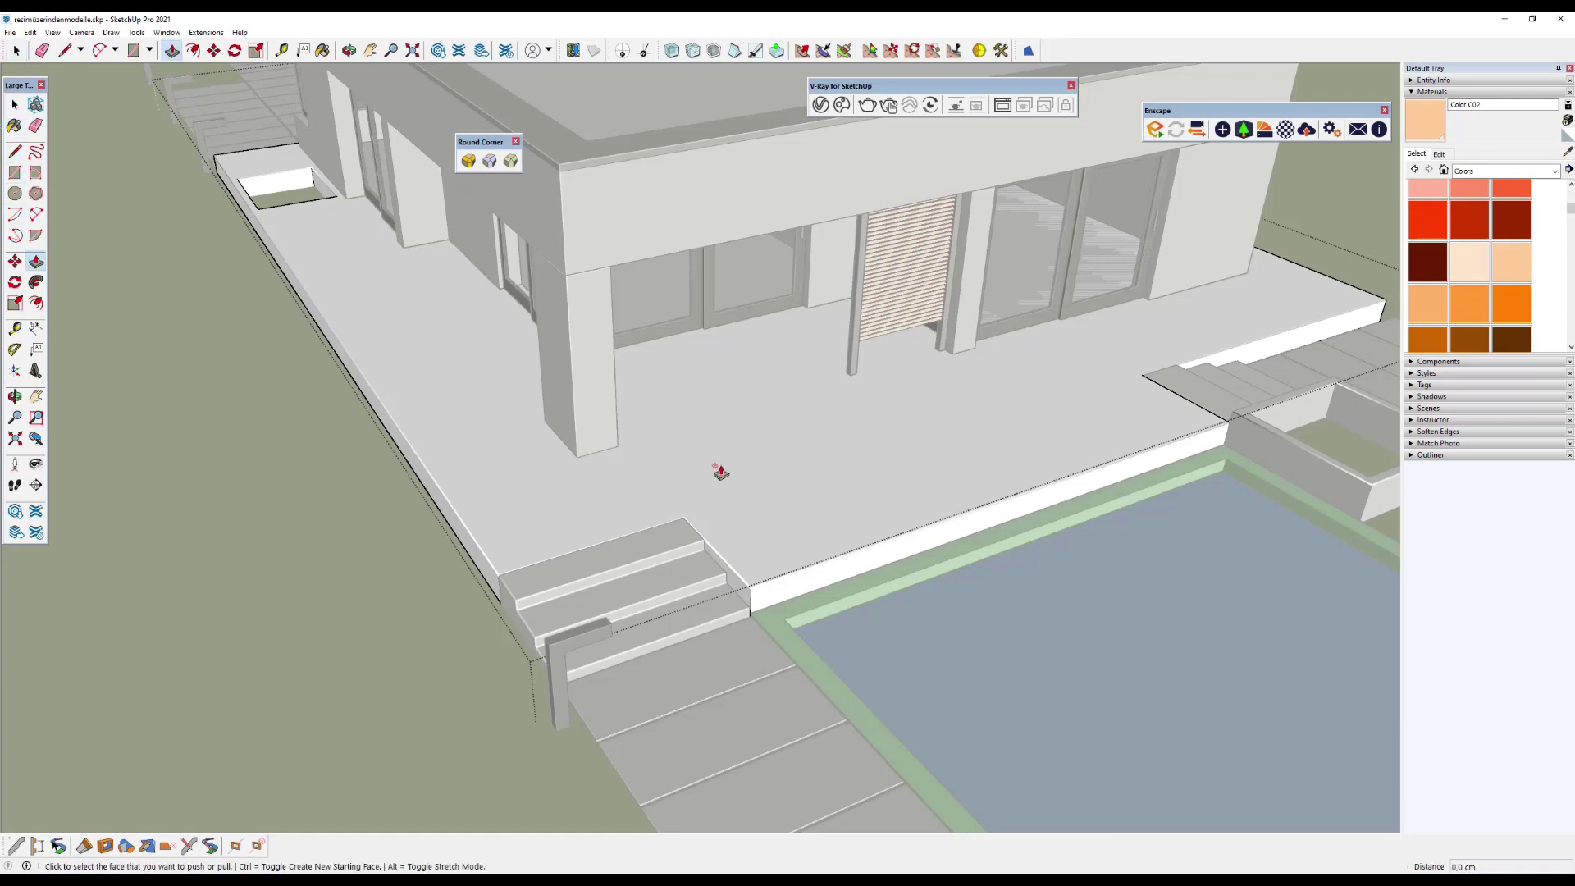
{"action": "scroll", "coordinate": [742, 463], "scroll_direction": "down", "scroll_amount": 1}
{"action": "scroll", "coordinate": [745, 442], "scroll_direction": "up", "scroll_amount": 2}
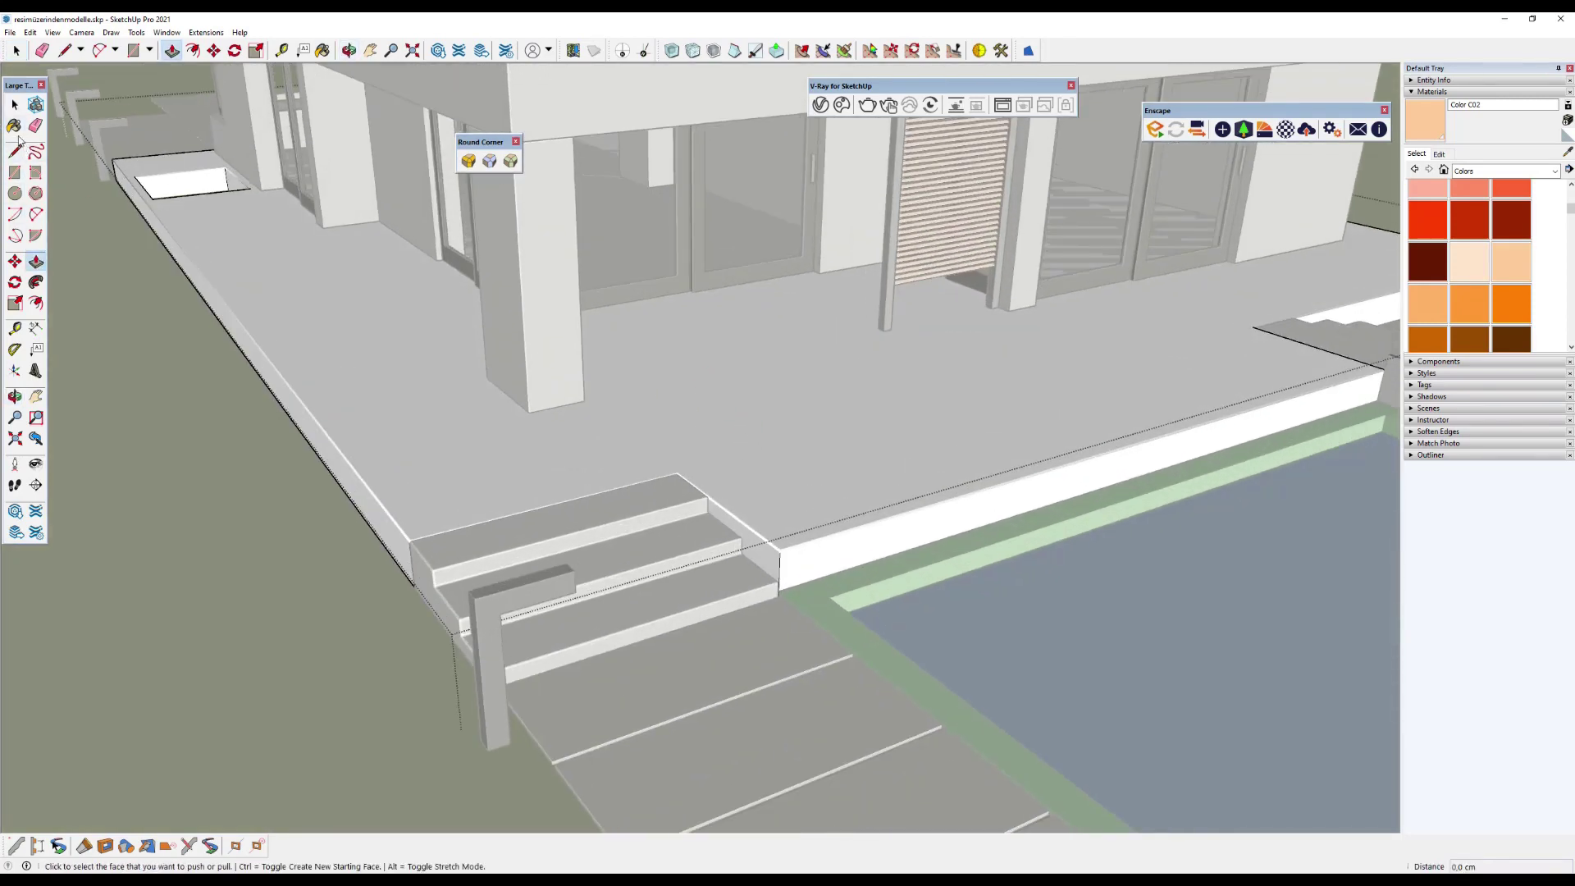
{"action": "left_click", "coordinate": [15, 105]}
{"action": "scroll", "coordinate": [680, 353], "scroll_direction": "down", "scroll_amount": 2}
{"action": "scroll", "coordinate": [780, 345], "scroll_direction": "up", "scroll_amount": 1}
{"action": "scroll", "coordinate": [591, 459], "scroll_direction": "up", "scroll_amount": 1}
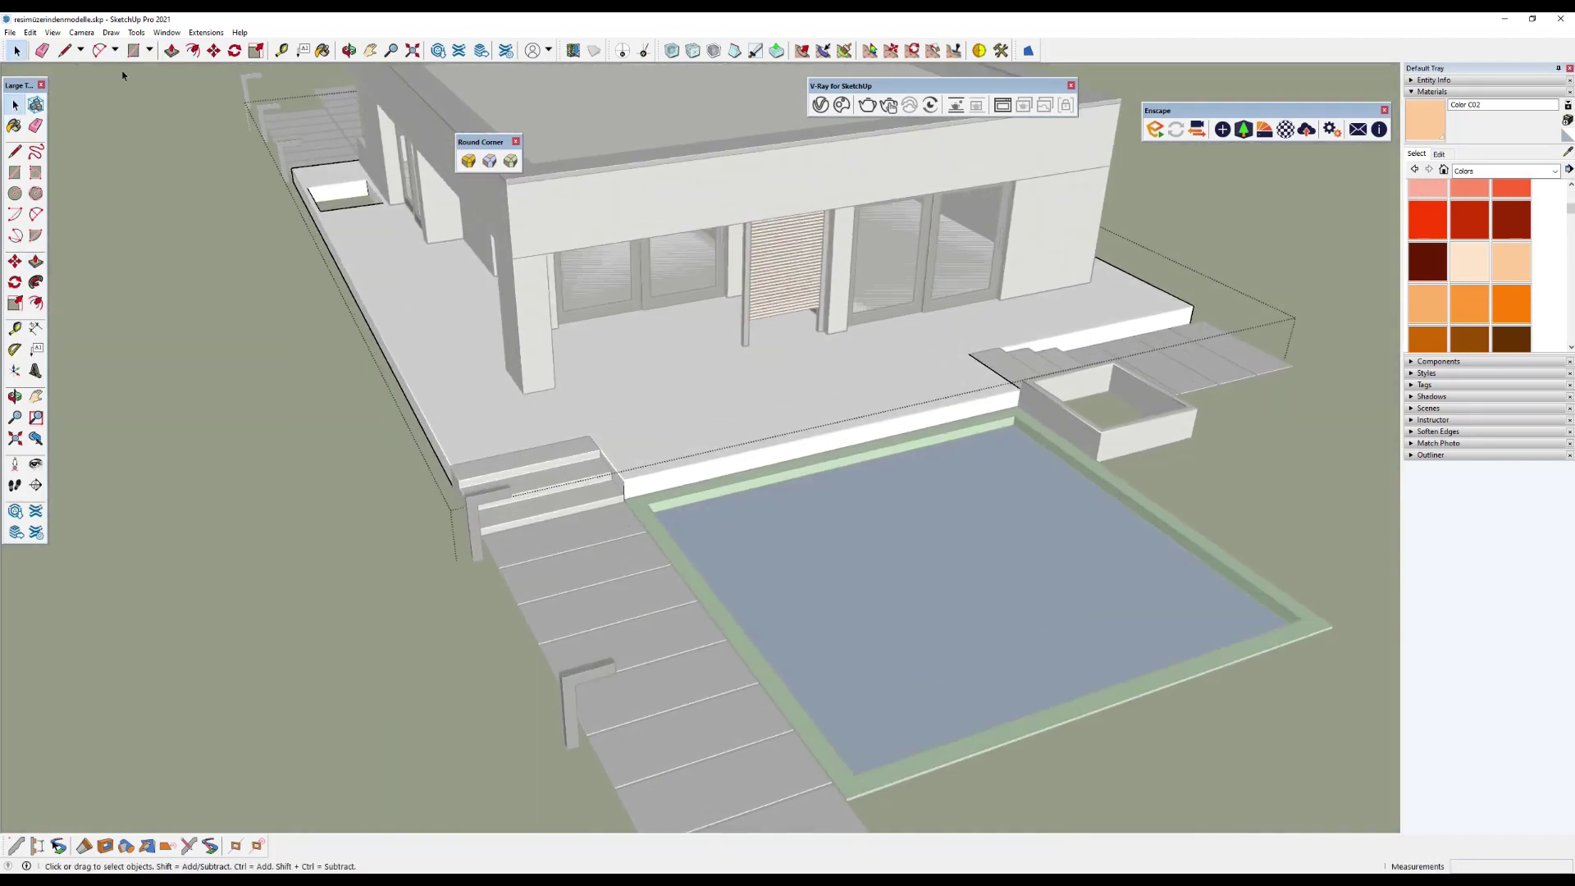
Turn on Hidden Geometry and orbit around the terrace and pool to inspect the dotted edges.
{"action": "left_click", "coordinate": [52, 32]}
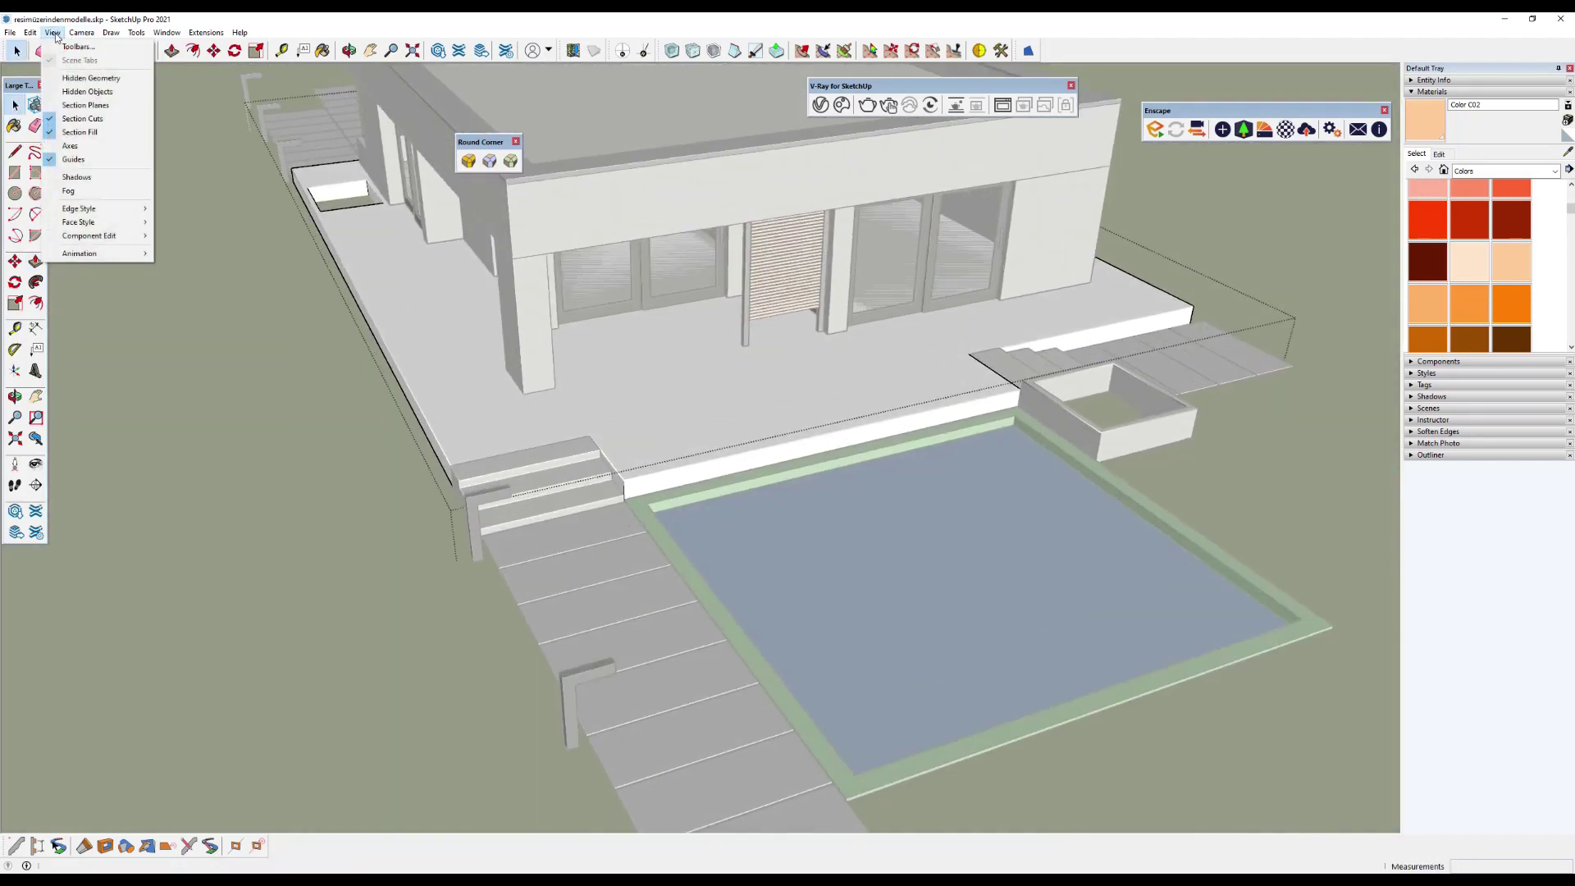
{"action": "left_click", "coordinate": [72, 78]}
{"action": "mouse_move", "coordinate": [1176, 449]}
{"action": "middle_mouse_down"}
{"action": "mouse_move", "coordinate": [889, 351]}
{"action": "mouse_move", "coordinate": [1156, 339]}
{"action": "mouse_move", "coordinate": [766, 350]}
{"action": "mouse_move", "coordinate": [1146, 341]}
{"action": "mouse_move", "coordinate": [648, 328]}
{"action": "middle_mouse_up"}
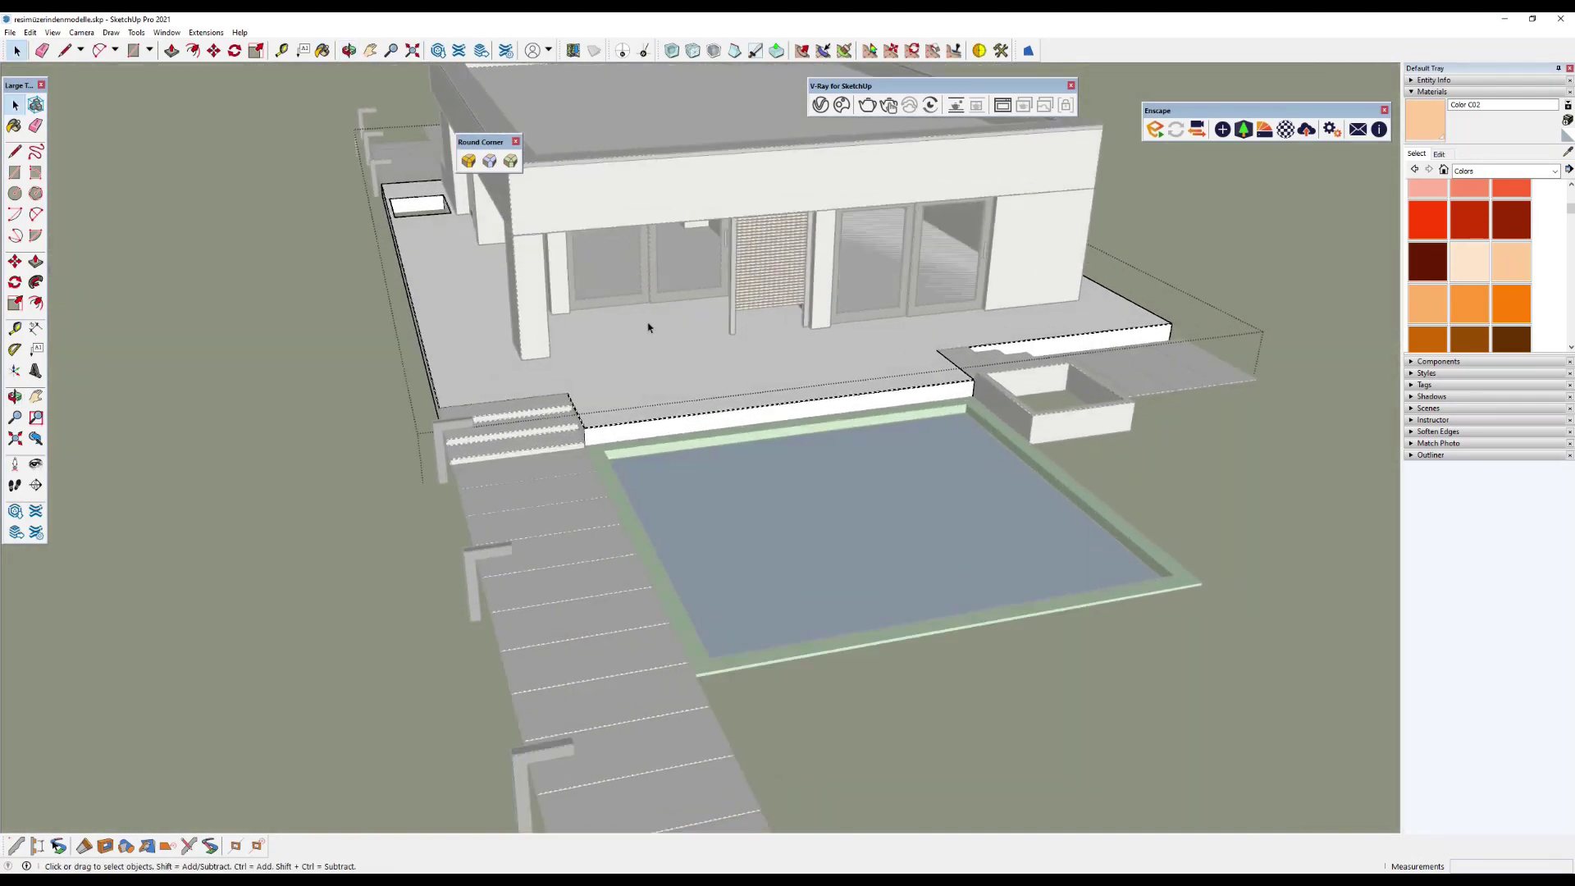
{"action": "scroll", "coordinate": [648, 327], "scroll_direction": "up", "scroll_amount": 3}
{"action": "mouse_move", "coordinate": [562, 362]}
{"action": "middle_mouse_down"}
{"action": "mouse_move", "coordinate": [706, 451]}
{"action": "mouse_move", "coordinate": [787, 394]}
{"action": "mouse_move", "coordinate": [771, 484]}
{"action": "middle_mouse_up"}
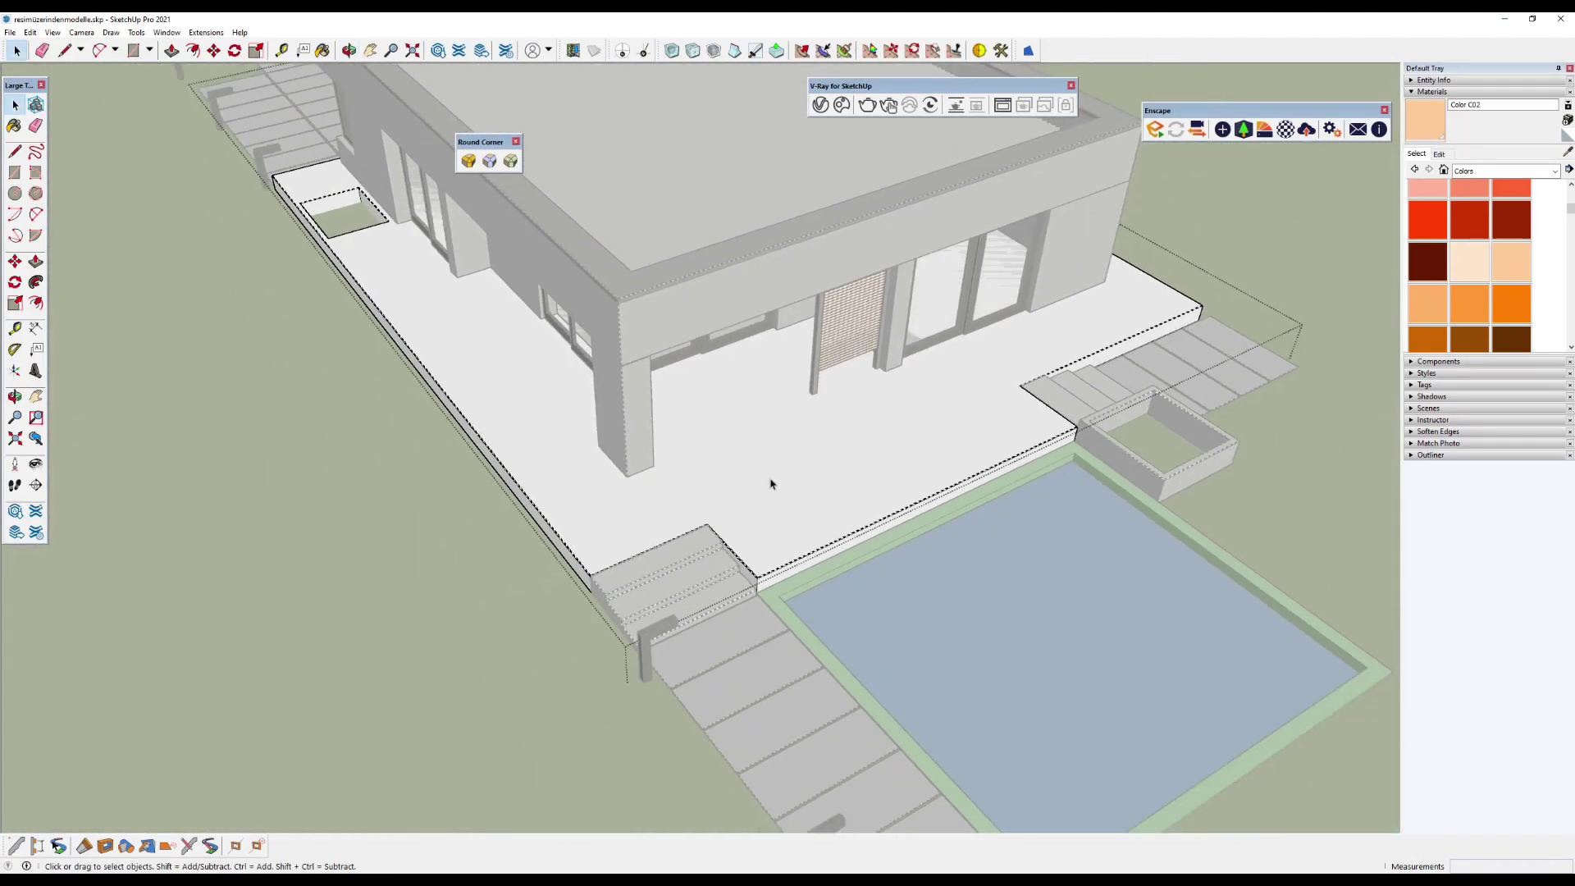
{"action": "mouse_move", "coordinate": [809, 376]}
{"action": "middle_mouse_down"}
{"action": "mouse_move", "coordinate": [944, 246]}
{"action": "mouse_move", "coordinate": [1086, 222]}
{"action": "mouse_move", "coordinate": [861, 228]}
{"action": "mouse_move", "coordinate": [713, 260]}
{"action": "mouse_move", "coordinate": [763, 418]}
{"action": "middle_mouse_up"}
{"action": "scroll", "coordinate": [763, 418], "scroll_direction": "up", "scroll_amount": 2}
{"action": "scroll", "coordinate": [735, 440], "scroll_direction": "up", "scroll_amount": 2}
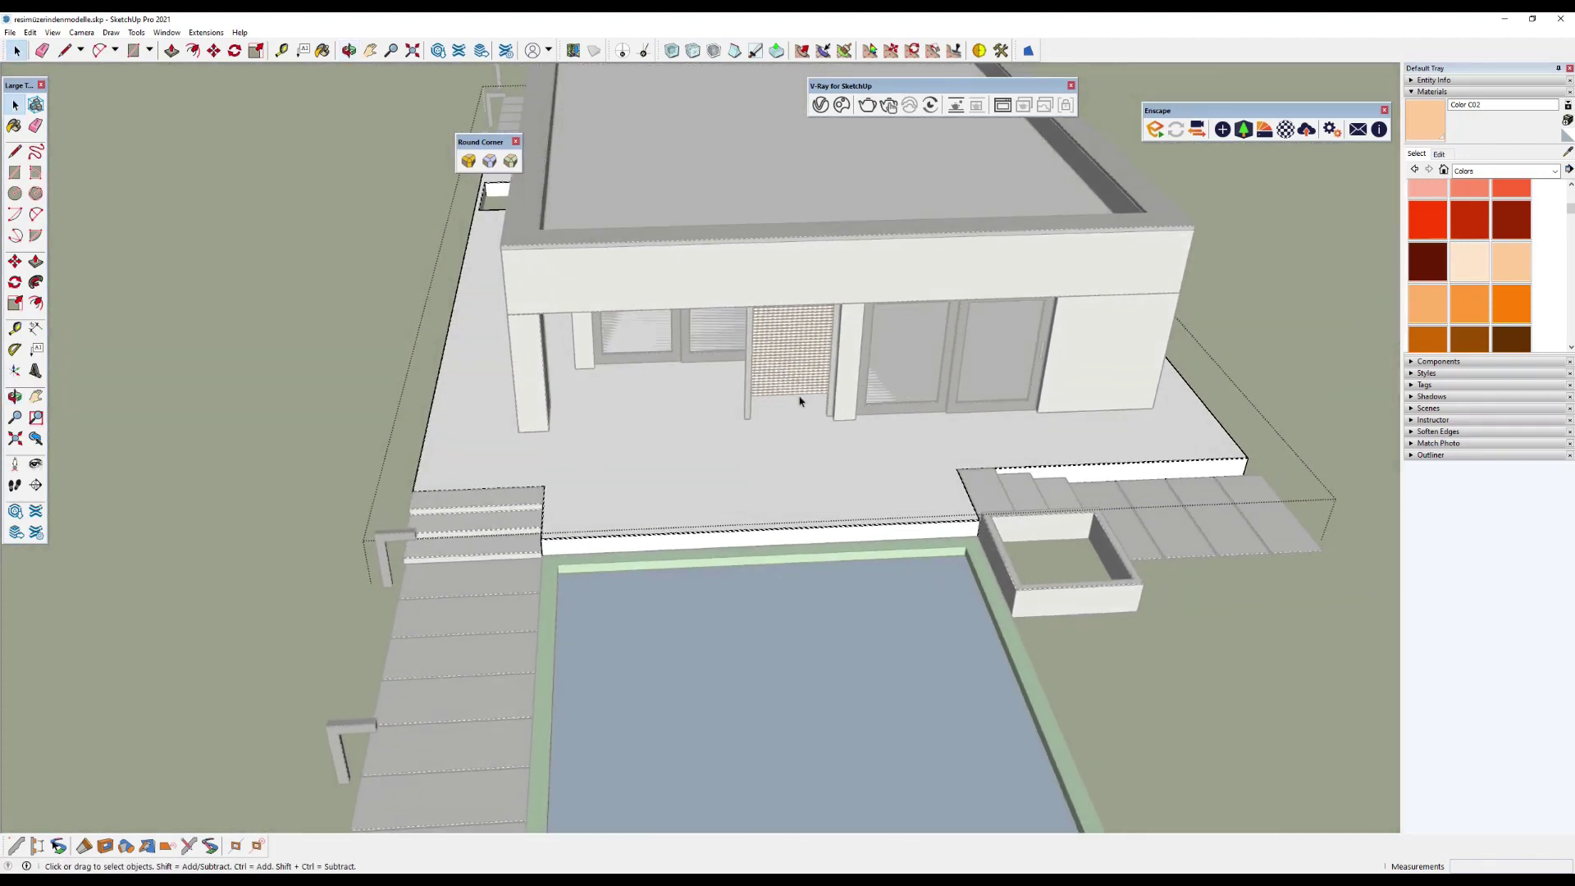
{"action": "middle_click_drag", "start_coordinate": [659, 493], "coordinate": [886, 404]}
{"action": "scroll", "coordinate": [1037, 361], "scroll_direction": "up", "scroll_amount": 2}
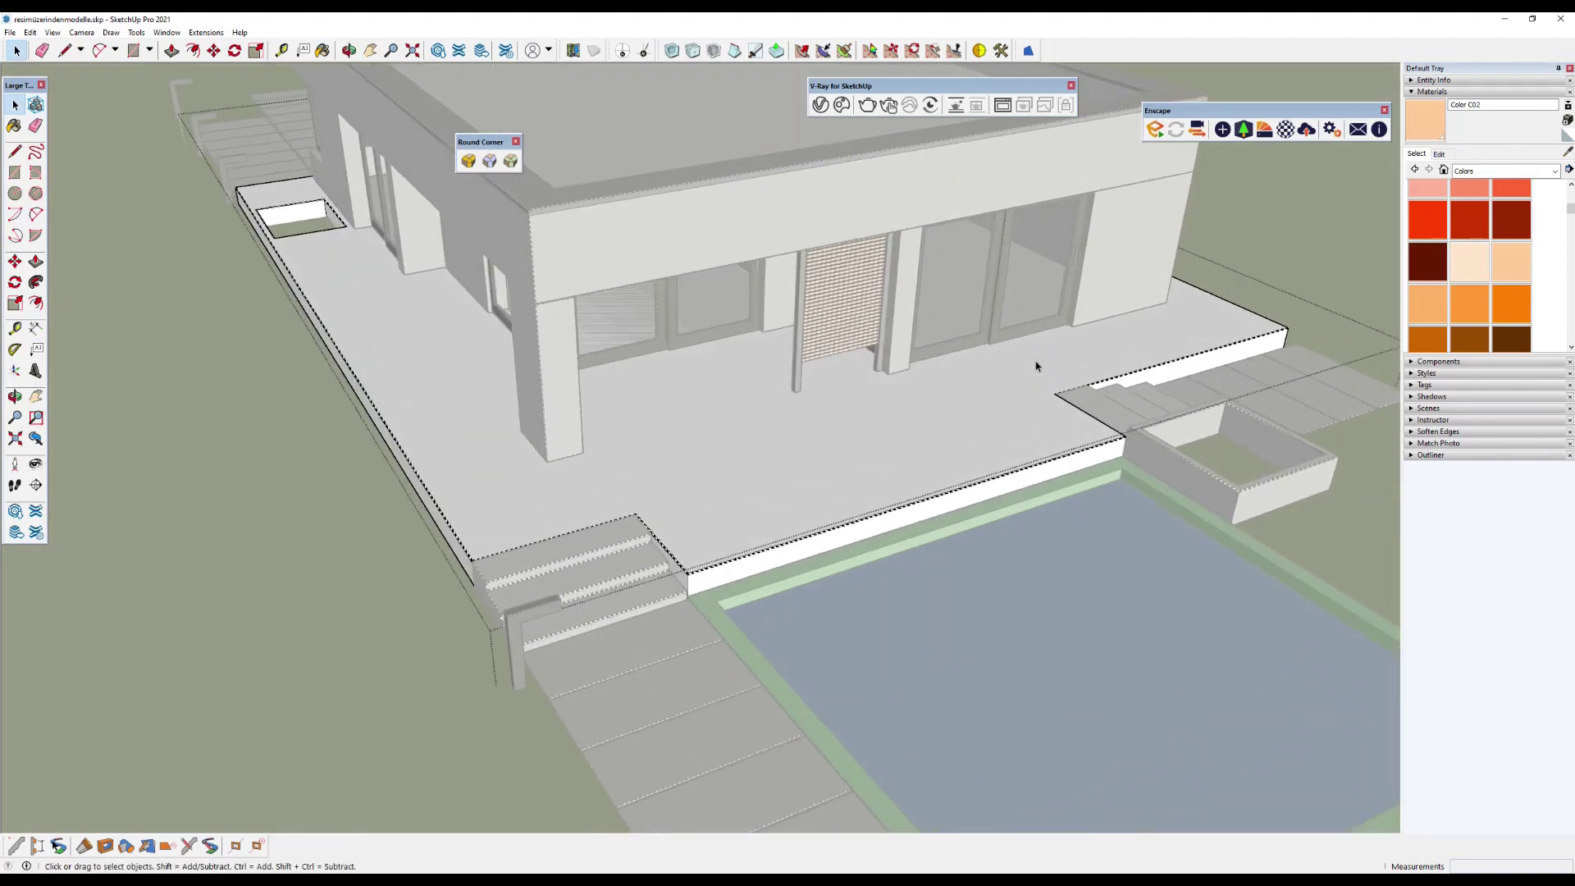
{"action": "scroll", "coordinate": [1026, 326], "scroll_direction": "up", "scroll_amount": 1}
{"action": "scroll", "coordinate": [930, 332], "scroll_direction": "up", "scroll_amount": 1}
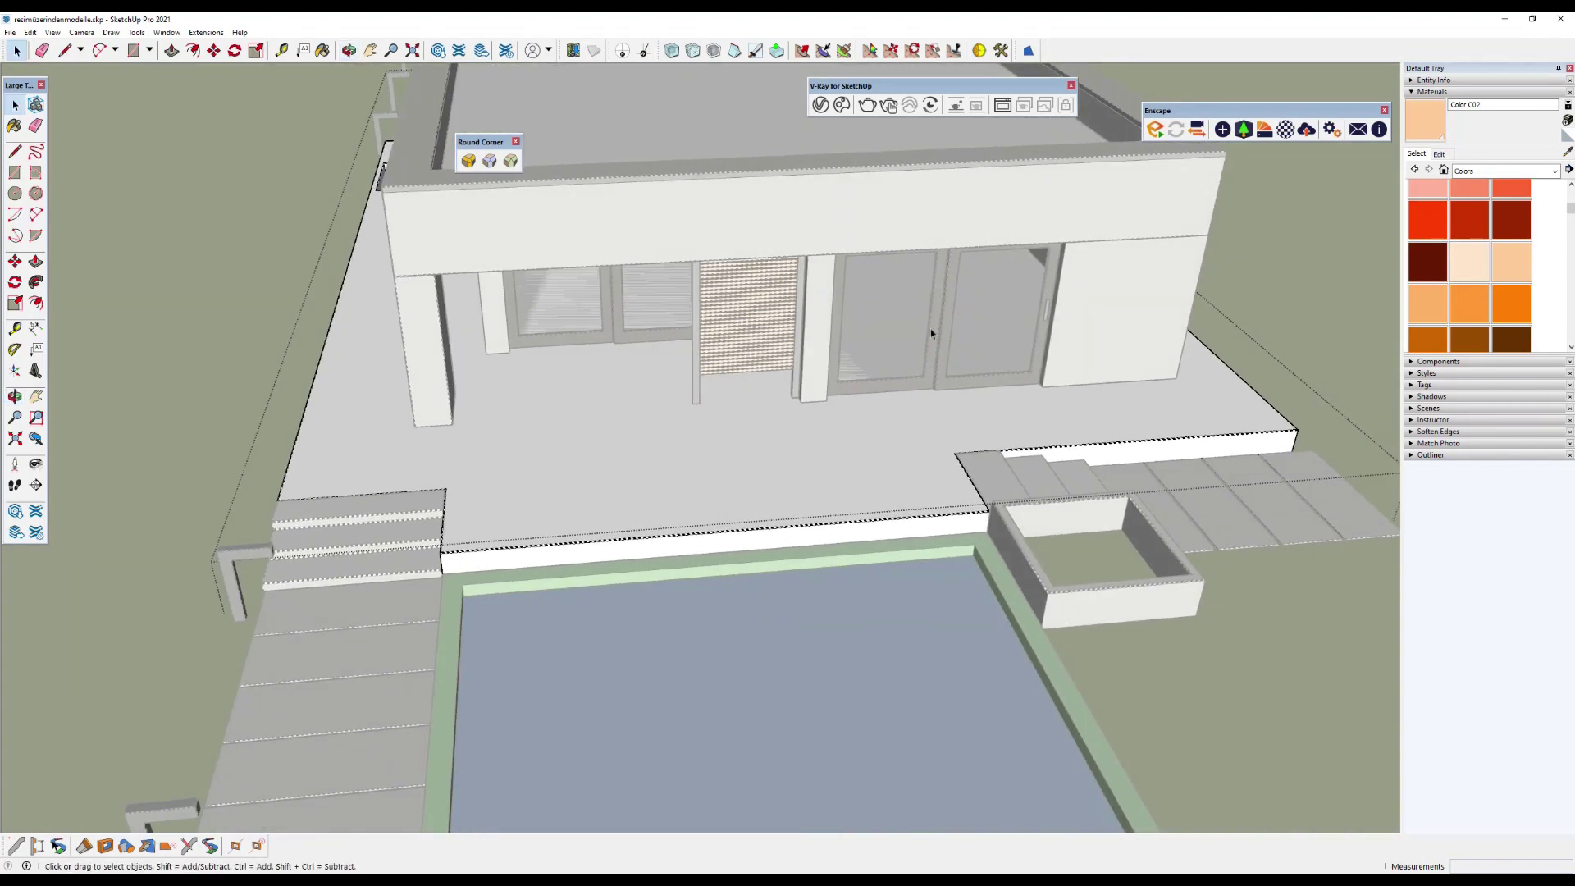
Draw a rectangle on the terrace floor from the left pillar's base to the pool edge.
{"action": "left_click", "coordinate": [10, 159]}
{"action": "middle_click_drag", "start_coordinate": [704, 353], "coordinate": [851, 689]}
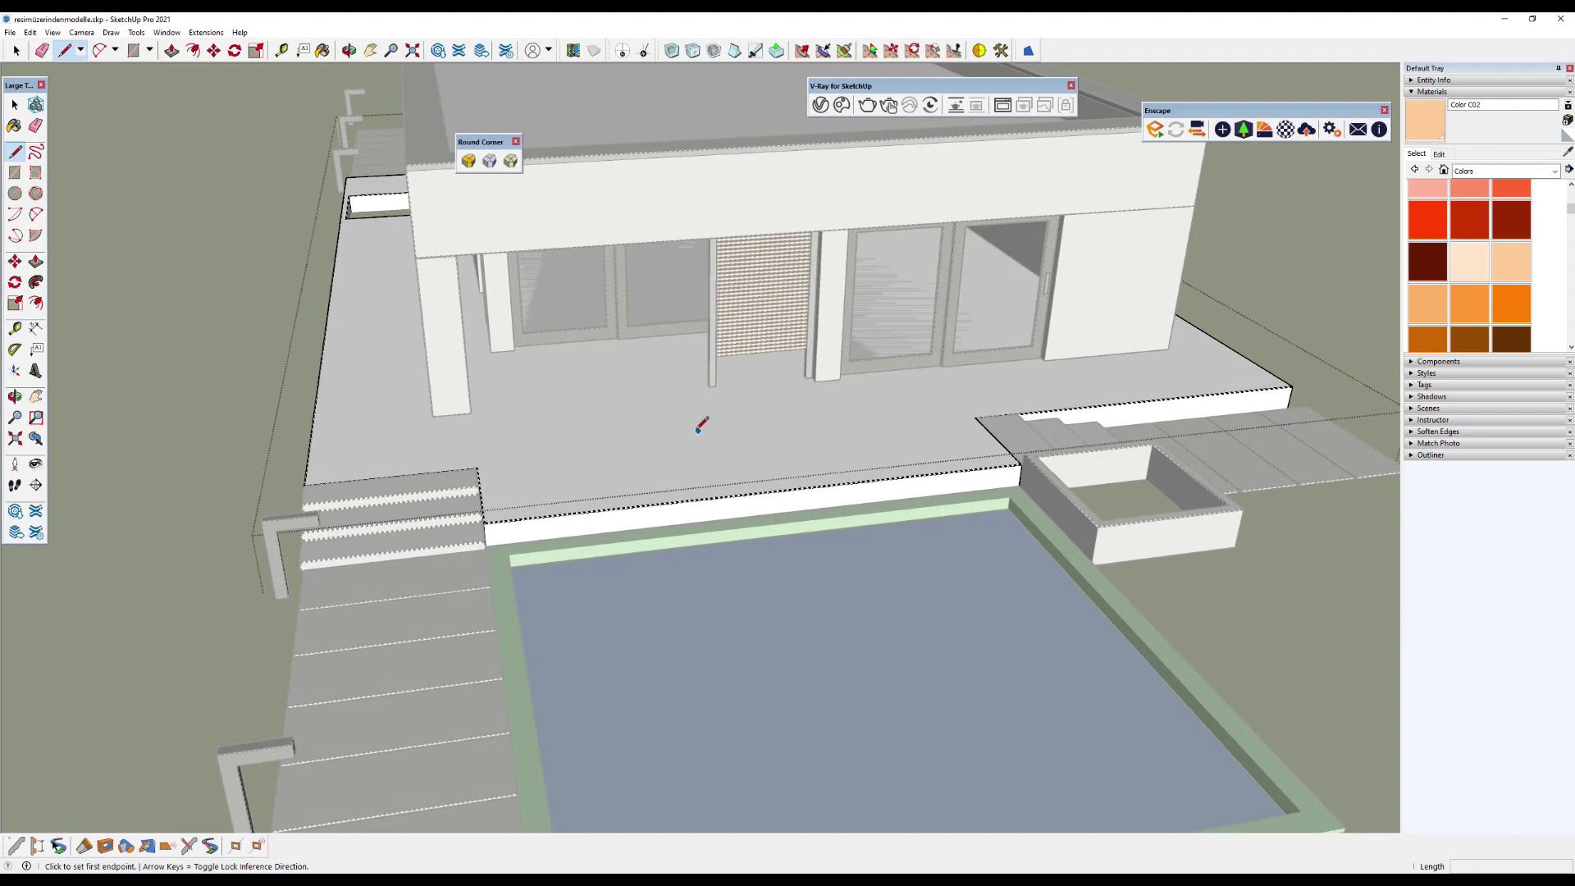
{"action": "scroll", "coordinate": [488, 349], "scroll_direction": "up", "scroll_amount": 1}
{"action": "scroll", "coordinate": [484, 343], "scroll_direction": "up", "scroll_amount": 1}
{"action": "scroll", "coordinate": [504, 361], "scroll_direction": "up", "scroll_amount": 1}
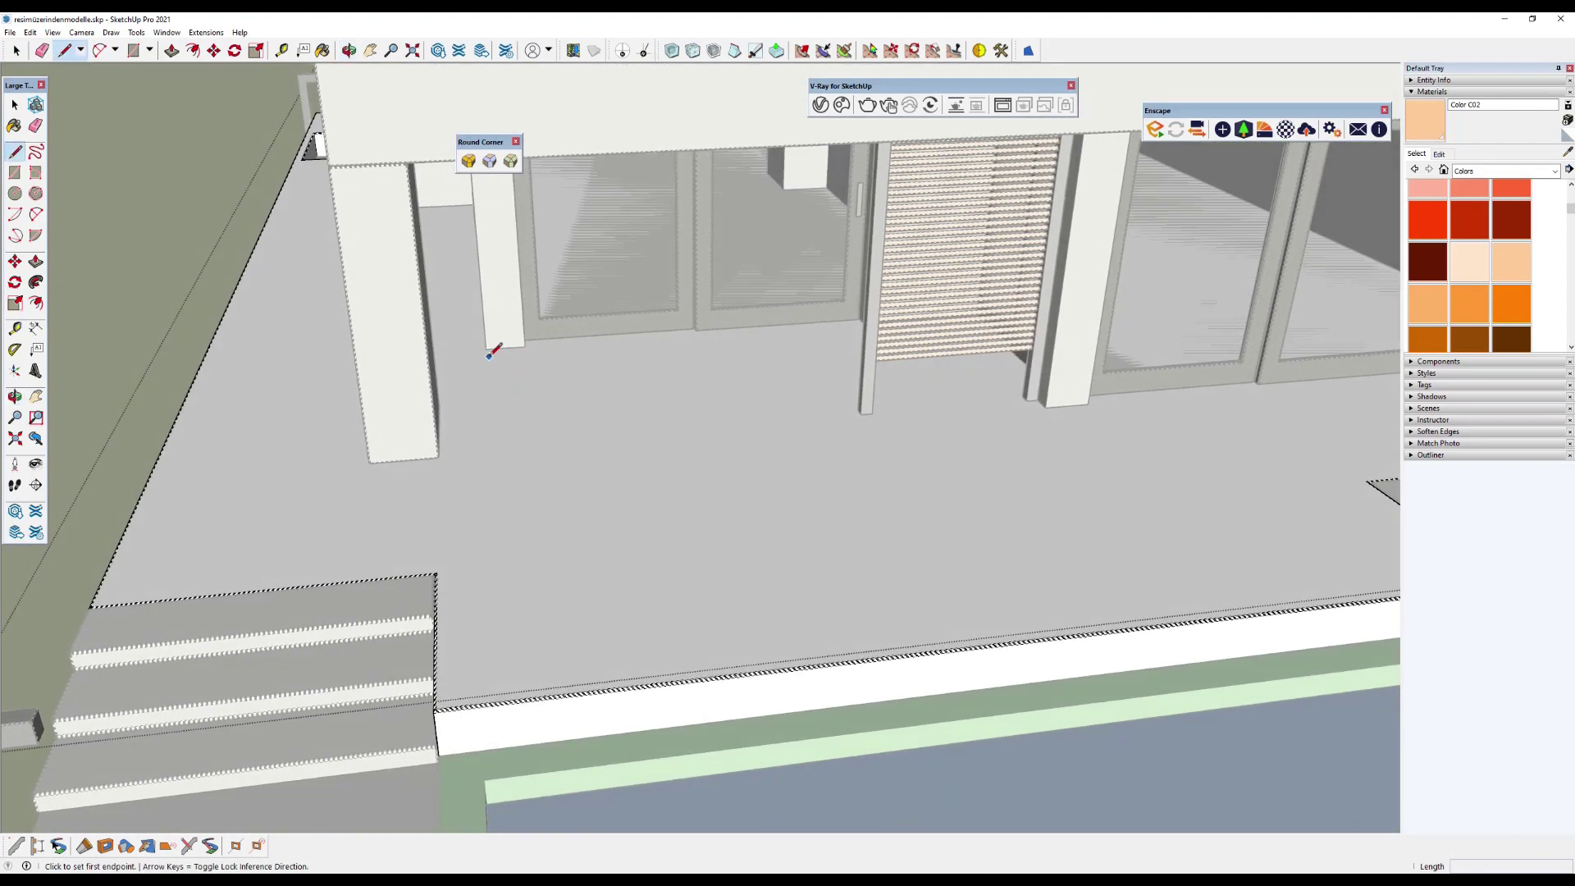
{"action": "left_click", "coordinate": [489, 354]}
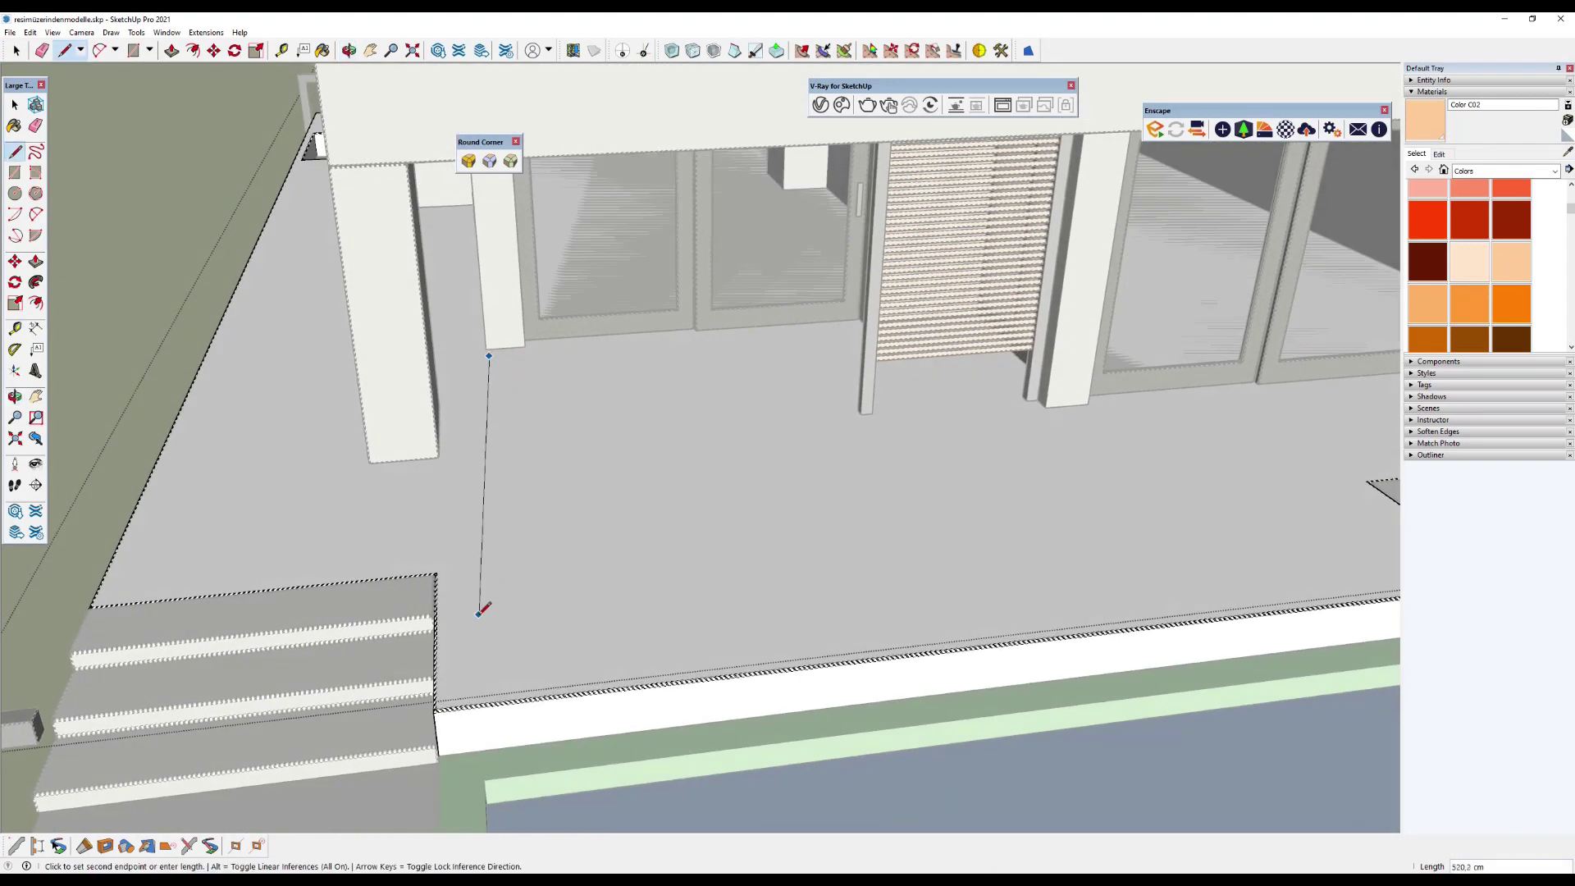
{"action": "key", "text": "r"}
{"action": "scroll", "coordinate": [492, 369], "scroll_direction": "down", "scroll_amount": 3}
{"action": "scroll", "coordinate": [492, 378], "scroll_direction": "up", "scroll_amount": 3}
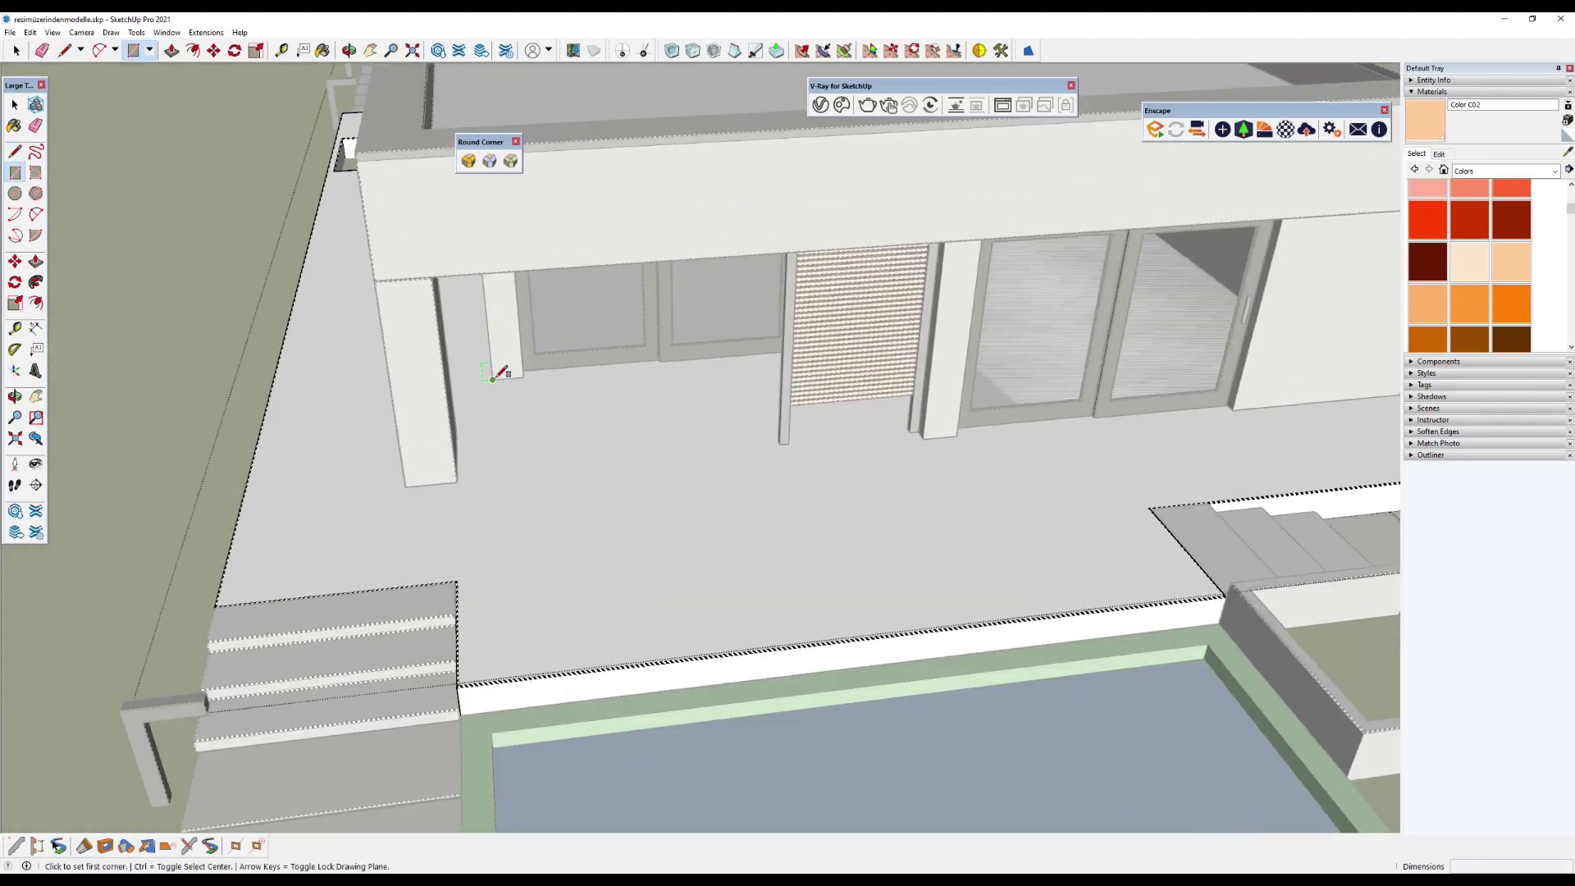
{"action": "left_click", "coordinate": [495, 383]}
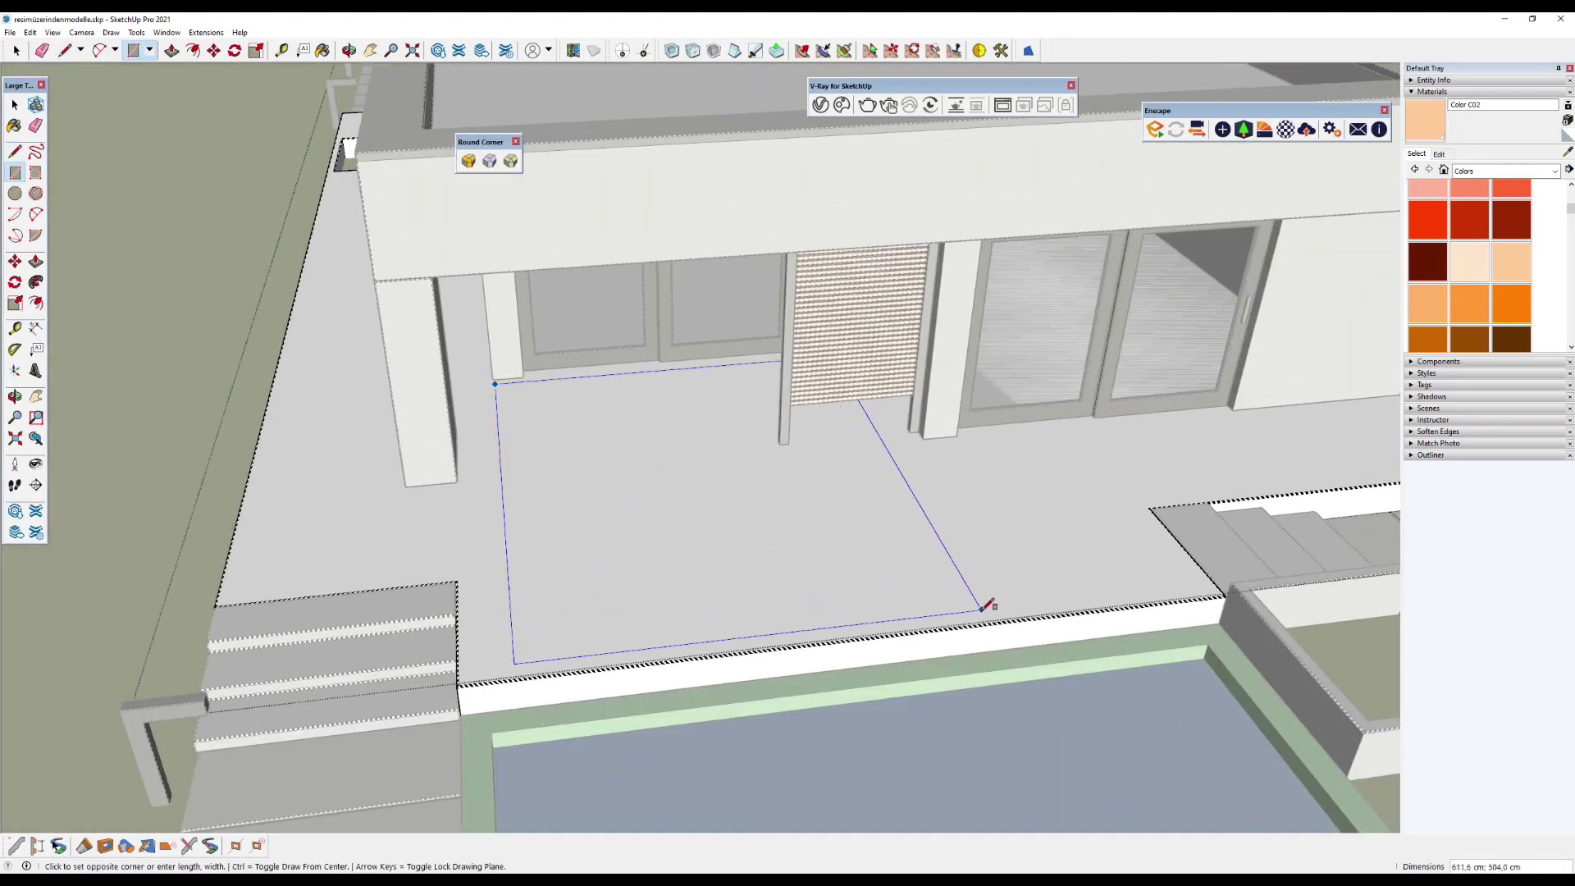
{"action": "left_click", "coordinate": [986, 614]}
Draw a second rectangle from the terrace's front edge beside the first one.
{"action": "scroll", "coordinate": [989, 609], "scroll_direction": "down", "scroll_amount": 3}
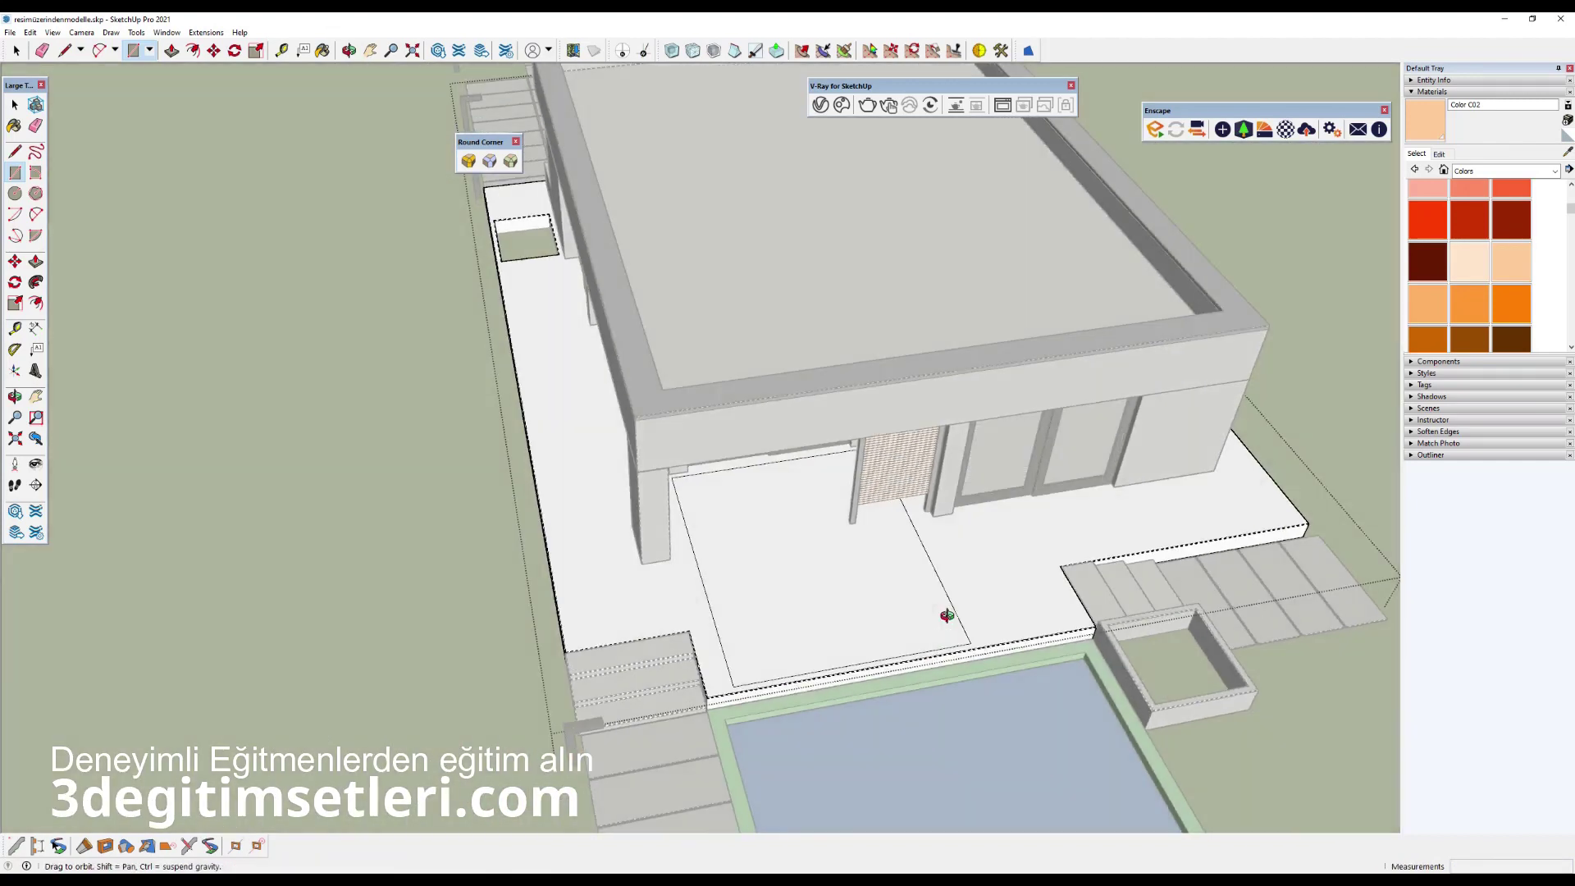
{"action": "scroll", "coordinate": [942, 619], "scroll_direction": "up", "scroll_amount": 3}
{"action": "left_click", "coordinate": [901, 531]}
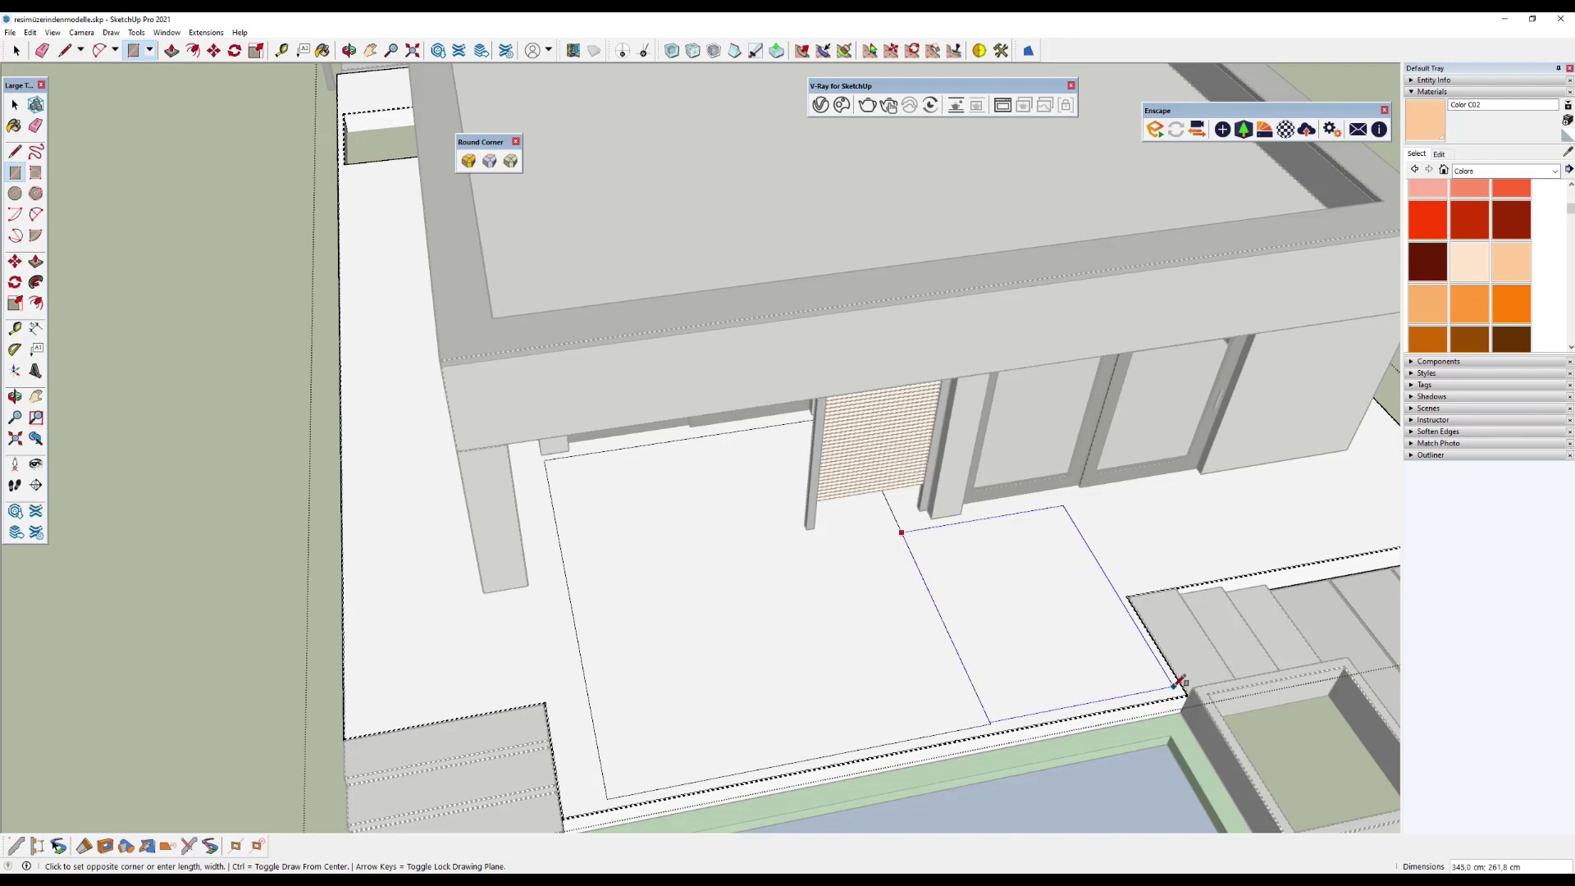
{"action": "key", "text": "Escape"}
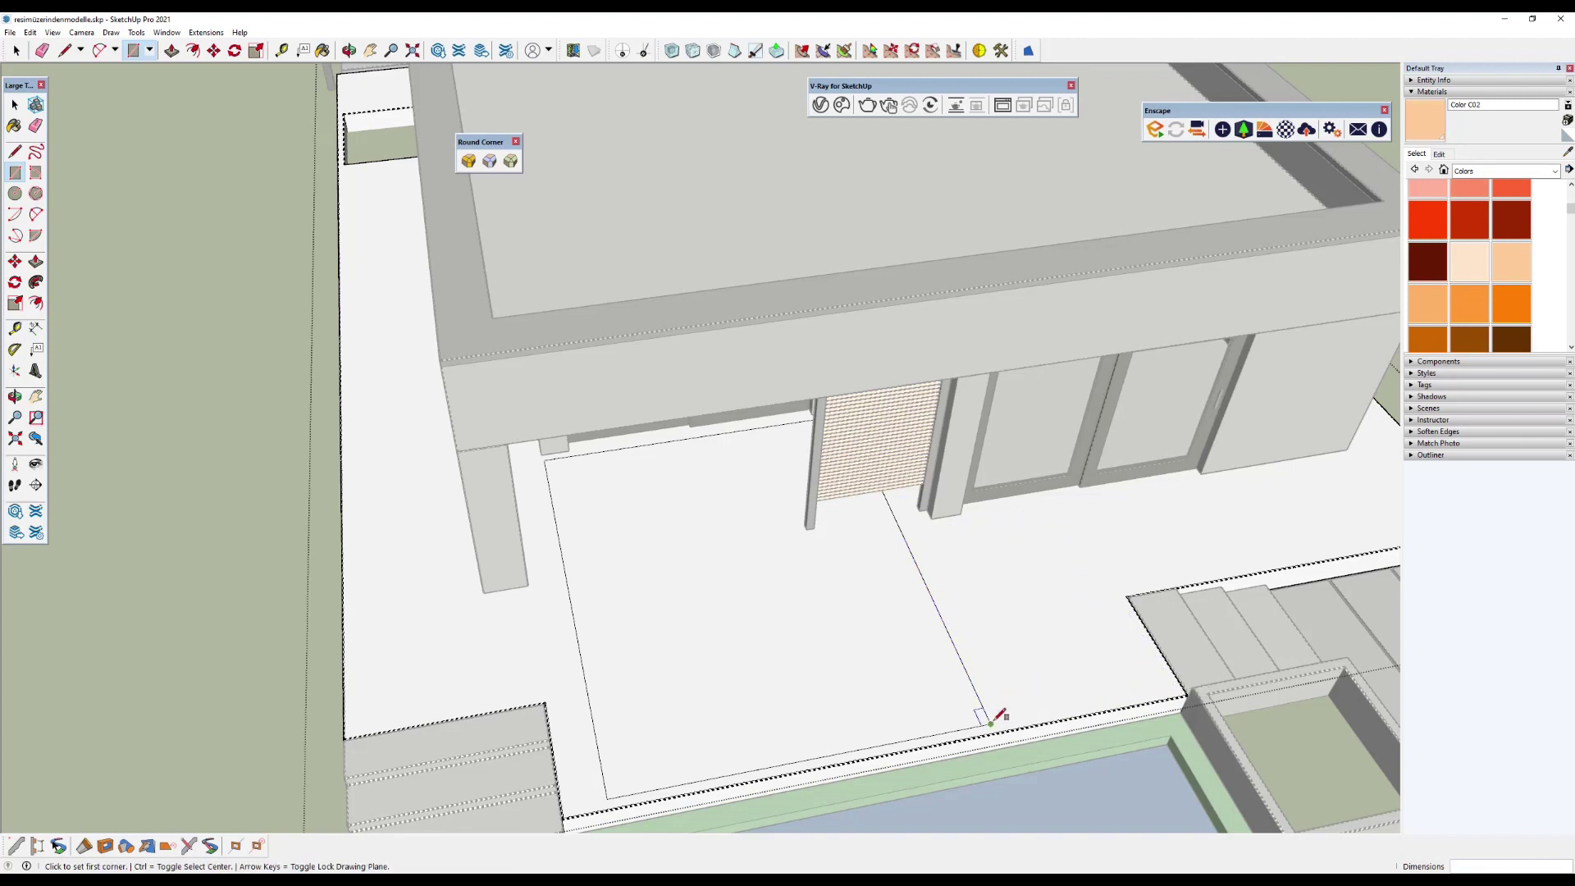
{"action": "left_click", "coordinate": [991, 723]}
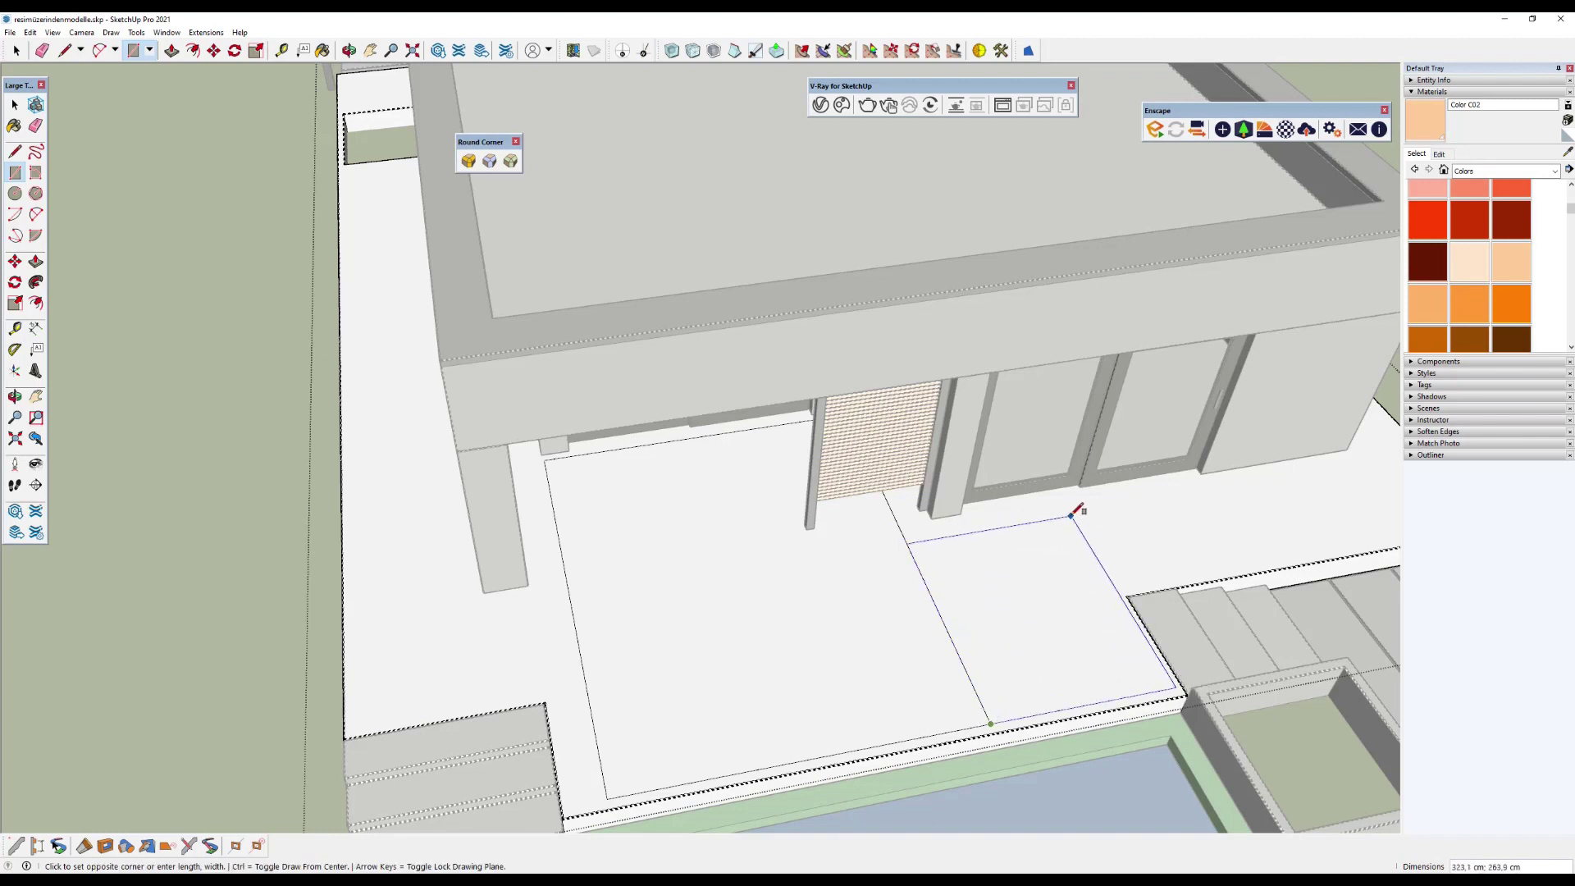
{"action": "left_click", "coordinate": [1066, 499]}
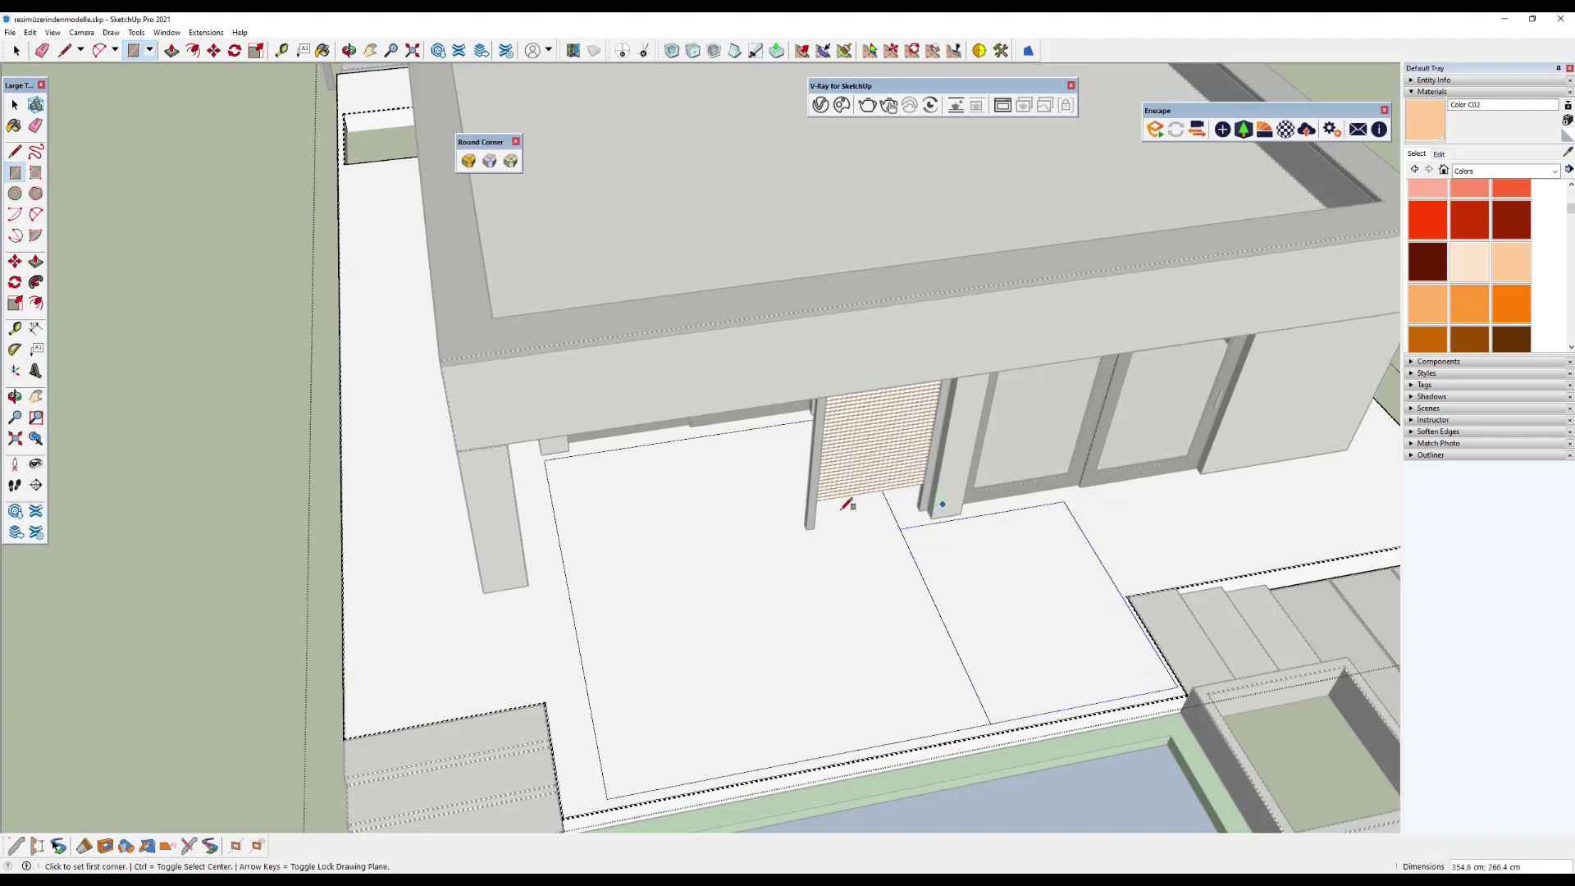
Erase the line splitting the terrace floor and zoom out to the whole model.
{"action": "left_click", "coordinate": [41, 126]}
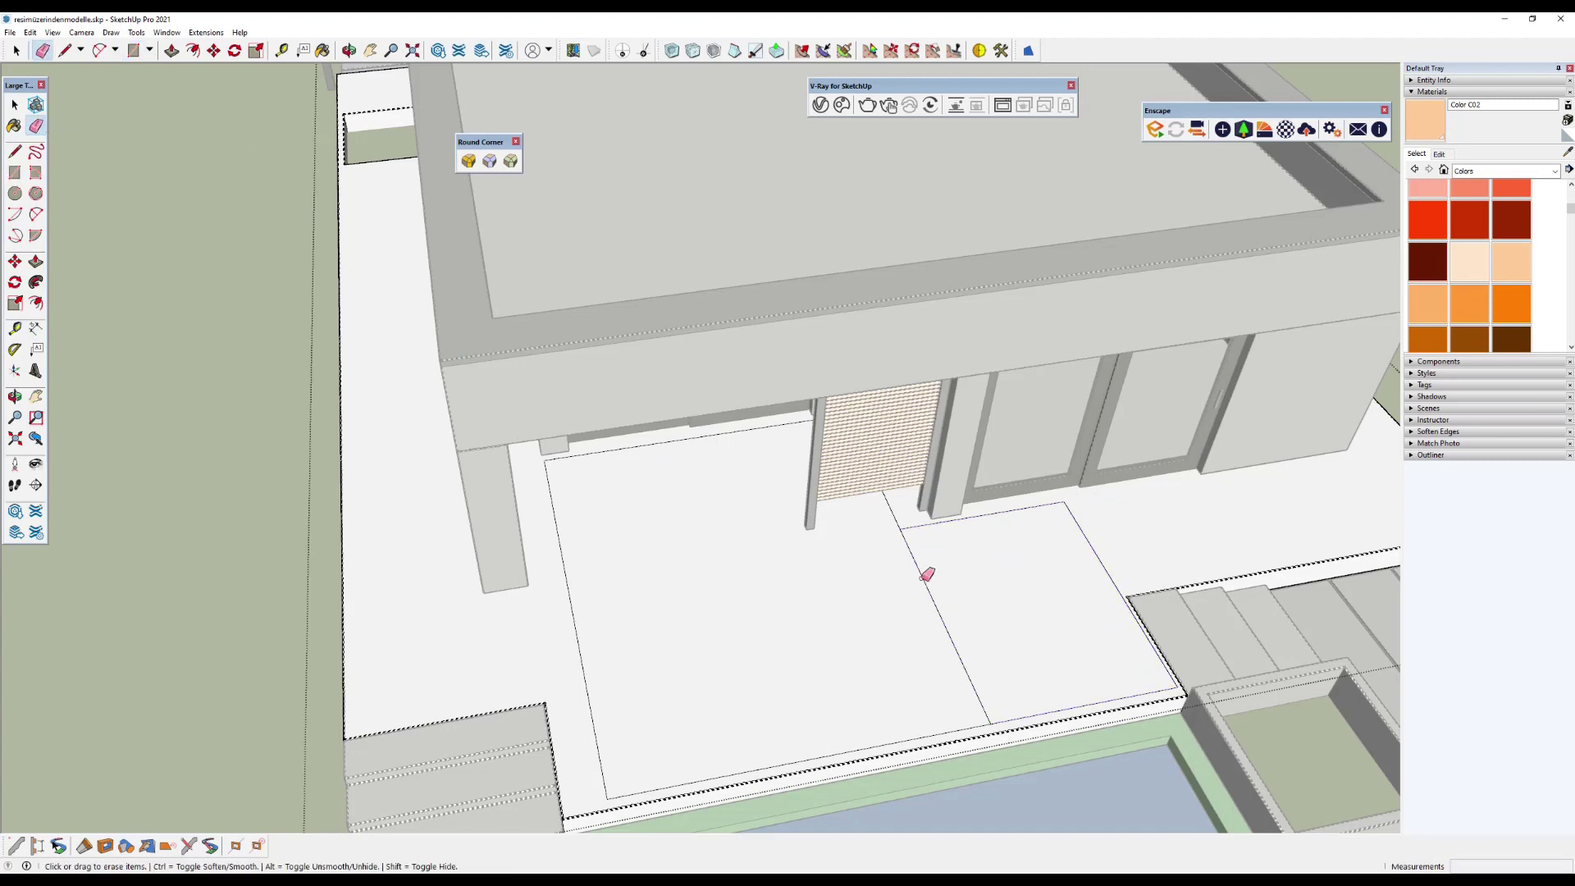
{"action": "left_click", "coordinate": [925, 575]}
{"action": "key", "text": "shift+z"}
Paint the terrace floor face with Color C04, then repaint it dark red with Color B07.
{"action": "key", "text": "space"}
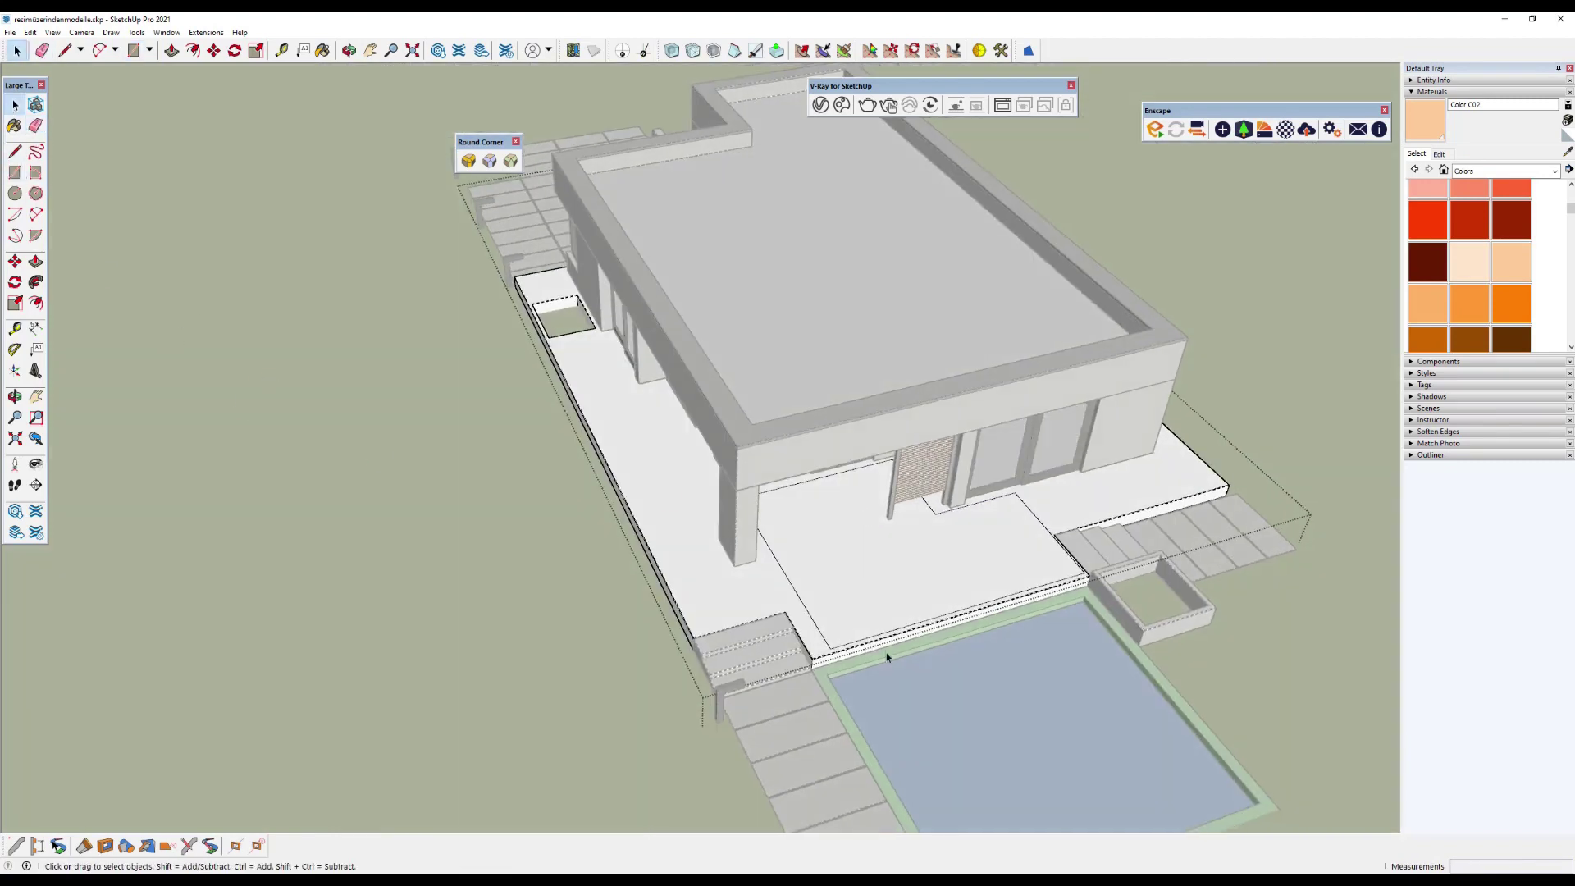
{"action": "left_click", "coordinate": [892, 589]}
{"action": "mouse_move", "coordinate": [892, 589]}
{"action": "middle_mouse_down"}
{"action": "mouse_move", "coordinate": [728, 460]}
{"action": "mouse_move", "coordinate": [889, 475]}
{"action": "middle_mouse_up"}
{"action": "scroll", "coordinate": [955, 467], "scroll_direction": "up", "scroll_amount": 3}
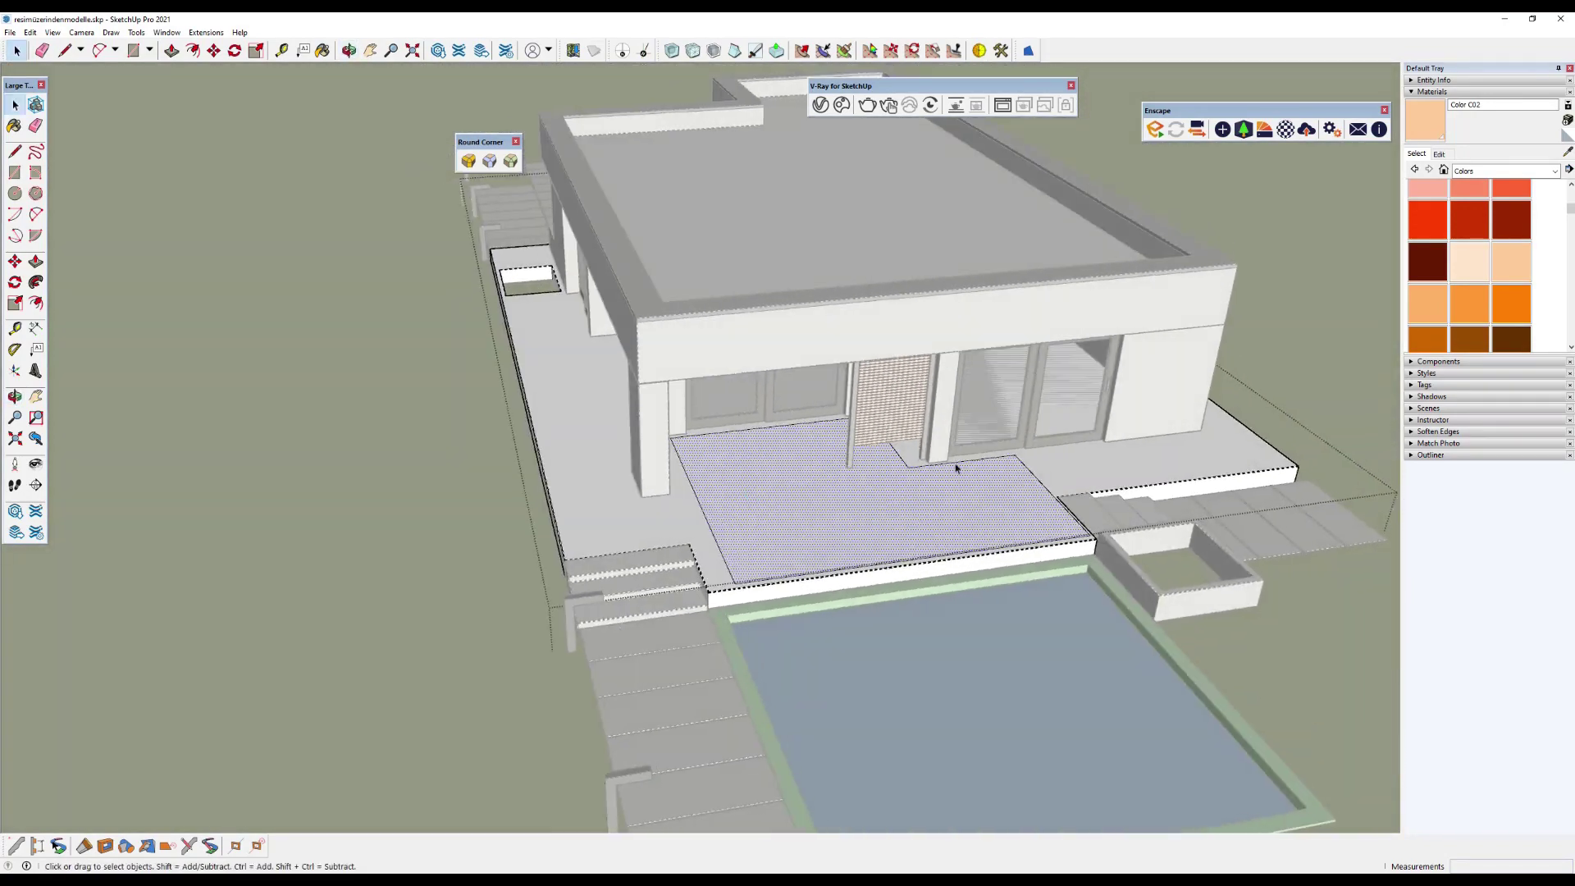
{"action": "left_click", "coordinate": [1476, 314]}
{"action": "left_click", "coordinate": [876, 510]}
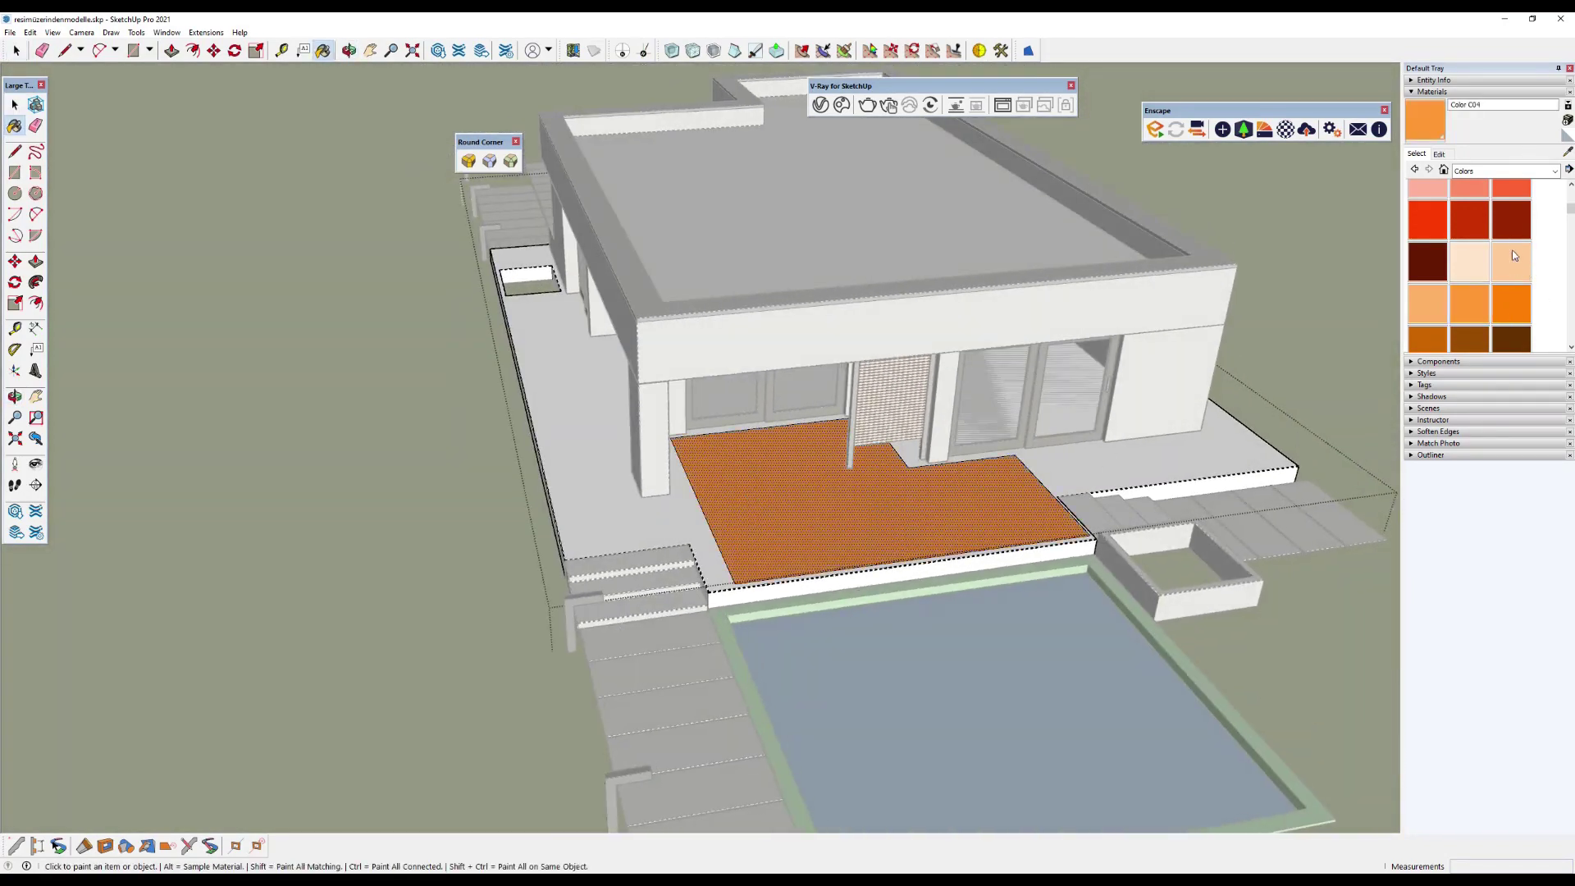
{"action": "left_click", "coordinate": [1511, 219]}
{"action": "left_click", "coordinate": [940, 472]}
Orbit and zoom to view the painted terrace with the grass, pool and path.
{"action": "left_click", "coordinate": [15, 105]}
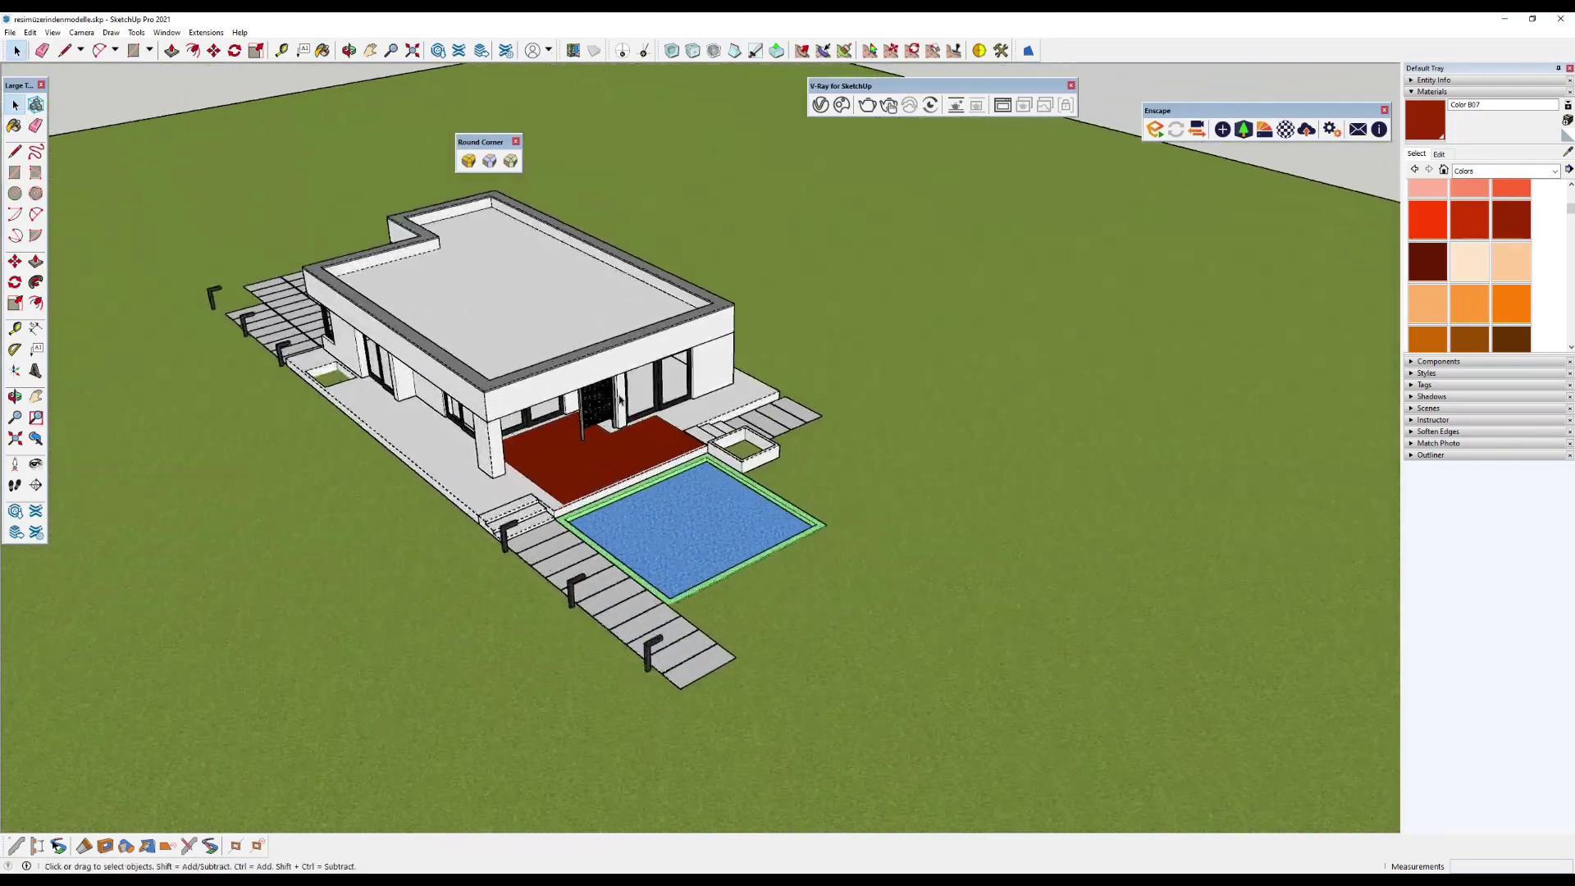
{"action": "mouse_move", "coordinate": [223, 258]}
{"action": "middle_mouse_down"}
{"action": "mouse_move", "coordinate": [432, 471]}
{"action": "mouse_move", "coordinate": [843, 439]}
{"action": "middle_mouse_up"}
{"action": "scroll", "coordinate": [534, 476], "scroll_direction": "up", "scroll_amount": 2}
{"action": "scroll", "coordinate": [534, 475], "scroll_direction": "up", "scroll_amount": 2}
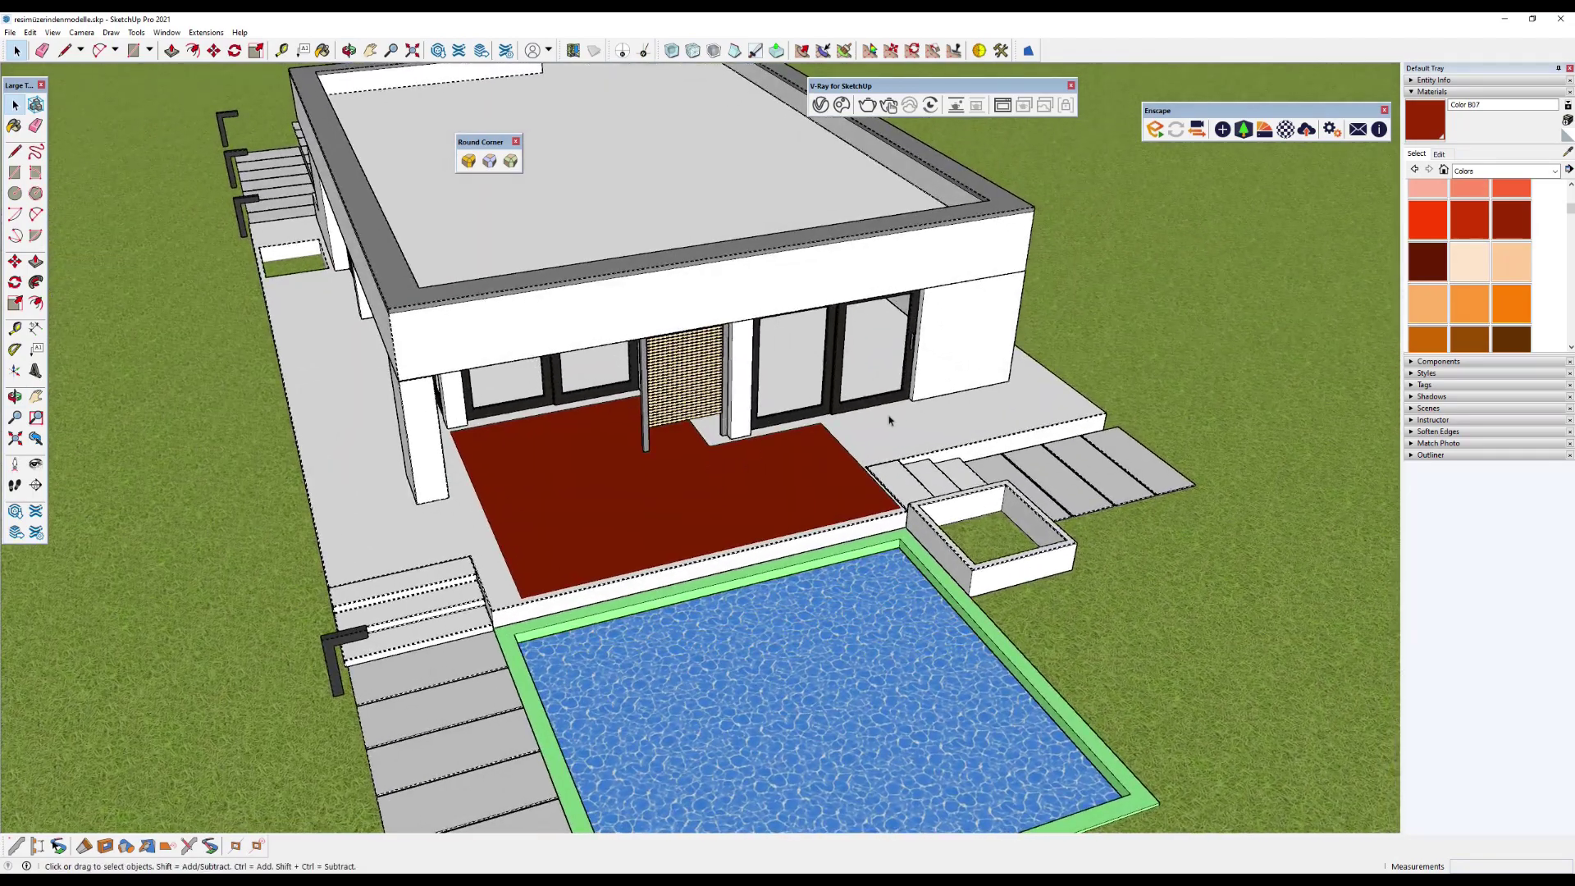
{"action": "scroll", "coordinate": [843, 438], "scroll_direction": "down", "scroll_amount": 3}
{"action": "scroll", "coordinate": [843, 439], "scroll_direction": "down", "scroll_amount": 3}
{"action": "mouse_move", "coordinate": [843, 439]}
{"action": "middle_mouse_down"}
{"action": "mouse_move", "coordinate": [654, 369]}
{"action": "mouse_move", "coordinate": [750, 402]}
{"action": "middle_mouse_up"}
{"action": "scroll", "coordinate": [655, 369], "scroll_direction": "up", "scroll_amount": 3}
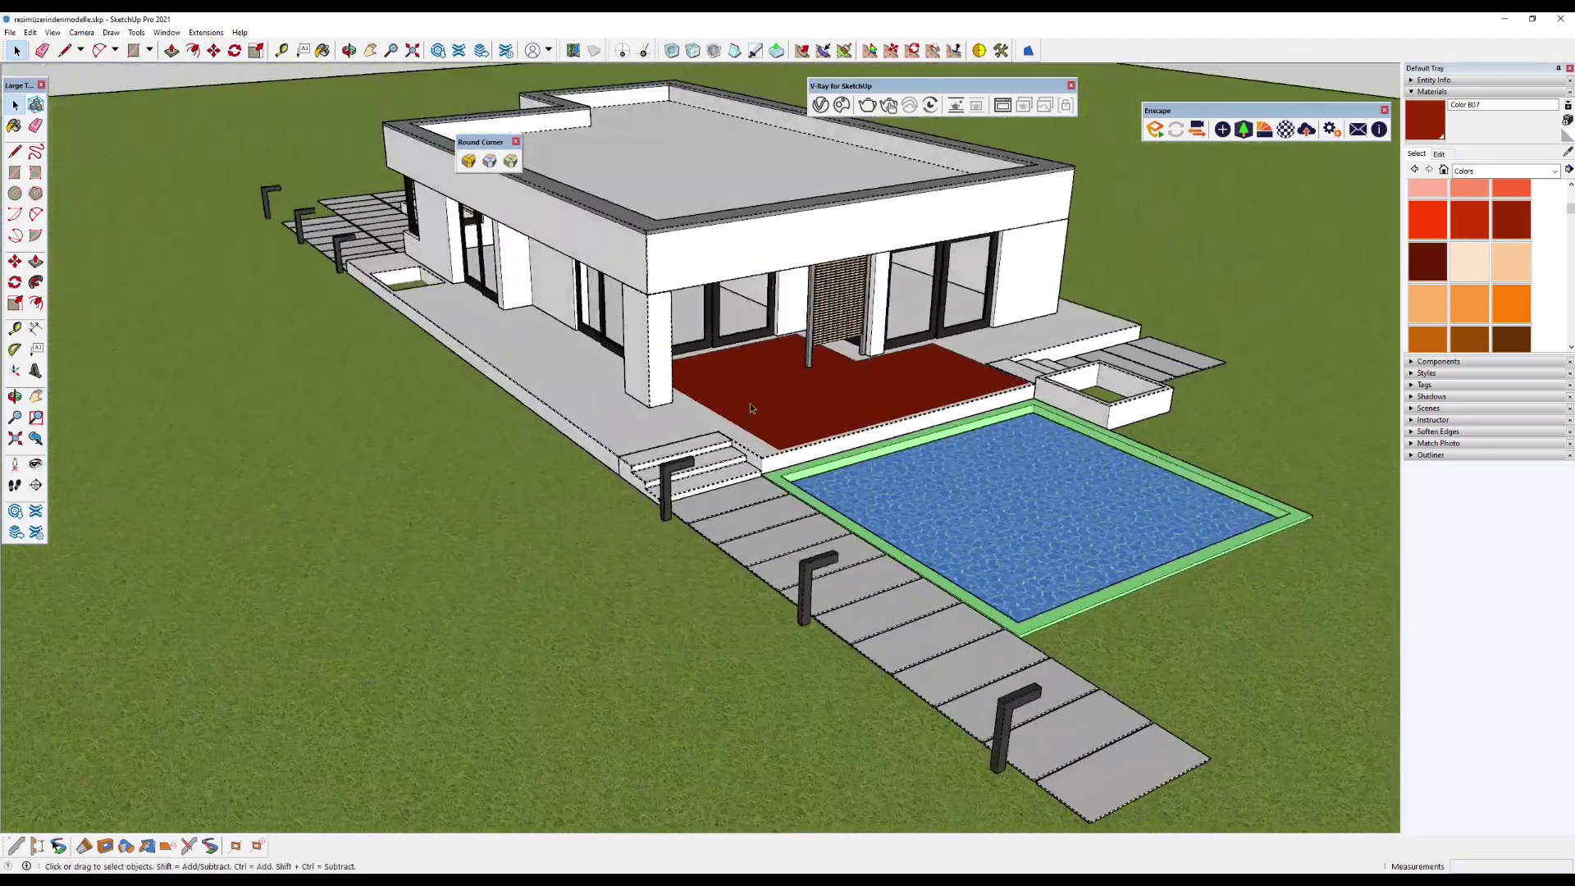
Turn off Hidden Geometry display and orbit down to a lower side view.
{"action": "left_click", "coordinate": [30, 32]}
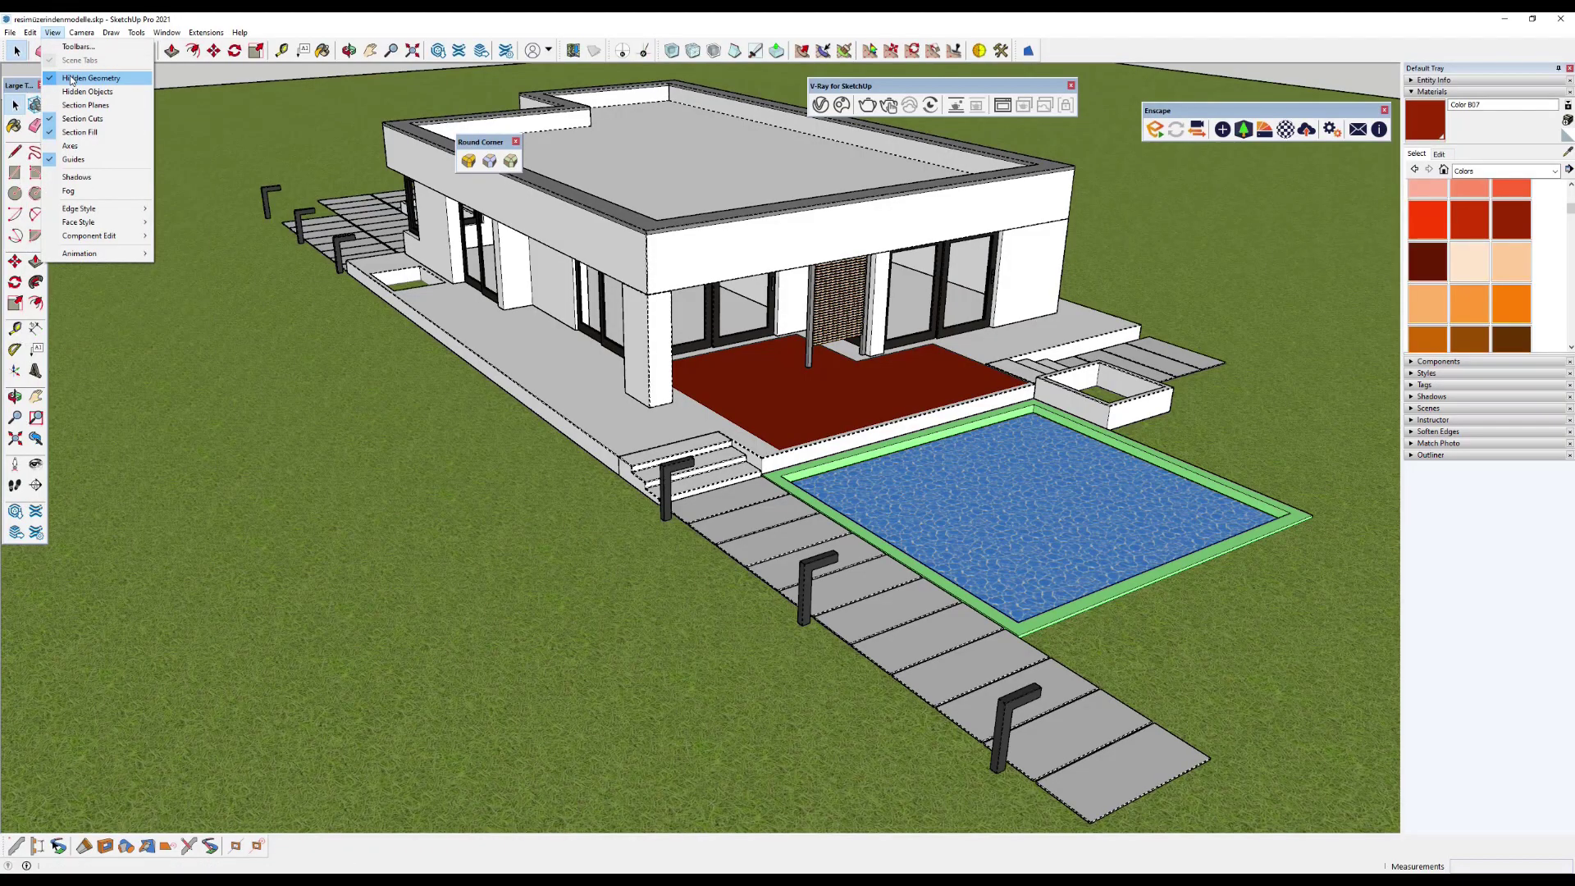
{"action": "left_click", "coordinate": [71, 78]}
{"action": "mouse_move", "coordinate": [820, 402]}
{"action": "middle_mouse_down"}
{"action": "mouse_move", "coordinate": [1052, 221]}
{"action": "mouse_move", "coordinate": [1033, 147]}
{"action": "middle_mouse_up"}
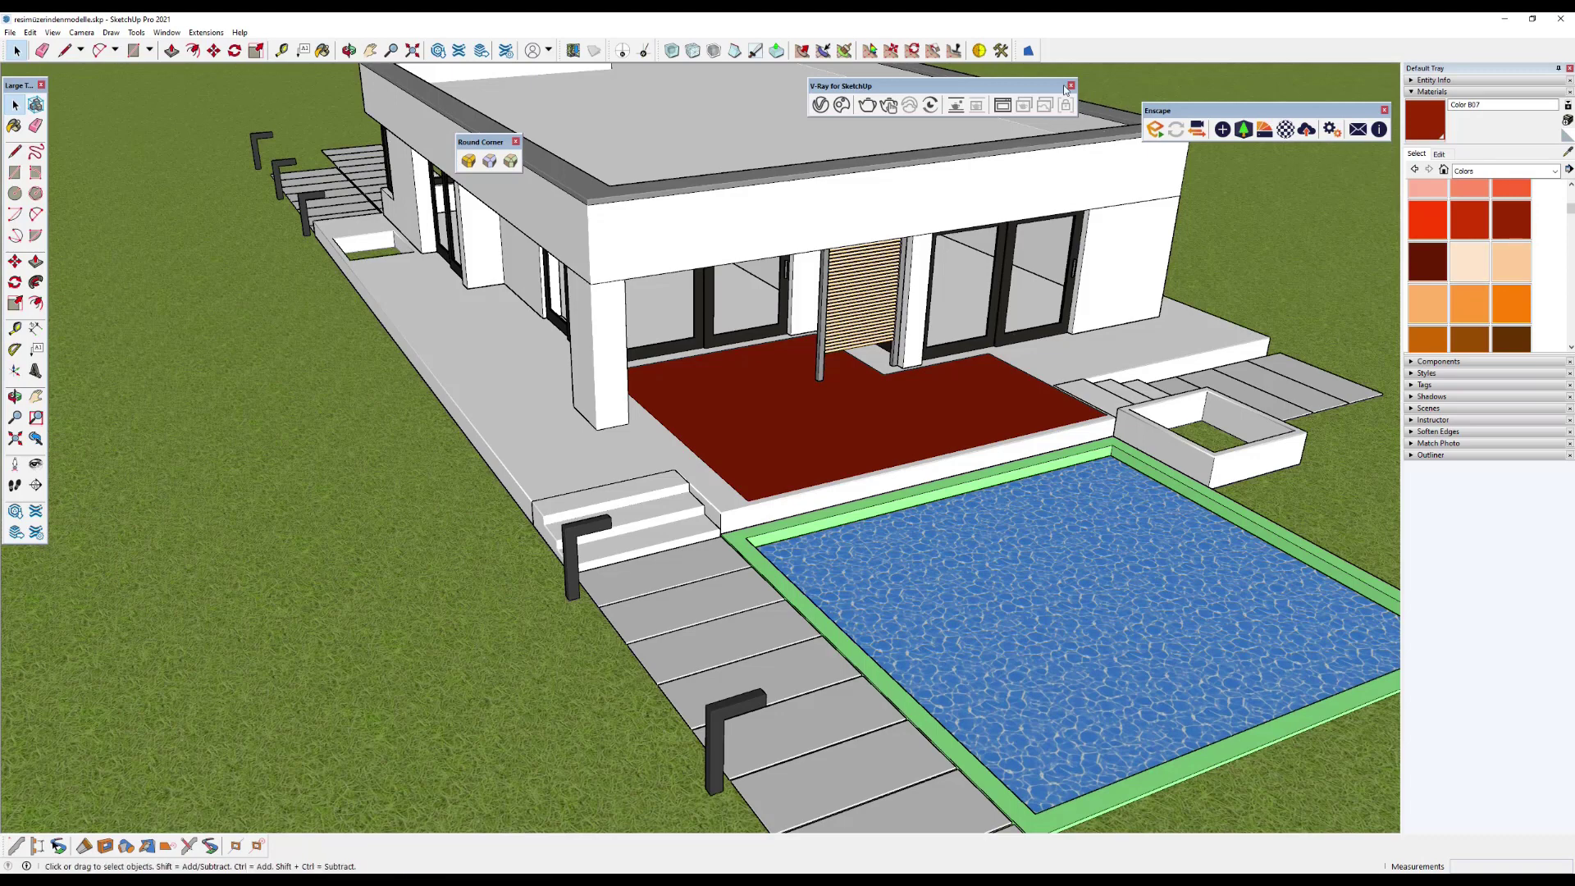
Move the V-Ray and Enscape toolbars aside and close the Round Corner toolbar.
{"action": "left_click_drag", "start_coordinate": [962, 91], "coordinate": [278, 89]}
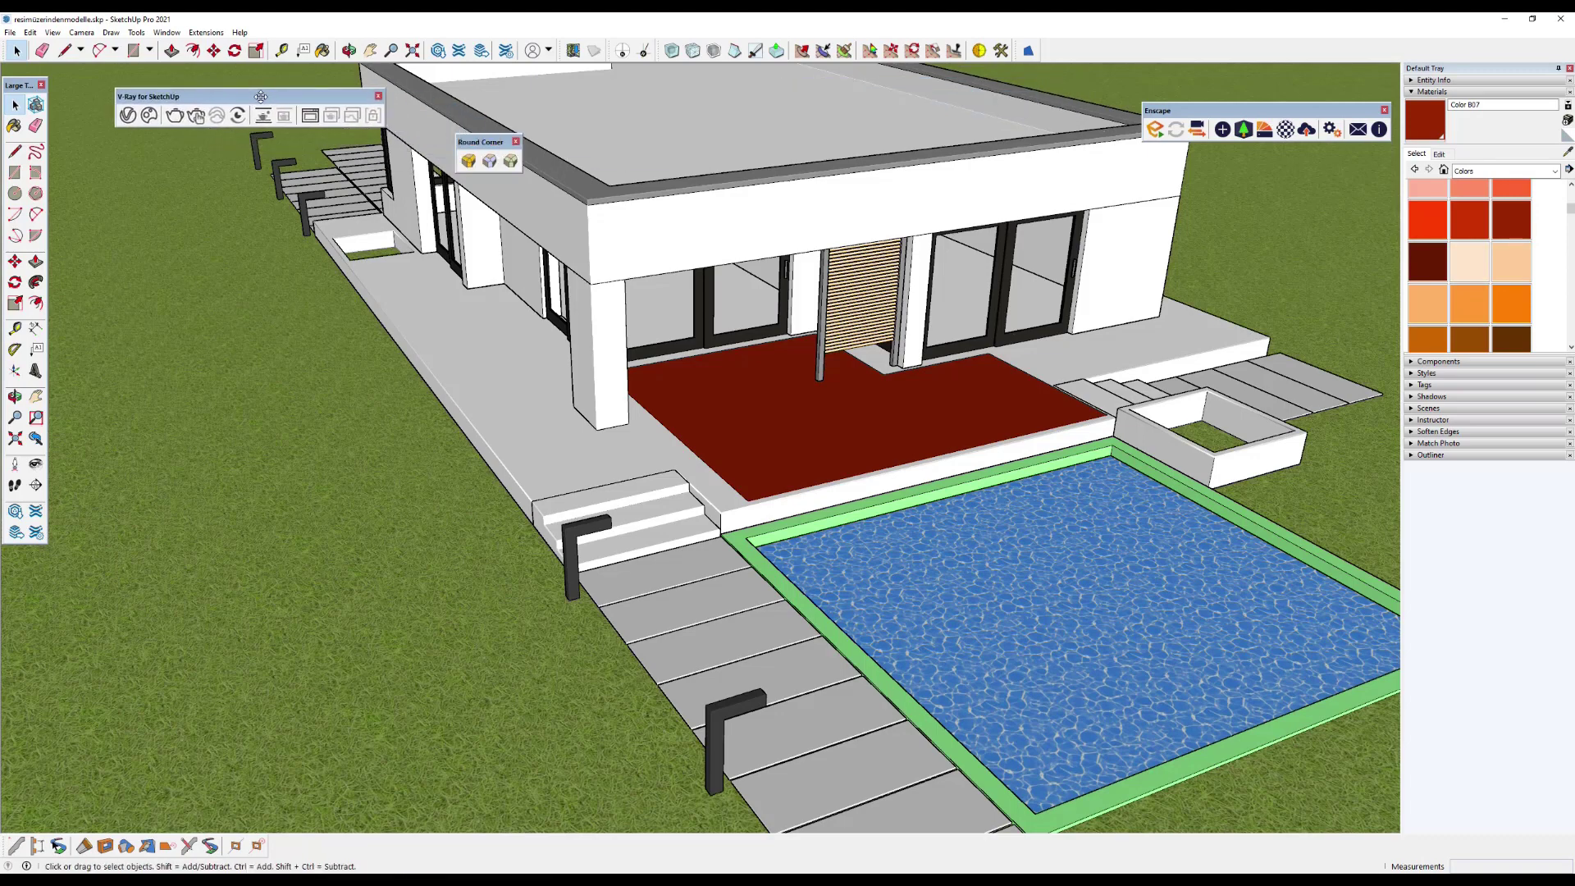
{"action": "left_click_drag", "start_coordinate": [508, 146], "coordinate": [301, 155]}
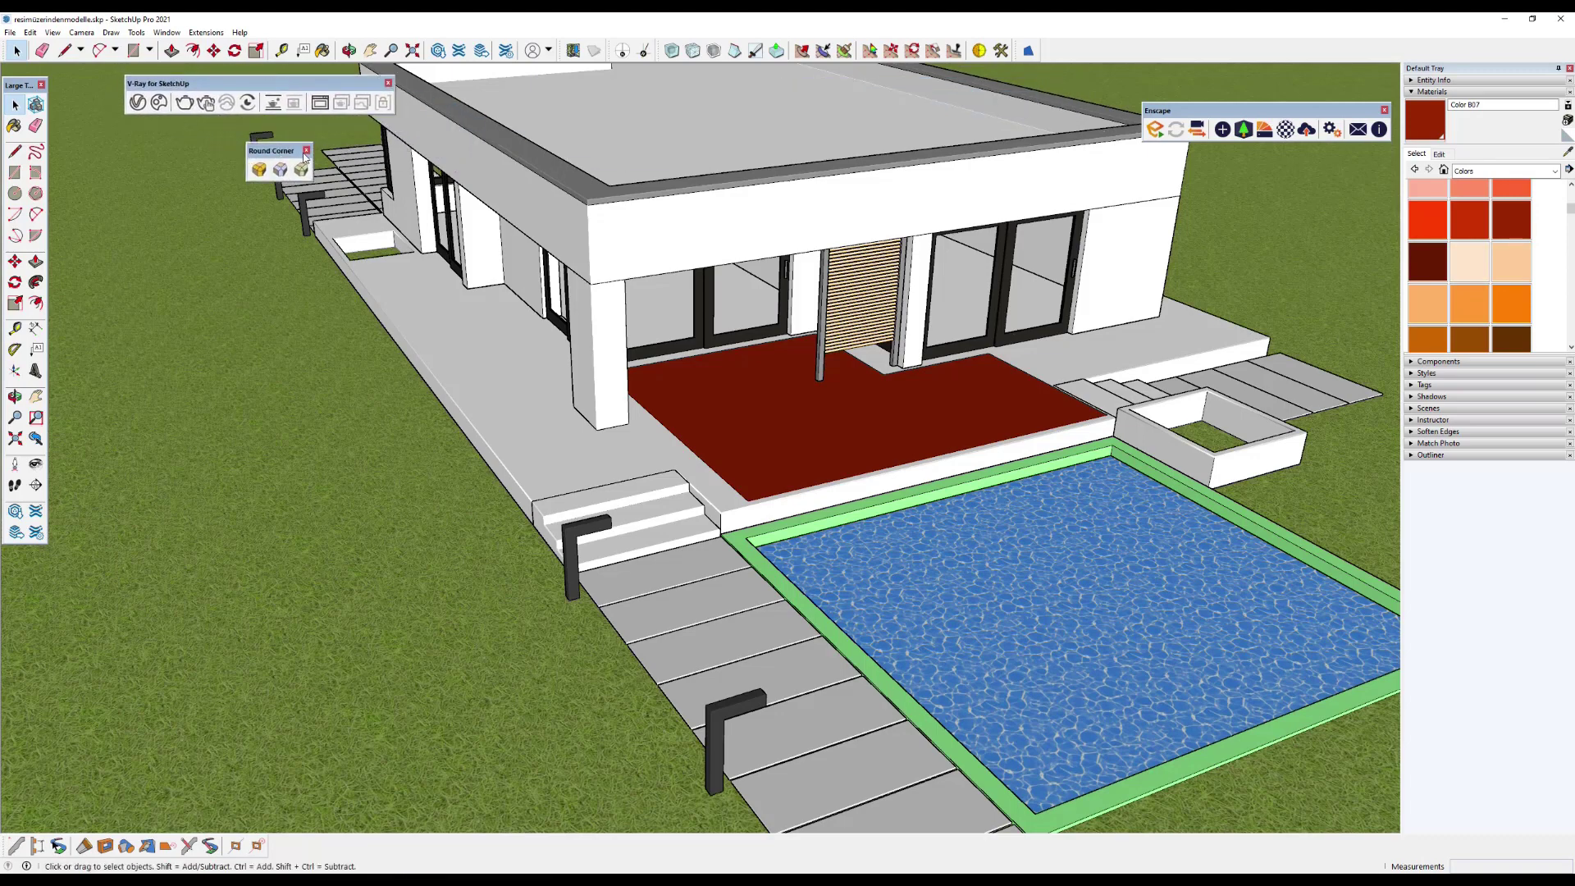
{"action": "left_click", "coordinate": [307, 151]}
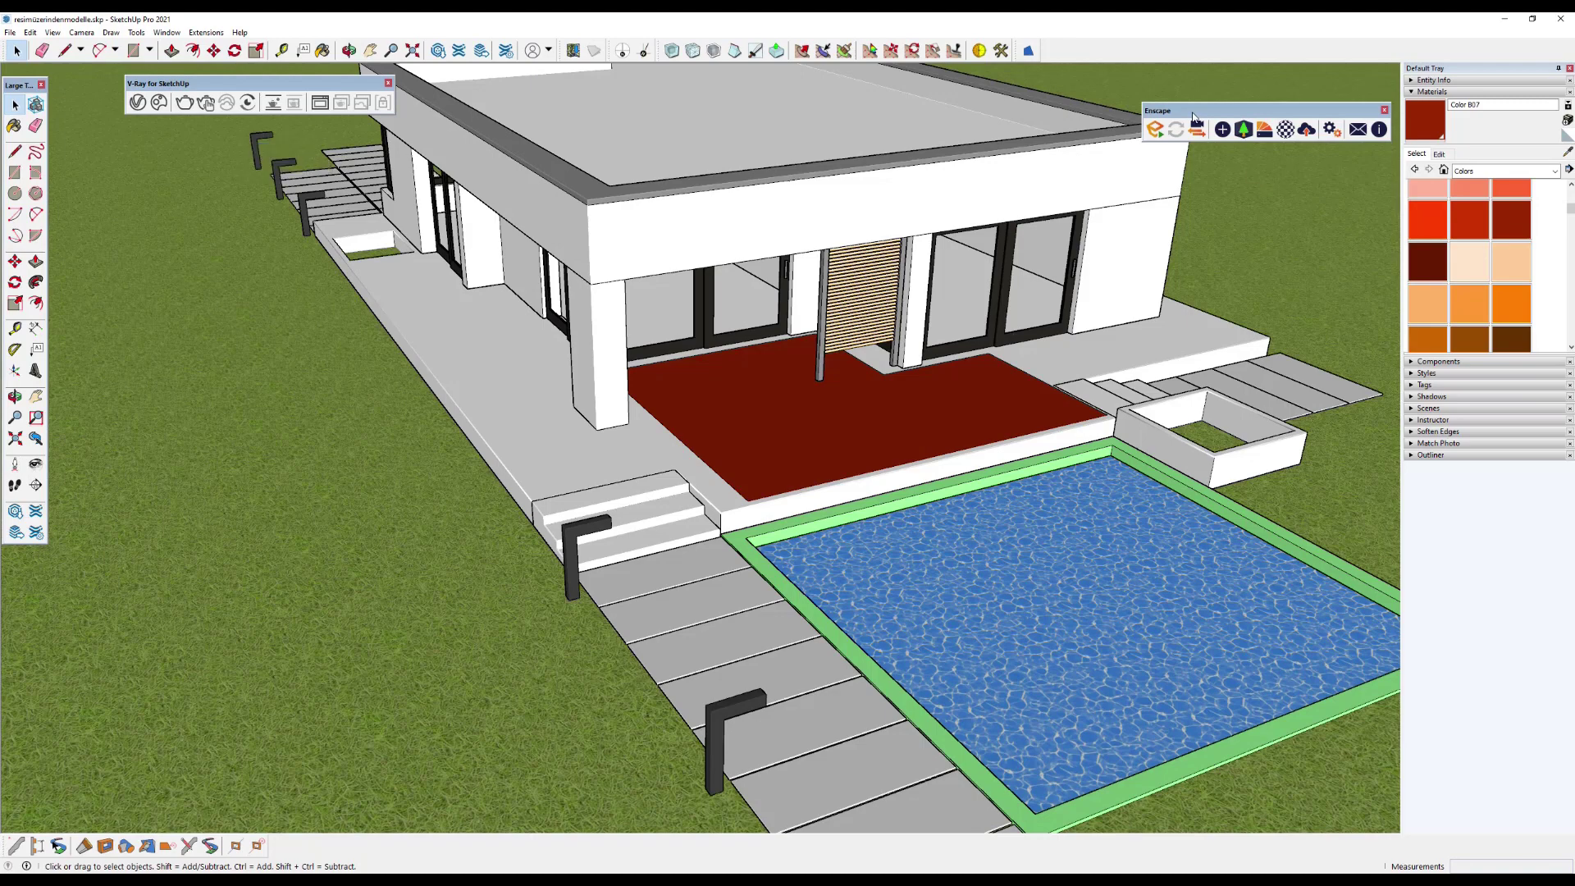
{"action": "left_click_drag", "start_coordinate": [1194, 110], "coordinate": [1102, 94]}
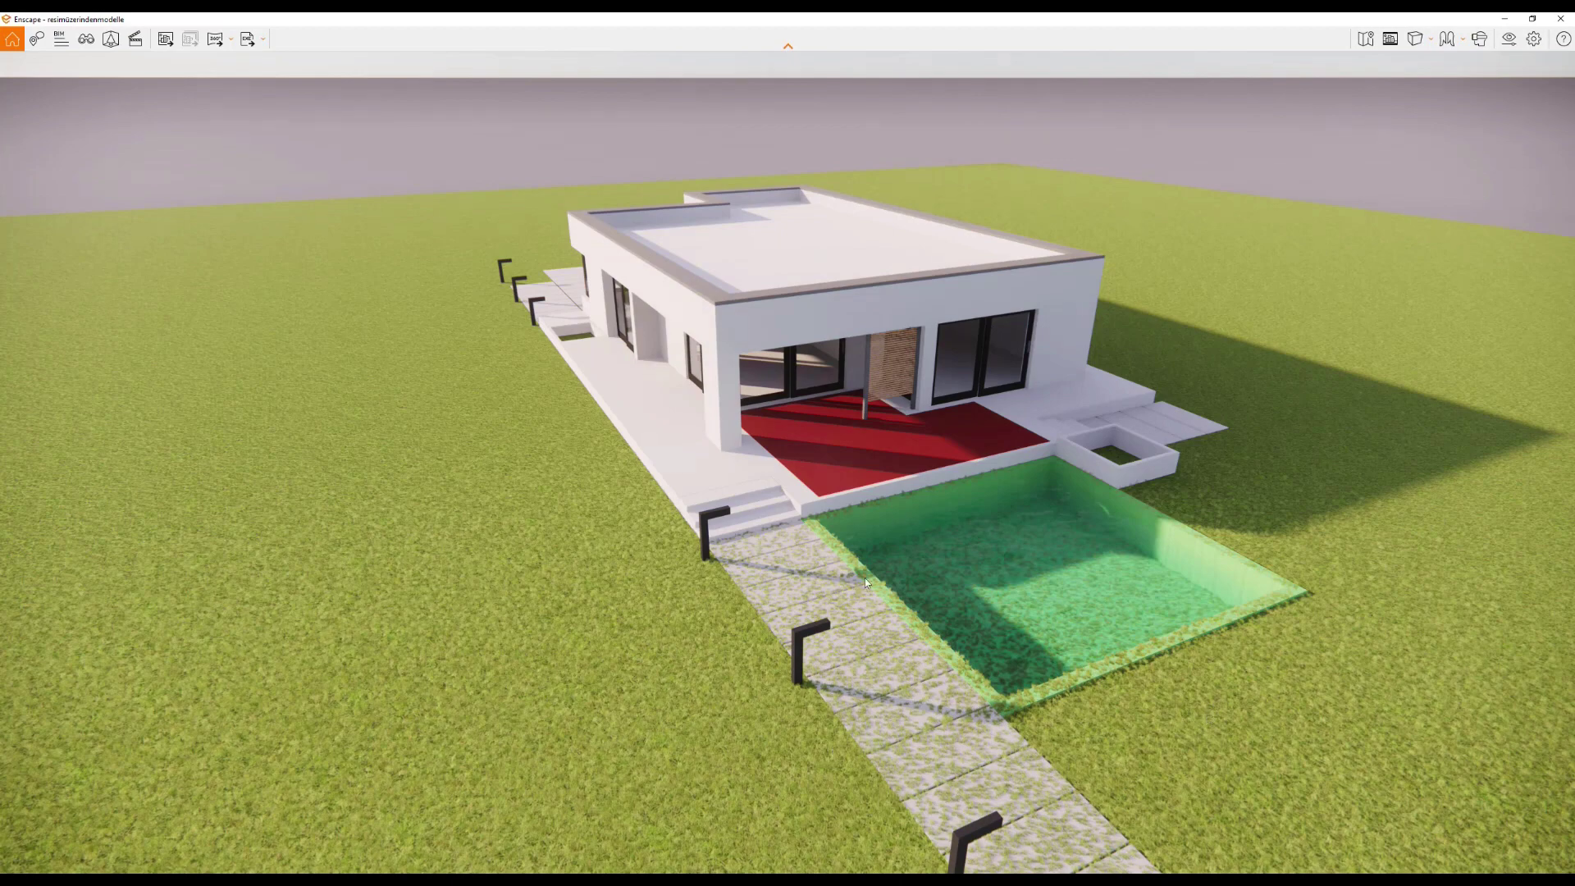
Lower the Enscape camera to eye level, then shrink the render window and return to SketchUp.
{"action": "right_click_drag", "start_coordinate": [864, 577], "coordinate": [882, 503]}
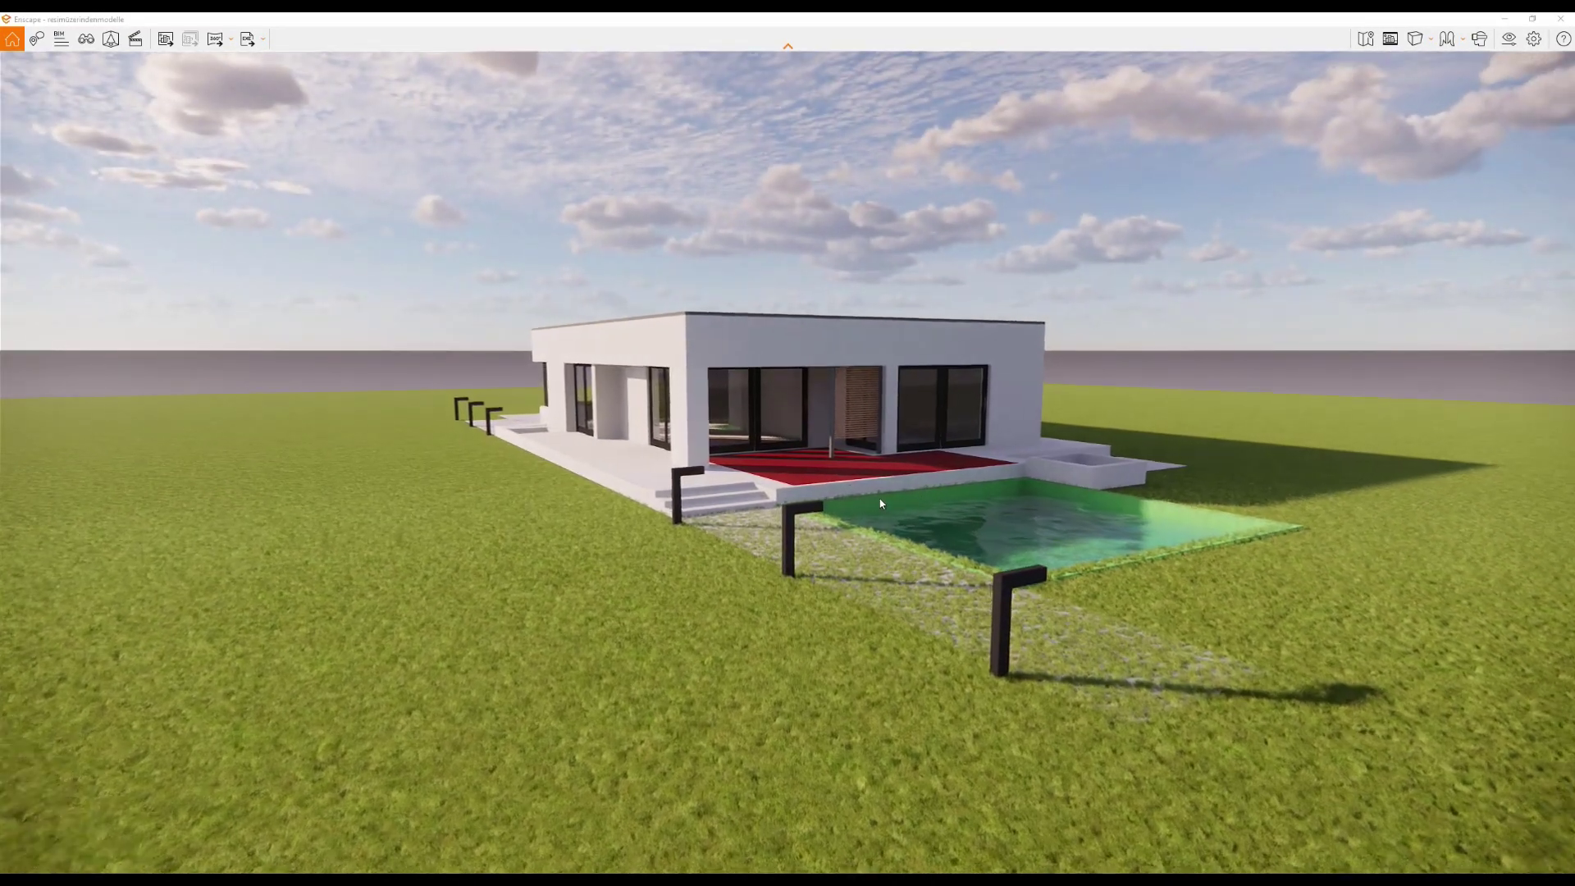
{"action": "scroll", "coordinate": [882, 502], "scroll_direction": "up", "scroll_amount": 3}
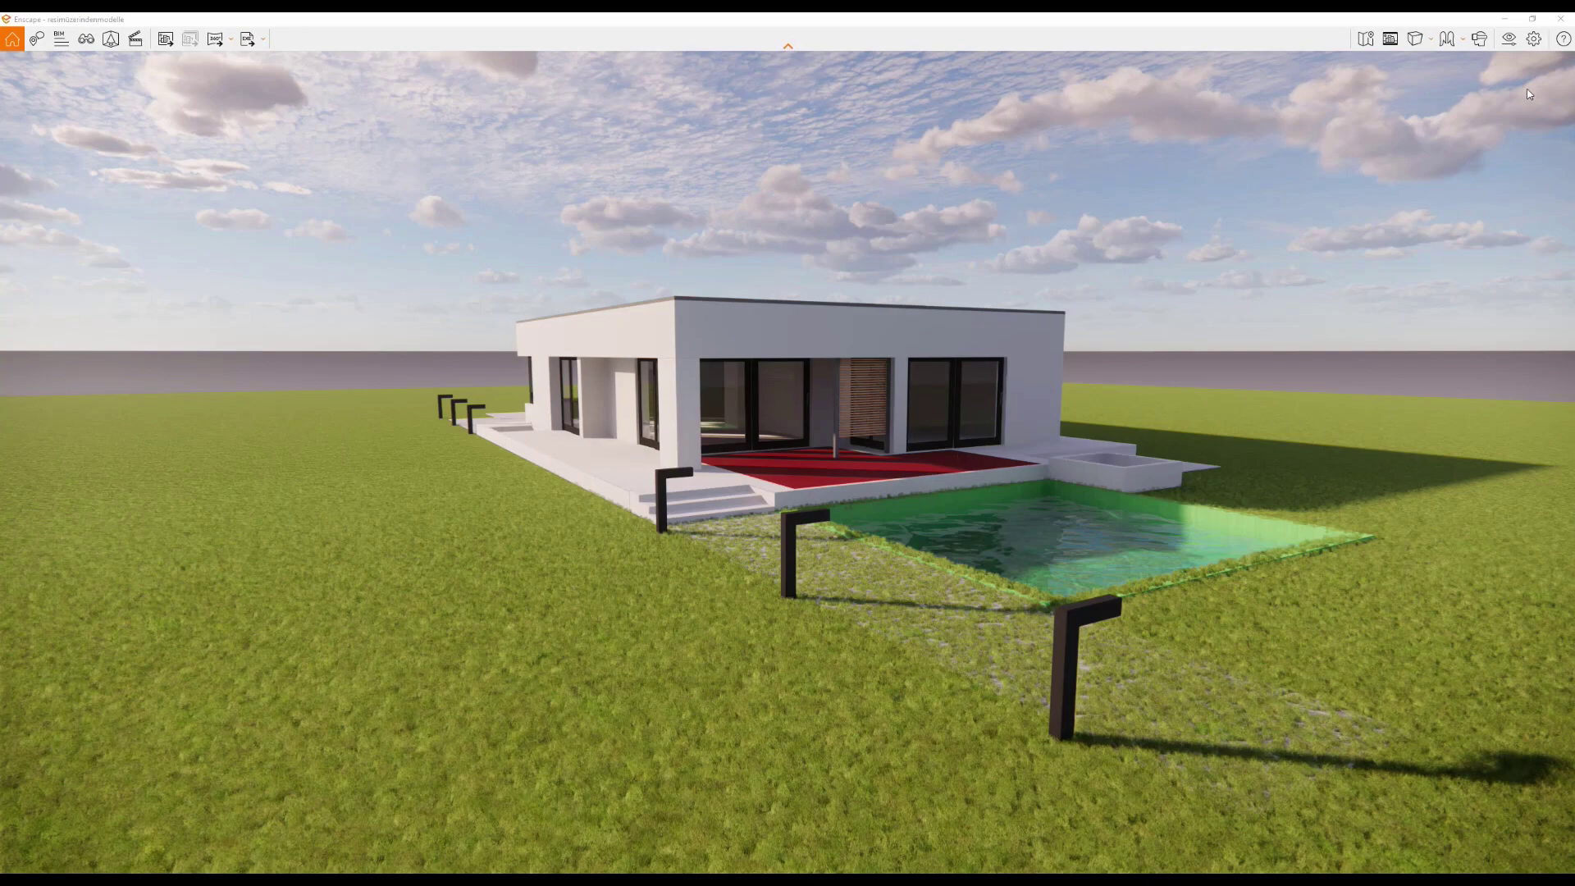
{"action": "left_click", "coordinate": [1532, 19]}
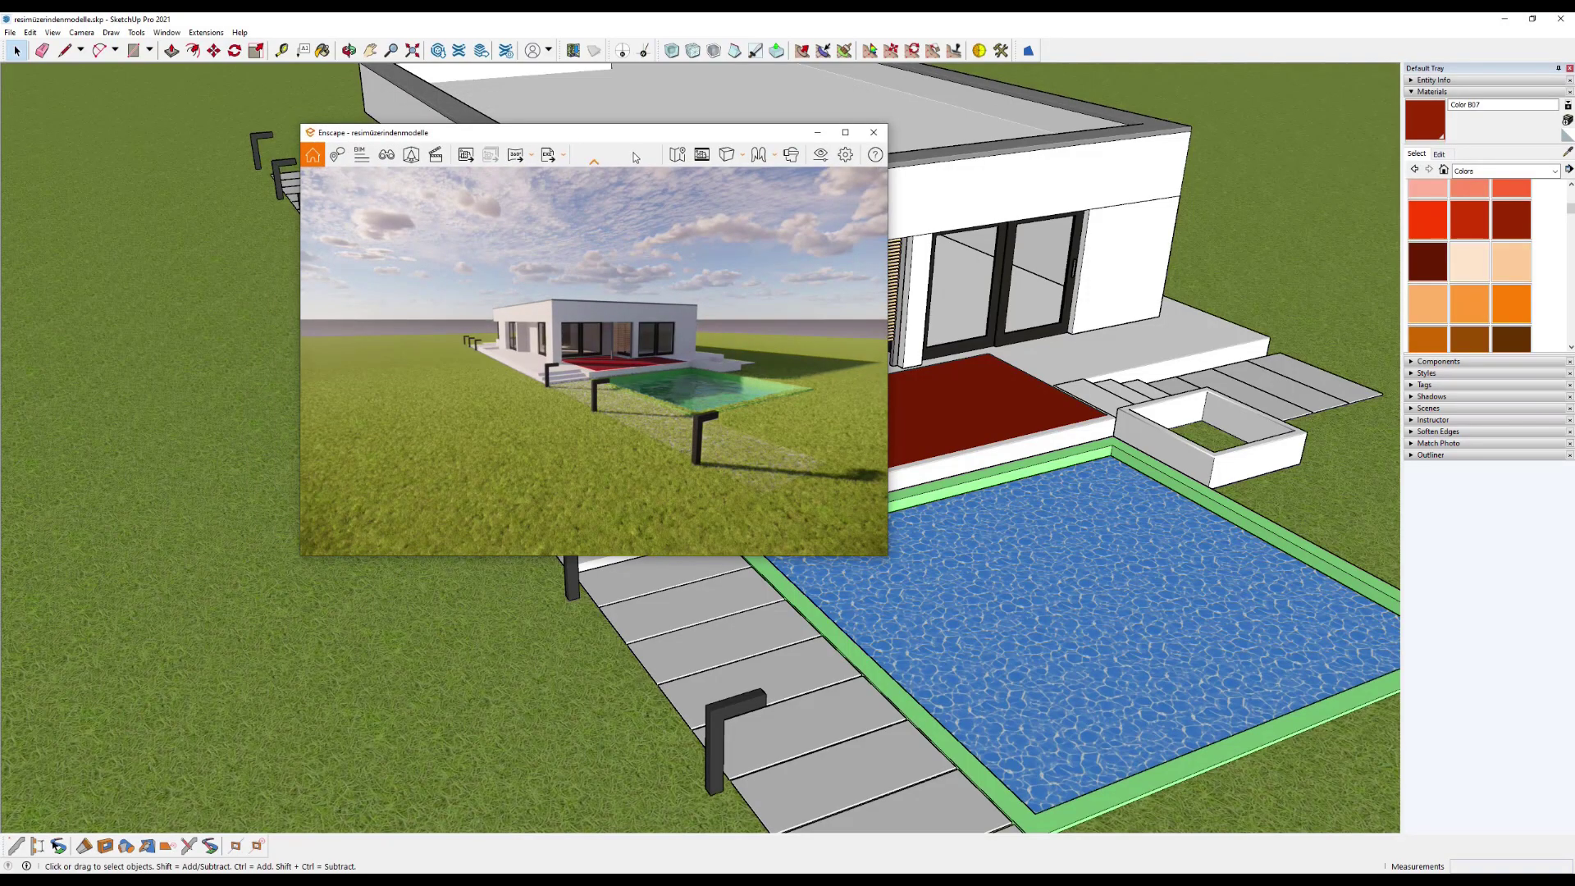
{"action": "left_click_drag", "start_coordinate": [653, 131], "coordinate": [514, 131]}
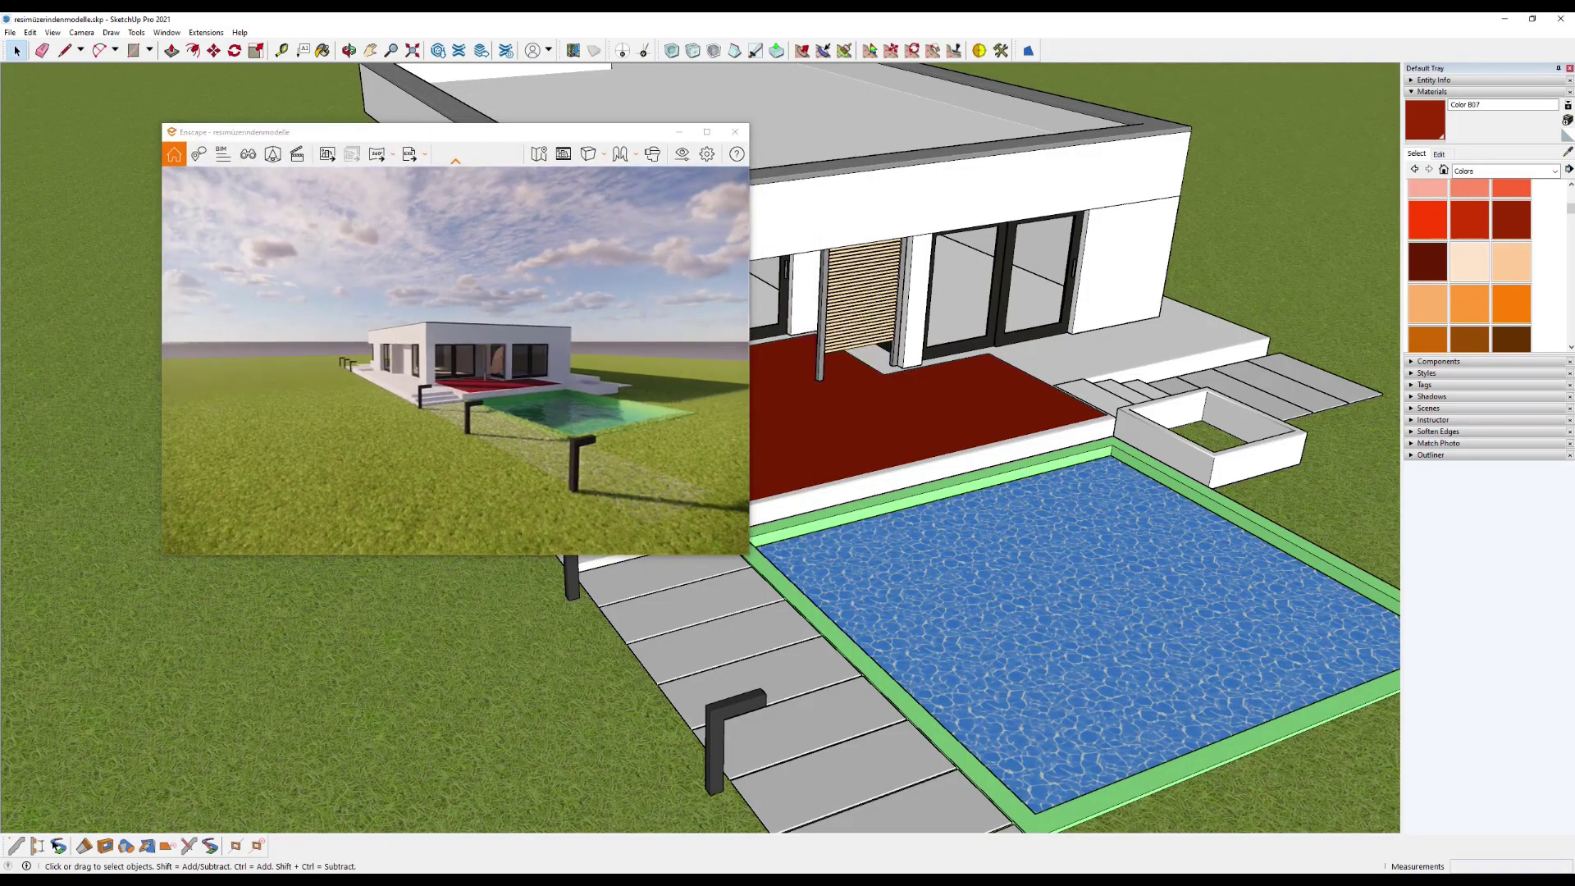
{"action": "left_click", "coordinate": [1559, 156]}
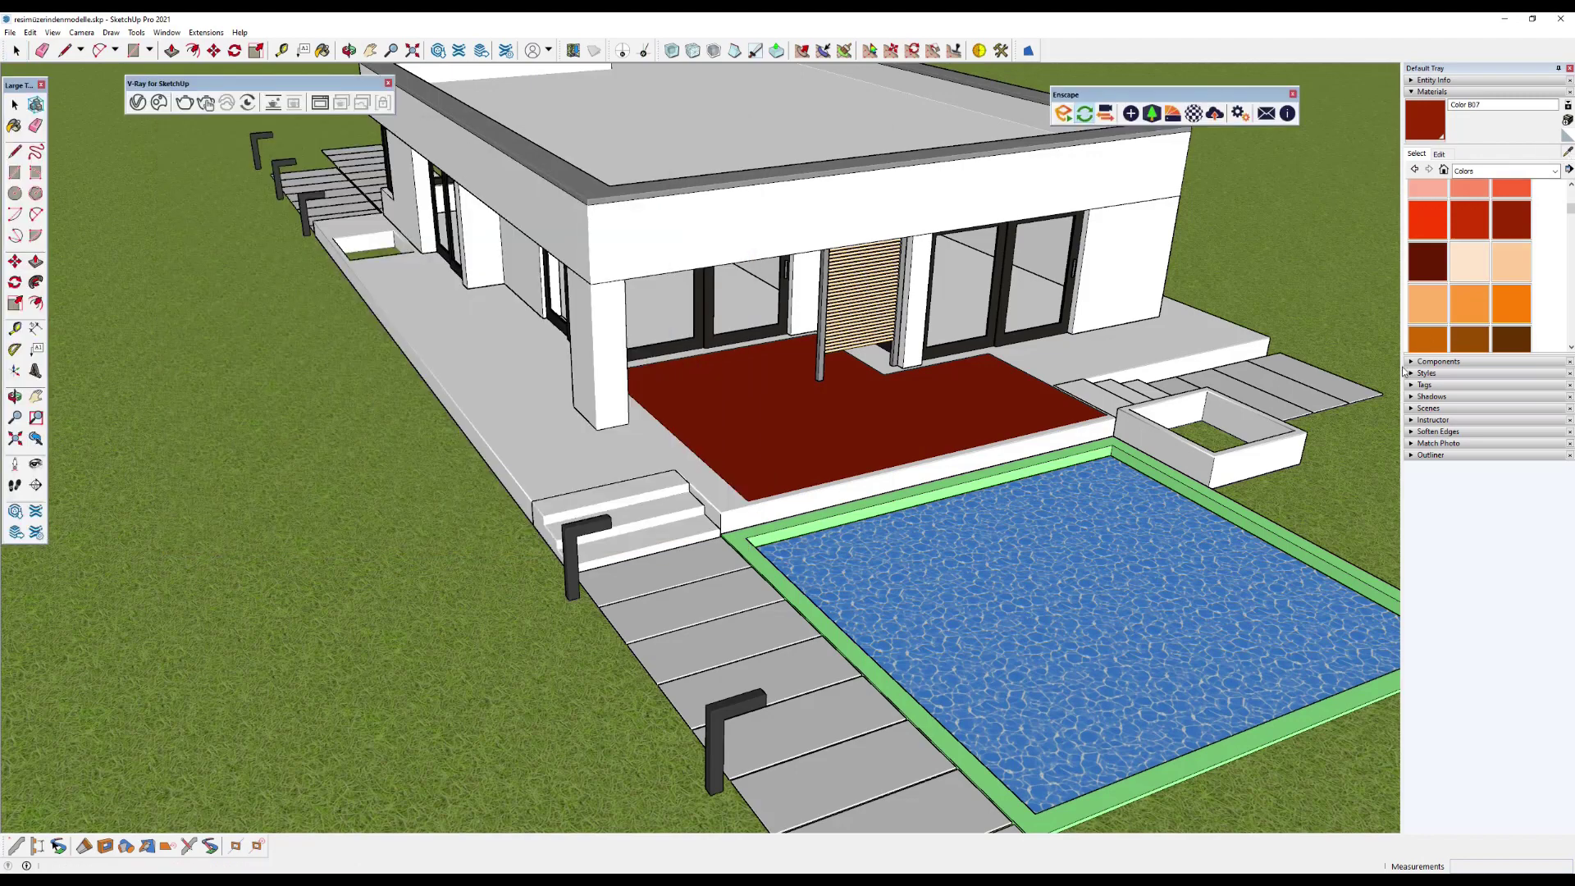
Sample the lawn's Grass Light Green material and change its Enscape type to Generic.
{"action": "key", "text": "b"}
{"action": "left_click", "coordinate": [1315, 306], "text": "alt"}
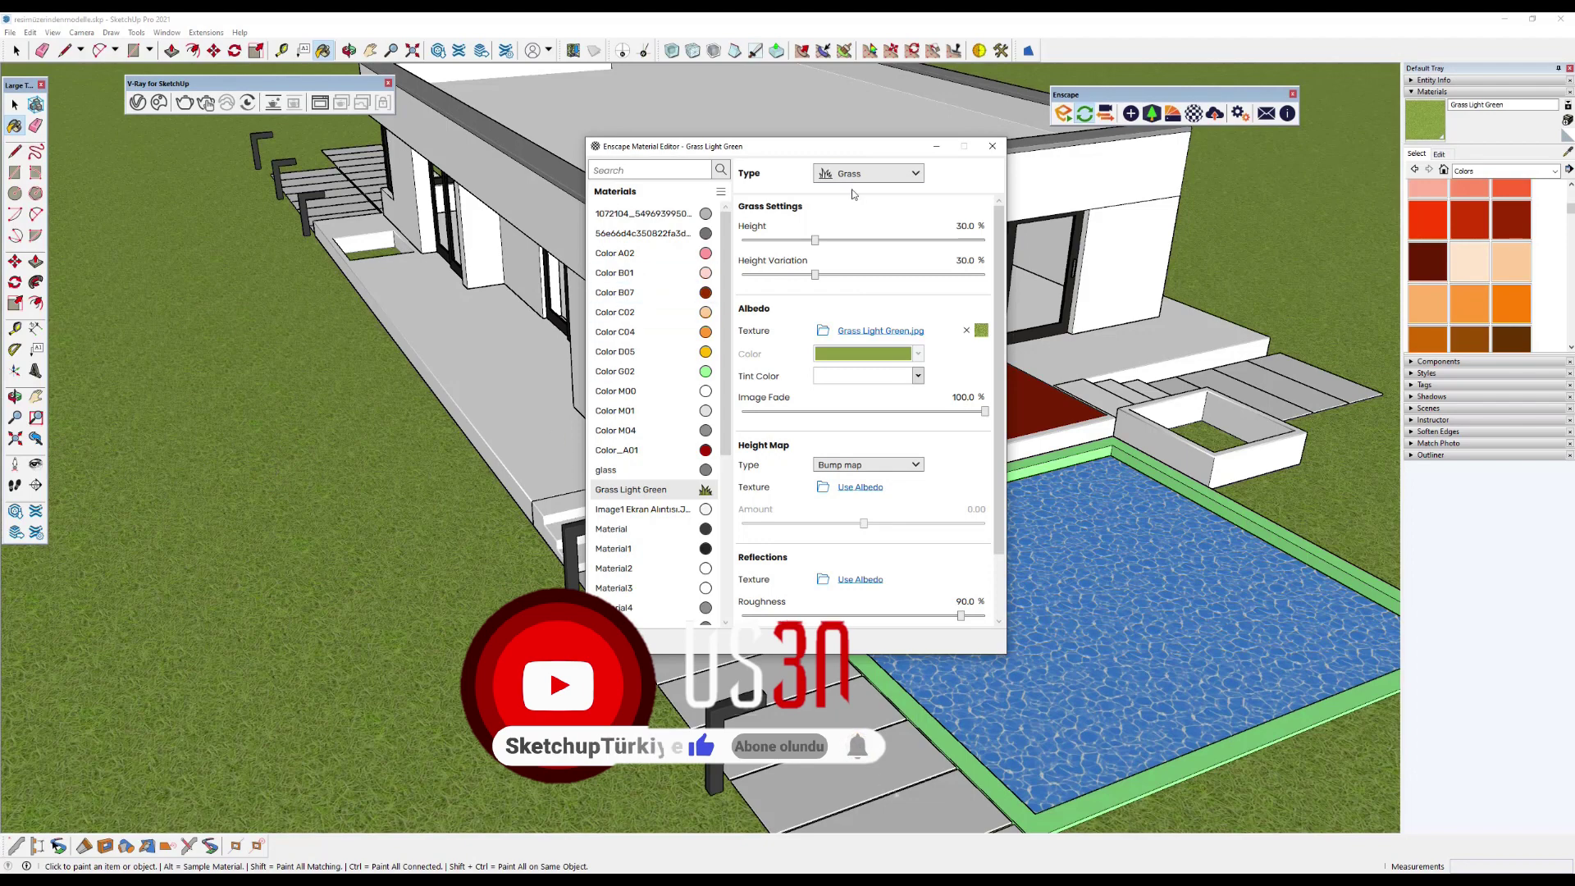
{"action": "left_click", "coordinate": [853, 174]}
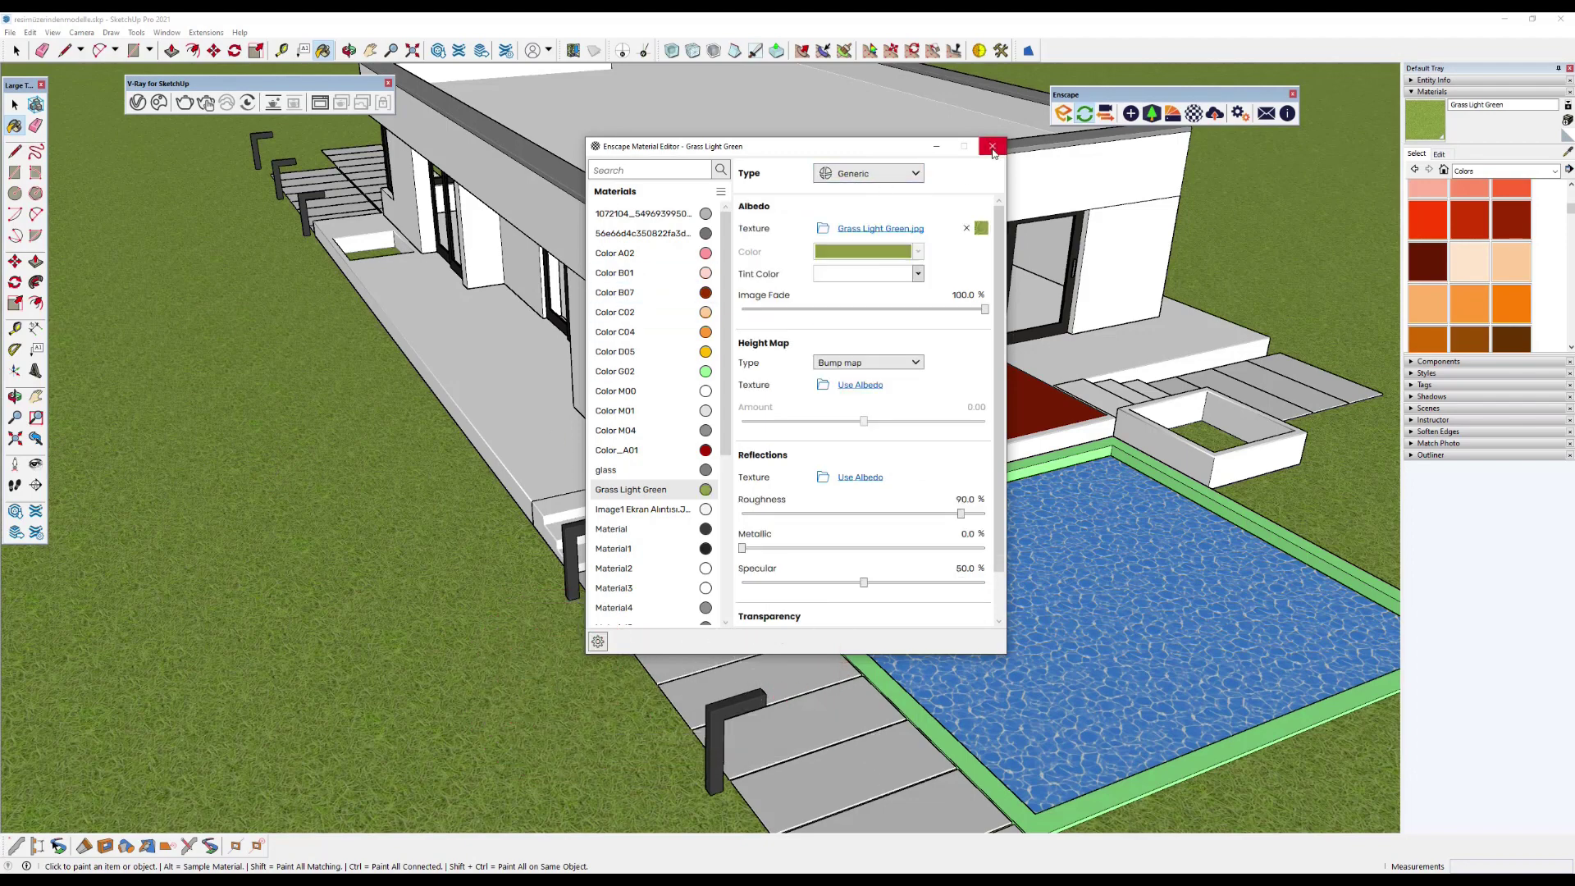
{"action": "left_click", "coordinate": [992, 148]}
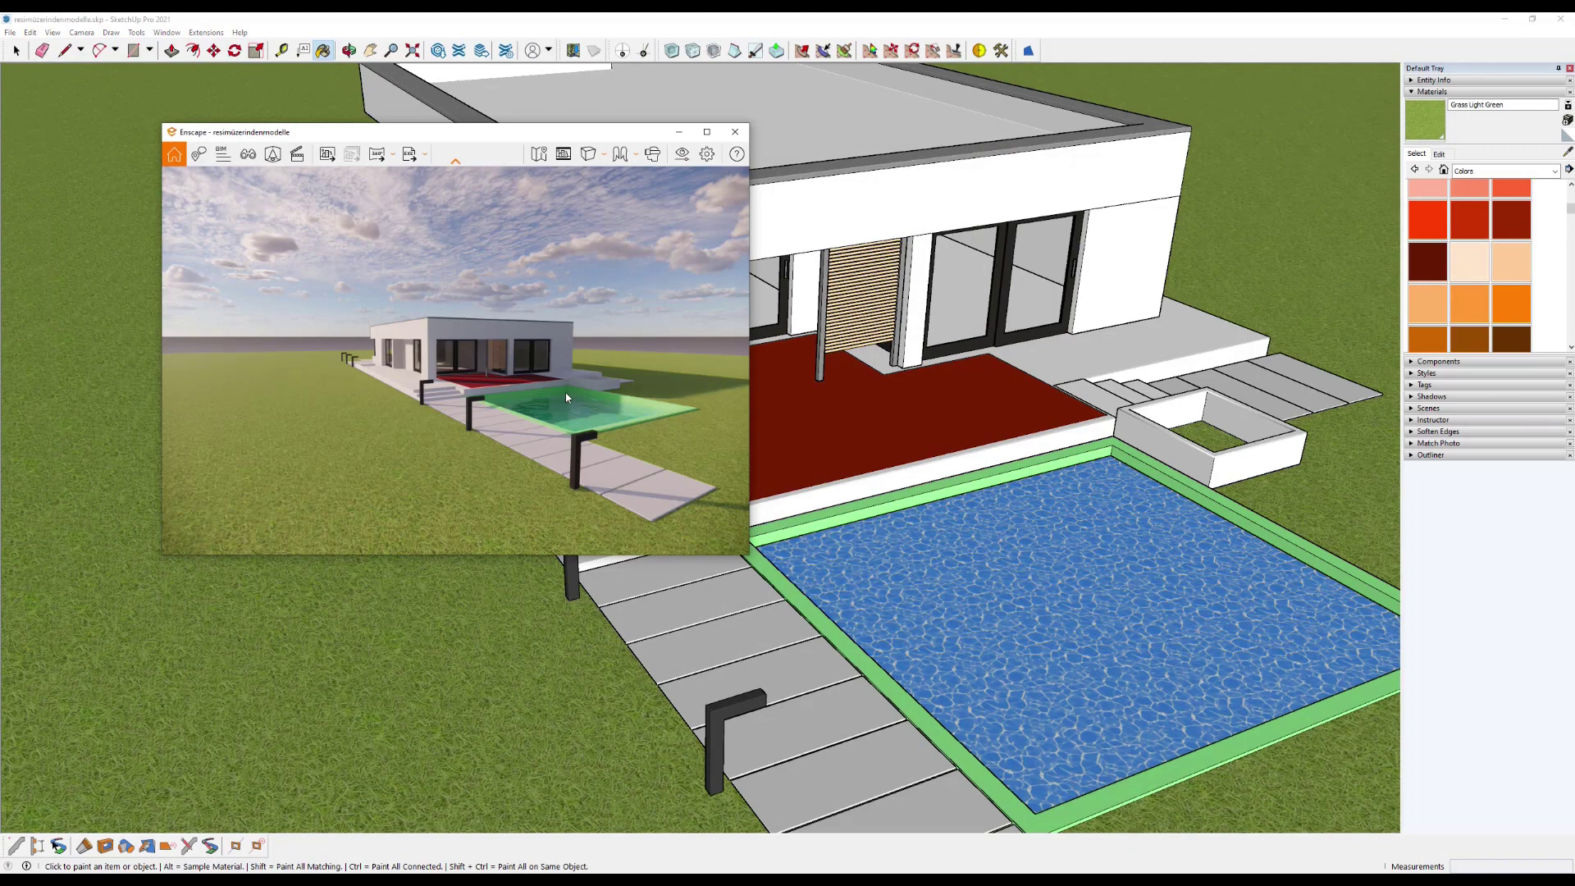
Fly the Enscape camera with W, A and D until the pool fills the render view.
{"action": "left_click_drag", "start_coordinate": [566, 398], "coordinate": [525, 402]}
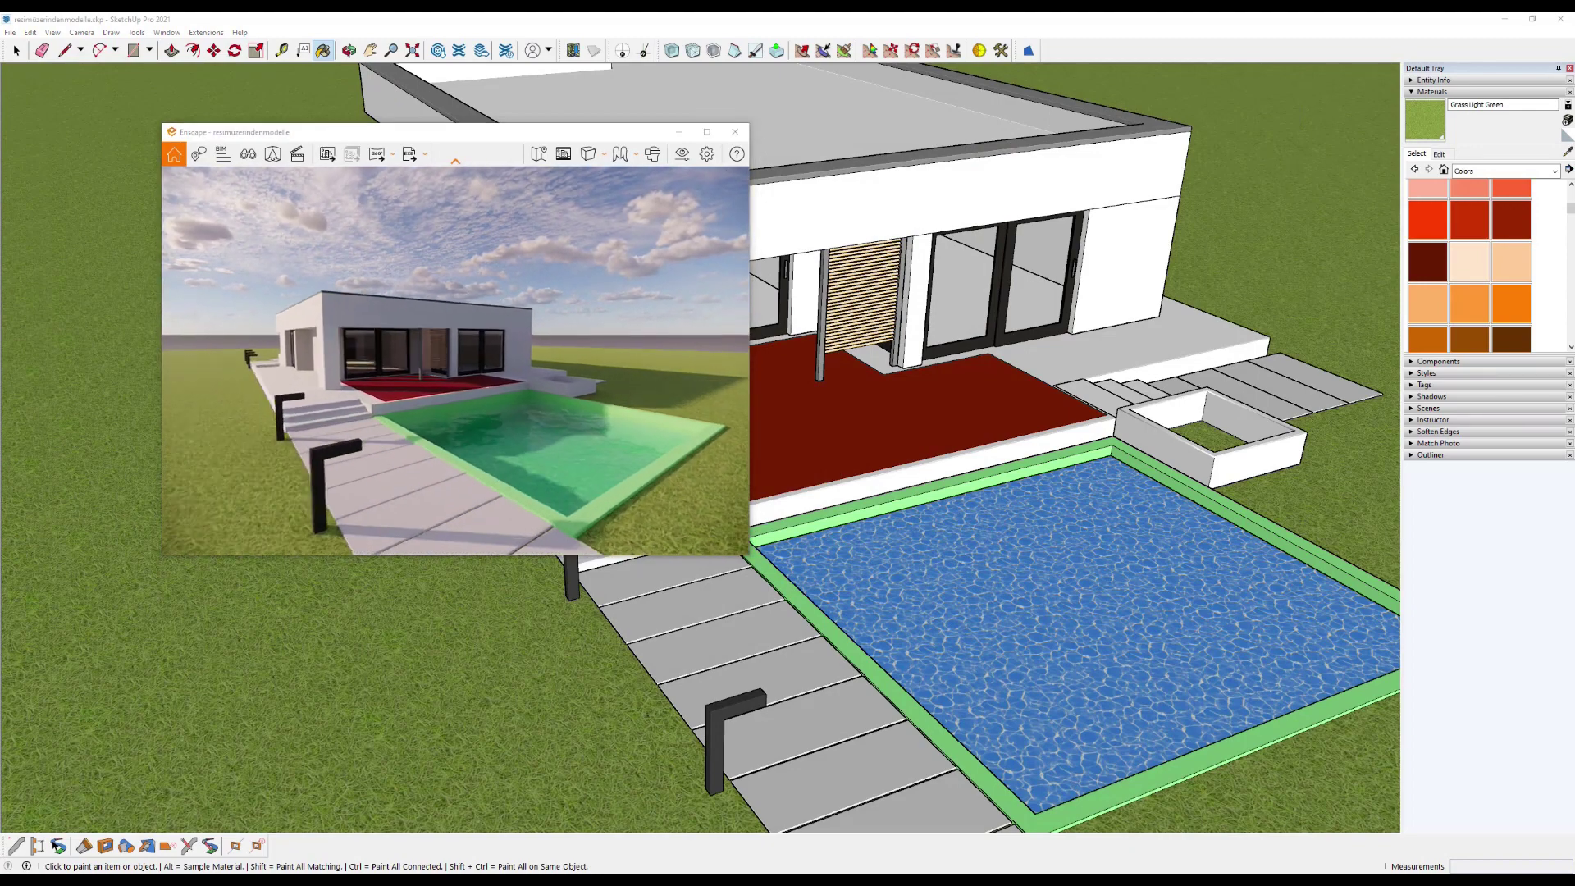
{"action": "key", "text": "w"}
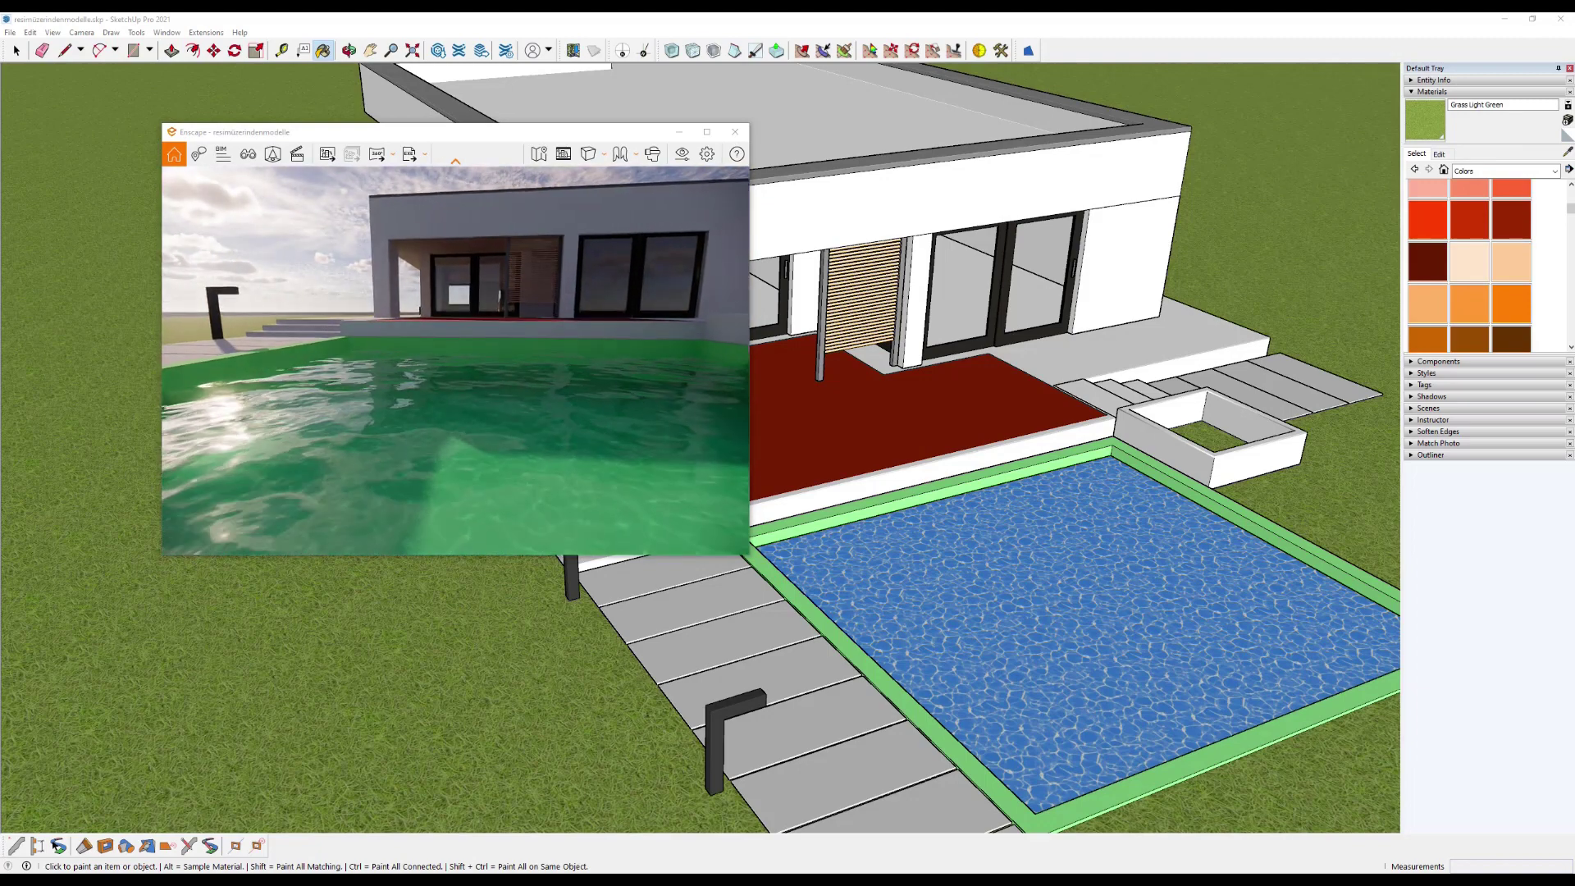
{"action": "key", "text": "a"}
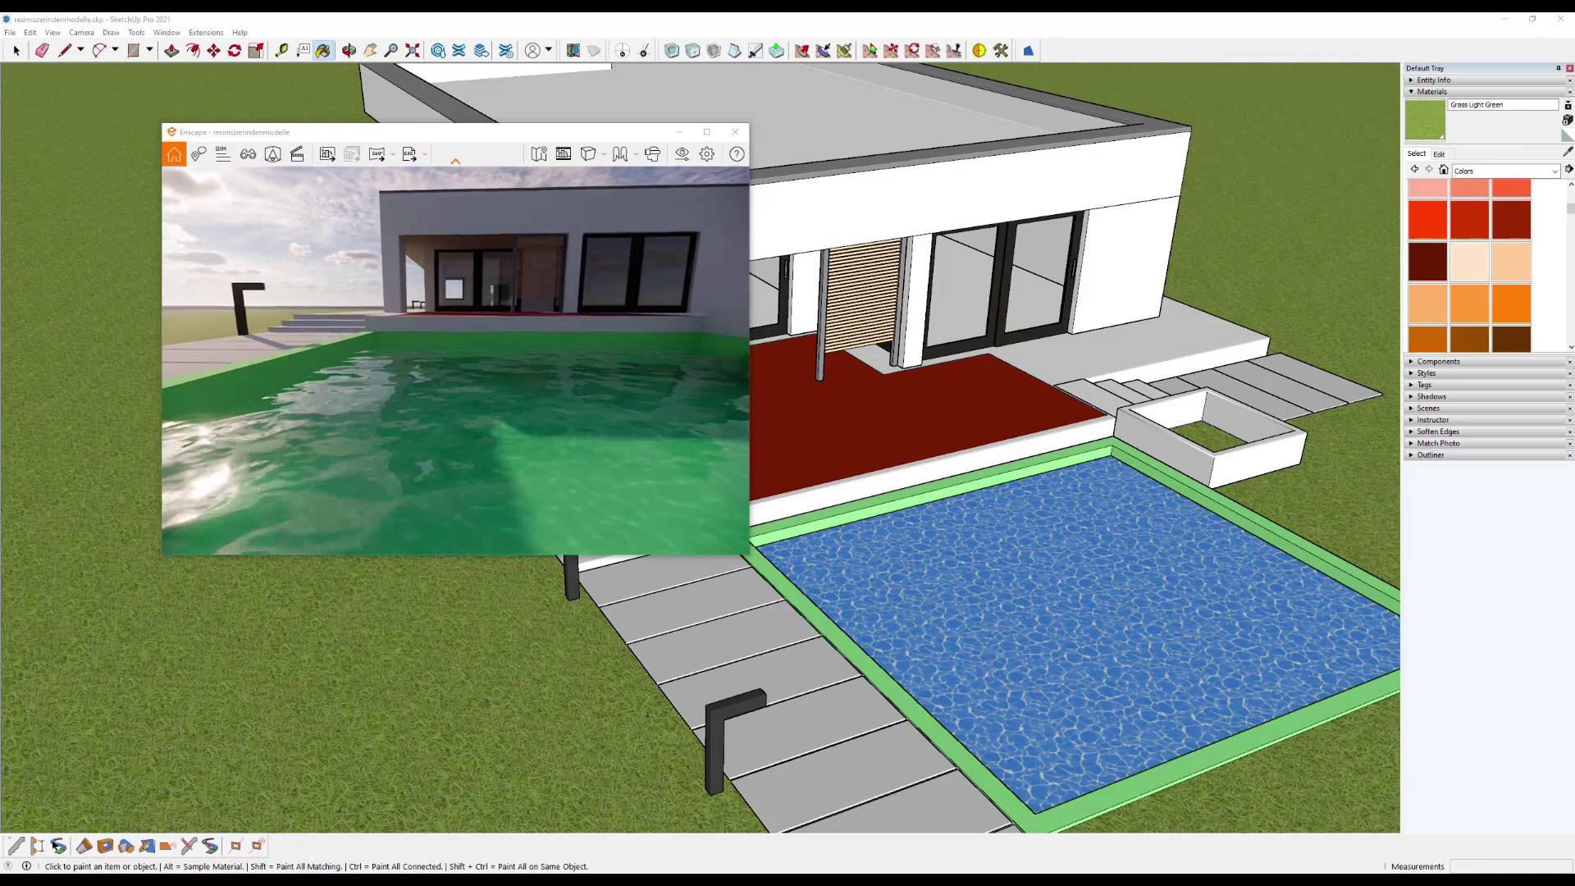
{"action": "key", "text": "d"}
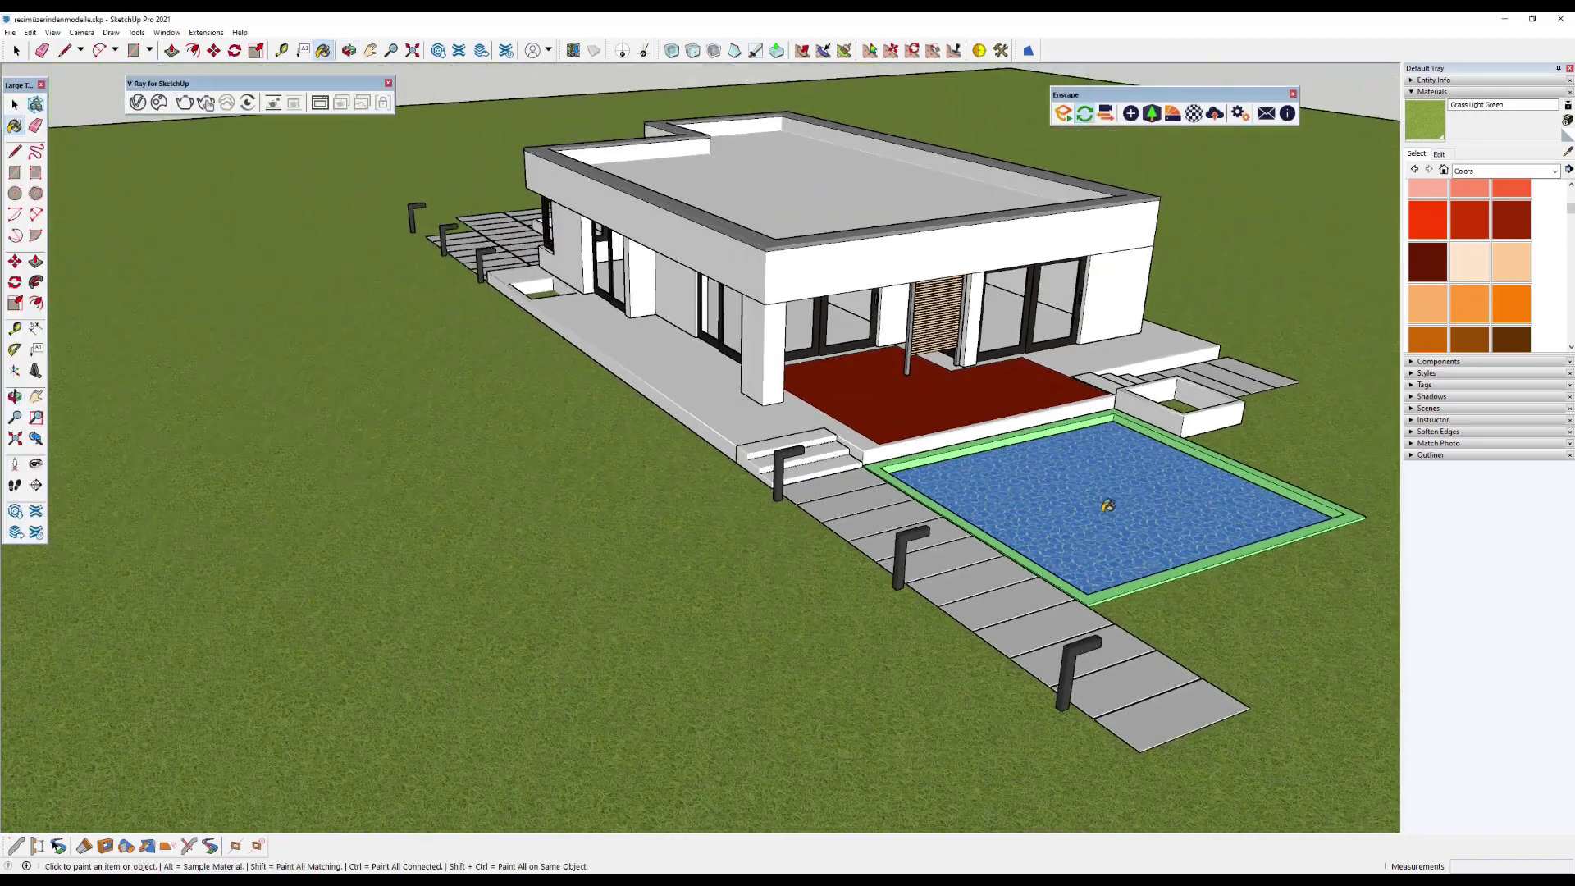
Zoom and orbit the SketchUp view to a higher angle over the pool, back in Select.
{"action": "scroll", "coordinate": [1107, 506], "scroll_direction": "up", "scroll_amount": 2}
{"action": "scroll", "coordinate": [1110, 495], "scroll_direction": "up", "scroll_amount": 3}
{"action": "scroll", "coordinate": [1009, 397], "scroll_direction": "down", "scroll_amount": 2}
{"action": "scroll", "coordinate": [949, 450], "scroll_direction": "up", "scroll_amount": 2}
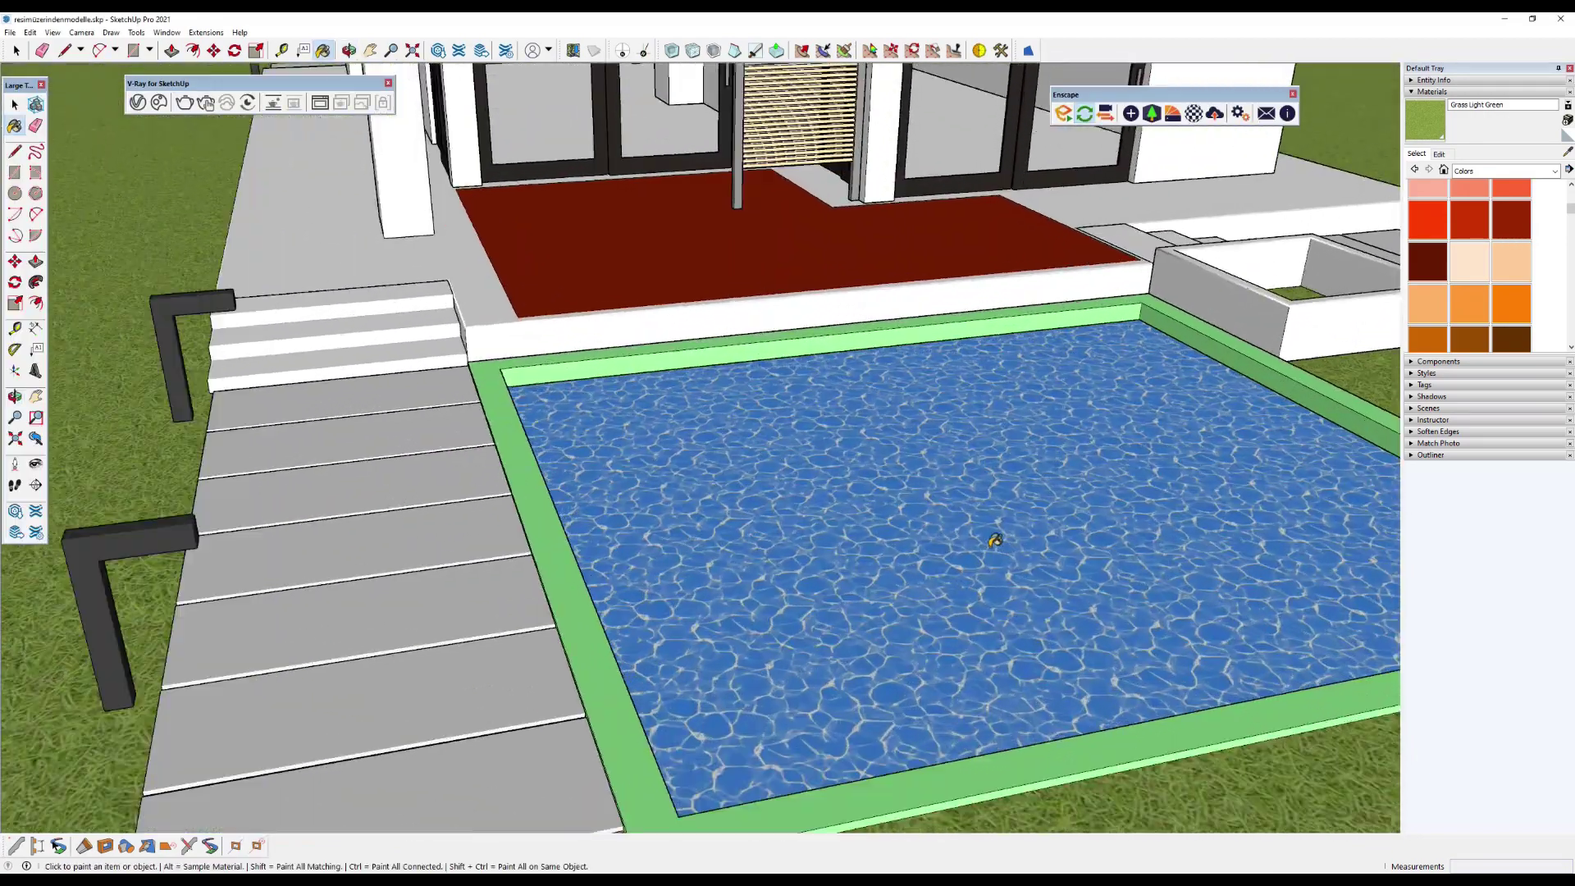
{"action": "scroll", "coordinate": [994, 540], "scroll_direction": "down", "scroll_amount": 3}
{"action": "mouse_move", "coordinate": [829, 460]}
{"action": "middle_mouse_down"}
{"action": "mouse_move", "coordinate": [977, 579]}
{"action": "mouse_move", "coordinate": [568, 397]}
{"action": "middle_mouse_up"}
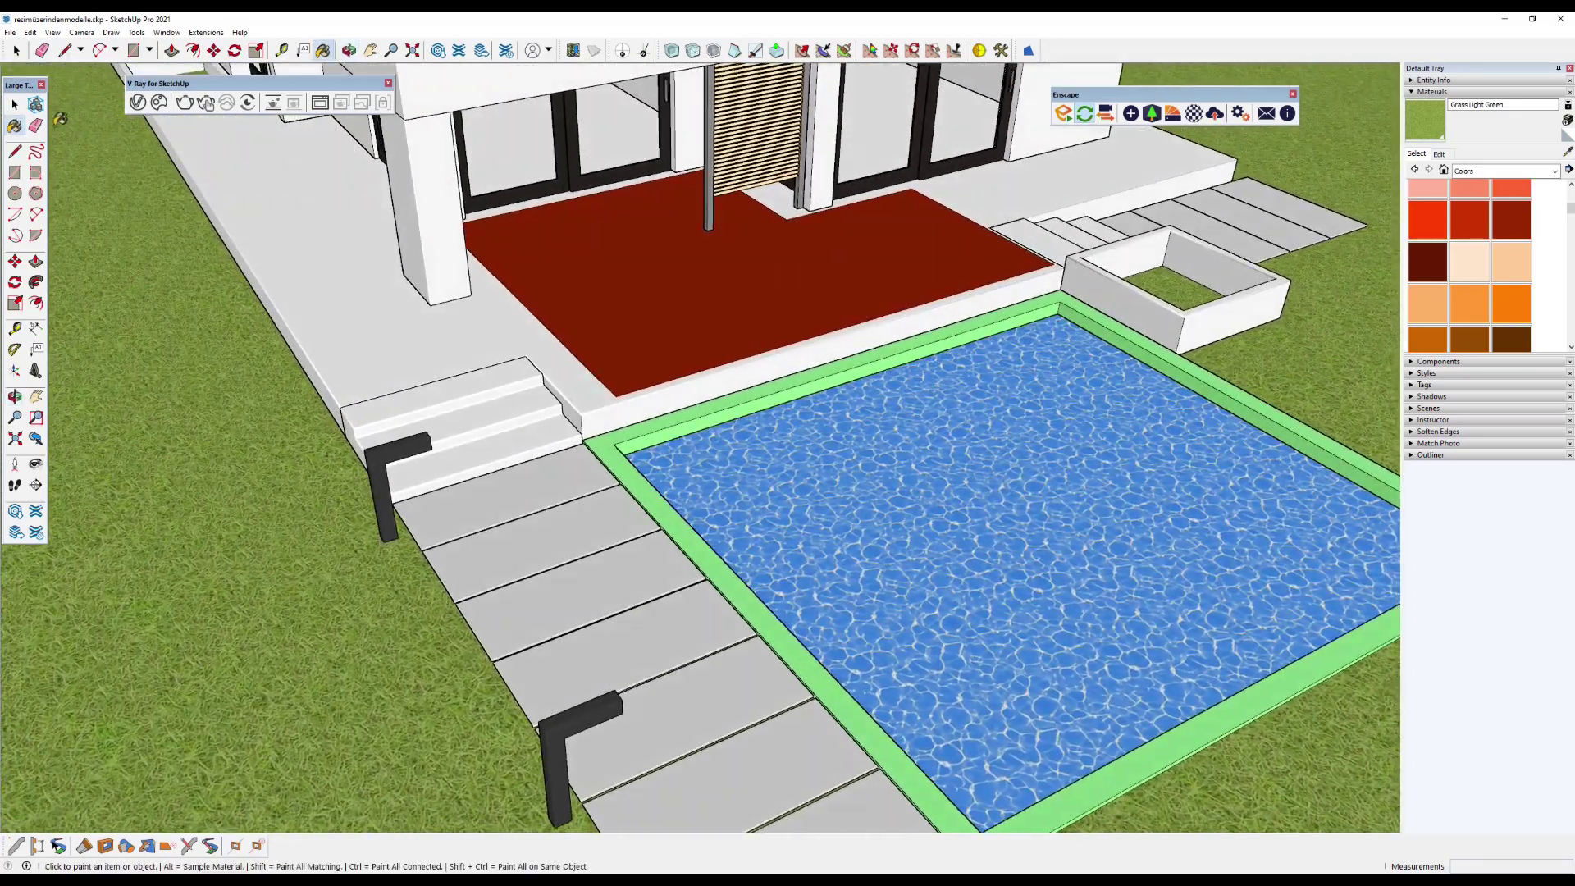
{"action": "key", "text": "space"}
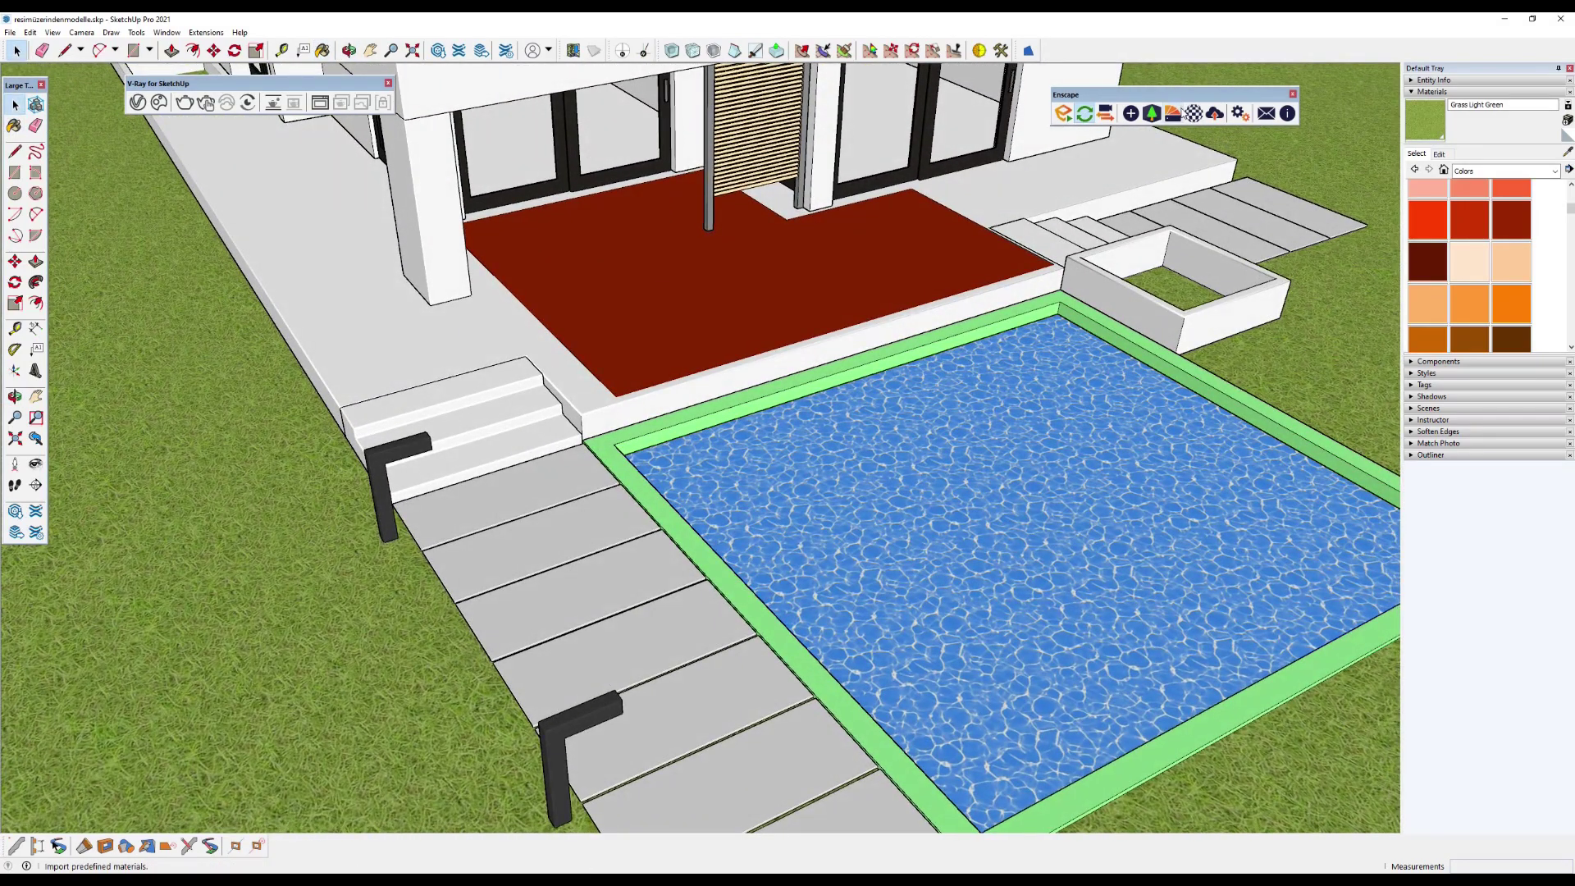
Import Tiles 15 from the Enscape Material Library's Tiles category, then close the library.
{"action": "left_click", "coordinate": [1175, 114]}
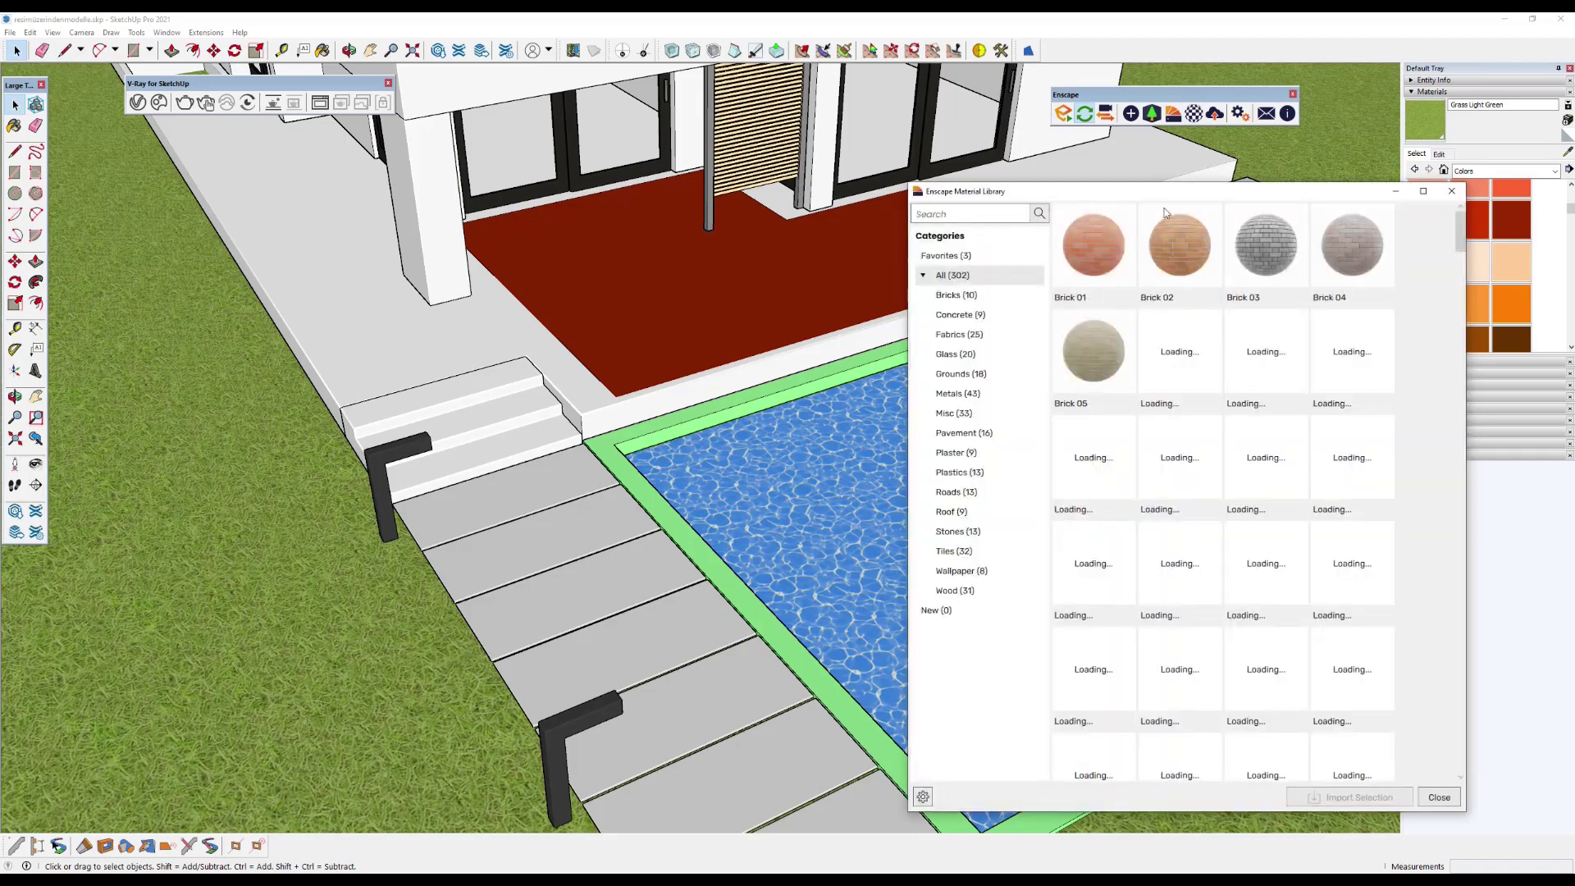
{"action": "left_click_drag", "start_coordinate": [1192, 197], "coordinate": [743, 137]}
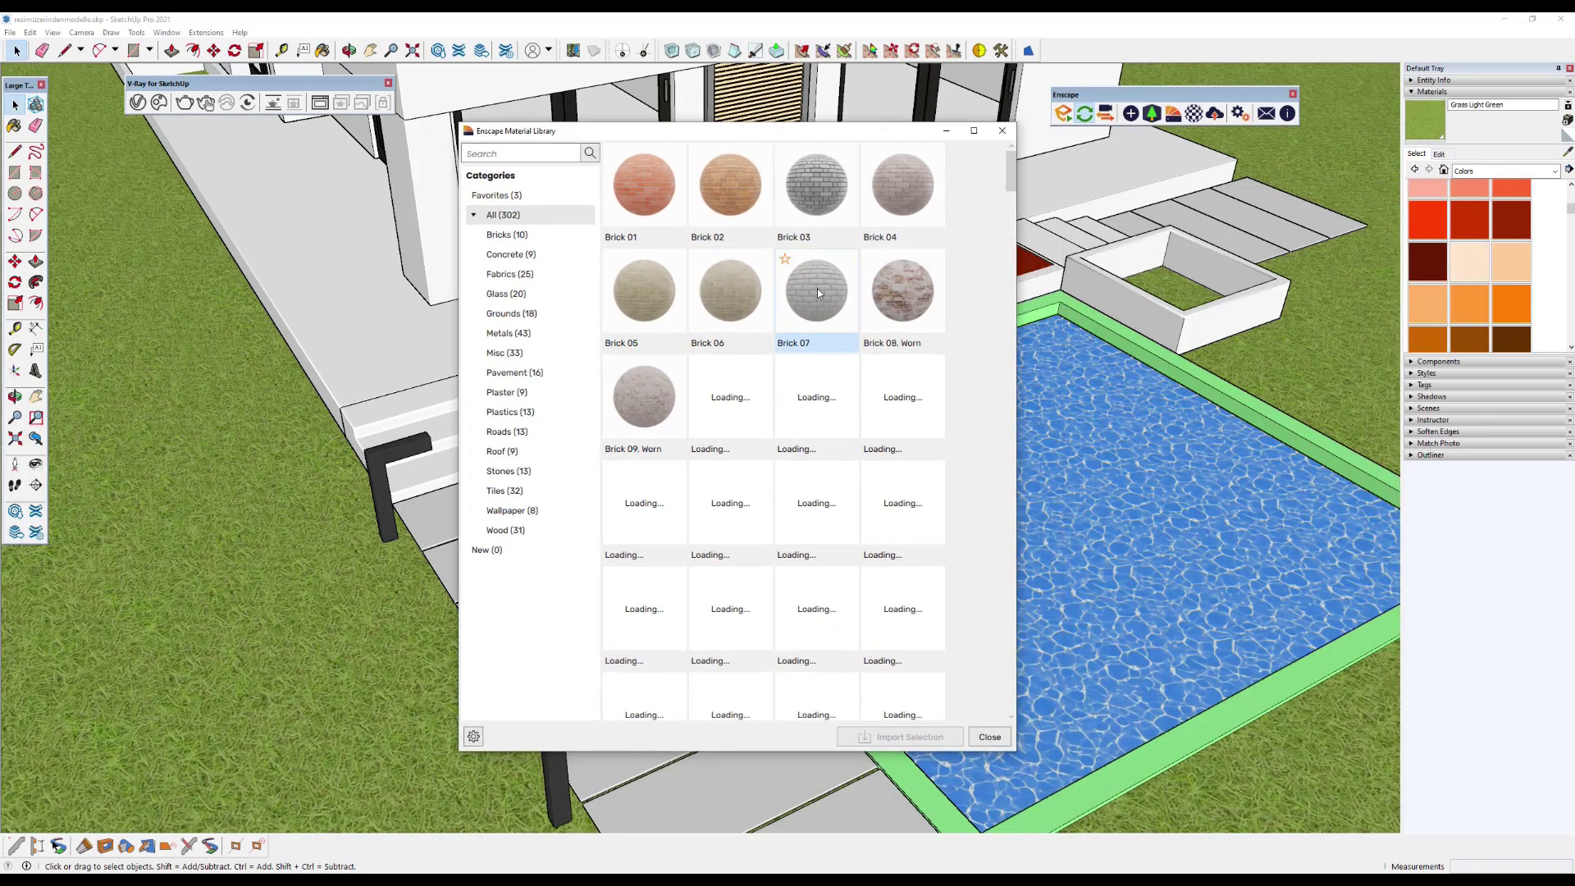
{"action": "left_click", "coordinate": [503, 490]}
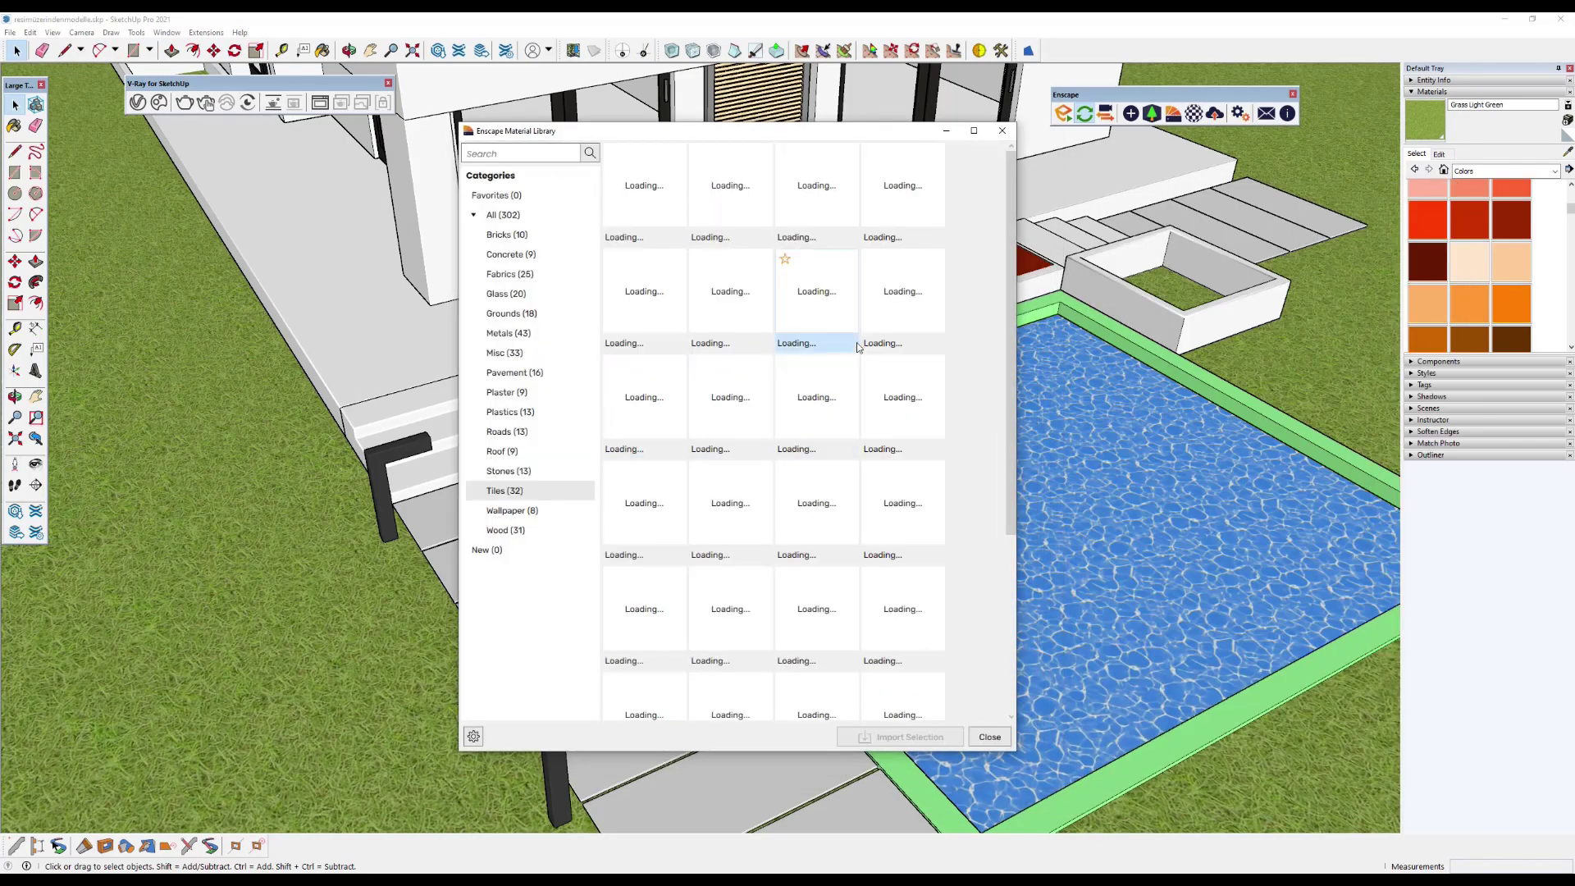
{"action": "left_click_drag", "start_coordinate": [802, 136], "coordinate": [736, 135]}
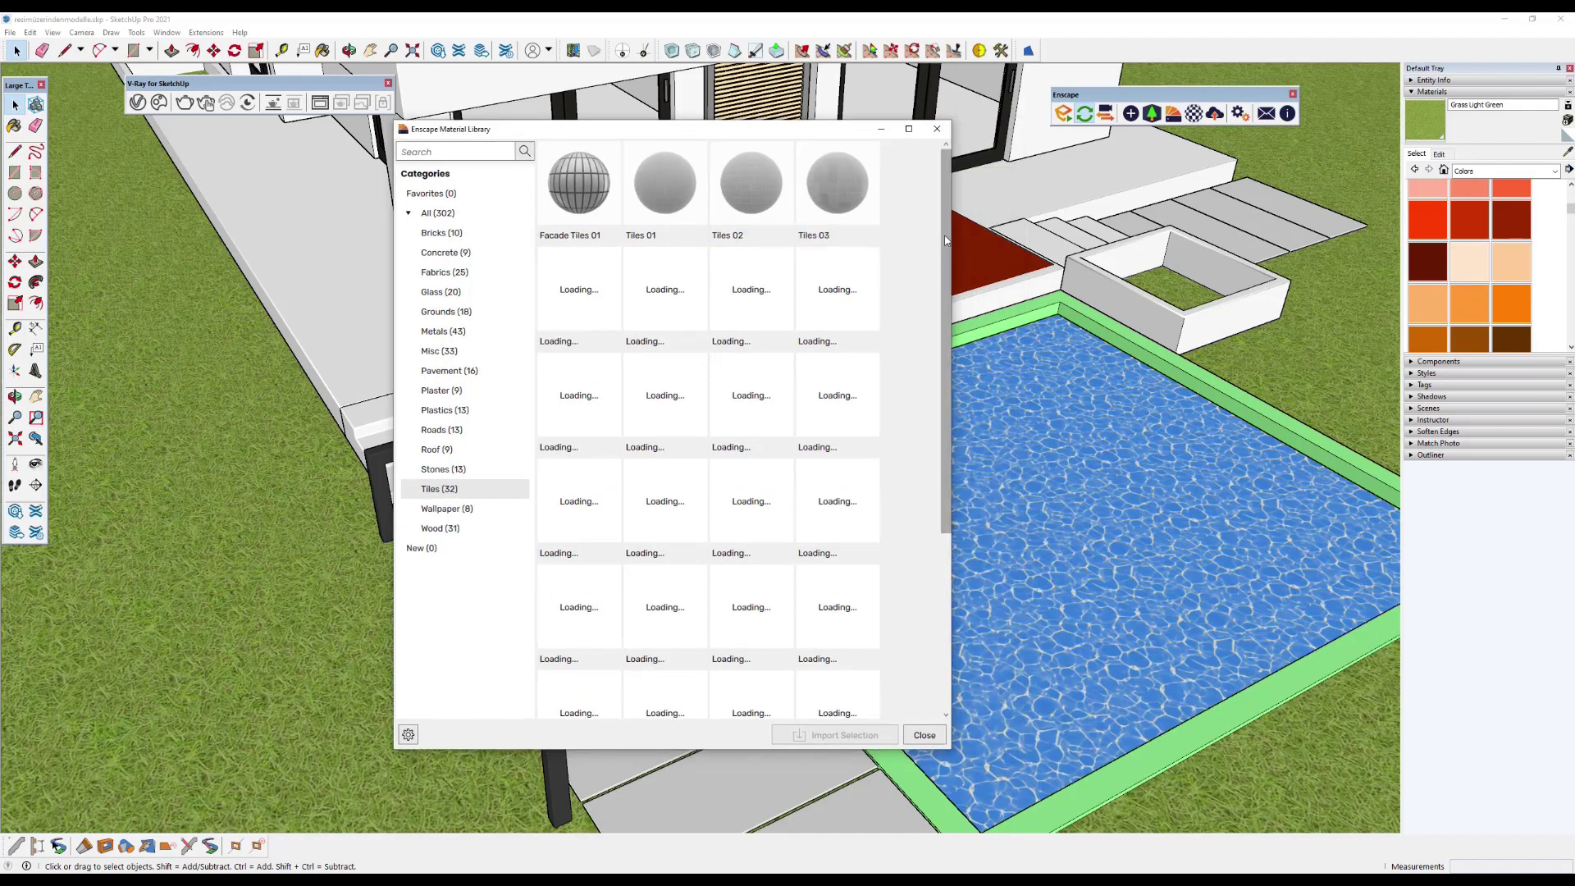
{"action": "scroll", "coordinate": [949, 415], "scroll_direction": "down", "scroll_amount": 3}
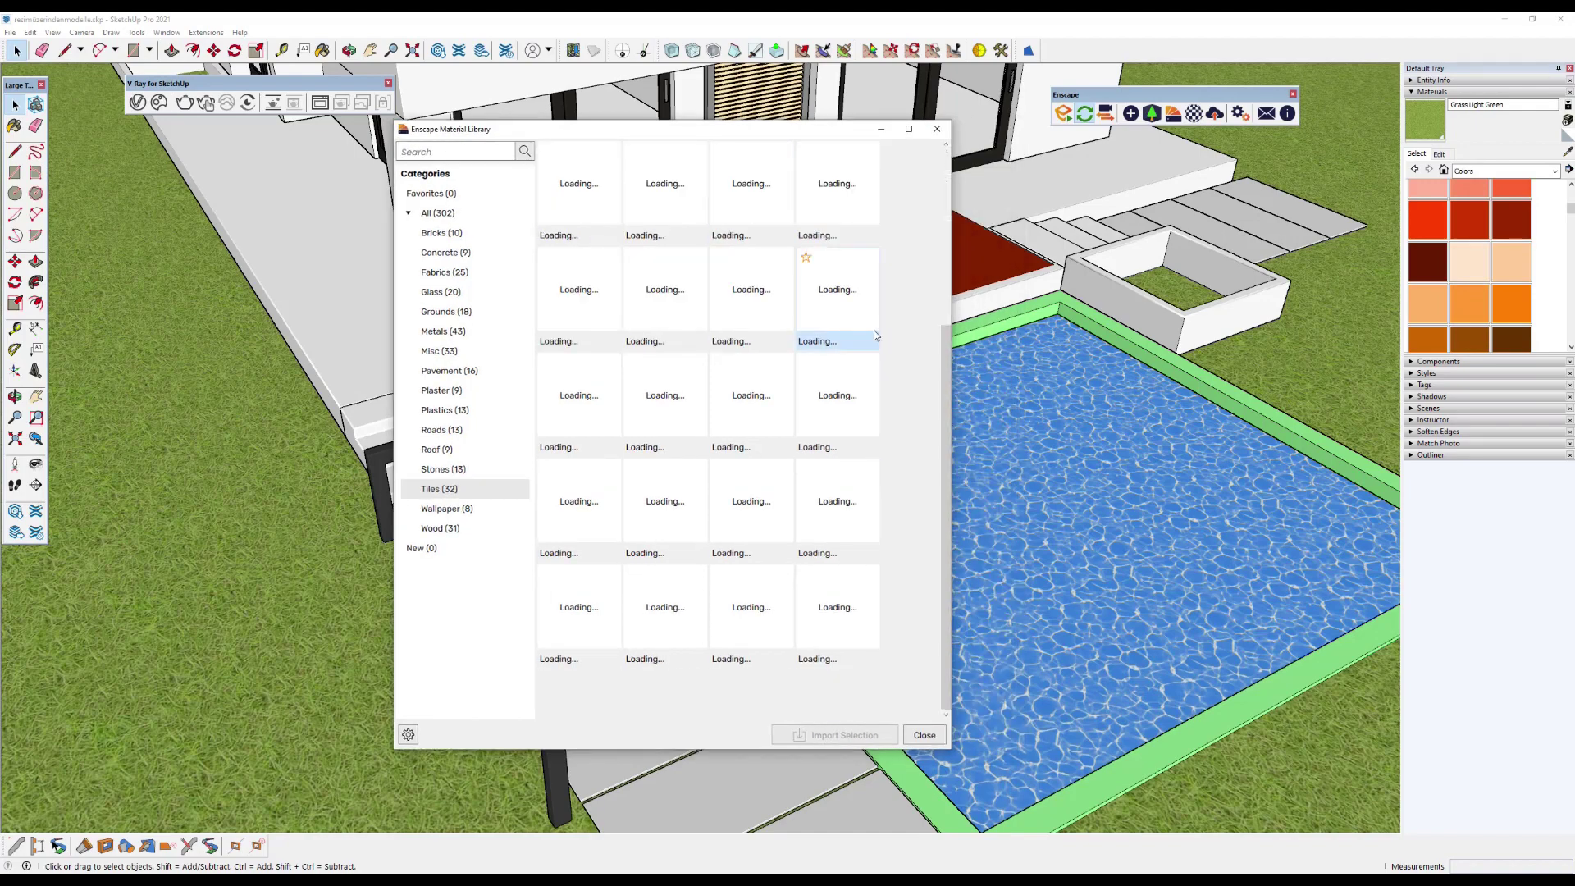
{"action": "scroll", "coordinate": [935, 359], "scroll_direction": "up", "scroll_amount": 3}
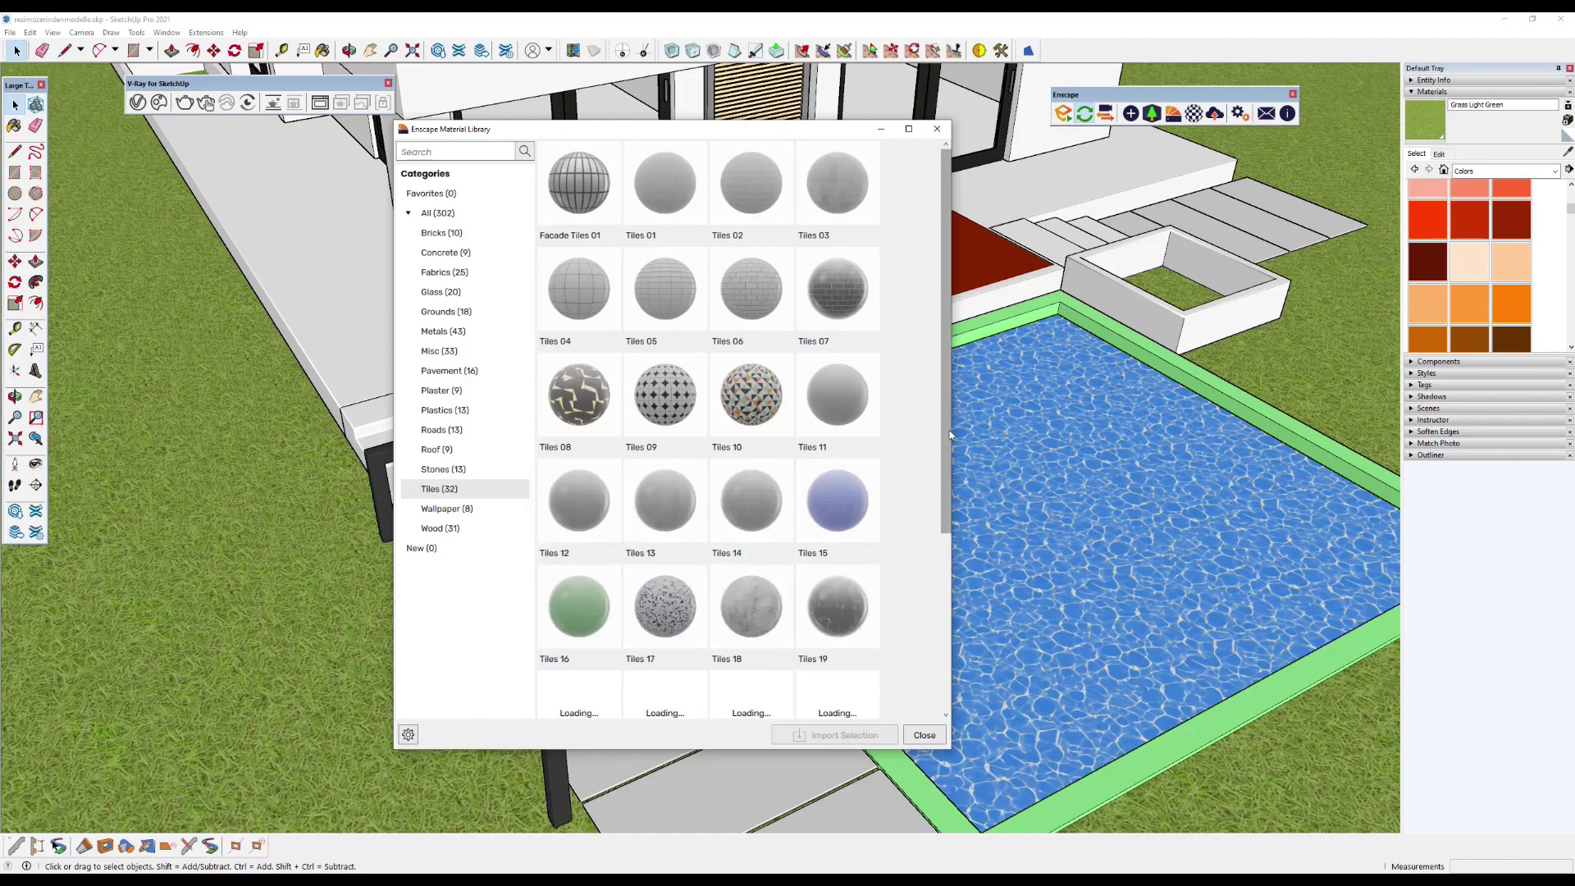
{"action": "left_click_drag", "start_coordinate": [574, 129], "coordinate": [478, 99]}
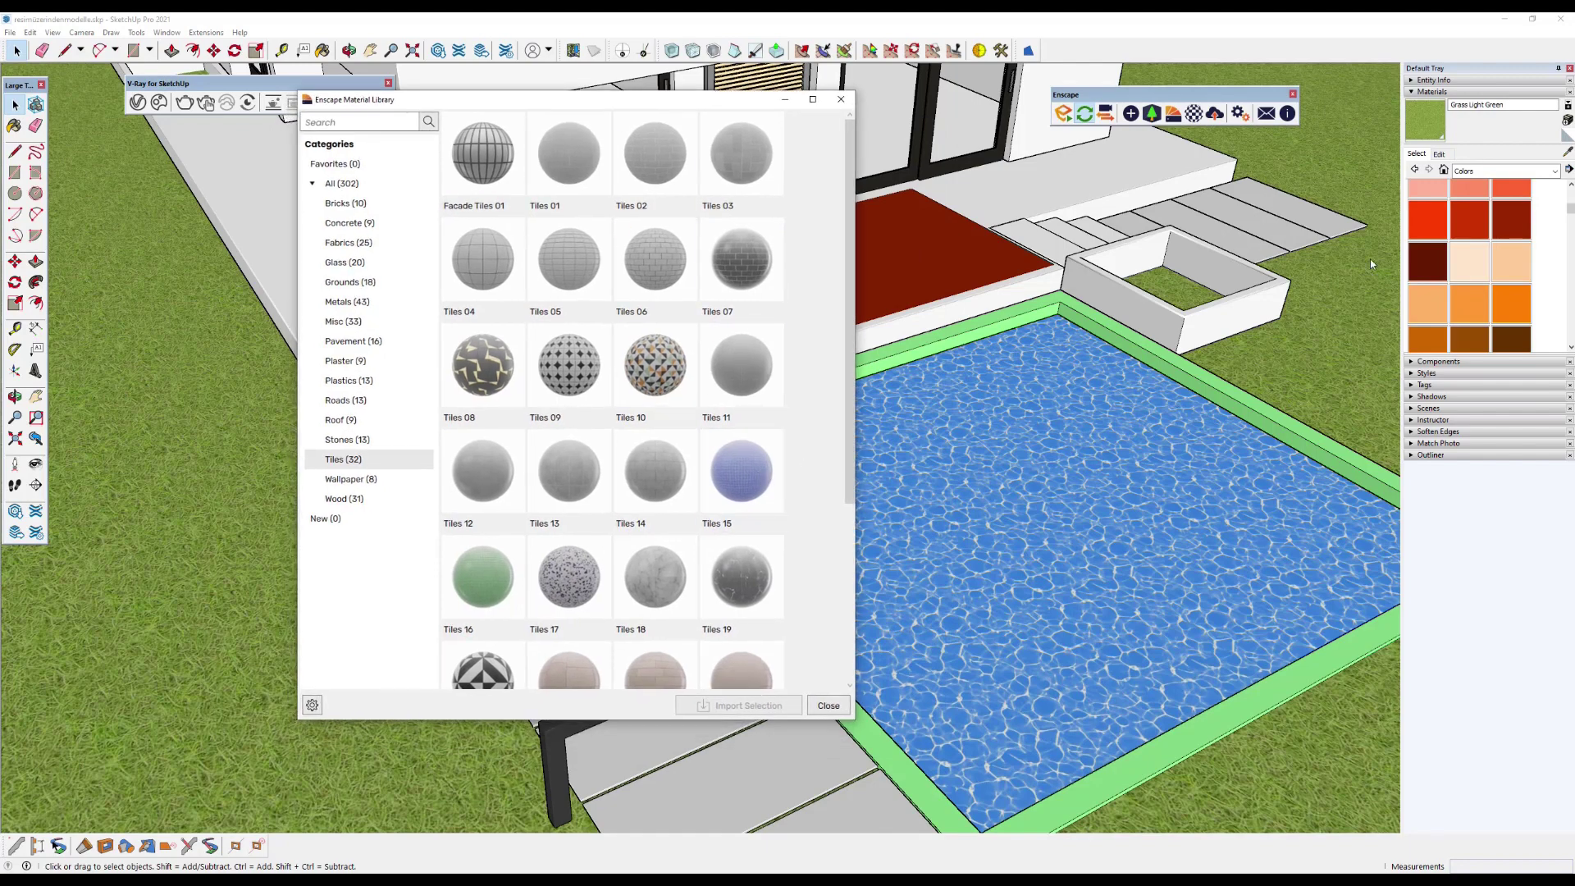
{"action": "left_click", "coordinate": [755, 459]}
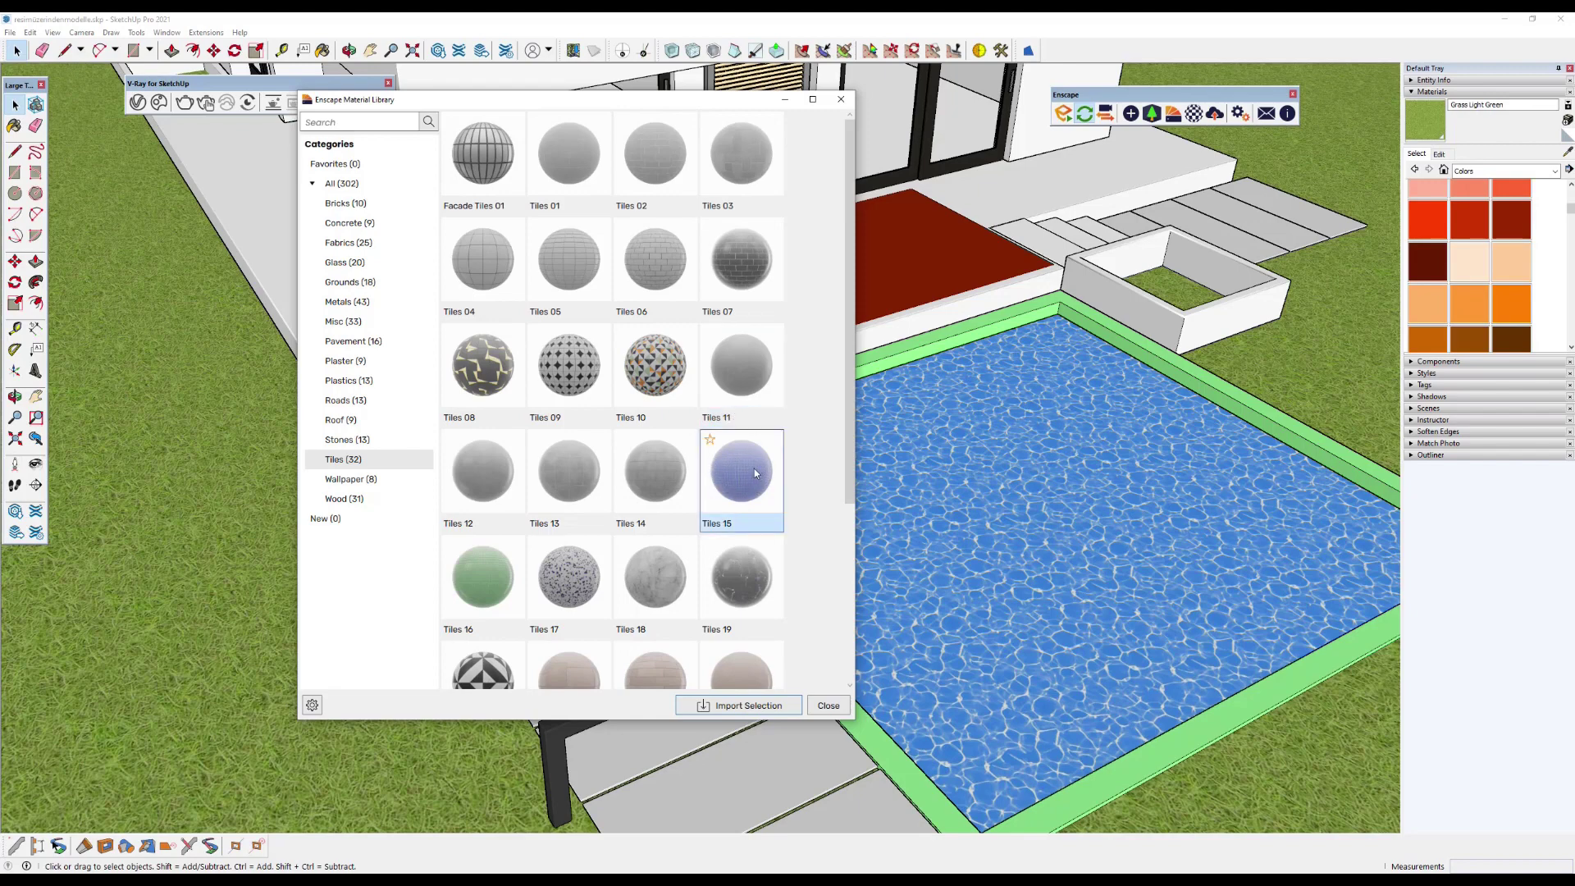
{"action": "left_click", "coordinate": [740, 707]}
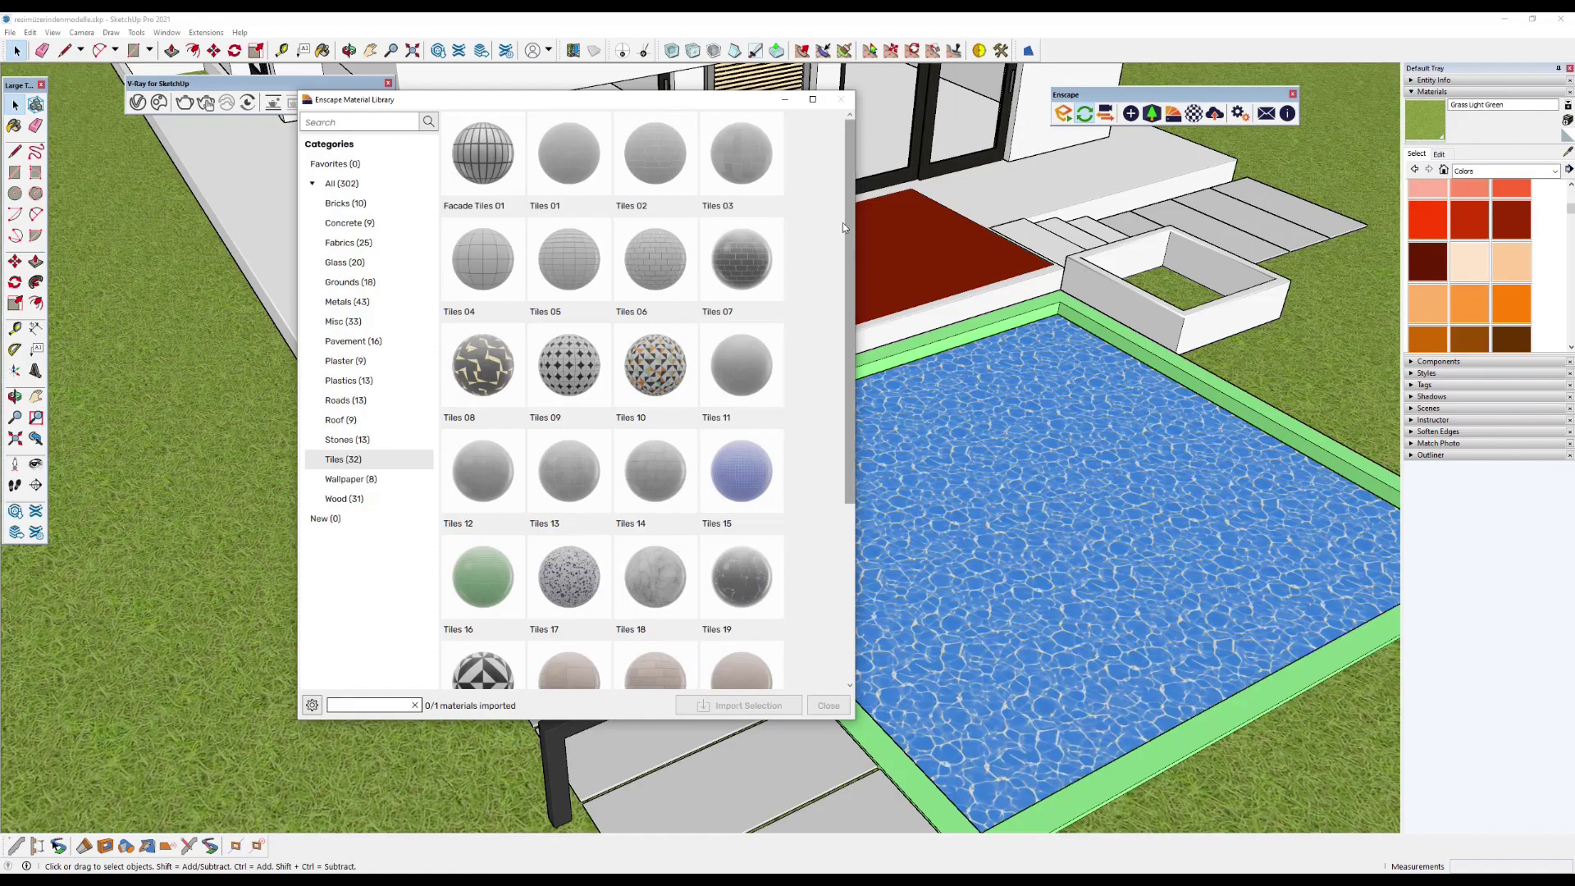
{"action": "left_click", "coordinate": [840, 99]}
Paint the pool's left and right walls and its floor with Tiles 15.
{"action": "scroll", "coordinate": [629, 323], "scroll_direction": "up", "scroll_amount": 5}
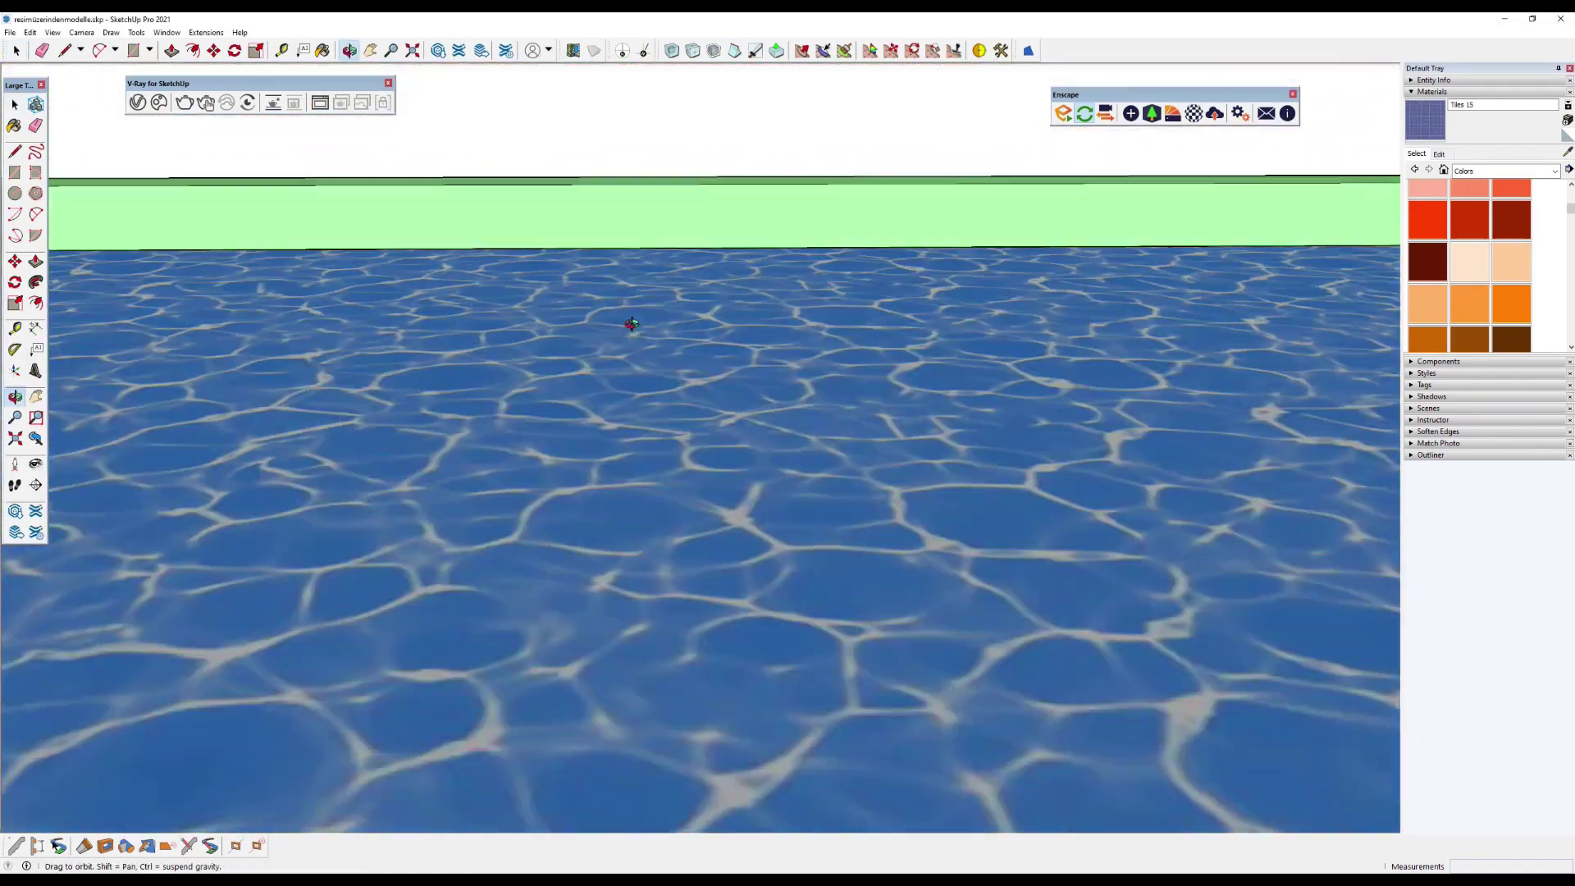
{"action": "mouse_move", "coordinate": [628, 323]}
{"action": "middle_mouse_down"}
{"action": "mouse_move", "coordinate": [623, 193]}
{"action": "mouse_move", "coordinate": [637, 226]}
{"action": "middle_mouse_up"}
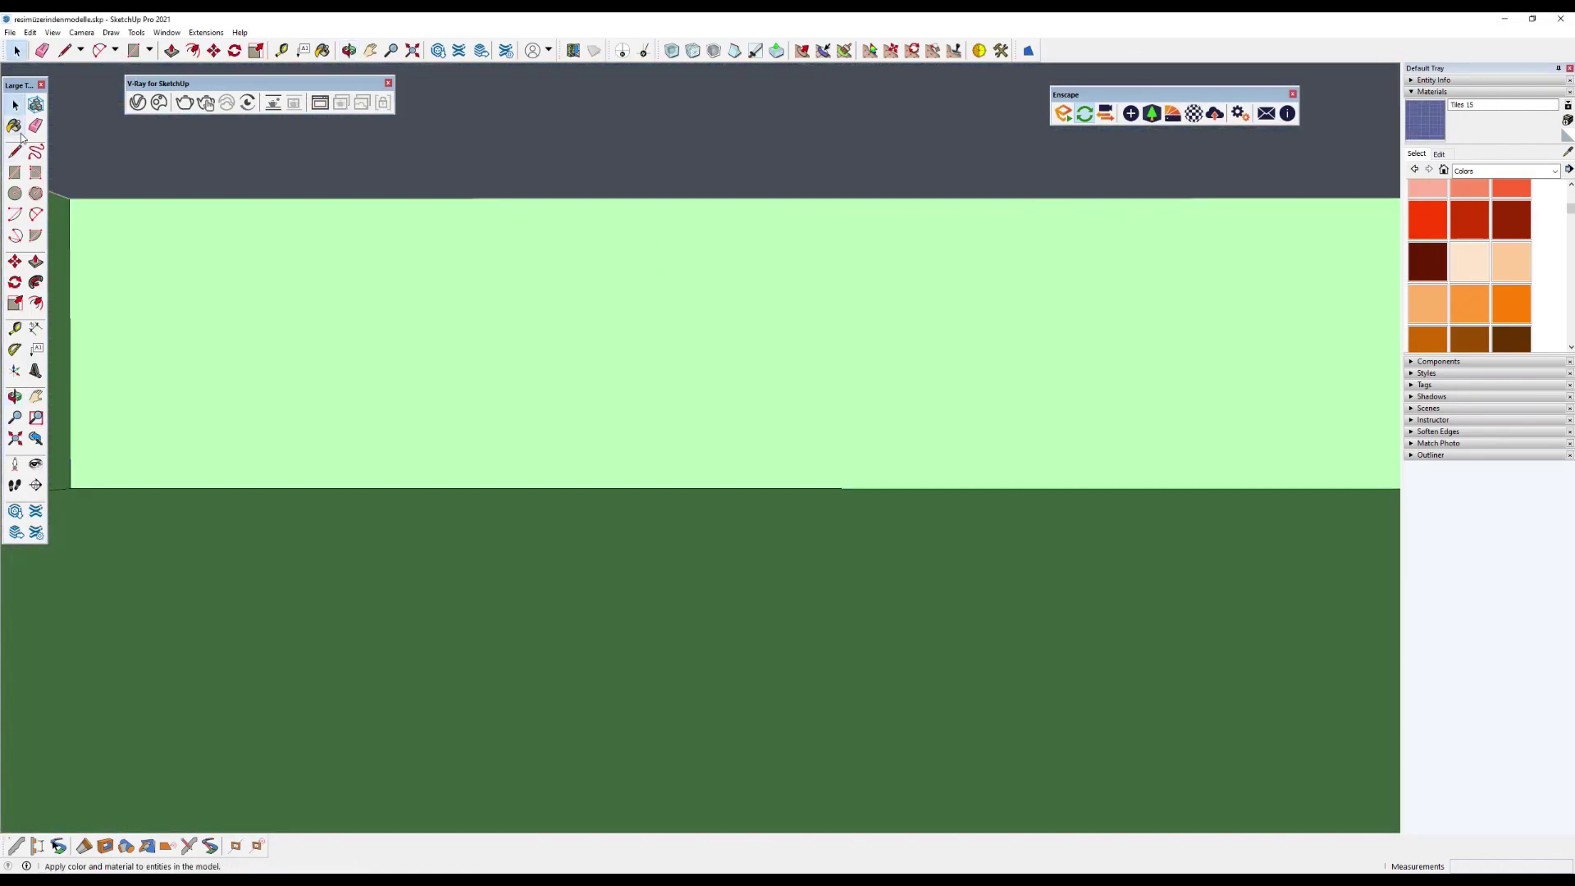
{"action": "key", "text": "b"}
{"action": "left_click", "coordinate": [389, 307]}
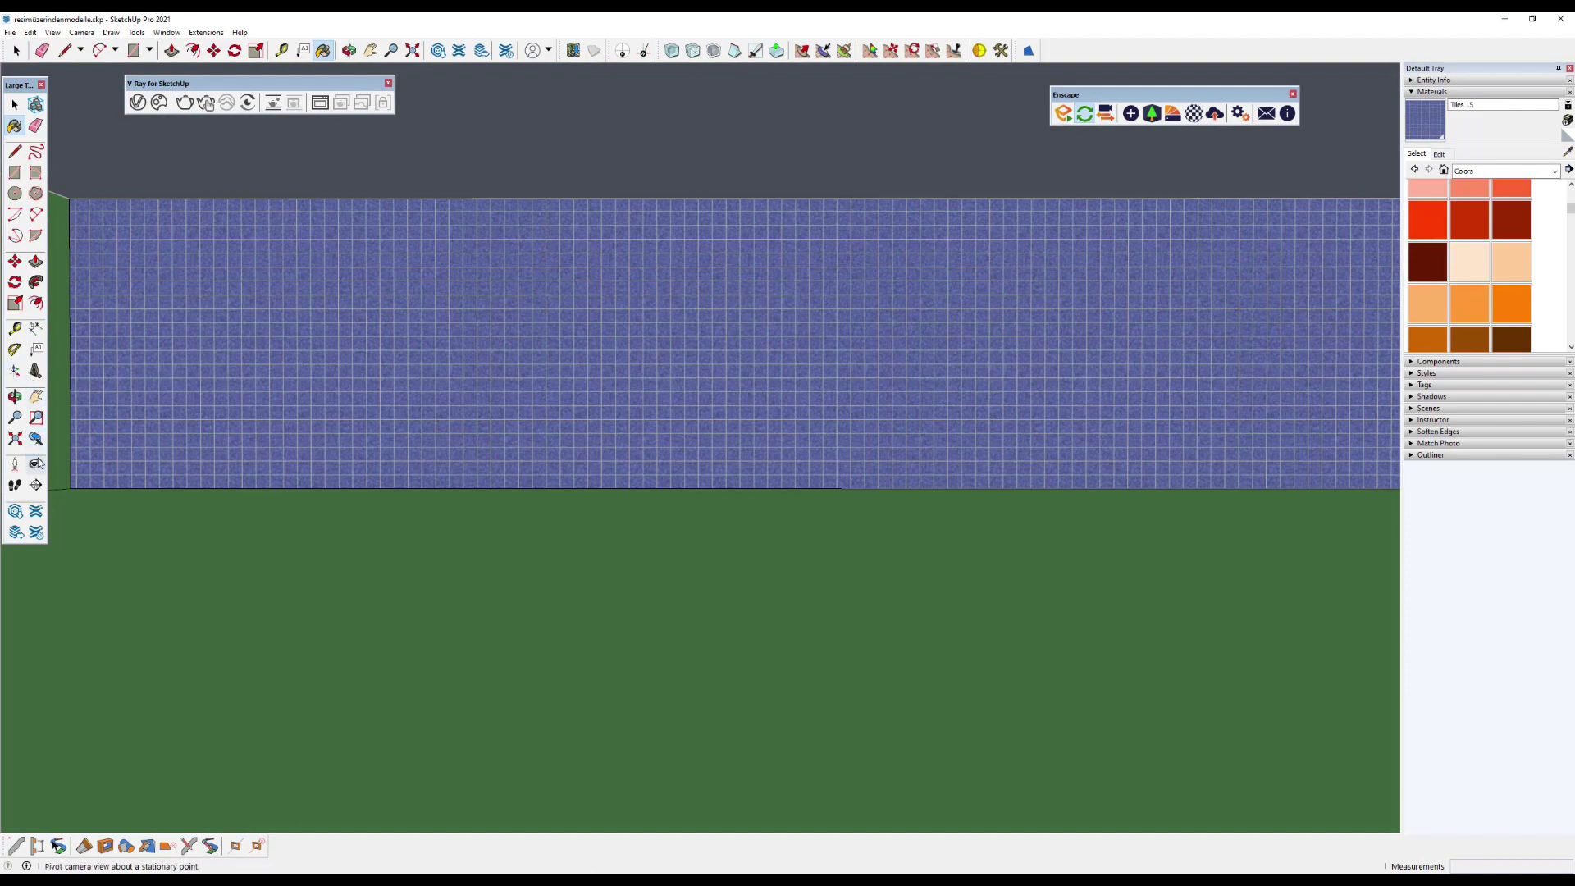
{"action": "middle_click_drag", "start_coordinate": [574, 271], "coordinate": [350, 254]}
{"action": "right_click", "coordinate": [974, 330]}
{"action": "left_click", "coordinate": [1026, 246]}
{"action": "left_click", "coordinate": [765, 458]}
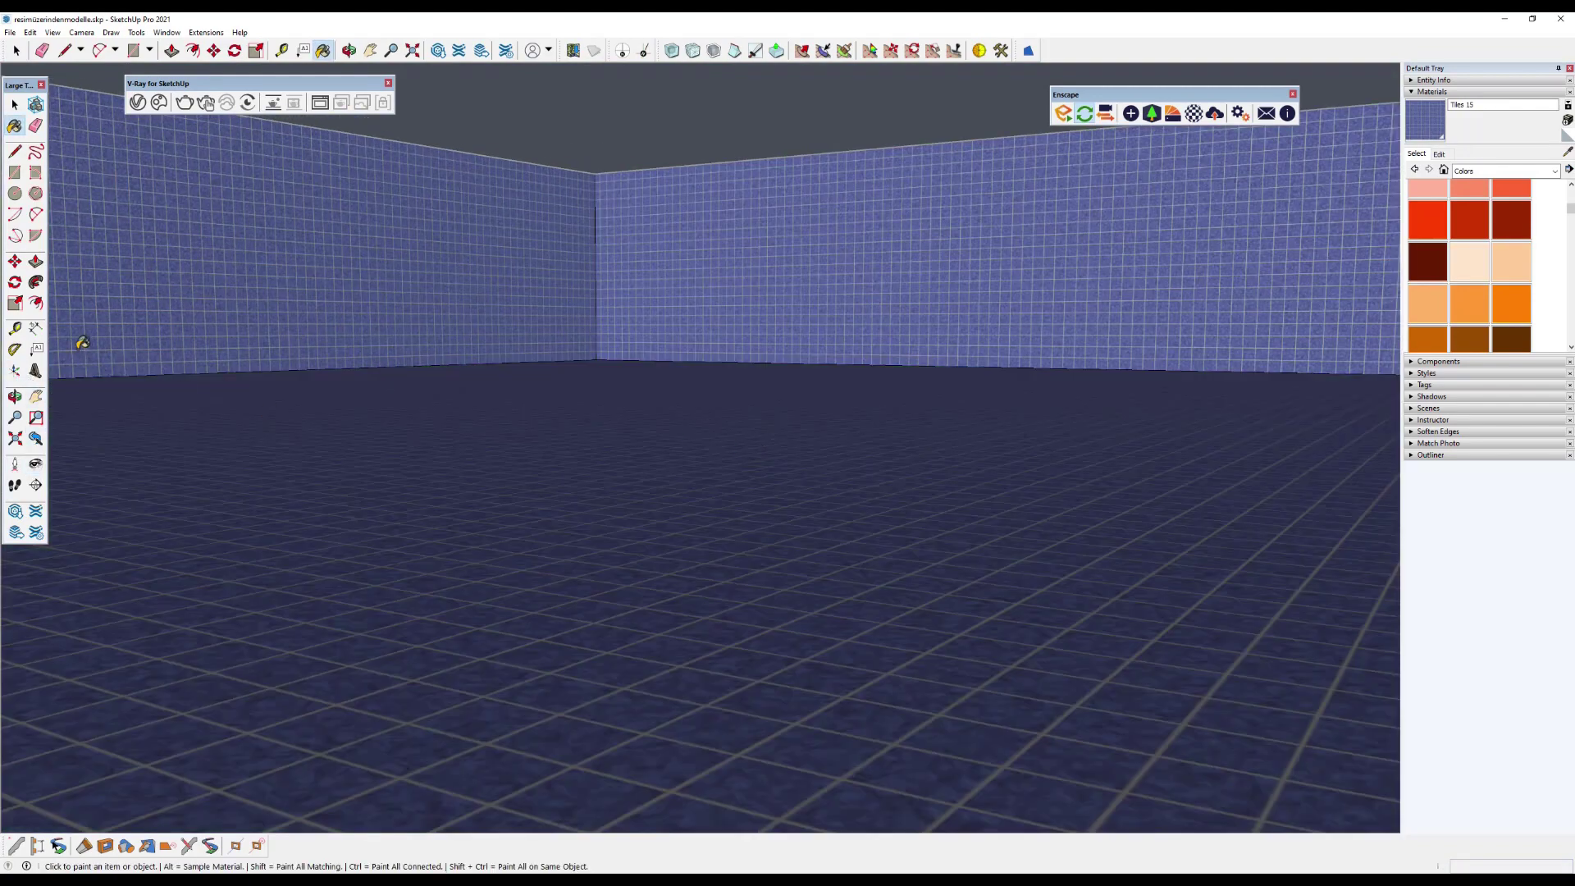
Turn the camera inside the pool and paint the remaining green wall with Tiles 15.
{"action": "left_click", "coordinate": [35, 463]}
{"action": "left_click_drag", "start_coordinate": [574, 394], "coordinate": [892, 212]}
{"action": "right_click", "coordinate": [892, 211]}
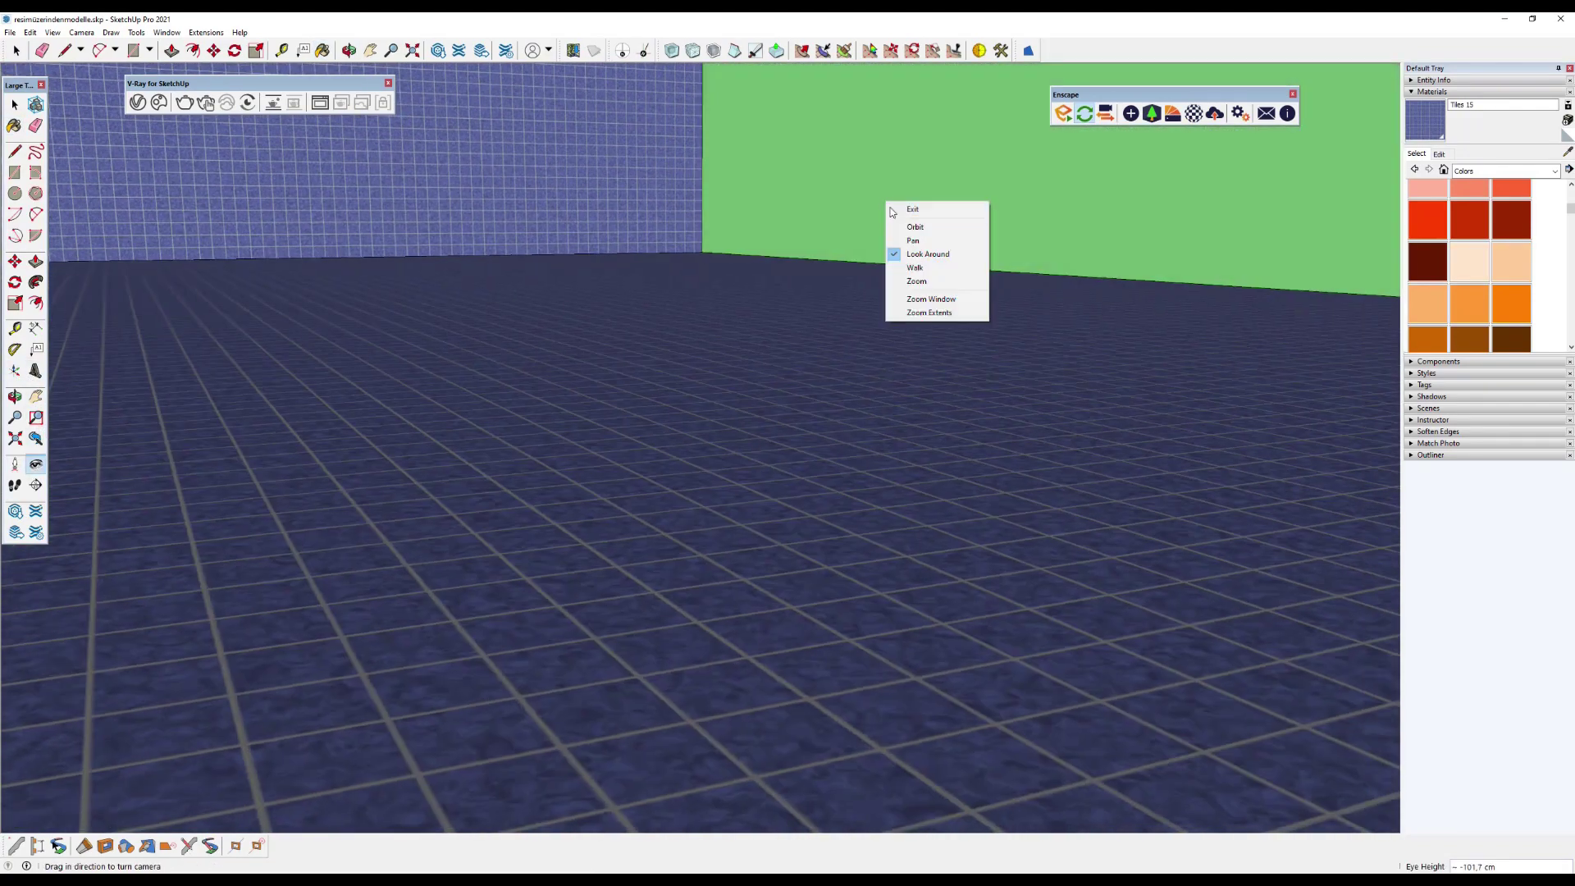
{"action": "left_click", "coordinate": [893, 212]}
{"action": "left_click", "coordinate": [858, 148]}
{"action": "left_click", "coordinate": [35, 464]}
{"action": "mouse_move", "coordinate": [164, 459]}
{"action": "left_mouse_down"}
{"action": "mouse_move", "coordinate": [1543, 446]}
{"action": "mouse_move", "coordinate": [854, 127]}
{"action": "mouse_move", "coordinate": [902, 481]}
{"action": "mouse_move", "coordinate": [897, 418]}
{"action": "mouse_move", "coordinate": [928, 341]}
{"action": "mouse_move", "coordinate": [1123, 326]}
{"action": "left_mouse_up"}
Enlarge the Tiles 15 texture to 100 cm and inspect the pool tiles.
{"action": "key", "text": "o"}
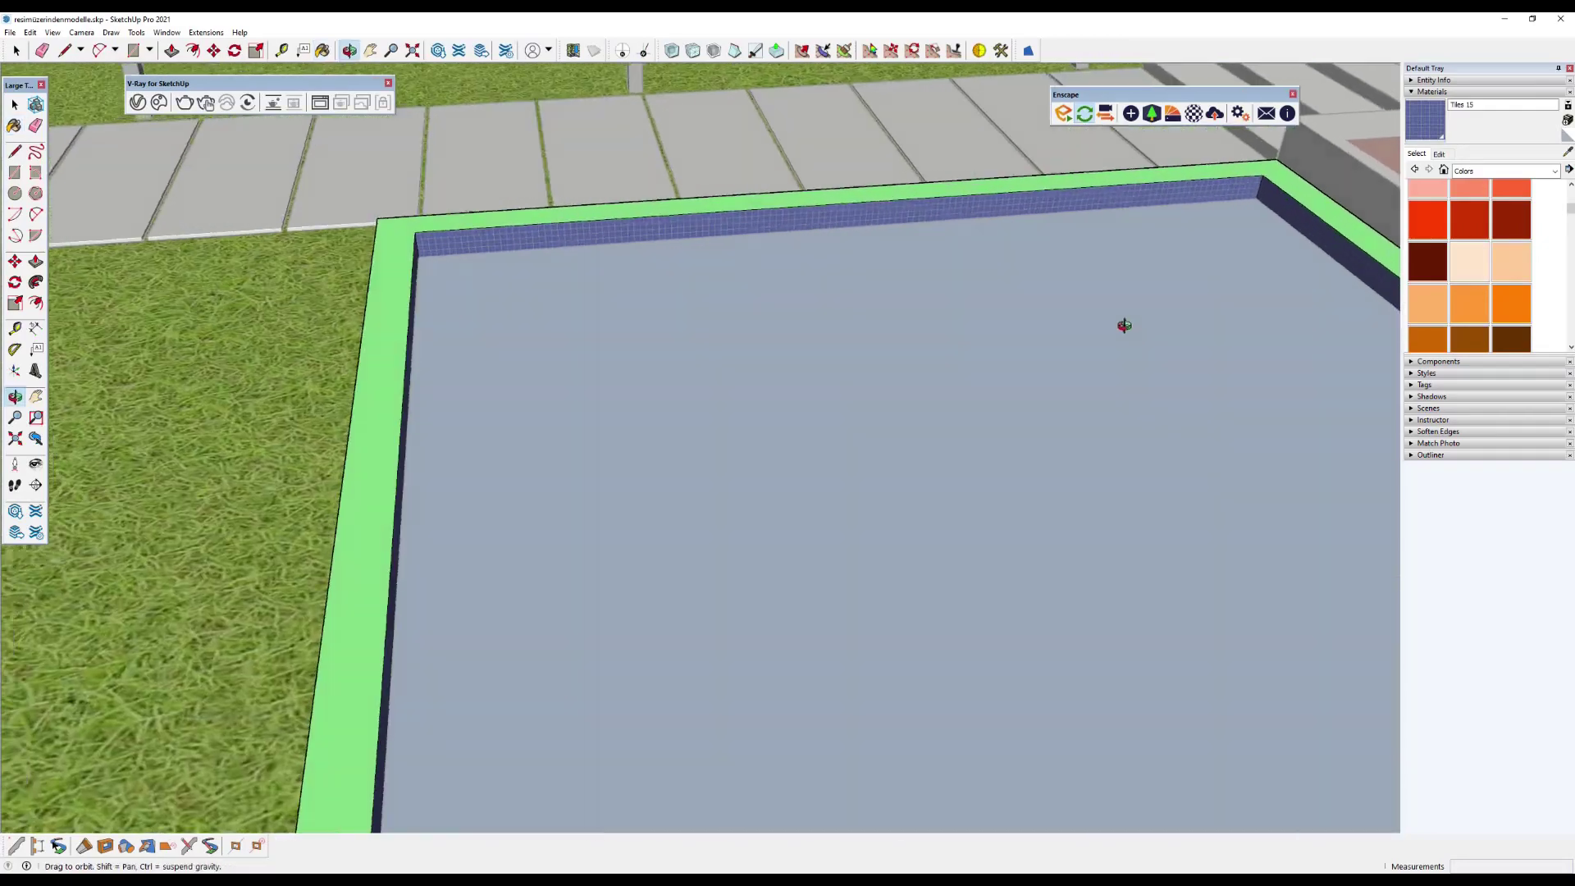
{"action": "key", "text": "b"}
{"action": "scroll", "coordinate": [379, 269], "scroll_direction": "down", "scroll_amount": 3}
{"action": "scroll", "coordinate": [379, 269], "scroll_direction": "down", "scroll_amount": 3}
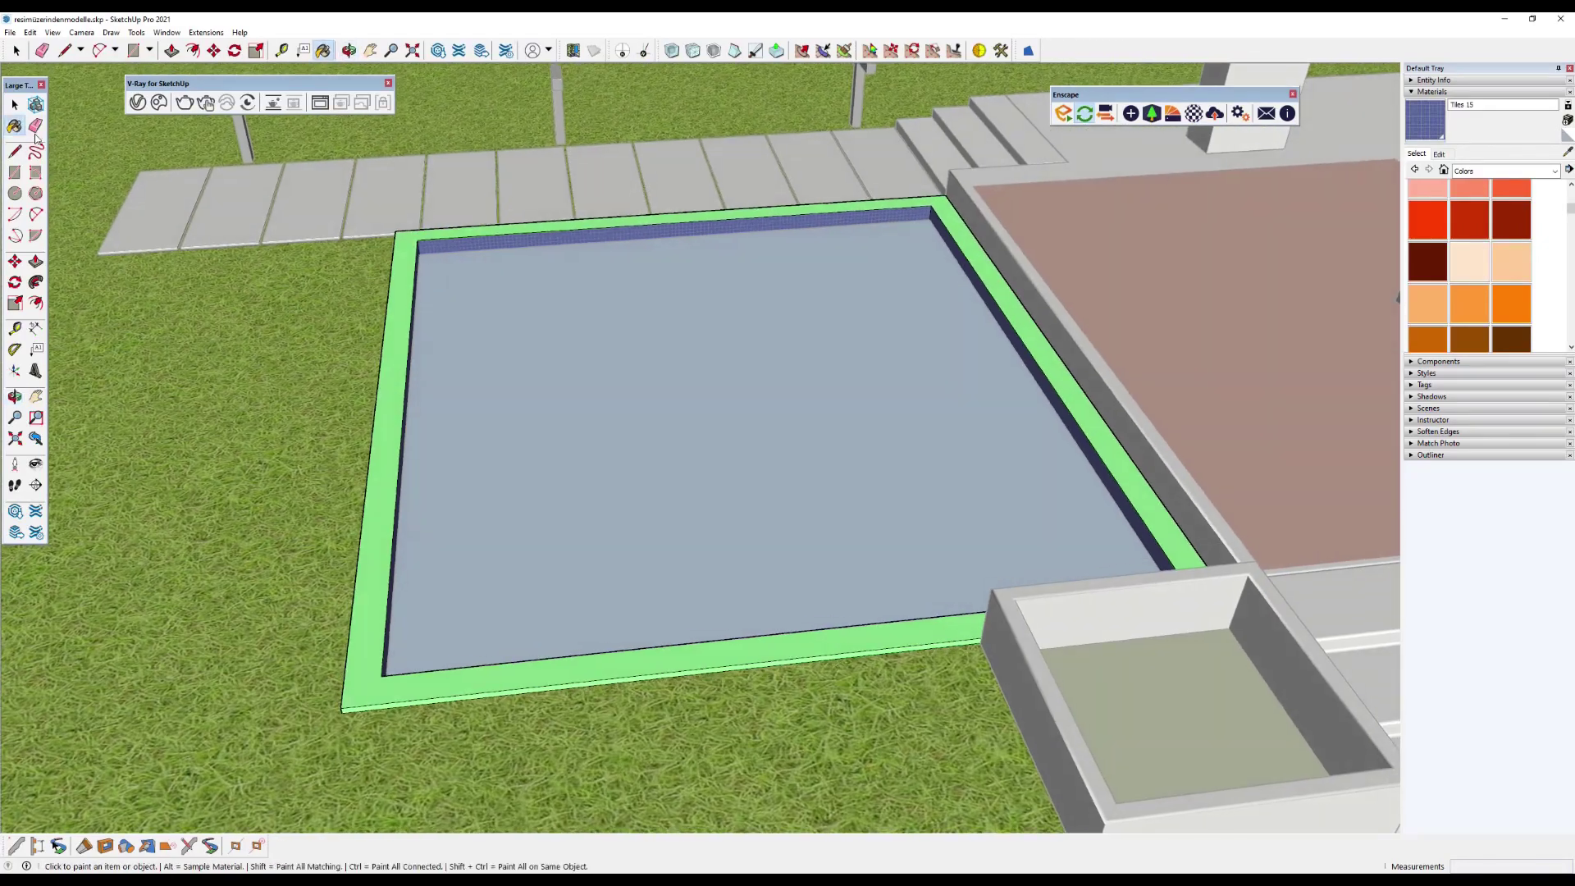
{"action": "key", "text": "space"}
{"action": "mouse_move", "coordinate": [148, 193]}
{"action": "middle_mouse_down"}
{"action": "mouse_move", "coordinate": [973, 292]}
{"action": "mouse_move", "coordinate": [1499, 264]}
{"action": "middle_mouse_up"}
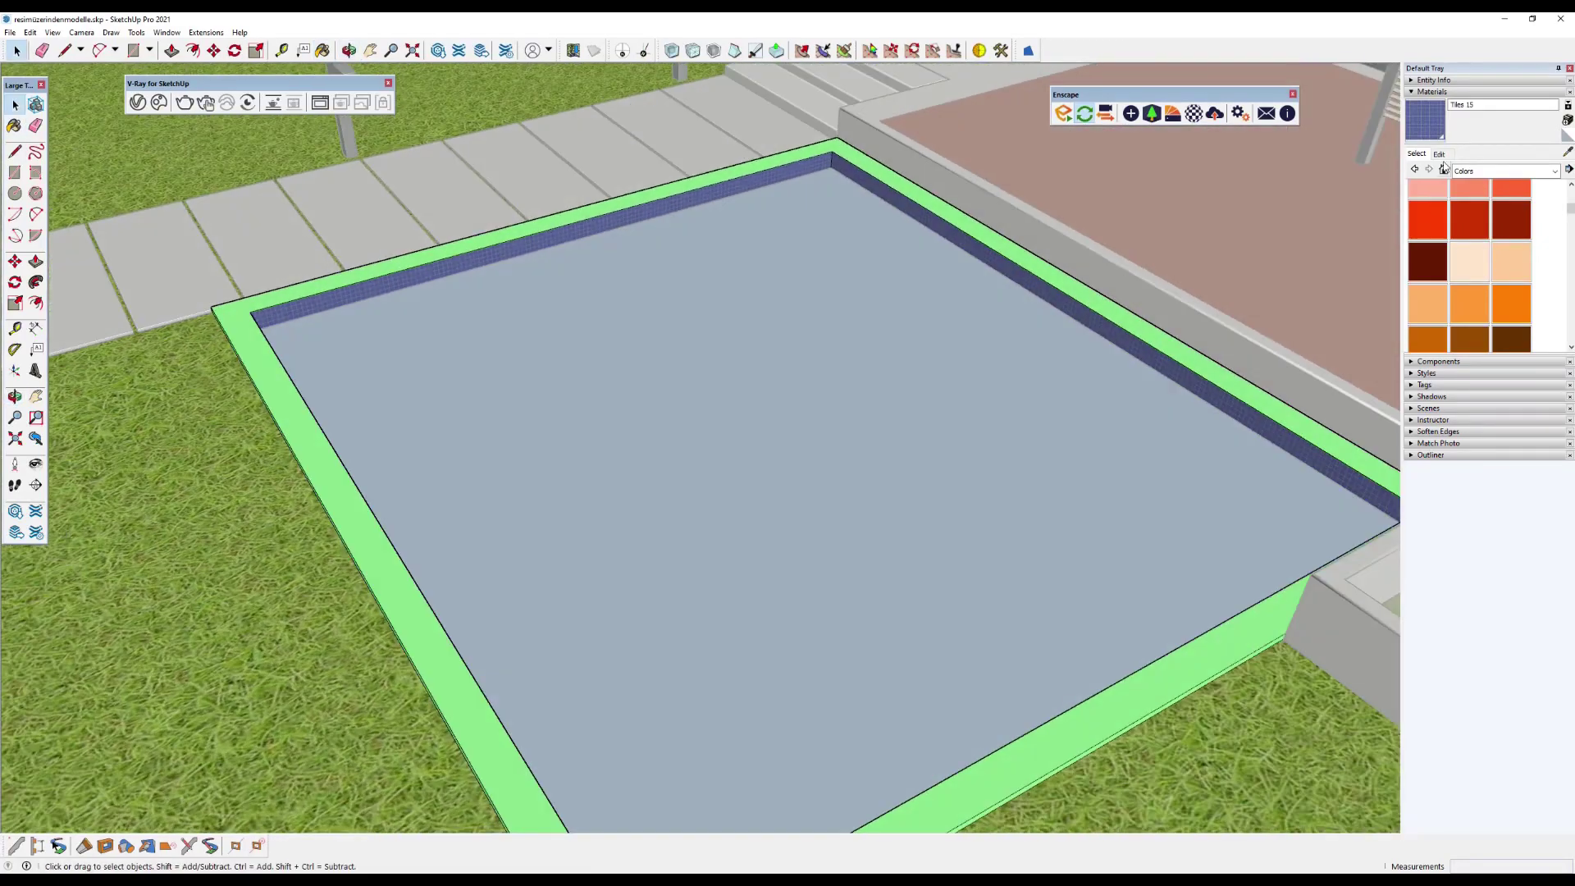
{"action": "left_click", "coordinate": [1440, 155]}
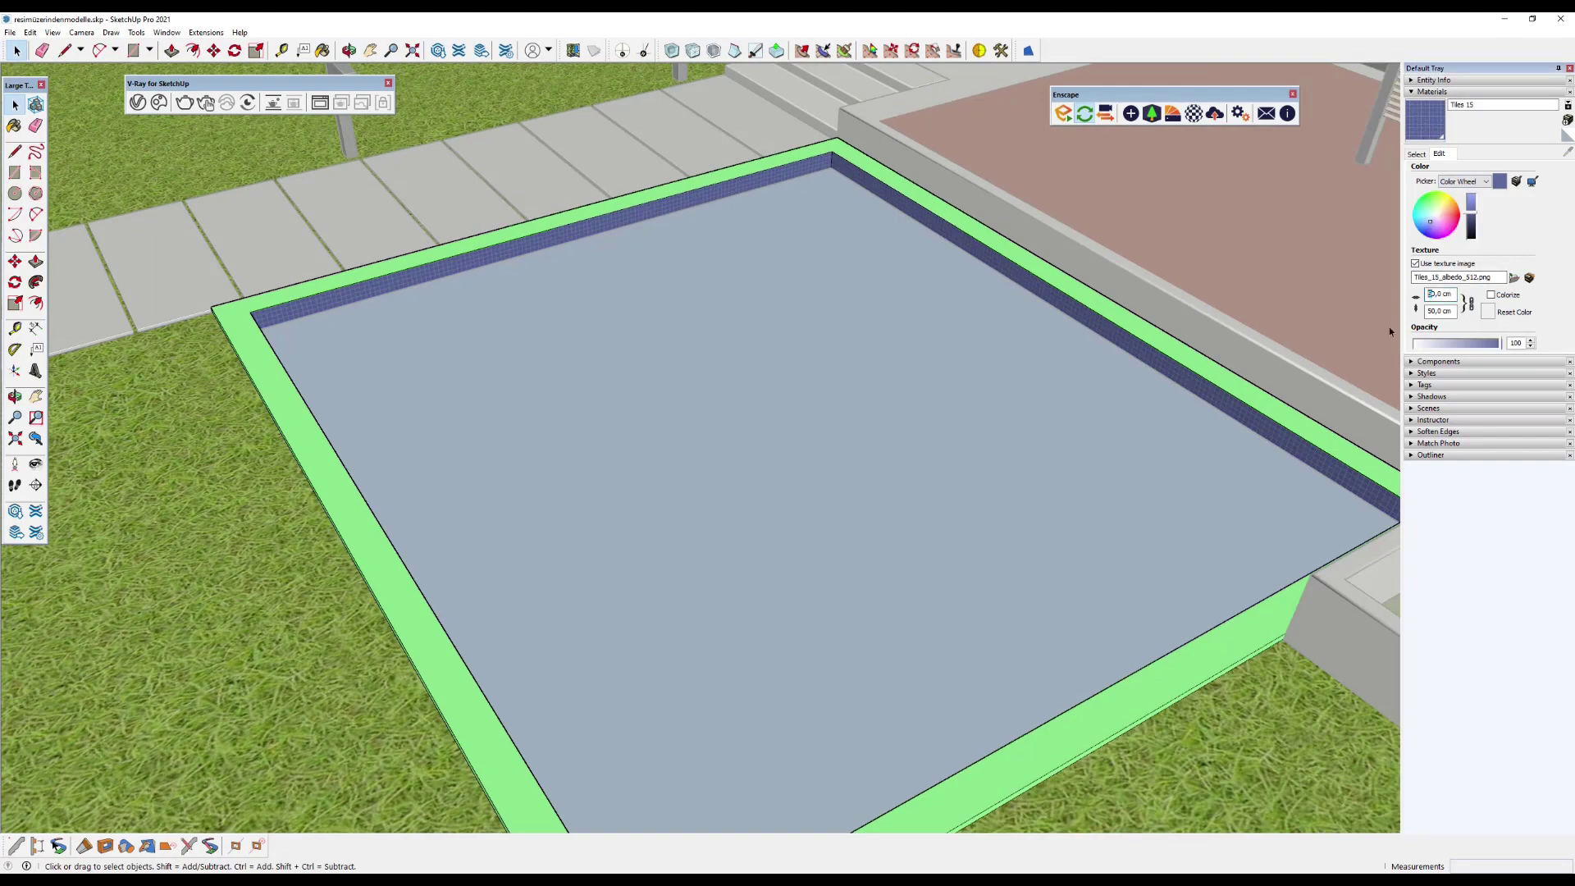
{"action": "type", "text": "100"}
{"action": "key", "text": "Return"}
{"action": "mouse_move", "coordinate": [1152, 337]}
{"action": "middle_mouse_down"}
{"action": "mouse_move", "coordinate": [1113, 305]}
{"action": "mouse_move", "coordinate": [1086, 194]}
{"action": "middle_mouse_up"}
{"action": "scroll", "coordinate": [1086, 194], "scroll_direction": "down", "scroll_amount": 3}
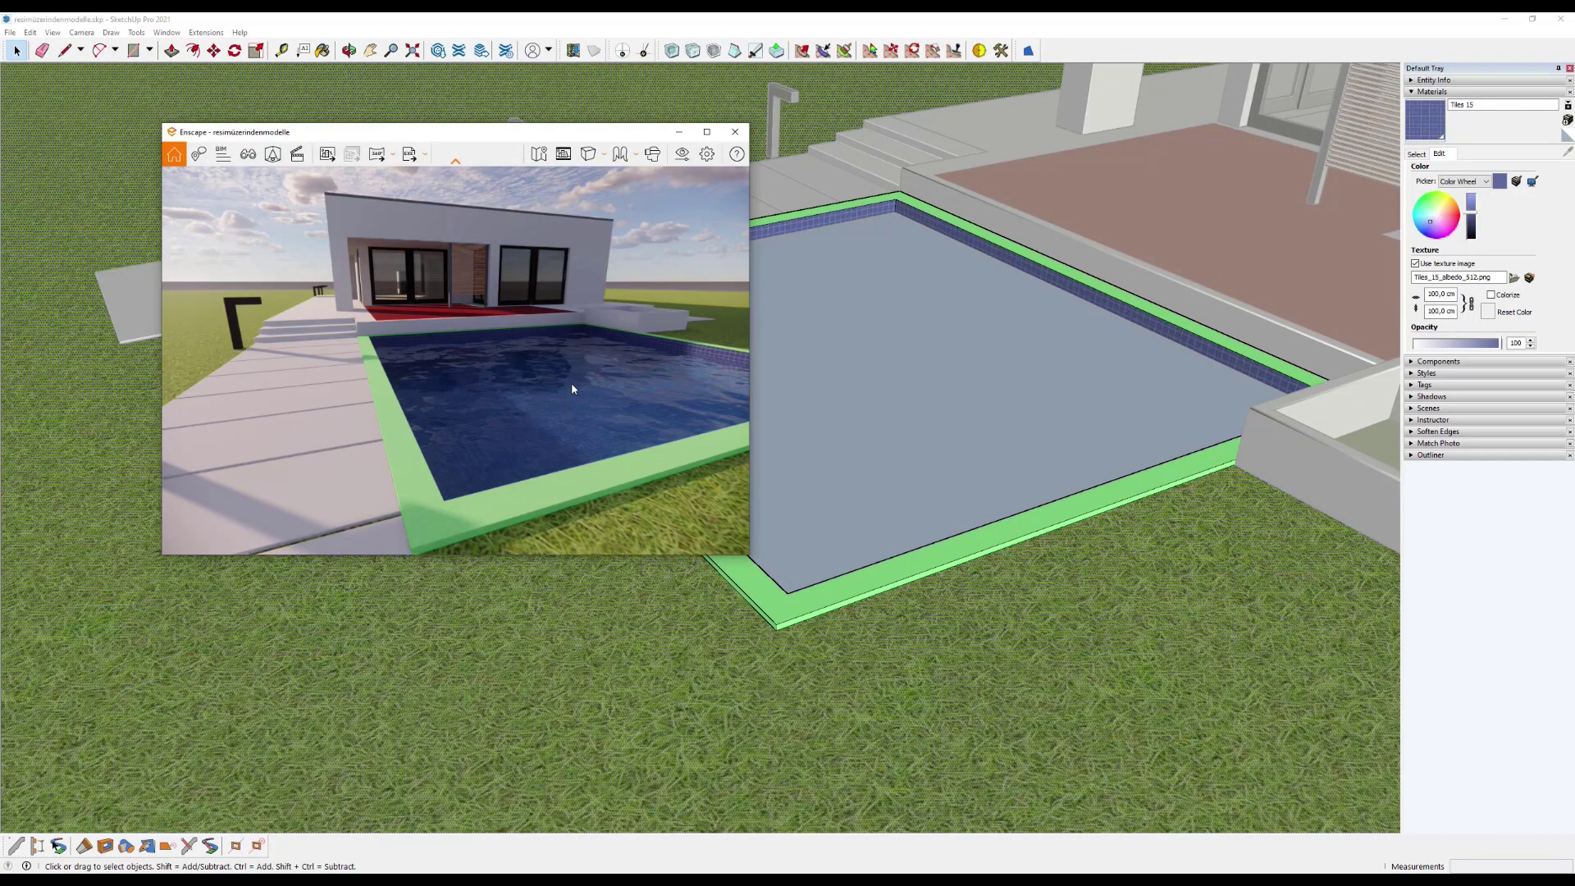
Minimize the Enscape render window and lower the view toward the pool and path.
{"action": "left_click", "coordinate": [678, 131]}
{"action": "scroll", "coordinate": [935, 320], "scroll_direction": "down", "scroll_amount": 5}
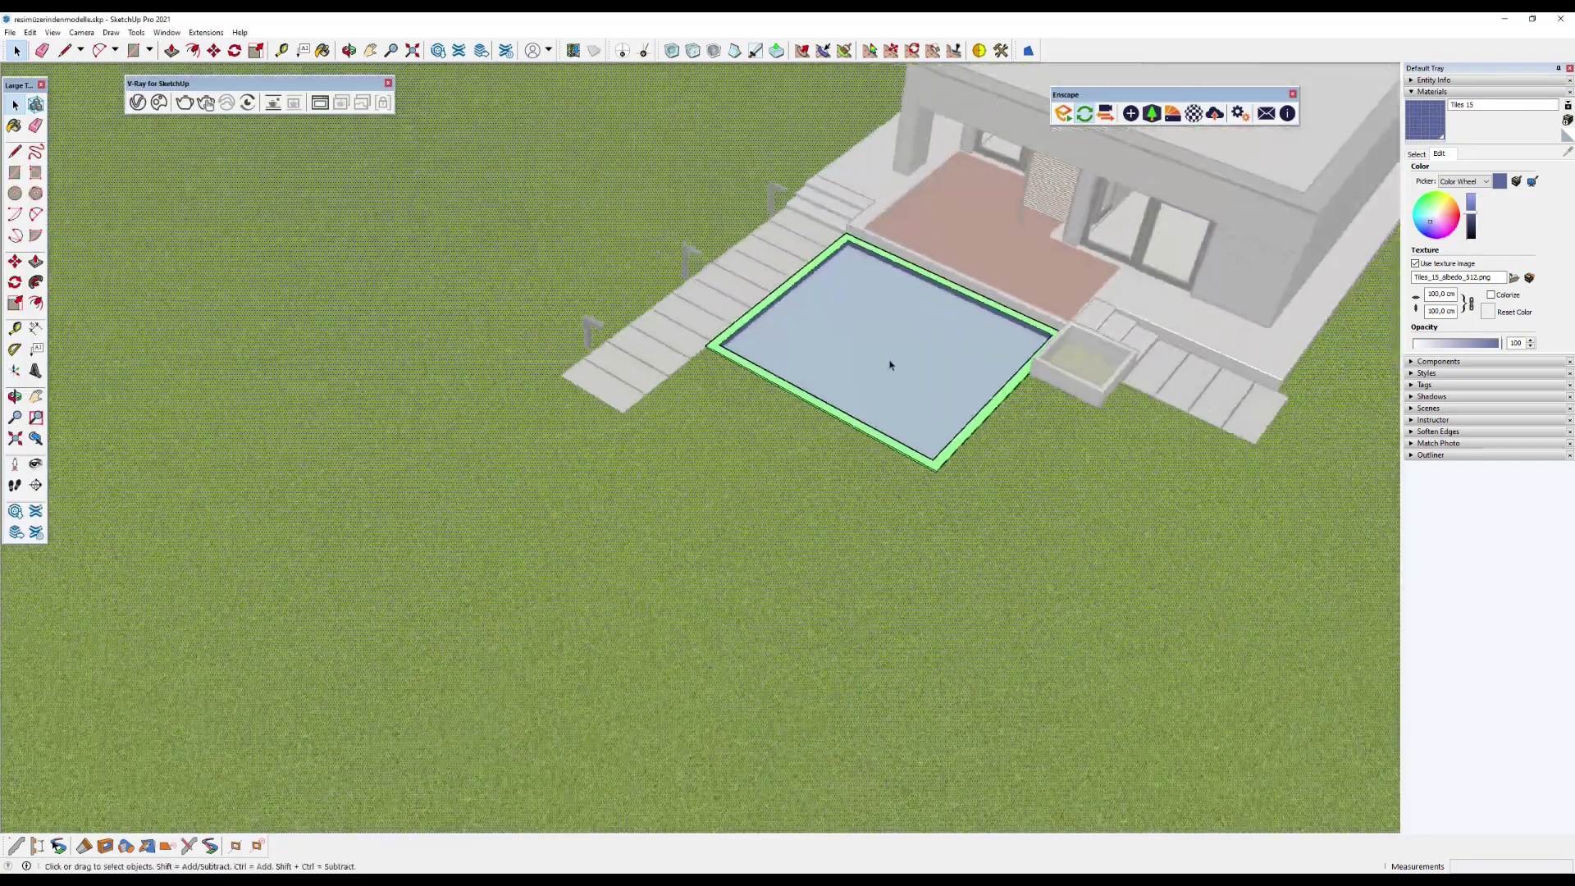
{"action": "middle_click_drag", "start_coordinate": [889, 362], "coordinate": [910, 404]}
{"action": "scroll", "coordinate": [784, 302], "scroll_direction": "up", "scroll_amount": 3}
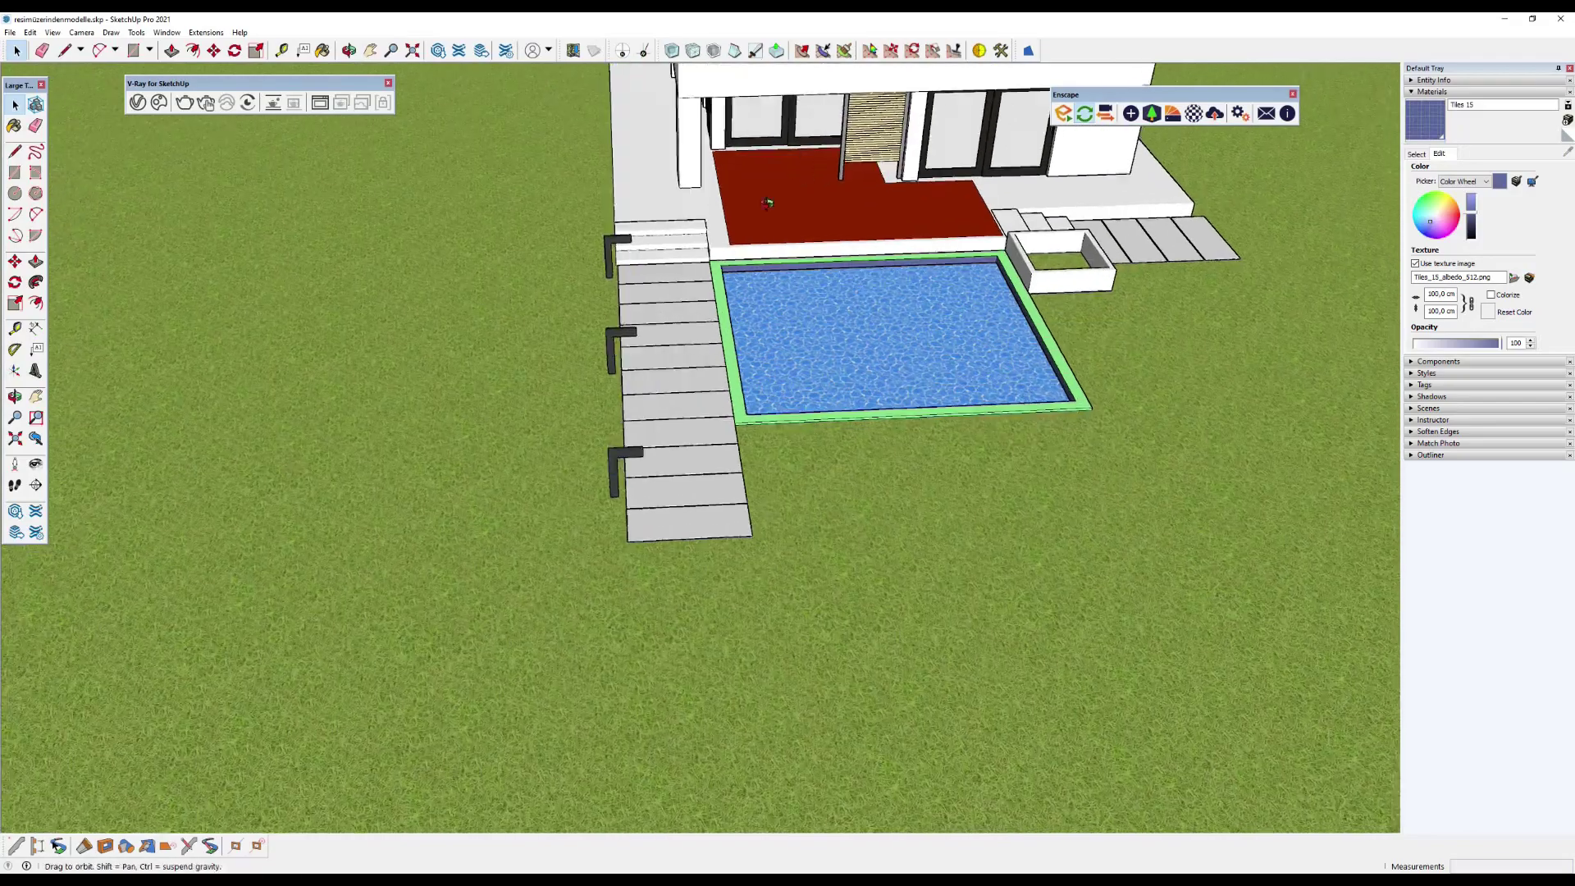
{"action": "middle_click_drag", "start_coordinate": [783, 302], "coordinate": [962, 668]}
Edit the last path tile group, select its top face, and bring up the Enscape Material Library.
{"action": "left_click", "coordinate": [893, 520]}
{"action": "double_click", "coordinate": [872, 517]}
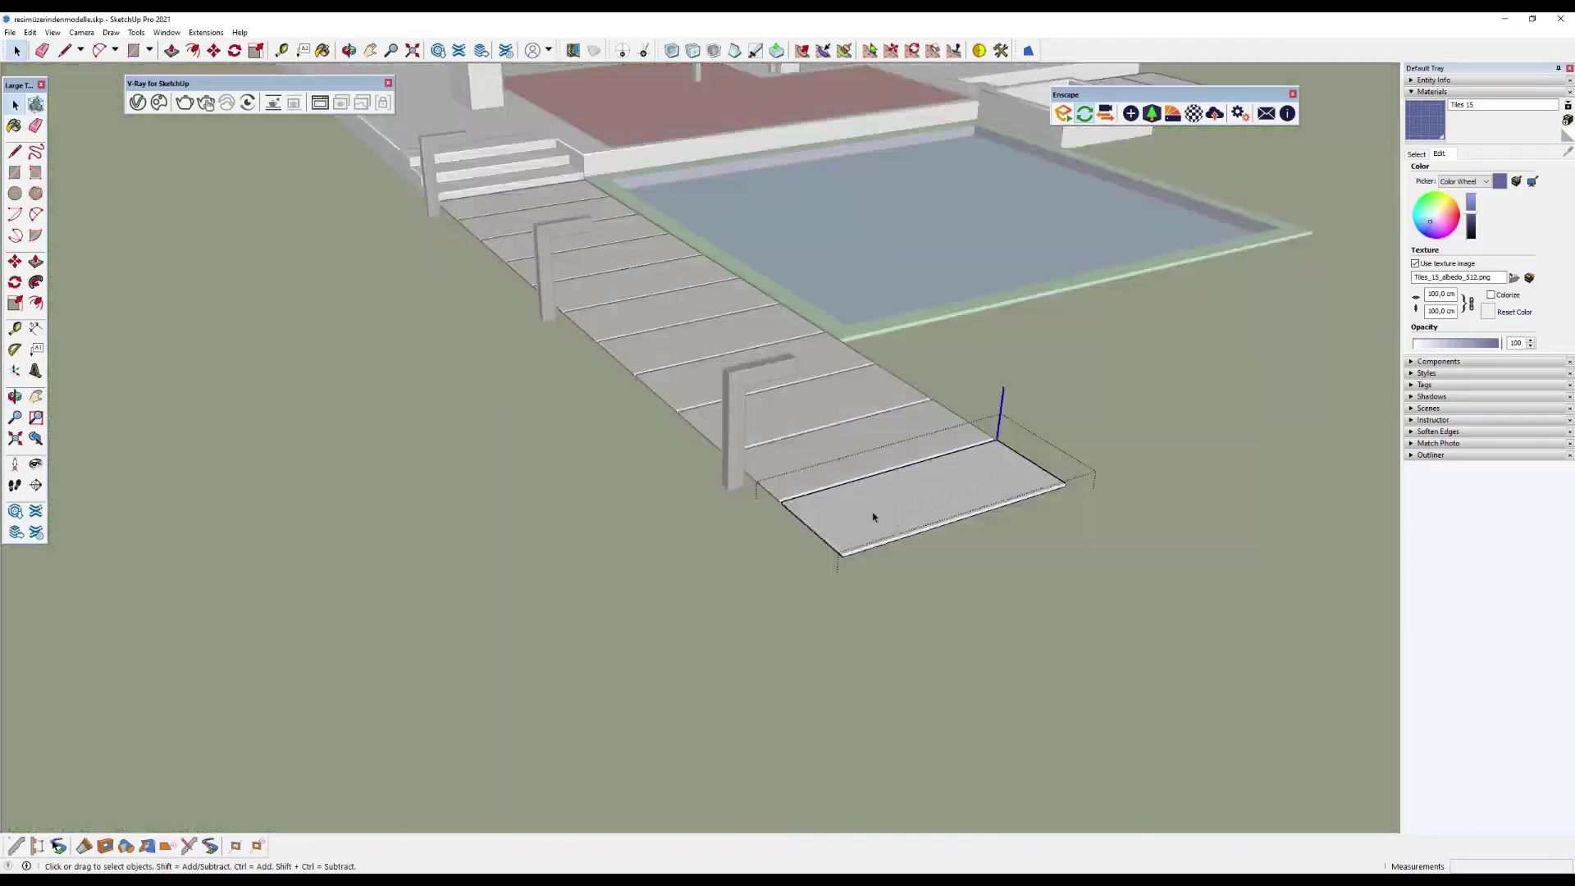
{"action": "scroll", "coordinate": [872, 517], "scroll_direction": "up", "scroll_amount": 3}
{"action": "left_click", "coordinate": [868, 500]}
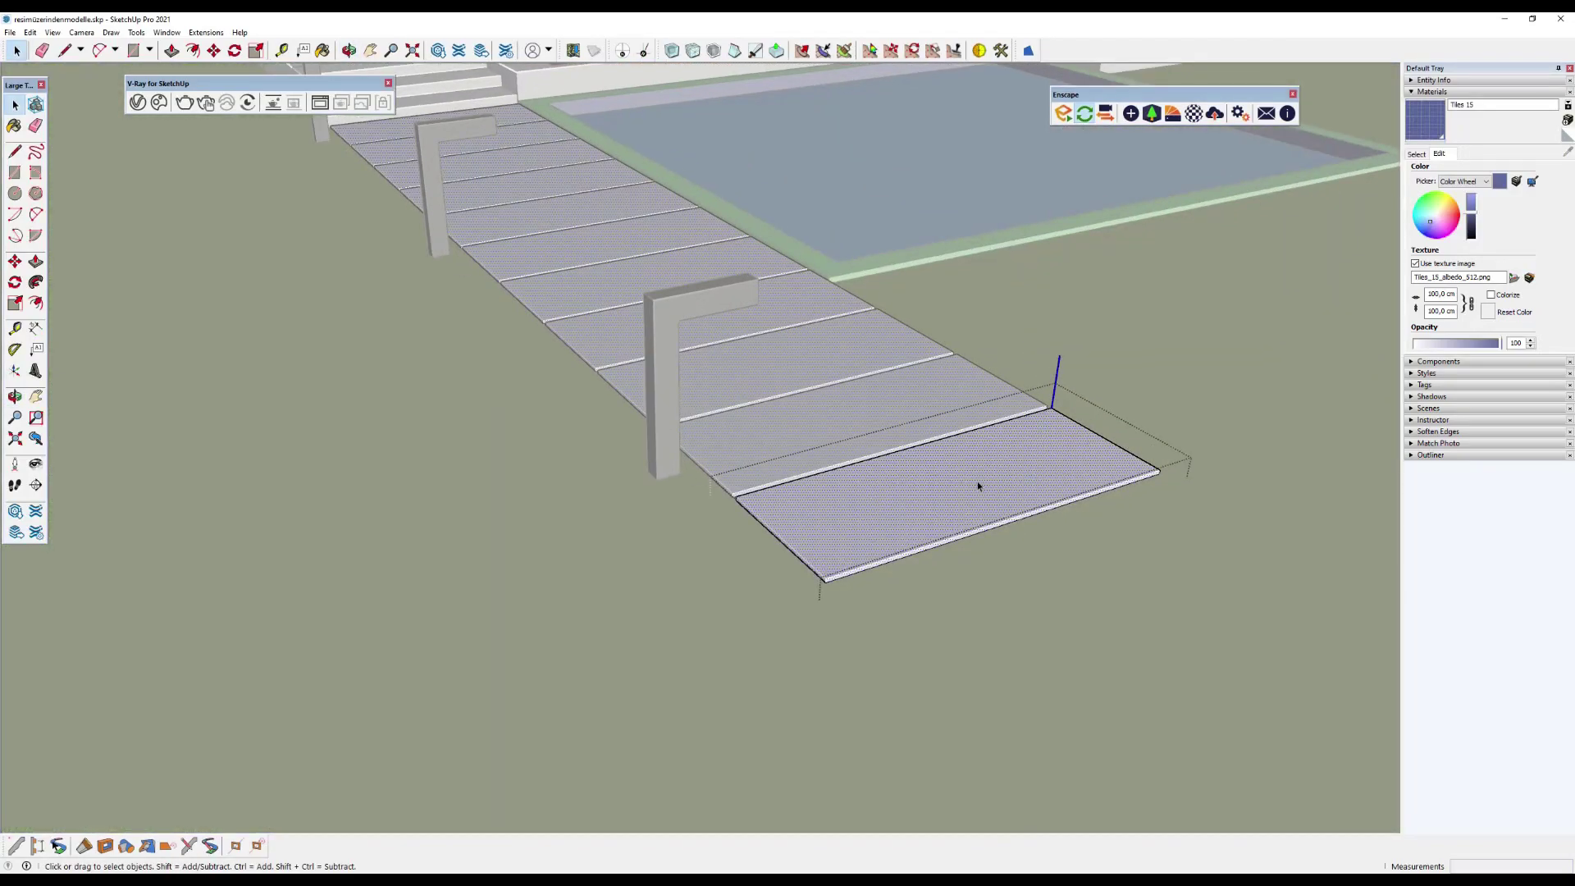
{"action": "scroll", "coordinate": [932, 474], "scroll_direction": "up", "scroll_amount": 2}
{"action": "left_click", "coordinate": [1173, 118]}
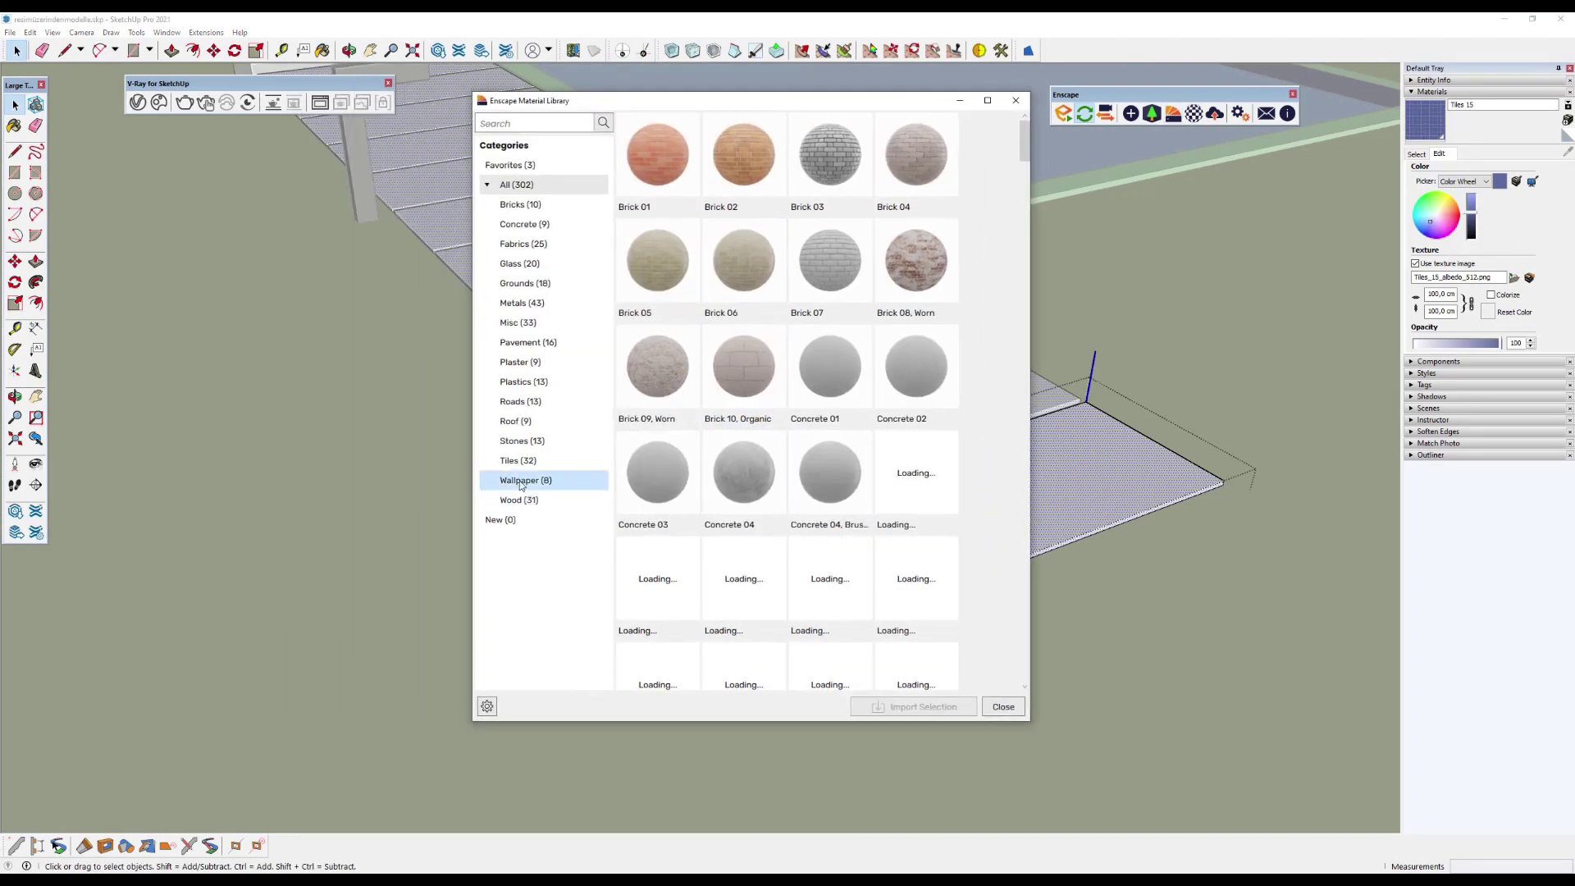
Import Concrete 04 from the library's Concrete category, then close the library.
{"action": "left_click", "coordinate": [511, 226]}
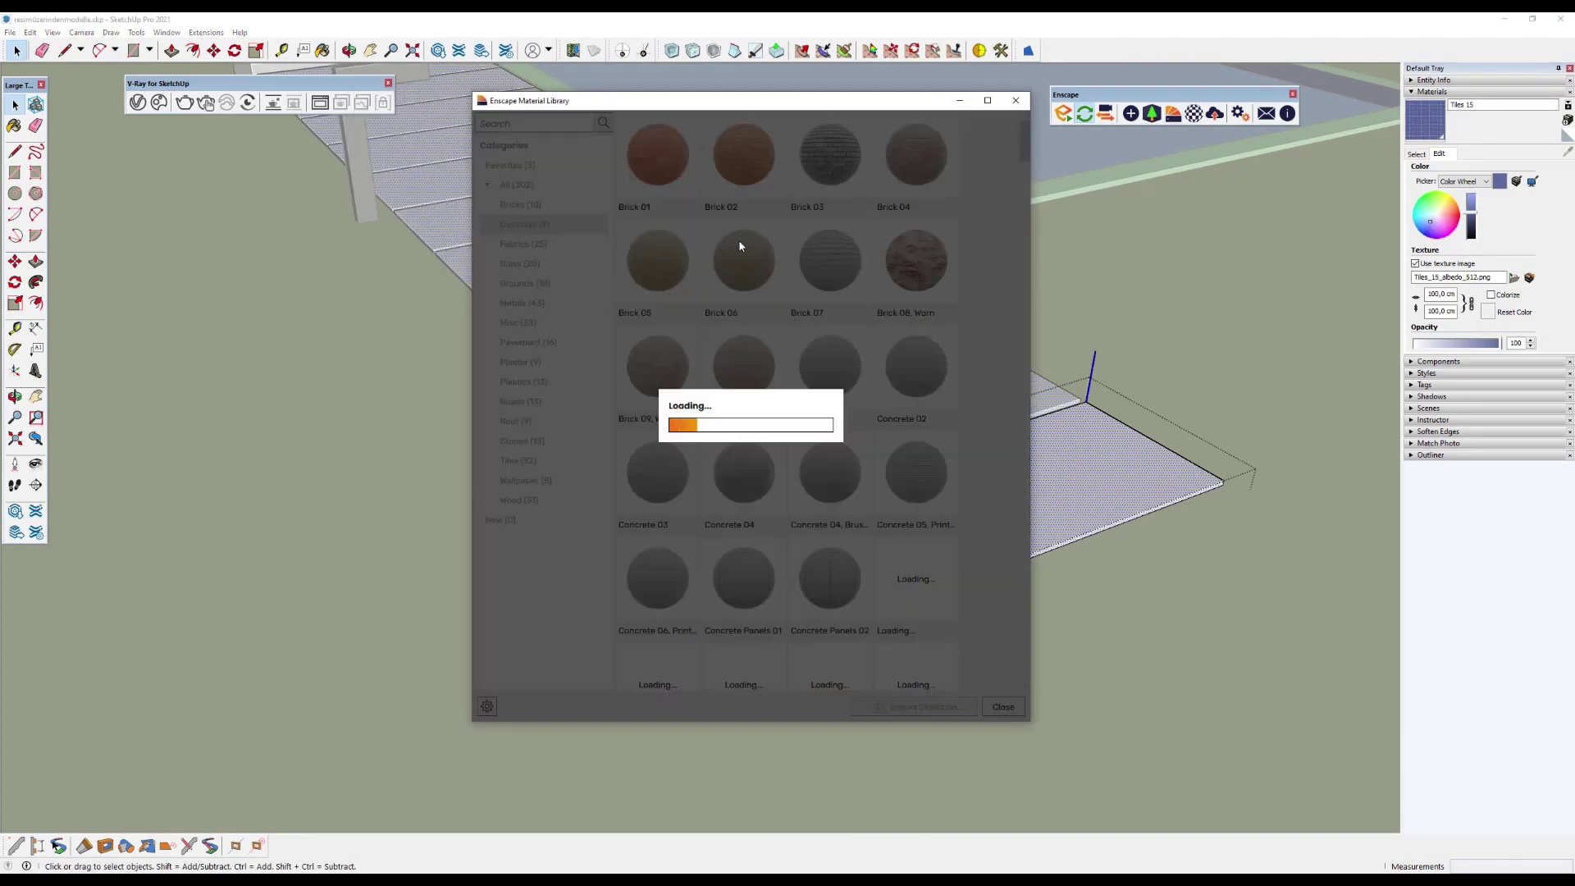
{"action": "left_click", "coordinate": [920, 154]}
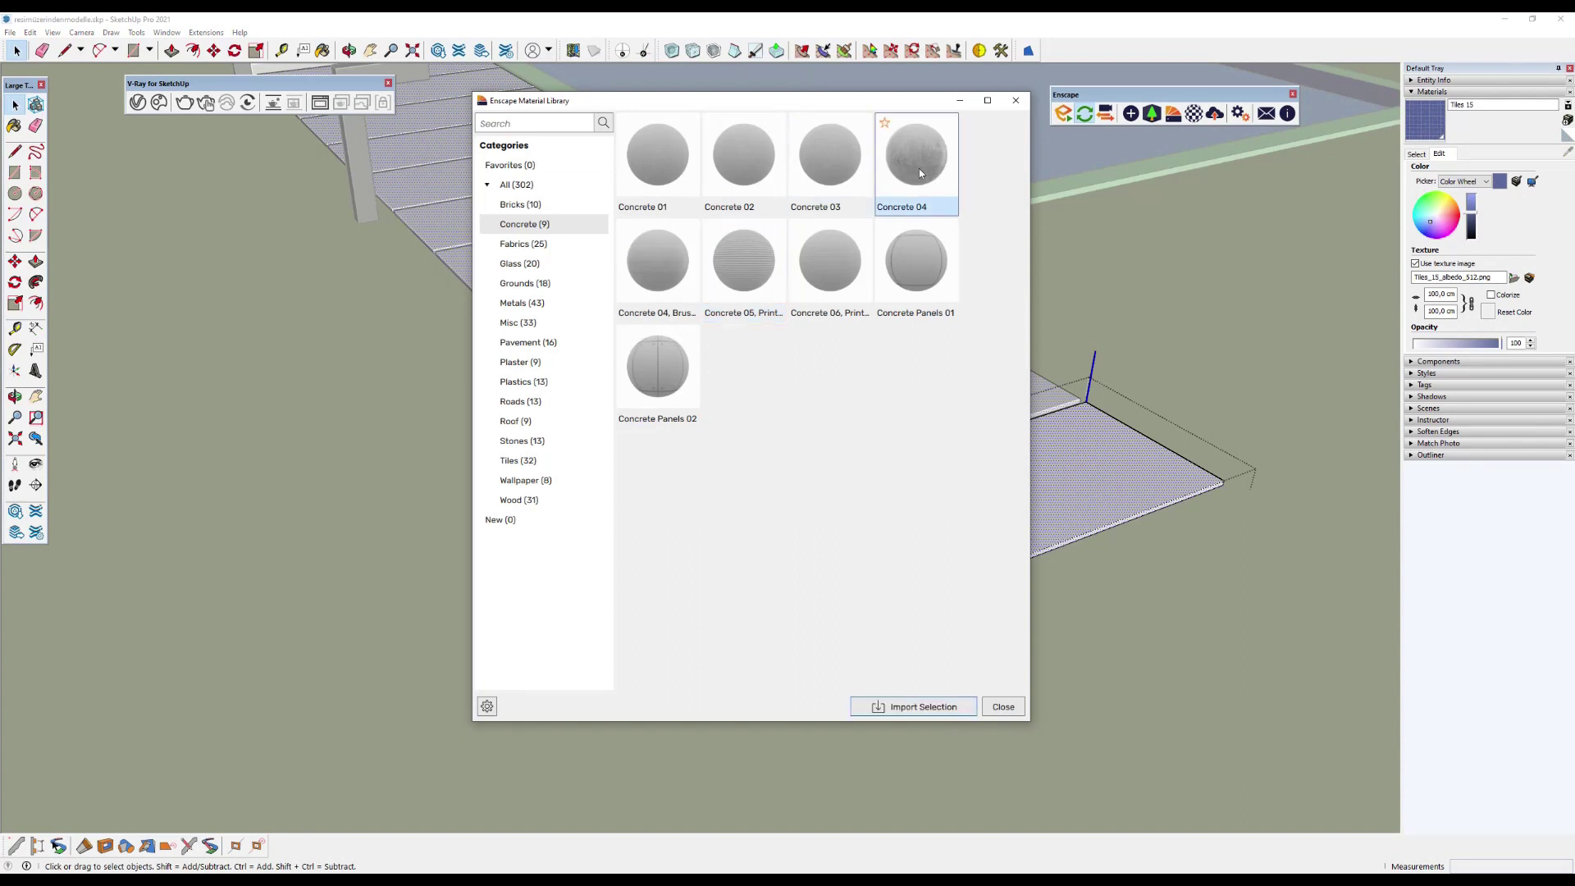
{"action": "left_click", "coordinate": [917, 707]}
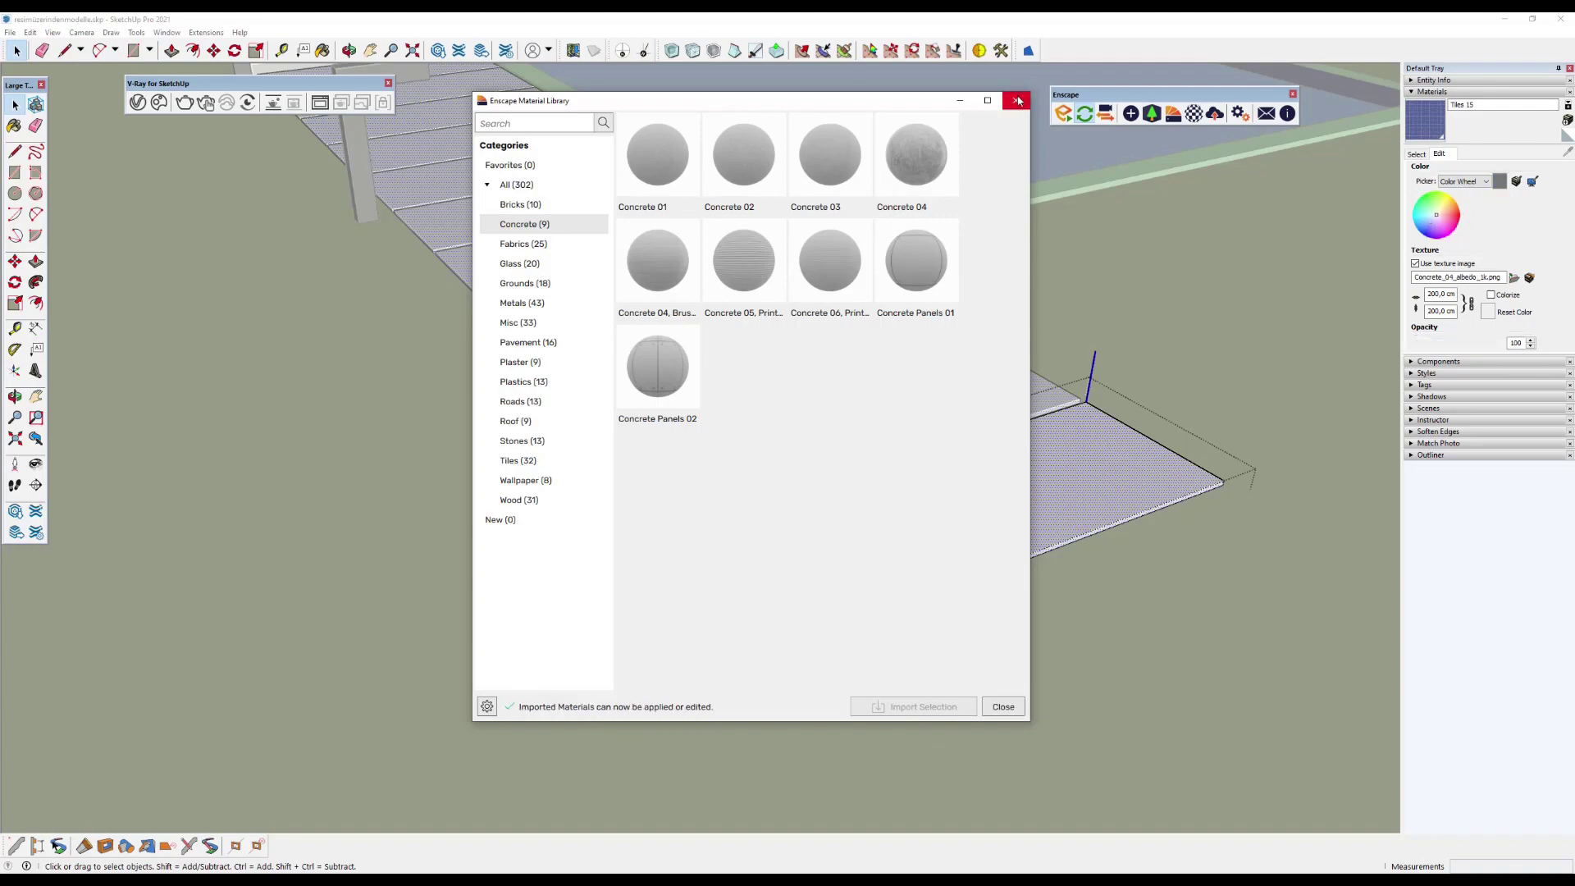
{"action": "left_click", "coordinate": [1016, 100]}
{"action": "left_click", "coordinate": [14, 126]}
Paint the last path tile with Concrete 04 and exit the tile group.
{"action": "middle_click_drag", "start_coordinate": [918, 435], "coordinate": [924, 471]}
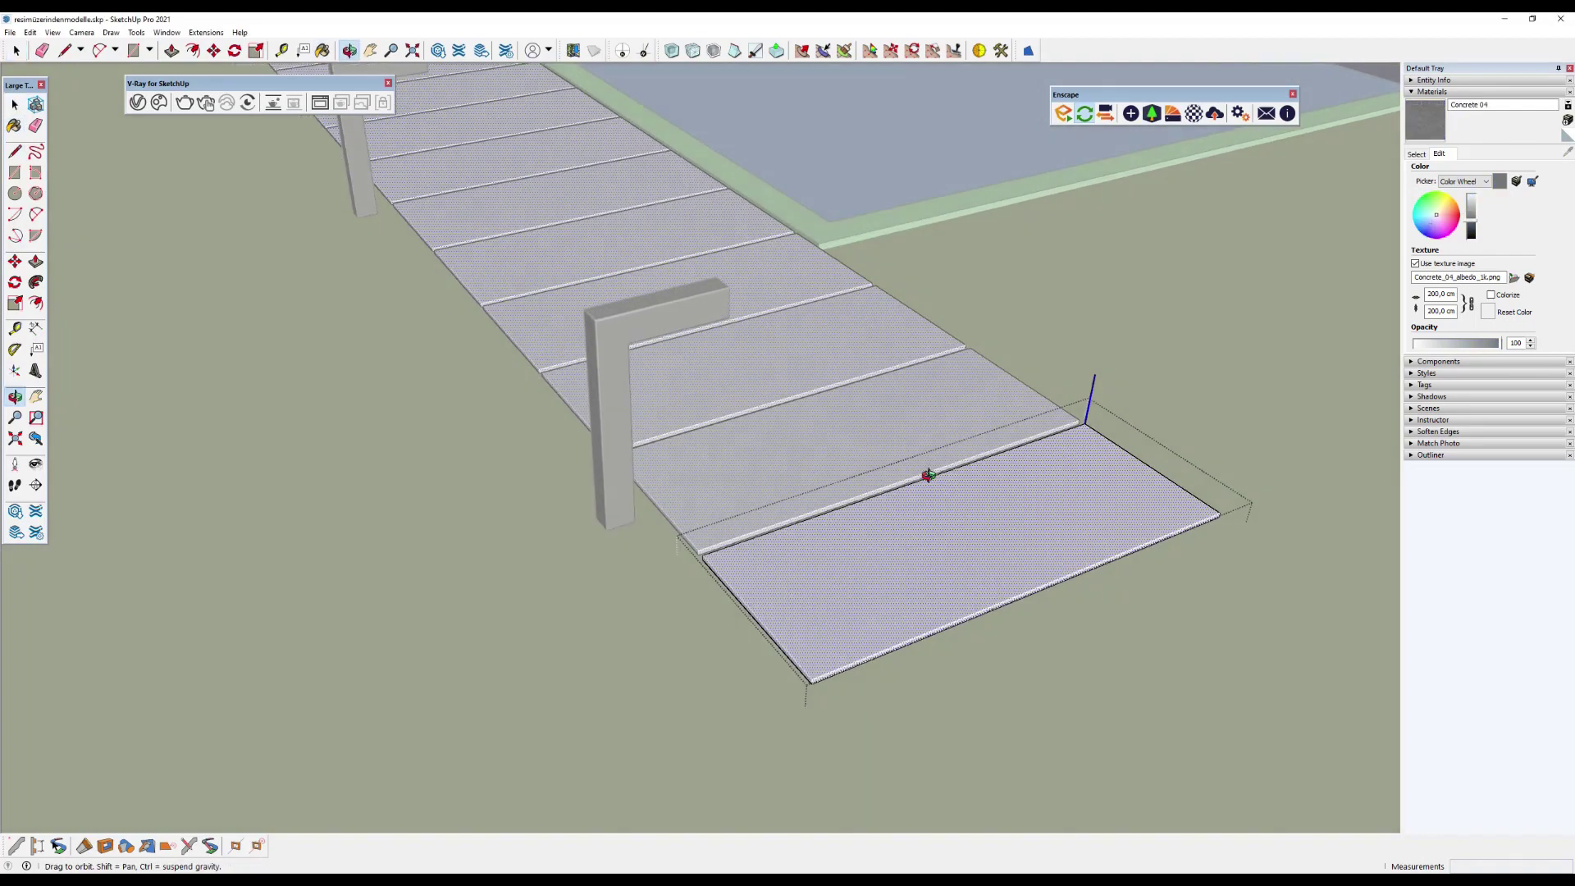
{"action": "left_click", "coordinate": [930, 537]}
{"action": "middle_click_drag", "start_coordinate": [929, 537], "coordinate": [943, 569]}
{"action": "scroll", "coordinate": [1047, 555], "scroll_direction": "up", "scroll_amount": 3}
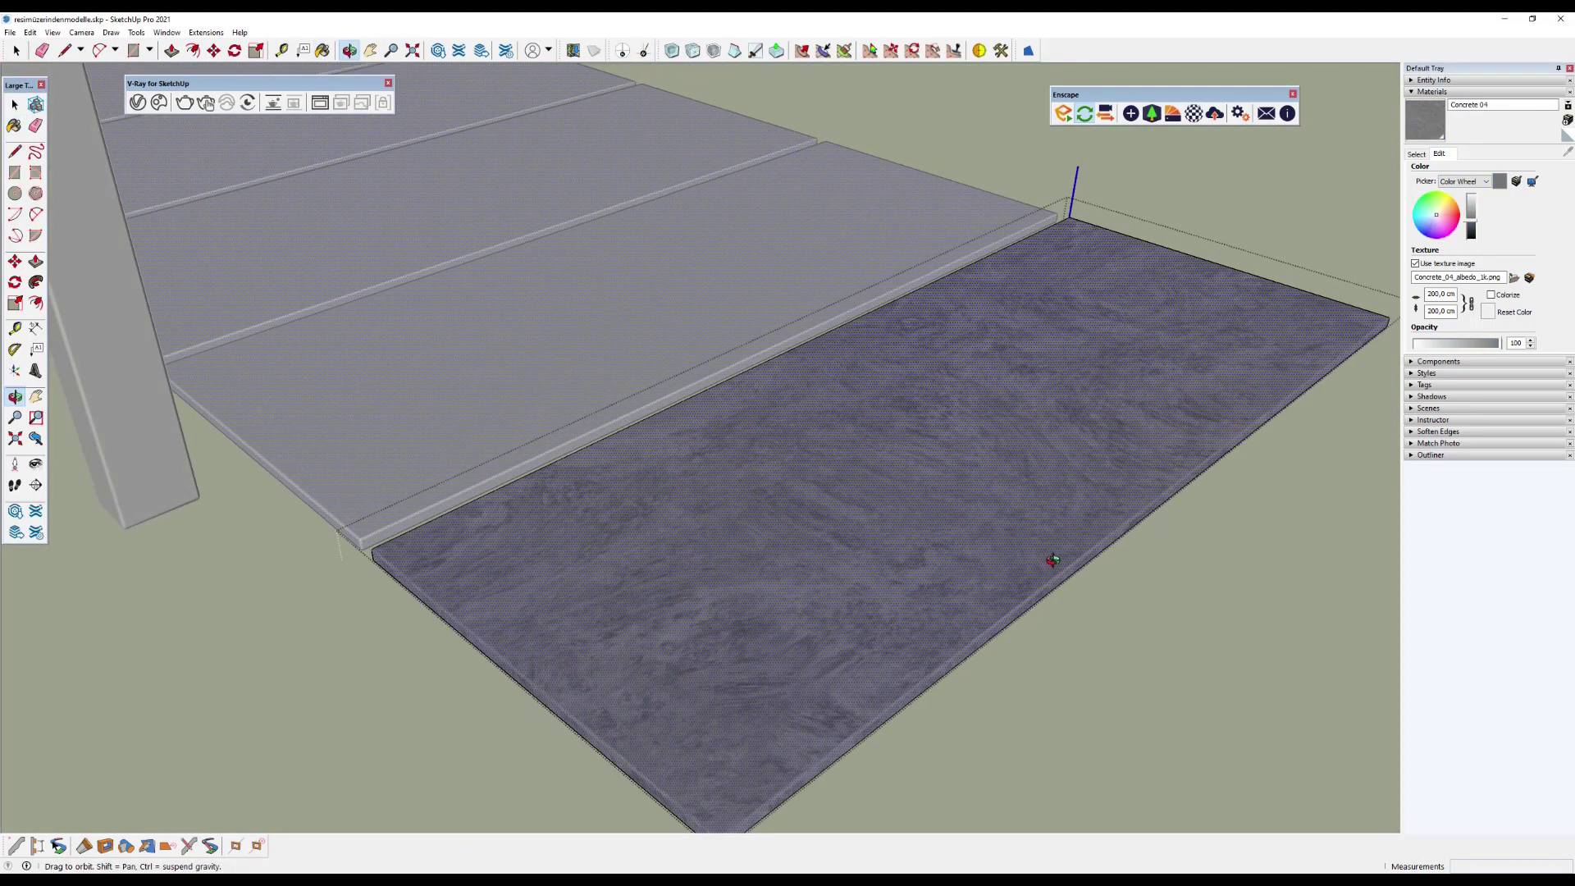
{"action": "scroll", "coordinate": [1047, 556], "scroll_direction": "down", "scroll_amount": 3}
{"action": "left_click", "coordinate": [14, 105]}
{"action": "left_click", "coordinate": [246, 492]}
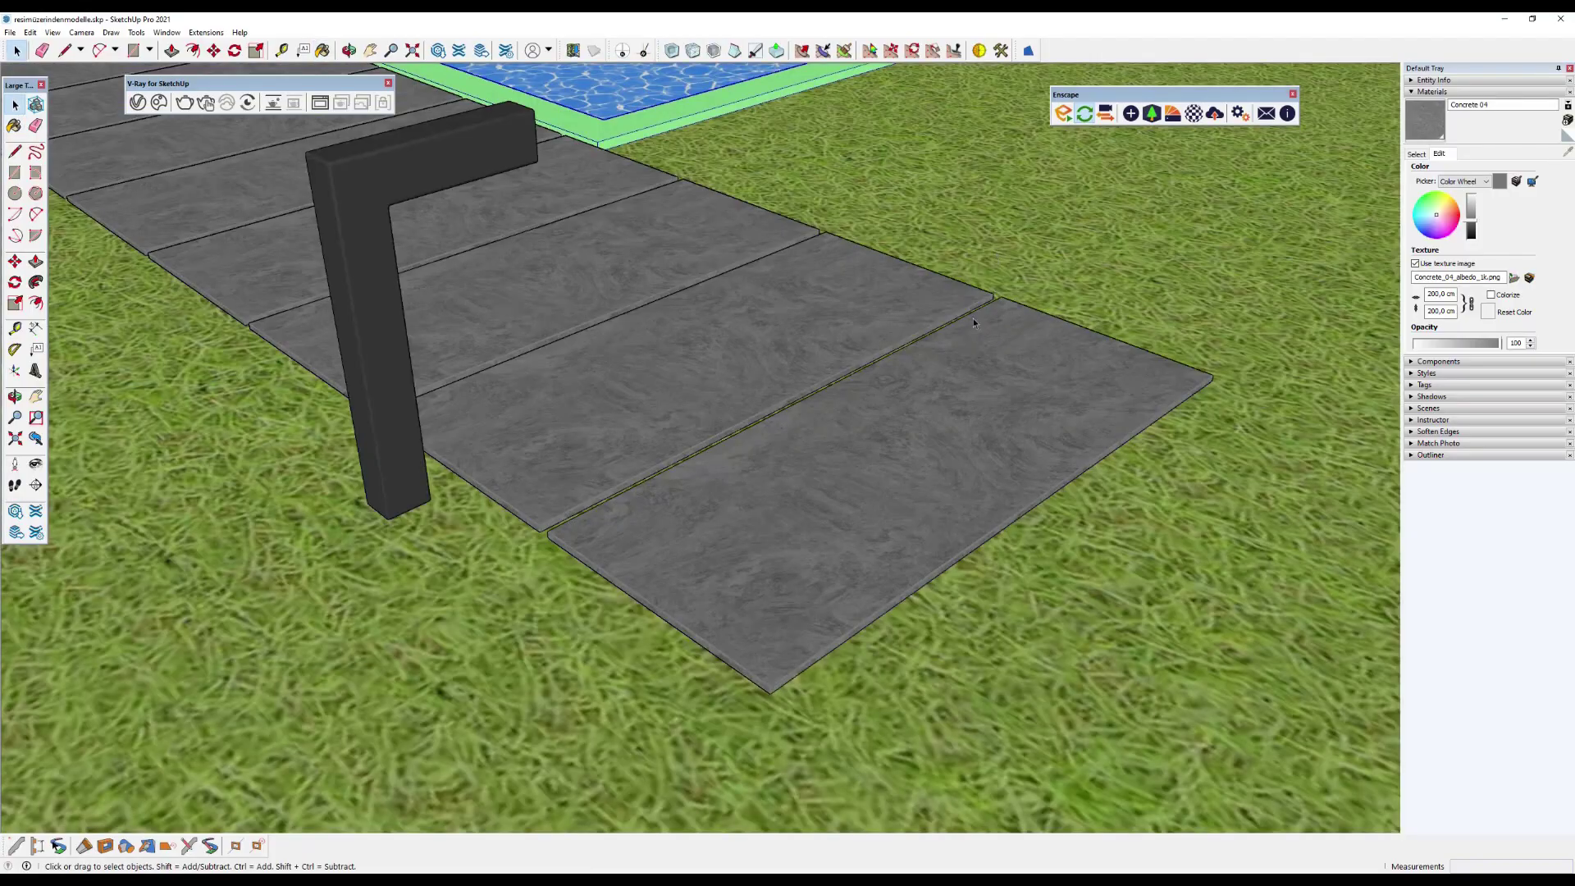
Centre the house in view and orbit to see the house and pool from above.
{"action": "scroll", "coordinate": [410, 328], "scroll_direction": "down", "scroll_amount": 5}
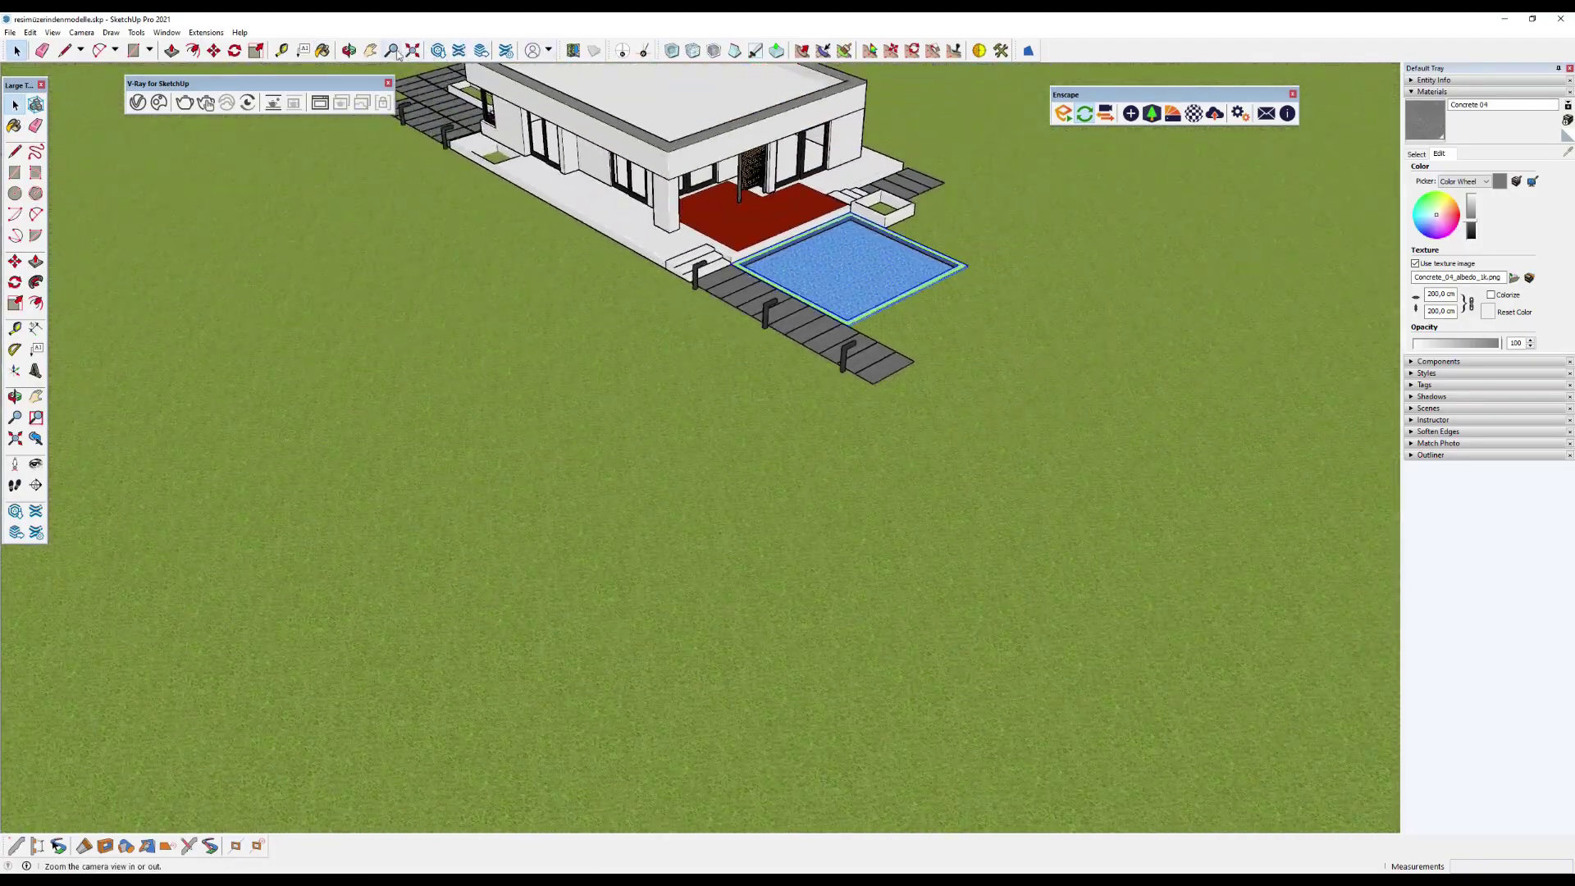
{"action": "left_click_drag", "start_coordinate": [409, 105], "coordinate": [738, 352]}
{"action": "scroll", "coordinate": [750, 361], "scroll_direction": "up", "scroll_amount": 3}
{"action": "scroll", "coordinate": [763, 342], "scroll_direction": "up", "scroll_amount": 3}
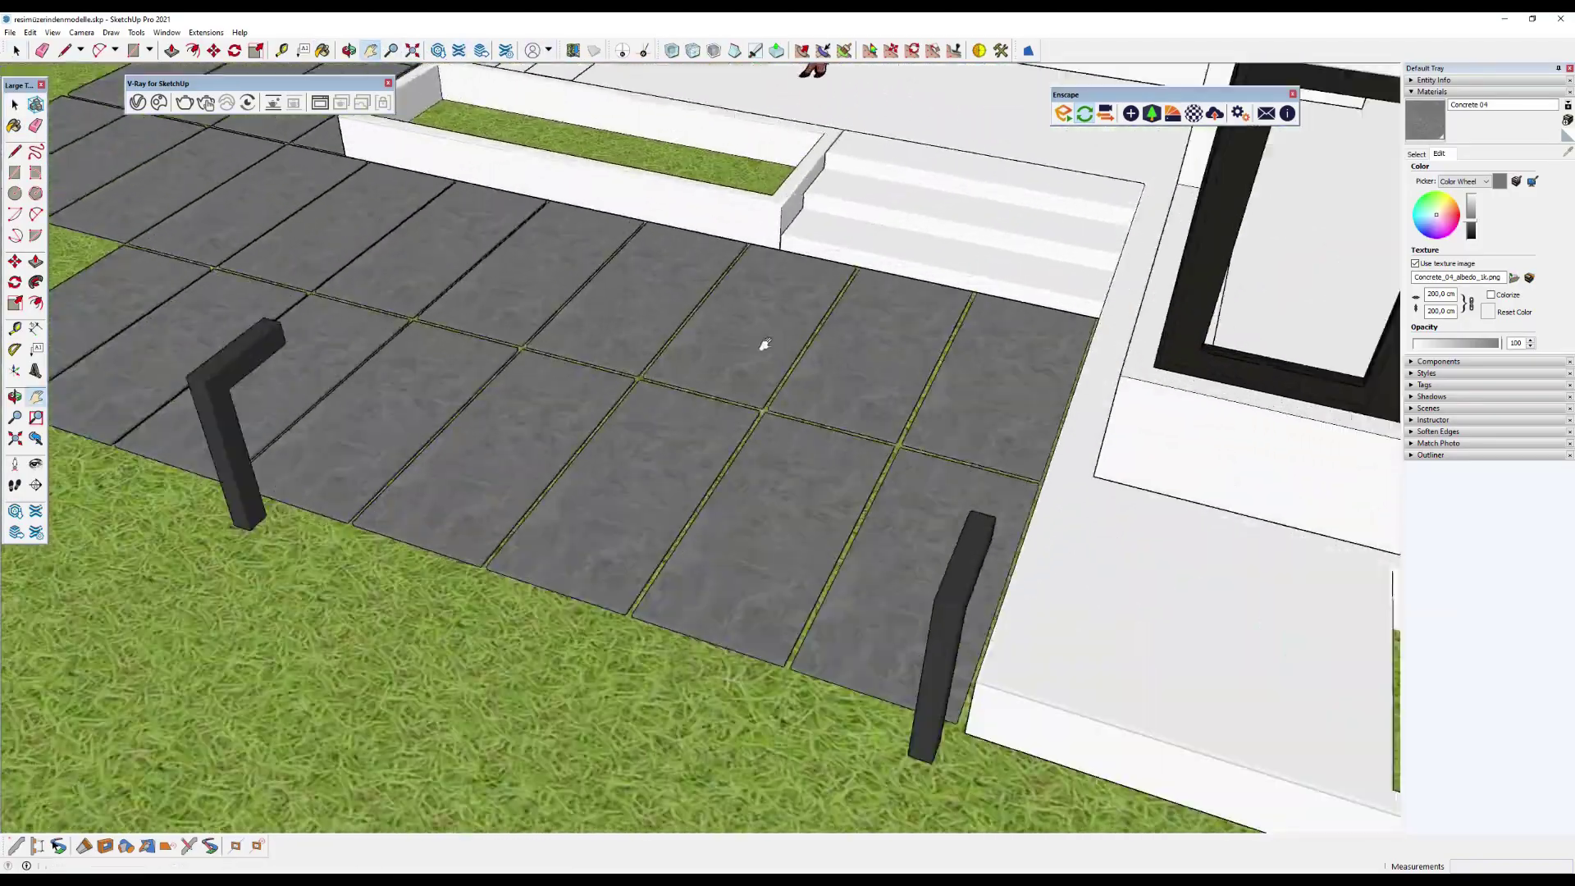
{"action": "scroll", "coordinate": [758, 392], "scroll_direction": "up", "scroll_amount": 2}
{"action": "scroll", "coordinate": [758, 391], "scroll_direction": "down", "scroll_amount": 5}
{"action": "scroll", "coordinate": [758, 391], "scroll_direction": "down", "scroll_amount": 5}
{"action": "right_click", "coordinate": [939, 360]}
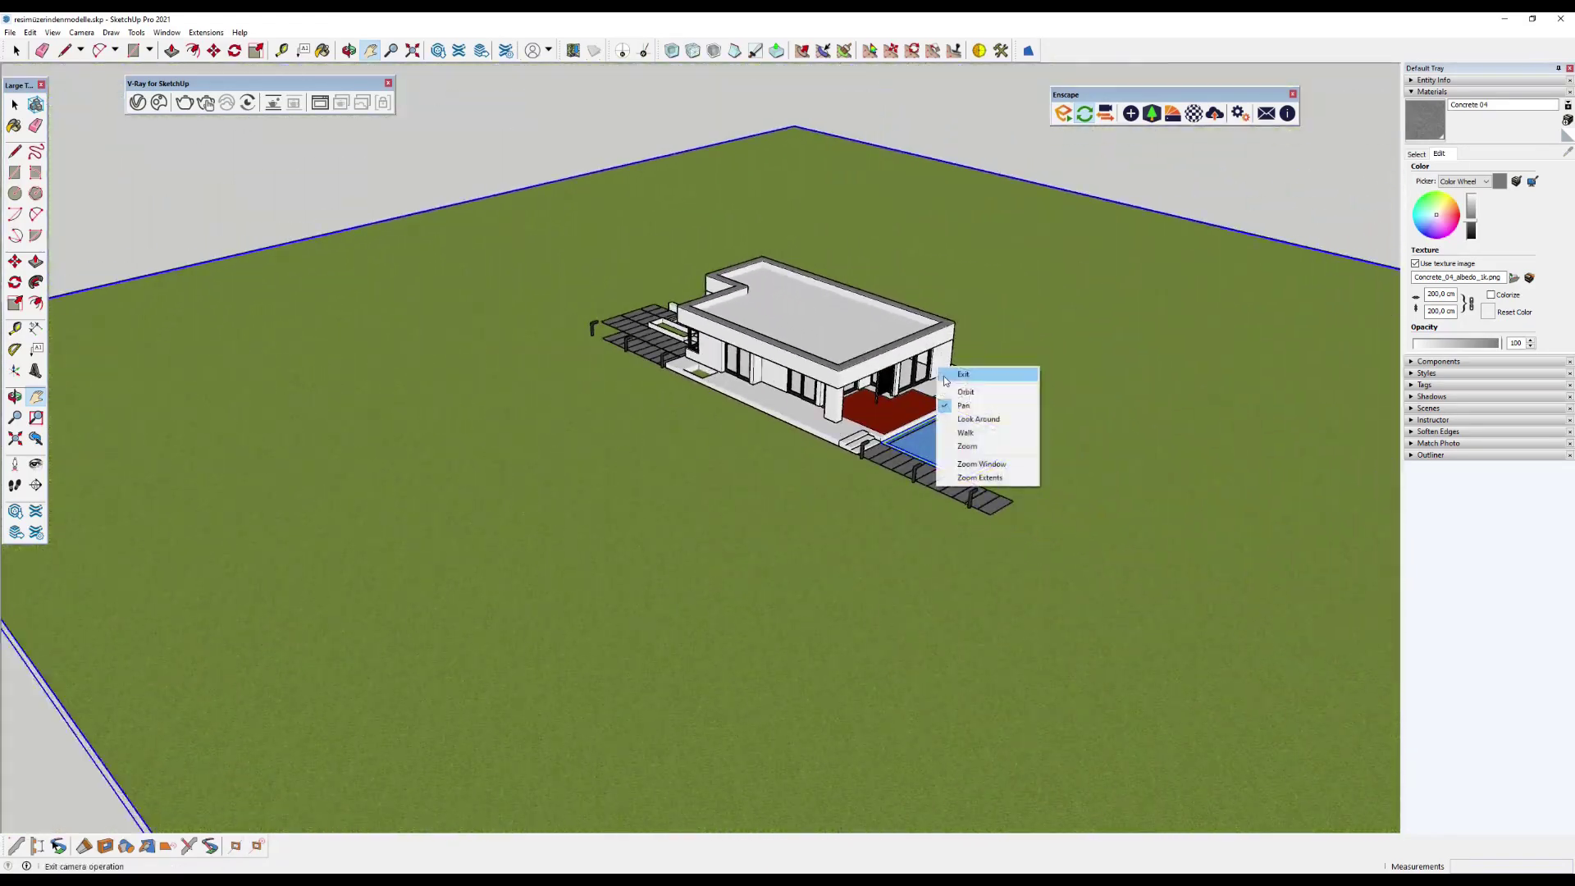
{"action": "left_click", "coordinate": [958, 366]}
{"action": "scroll", "coordinate": [849, 431], "scroll_direction": "up", "scroll_amount": 2}
{"action": "scroll", "coordinate": [844, 434], "scroll_direction": "up", "scroll_amount": 1}
{"action": "scroll", "coordinate": [838, 442], "scroll_direction": "up", "scroll_amount": 1}
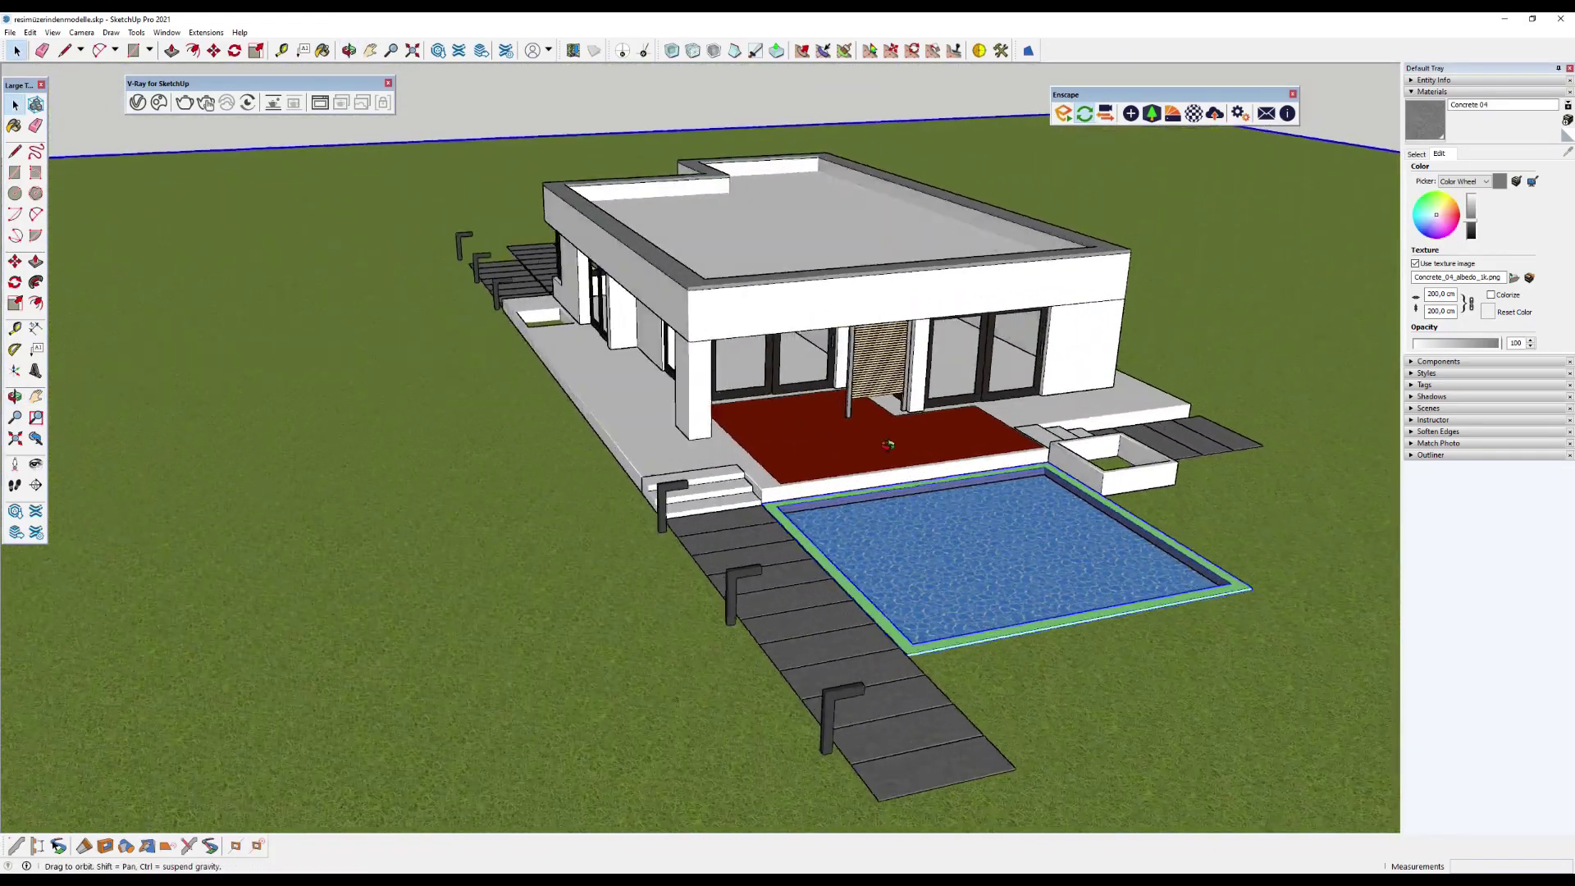
{"action": "scroll", "coordinate": [835, 450], "scroll_direction": "up", "scroll_amount": 1}
{"action": "middle_click_drag", "start_coordinate": [763, 395], "coordinate": [993, 365]}
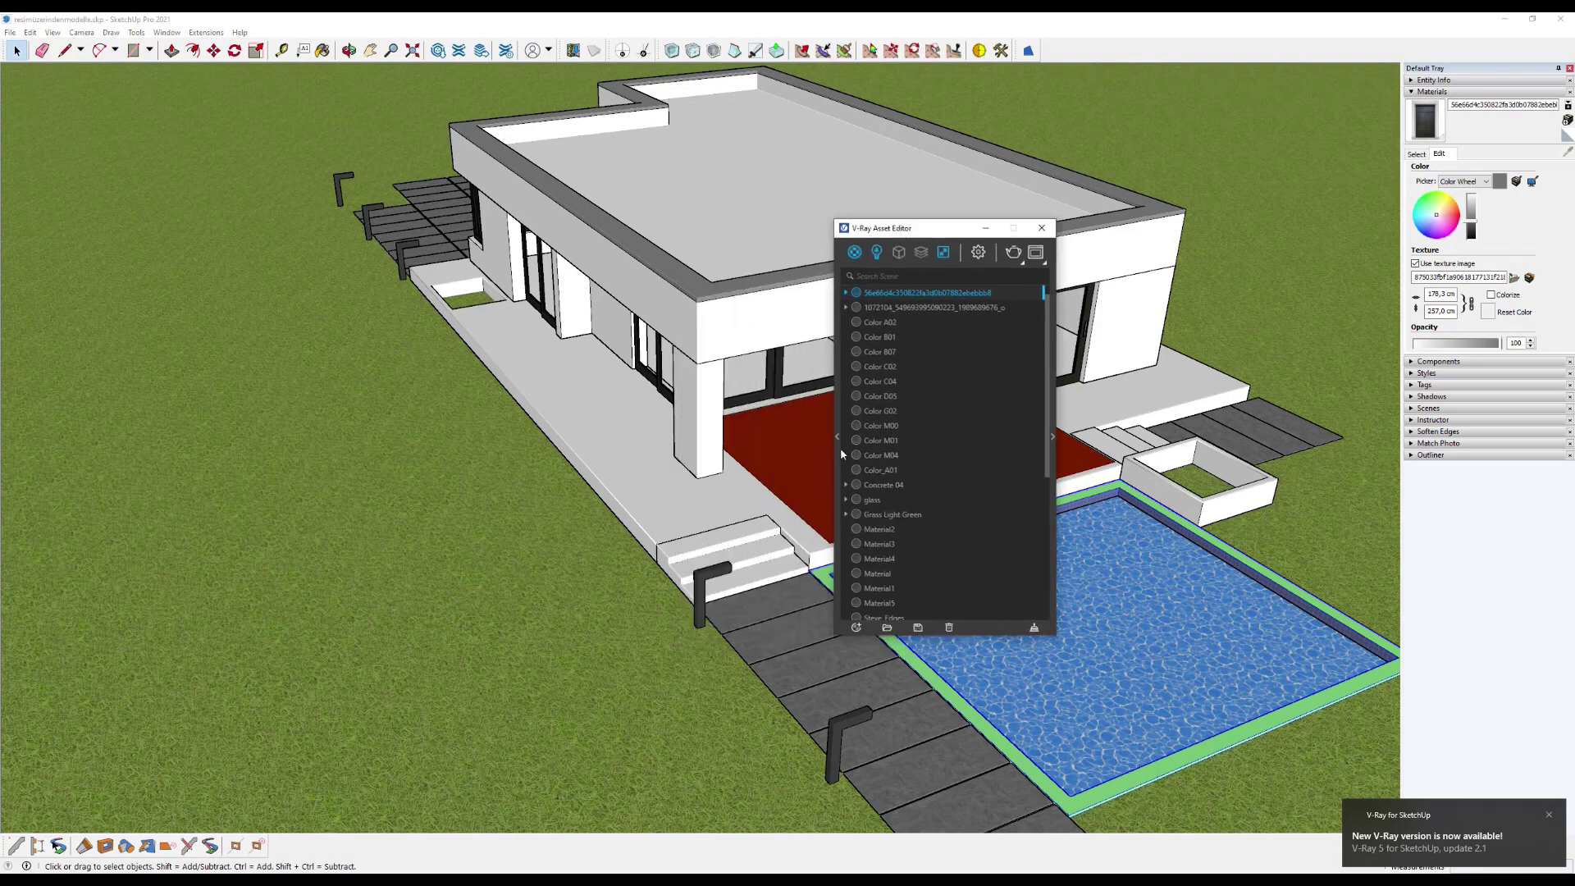
Add Concrete Flooring H01 from the V-Ray library's Concrete category to the scene materials.
{"action": "left_click", "coordinate": [838, 436]}
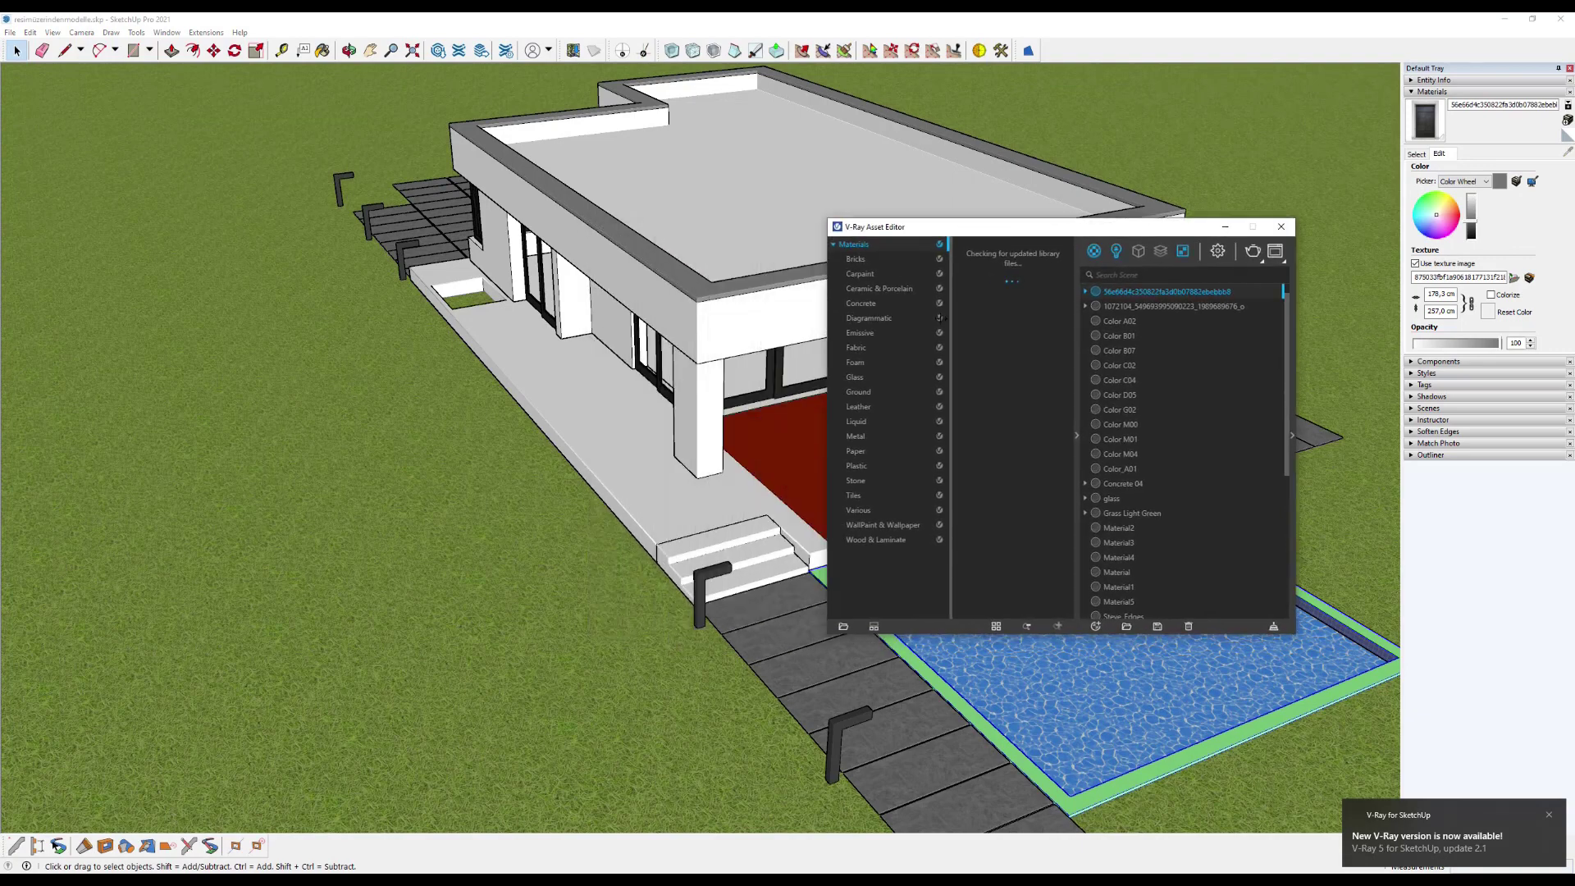
{"action": "left_click", "coordinate": [854, 305]}
{"action": "scroll", "coordinate": [1070, 328], "scroll_direction": "down", "scroll_amount": 3}
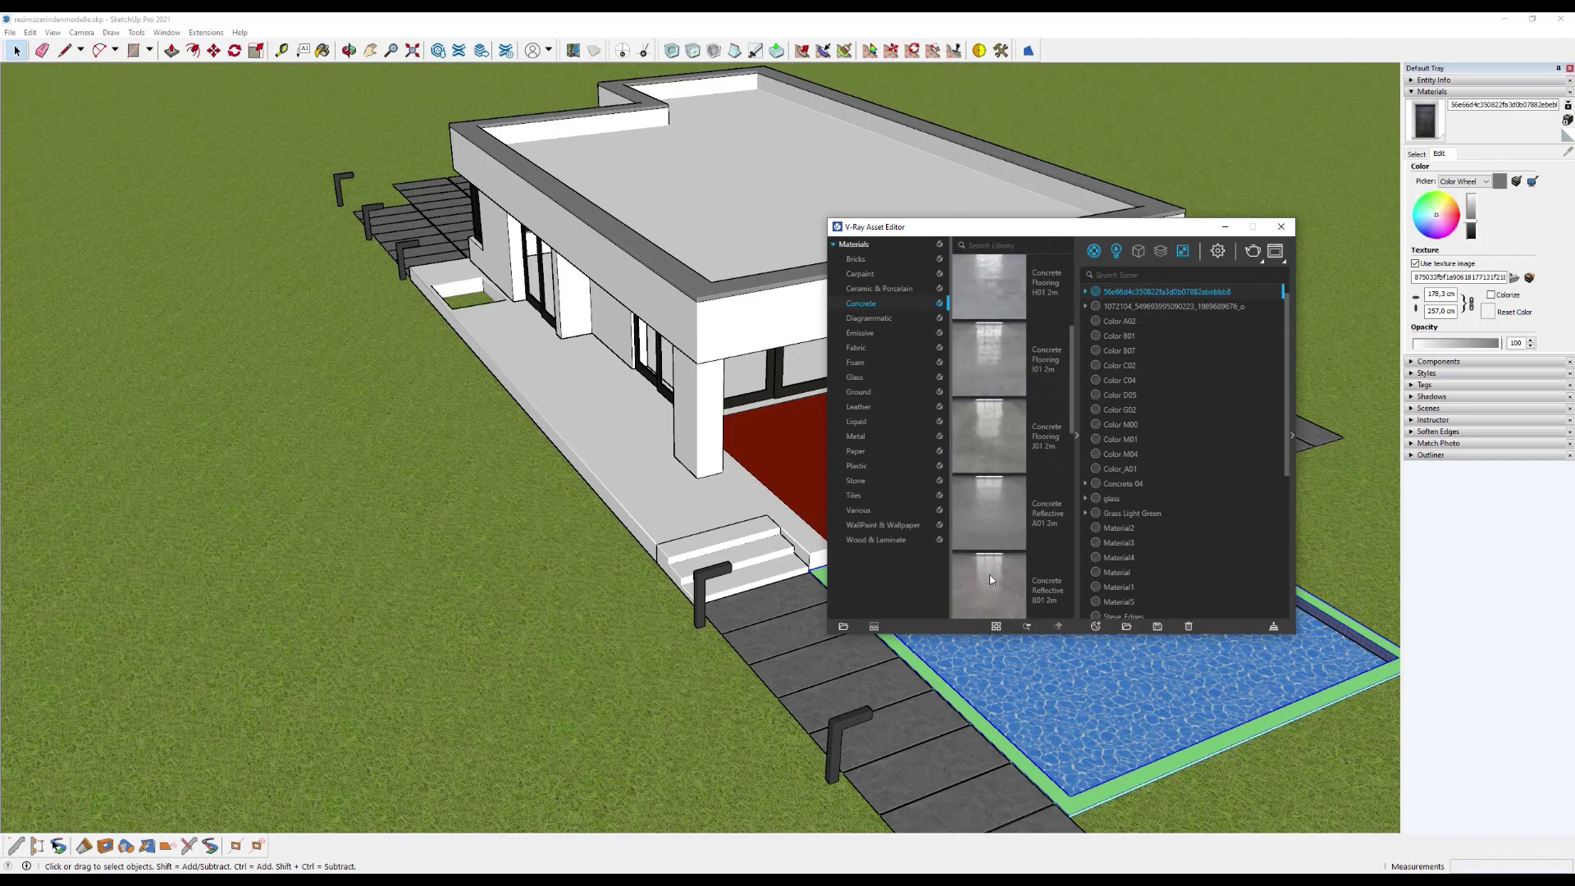
{"action": "scroll", "coordinate": [1034, 328], "scroll_direction": "up", "scroll_amount": 1}
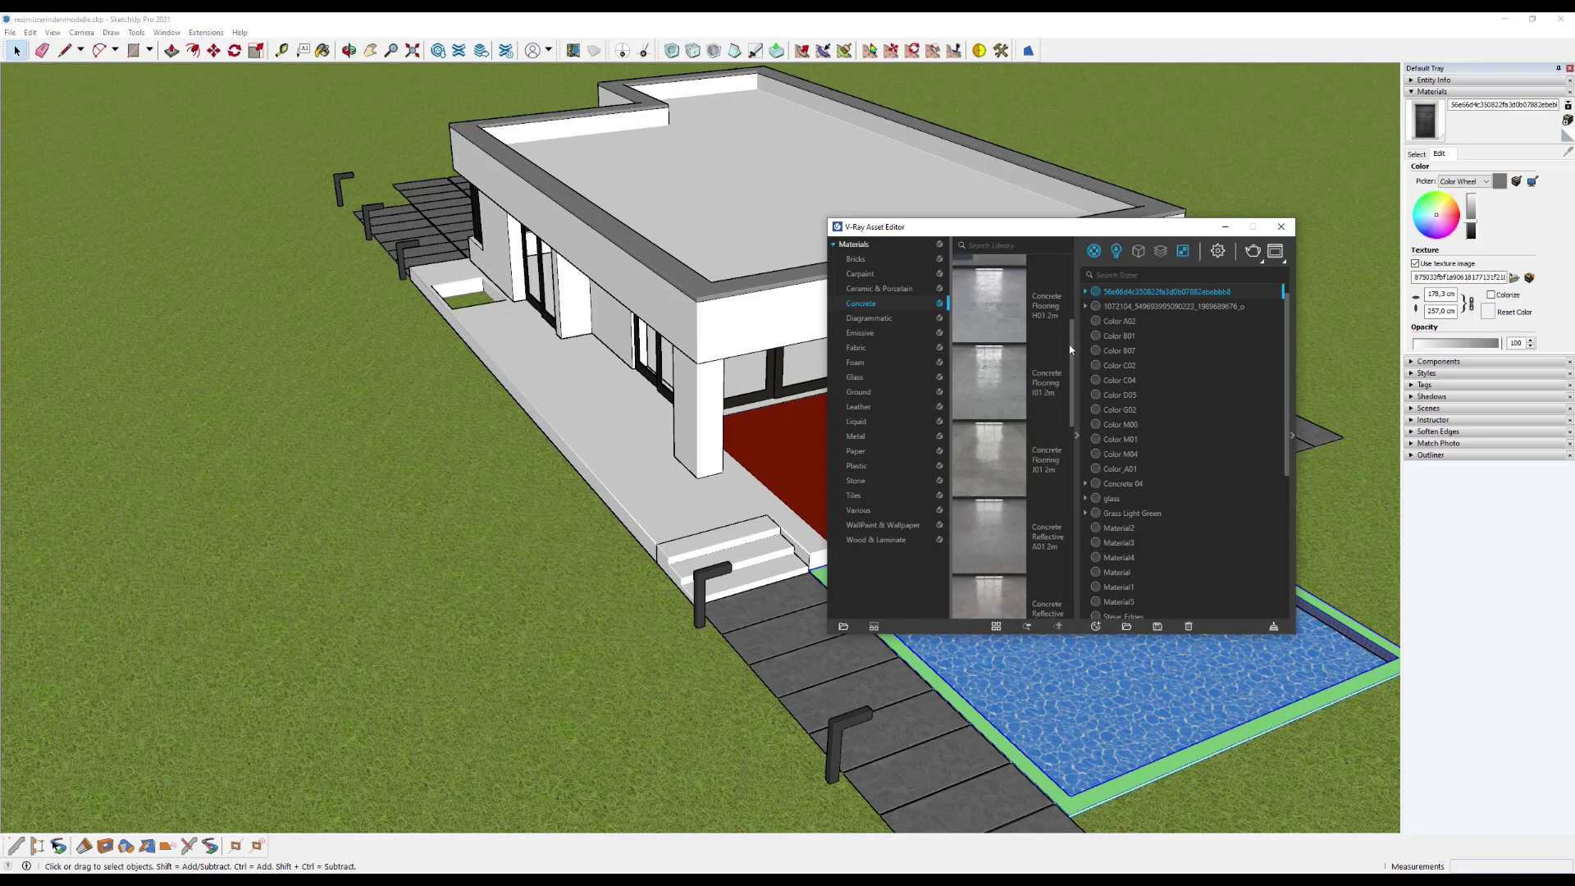
{"action": "left_click", "coordinate": [992, 317]}
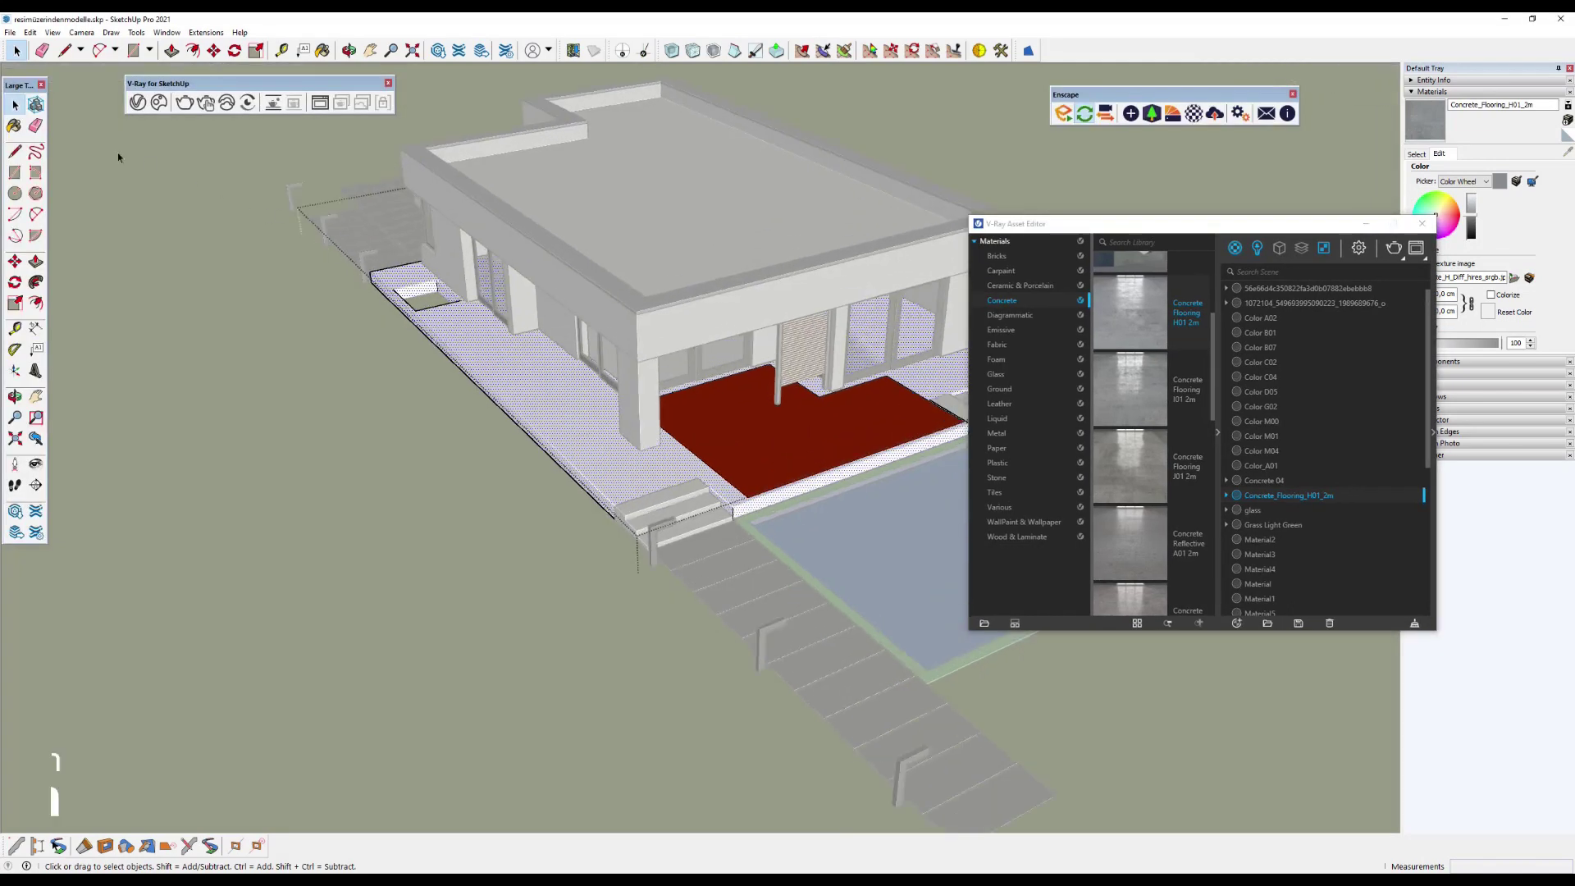
Paint the walkway floor with Concrete Flooring H01 and scale its texture to 400 cm.
{"action": "key", "text": "b"}
{"action": "left_click", "coordinate": [554, 394]}
{"action": "scroll", "coordinate": [624, 482], "scroll_direction": "up", "scroll_amount": 5}
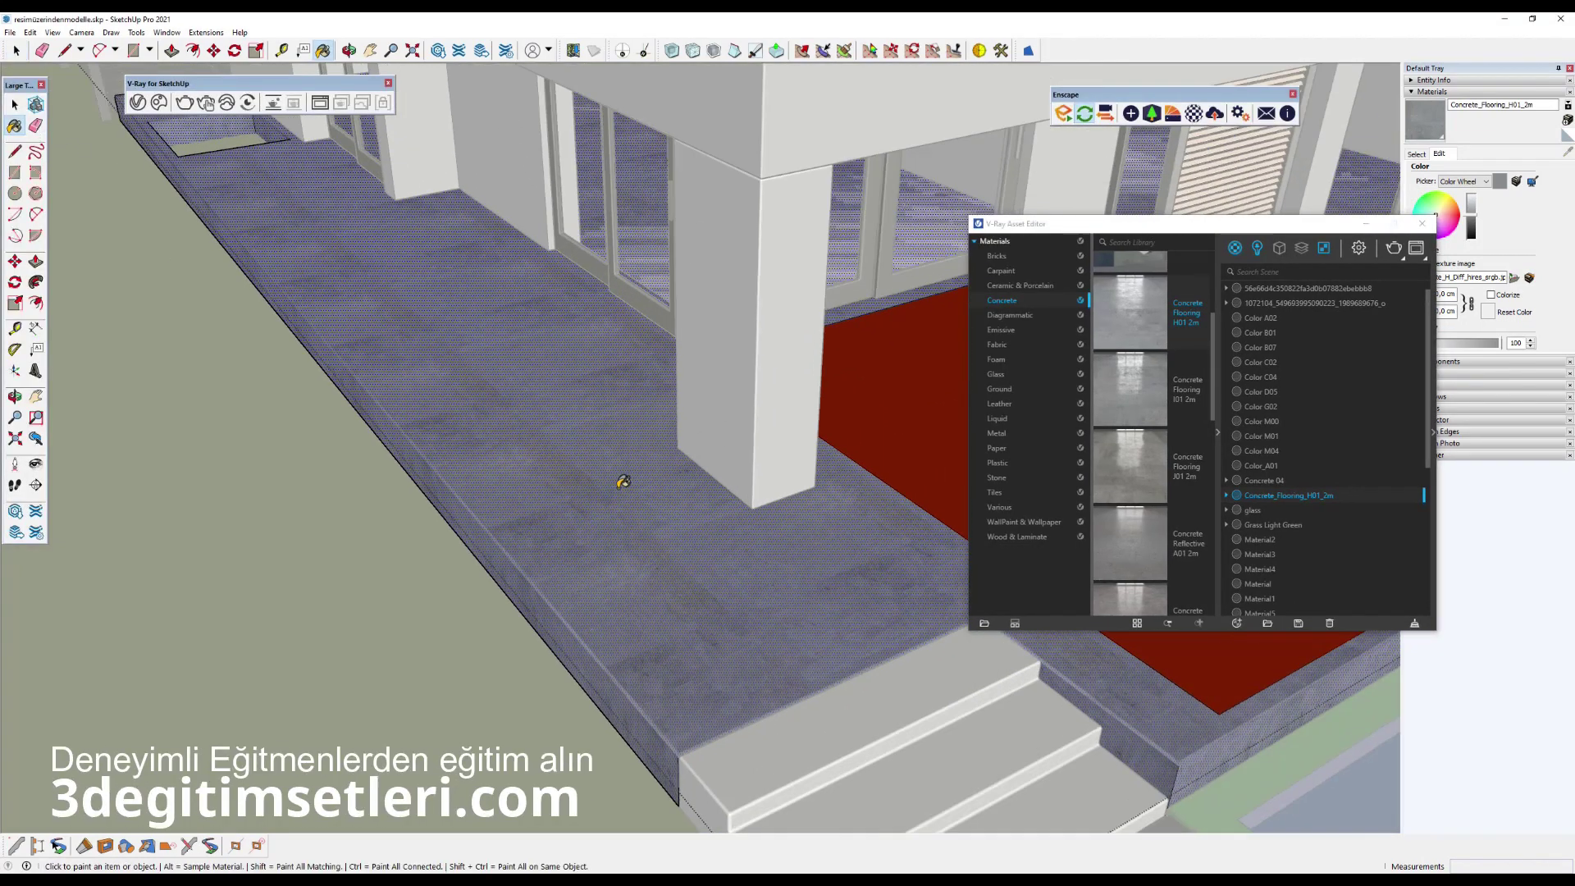
{"action": "scroll", "coordinate": [571, 507], "scroll_direction": "up", "scroll_amount": 2}
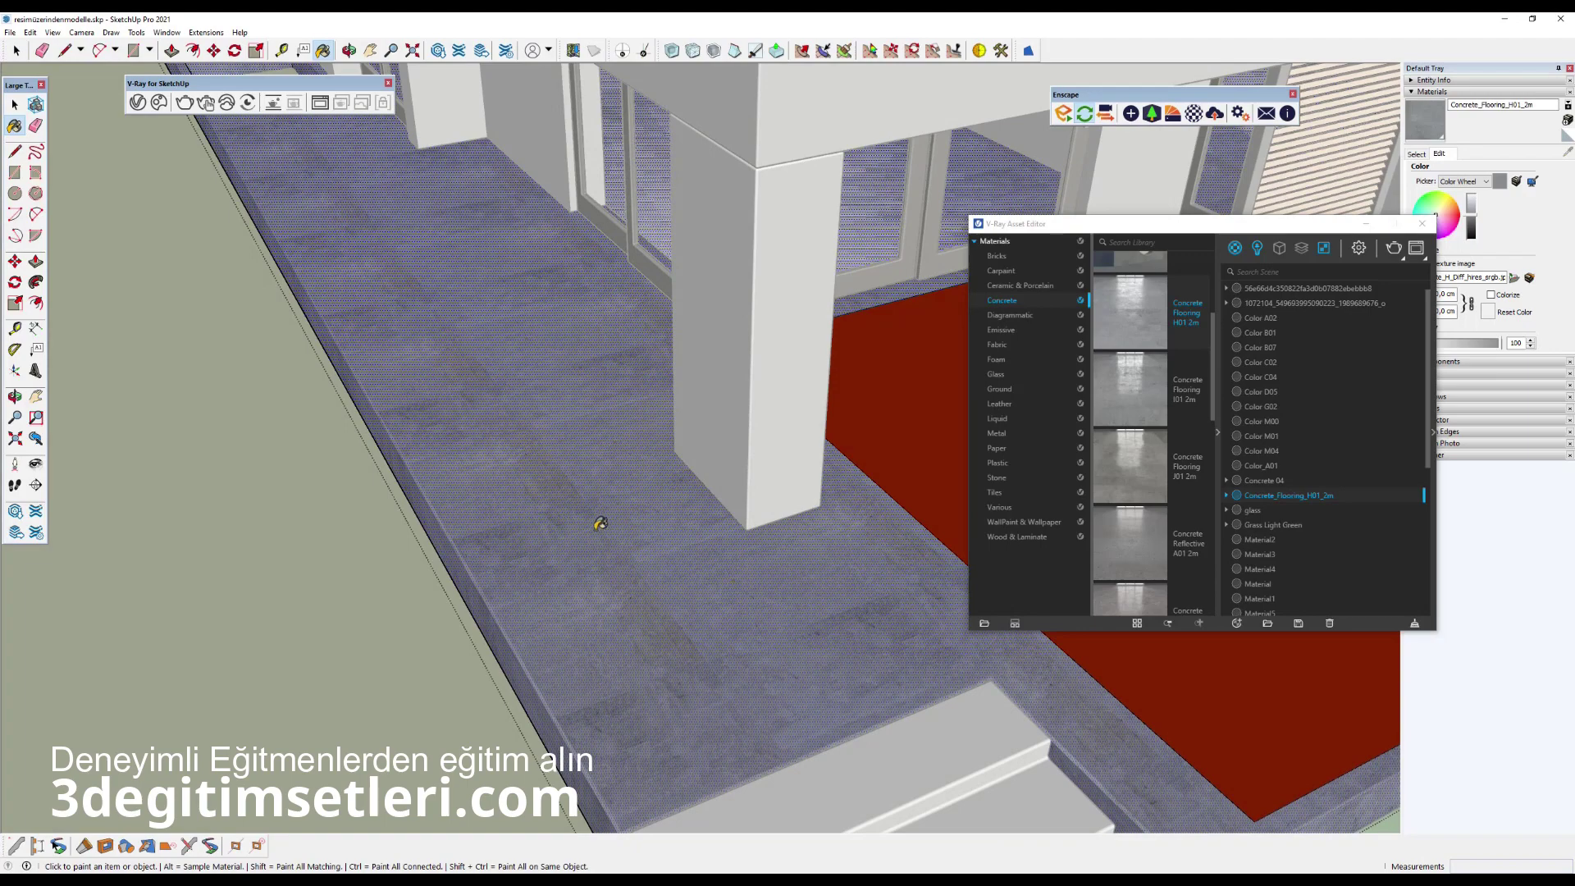
{"action": "scroll", "coordinate": [668, 476], "scroll_direction": "down", "scroll_amount": 1}
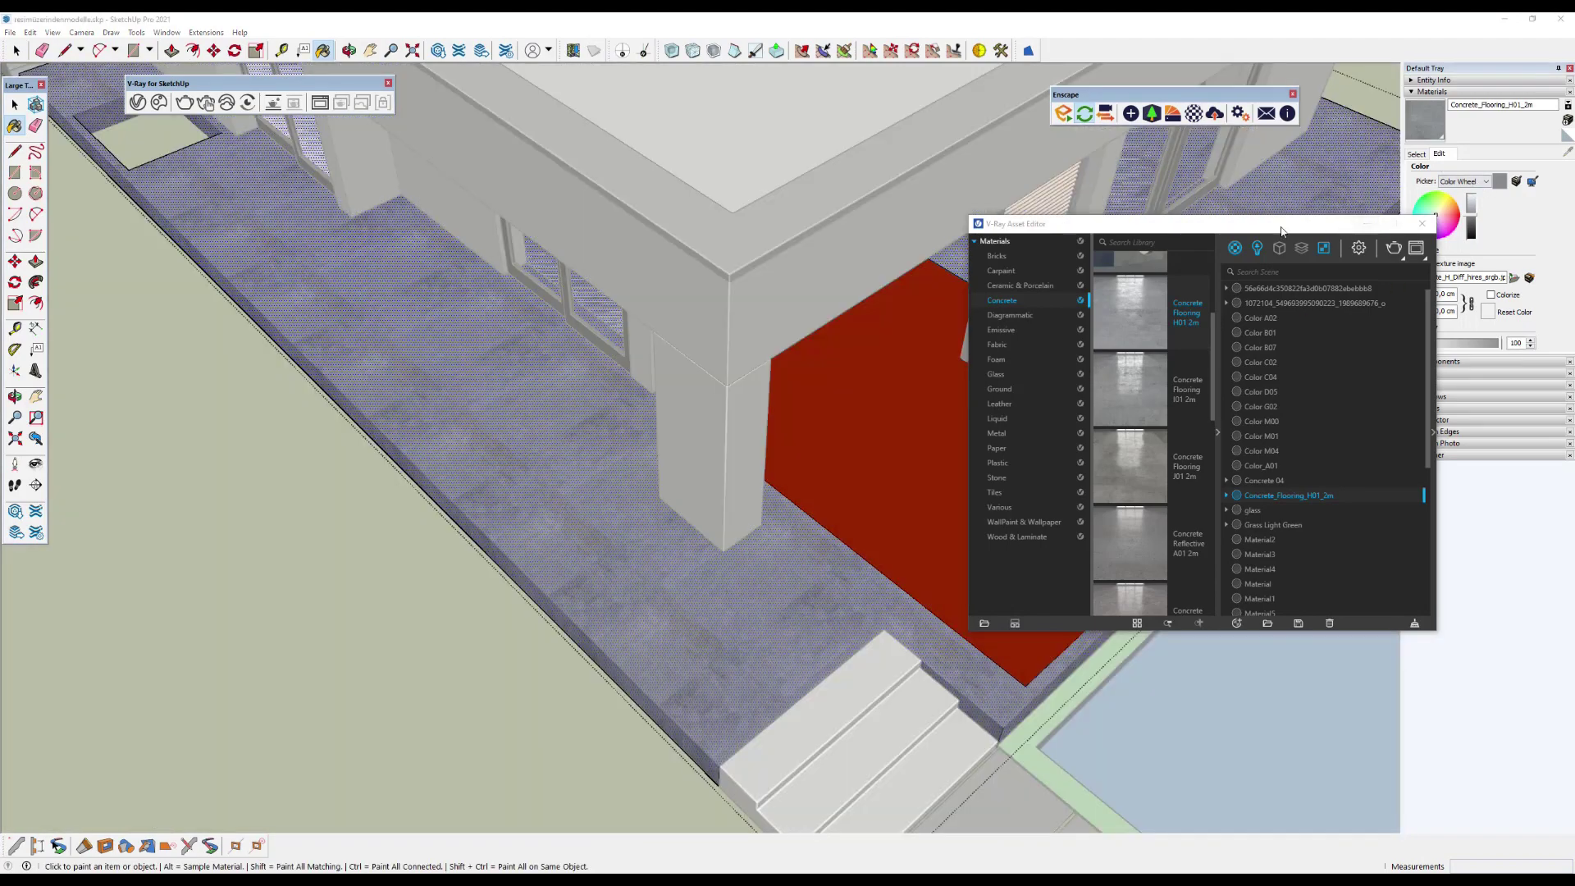
{"action": "left_click_drag", "start_coordinate": [1365, 223], "coordinate": [1223, 190]}
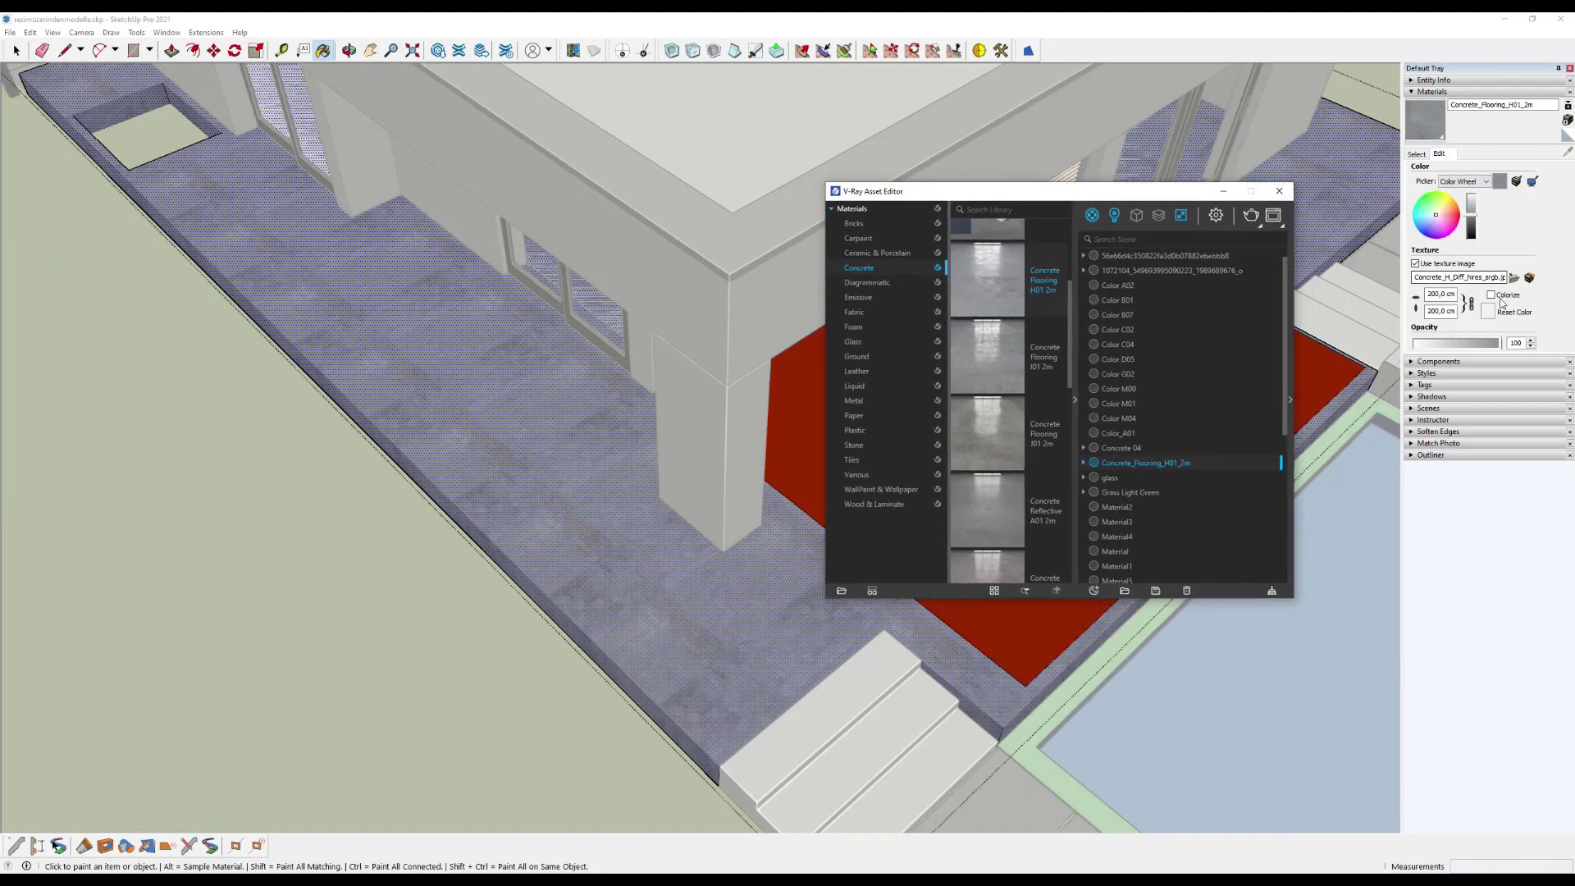
{"action": "left_click", "coordinate": [642, 566]}
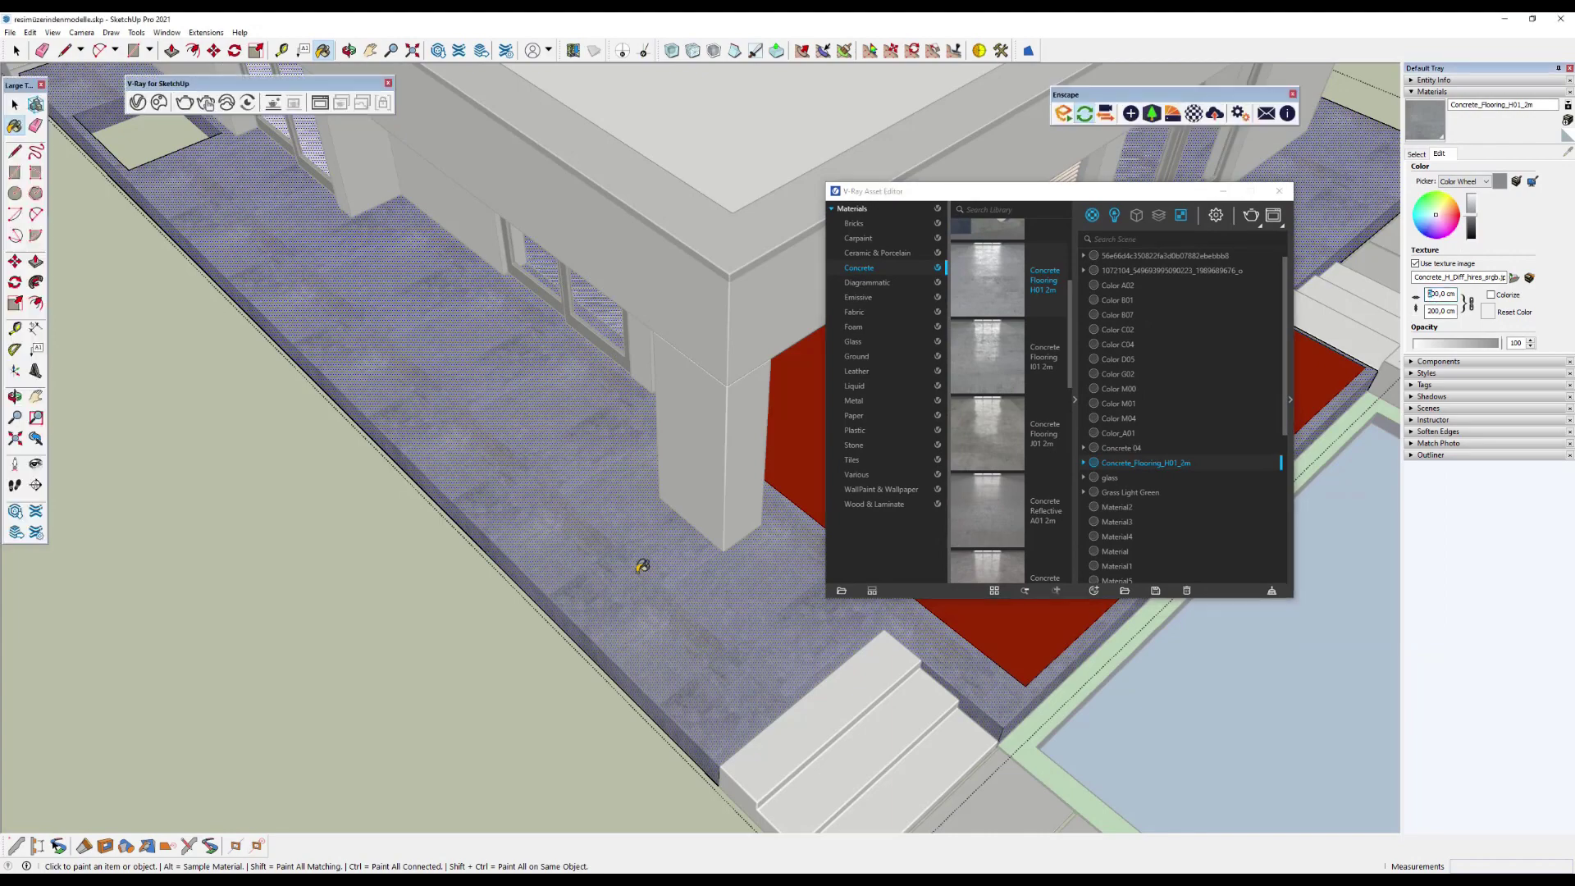
{"action": "type", "text": "4"}
{"action": "key", "text": "Return"}
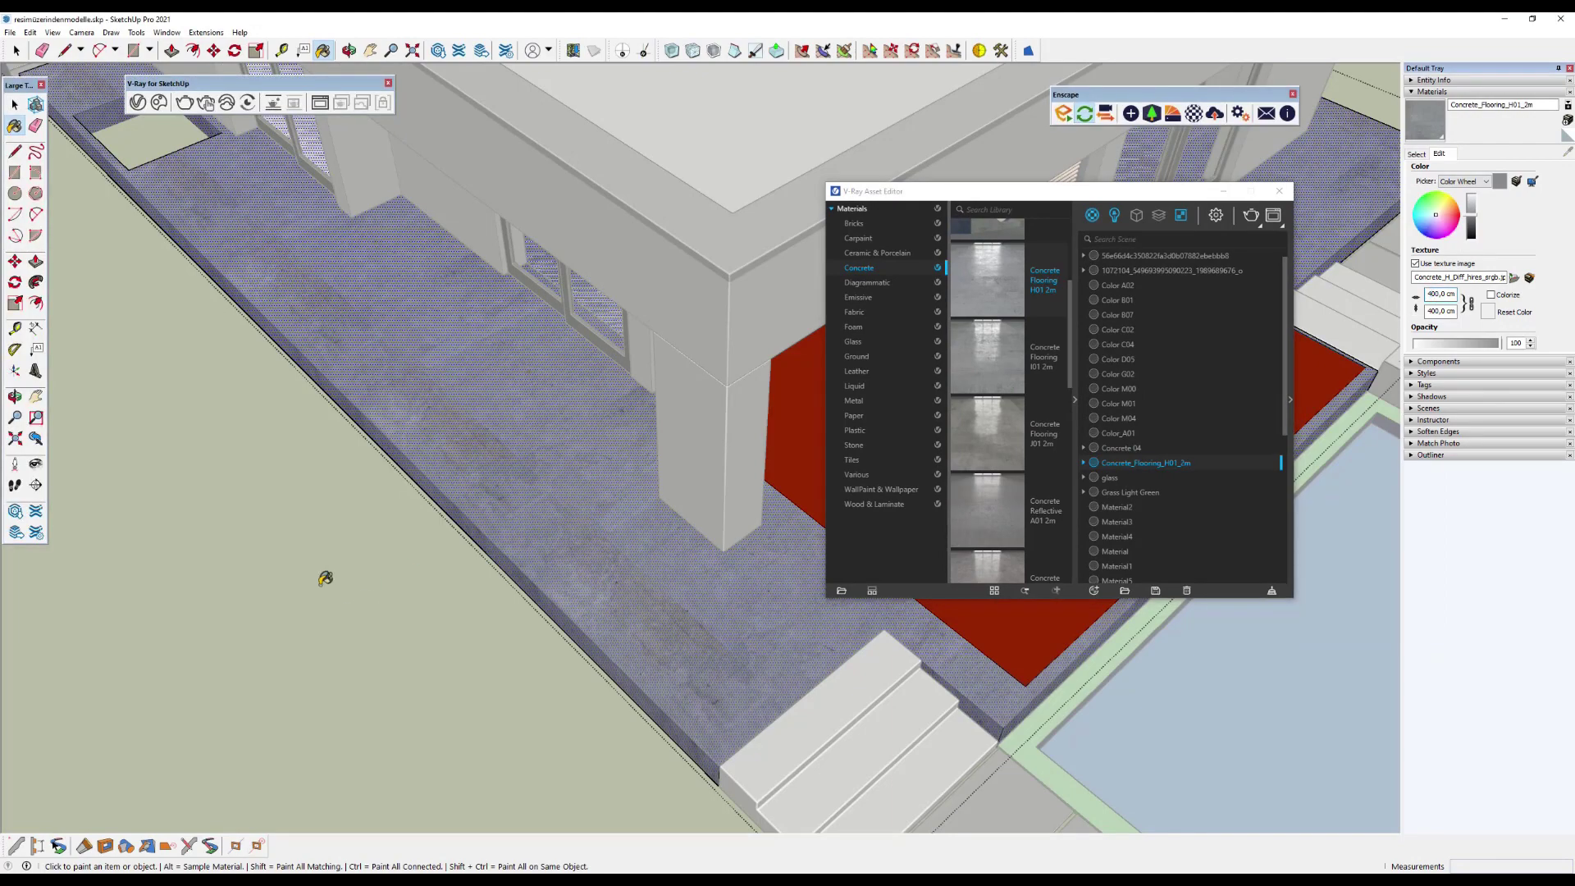
Orbit and zoom to view the newly textured walkway from other angles.
{"action": "scroll", "coordinate": [493, 422], "scroll_direction": "down", "scroll_amount": 3}
{"action": "middle_click_drag", "start_coordinate": [492, 422], "coordinate": [783, 399]}
{"action": "scroll", "coordinate": [782, 398], "scroll_direction": "up", "scroll_amount": 3}
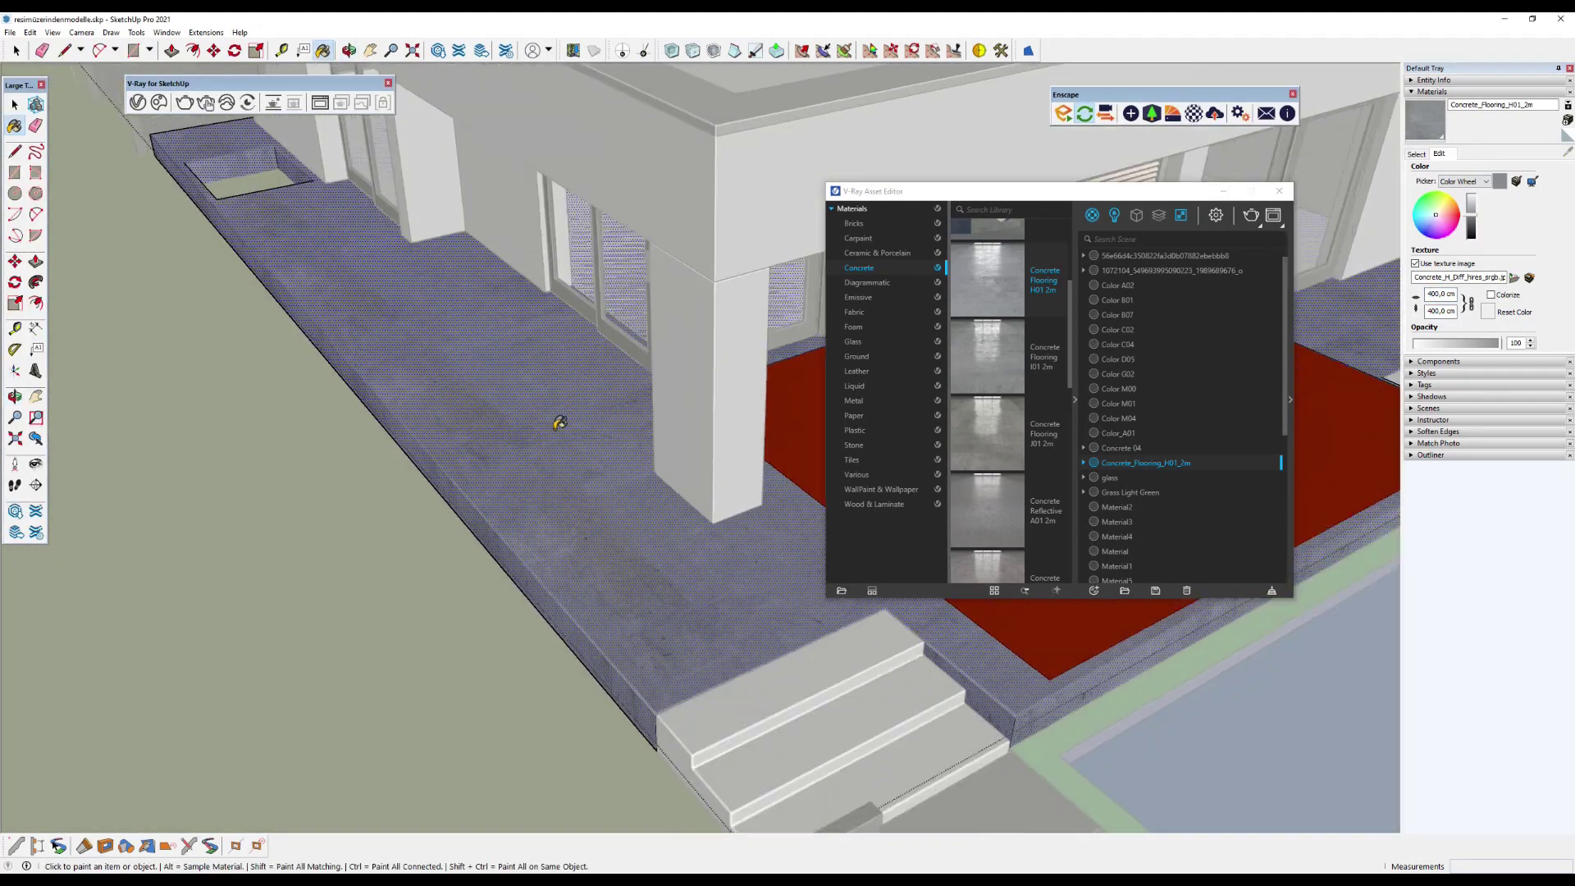
{"action": "scroll", "coordinate": [787, 691], "scroll_direction": "up", "scroll_amount": 2}
{"action": "scroll", "coordinate": [630, 502], "scroll_direction": "down", "scroll_amount": 3}
{"action": "scroll", "coordinate": [633, 580], "scroll_direction": "down", "scroll_amount": 3}
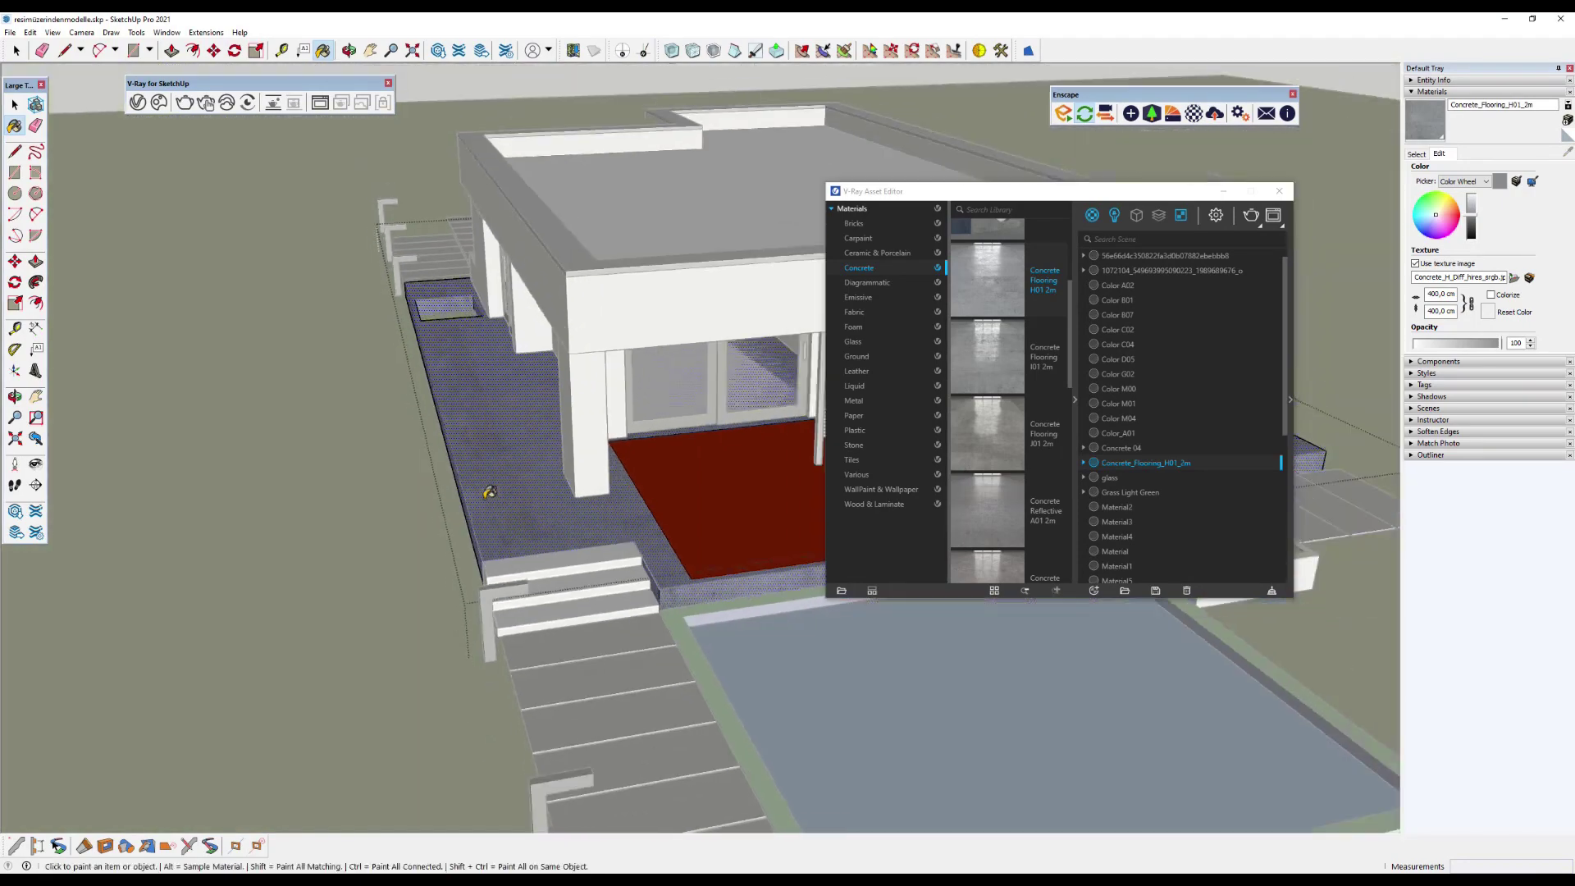
{"action": "scroll", "coordinate": [485, 474], "scroll_direction": "down", "scroll_amount": 2}
{"action": "scroll", "coordinate": [107, 205], "scroll_direction": "up", "scroll_amount": 2}
{"action": "key", "text": "space"}
{"action": "scroll", "coordinate": [492, 410], "scroll_direction": "up", "scroll_amount": 2}
{"action": "scroll", "coordinate": [609, 587], "scroll_direction": "up", "scroll_amount": 3}
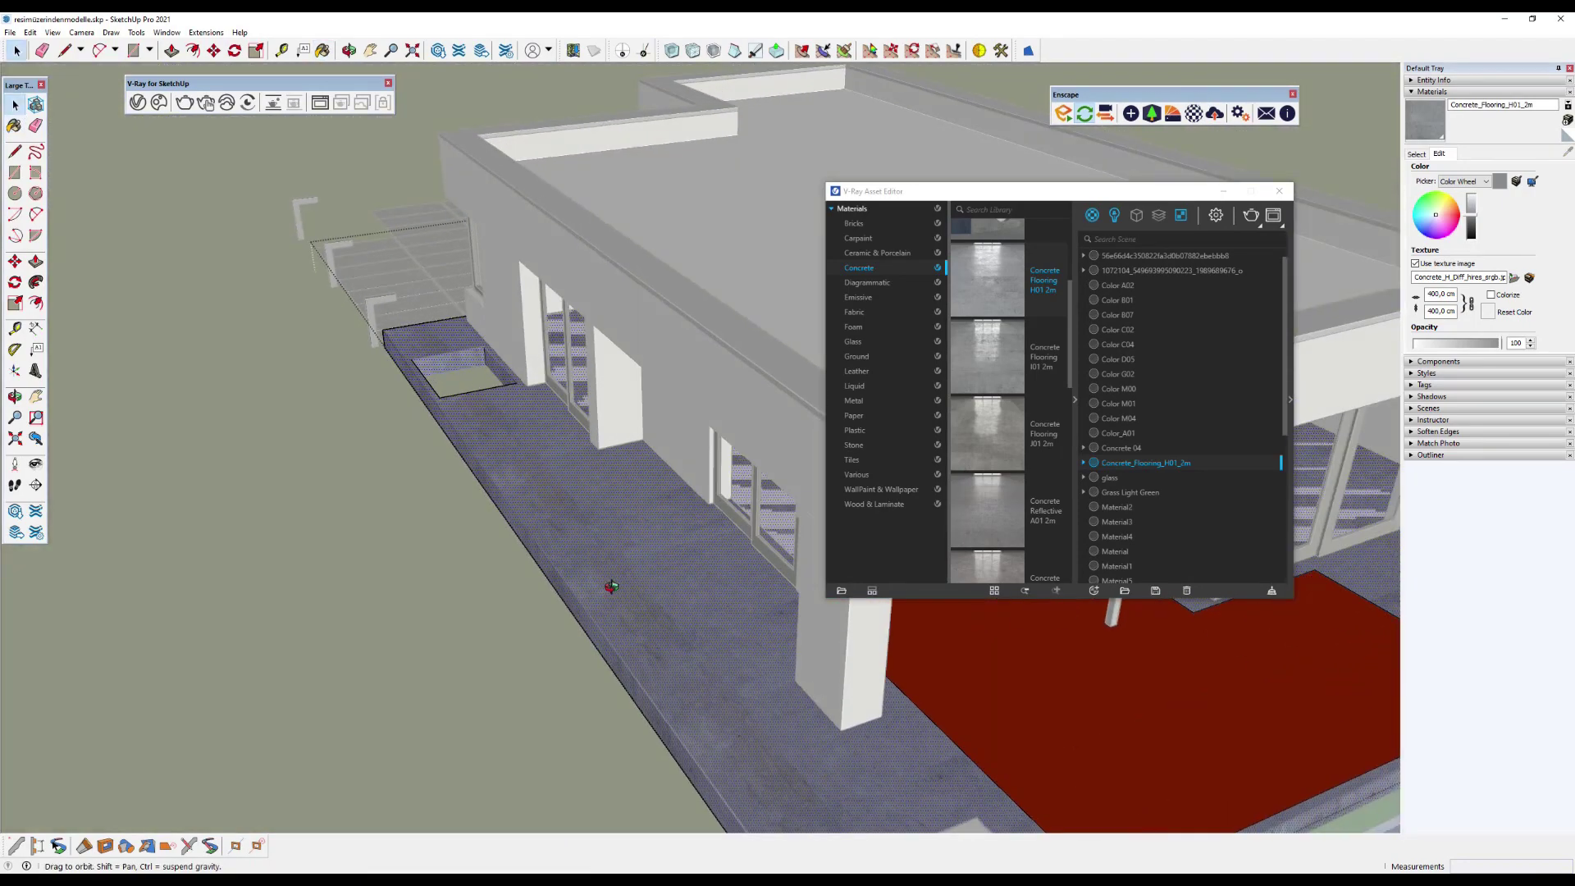
{"action": "scroll", "coordinate": [521, 479], "scroll_direction": "up", "scroll_amount": 2}
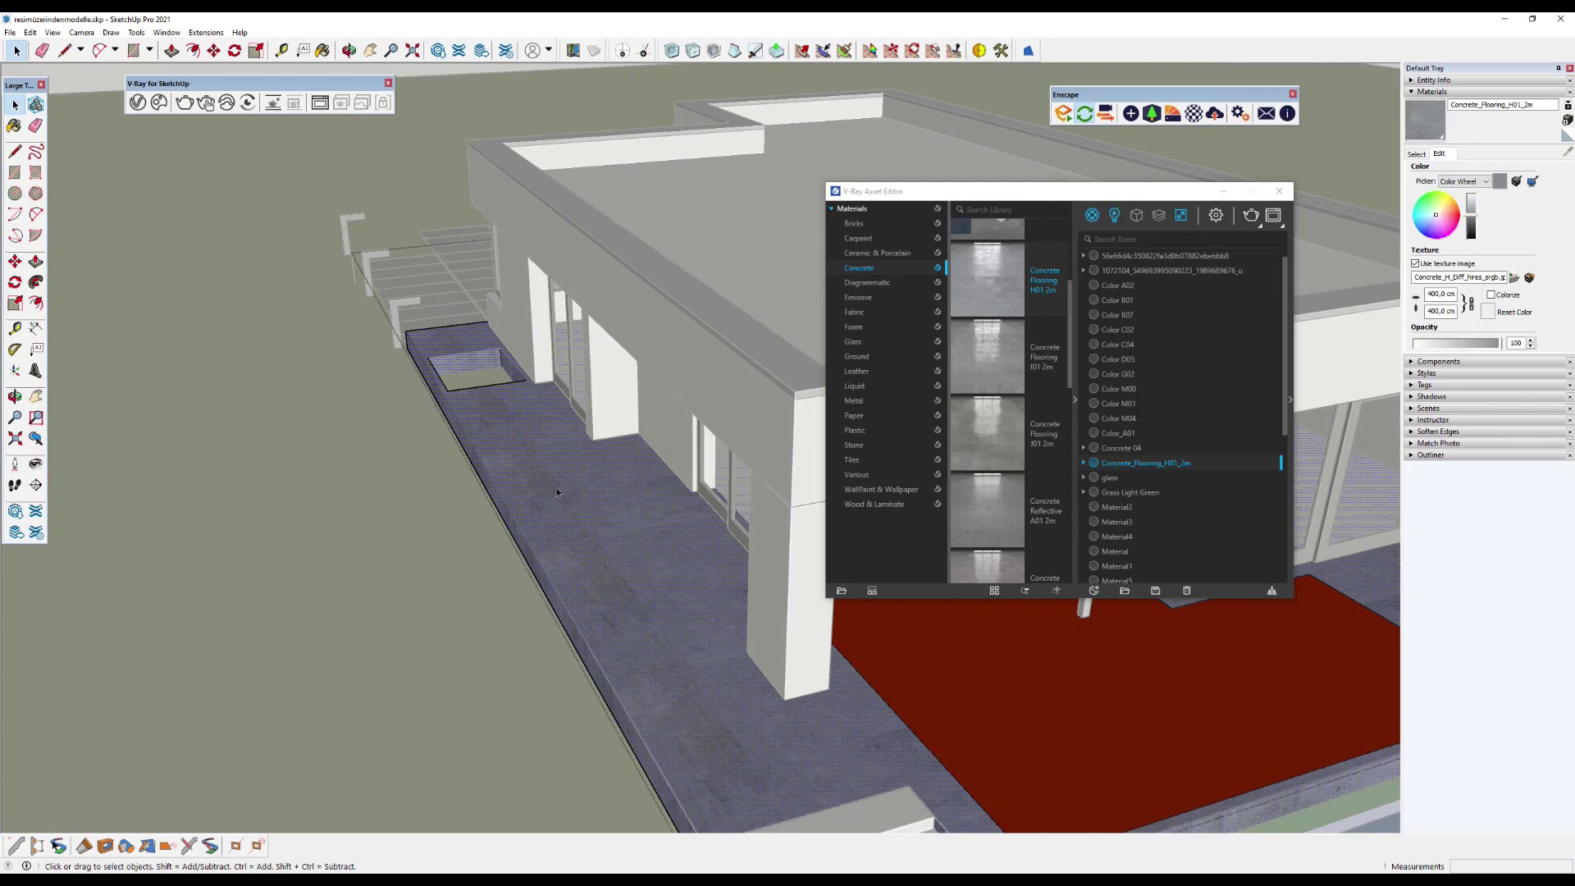
{"action": "right_click", "coordinate": [565, 482]}
{"action": "left_click", "coordinate": [540, 452]}
{"action": "scroll", "coordinate": [539, 452], "scroll_direction": "down", "scroll_amount": 4}
{"action": "scroll", "coordinate": [365, 314], "scroll_direction": "up", "scroll_amount": 3}
Show hidden geometry and shift the concrete texture's position across the walkway.
{"action": "left_click", "coordinate": [53, 32]}
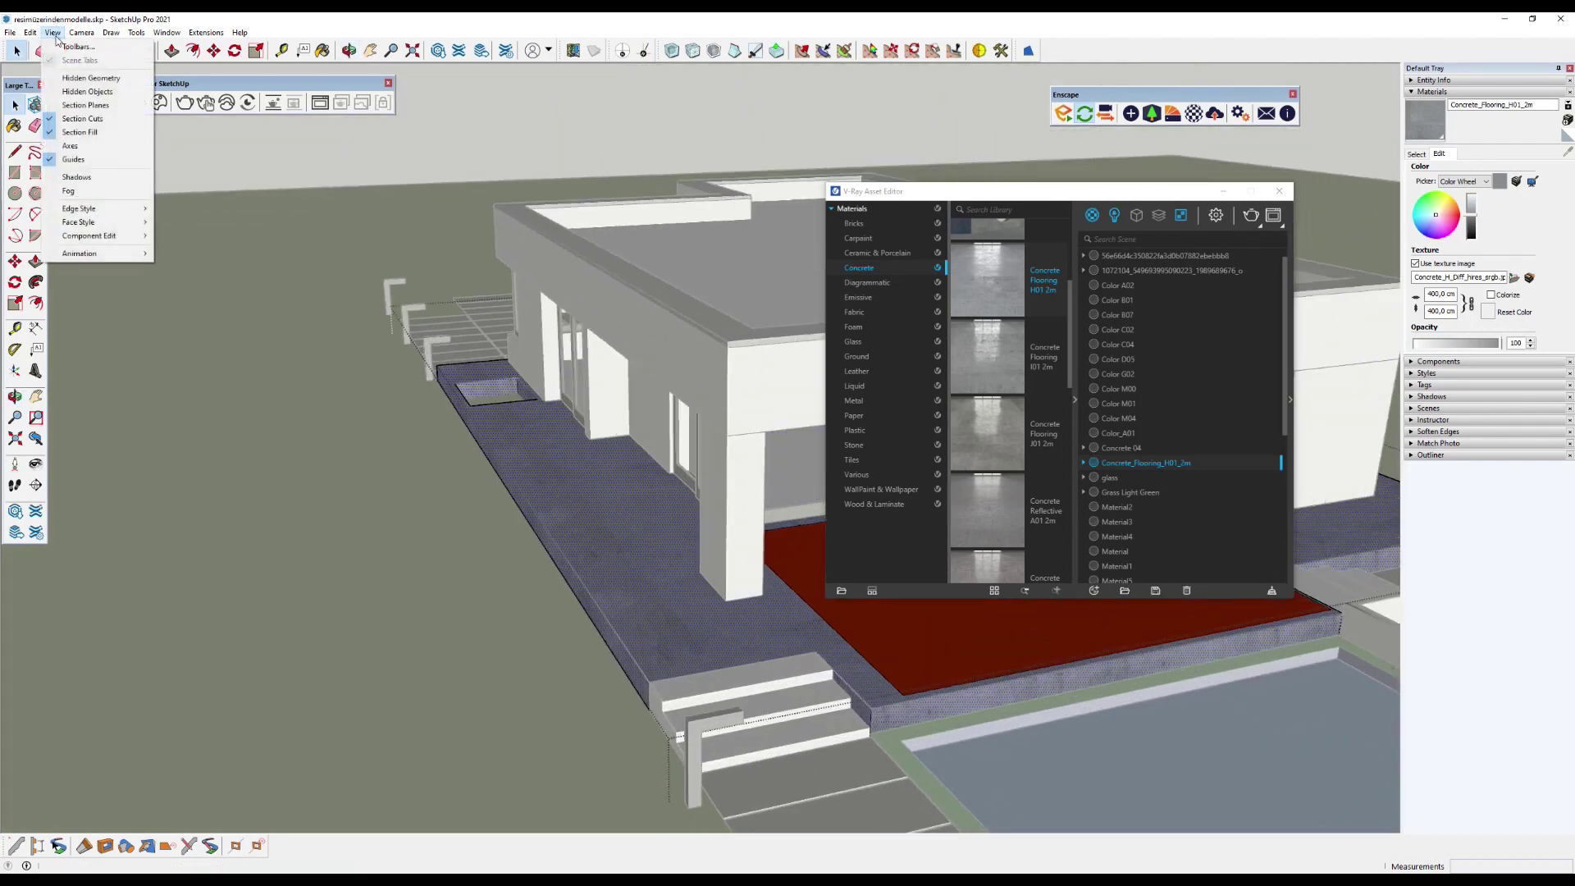
{"action": "left_click", "coordinate": [90, 79]}
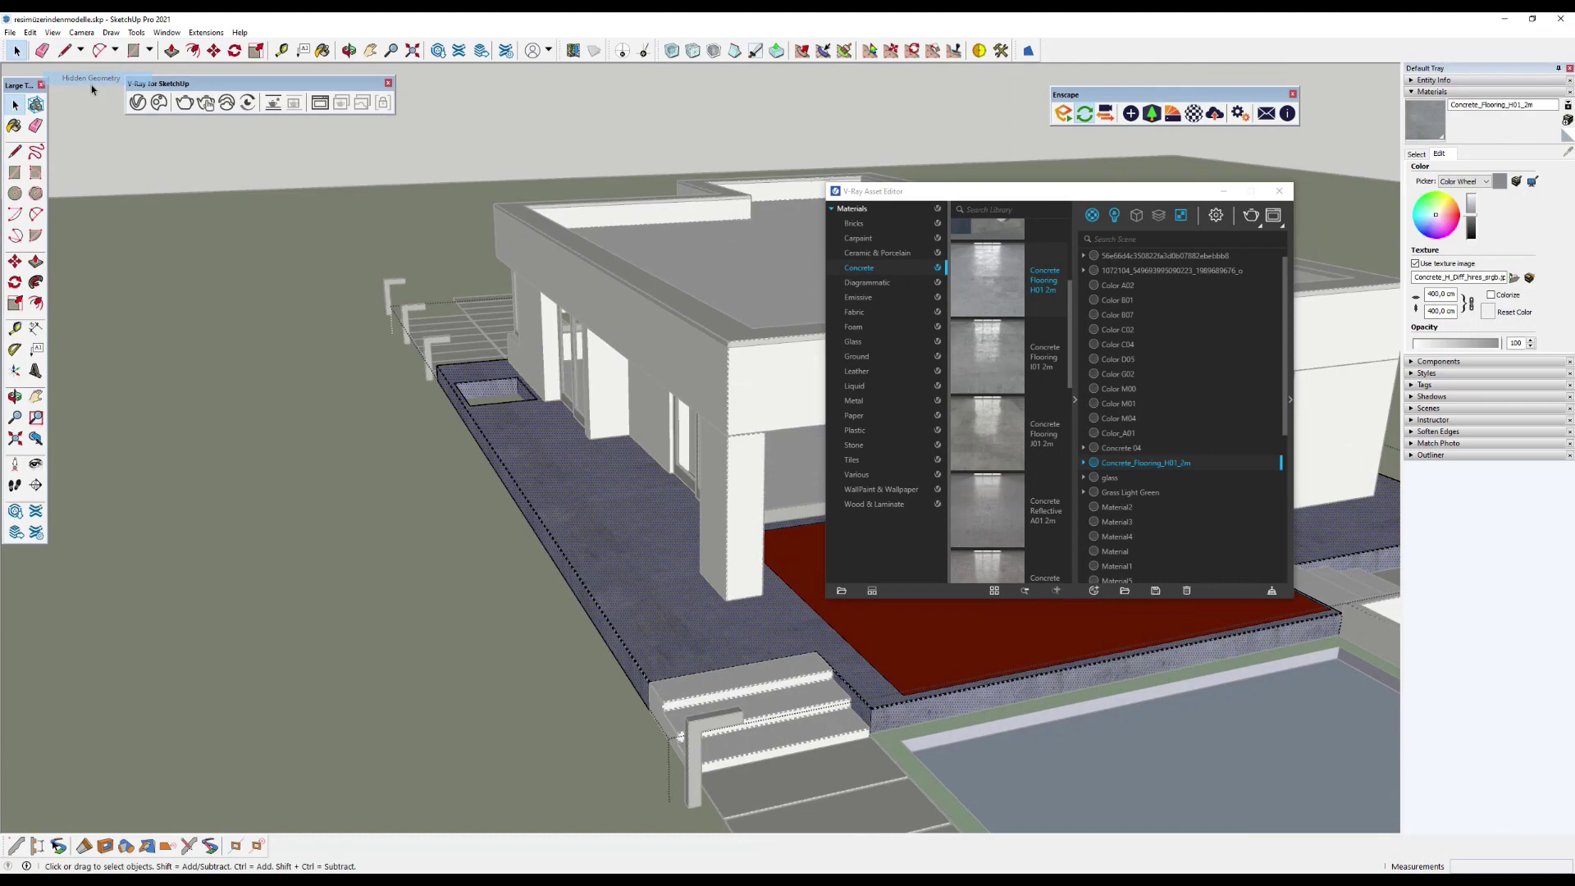
{"action": "right_click", "coordinate": [595, 488]}
{"action": "left_click", "coordinate": [746, 644]}
{"action": "scroll", "coordinate": [587, 639], "scroll_direction": "up", "scroll_amount": 3}
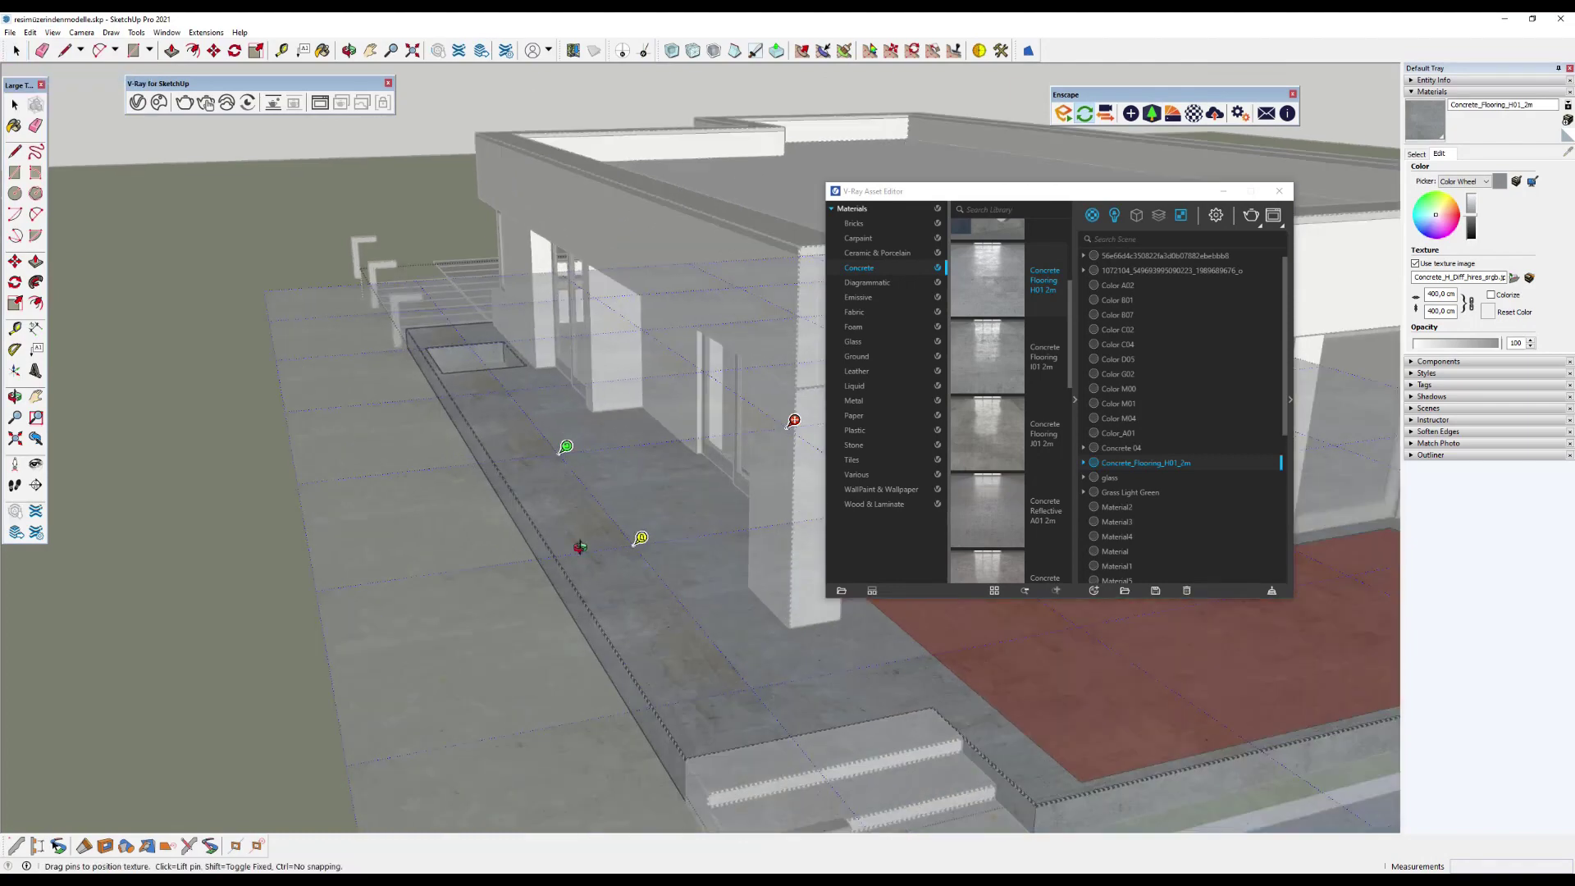
{"action": "scroll", "coordinate": [632, 546], "scroll_direction": "up", "scroll_amount": 3}
{"action": "left_click_drag", "start_coordinate": [625, 542], "coordinate": [606, 551]}
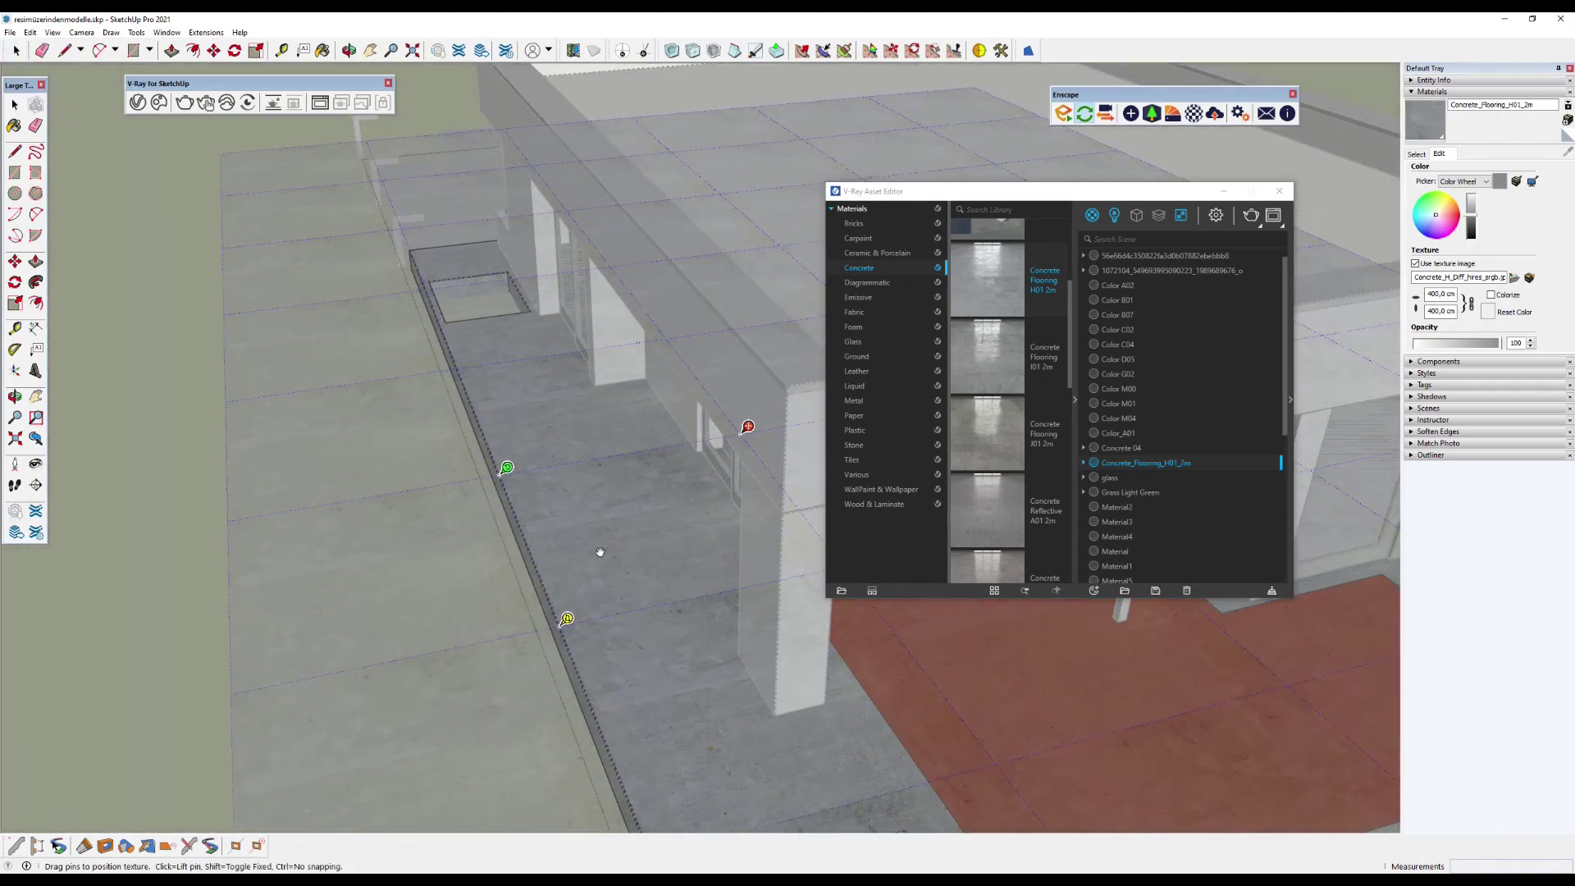
{"action": "right_click", "coordinate": [600, 551]}
{"action": "left_click", "coordinate": [644, 490]}
{"action": "scroll", "coordinate": [644, 490], "scroll_direction": "down", "scroll_amount": 5}
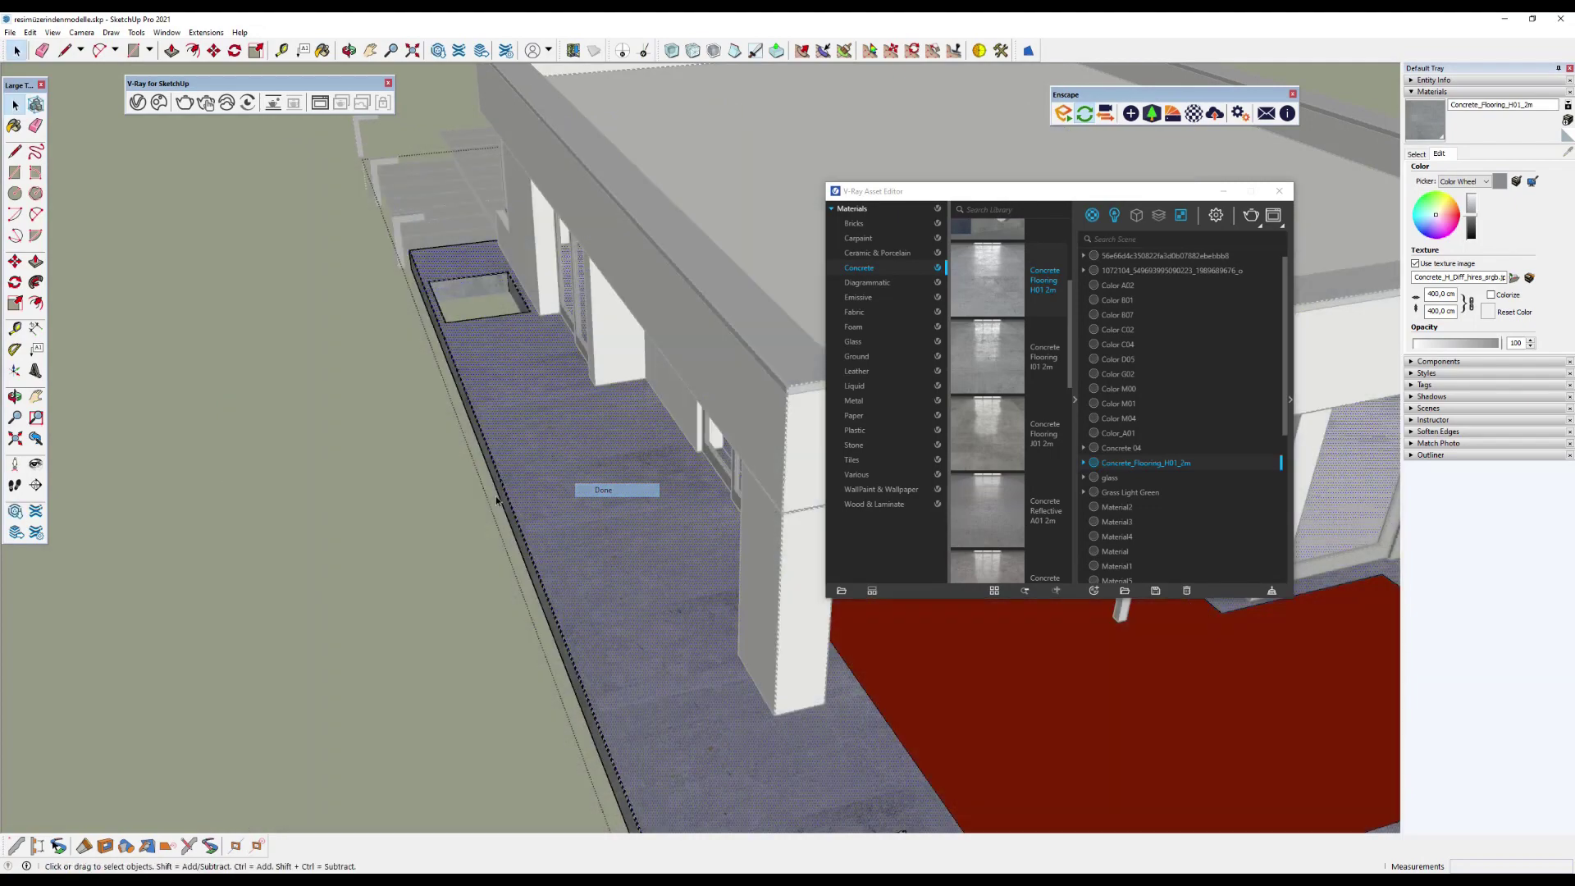
Orbit around the house to inspect the walkway down to the front steps beside the pool.
{"action": "mouse_move", "coordinate": [697, 460]}
{"action": "middle_mouse_down"}
{"action": "mouse_move", "coordinate": [810, 401]}
{"action": "mouse_move", "coordinate": [656, 459]}
{"action": "middle_mouse_up"}
{"action": "scroll", "coordinate": [650, 457], "scroll_direction": "up", "scroll_amount": 5}
{"action": "scroll", "coordinate": [601, 505], "scroll_direction": "up", "scroll_amount": 3}
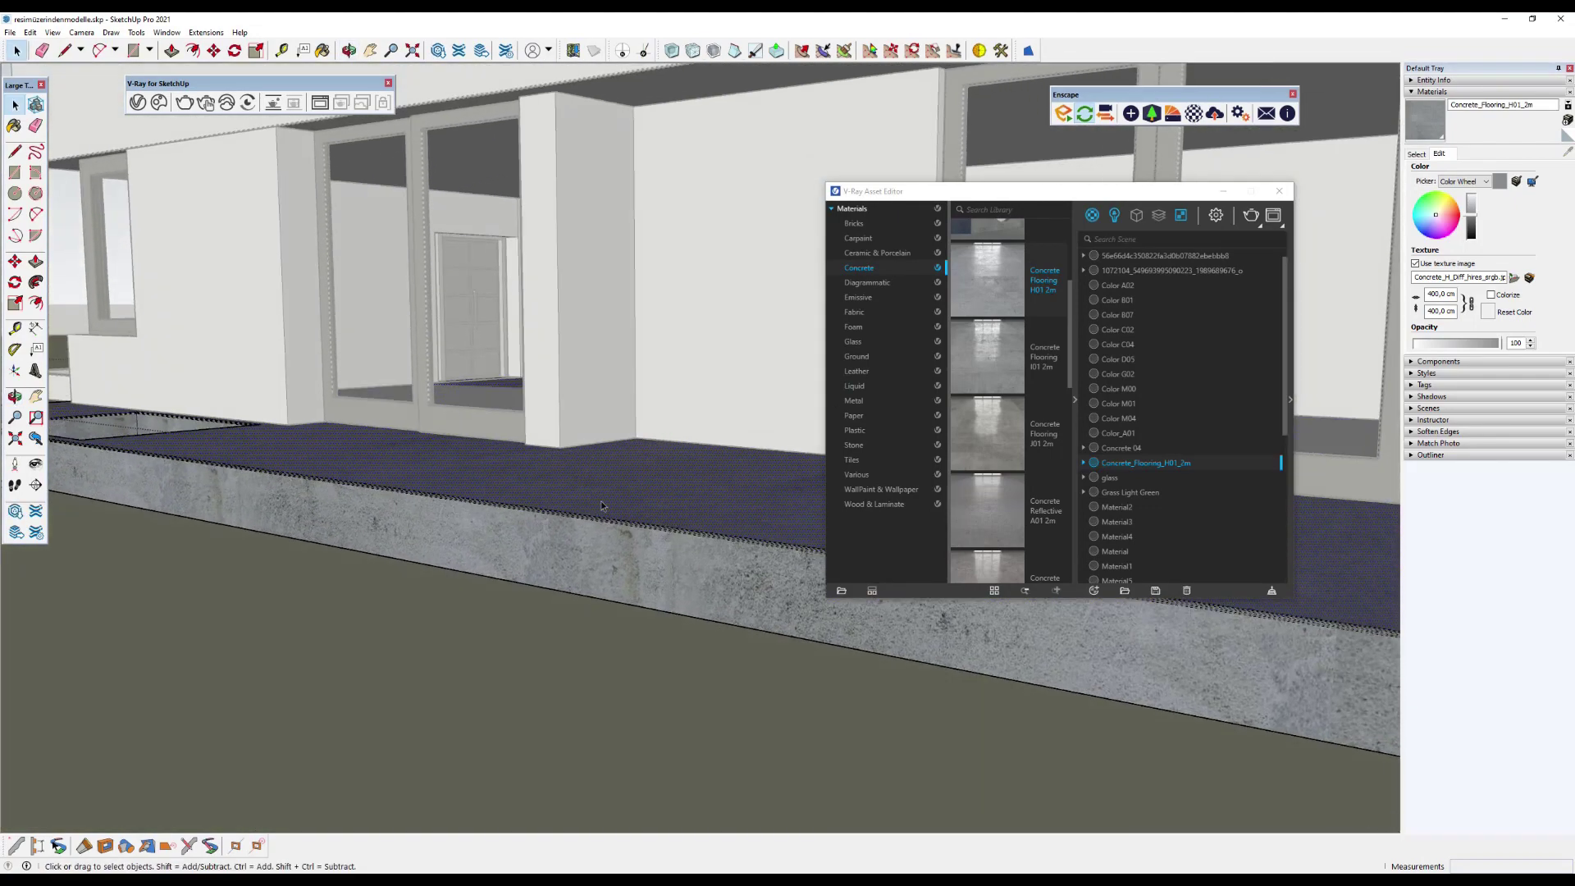
{"action": "scroll", "coordinate": [604, 543], "scroll_direction": "down", "scroll_amount": 4}
{"action": "scroll", "coordinate": [493, 535], "scroll_direction": "down", "scroll_amount": 1}
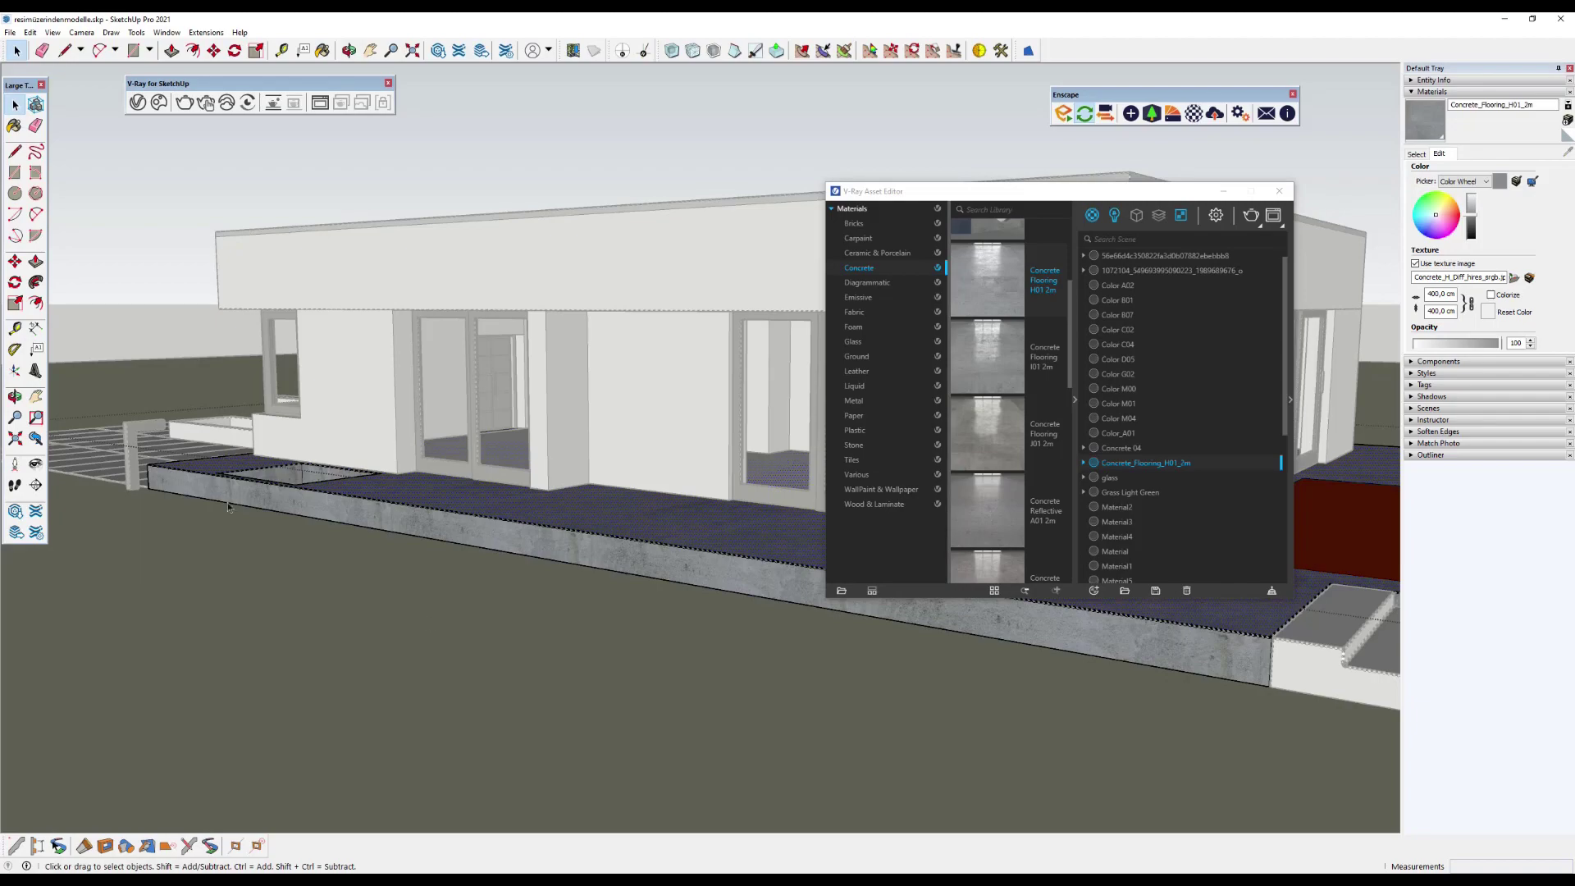
{"action": "scroll", "coordinate": [488, 601], "scroll_direction": "down", "scroll_amount": 3}
{"action": "middle_click_drag", "start_coordinate": [386, 598], "coordinate": [492, 574]}
{"action": "scroll", "coordinate": [352, 605], "scroll_direction": "down", "scroll_amount": 2}
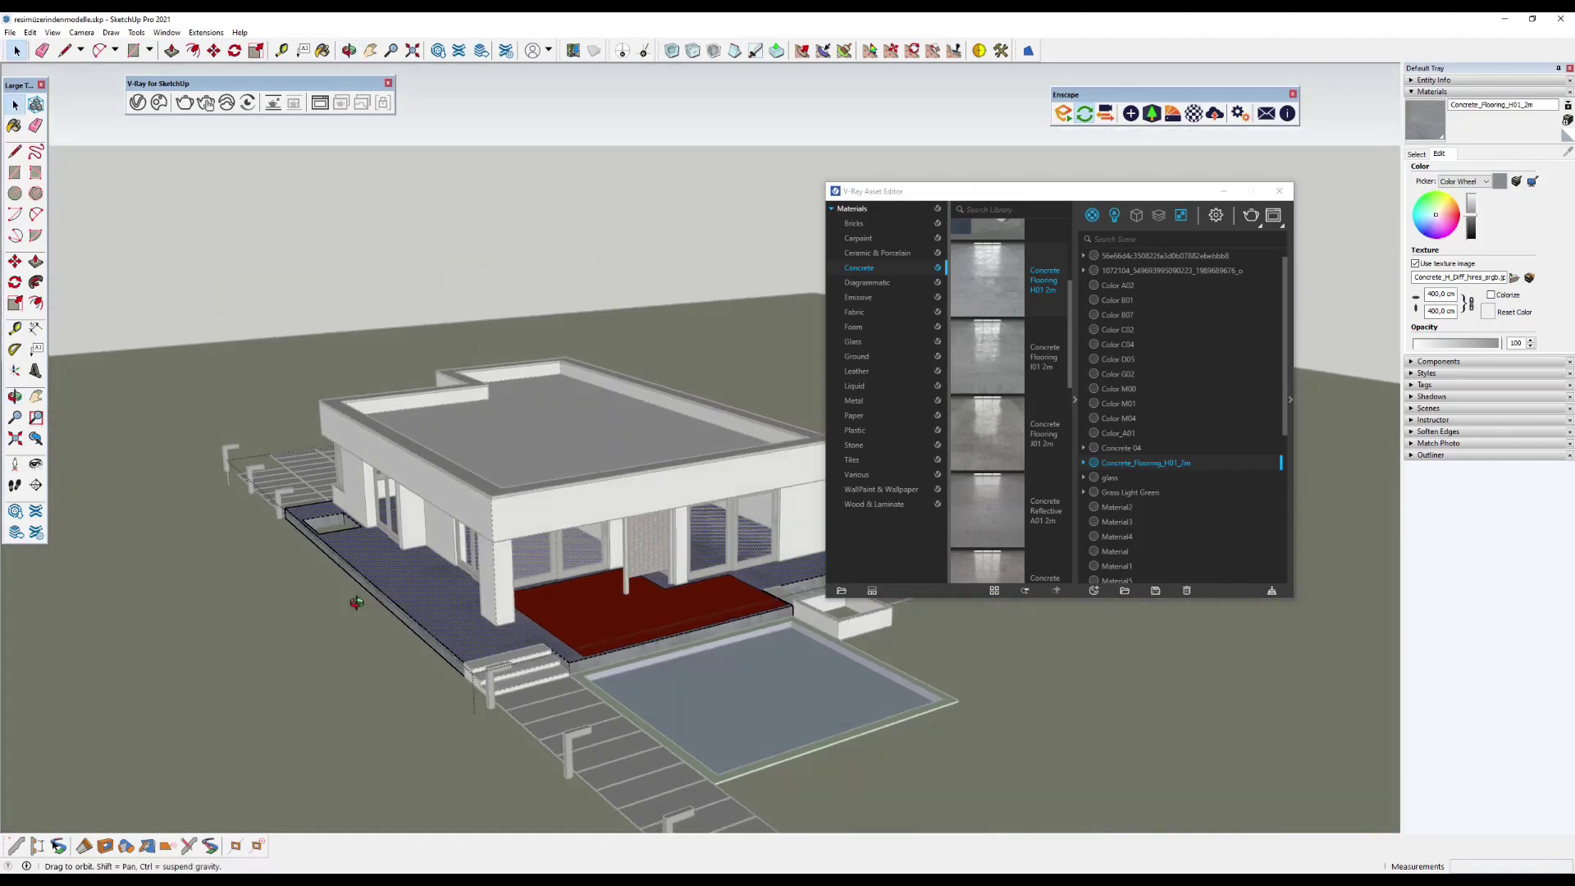
{"action": "mouse_move", "coordinate": [722, 344]}
{"action": "middle_mouse_down"}
{"action": "mouse_move", "coordinate": [437, 626]}
{"action": "mouse_move", "coordinate": [574, 607]}
{"action": "middle_mouse_up"}
{"action": "scroll", "coordinate": [621, 615], "scroll_direction": "up", "scroll_amount": 3}
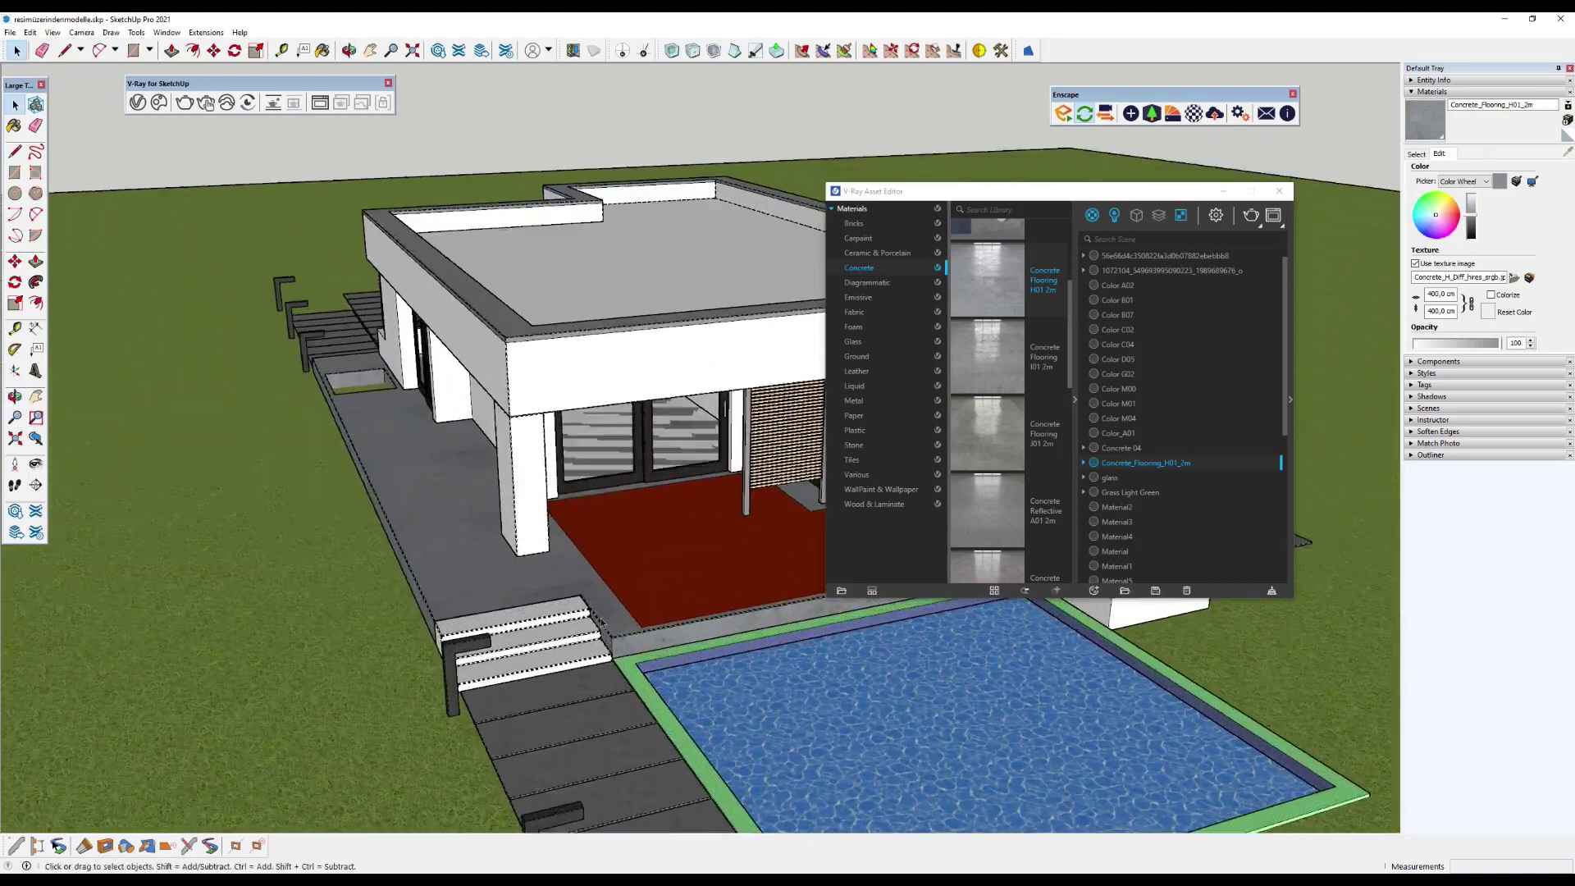
{"action": "scroll", "coordinate": [621, 615], "scroll_direction": "up", "scroll_amount": 3}
{"action": "scroll", "coordinate": [621, 615], "scroll_direction": "up", "scroll_amount": 3}
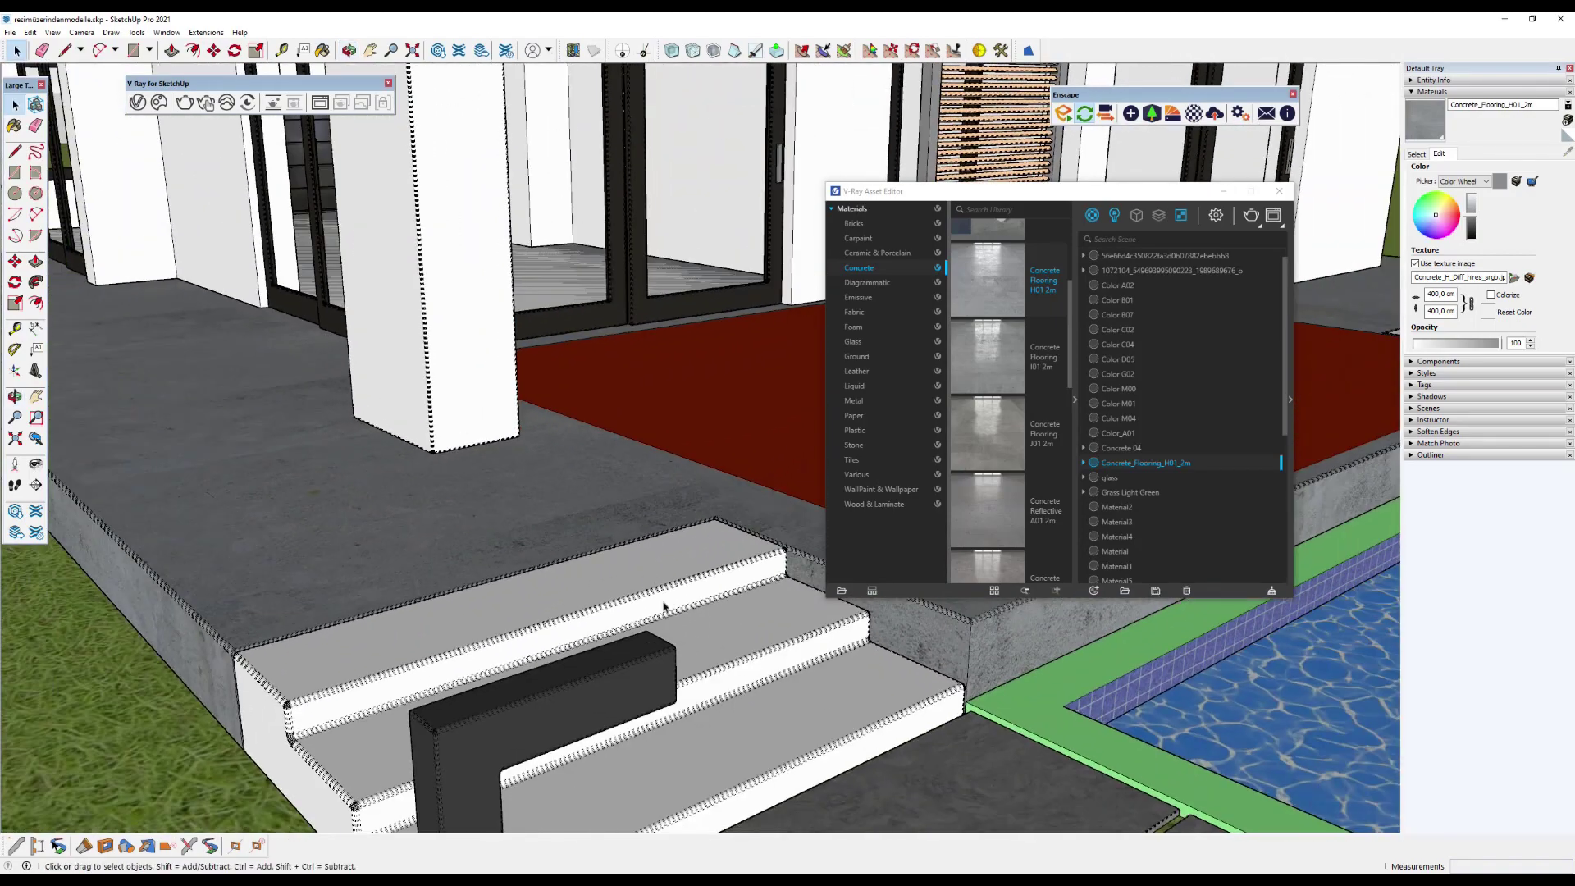
{"action": "scroll", "coordinate": [664, 605], "scroll_direction": "down", "scroll_amount": 5}
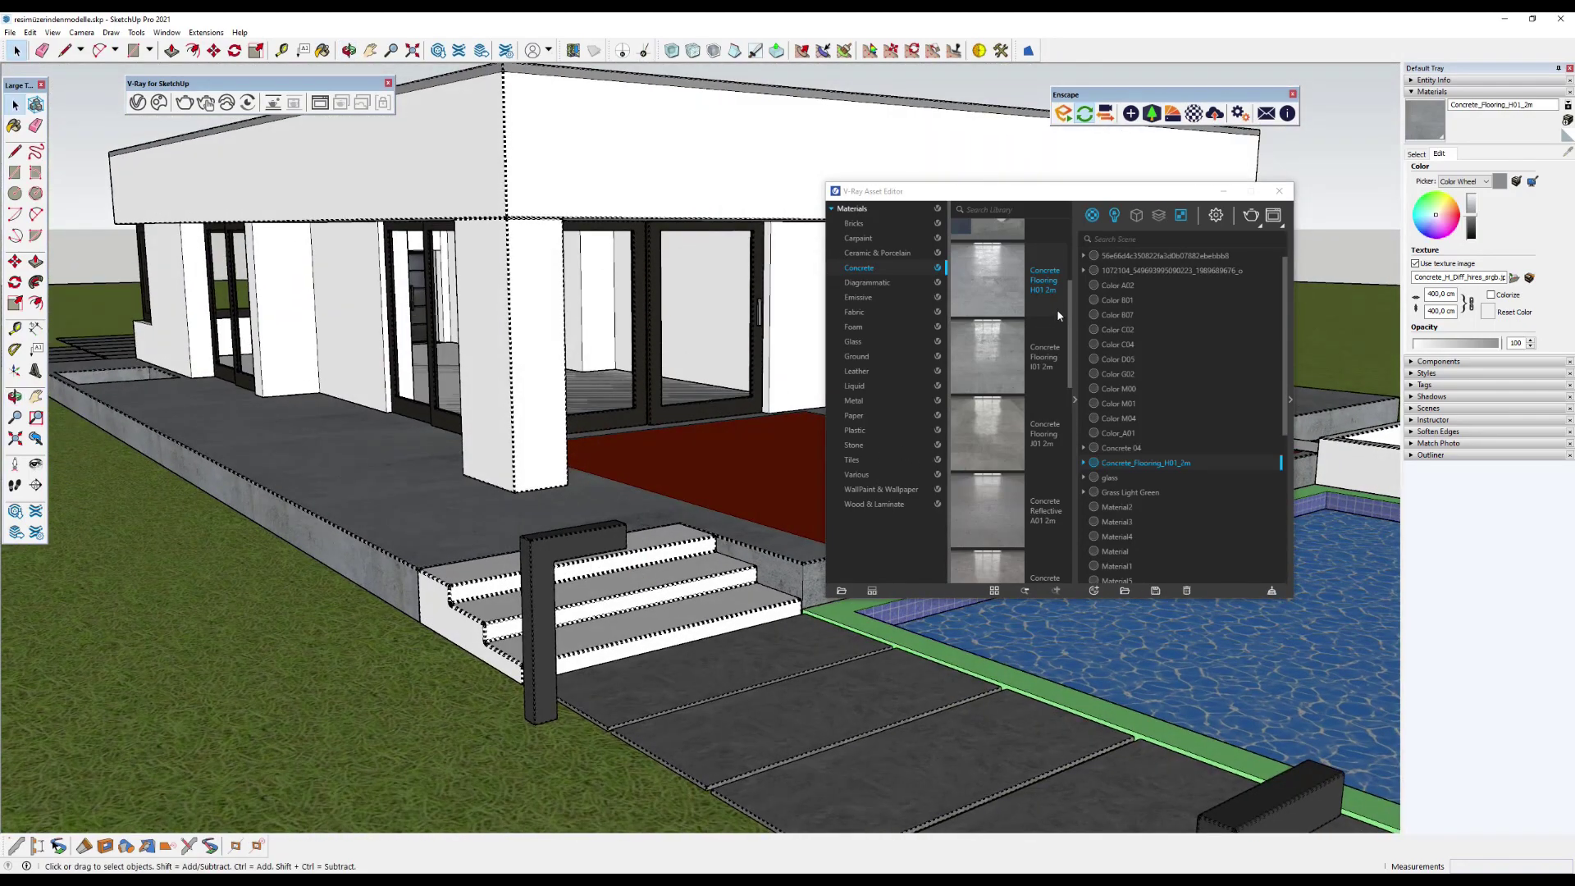
Add the Concrete Flooring J01 material from the V-Ray library's concrete category into the scene.
{"action": "left_click", "coordinate": [1073, 319]}
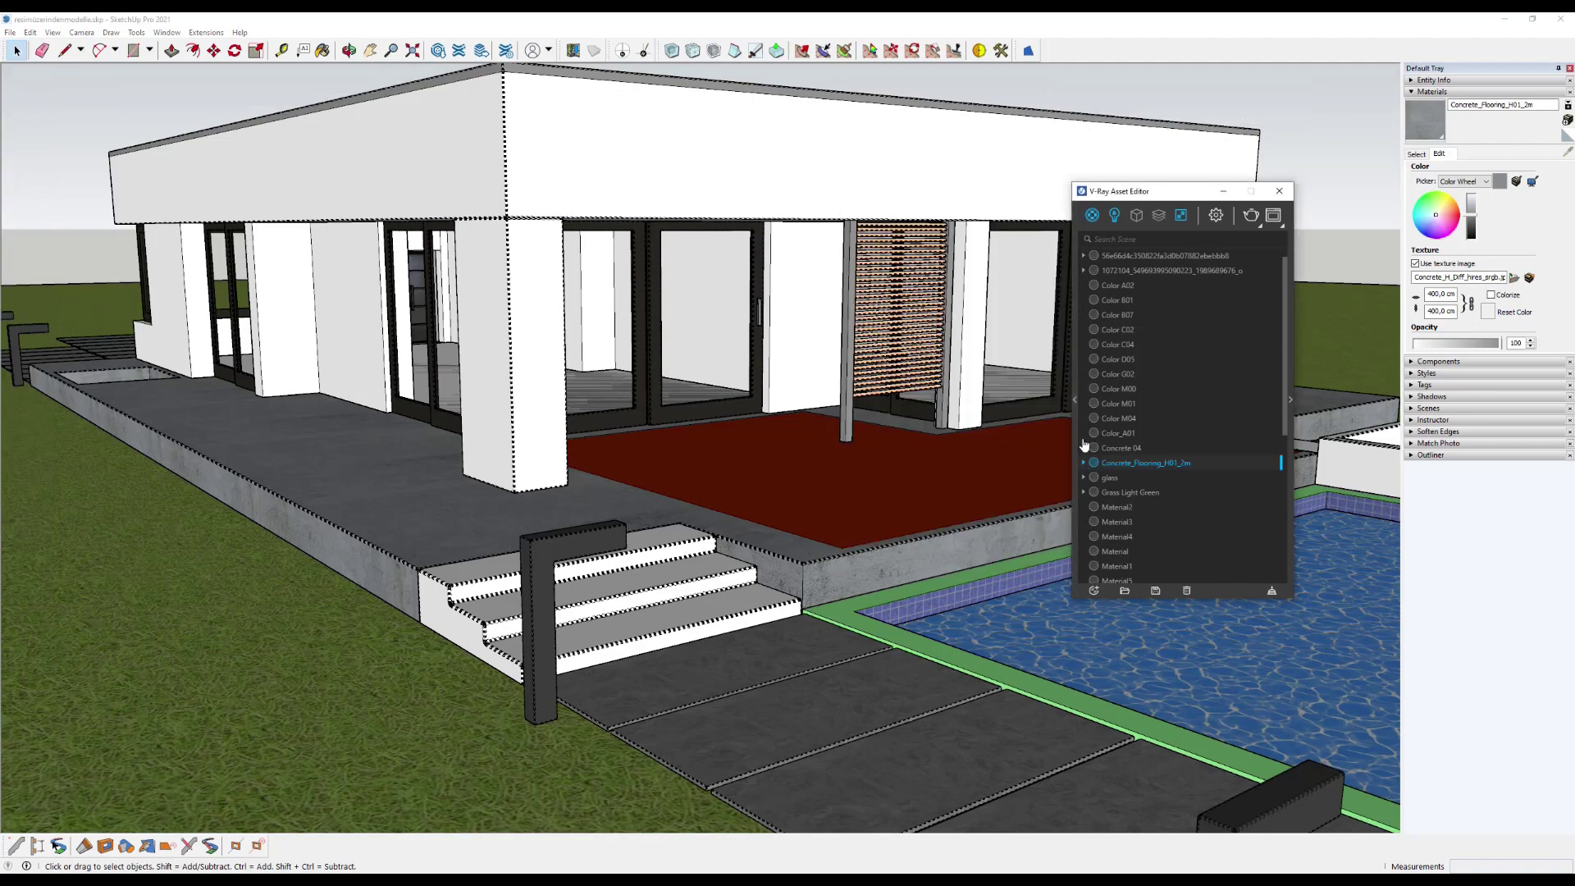
{"action": "left_click", "coordinate": [1075, 401]}
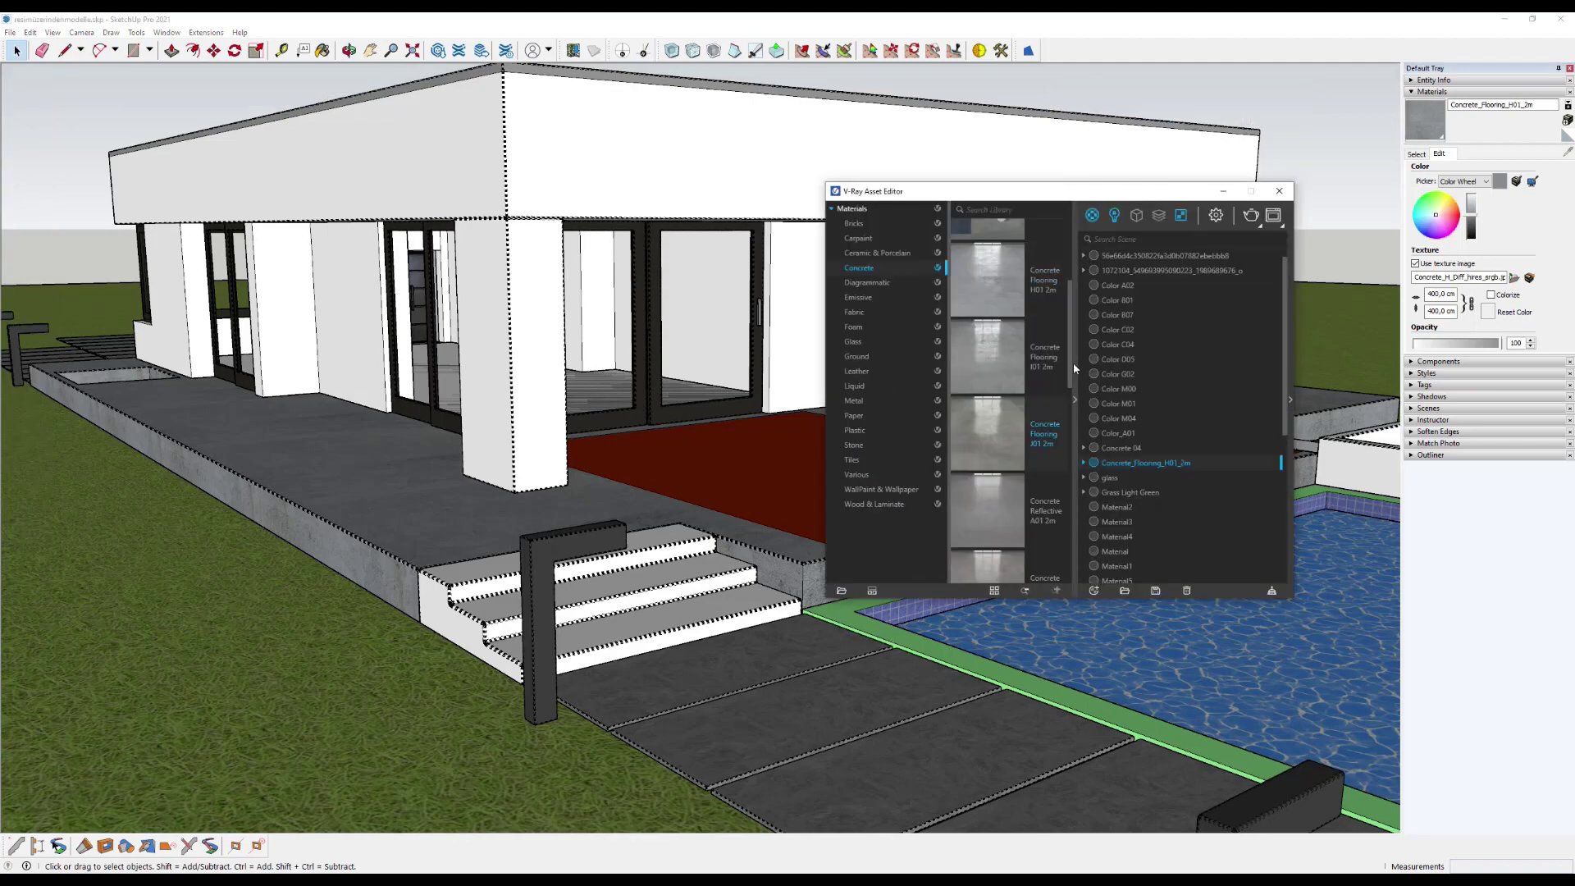
{"action": "left_click_drag", "start_coordinate": [1073, 366], "coordinate": [1071, 395]}
{"action": "left_click_drag", "start_coordinate": [1070, 400], "coordinate": [1073, 473]}
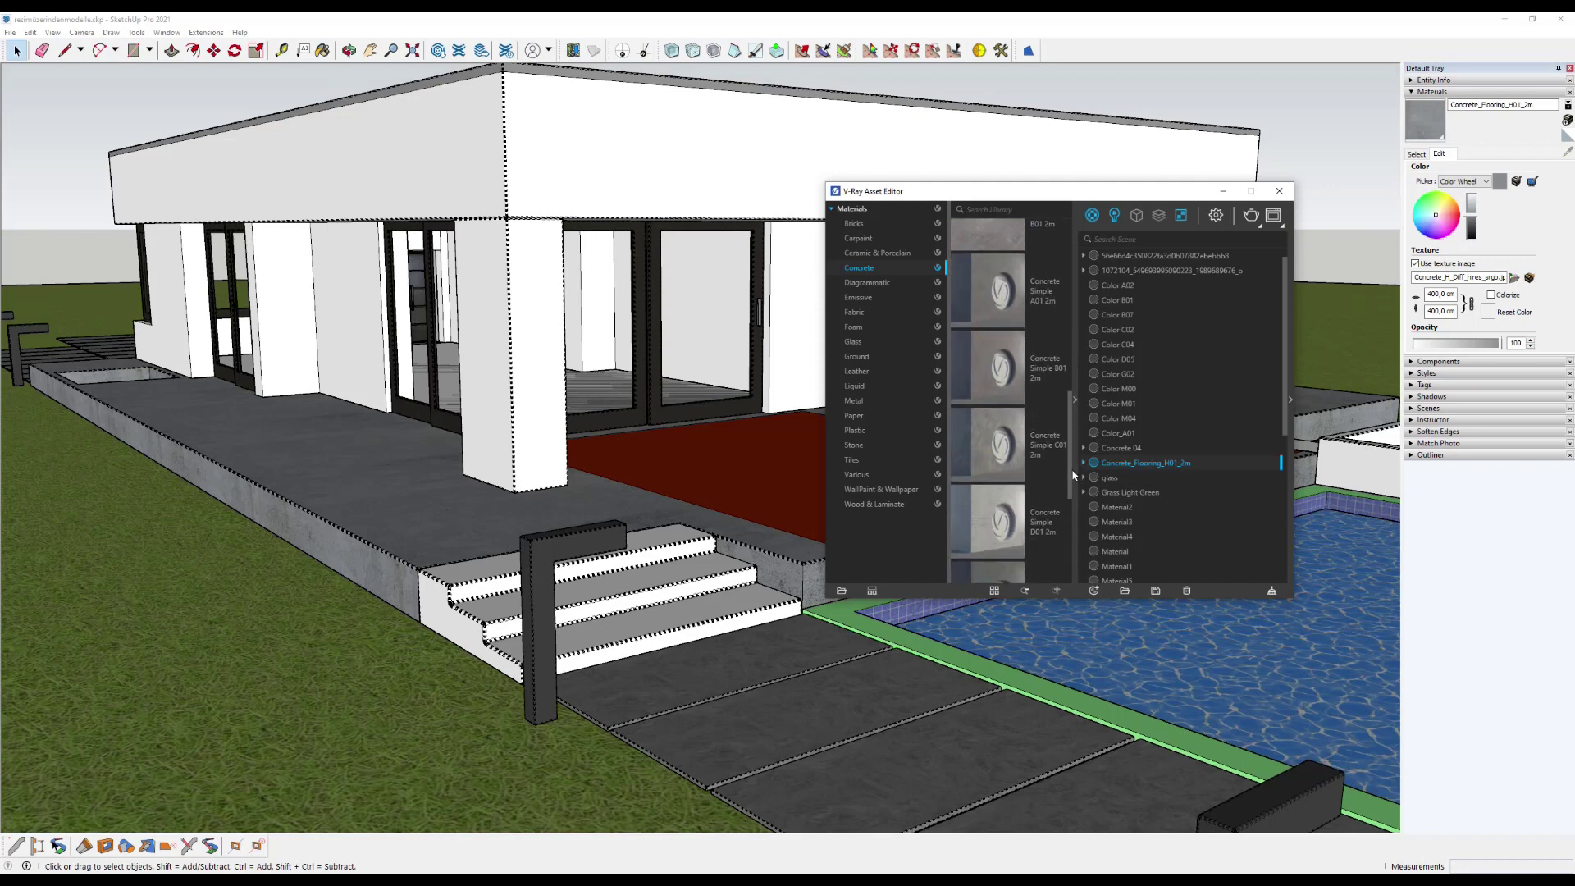
{"action": "left_click_drag", "start_coordinate": [1073, 474], "coordinate": [1066, 382]}
{"action": "left_click_drag", "start_coordinate": [994, 344], "coordinate": [1153, 443]}
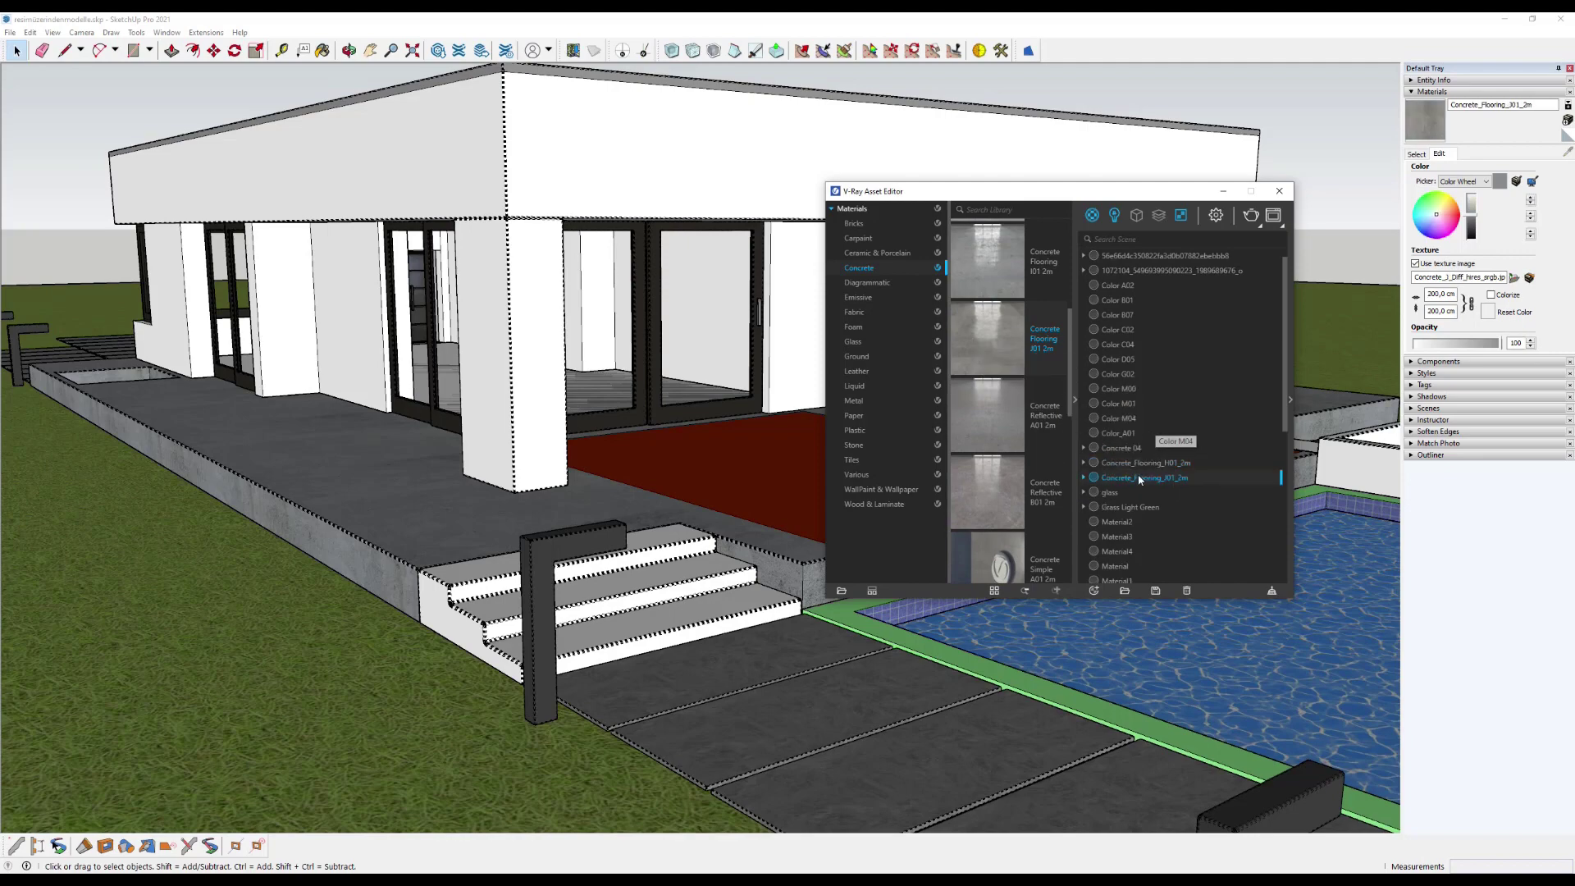
Paint the entrance stairs with Concrete Flooring J01 and check them among the building.
{"action": "left_click", "coordinate": [704, 601]}
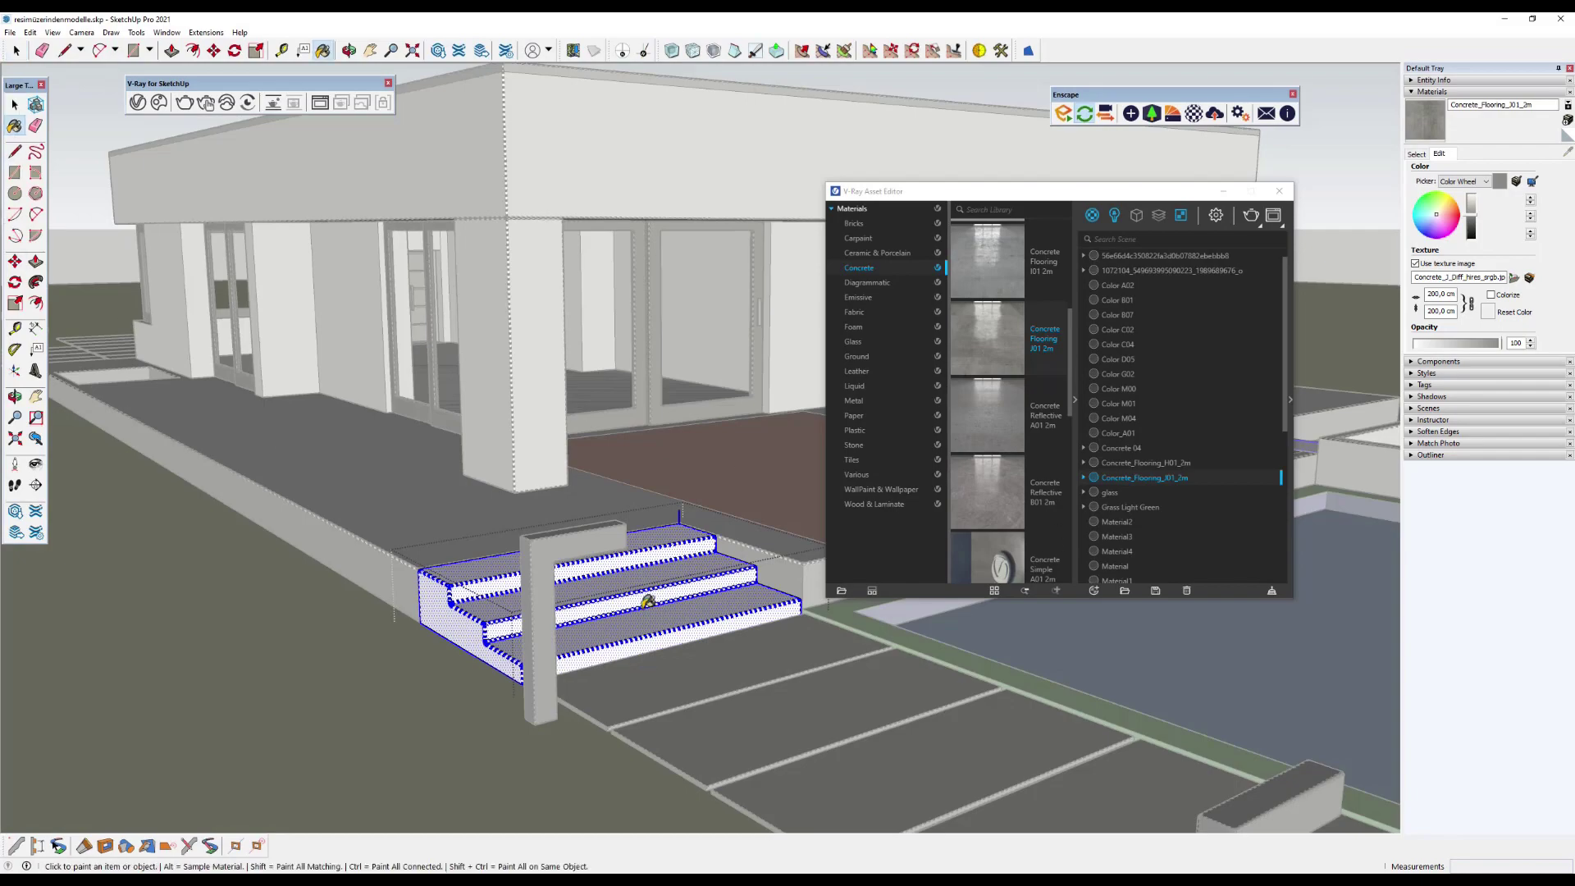
{"action": "left_click", "coordinate": [670, 651]}
{"action": "scroll", "coordinate": [671, 649], "scroll_direction": "up", "scroll_amount": 3}
{"action": "scroll", "coordinate": [673, 648], "scroll_direction": "up", "scroll_amount": 3}
{"action": "scroll", "coordinate": [677, 645], "scroll_direction": "up", "scroll_amount": 3}
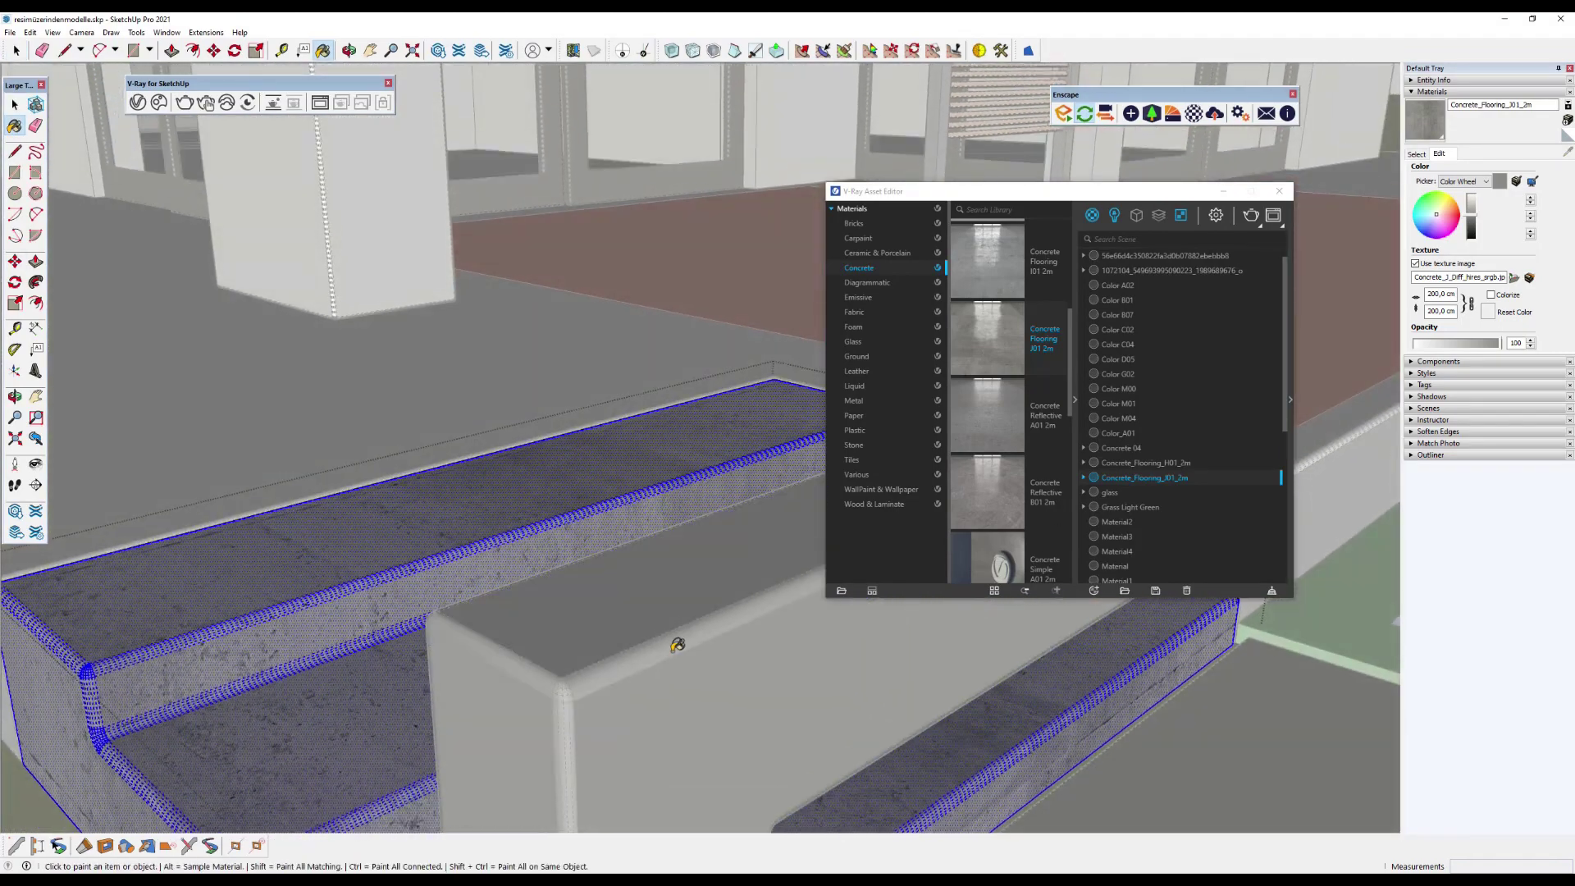
{"action": "scroll", "coordinate": [288, 573], "scroll_direction": "down", "scroll_amount": 5}
{"action": "mouse_move", "coordinate": [288, 574]}
{"action": "middle_mouse_down"}
{"action": "mouse_move", "coordinate": [411, 632]}
{"action": "mouse_move", "coordinate": [492, 533]}
{"action": "middle_mouse_up"}
{"action": "scroll", "coordinate": [411, 633], "scroll_direction": "up", "scroll_amount": 1}
{"action": "scroll", "coordinate": [386, 639], "scroll_direction": "down", "scroll_amount": 3}
{"action": "scroll", "coordinate": [386, 640], "scroll_direction": "down", "scroll_amount": 5}
{"action": "scroll", "coordinate": [524, 459], "scroll_direction": "up", "scroll_amount": 5}
{"action": "scroll", "coordinate": [529, 418], "scroll_direction": "up", "scroll_amount": 3}
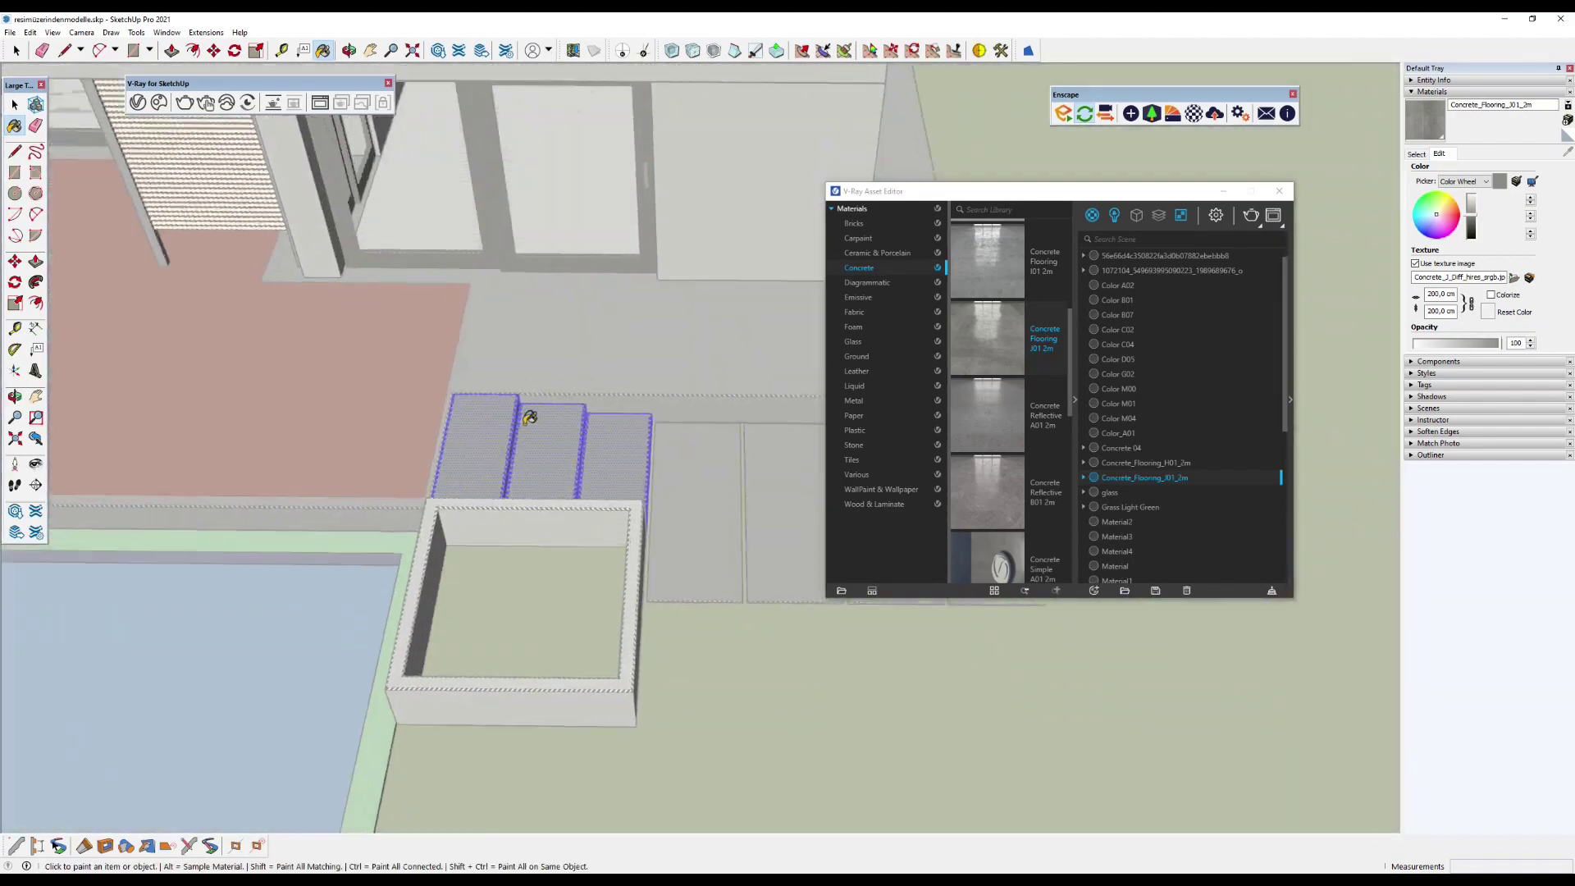
{"action": "scroll", "coordinate": [493, 394], "scroll_direction": "up", "scroll_amount": 2}
{"action": "scroll", "coordinate": [664, 293], "scroll_direction": "down", "scroll_amount": 3}
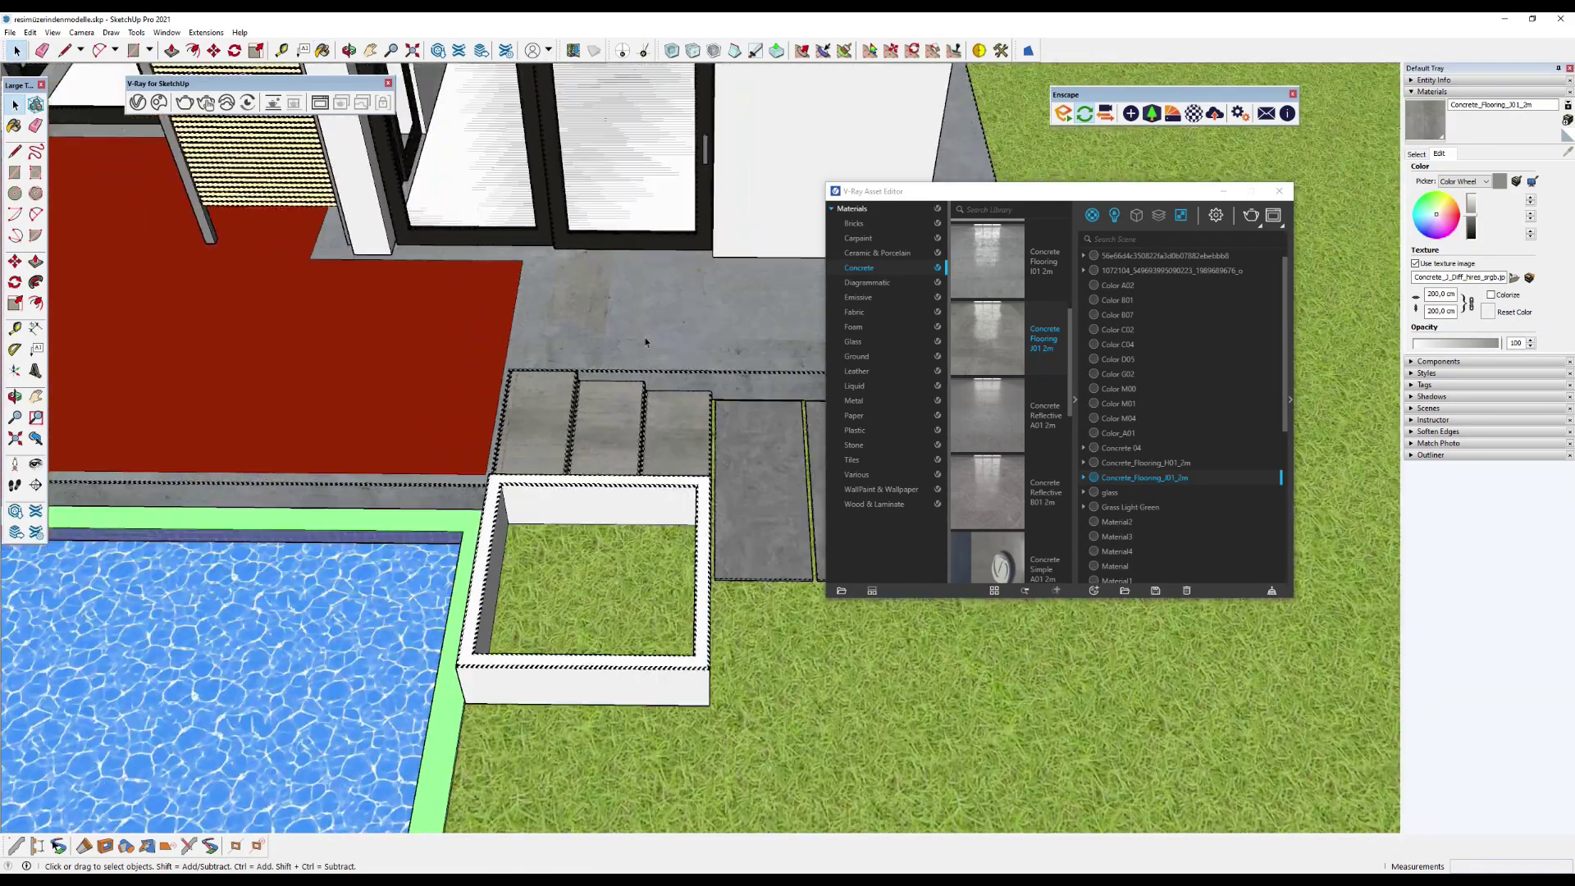
{"action": "scroll", "coordinate": [574, 312], "scroll_direction": "down", "scroll_amount": 2}
{"action": "scroll", "coordinate": [492, 328], "scroll_direction": "down", "scroll_amount": 3}
From a low frontal view of the entrance, paint the planter box with the concrete.
{"action": "mouse_move", "coordinate": [460, 361]}
{"action": "middle_mouse_down"}
{"action": "mouse_move", "coordinate": [397, 337]}
{"action": "mouse_move", "coordinate": [411, 492]}
{"action": "middle_mouse_up"}
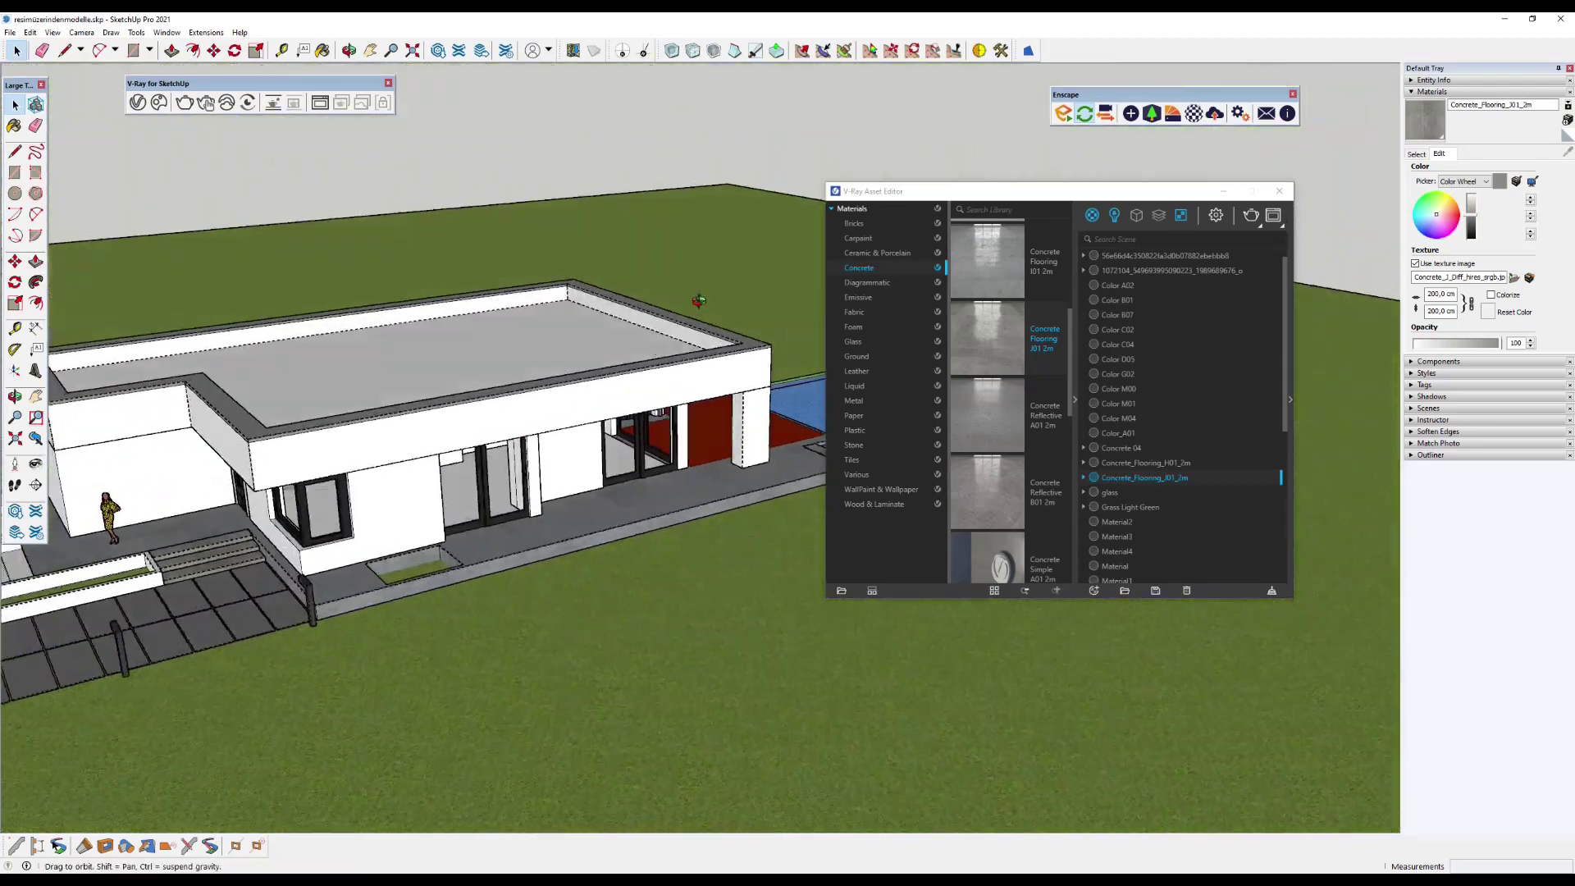
{"action": "scroll", "coordinate": [411, 533], "scroll_direction": "up", "scroll_amount": 3}
{"action": "scroll", "coordinate": [426, 615], "scroll_direction": "up", "scroll_amount": 3}
{"action": "mouse_move", "coordinate": [435, 656]}
{"action": "middle_mouse_down"}
{"action": "mouse_move", "coordinate": [444, 694]}
{"action": "mouse_move", "coordinate": [493, 656]}
{"action": "middle_mouse_up"}
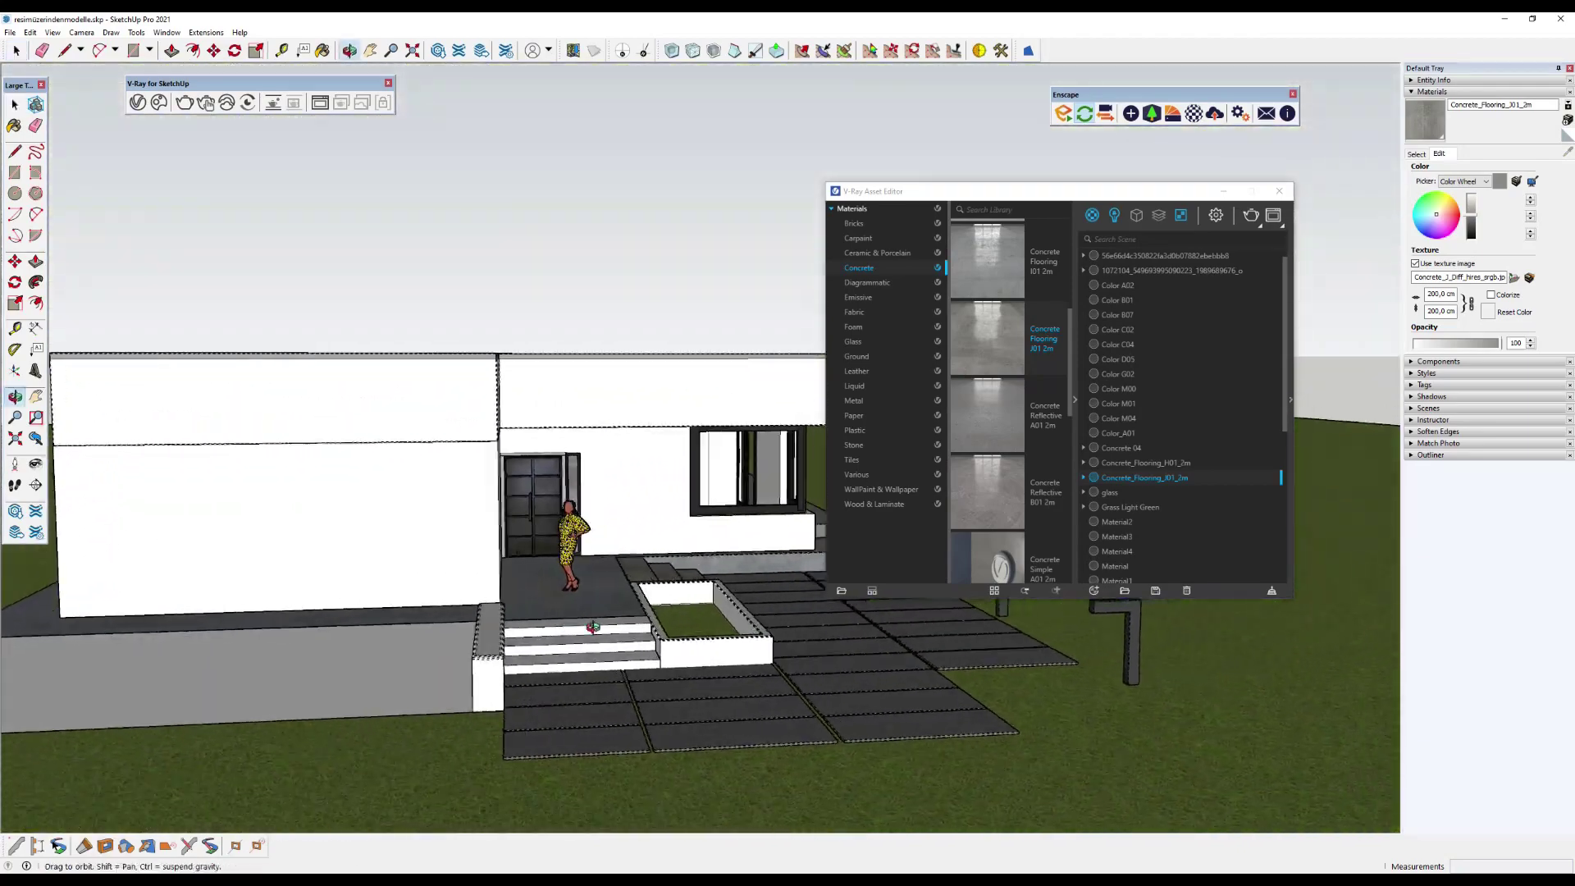
{"action": "scroll", "coordinate": [574, 648], "scroll_direction": "up", "scroll_amount": 3}
{"action": "scroll", "coordinate": [623, 648], "scroll_direction": "up", "scroll_amount": 1}
{"action": "scroll", "coordinate": [661, 644], "scroll_direction": "up", "scroll_amount": 2}
{"action": "scroll", "coordinate": [661, 644], "scroll_direction": "down", "scroll_amount": 2}
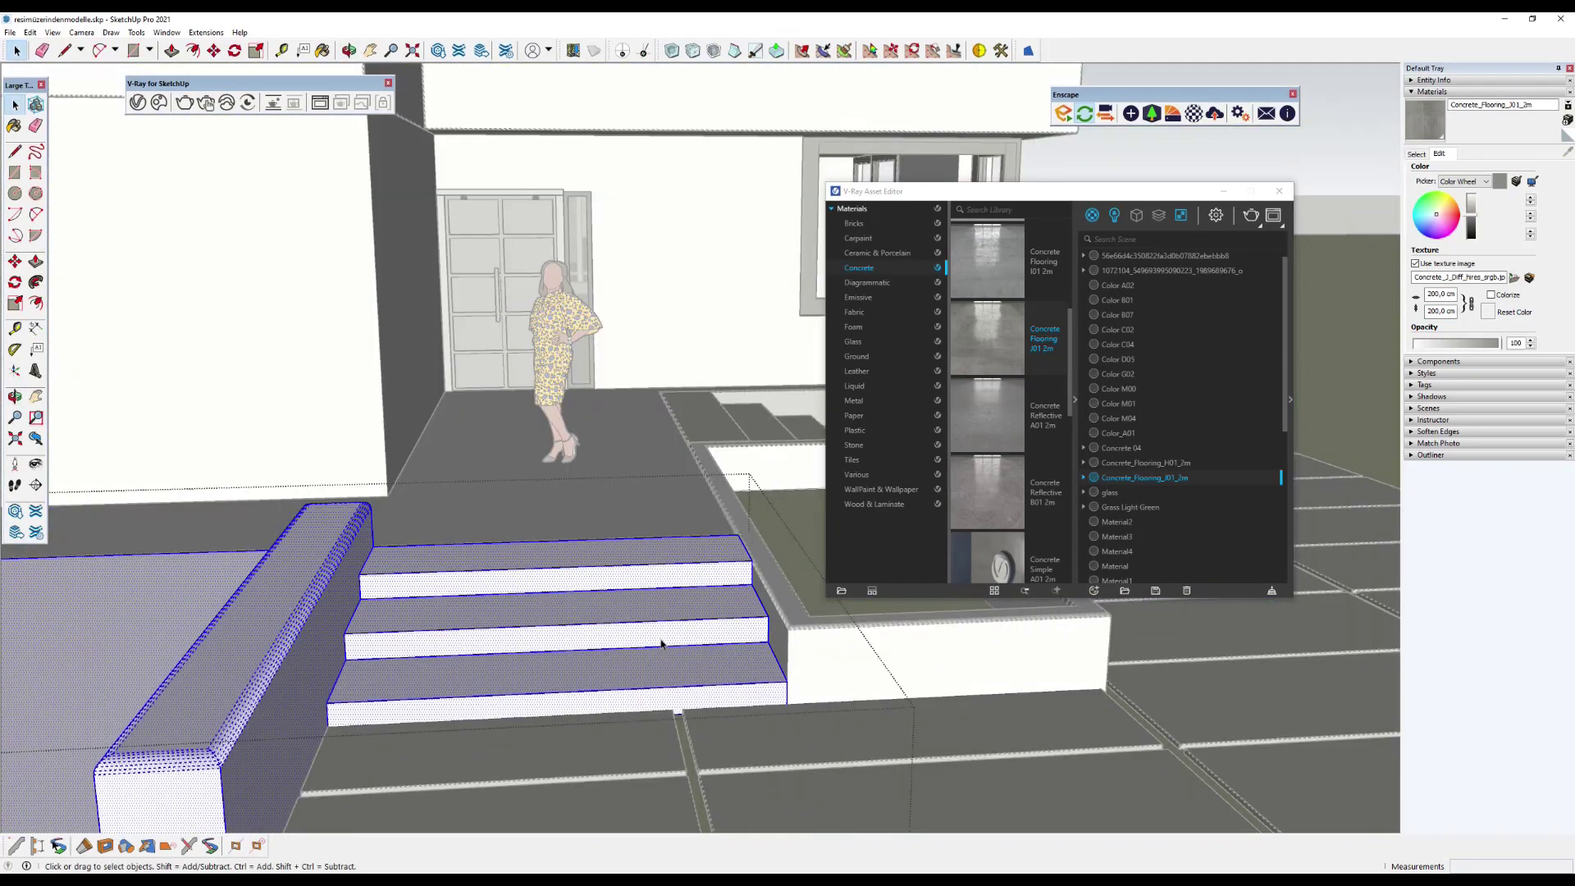
{"action": "scroll", "coordinate": [640, 615], "scroll_direction": "down", "scroll_amount": 2}
{"action": "scroll", "coordinate": [627, 589], "scroll_direction": "down", "scroll_amount": 3}
{"action": "middle_click_drag", "start_coordinate": [430, 640], "coordinate": [533, 634]}
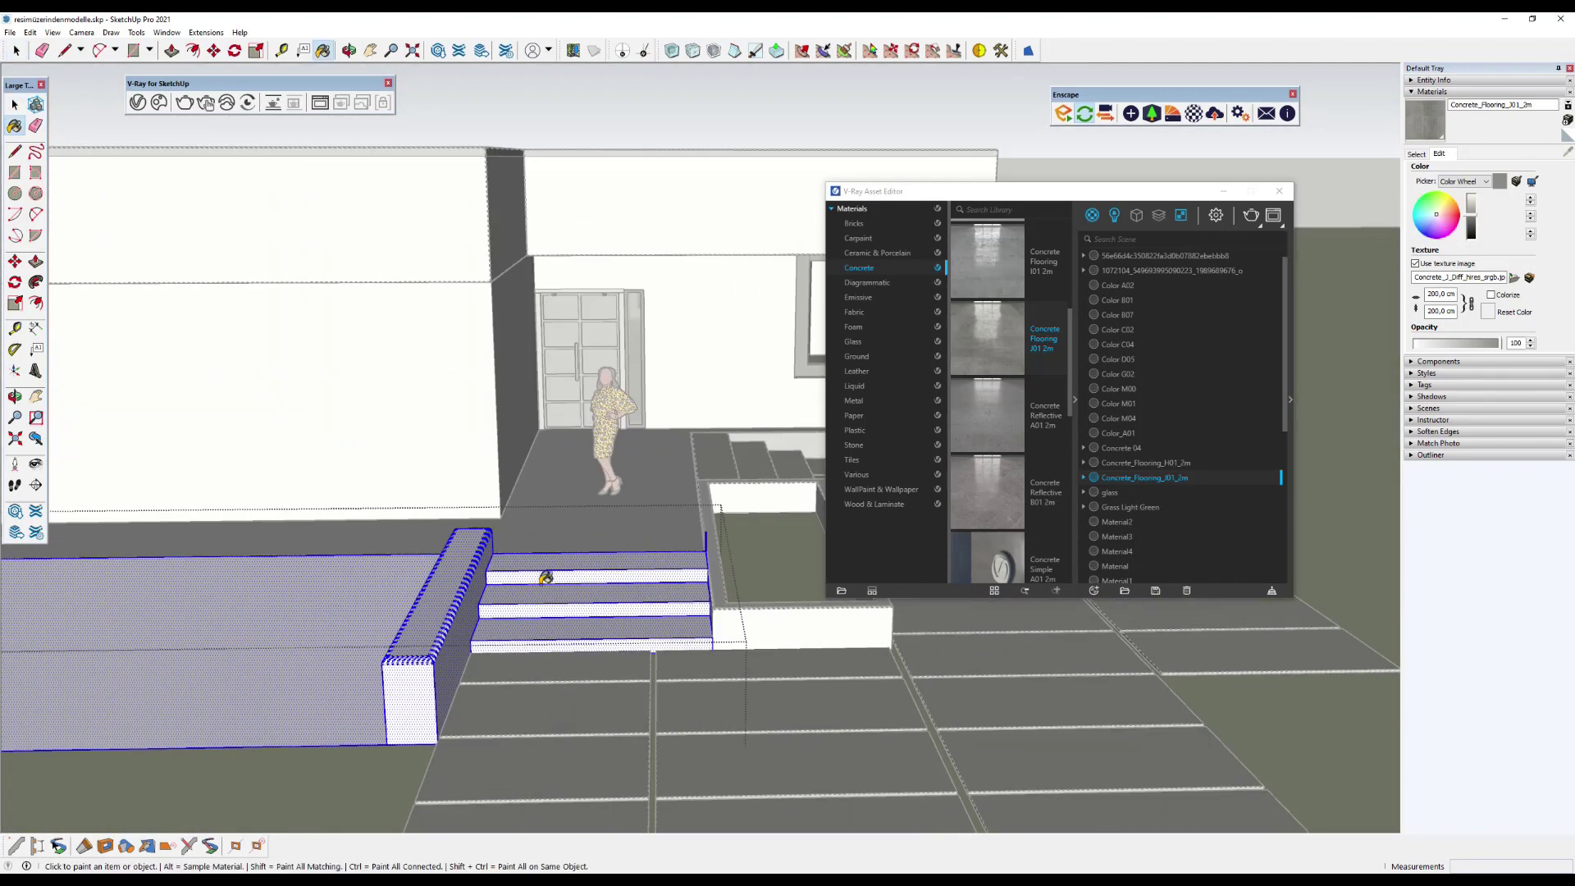
{"action": "mouse_move", "coordinate": [157, 322]}
{"action": "middle_mouse_down"}
{"action": "mouse_move", "coordinate": [649, 611]}
{"action": "mouse_move", "coordinate": [300, 525]}
{"action": "middle_mouse_up"}
{"action": "scroll", "coordinate": [648, 611], "scroll_direction": "down", "scroll_amount": 3}
{"action": "scroll", "coordinate": [649, 611], "scroll_direction": "up", "scroll_amount": 3}
{"action": "scroll", "coordinate": [300, 525], "scroll_direction": "up", "scroll_amount": 3}
{"action": "mouse_move", "coordinate": [301, 539]}
{"action": "left_mouse_down"}
{"action": "mouse_move", "coordinate": [503, 465]}
{"action": "mouse_move", "coordinate": [597, 390]}
{"action": "left_mouse_up"}
{"action": "scroll", "coordinate": [597, 390], "scroll_direction": "down", "scroll_amount": 5}
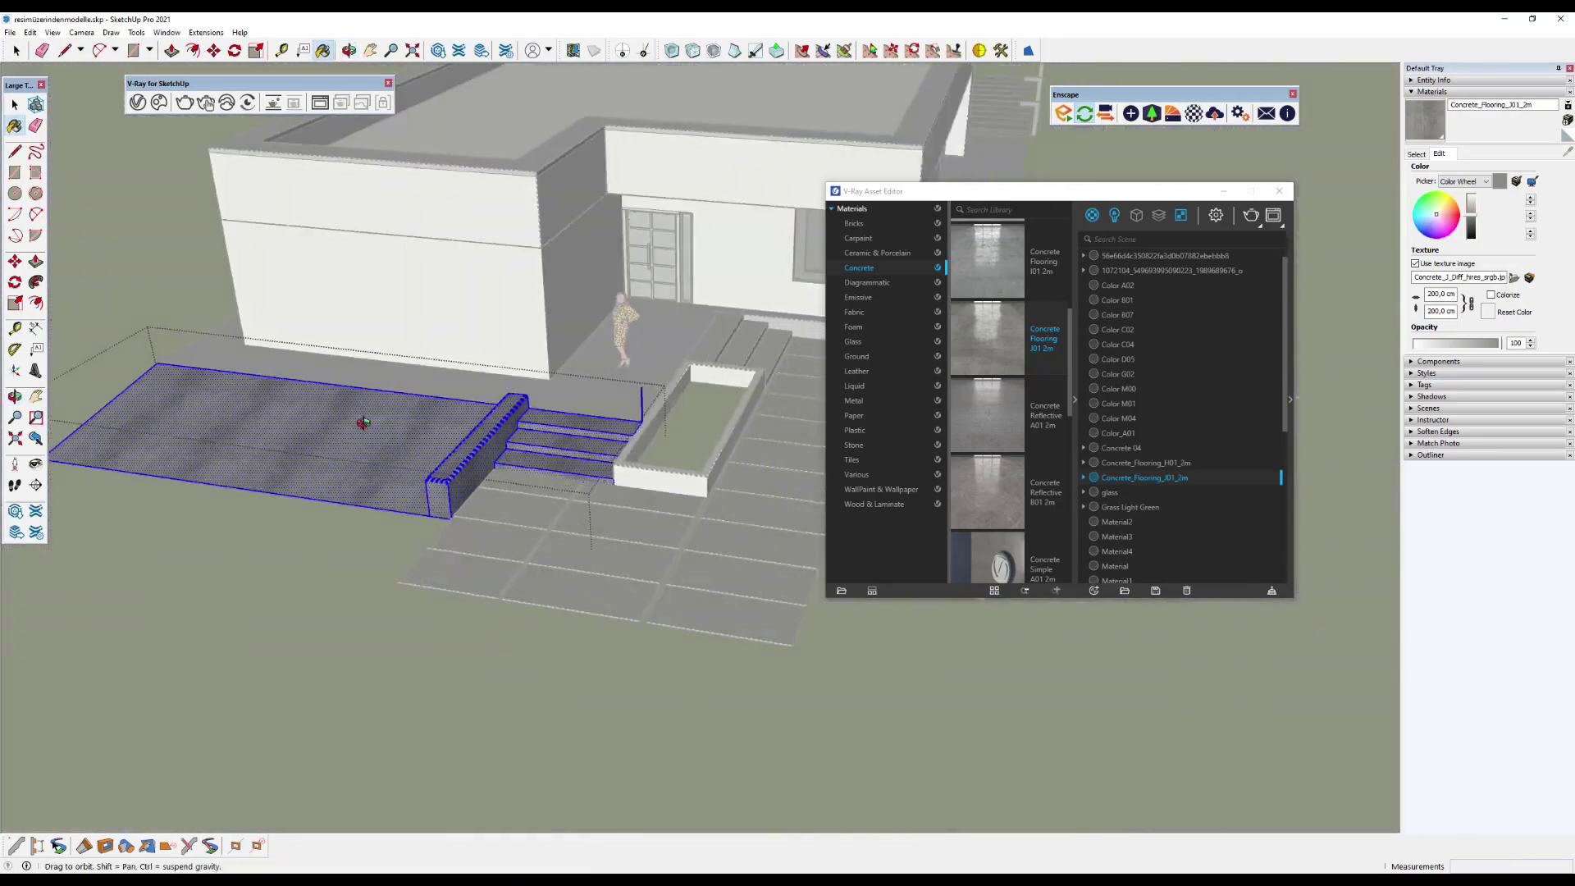
{"action": "left_click", "coordinate": [14, 126]}
{"action": "scroll", "coordinate": [456, 268], "scroll_direction": "up", "scroll_amount": 3}
{"action": "scroll", "coordinate": [502, 440], "scroll_direction": "up", "scroll_amount": 2}
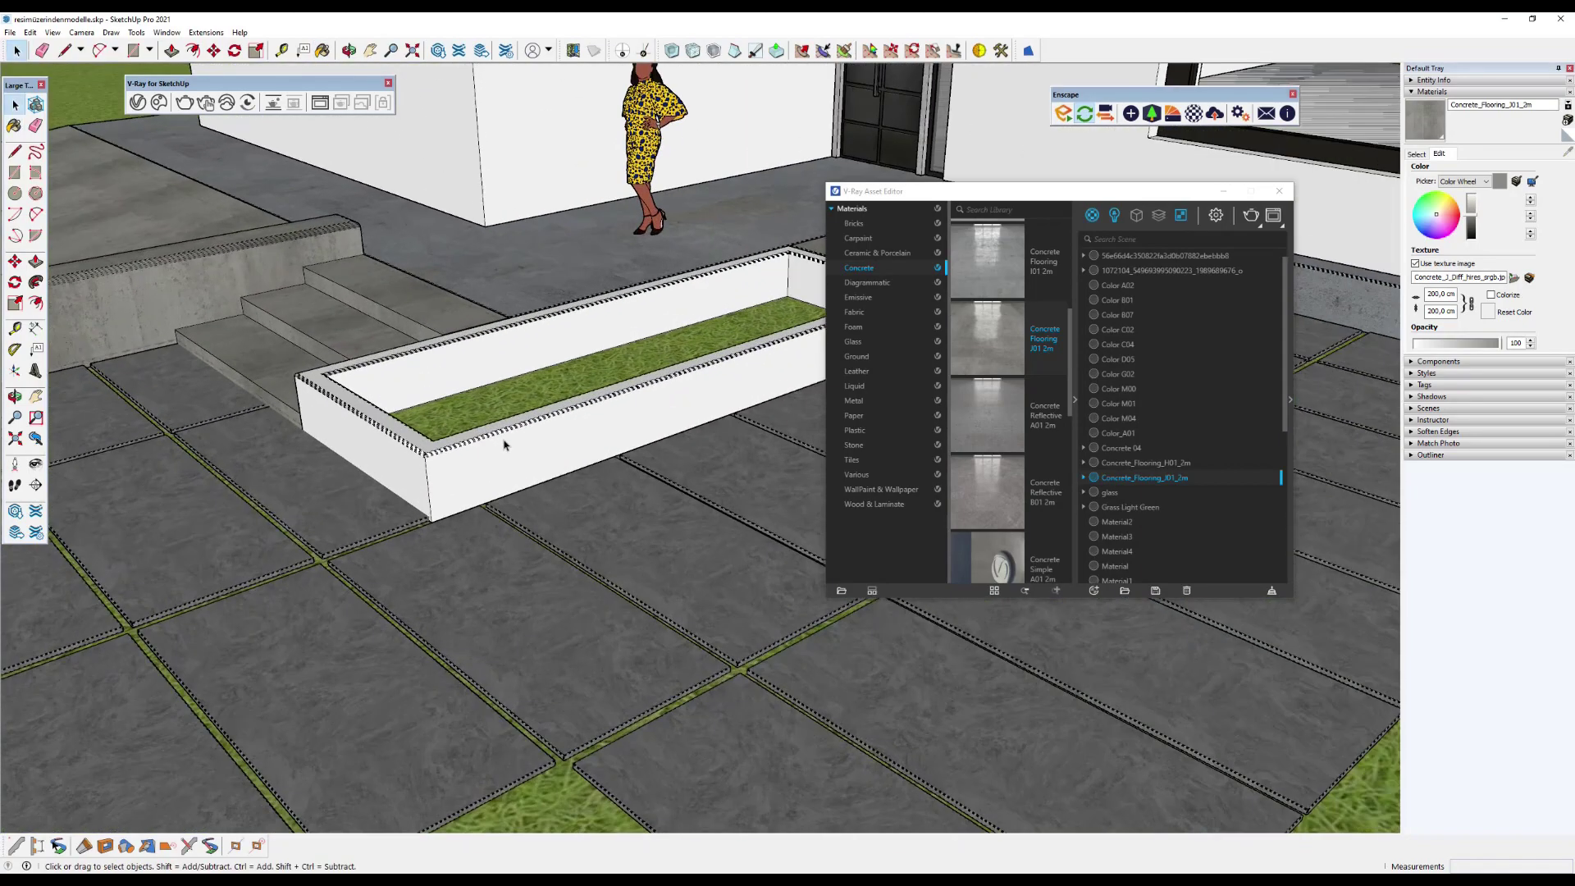
{"action": "left_click", "coordinate": [503, 443]}
{"action": "left_click", "coordinate": [519, 434]}
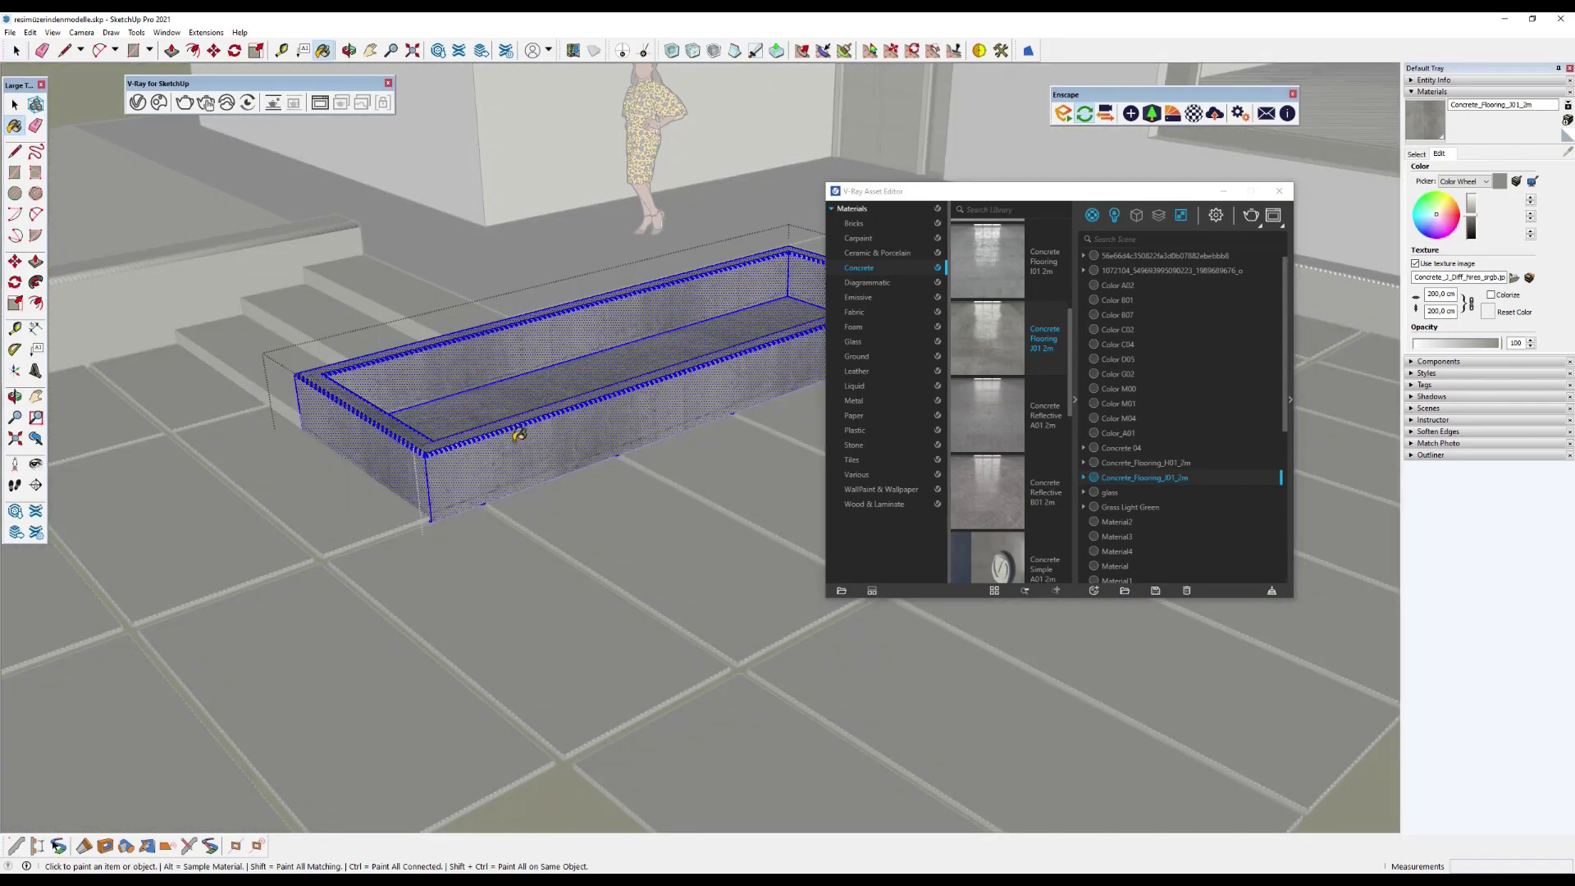
Inside the planter group, paint its faces and grass top with the concrete material.
{"action": "scroll", "coordinate": [420, 292], "scroll_direction": "down", "scroll_amount": 5}
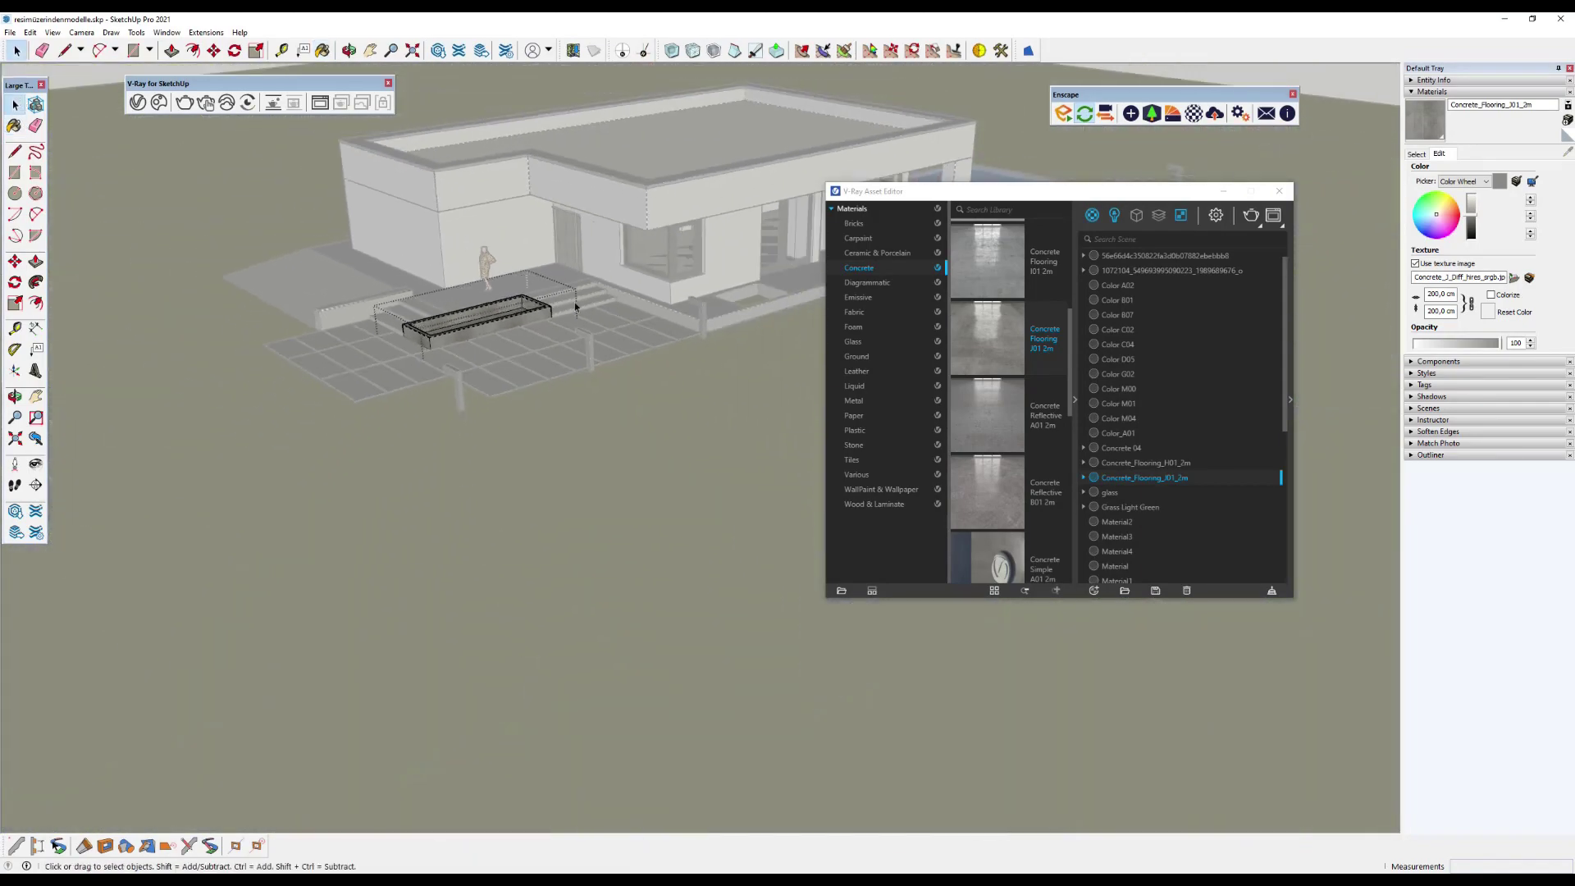
{"action": "mouse_move", "coordinate": [574, 302]}
{"action": "middle_mouse_down"}
{"action": "mouse_move", "coordinate": [574, 246]}
{"action": "mouse_move", "coordinate": [492, 295]}
{"action": "mouse_move", "coordinate": [533, 320]}
{"action": "middle_mouse_up"}
{"action": "scroll", "coordinate": [639, 282], "scroll_direction": "up", "scroll_amount": 2}
{"action": "scroll", "coordinate": [639, 281], "scroll_direction": "down", "scroll_amount": 3}
{"action": "scroll", "coordinate": [623, 344], "scroll_direction": "up", "scroll_amount": 2}
{"action": "left_click_drag", "start_coordinate": [924, 198], "coordinate": [1105, 208]}
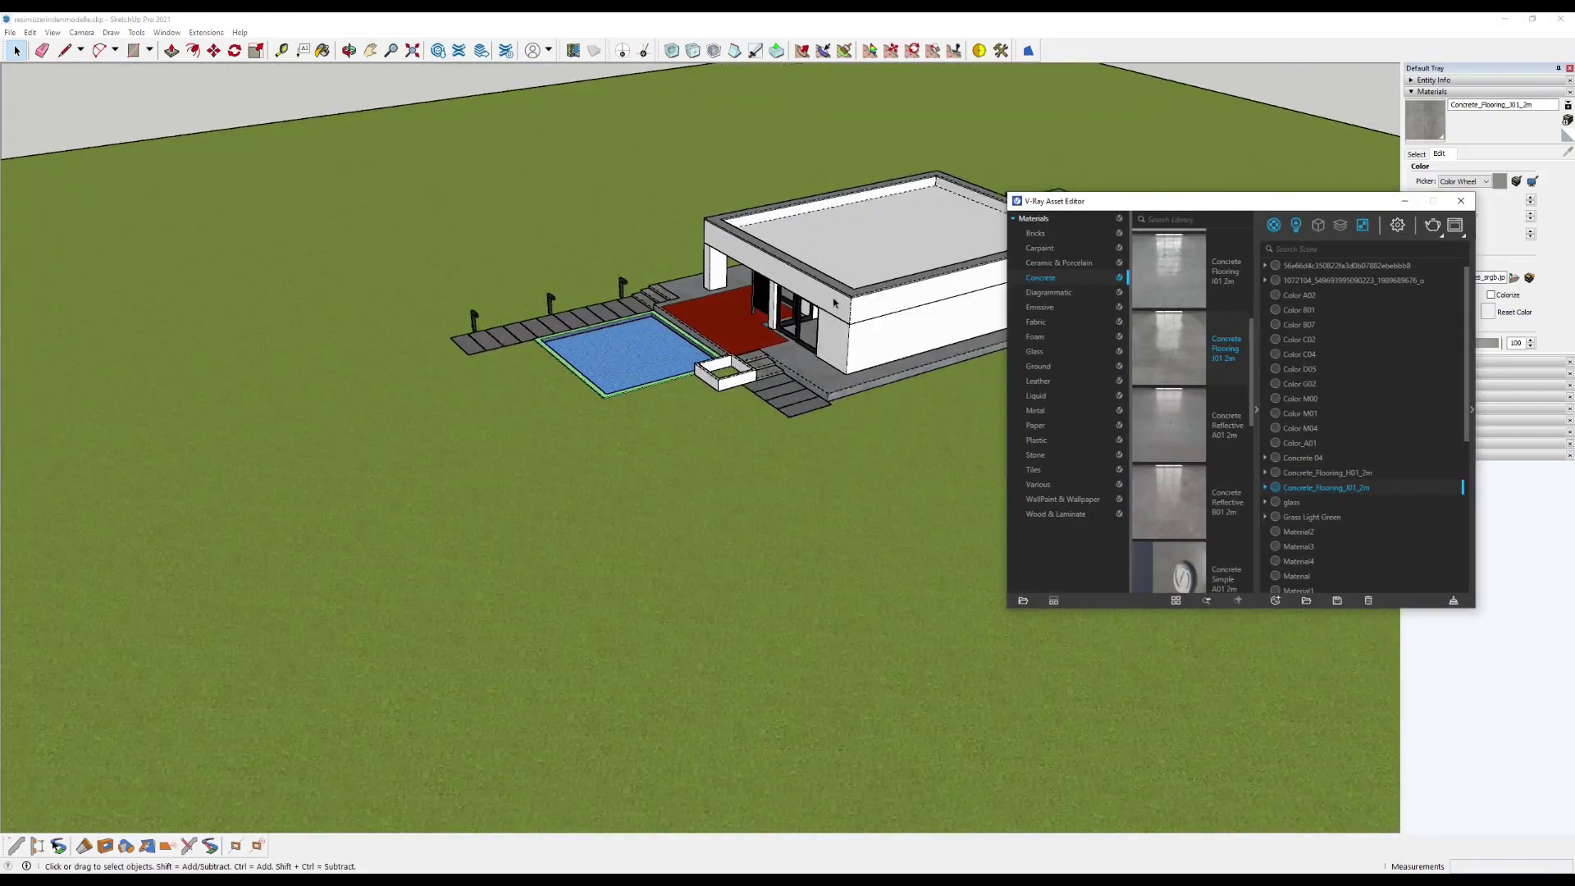
{"action": "scroll", "coordinate": [739, 492], "scroll_direction": "up", "scroll_amount": 4}
{"action": "scroll", "coordinate": [738, 493], "scroll_direction": "up", "scroll_amount": 2}
{"action": "double_click", "coordinate": [740, 533]}
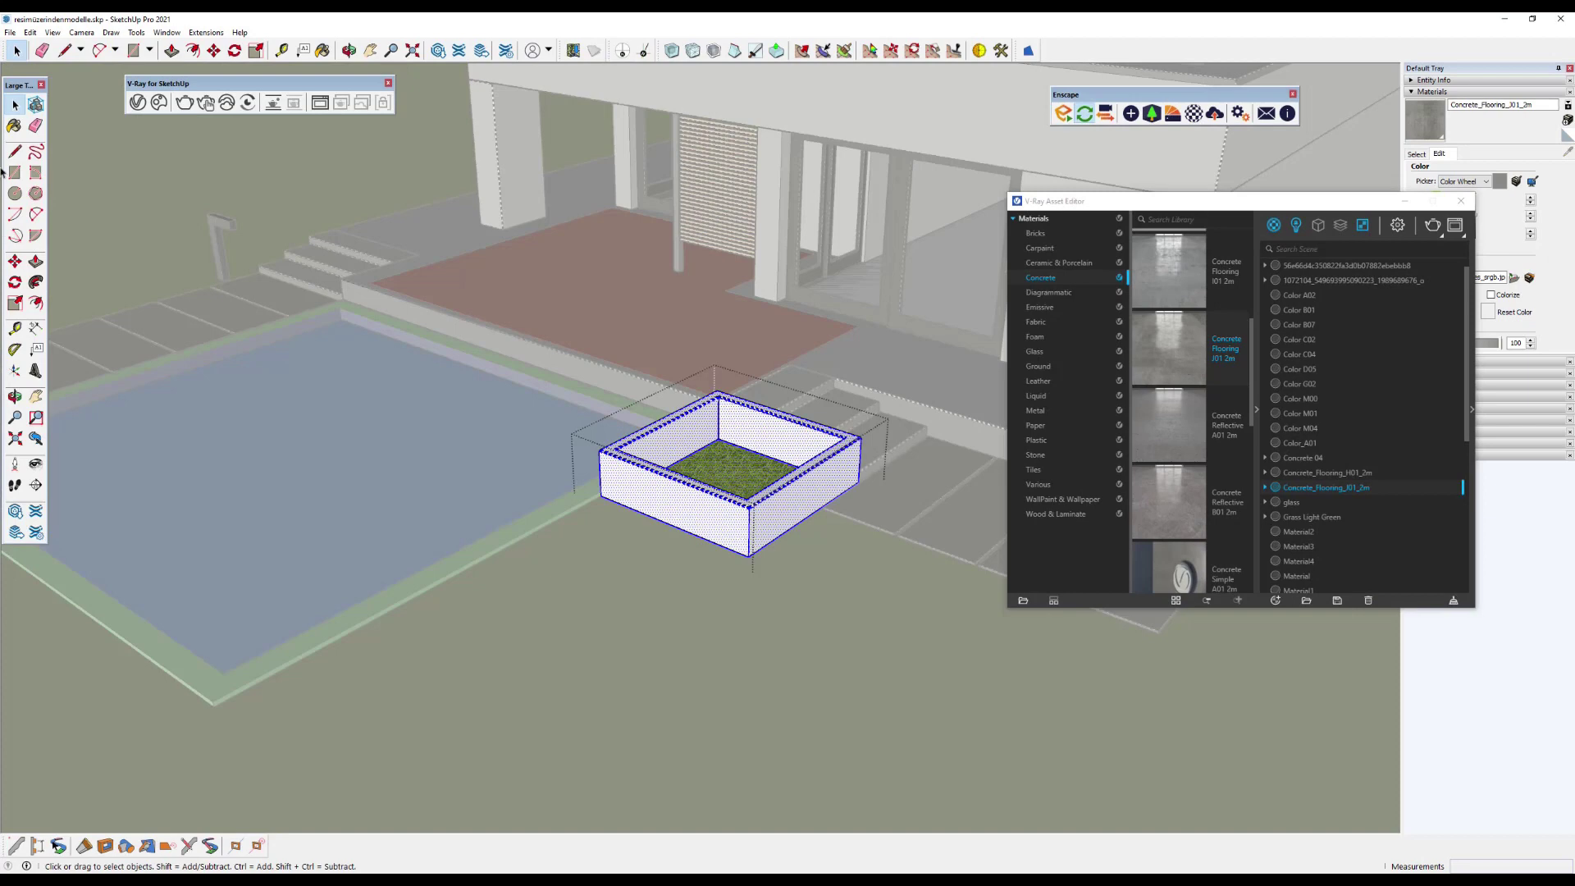
{"action": "left_click", "coordinate": [607, 471]}
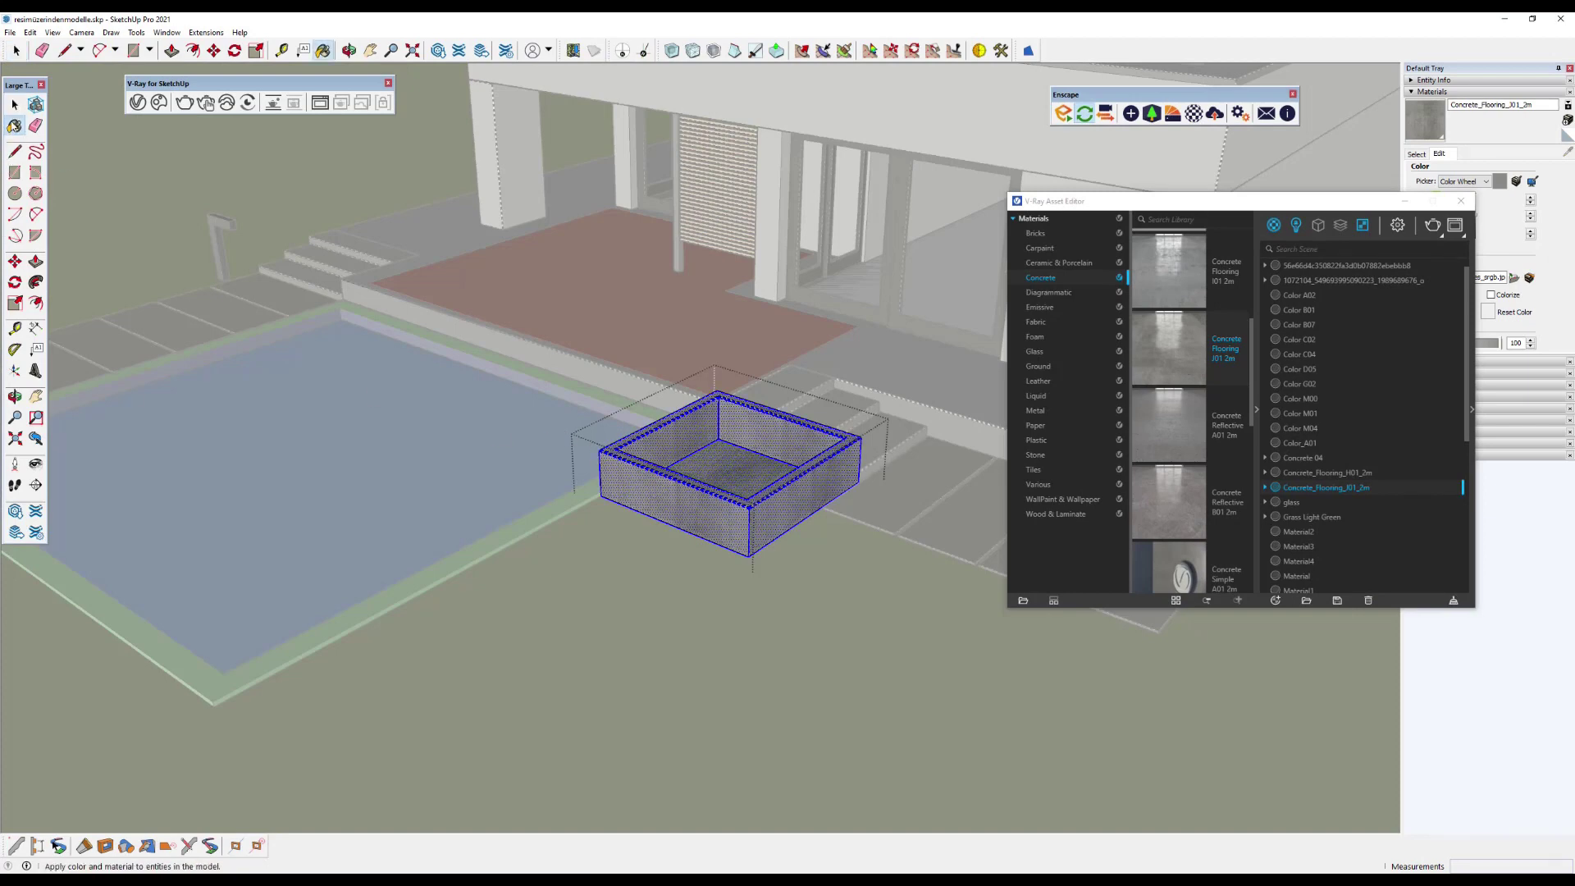
{"action": "left_click", "coordinate": [431, 223]}
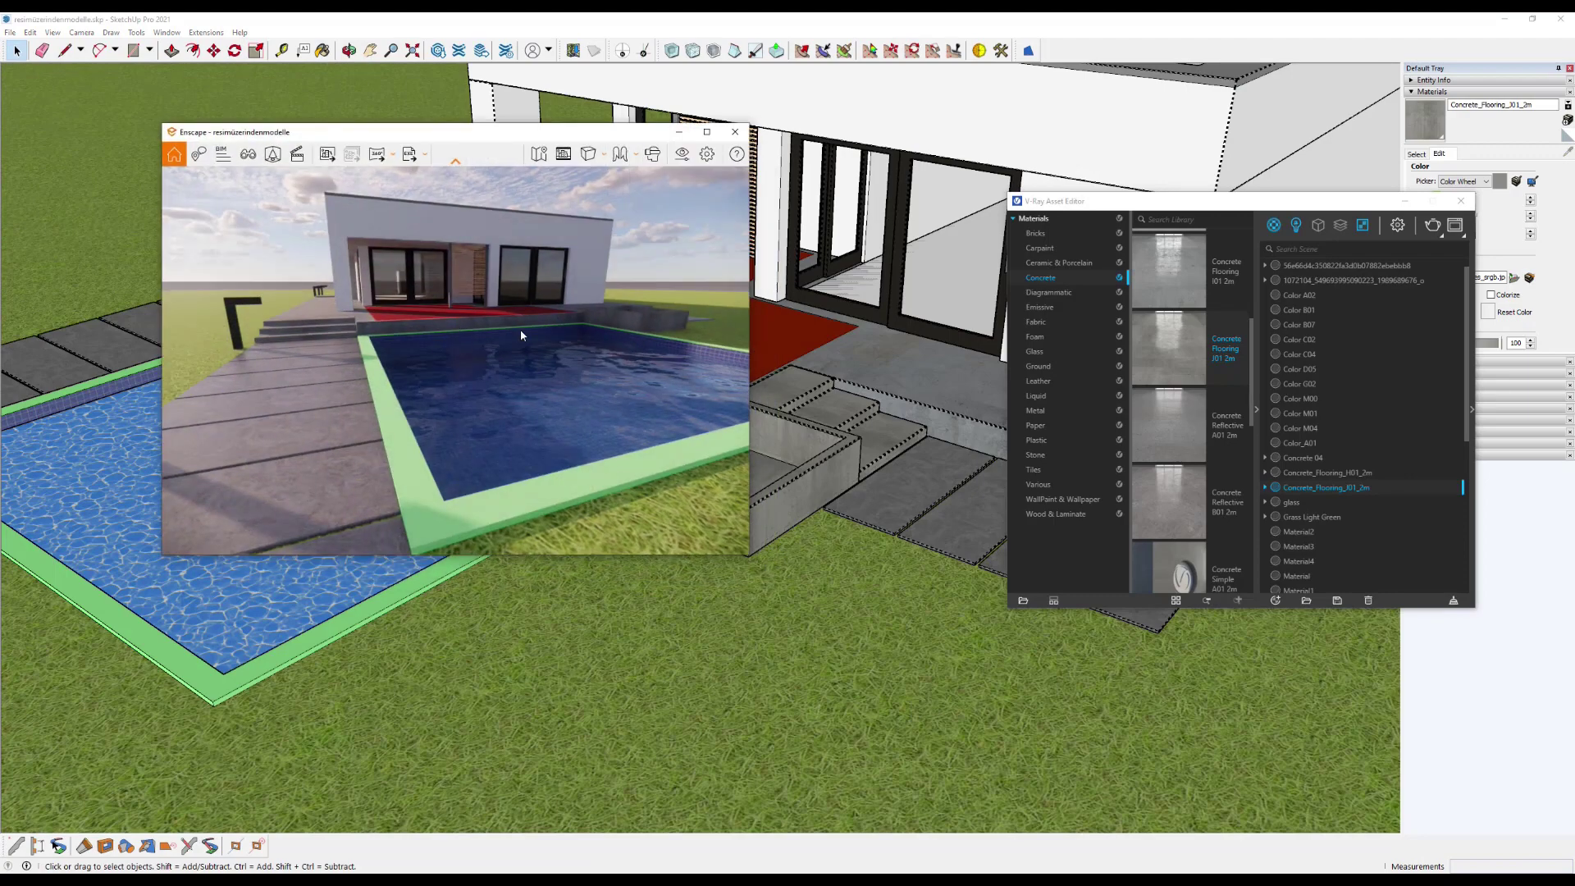
Fly the Enscape render past the pool and along the terrace to inspect the concrete steps.
{"action": "mouse_move", "coordinate": [520, 328]}
{"action": "left_mouse_down"}
{"action": "mouse_move", "coordinate": [459, 332]}
{"action": "mouse_move", "coordinate": [426, 264]}
{"action": "left_mouse_up"}
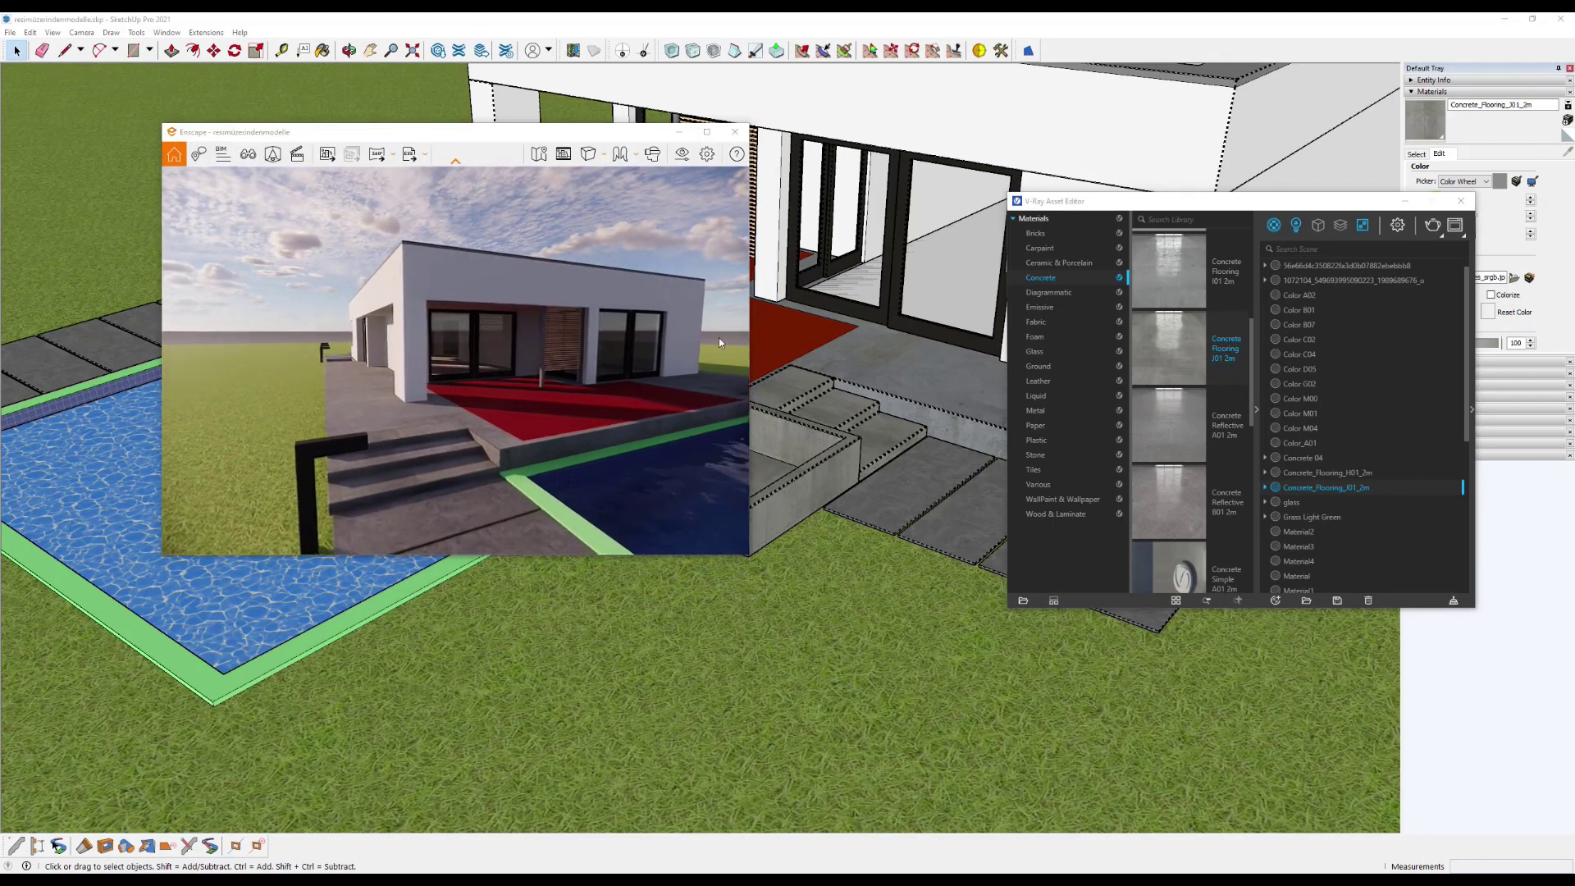
{"action": "left_click_drag", "start_coordinate": [582, 273], "coordinate": [525, 271]}
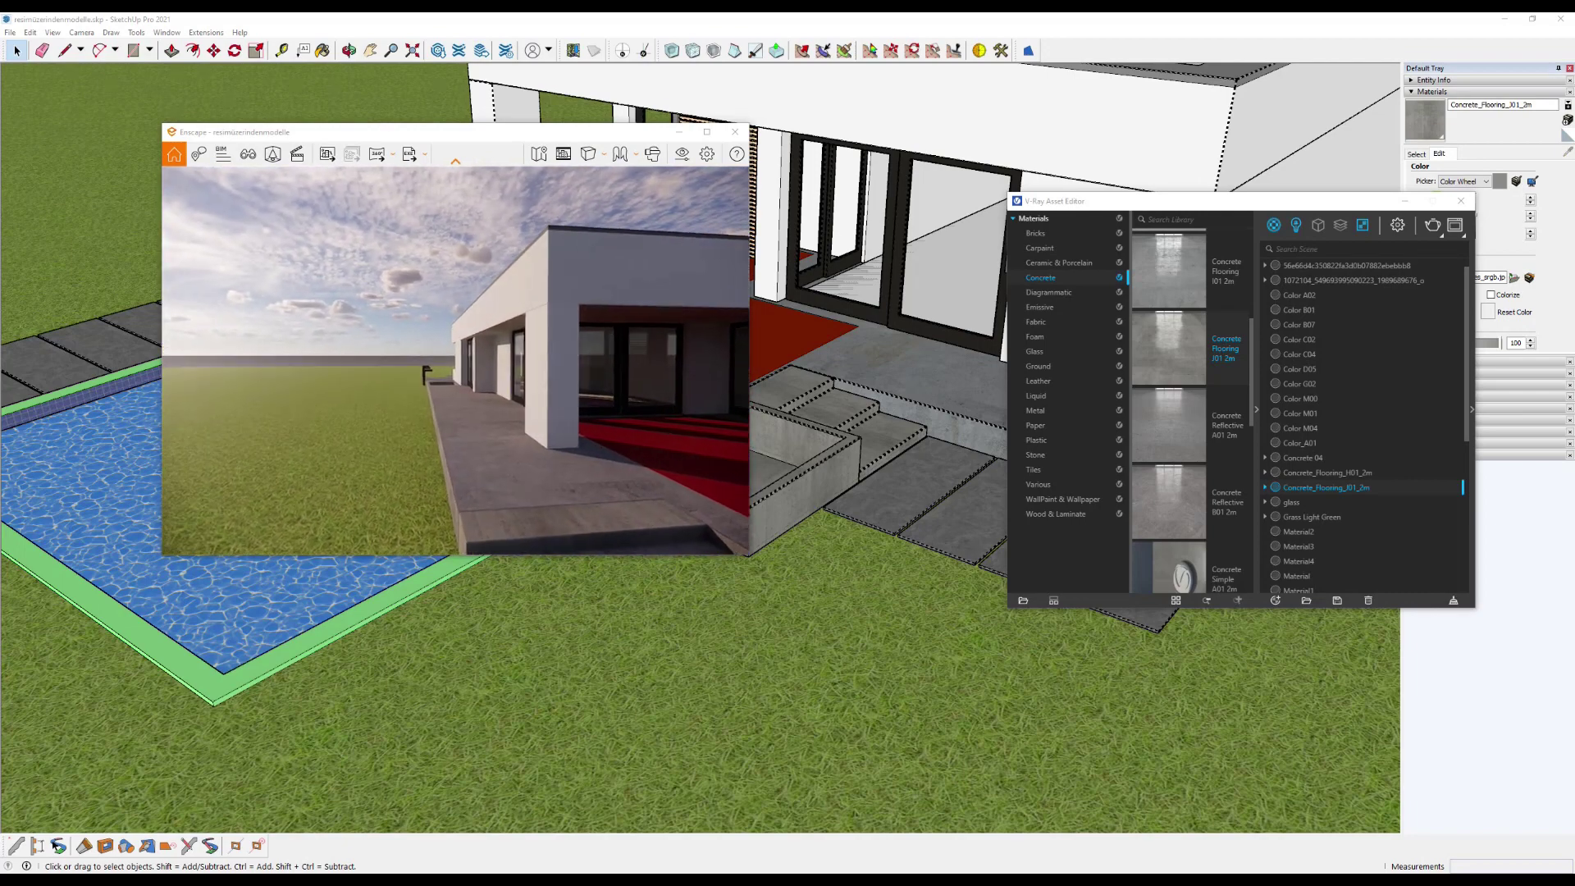
{"action": "key", "text": "w"}
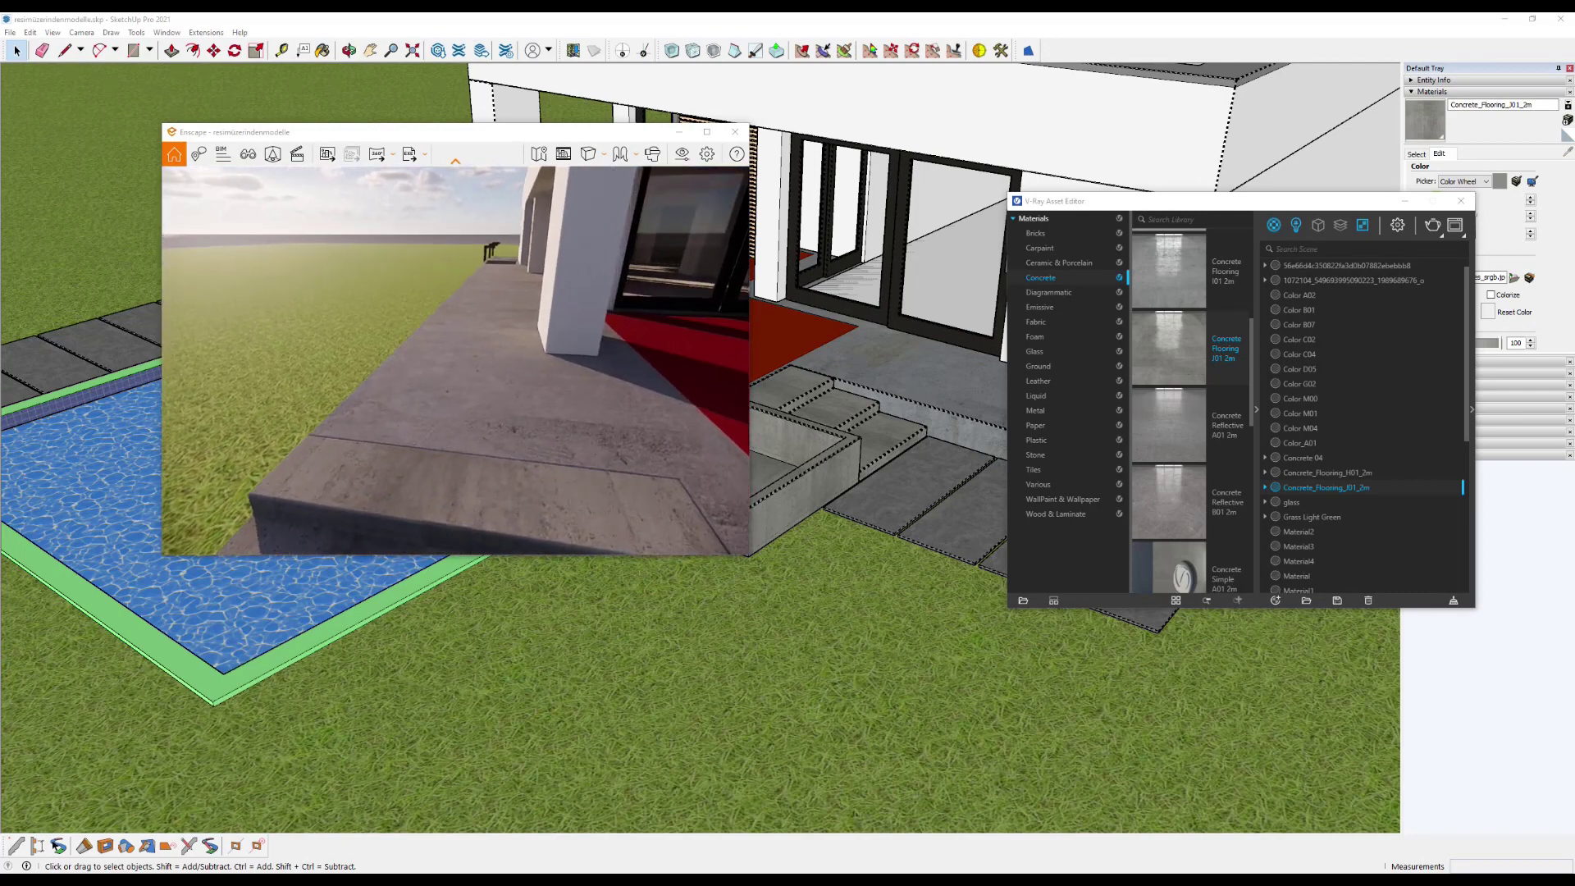
{"action": "left_click_drag", "start_coordinate": [345, 426], "coordinate": [299, 488]}
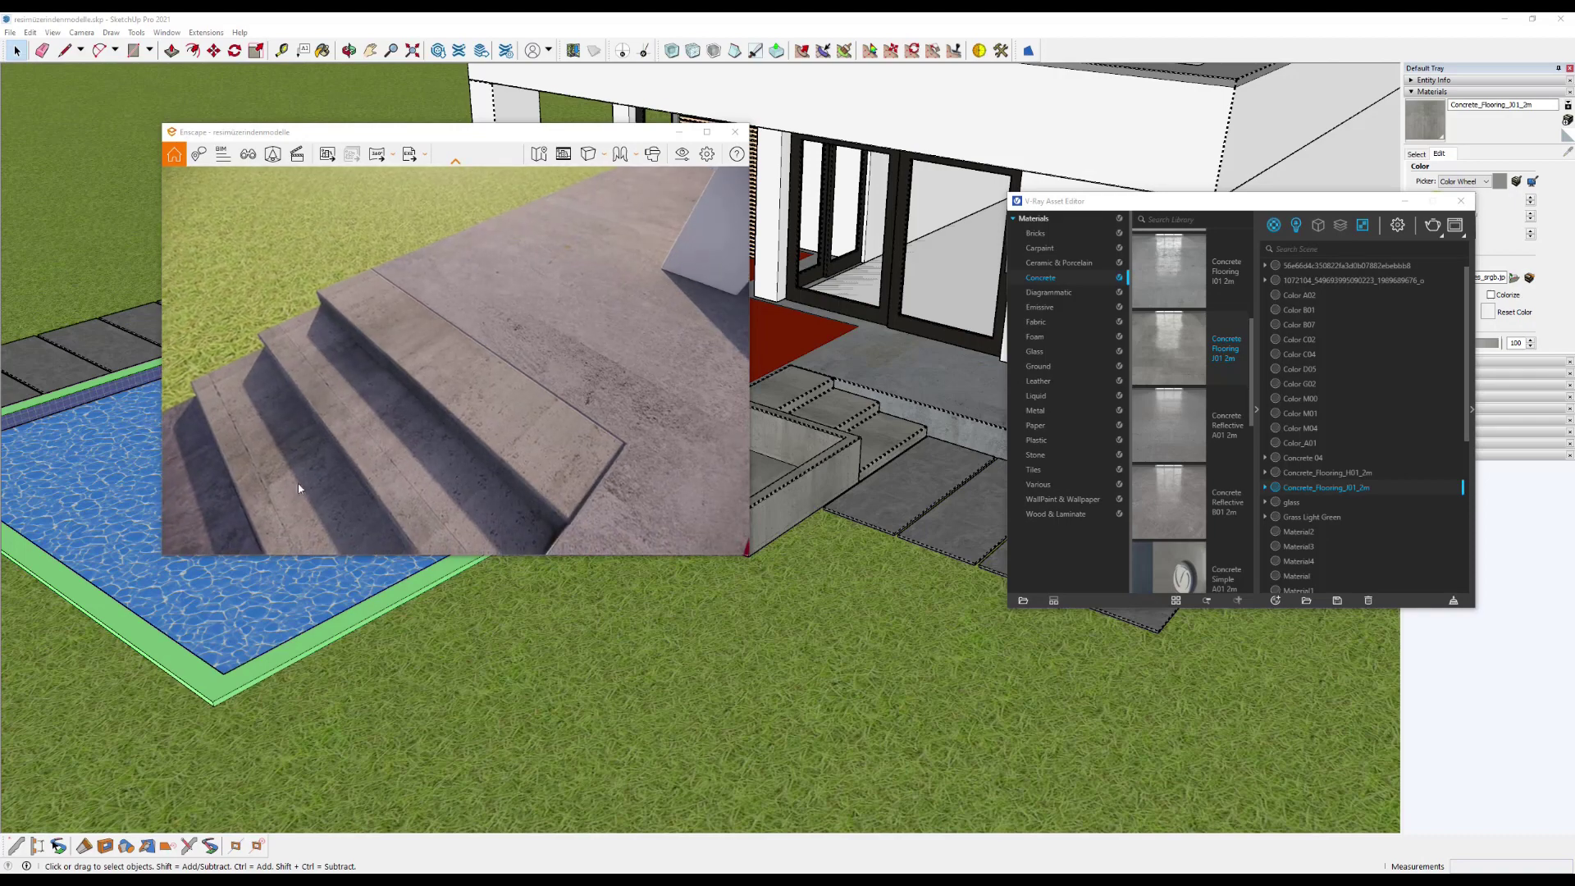
{"action": "left_click_drag", "start_coordinate": [451, 426], "coordinate": [533, 279]}
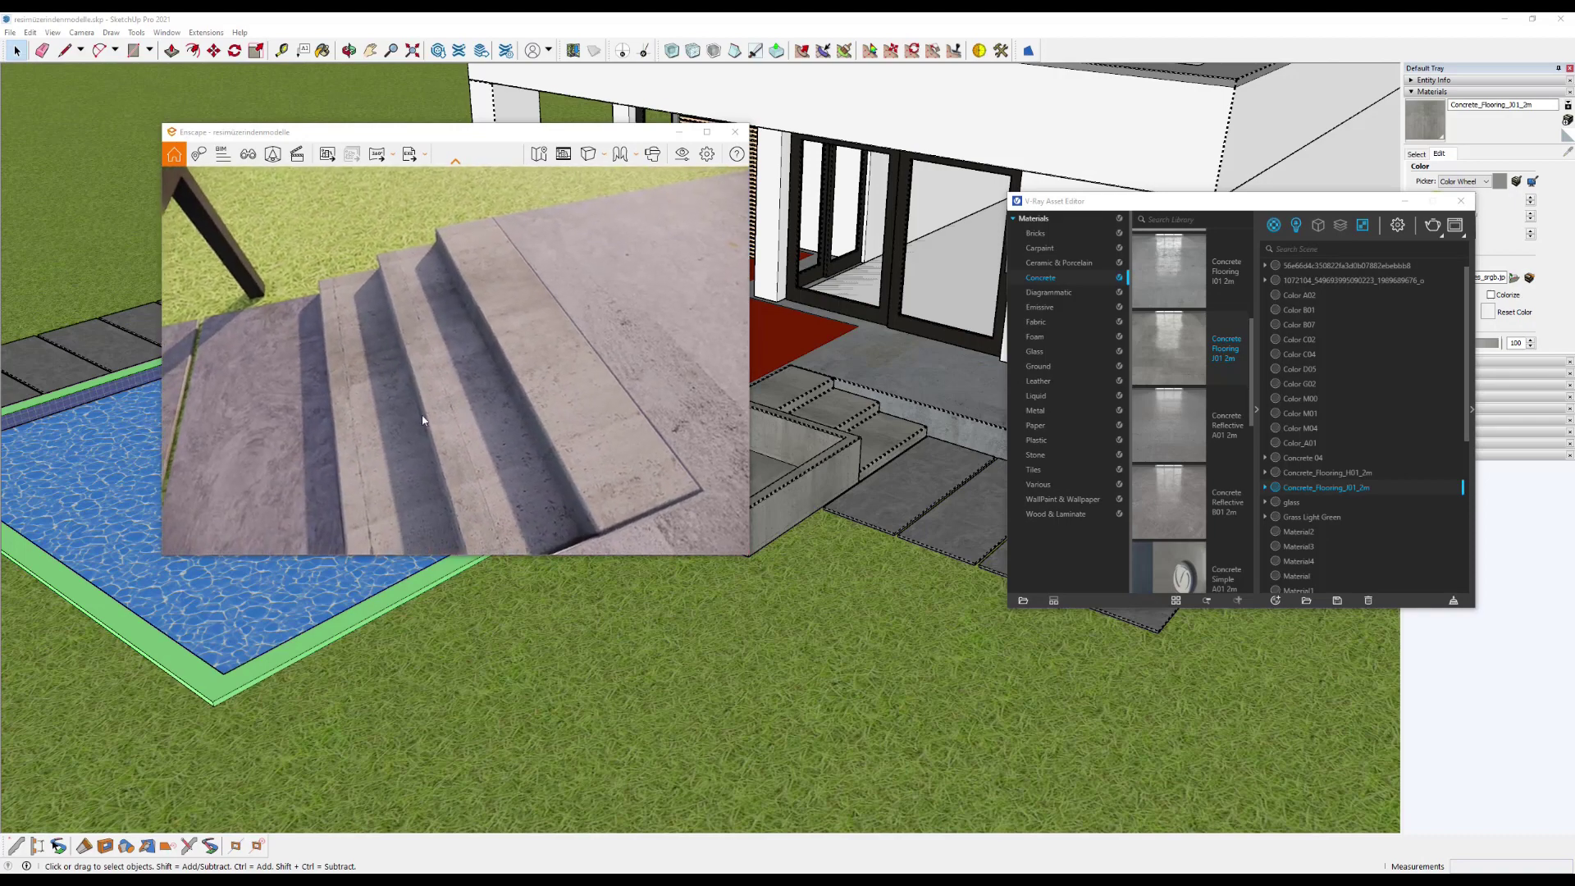
{"action": "left_click_drag", "start_coordinate": [648, 285], "coordinate": [594, 337]}
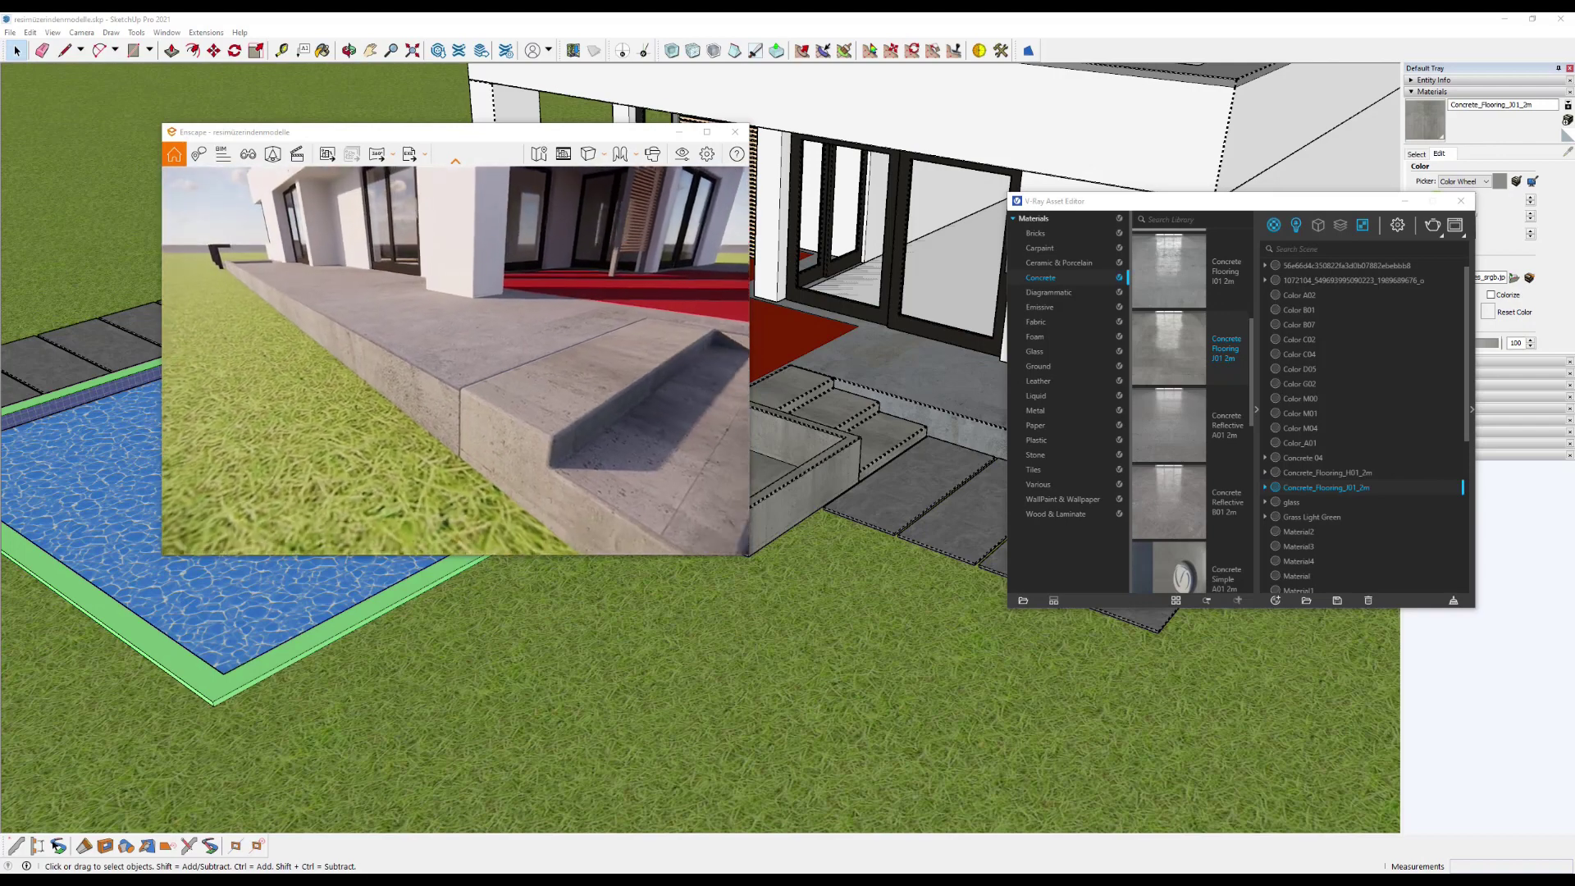
{"action": "mouse_move", "coordinate": [594, 336]}
{"action": "left_mouse_down"}
{"action": "mouse_move", "coordinate": [540, 293]}
{"action": "mouse_move", "coordinate": [525, 369]}
{"action": "mouse_move", "coordinate": [481, 366]}
{"action": "mouse_move", "coordinate": [436, 425]}
{"action": "left_mouse_up"}
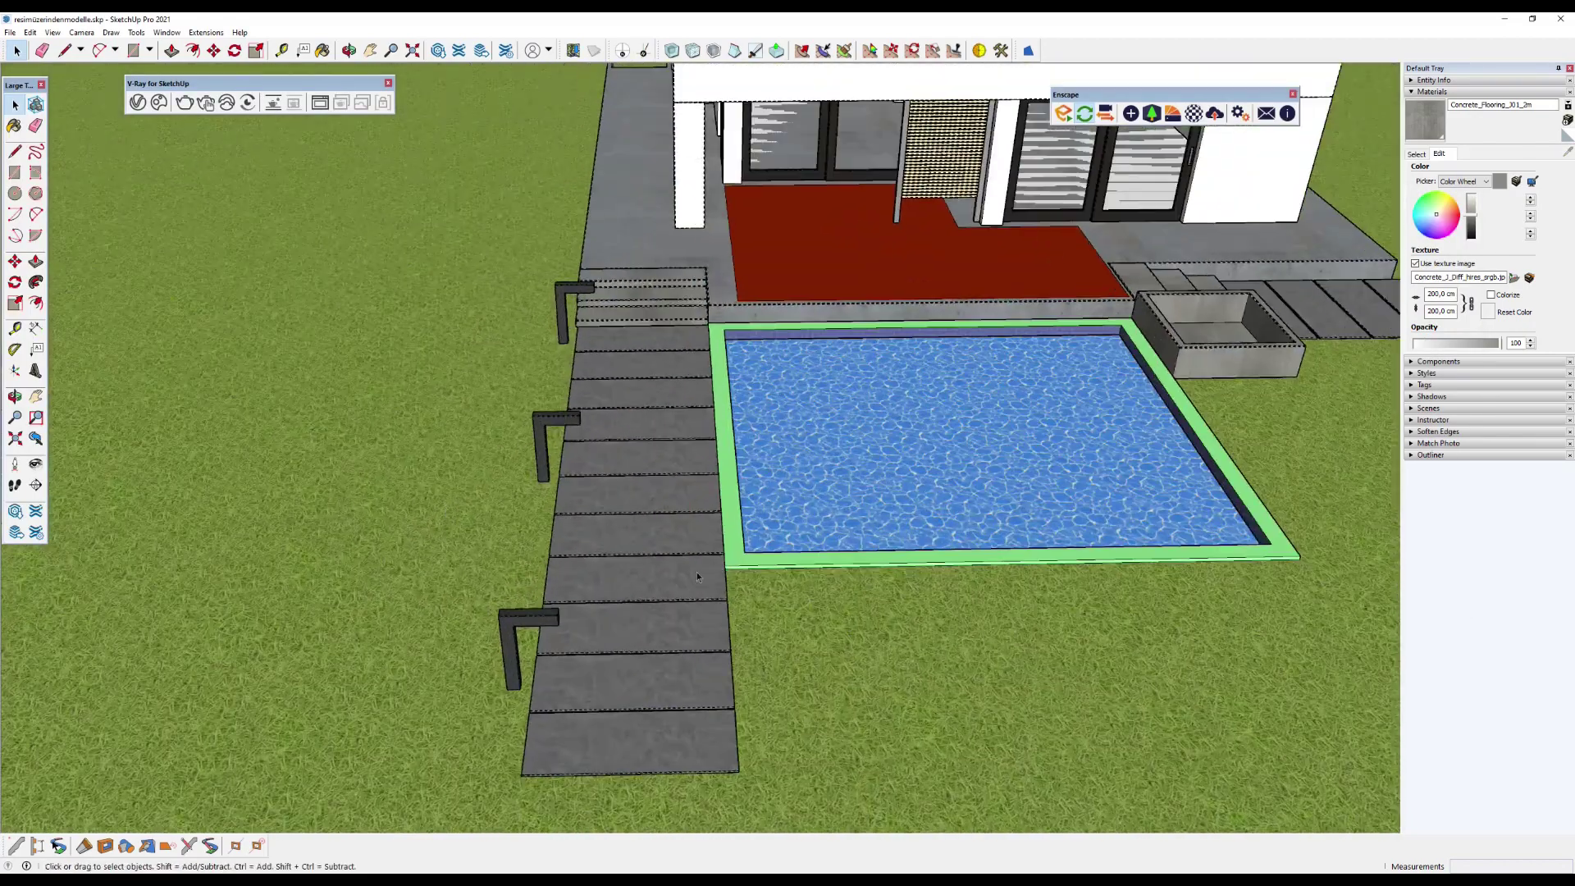
Paint the pool rim with the grey concrete and orbit low around the pool corner.
{"action": "scroll", "coordinate": [733, 543], "scroll_direction": "up", "scroll_amount": 4}
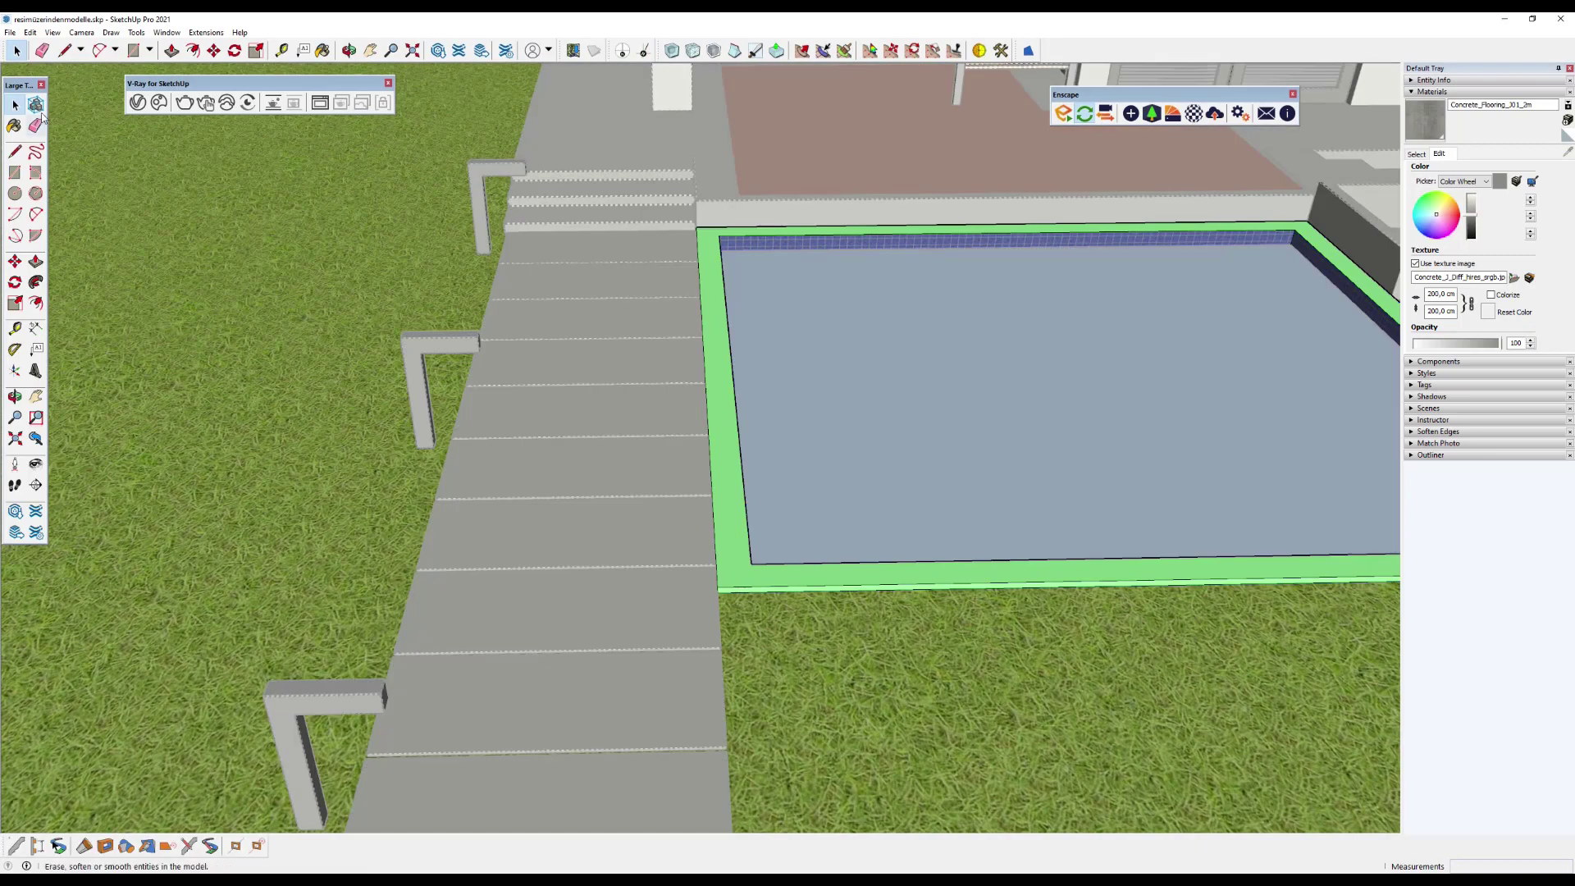
{"action": "left_click", "coordinate": [726, 353]}
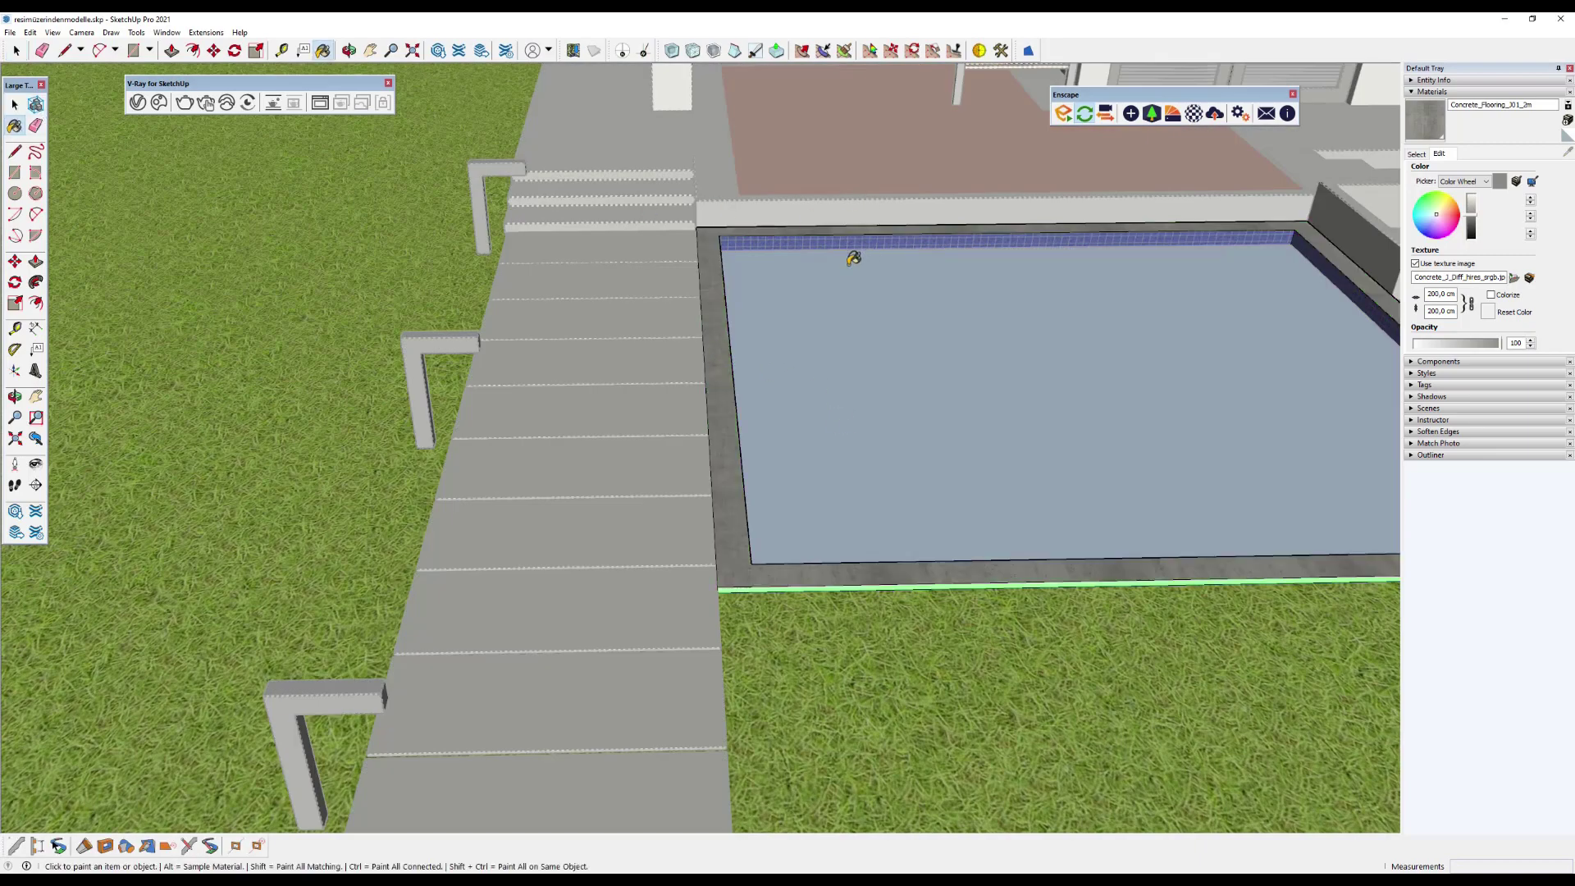
{"action": "middle_click_drag", "start_coordinate": [853, 258], "coordinate": [411, 468]}
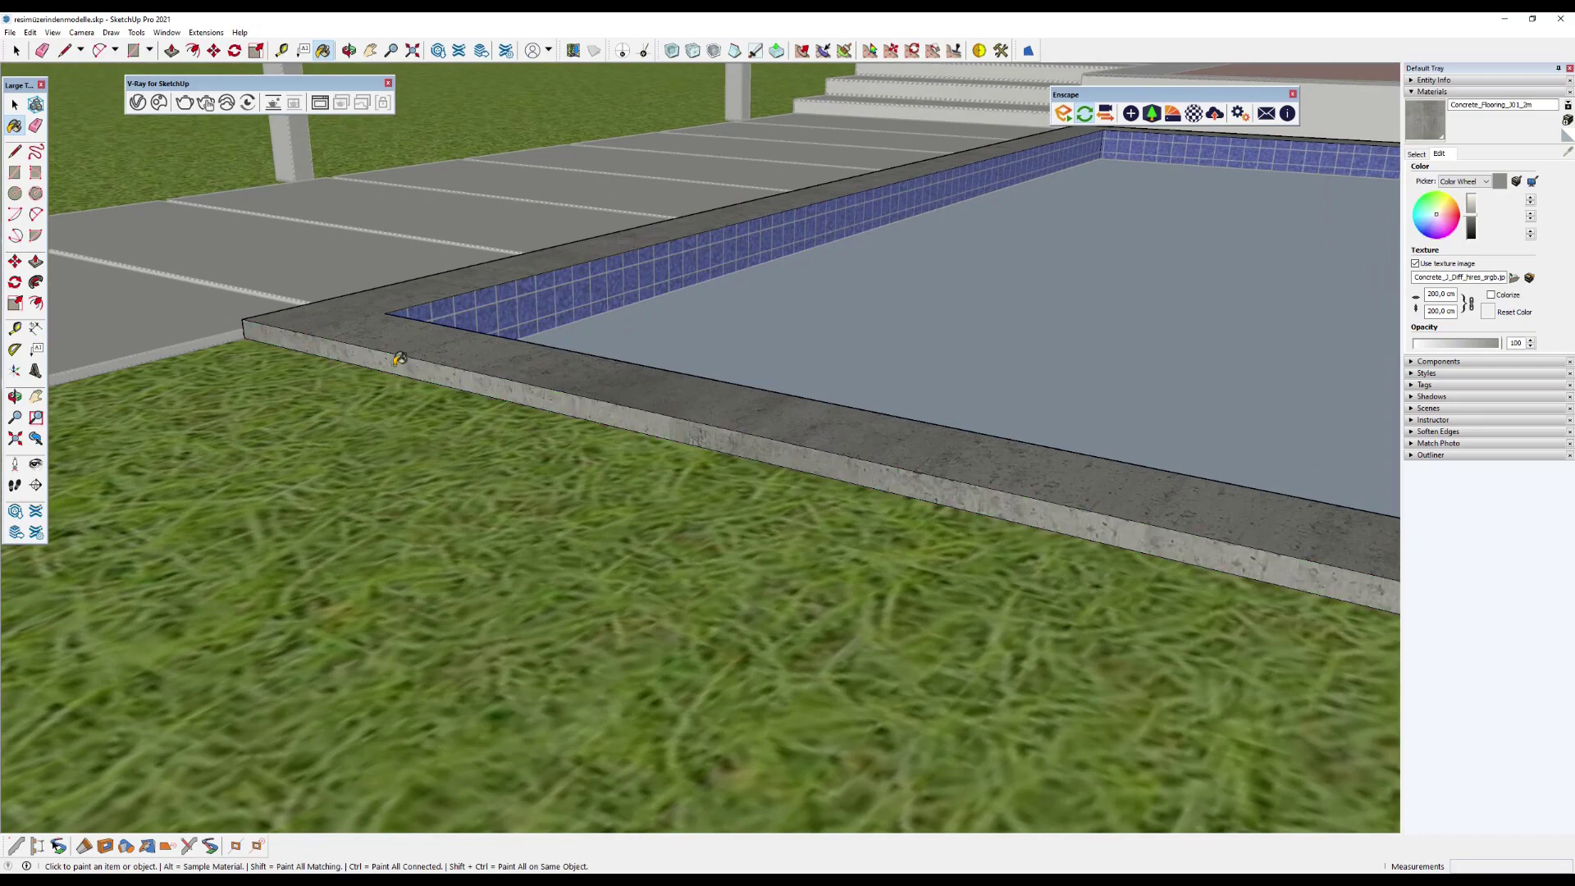
{"action": "mouse_move", "coordinate": [412, 467]}
{"action": "middle_mouse_down"}
{"action": "mouse_move", "coordinate": [897, 368]}
{"action": "mouse_move", "coordinate": [456, 492]}
{"action": "middle_mouse_up"}
{"action": "scroll", "coordinate": [457, 492], "scroll_direction": "down", "scroll_amount": 5}
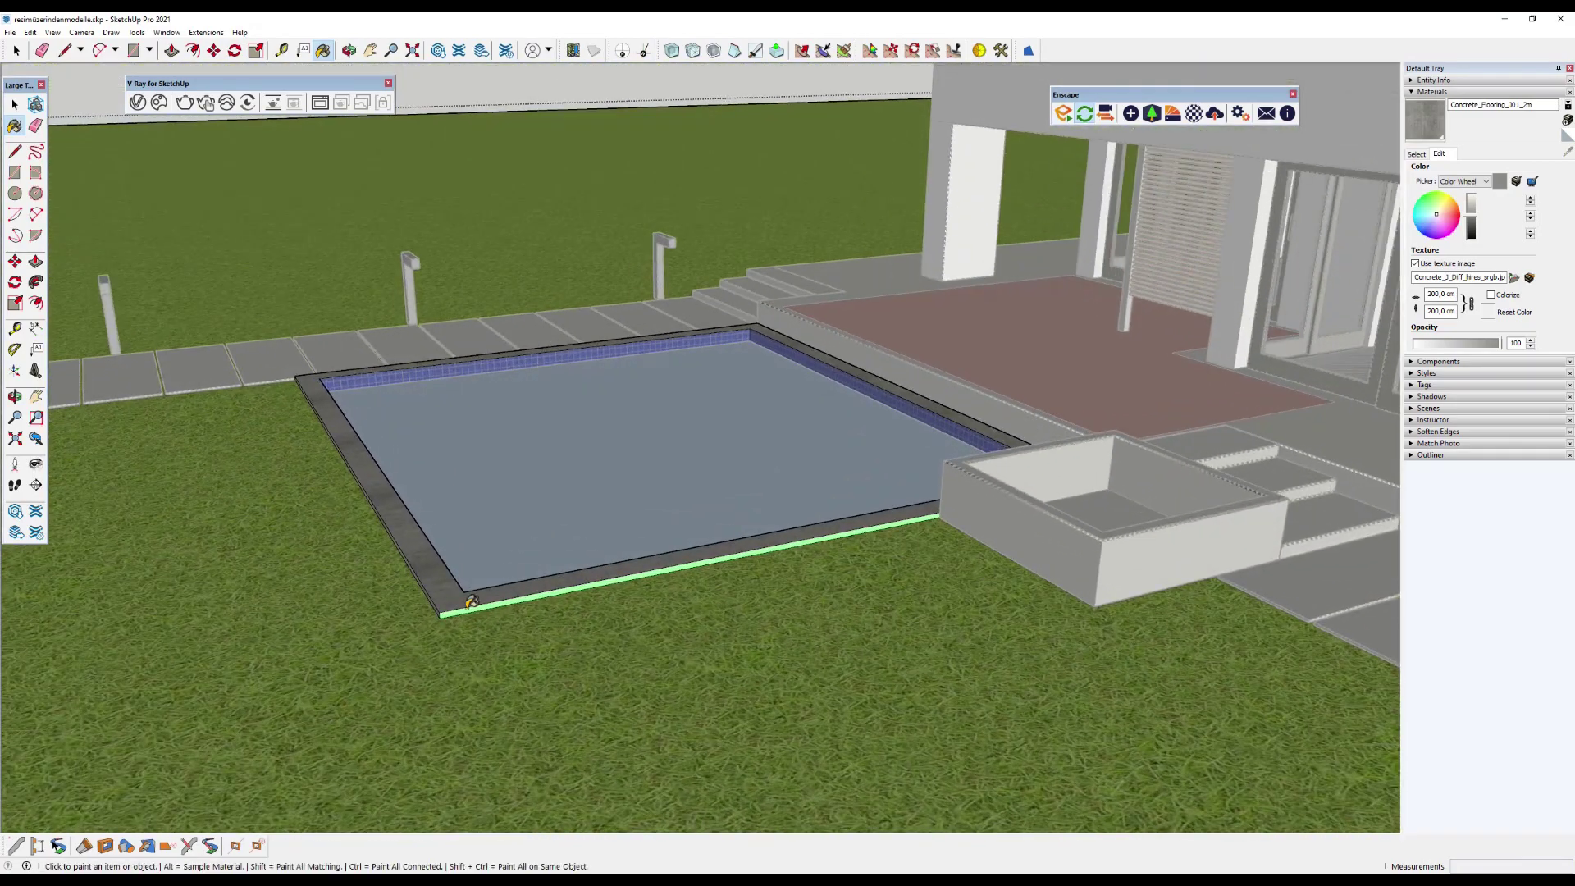
{"action": "middle_click_drag", "start_coordinate": [481, 601], "coordinate": [984, 394]}
{"action": "scroll", "coordinate": [984, 394], "scroll_direction": "up", "scroll_amount": 3}
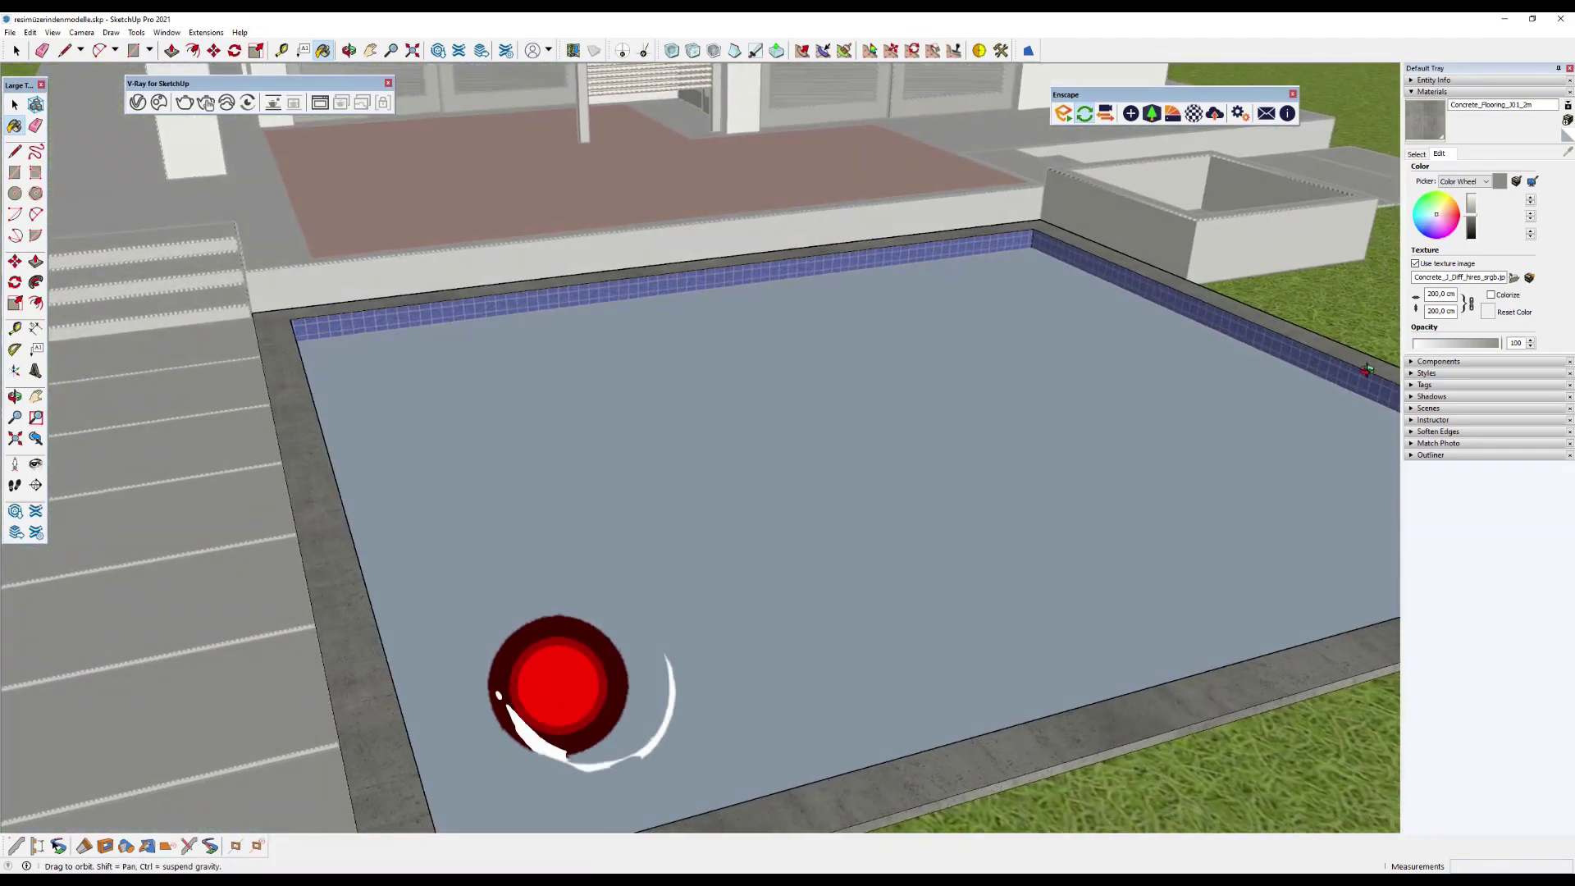
{"action": "mouse_move", "coordinate": [1125, 326]}
{"action": "middle_mouse_down"}
{"action": "mouse_move", "coordinate": [565, 441]}
{"action": "mouse_move", "coordinate": [922, 341]}
{"action": "mouse_move", "coordinate": [718, 246]}
{"action": "middle_mouse_up"}
{"action": "scroll", "coordinate": [879, 369], "scroll_direction": "down", "scroll_amount": 5}
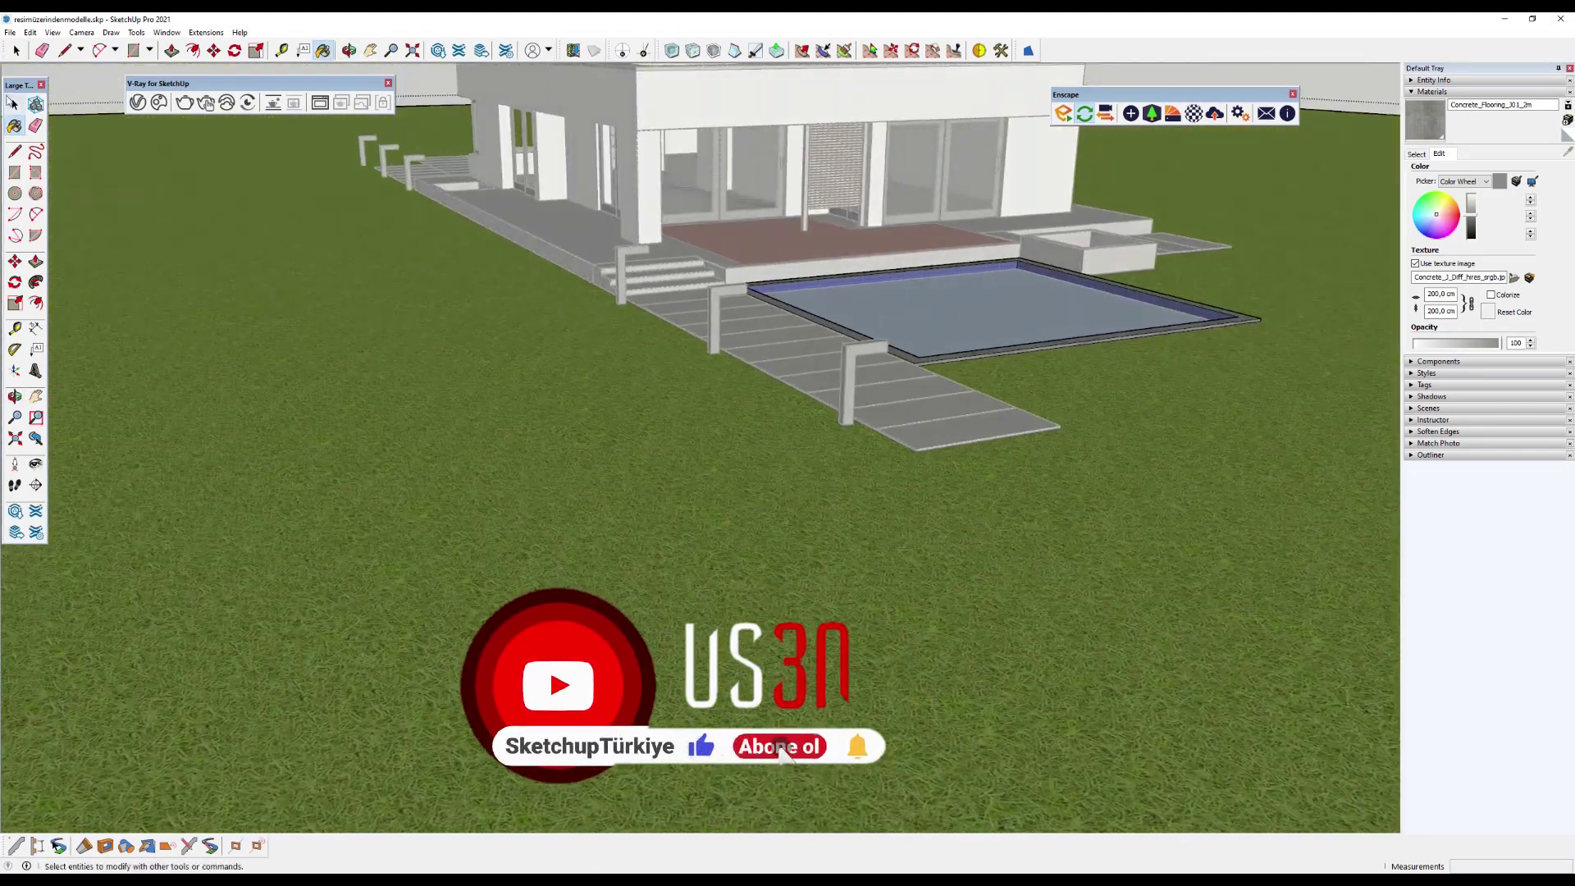
Pan the house and roof into view and zoom over the pool and terrace.
{"action": "left_click", "coordinate": [370, 51]}
{"action": "left_click_drag", "start_coordinate": [943, 164], "coordinate": [779, 304]}
{"action": "right_click", "coordinate": [779, 304]}
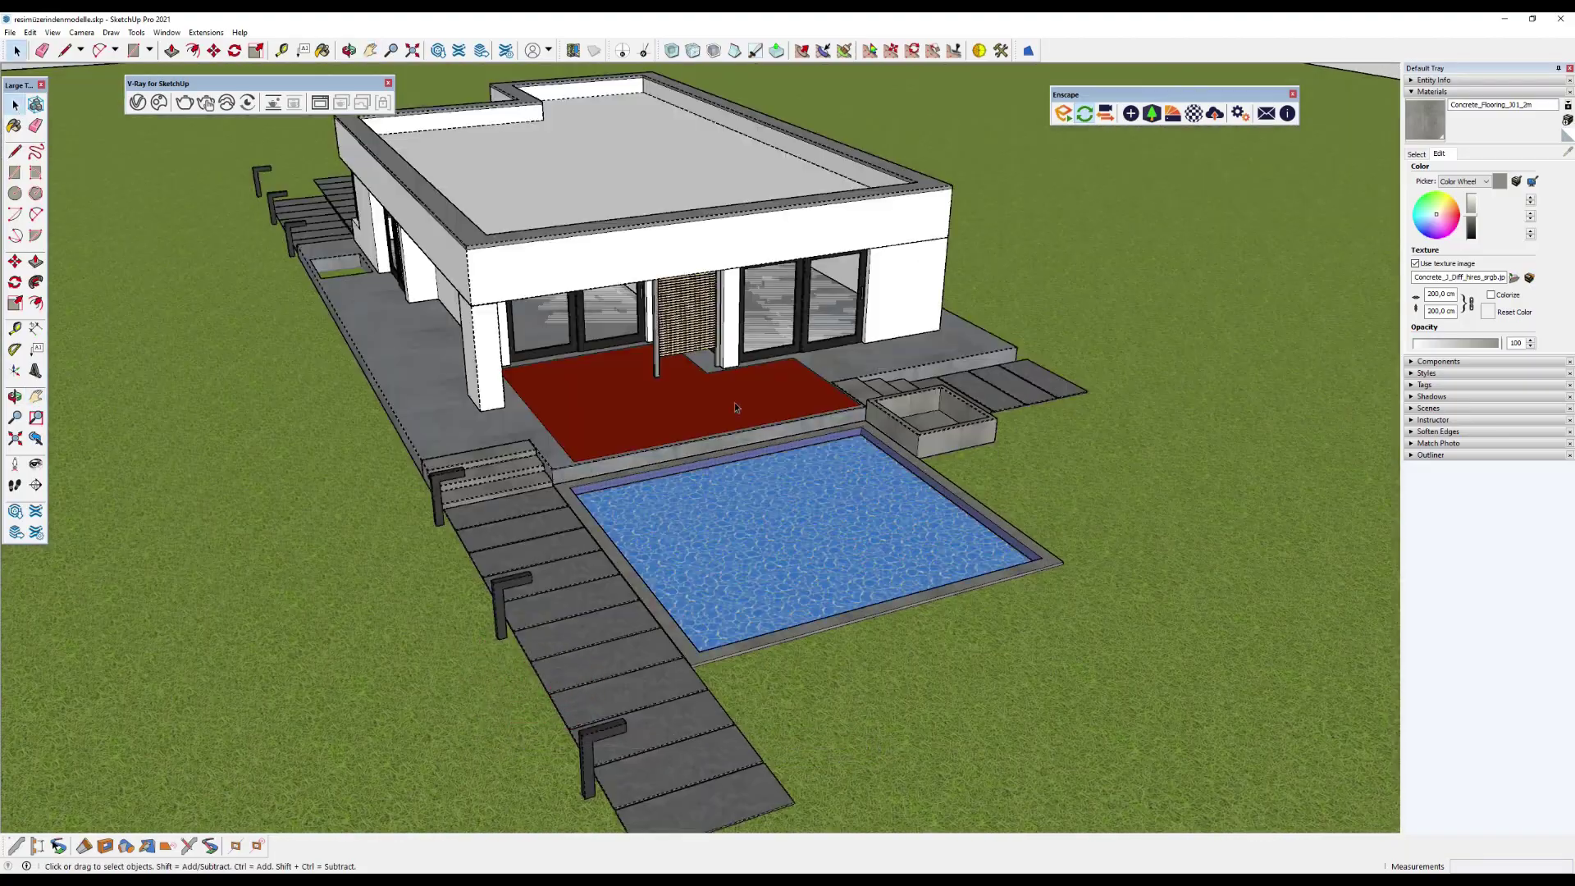
{"action": "scroll", "coordinate": [738, 400], "scroll_direction": "up", "scroll_amount": 3}
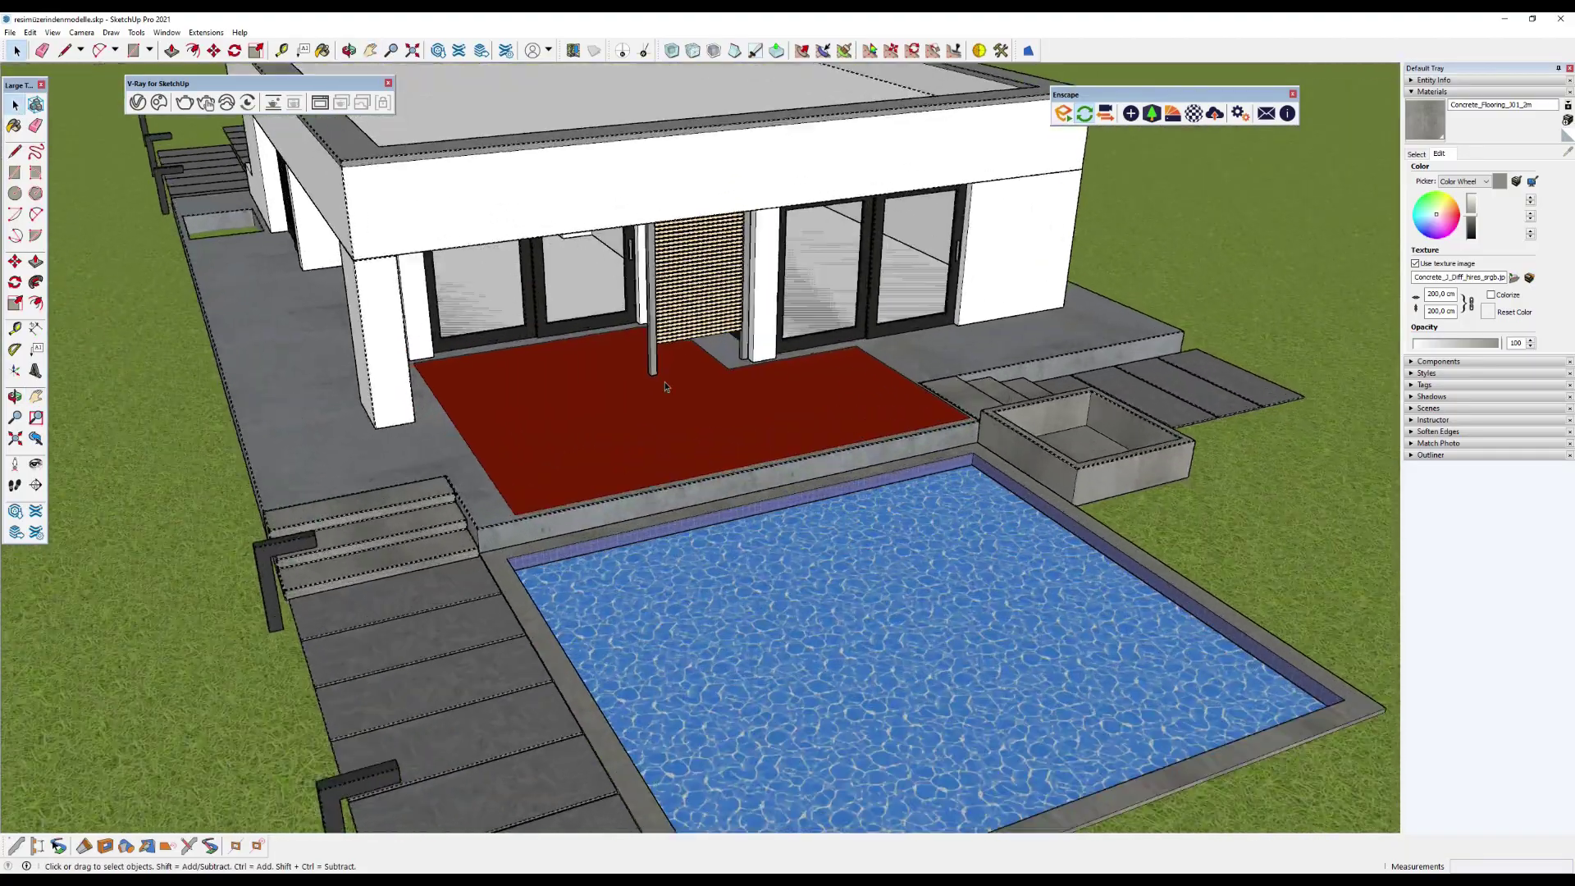
{"action": "scroll", "coordinate": [760, 390], "scroll_direction": "up", "scroll_amount": 3}
{"action": "scroll", "coordinate": [760, 392], "scroll_direction": "down", "scroll_amount": 3}
{"action": "scroll", "coordinate": [648, 397], "scroll_direction": "up", "scroll_amount": 4}
{"action": "scroll", "coordinate": [766, 411], "scroll_direction": "down", "scroll_amount": 3}
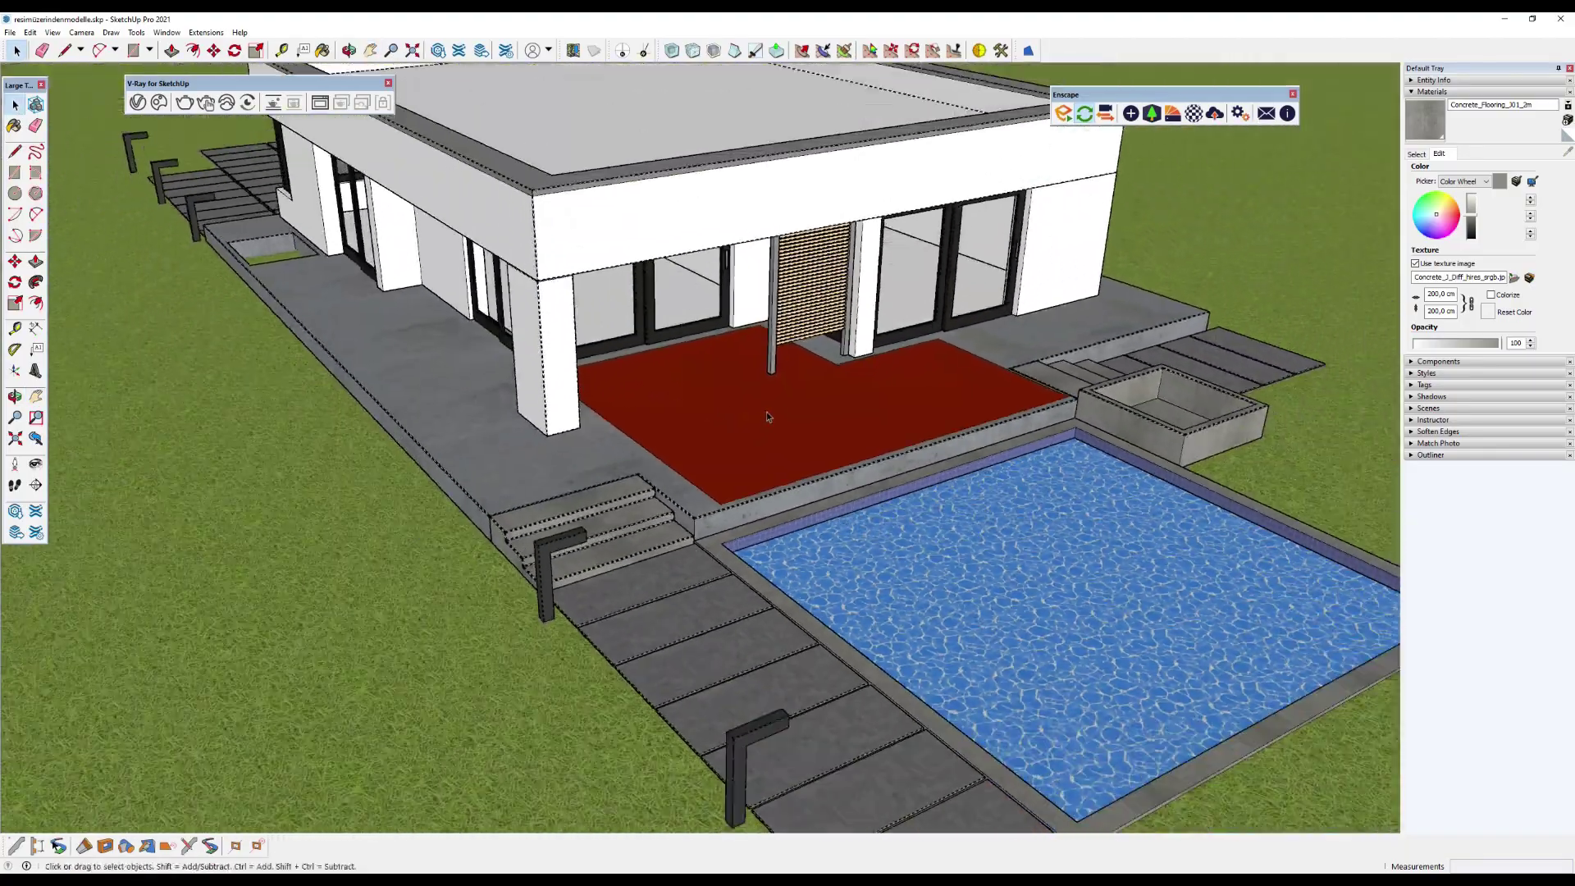
{"action": "scroll", "coordinate": [657, 437], "scroll_direction": "up", "scroll_amount": 3}
{"action": "scroll", "coordinate": [648, 427], "scroll_direction": "down", "scroll_amount": 1}
{"action": "scroll", "coordinate": [614, 406], "scroll_direction": "up", "scroll_amount": 2}
{"action": "scroll", "coordinate": [722, 434], "scroll_direction": "up", "scroll_amount": 1}
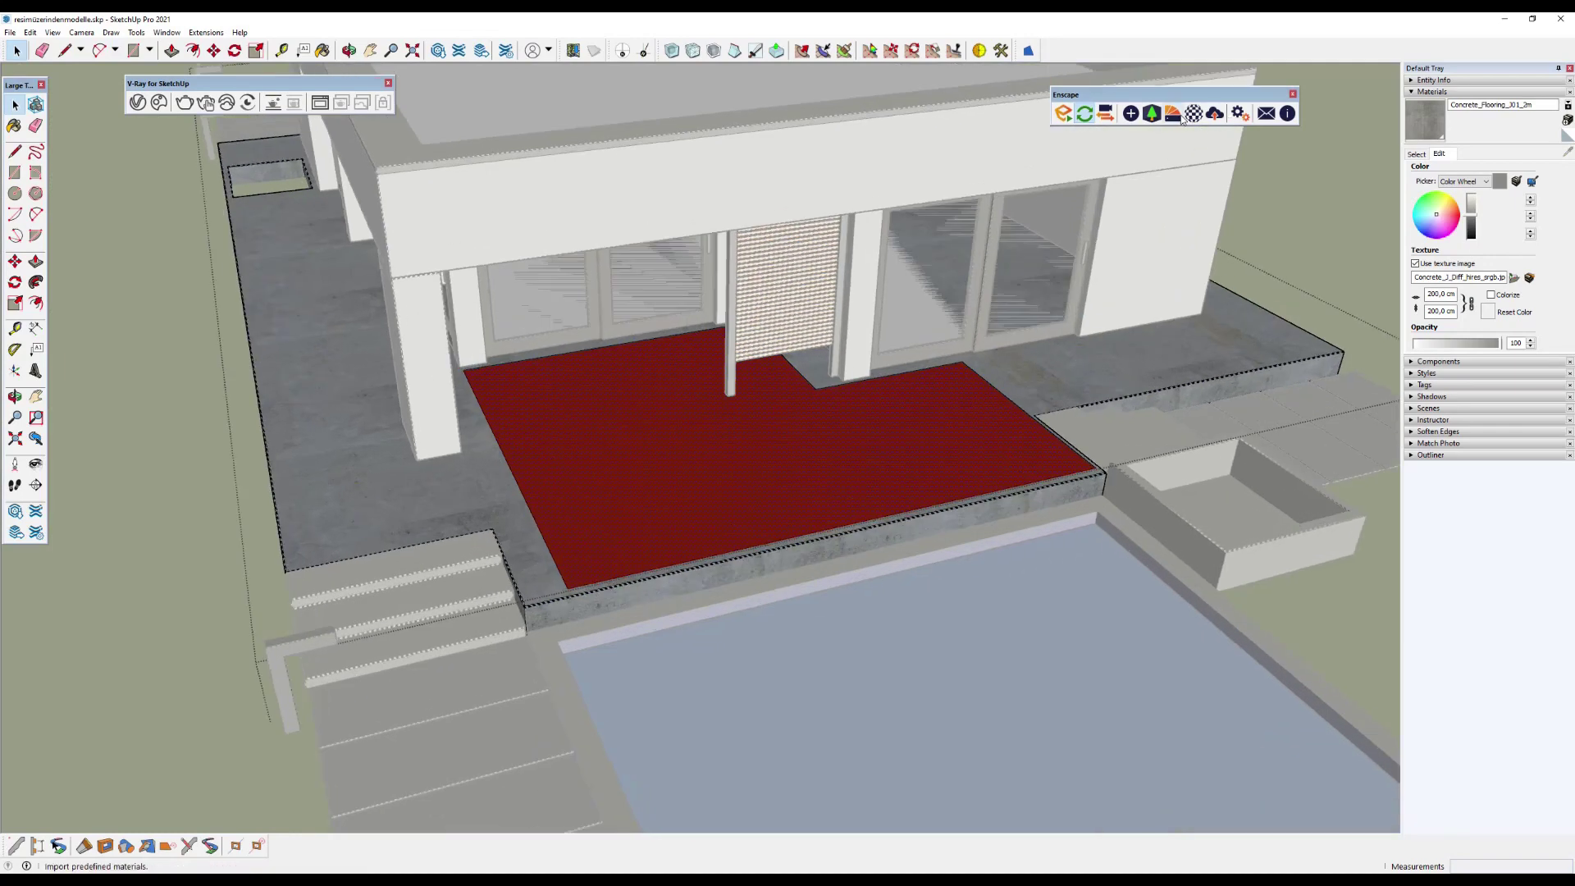
Import Enscape's Wood 01 Brick Bond material and paint it over the red terrace floor.
{"action": "left_click", "coordinate": [1190, 116]}
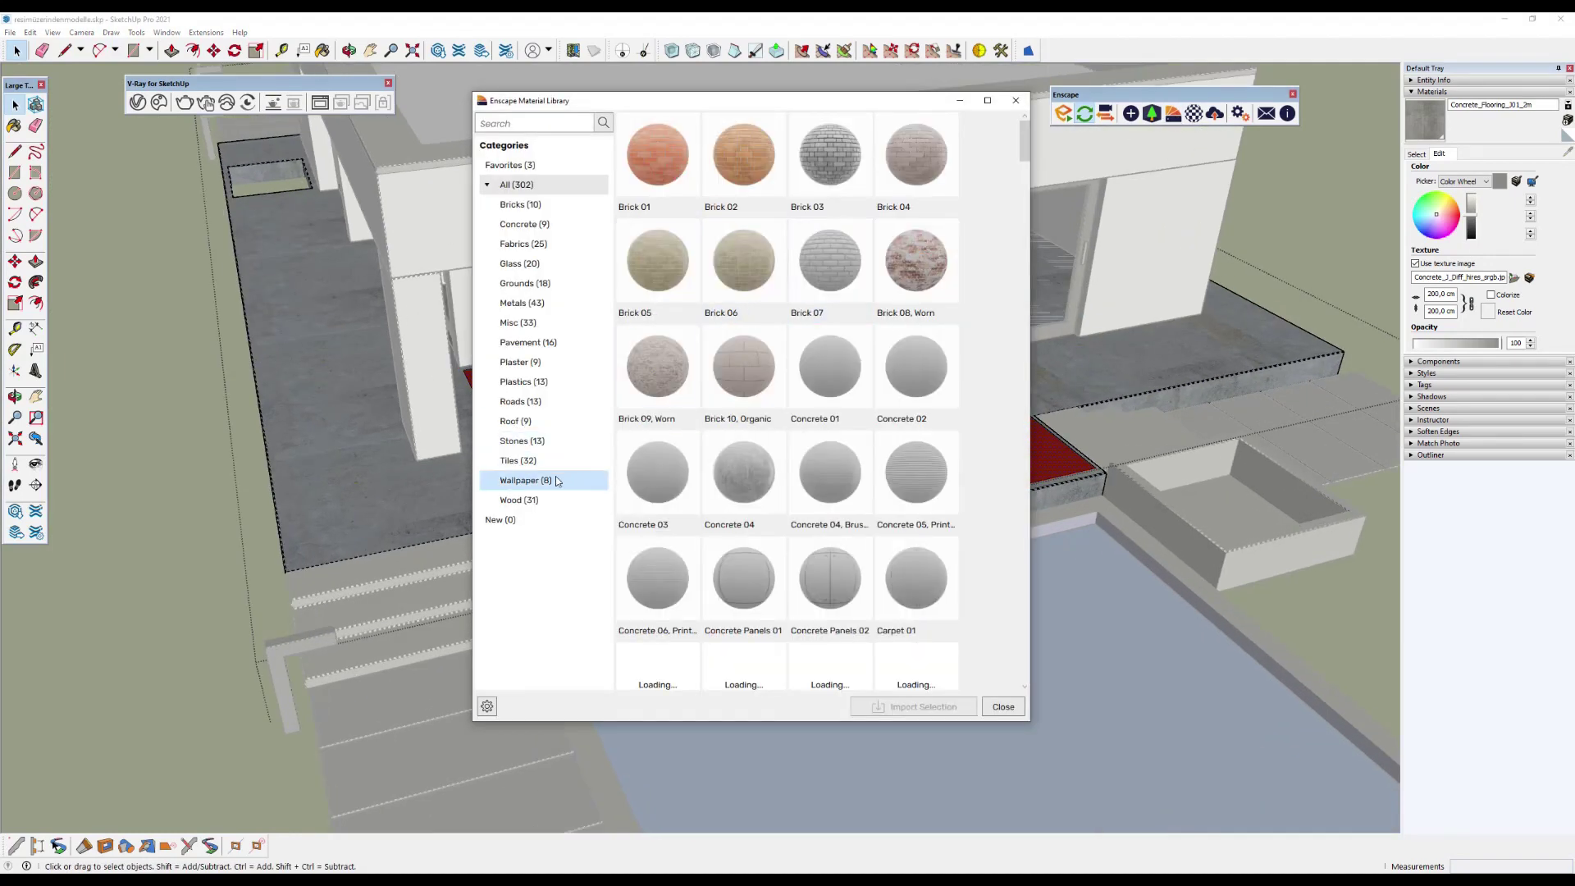
{"action": "left_click", "coordinate": [524, 497]}
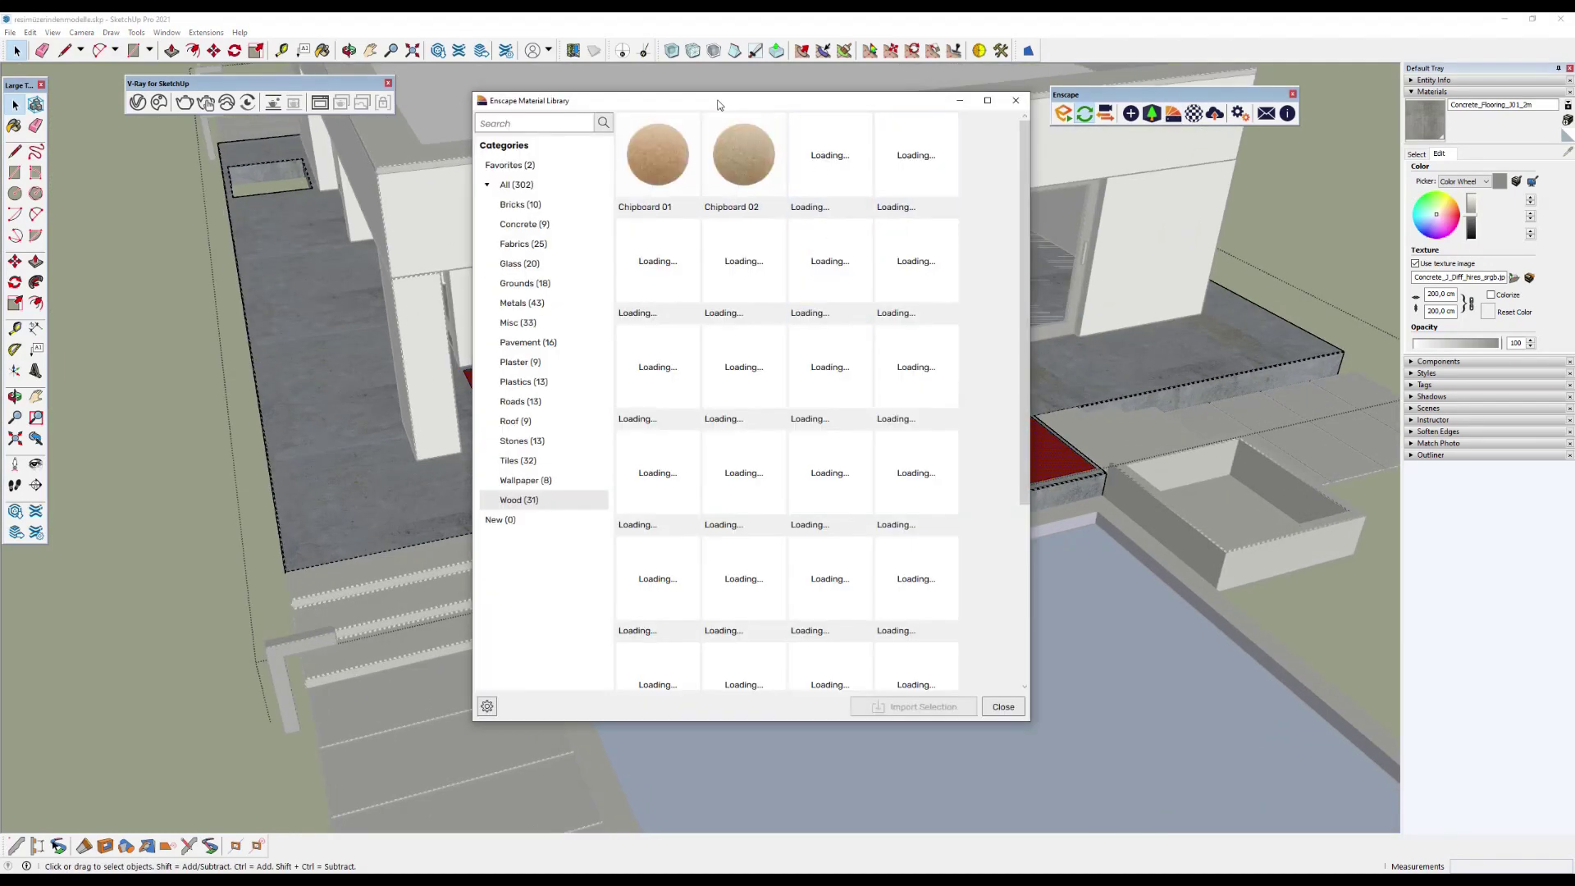
{"action": "left_click_drag", "start_coordinate": [719, 104], "coordinate": [942, 134]}
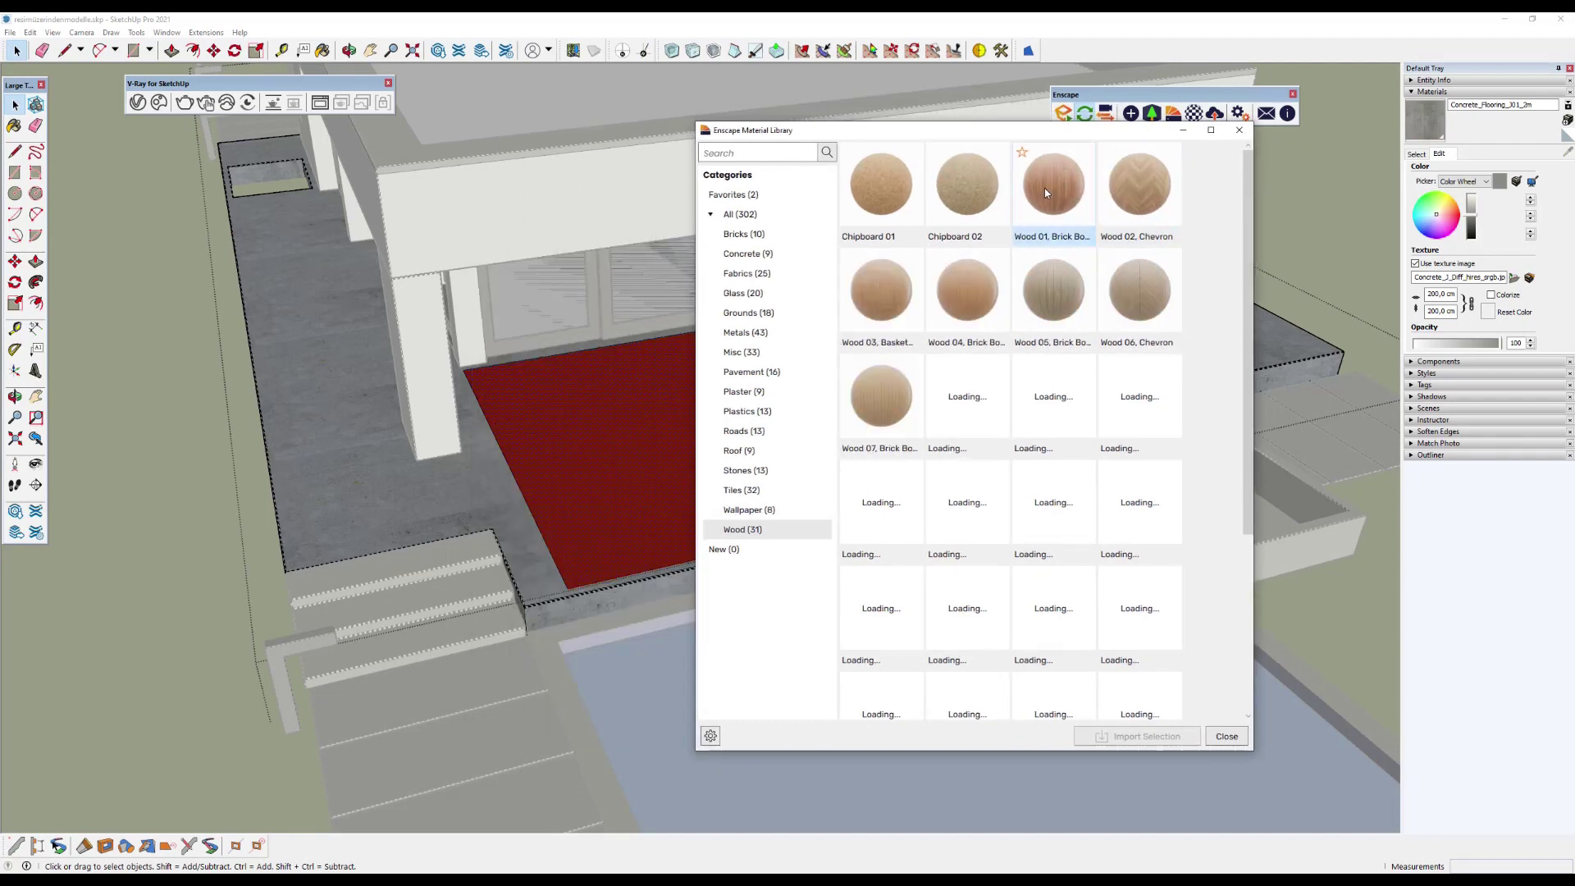
{"action": "left_click", "coordinate": [1048, 191]}
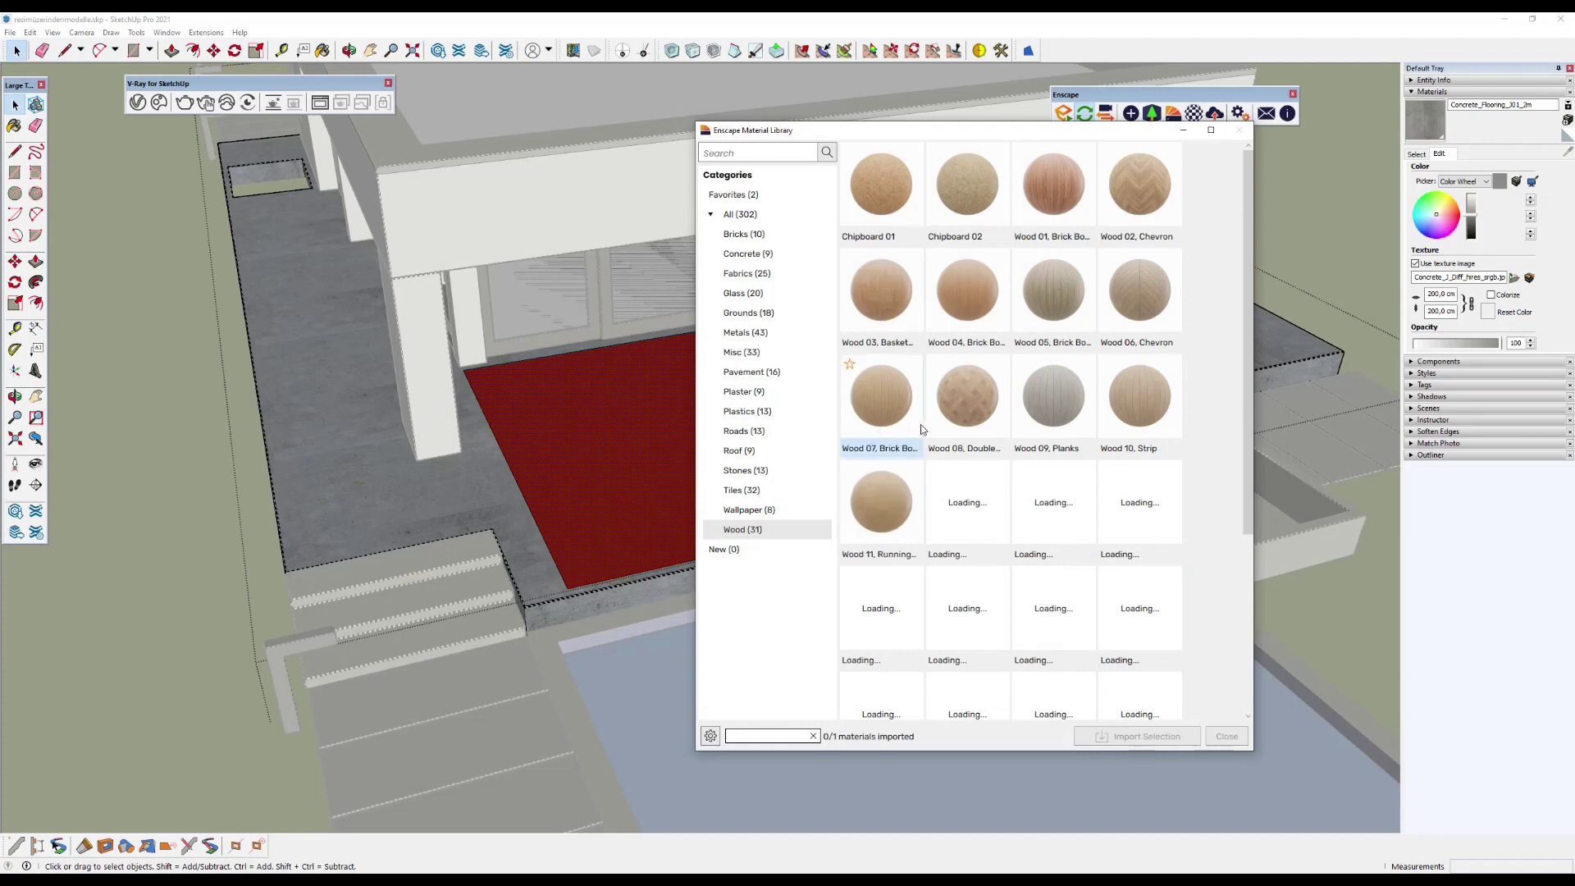
{"action": "left_click", "coordinate": [1237, 131]}
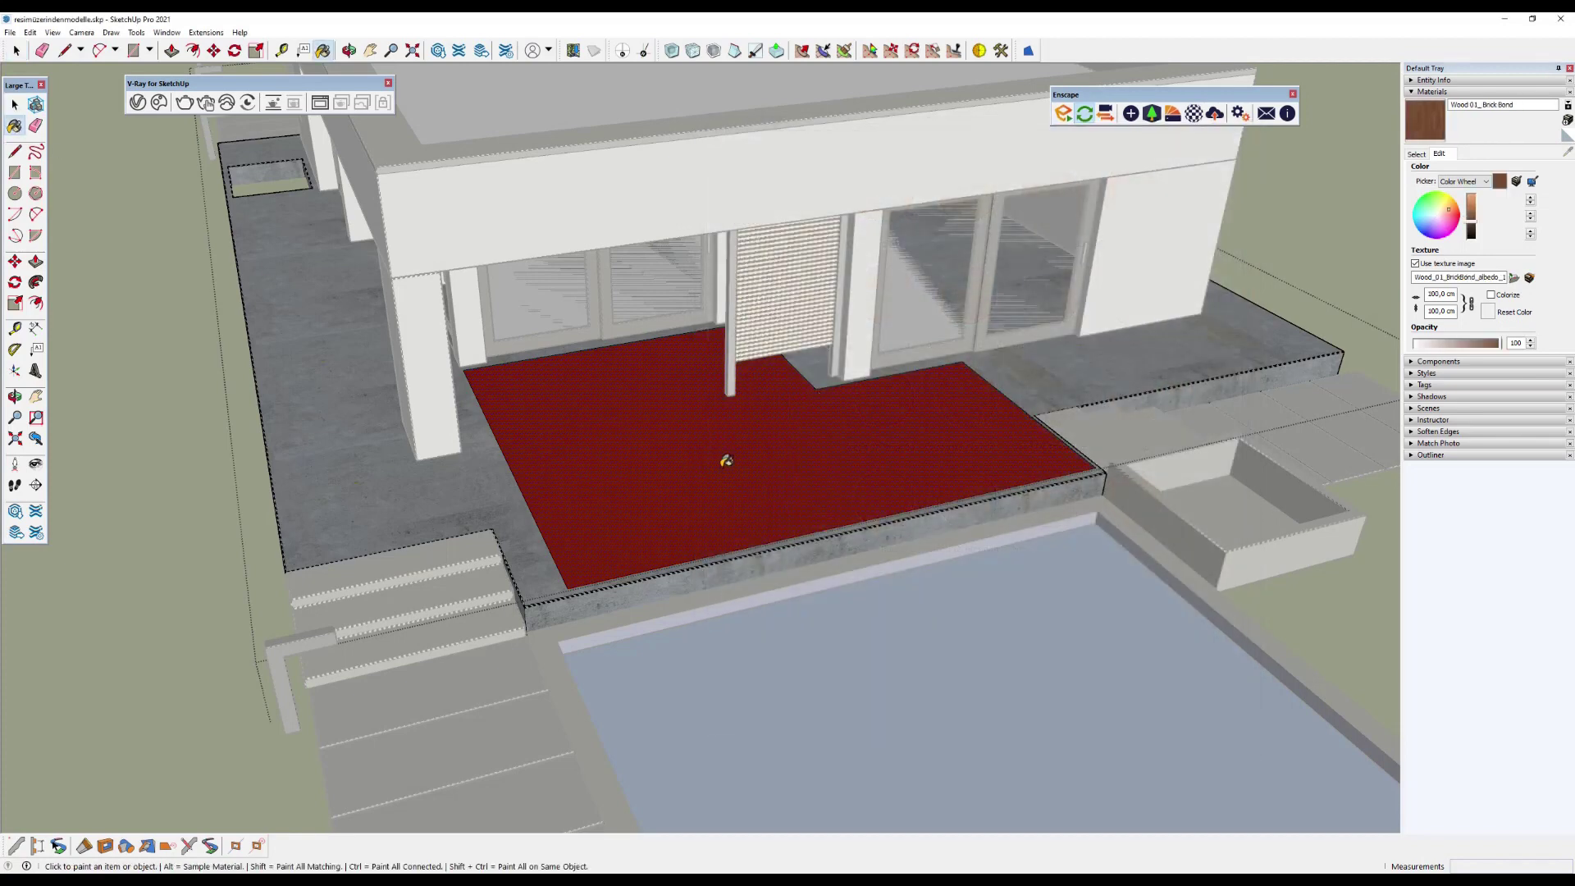
{"action": "left_click", "coordinate": [726, 461]}
Reposition the Wood 01 texture down-right across the terrace floor, then zoom extents to the whole model.
{"action": "left_click", "coordinate": [17, 105]}
{"action": "scroll", "coordinate": [767, 529], "scroll_direction": "down", "scroll_amount": 5}
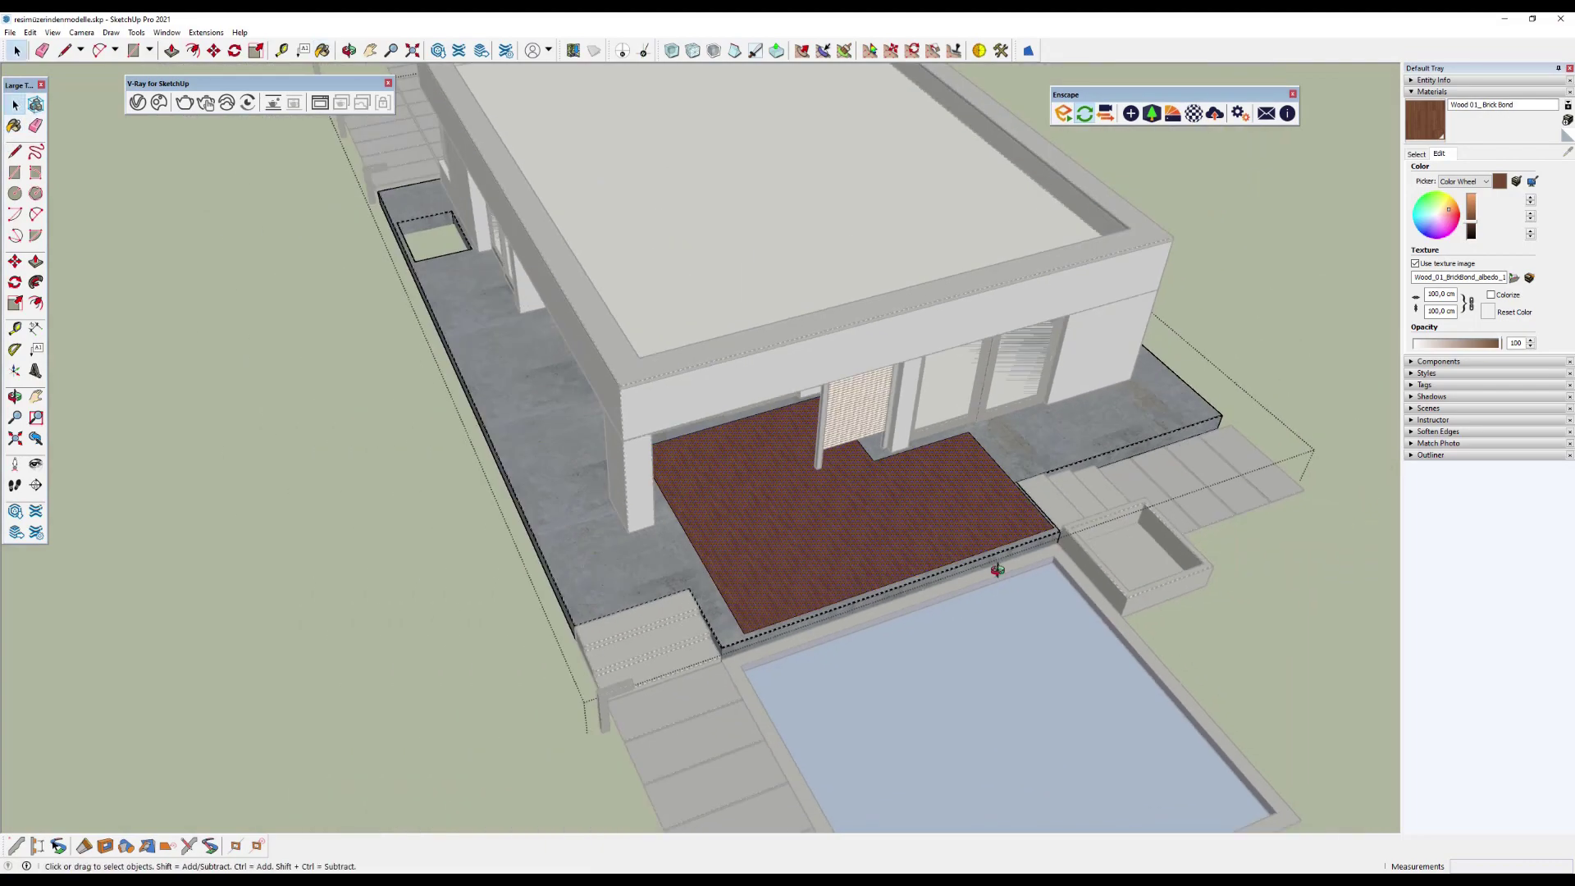
{"action": "right_click", "coordinate": [767, 529]}
{"action": "key", "text": "Escape"}
{"action": "scroll", "coordinate": [730, 505], "scroll_direction": "up", "scroll_amount": 4}
{"action": "right_click", "coordinate": [731, 510]}
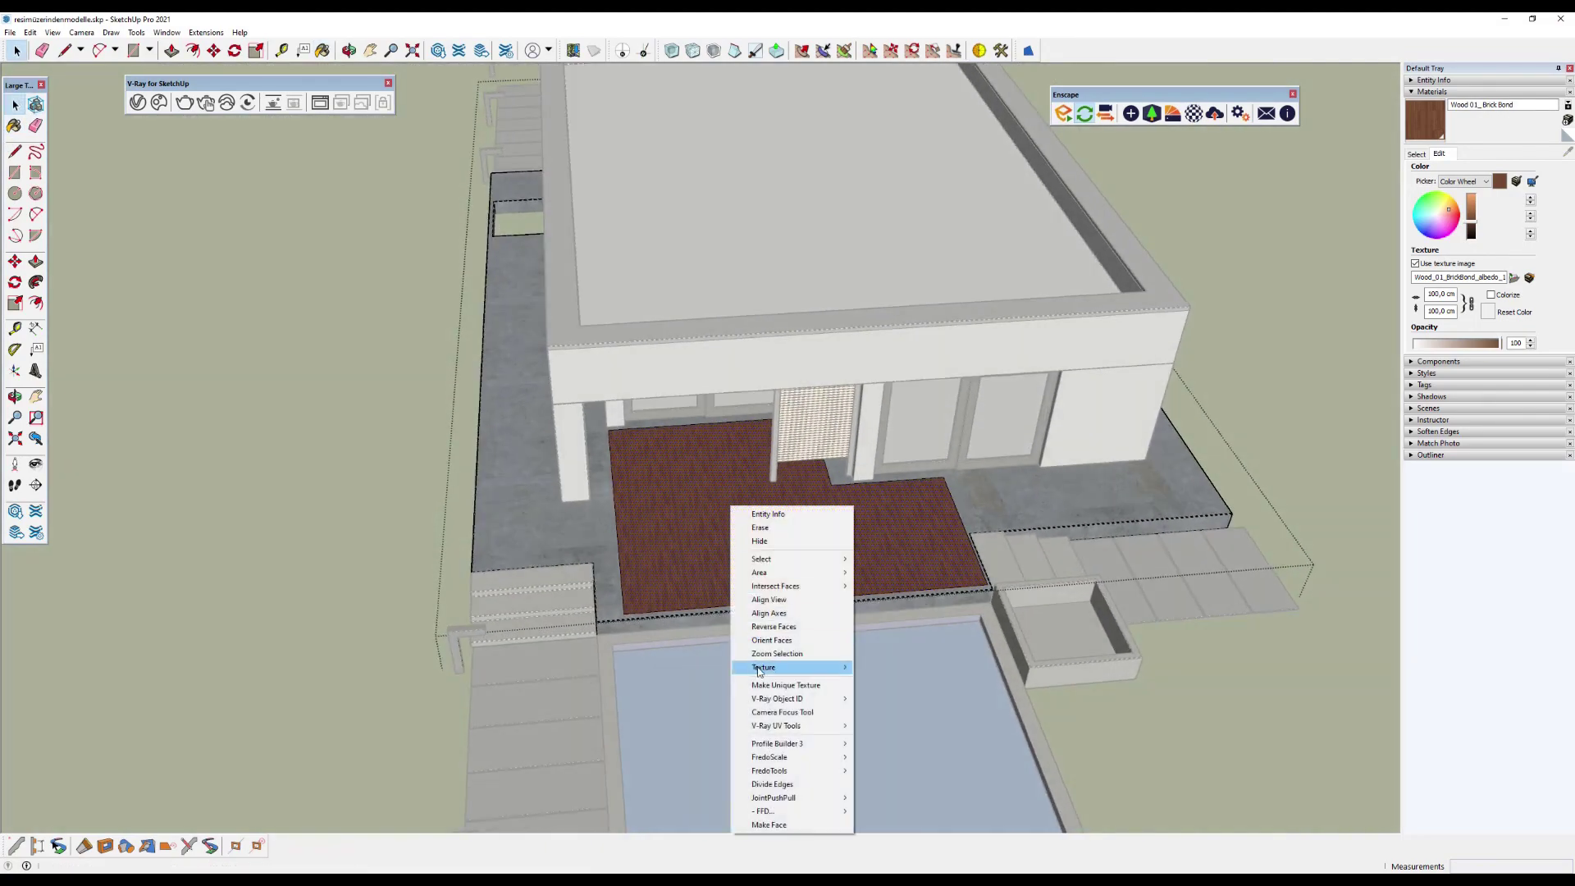
{"action": "left_click", "coordinate": [886, 667]}
{"action": "scroll", "coordinate": [711, 588], "scroll_direction": "up", "scroll_amount": 4}
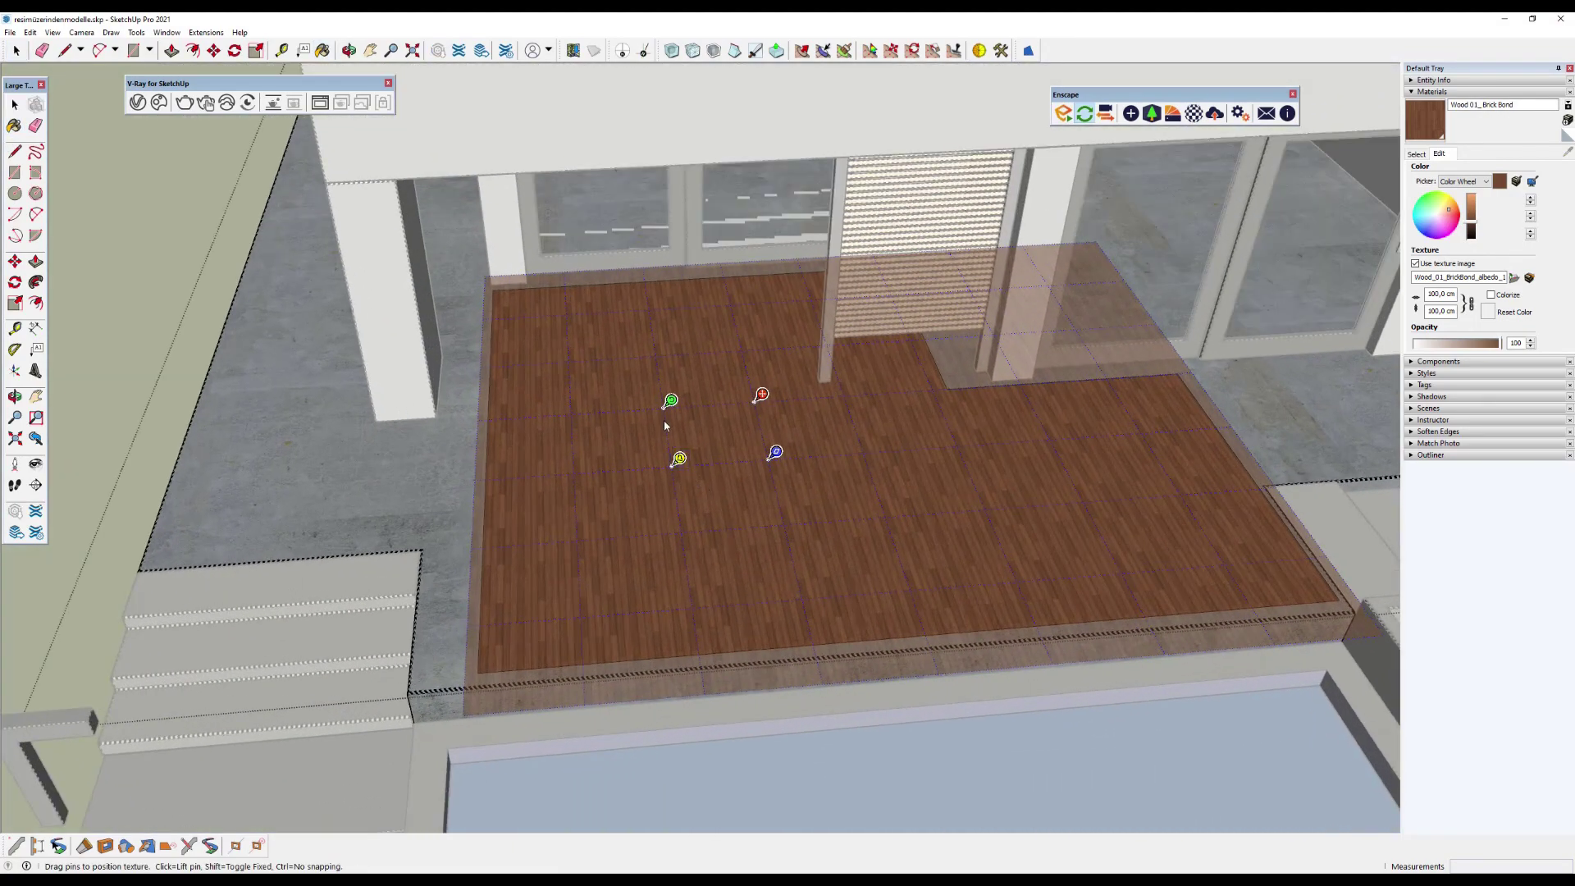
{"action": "mouse_move", "coordinate": [665, 425]}
{"action": "left_mouse_down"}
{"action": "mouse_move", "coordinate": [746, 495]}
{"action": "mouse_move", "coordinate": [736, 450]}
{"action": "mouse_move", "coordinate": [591, 464]}
{"action": "mouse_move", "coordinate": [550, 508]}
{"action": "mouse_move", "coordinate": [512, 511]}
{"action": "left_mouse_up"}
{"action": "left_click", "coordinate": [691, 450]}
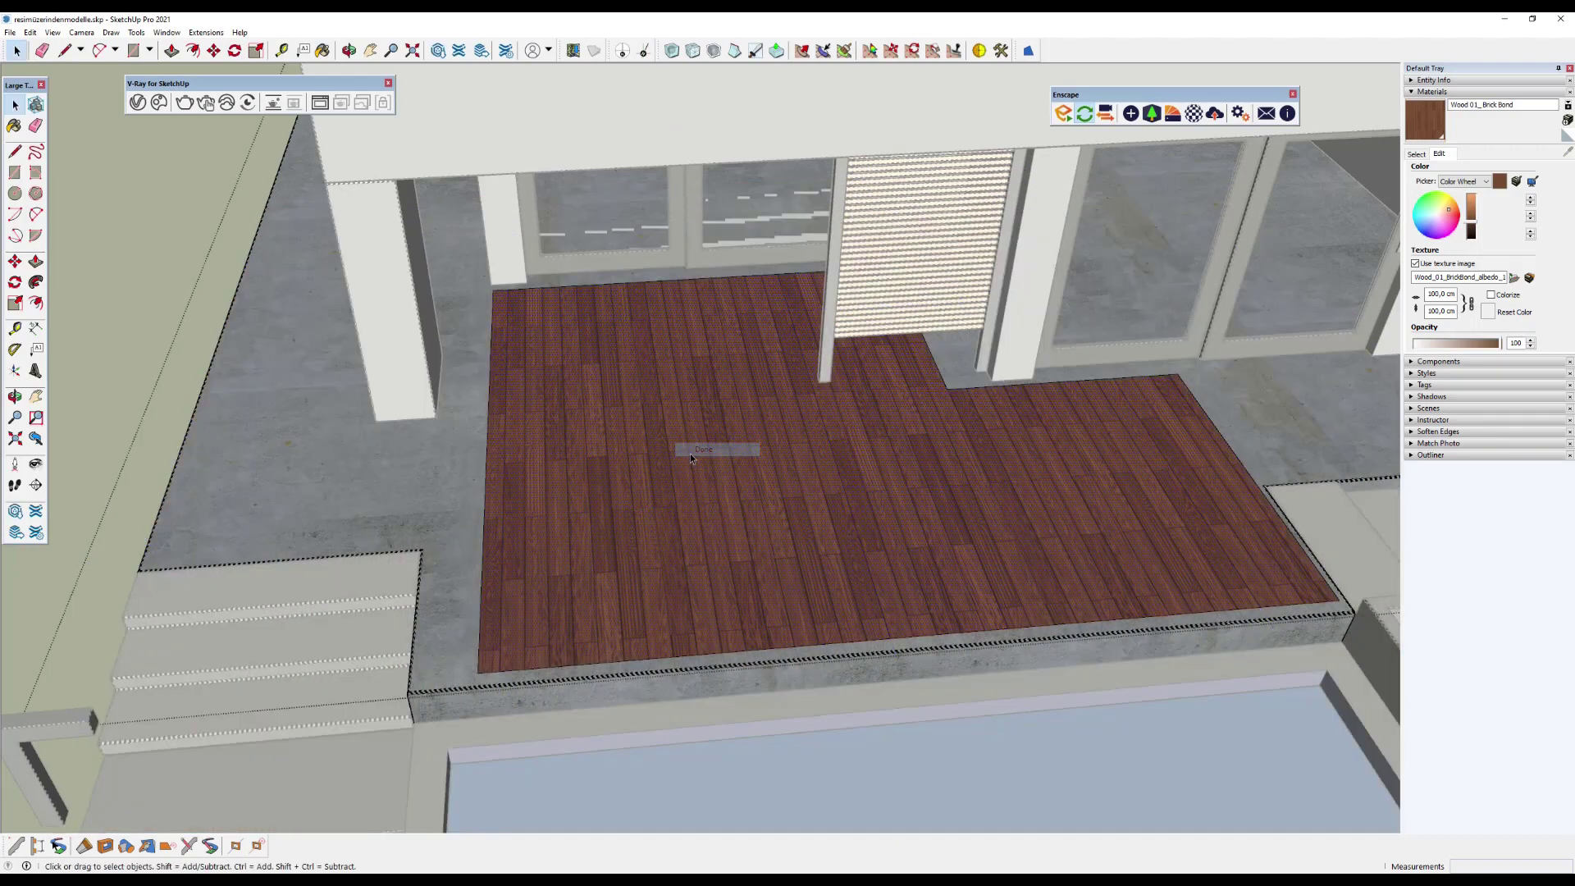
{"action": "key", "text": "shift+z"}
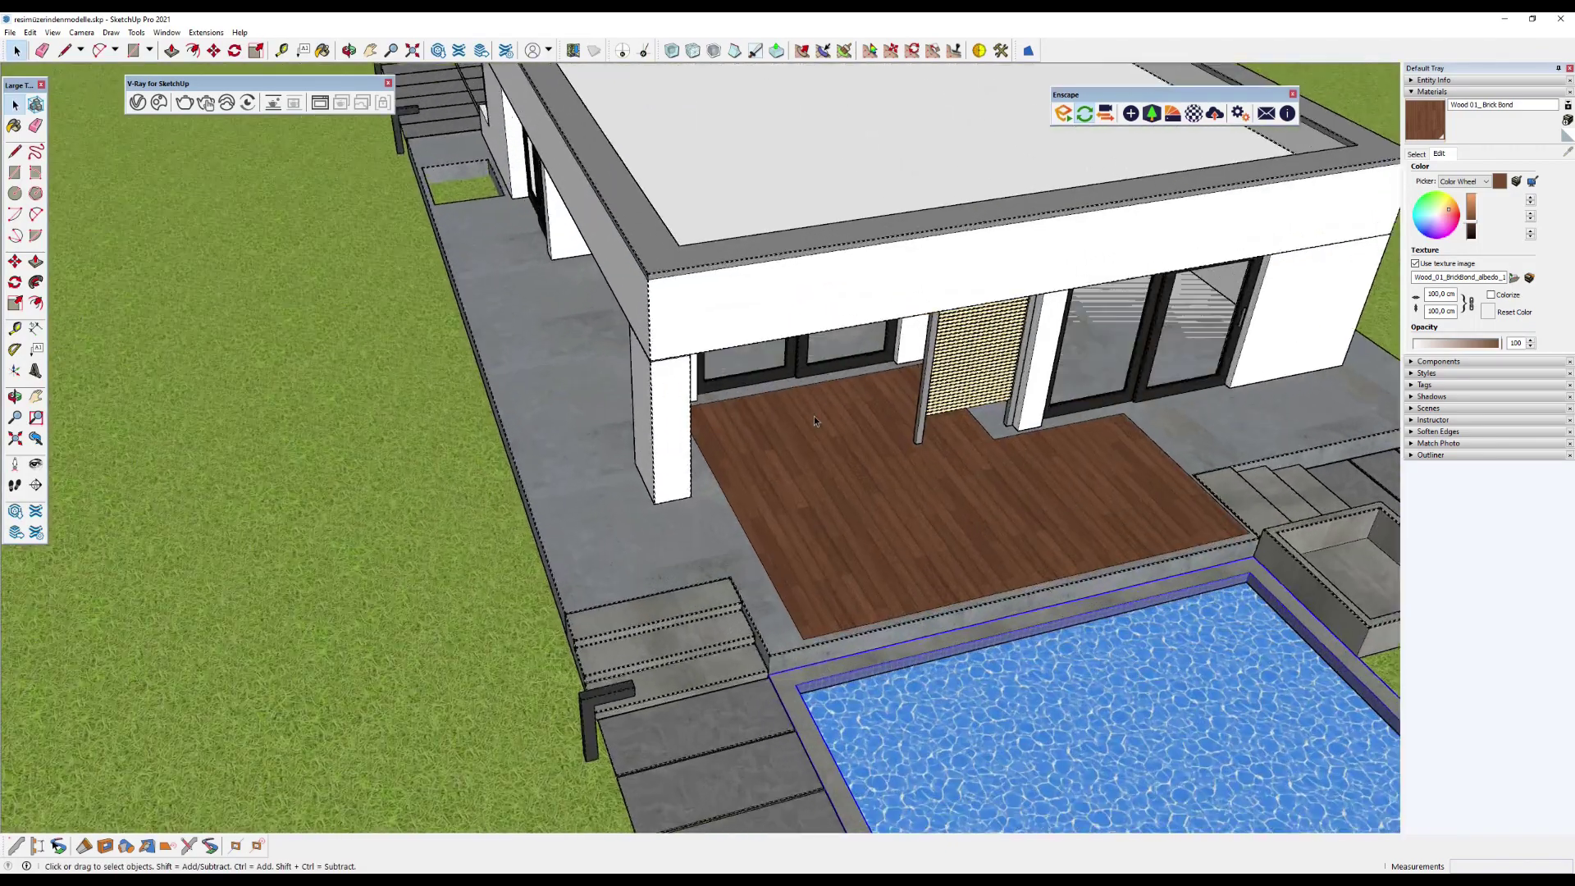
{"action": "scroll", "coordinate": [757, 476], "scroll_direction": "down", "scroll_amount": 5}
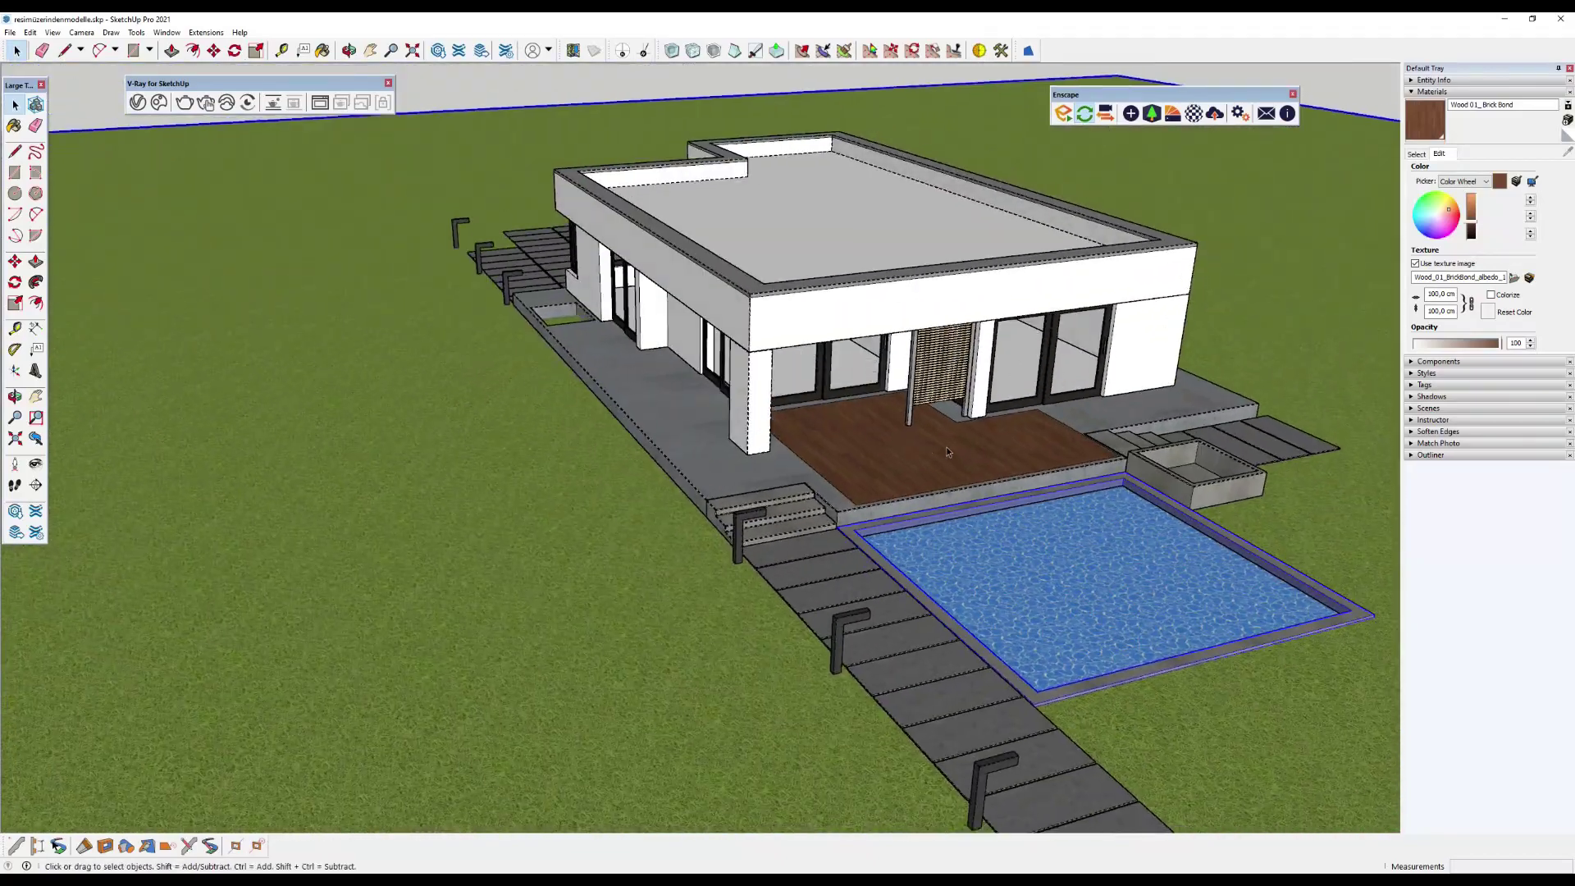
{"action": "scroll", "coordinate": [947, 436], "scroll_direction": "up", "scroll_amount": 6}
{"action": "scroll", "coordinate": [946, 437], "scroll_direction": "up", "scroll_amount": 2}
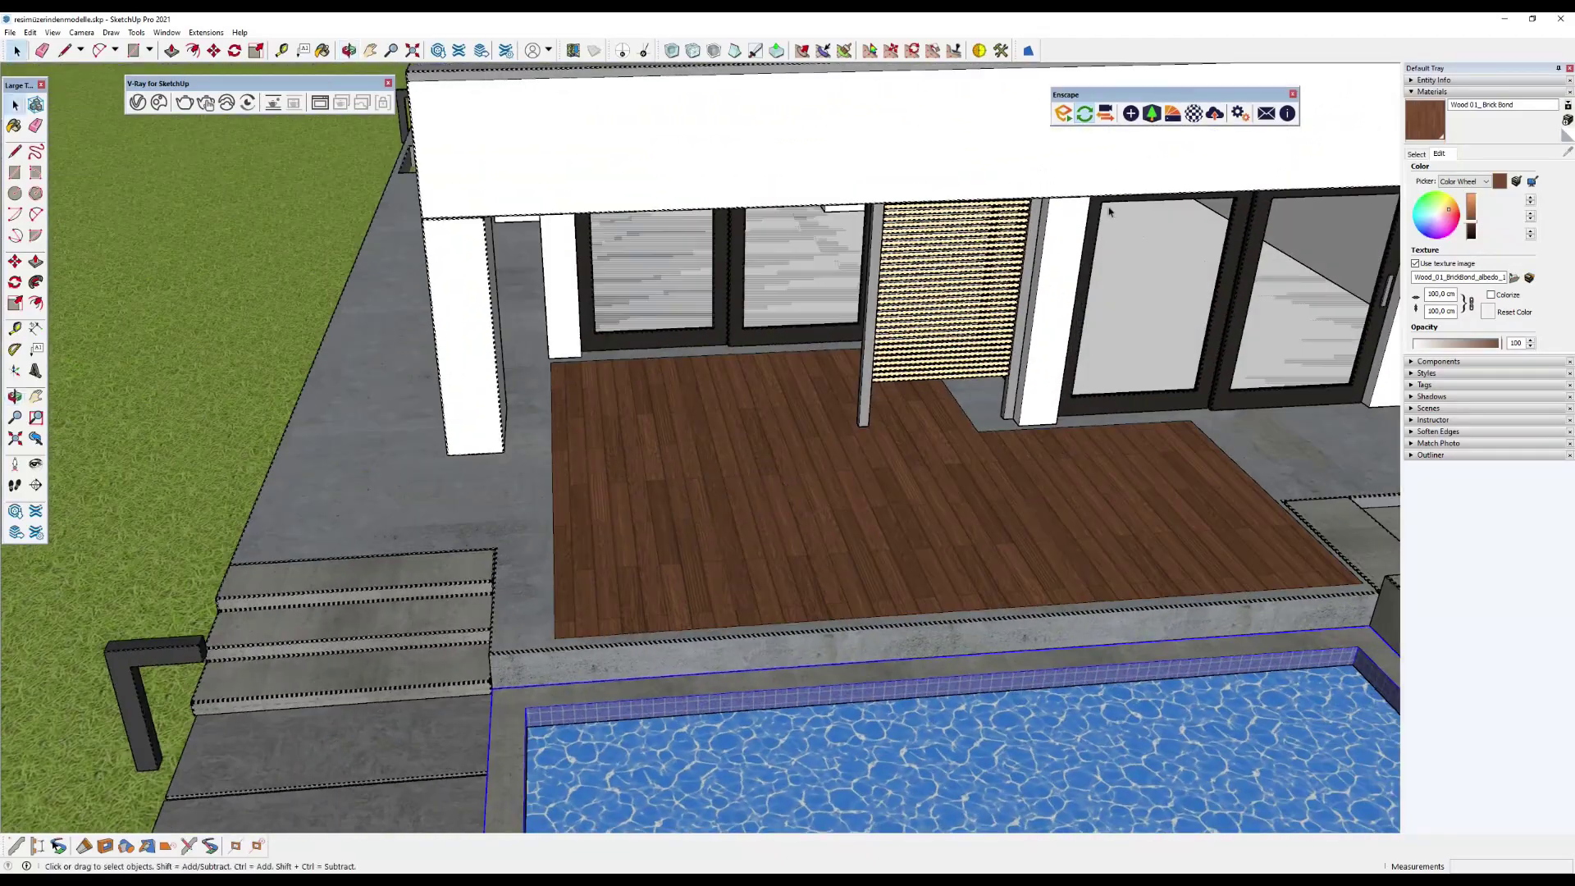
Browse the Enscape Wood materials and import Wood 10 Strip as the active material.
{"action": "left_click", "coordinate": [1172, 115]}
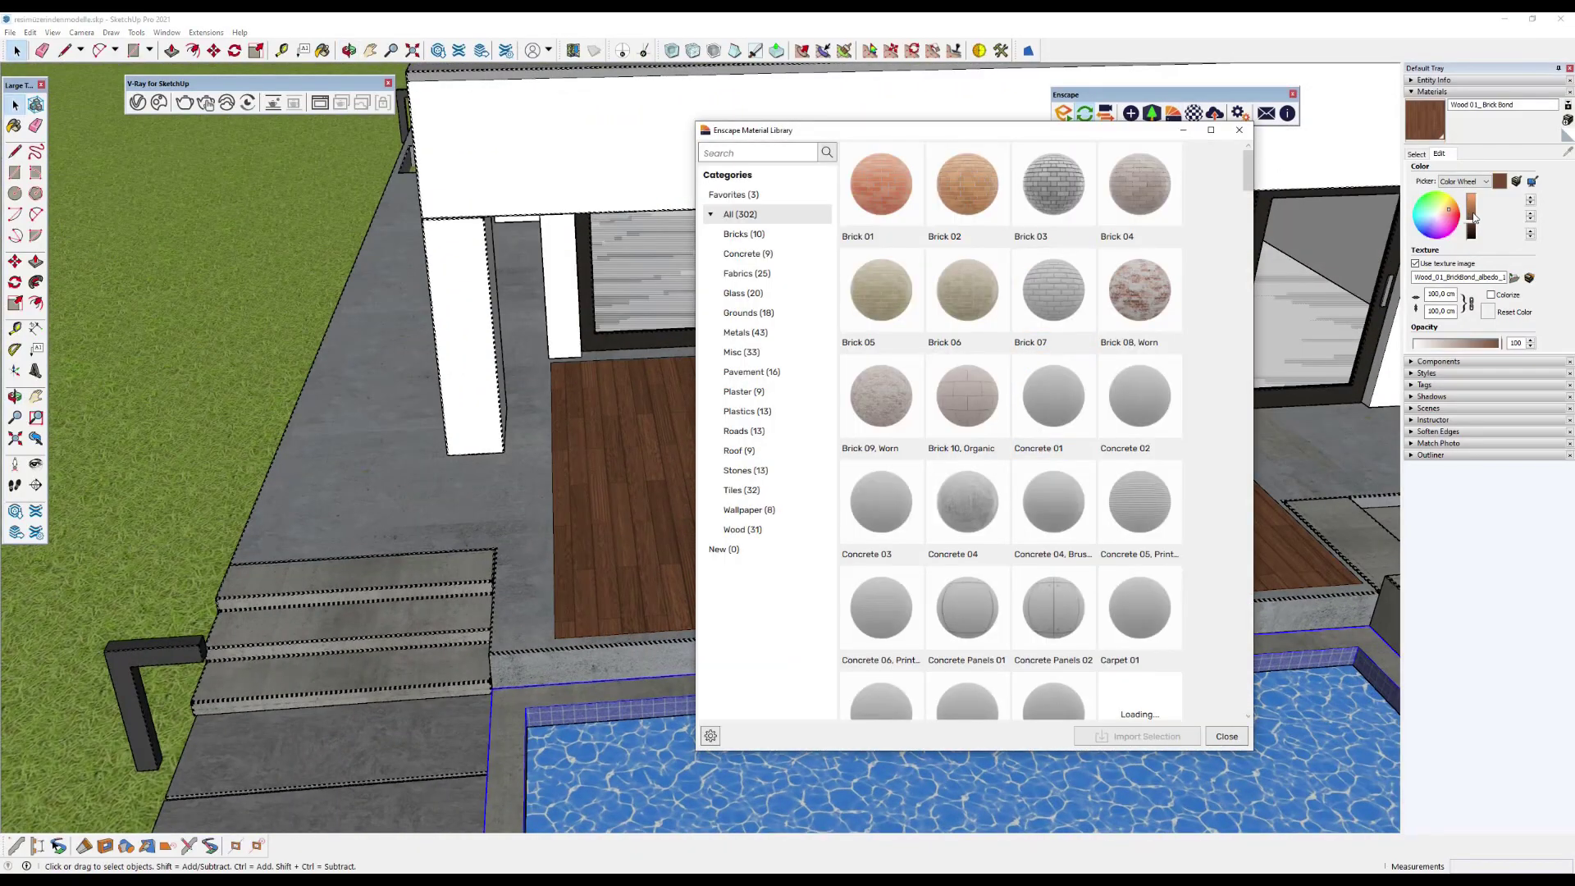
{"action": "left_click", "coordinate": [739, 529]}
{"action": "scroll", "coordinate": [1061, 366], "scroll_direction": "down", "scroll_amount": 2}
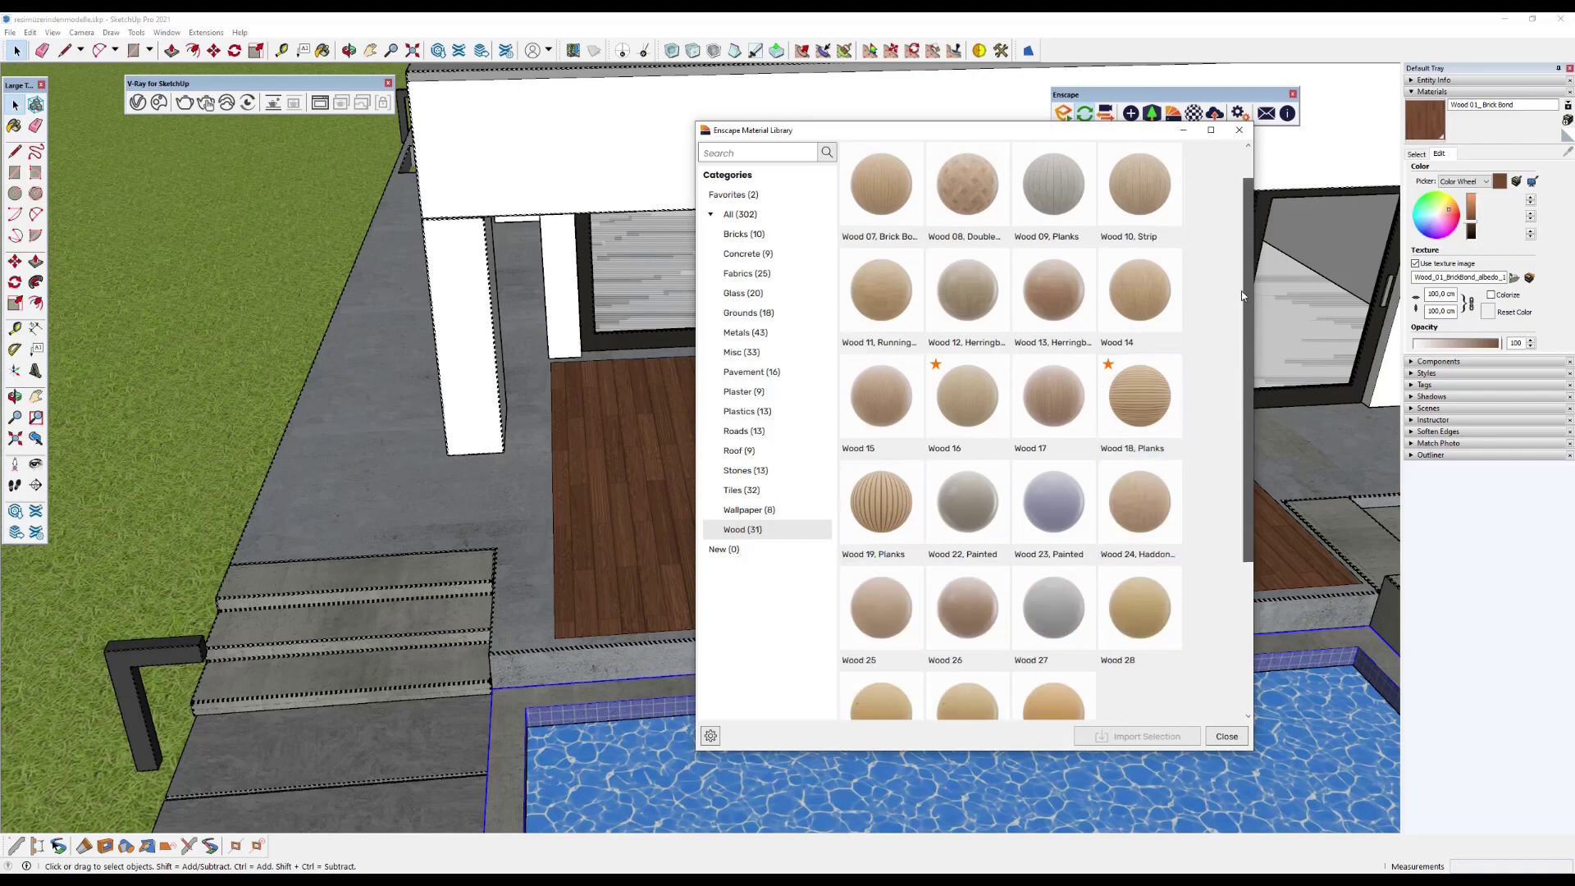
{"action": "scroll", "coordinate": [1242, 295], "scroll_direction": "up", "scroll_amount": 2}
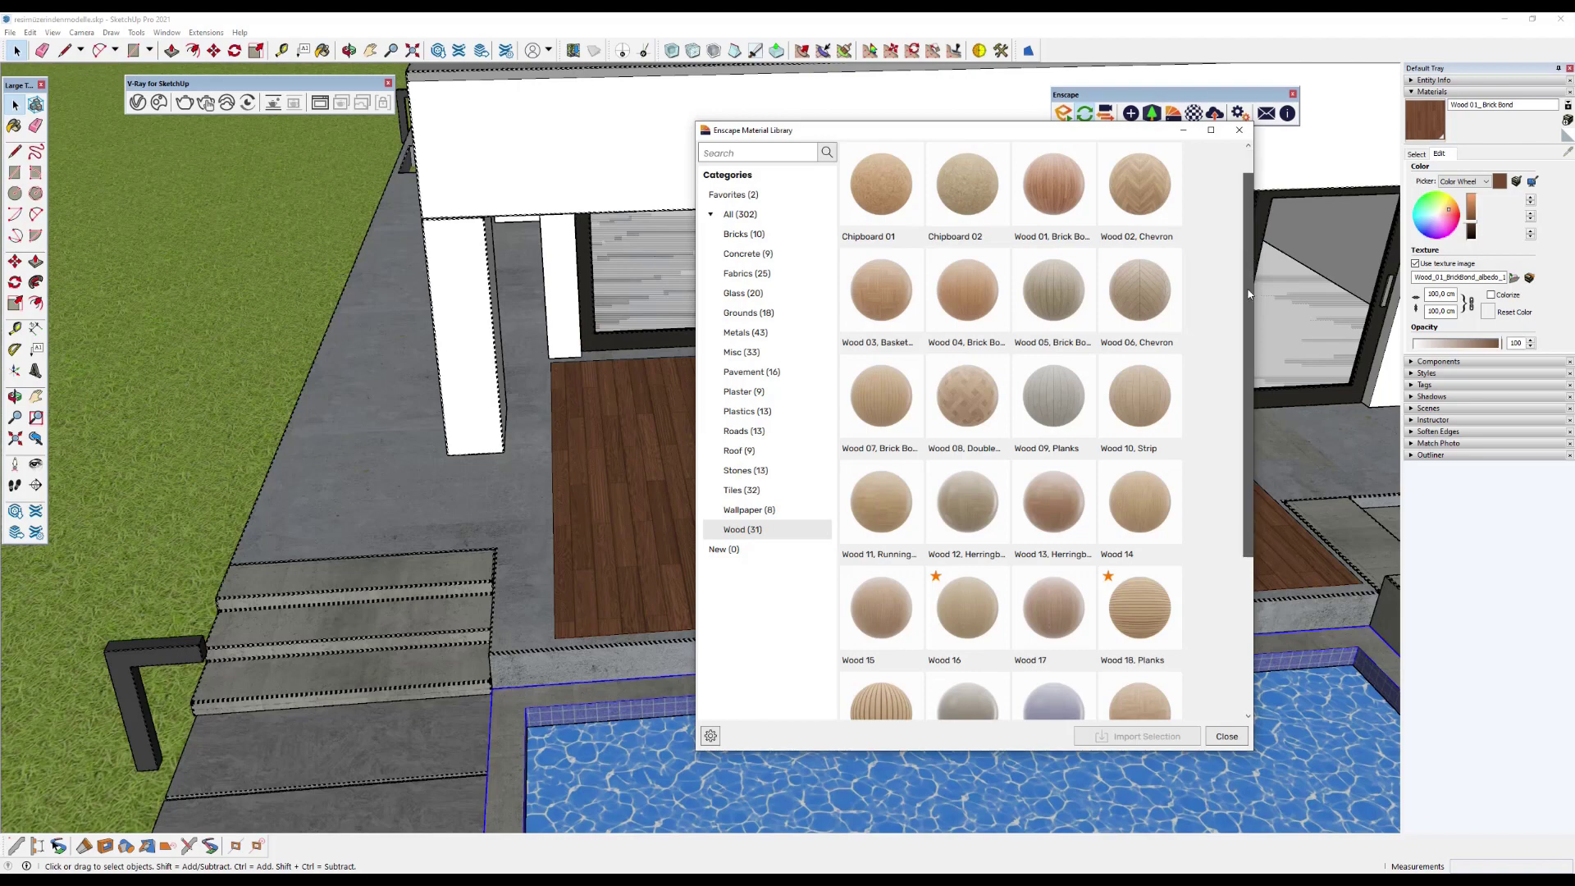
{"action": "scroll", "coordinate": [1249, 294], "scroll_direction": "down", "scroll_amount": 1}
{"action": "left_click_drag", "start_coordinate": [1245, 328], "coordinate": [1246, 429]}
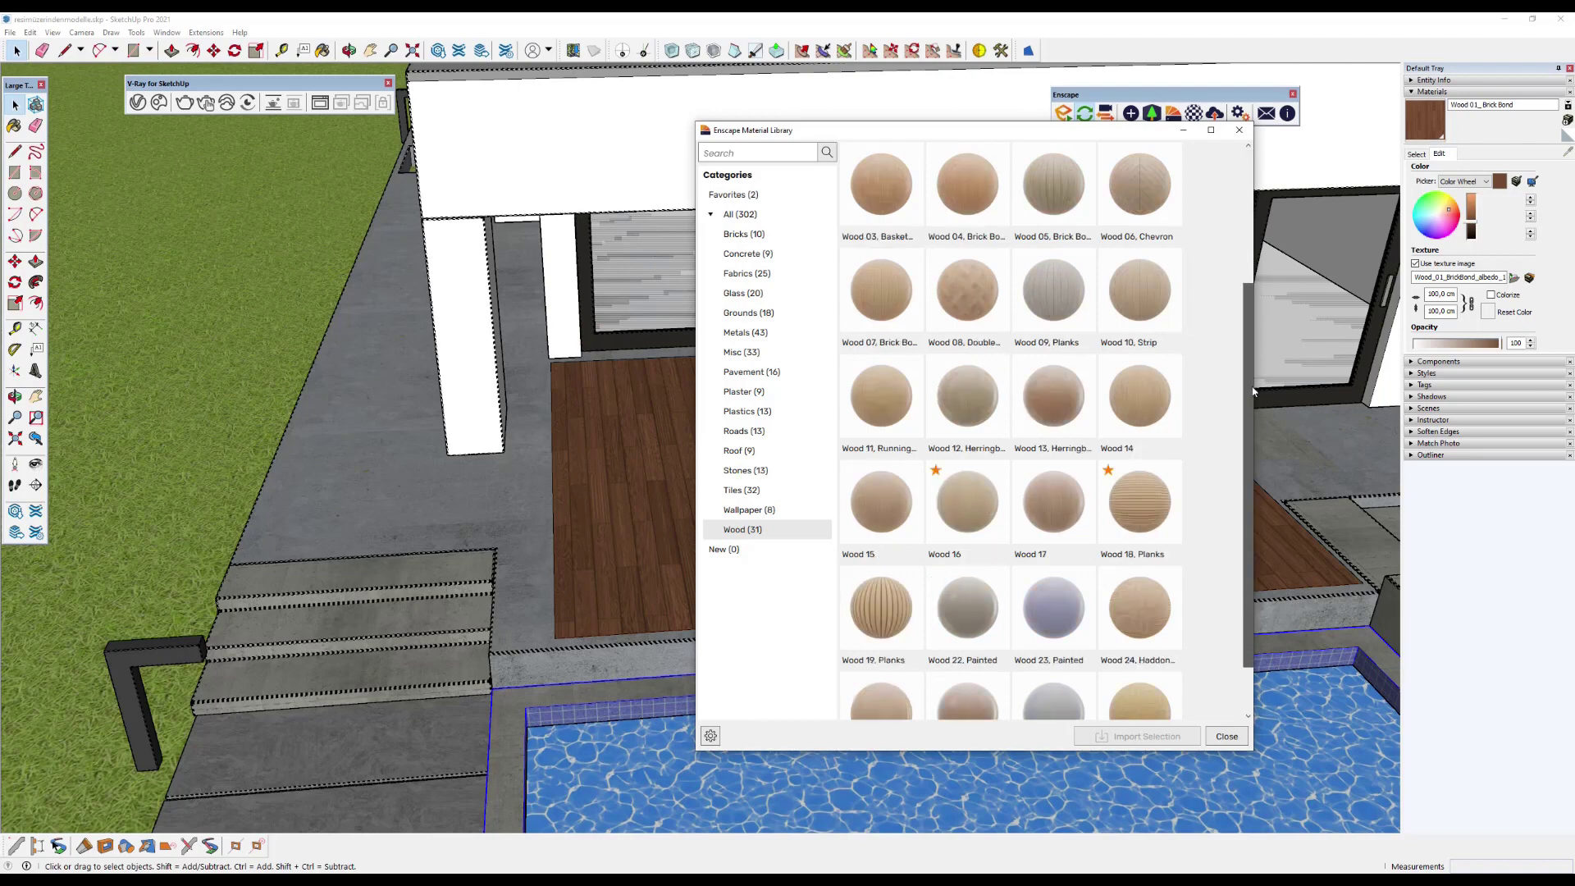
{"action": "scroll", "coordinate": [1164, 287], "scroll_direction": "up", "scroll_amount": 1}
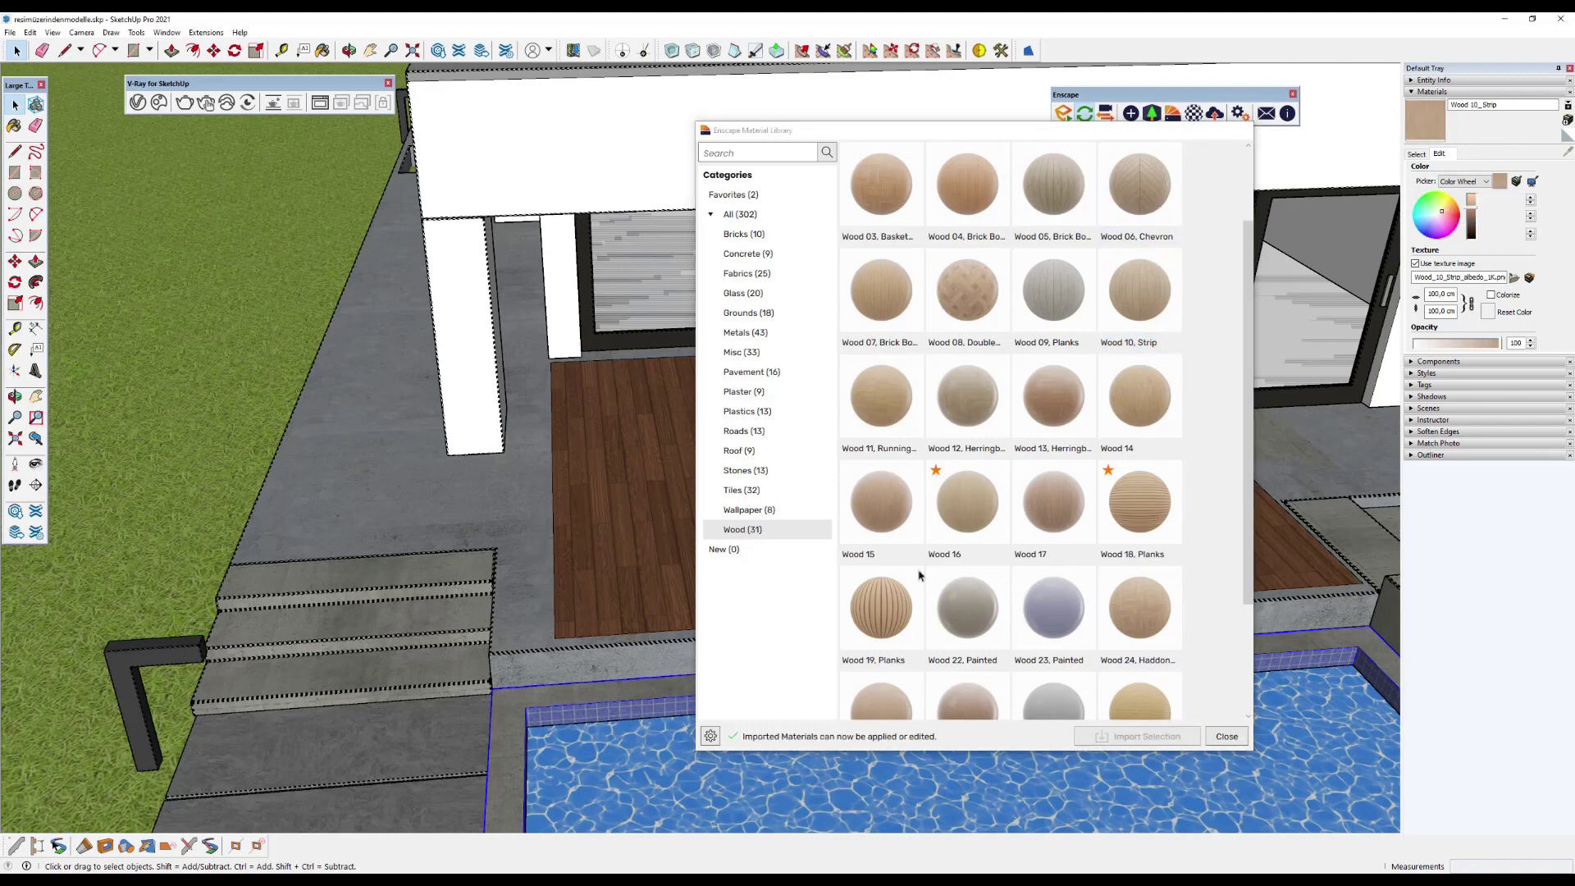
{"action": "key", "text": "Escape"}
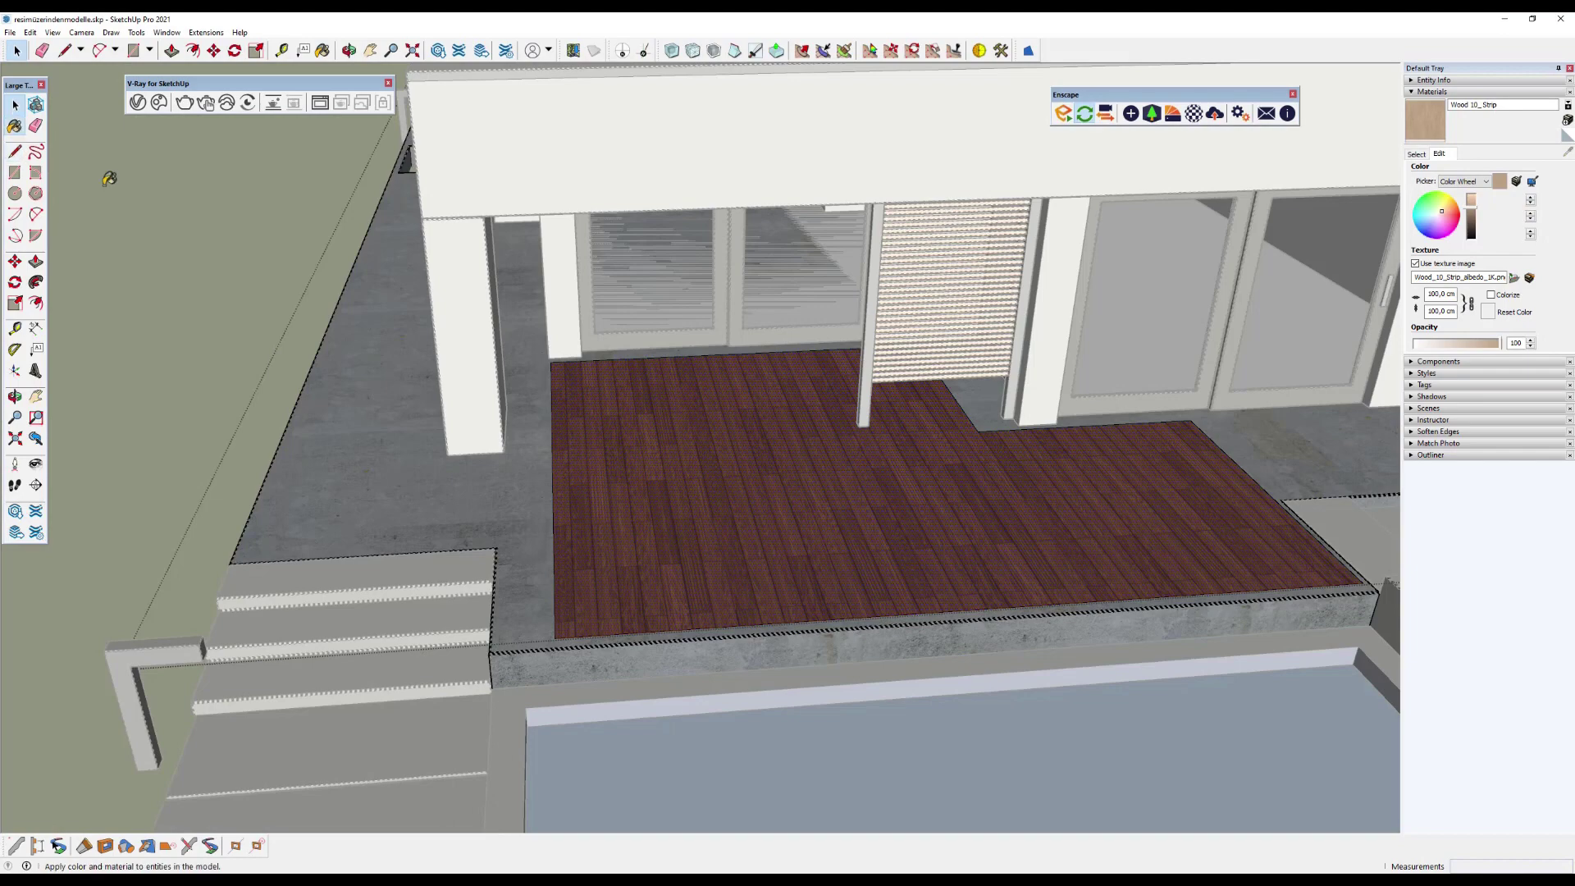
Paint the terrace floor with Wood 10 Strip and reposition its texture into larger planks.
{"action": "left_click", "coordinate": [735, 440]}
{"action": "middle_click_drag", "start_coordinate": [735, 439], "coordinate": [693, 531]}
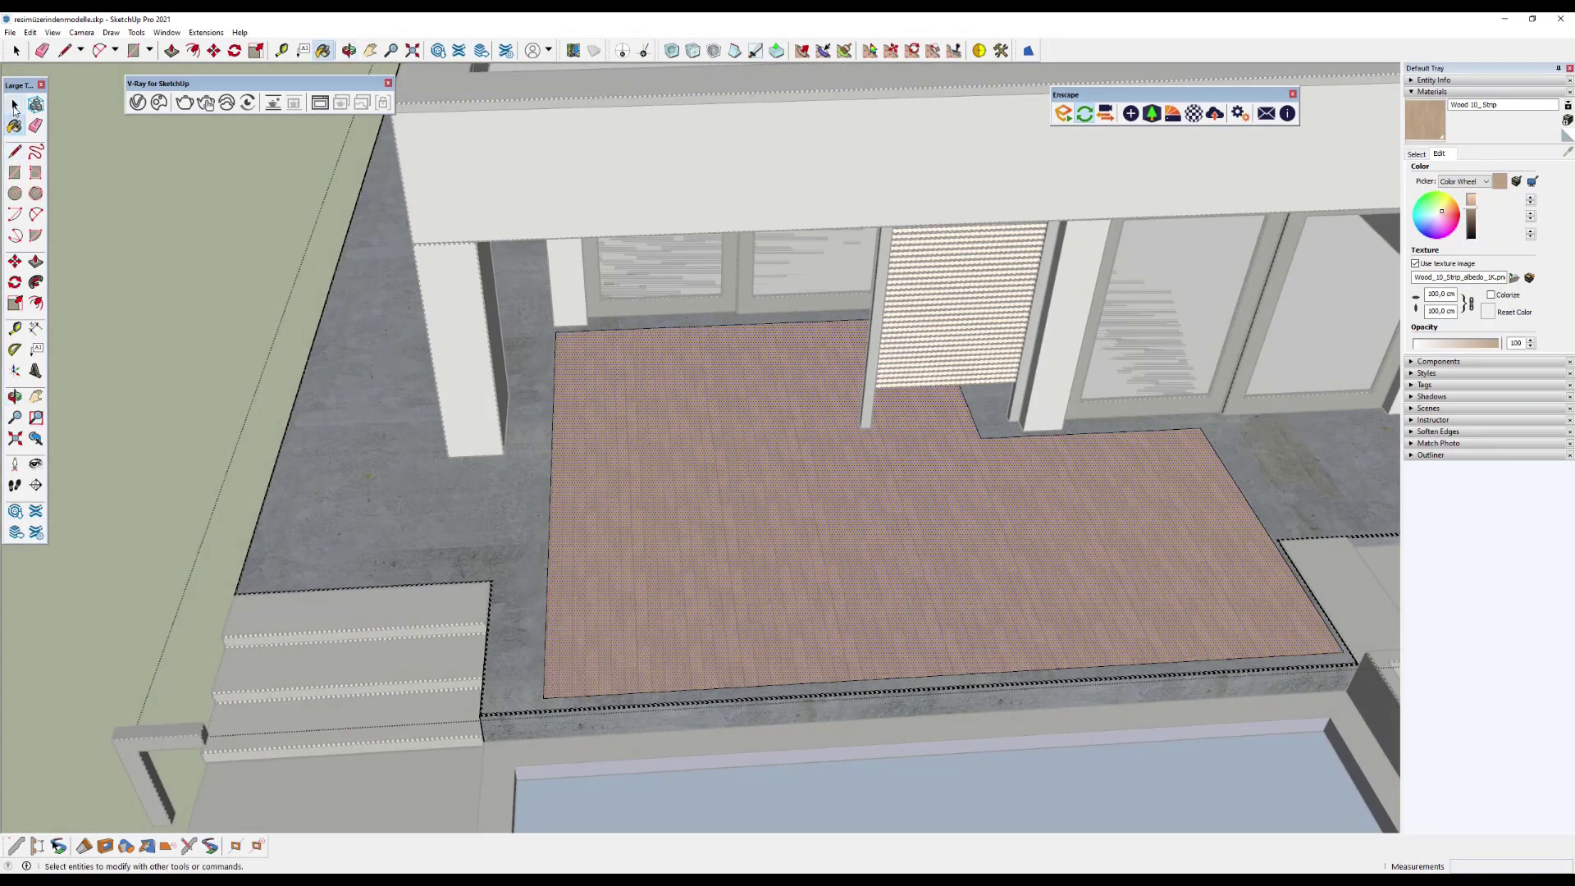
{"action": "left_click", "coordinate": [14, 104]}
{"action": "scroll", "coordinate": [638, 436], "scroll_direction": "down", "scroll_amount": 5}
{"action": "right_click", "coordinate": [638, 437]}
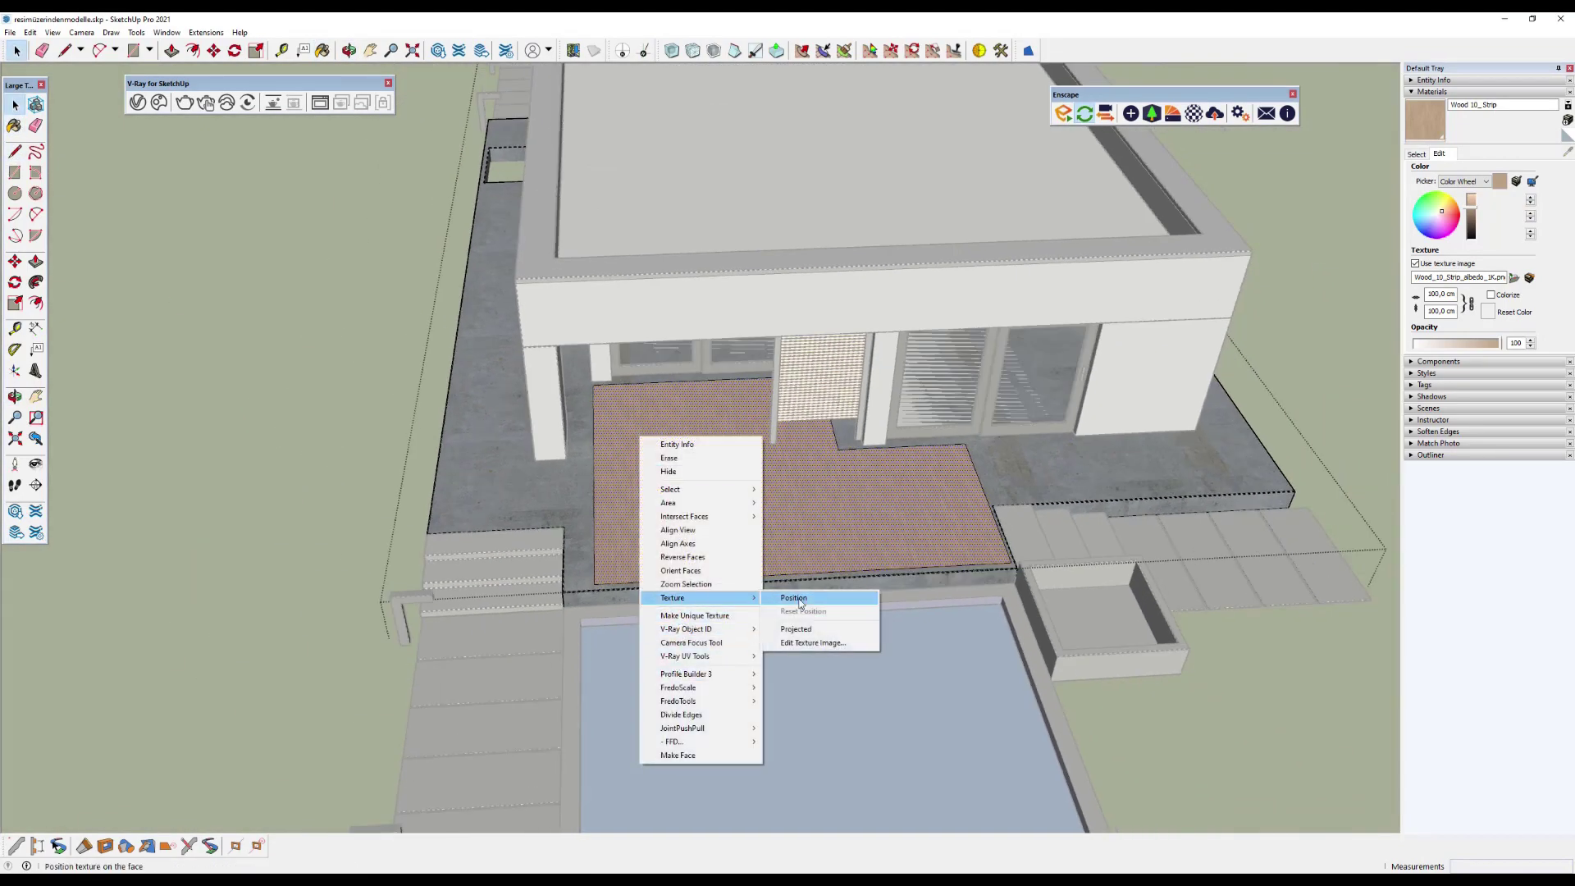
{"action": "left_click", "coordinate": [801, 604]}
{"action": "mouse_move", "coordinate": [642, 423]}
{"action": "left_mouse_down"}
{"action": "mouse_move", "coordinate": [548, 428]}
{"action": "mouse_move", "coordinate": [596, 426]}
{"action": "left_mouse_up"}
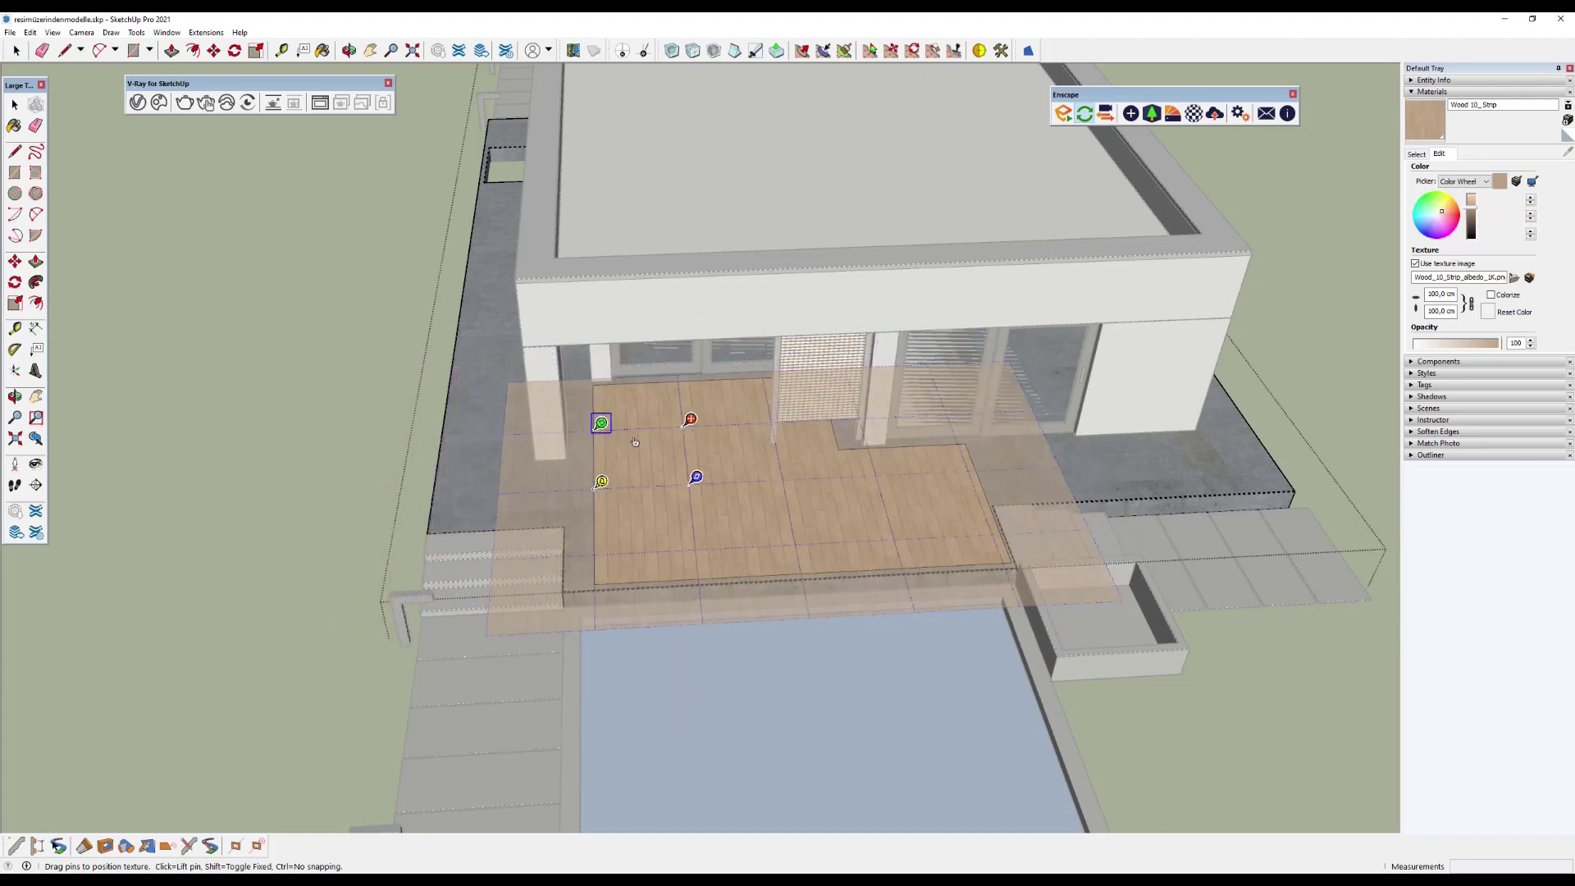
{"action": "left_click", "coordinate": [693, 459]}
Adjust the wood floor material's brightness, then orbit to a front-left view of the house.
{"action": "scroll", "coordinate": [711, 422], "scroll_direction": "up", "scroll_amount": 3}
{"action": "scroll", "coordinate": [868, 423], "scroll_direction": "up", "scroll_amount": 3}
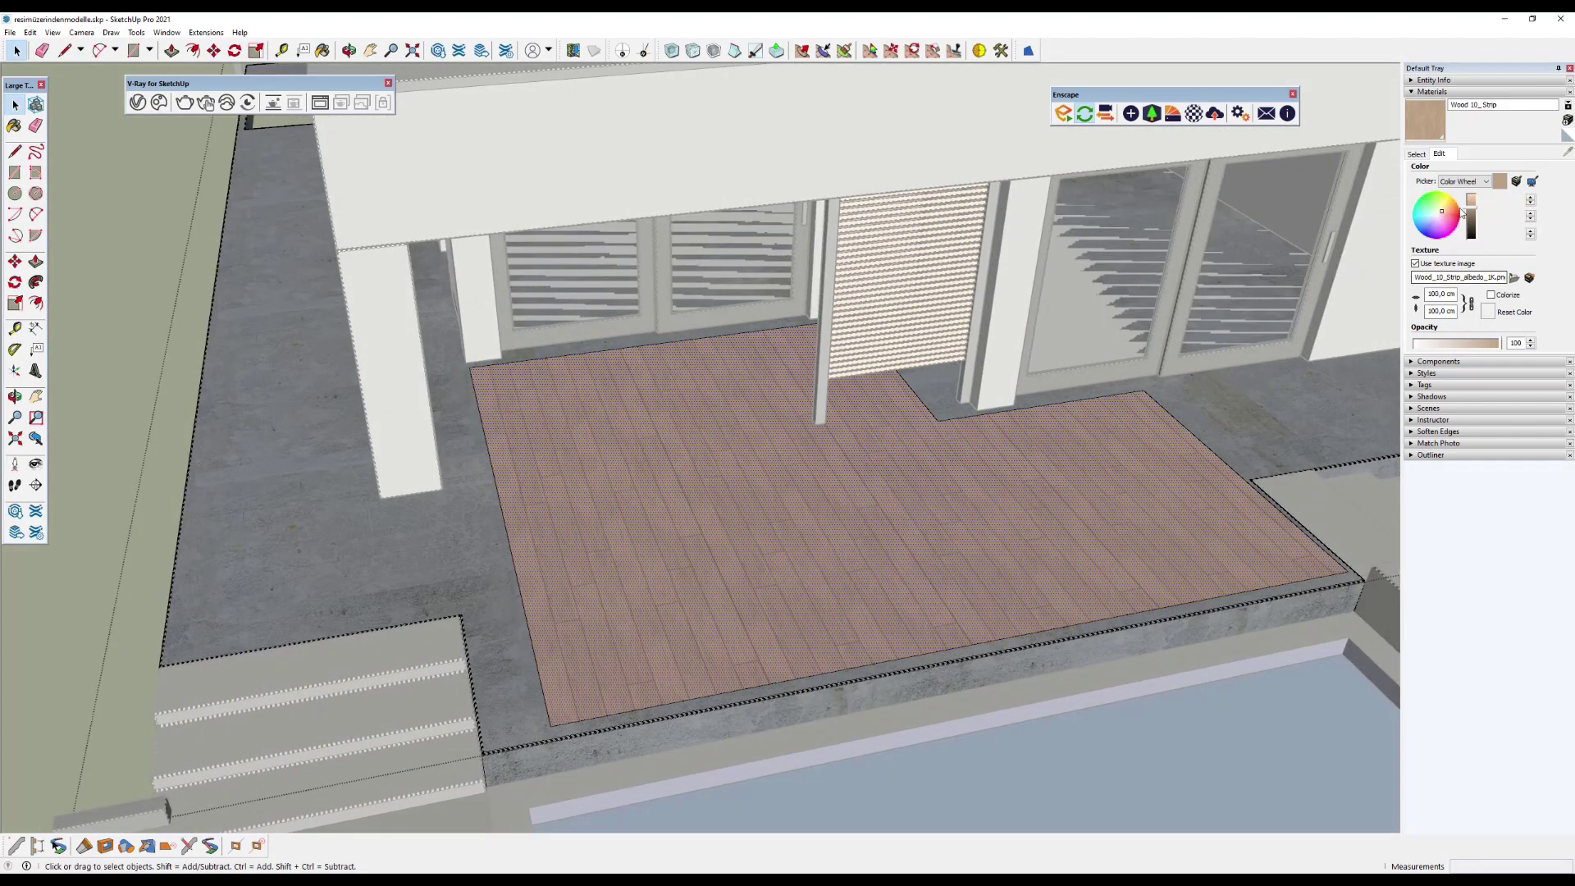
{"action": "left_click", "coordinate": [1284, 455]}
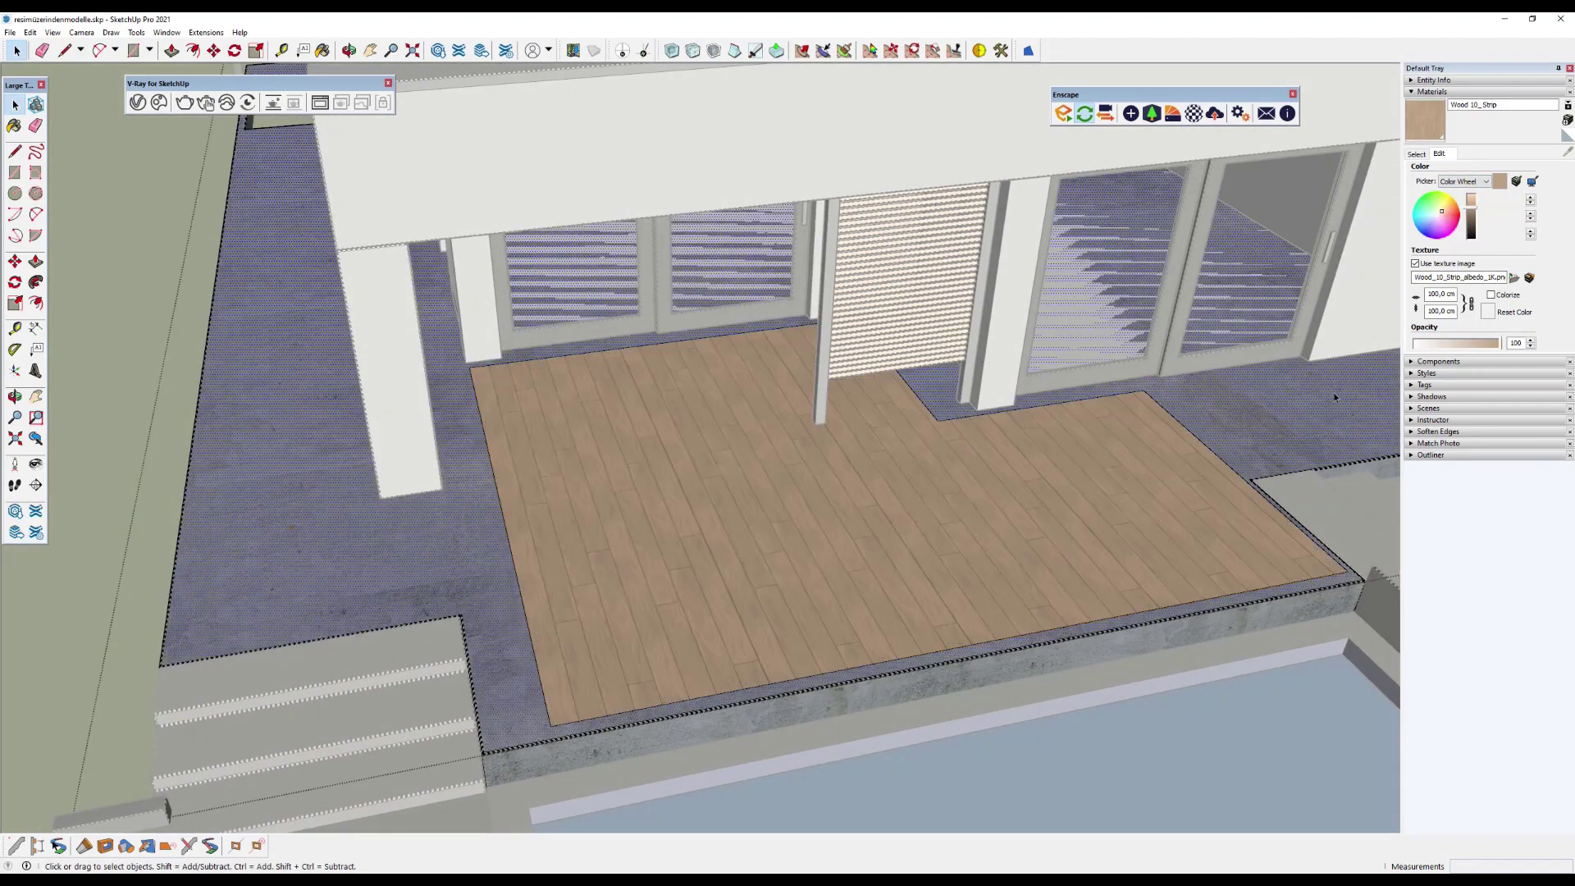
{"action": "left_click", "coordinate": [1472, 218]}
{"action": "scroll", "coordinate": [801, 444], "scroll_direction": "down", "scroll_amount": 4}
{"action": "scroll", "coordinate": [1006, 422], "scroll_direction": "down", "scroll_amount": 2}
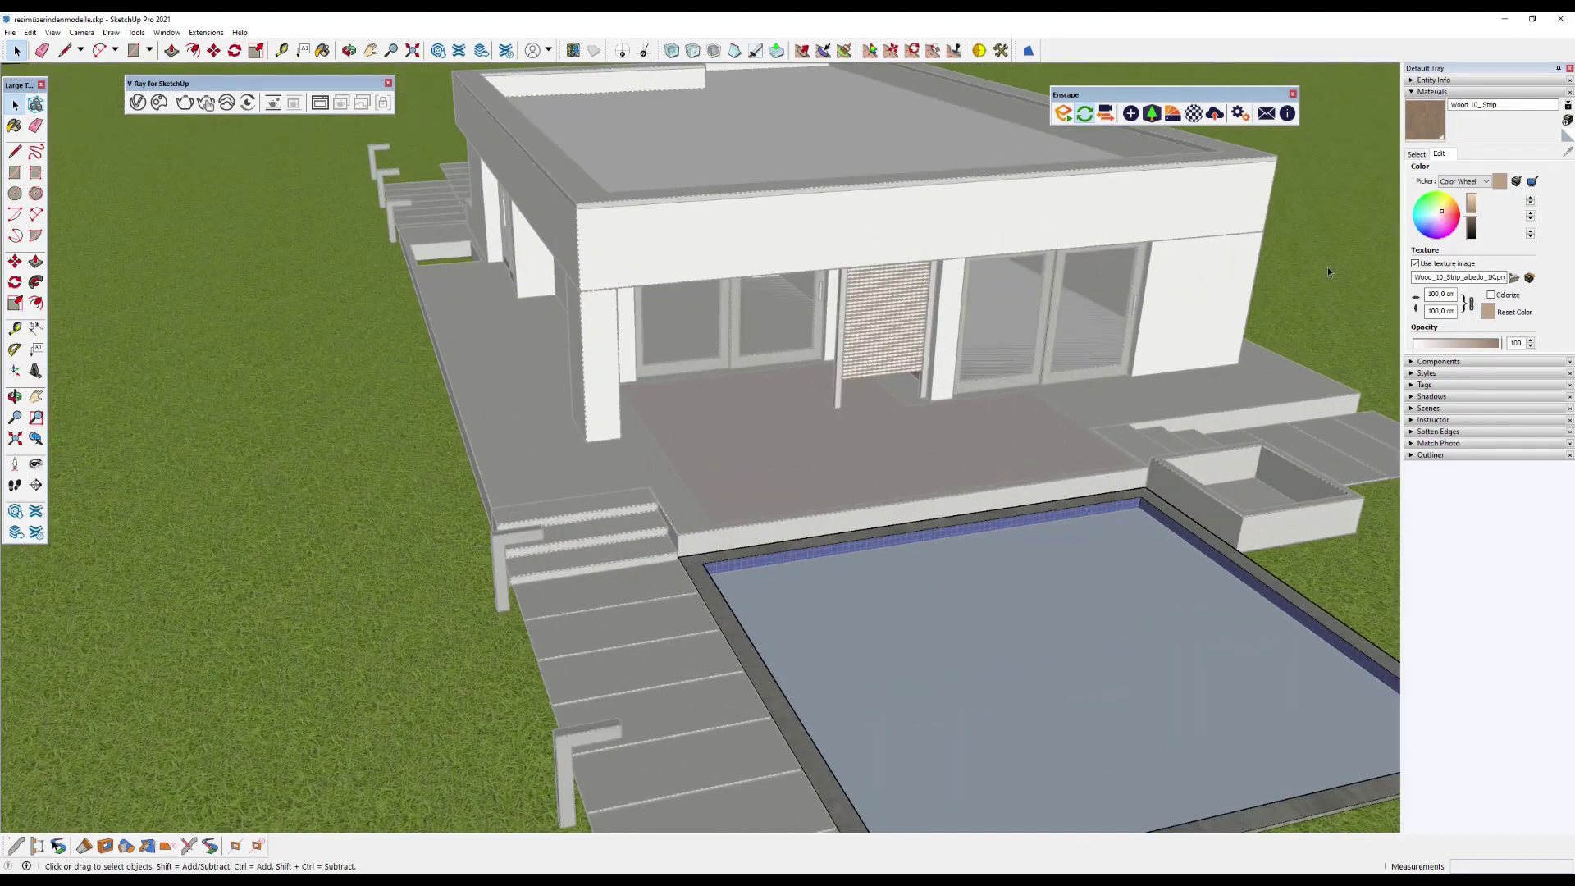
{"action": "scroll", "coordinate": [1327, 267], "scroll_direction": "down", "scroll_amount": 2}
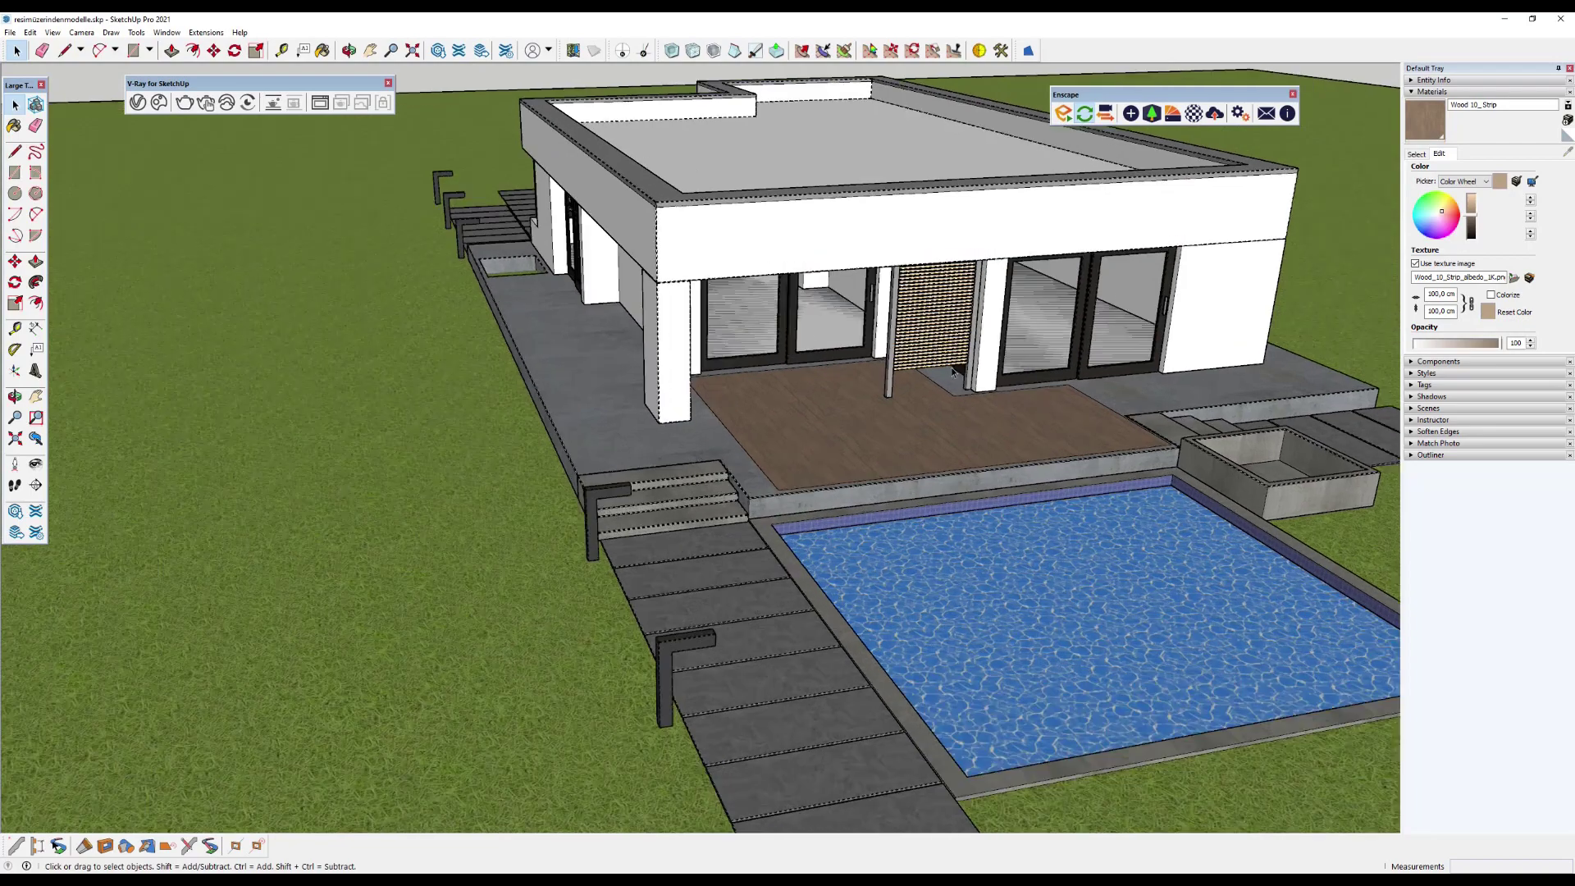
{"action": "scroll", "coordinate": [953, 372], "scroll_direction": "down", "scroll_amount": 5}
{"action": "middle_click_drag", "start_coordinate": [953, 371], "coordinate": [245, 229]}
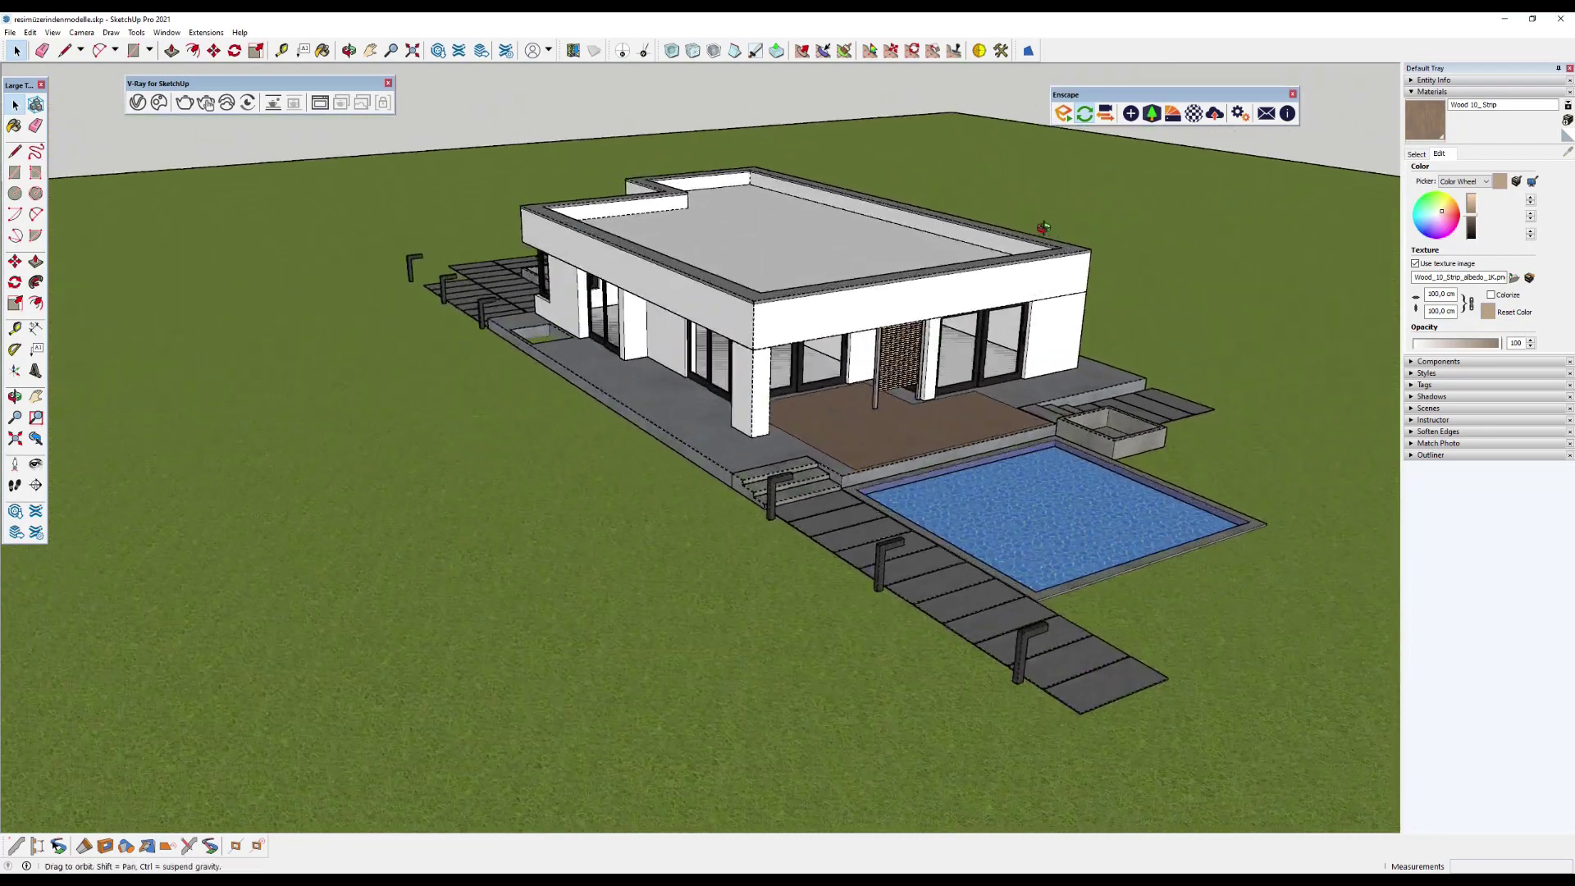
{"action": "scroll", "coordinate": [245, 229], "scroll_direction": "up", "scroll_amount": 3}
{"action": "left_click", "coordinate": [38, 32]}
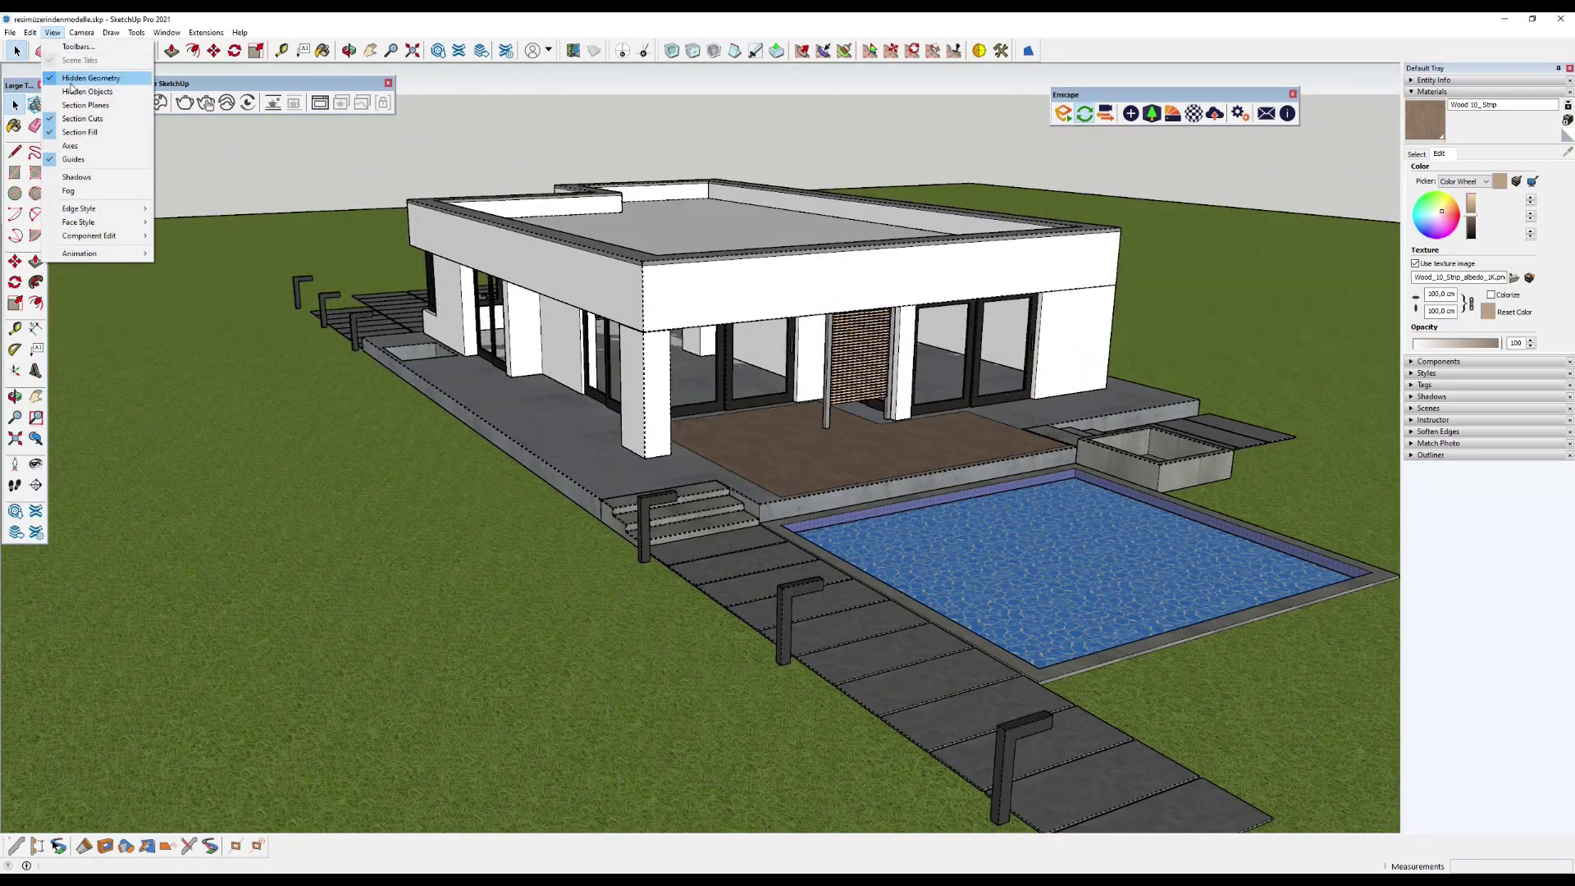
Undo the view change, check the Wood 10 terrace in full-screen Enscape, then minimise it.
{"action": "left_click", "coordinate": [74, 82]}
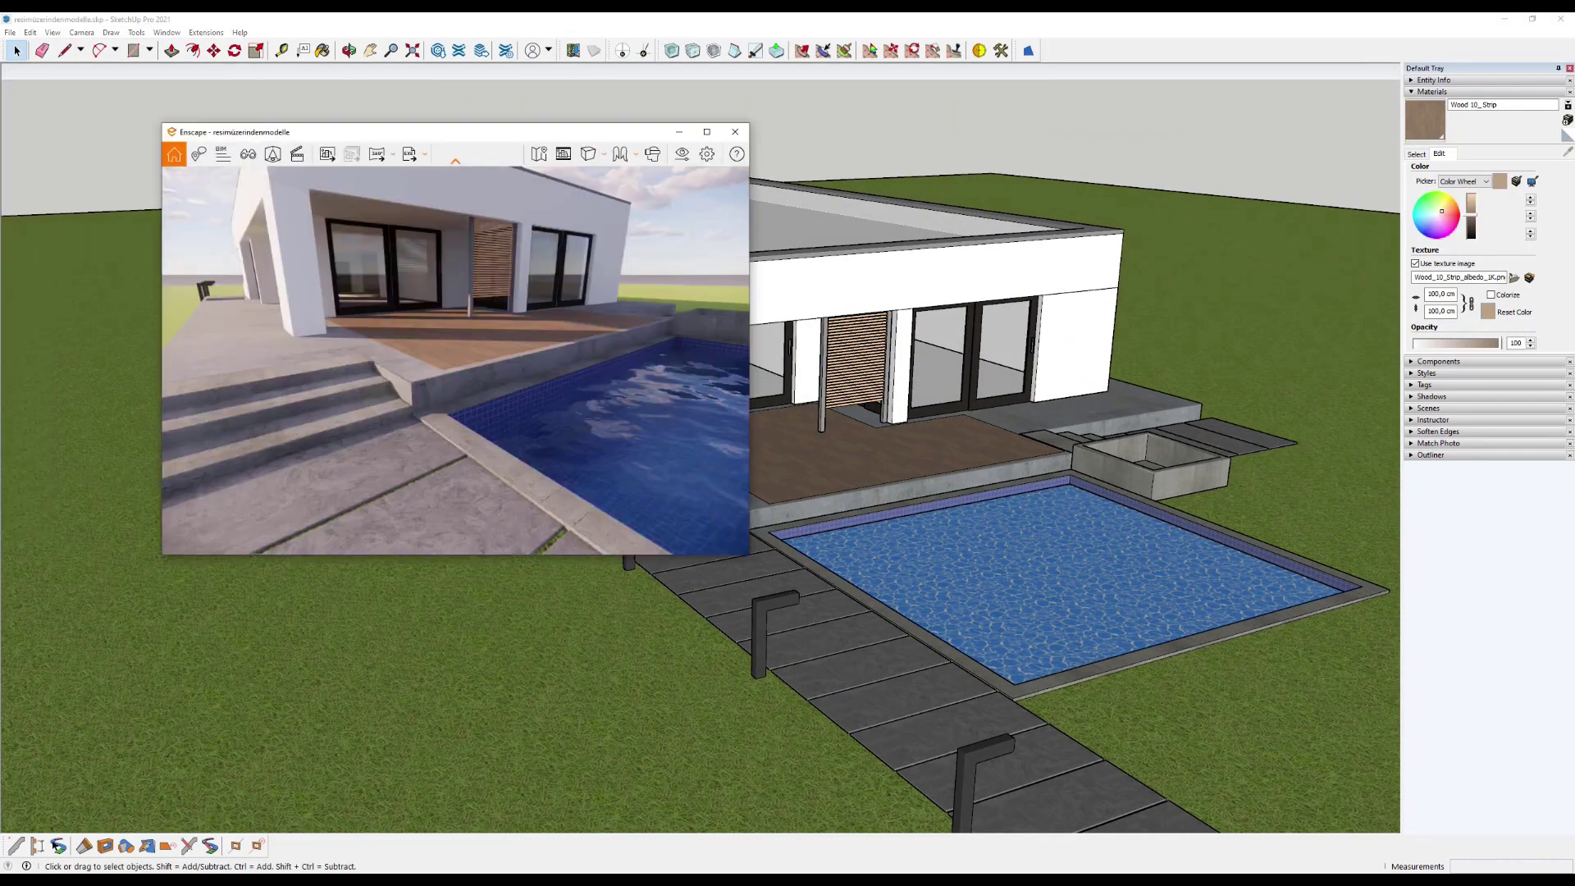
{"action": "left_click", "coordinate": [708, 133]}
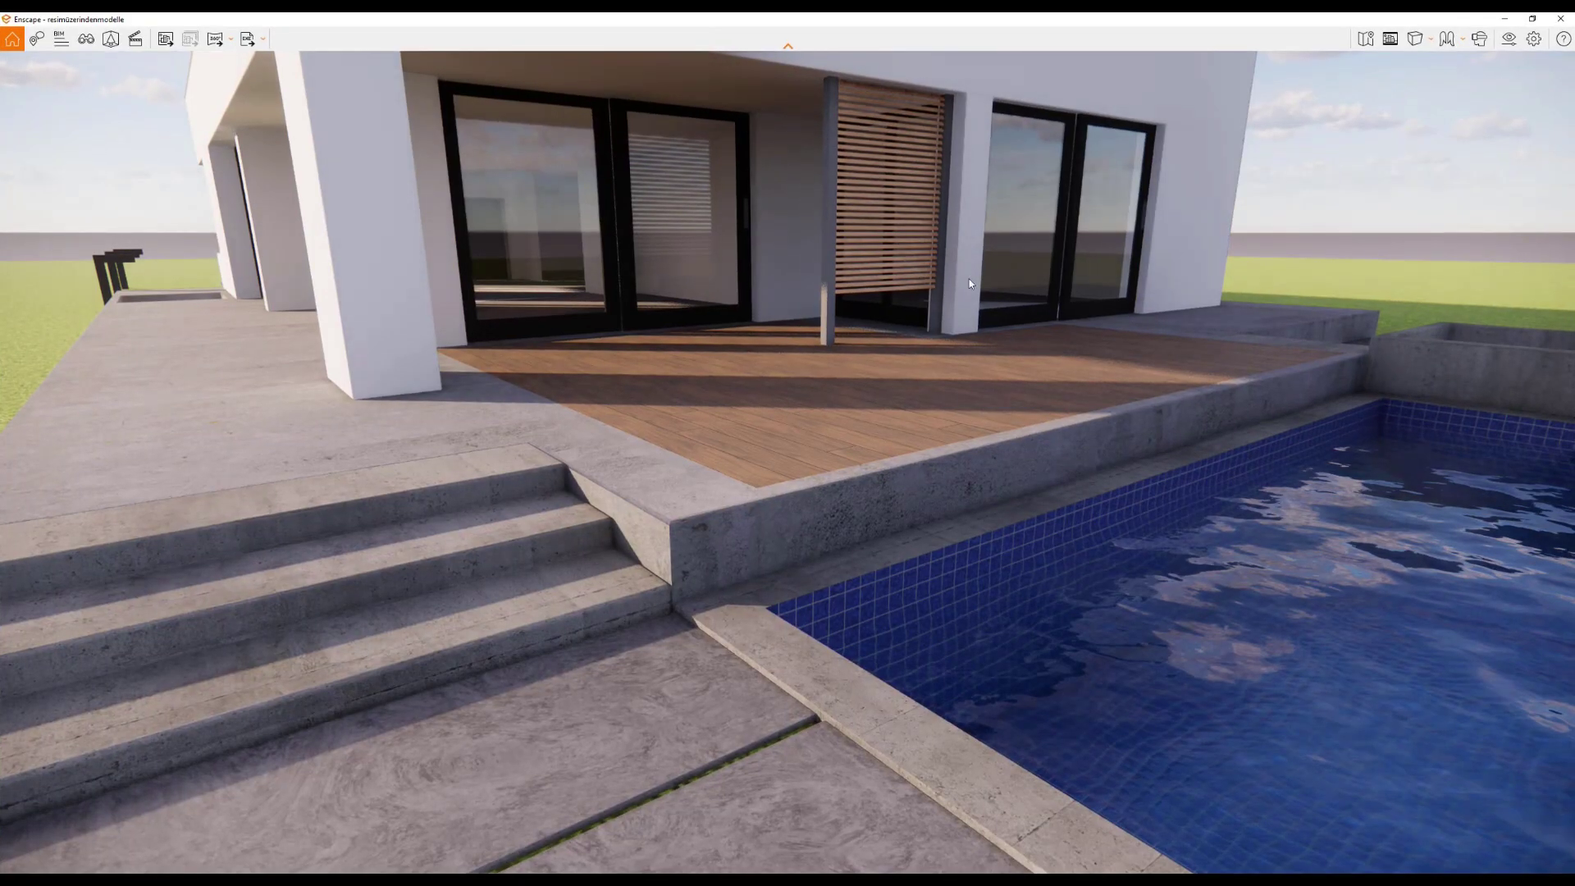
{"action": "left_click_drag", "start_coordinate": [968, 278], "coordinate": [738, 296]}
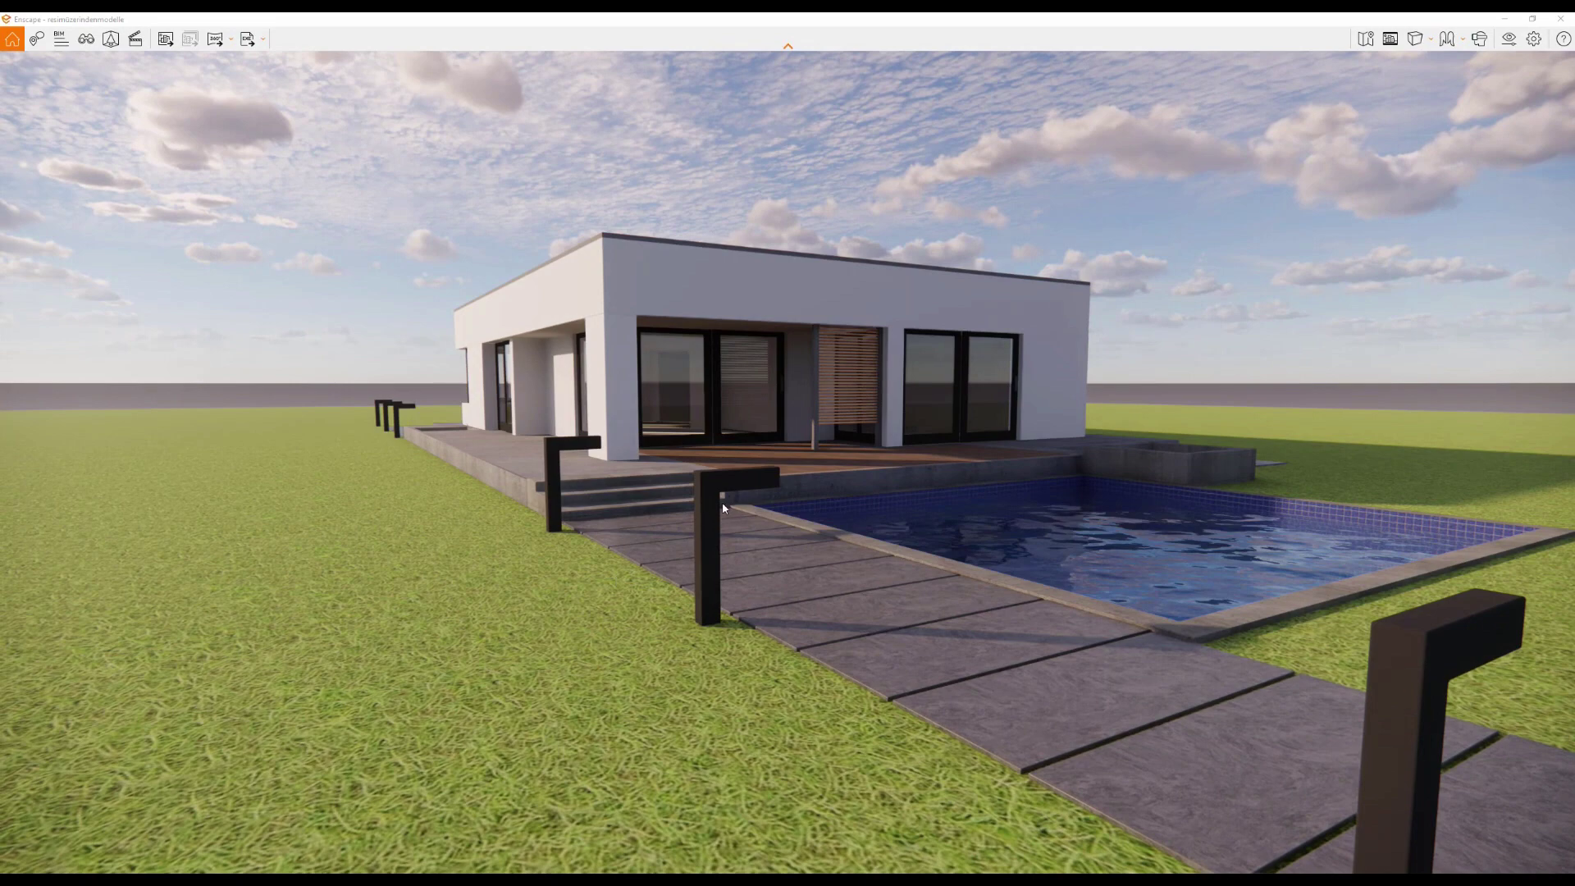
{"action": "left_click", "coordinate": [1513, 27]}
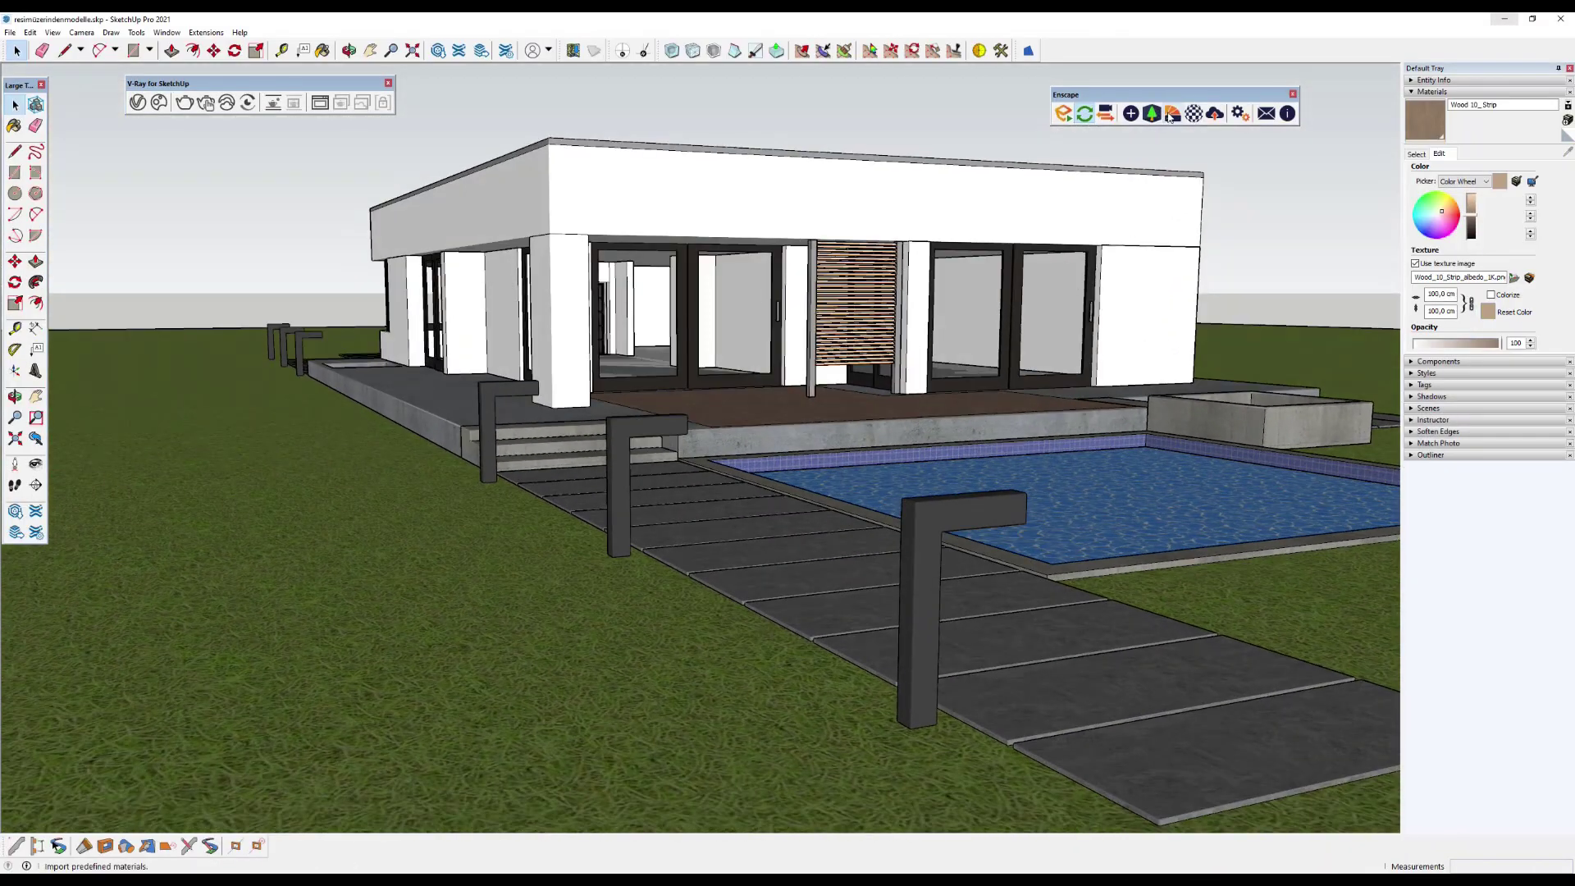
Import Steel 02, Rough from Enscape's Metals library into the model, then close the library.
{"action": "left_click", "coordinate": [1172, 113]}
{"action": "left_click", "coordinate": [760, 333]}
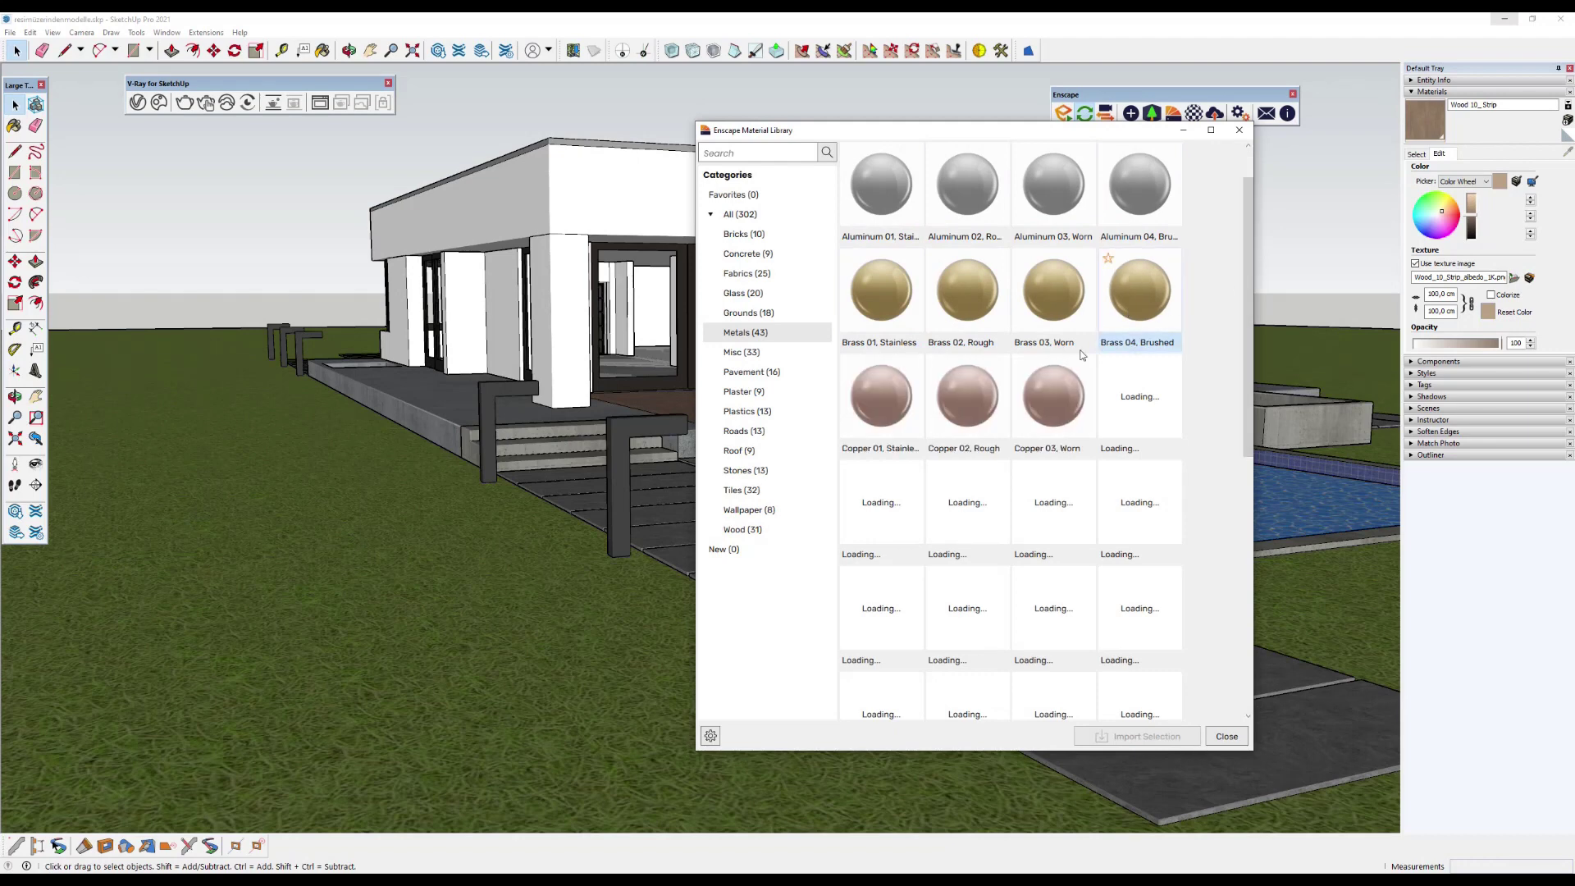
{"action": "scroll", "coordinate": [1021, 484], "scroll_direction": "down", "scroll_amount": 3}
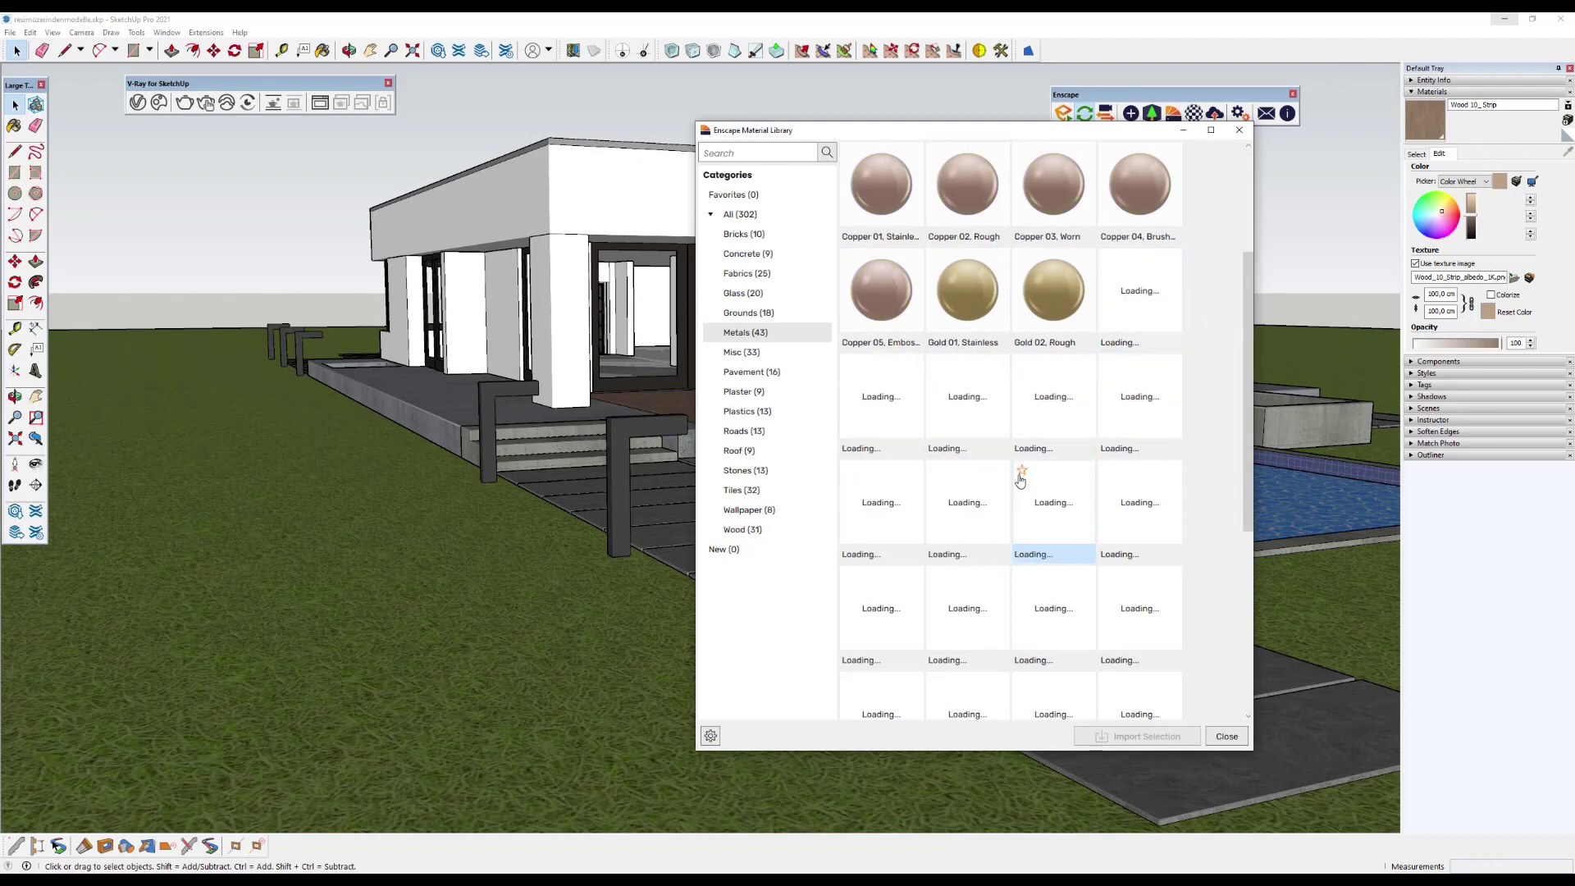
{"action": "scroll", "coordinate": [994, 254], "scroll_direction": "down", "scroll_amount": 3}
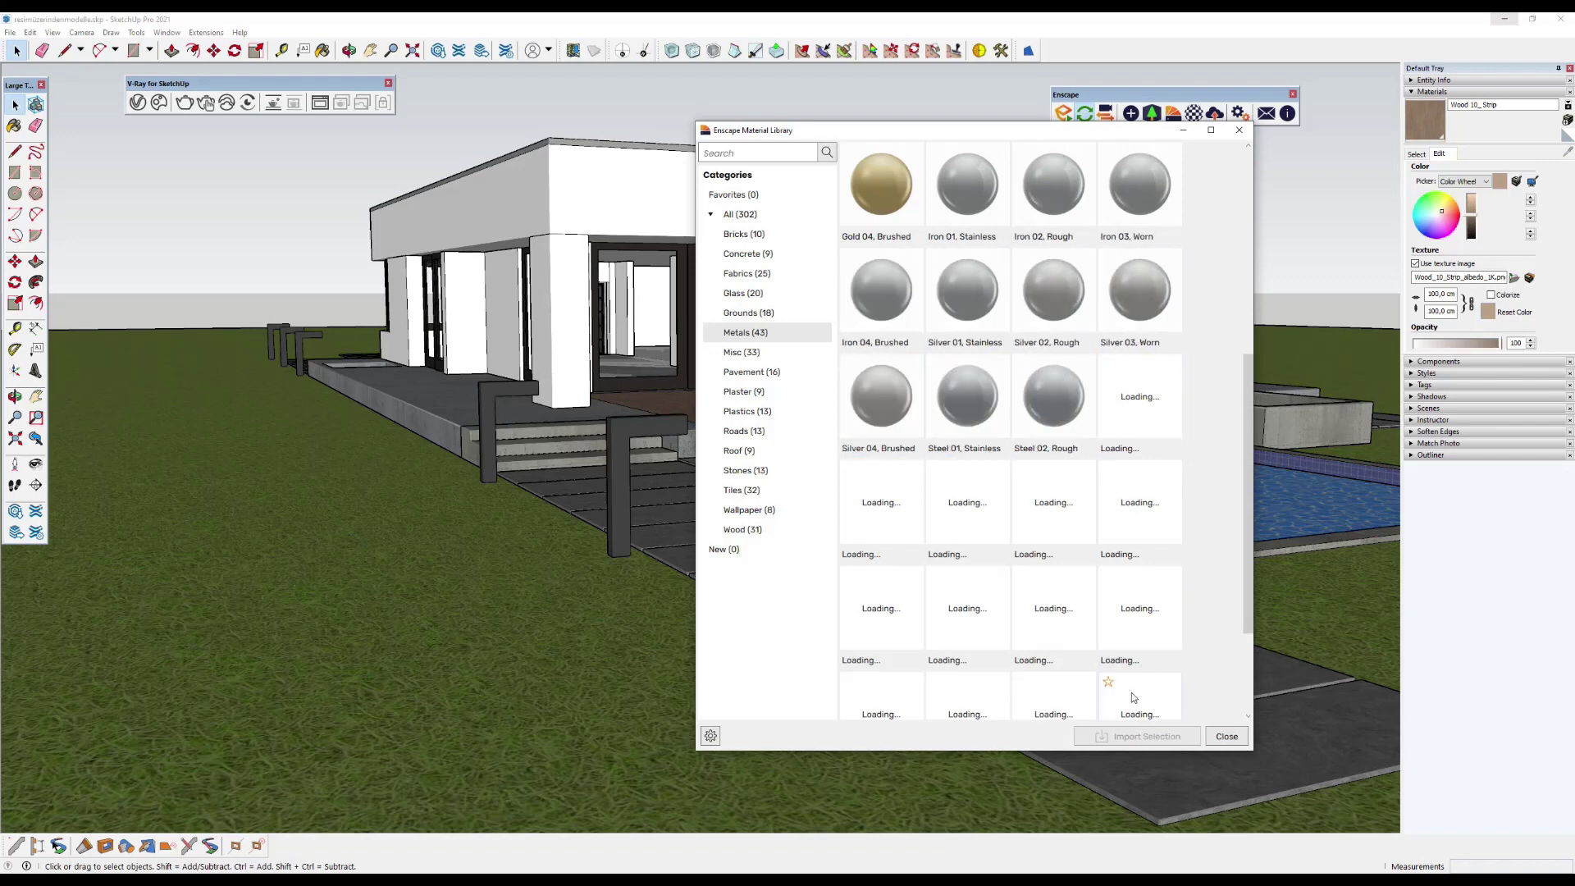
{"action": "scroll", "coordinate": [1247, 460], "scroll_direction": "down", "scroll_amount": 3}
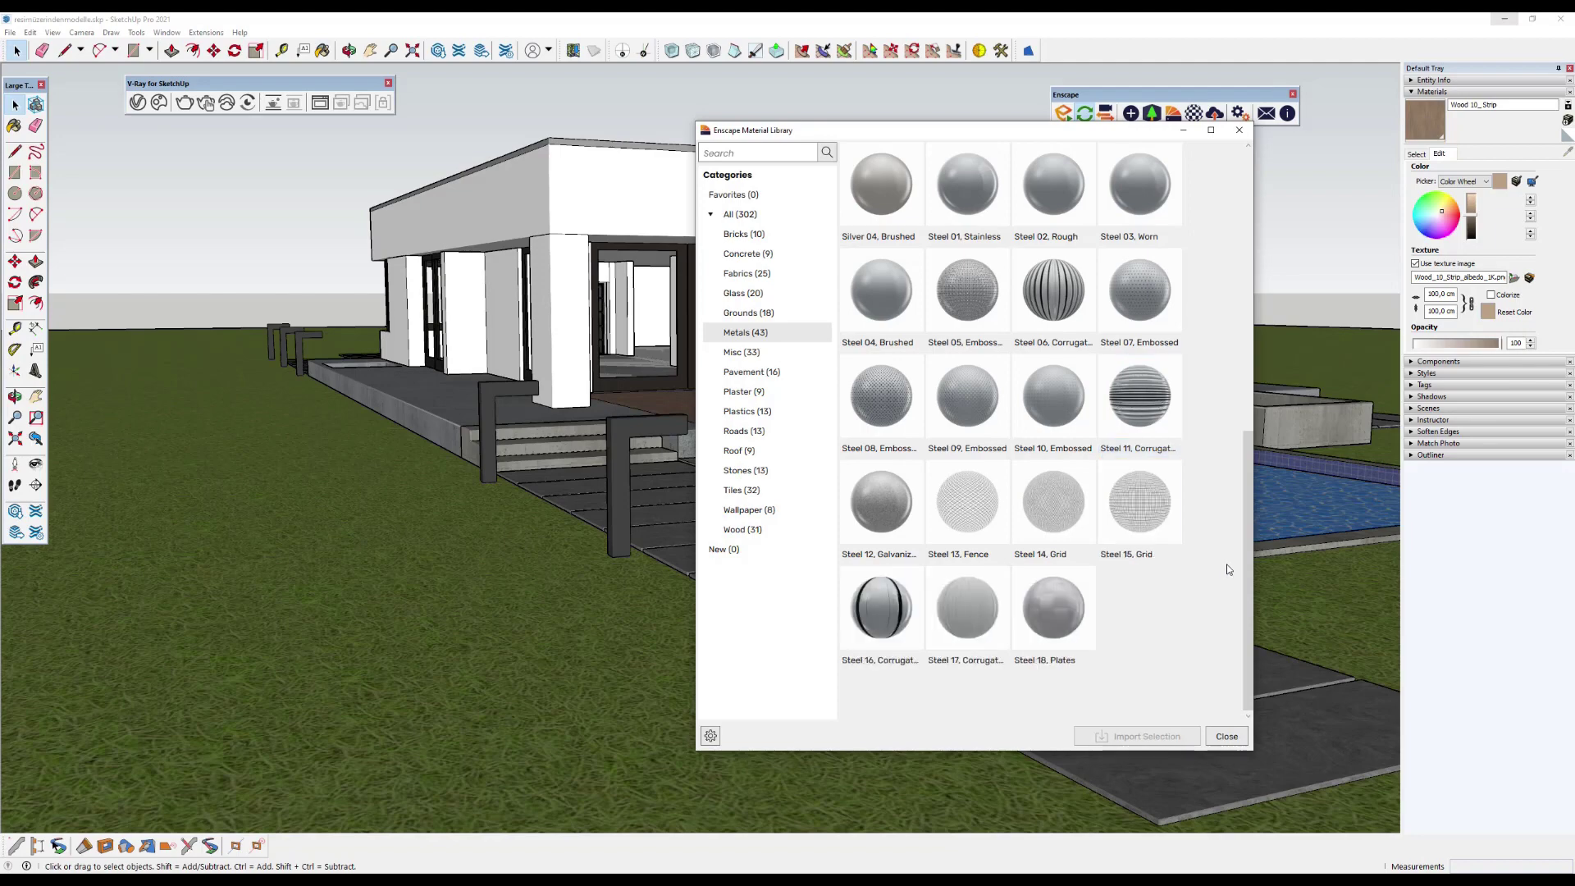
{"action": "scroll", "coordinate": [1236, 548], "scroll_direction": "up", "scroll_amount": 5}
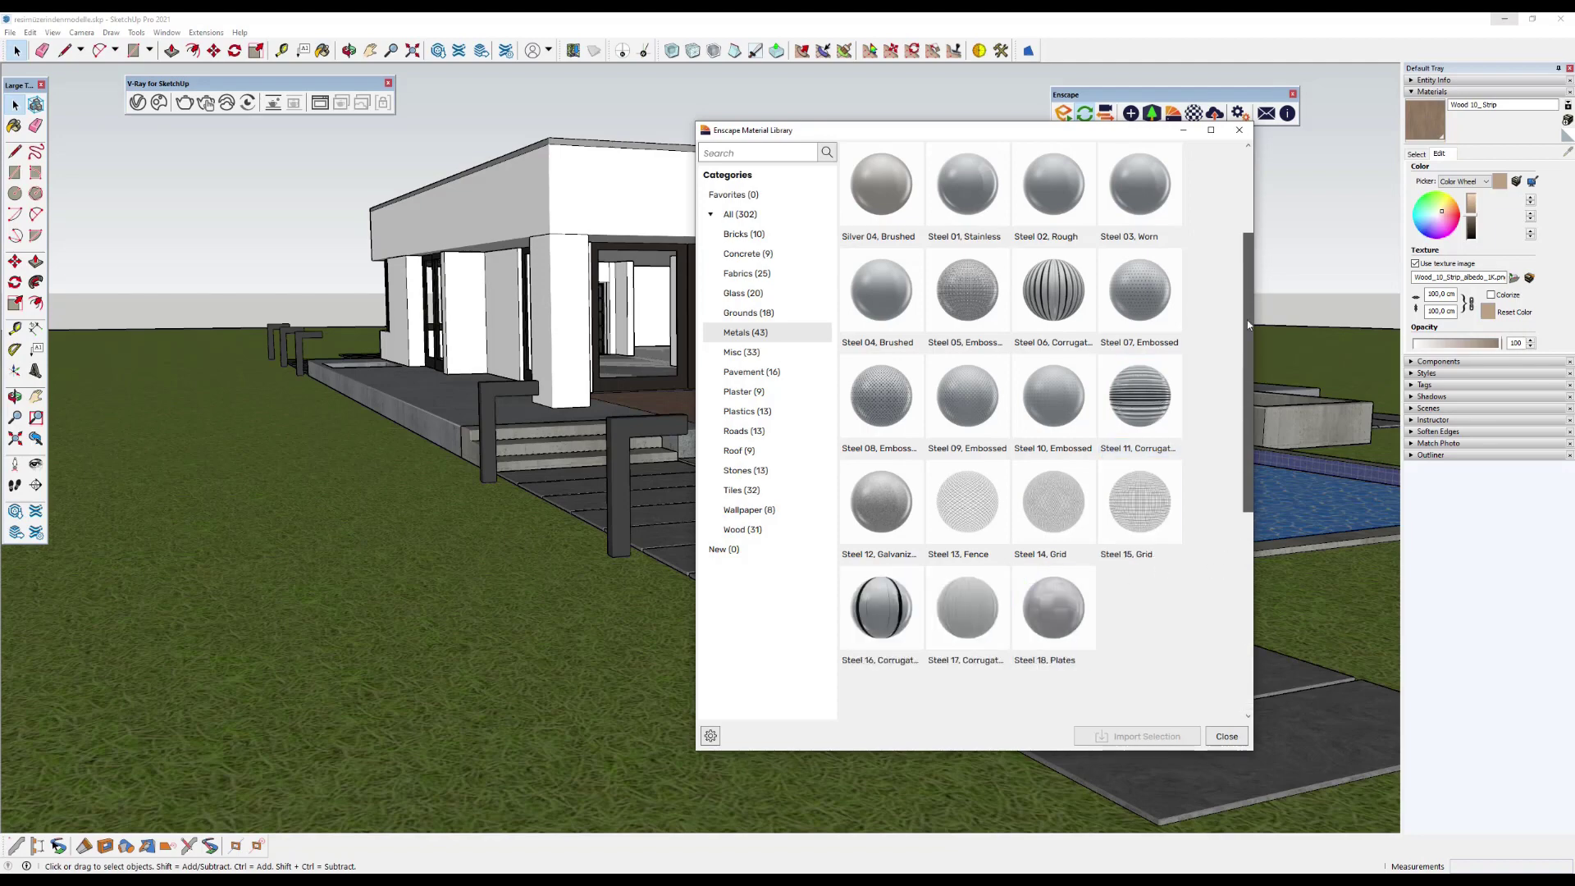
{"action": "scroll", "coordinate": [1185, 307], "scroll_direction": "down", "scroll_amount": 1}
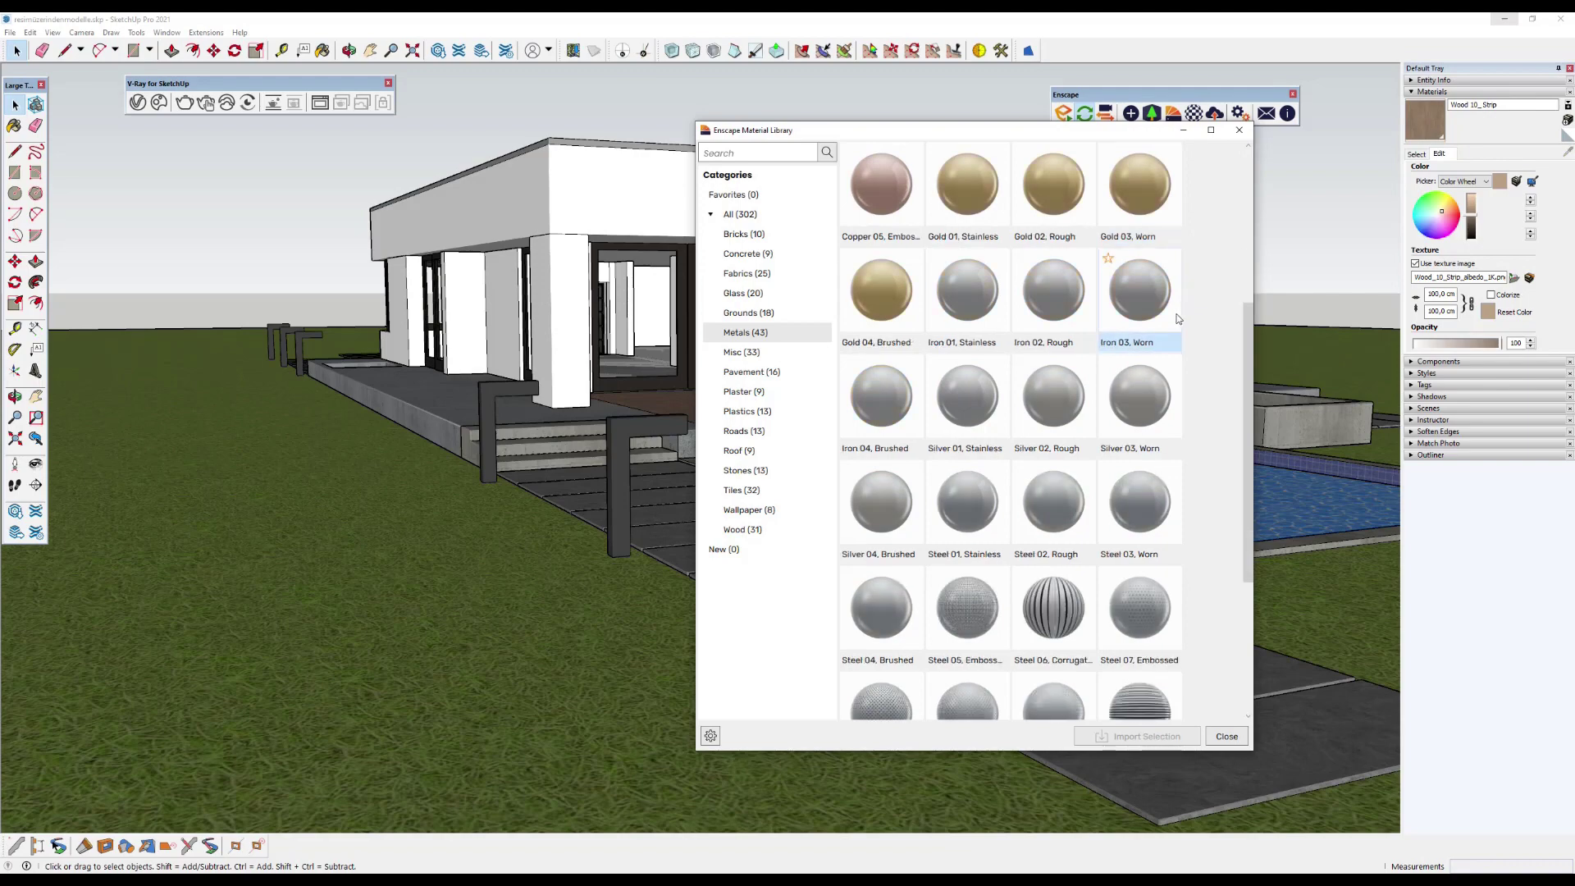
{"action": "left_click", "coordinate": [1060, 500]}
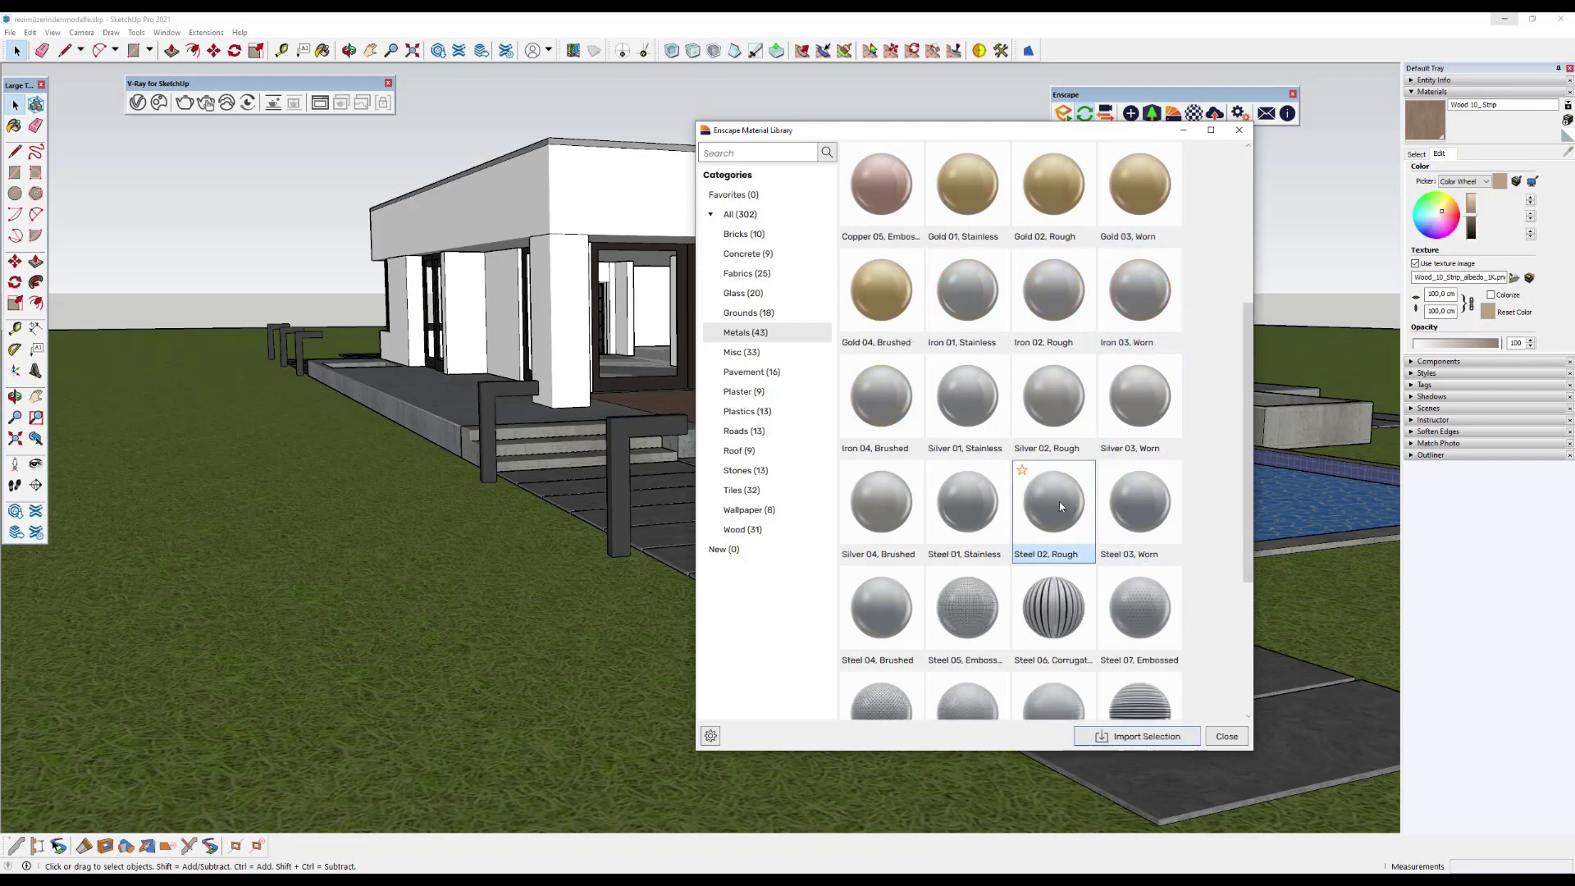
{"action": "left_click", "coordinate": [1131, 738]}
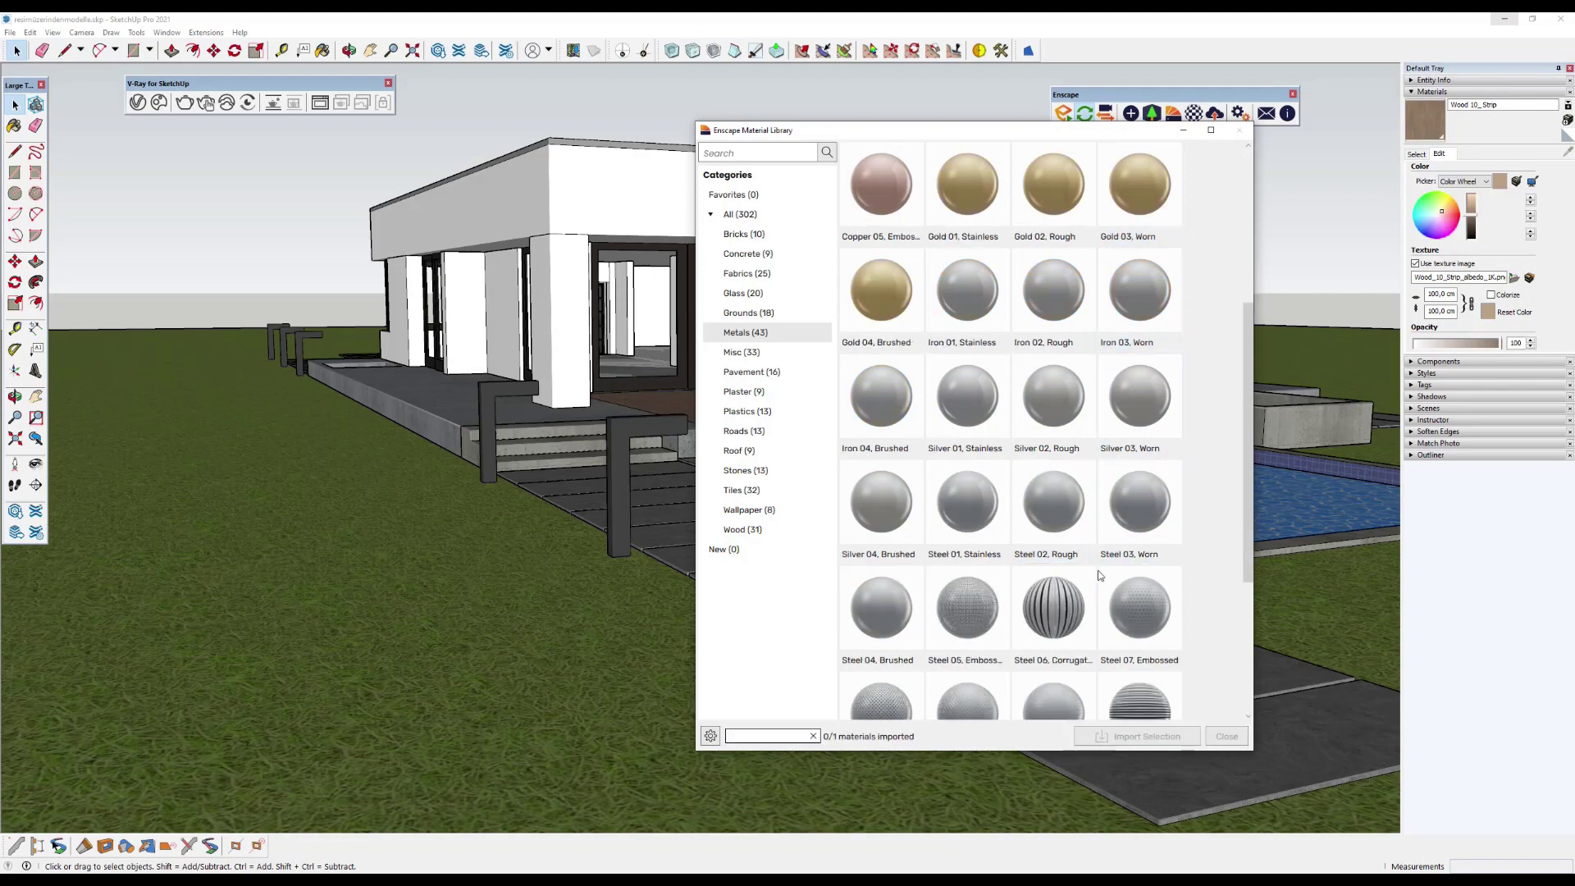
{"action": "left_click", "coordinate": [1241, 132]}
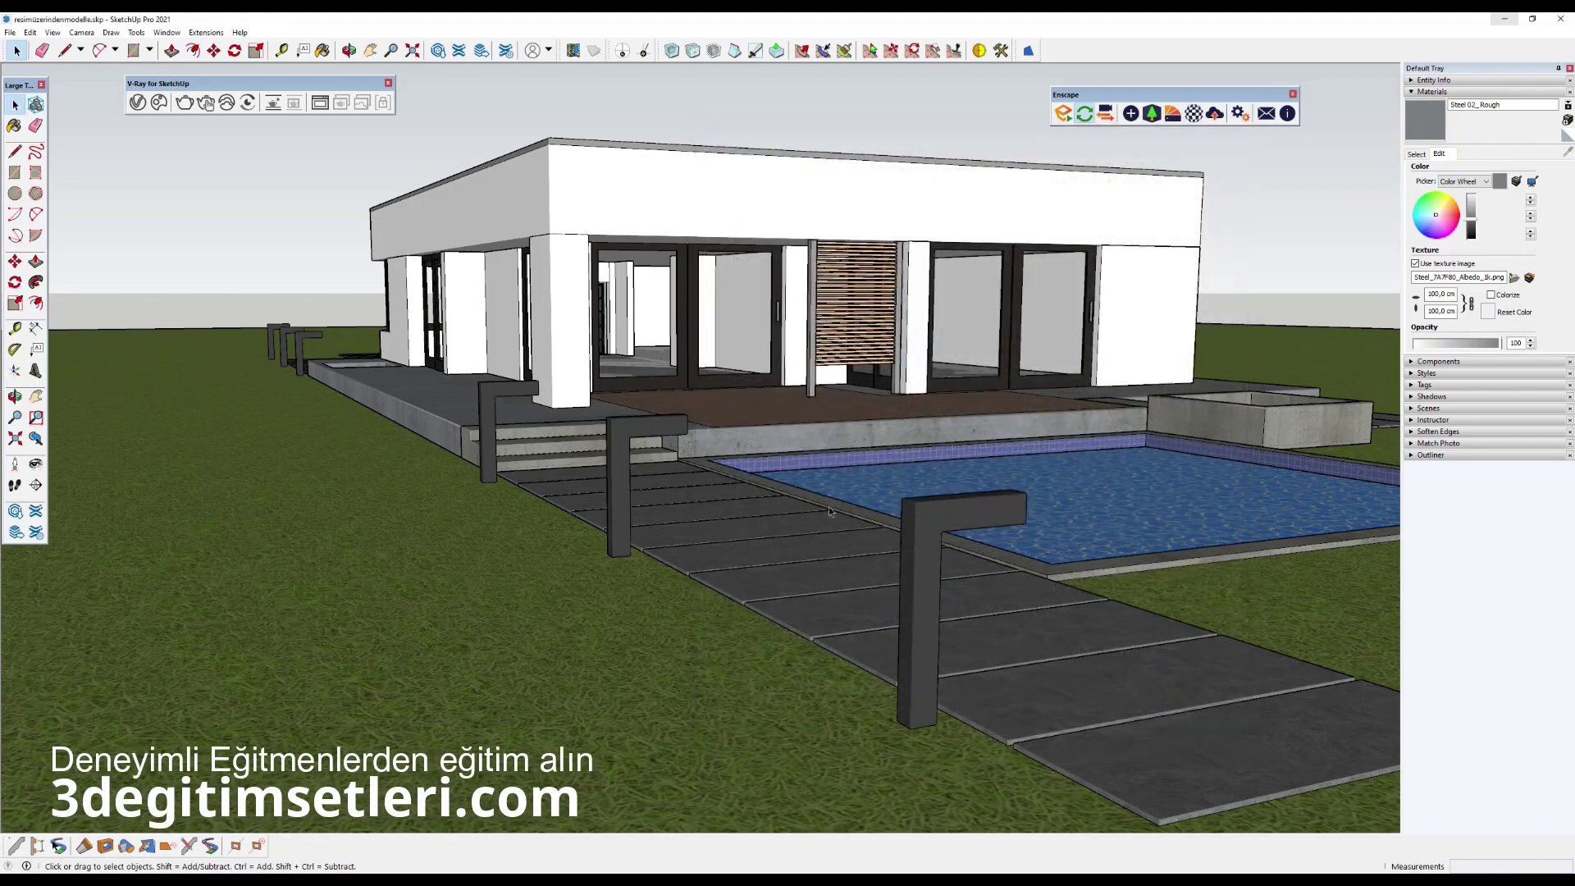
Paint the L-shaped lamp bollard's geometry with Steel 02, Rough and exit the component.
{"action": "double_click", "coordinate": [924, 510]}
{"action": "triple_click", "coordinate": [923, 510]}
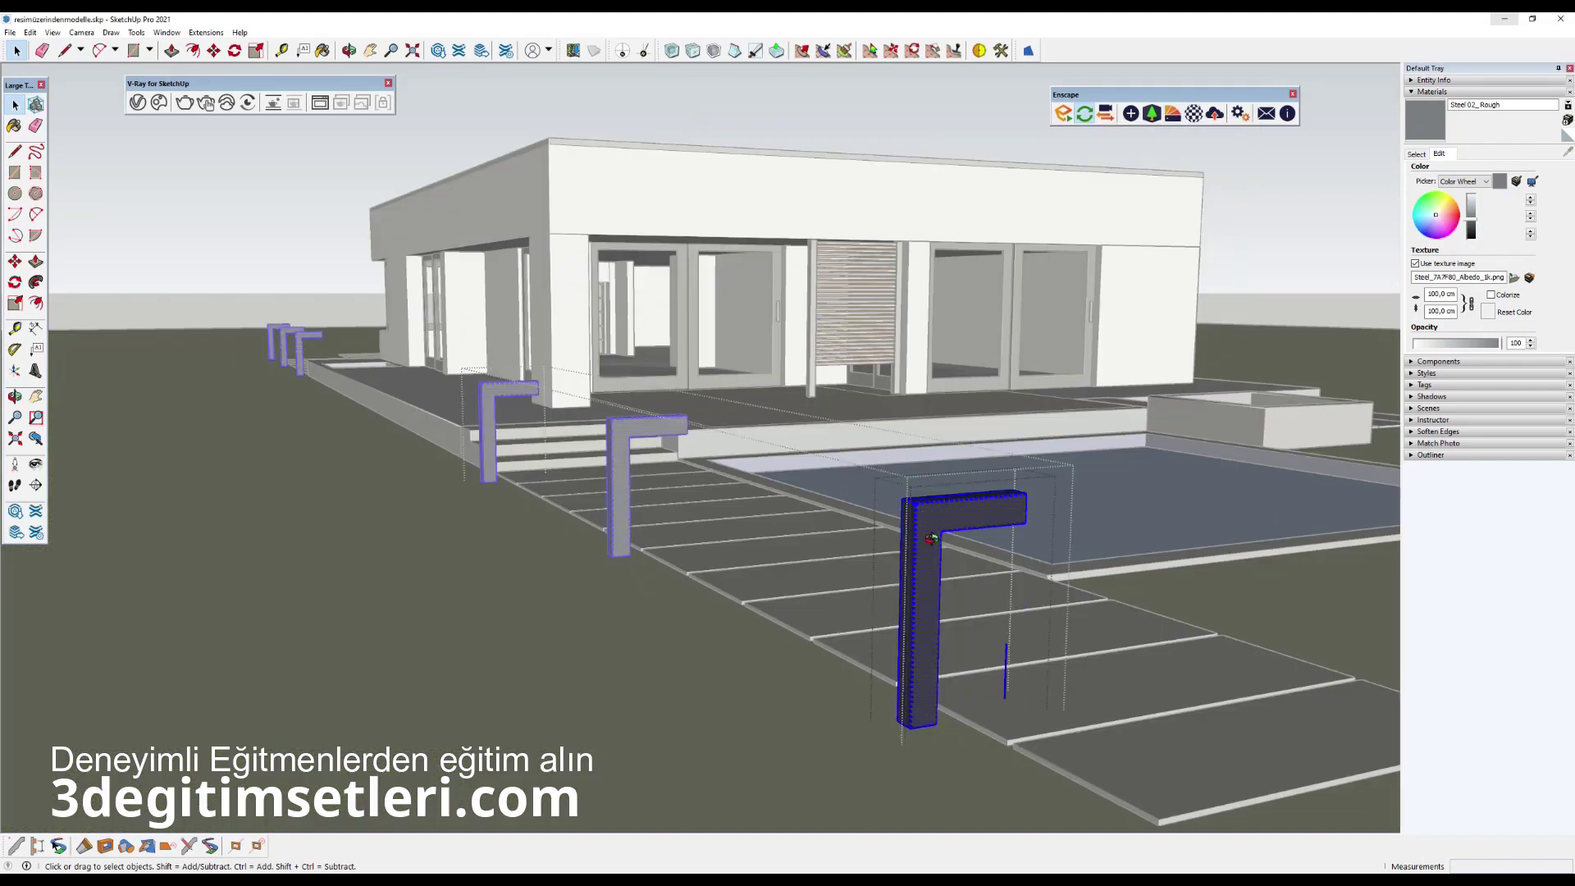
{"action": "mouse_move", "coordinate": [931, 539]}
{"action": "middle_mouse_down"}
{"action": "mouse_move", "coordinate": [627, 257]}
{"action": "mouse_move", "coordinate": [686, 352]}
{"action": "middle_mouse_up"}
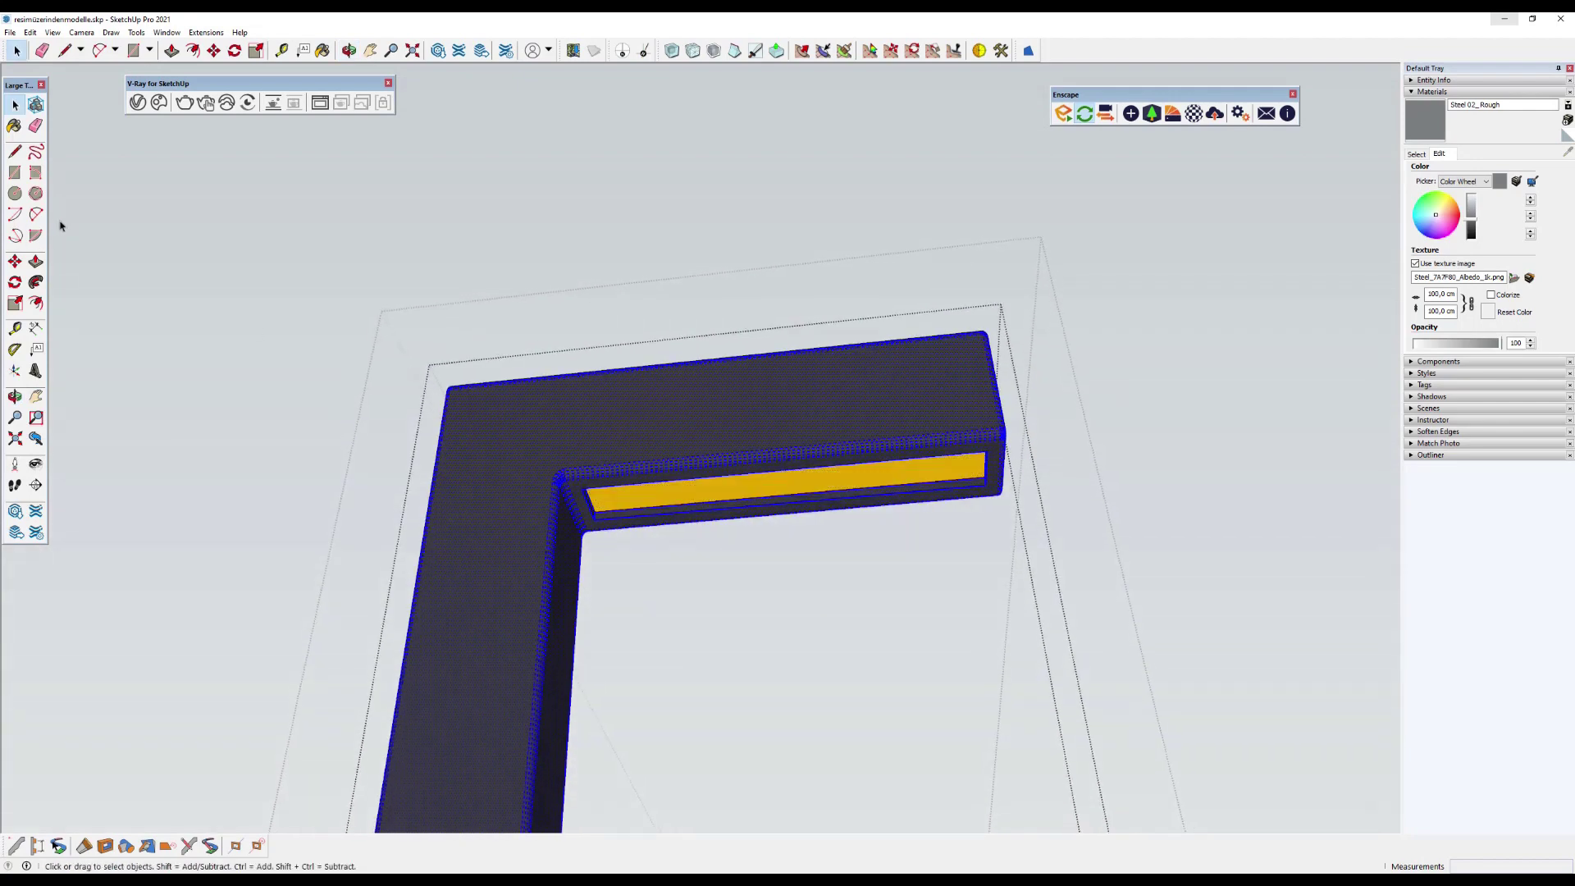
{"action": "left_click", "coordinate": [14, 126]}
{"action": "left_click", "coordinate": [543, 381]}
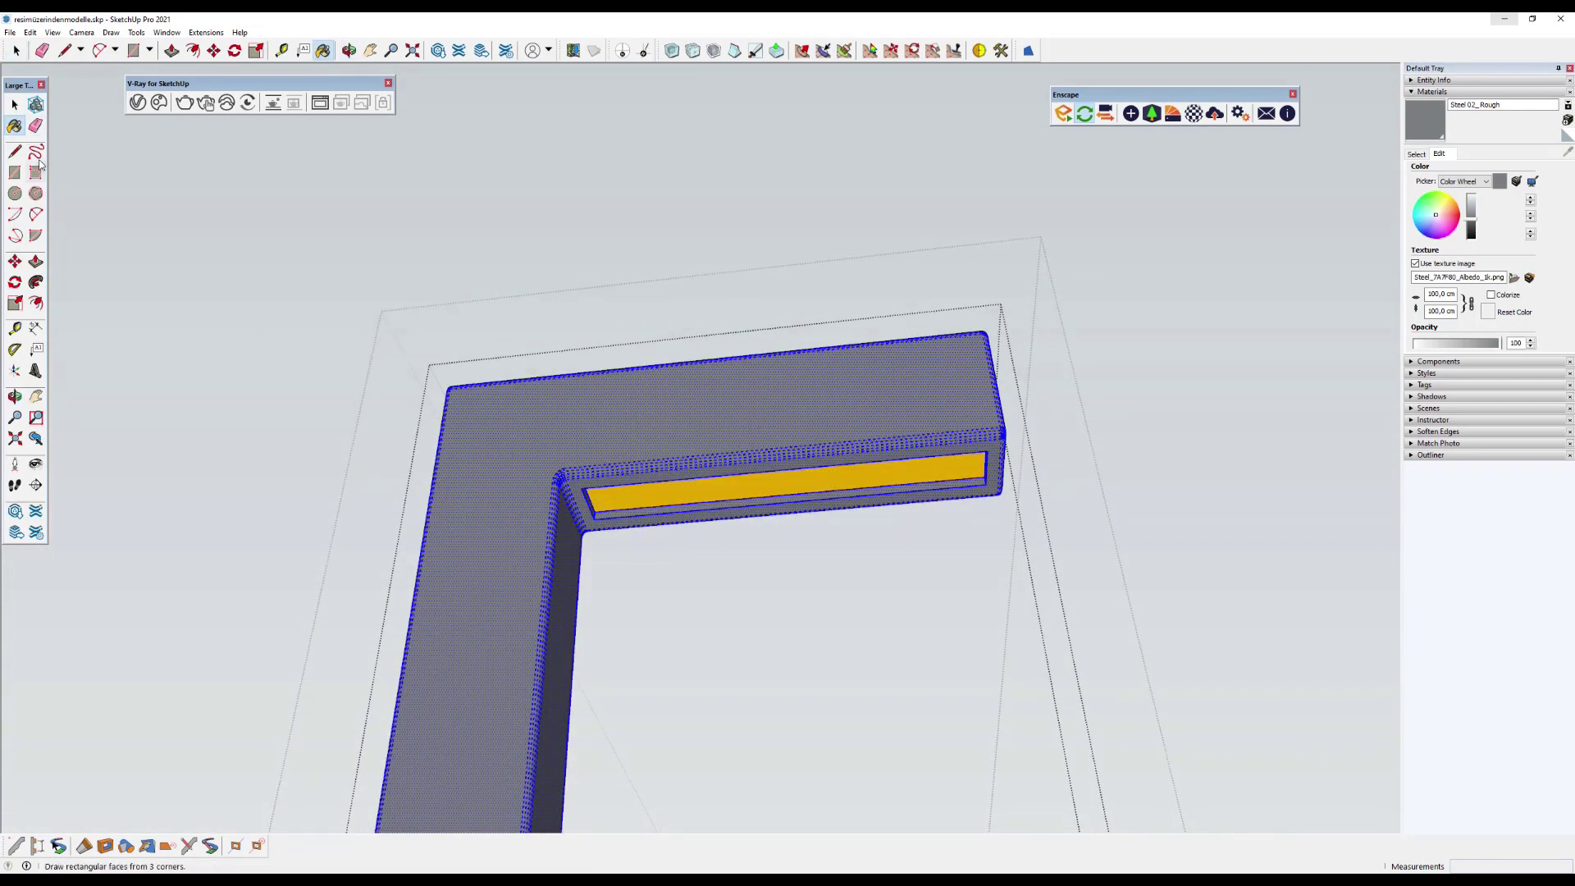
{"action": "left_click", "coordinate": [17, 106]}
{"action": "left_click", "coordinate": [735, 246]}
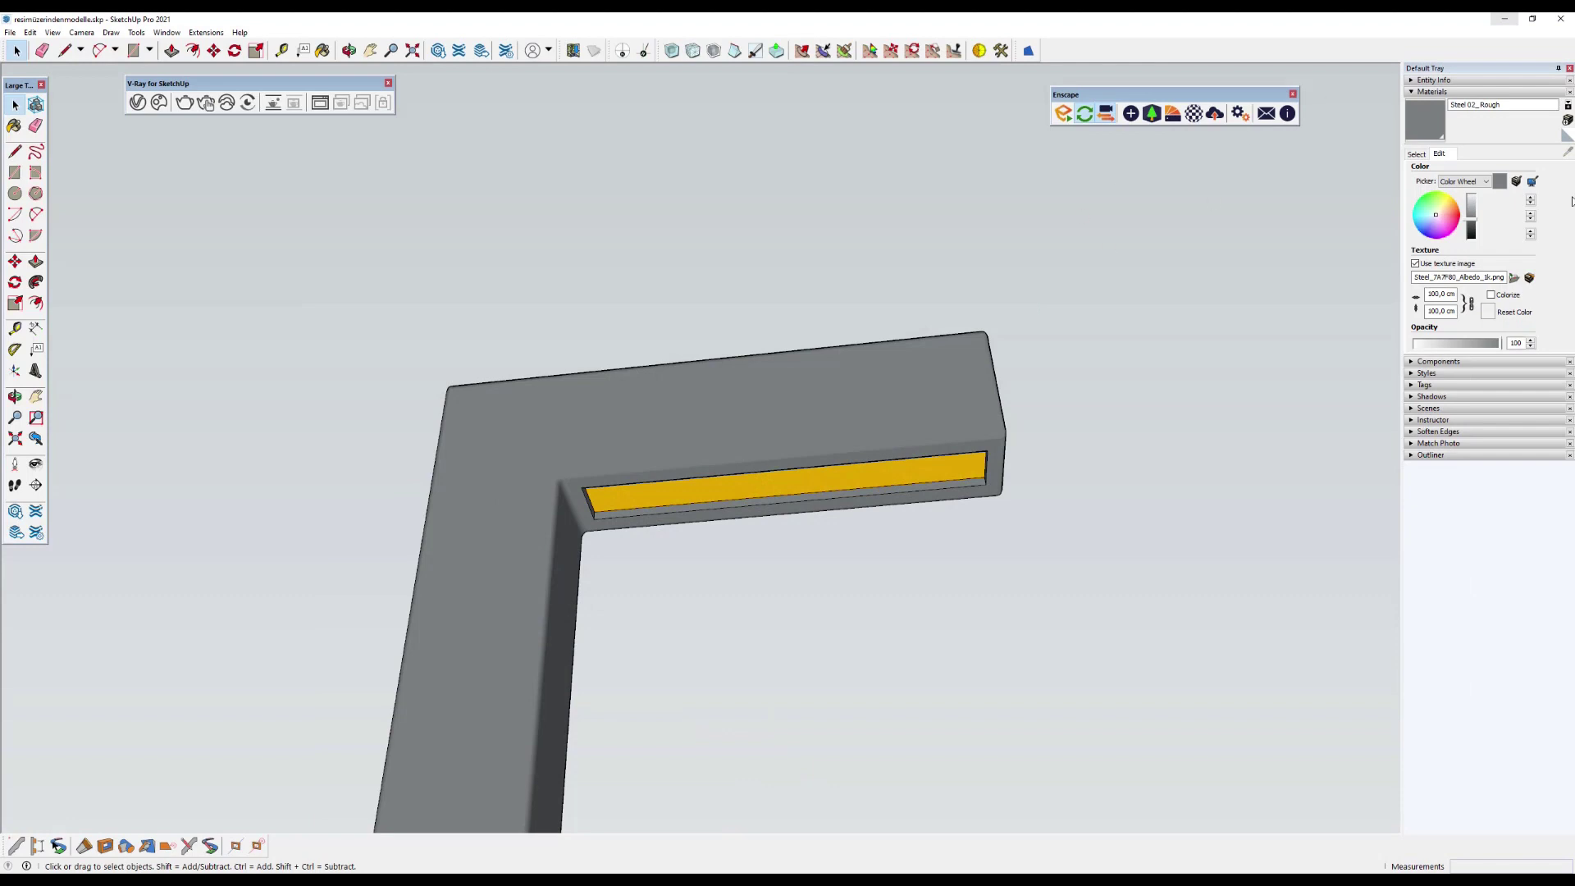
Sample the yellow light strip's colour, Color D05, as the active material.
{"action": "left_click", "coordinate": [1417, 154]}
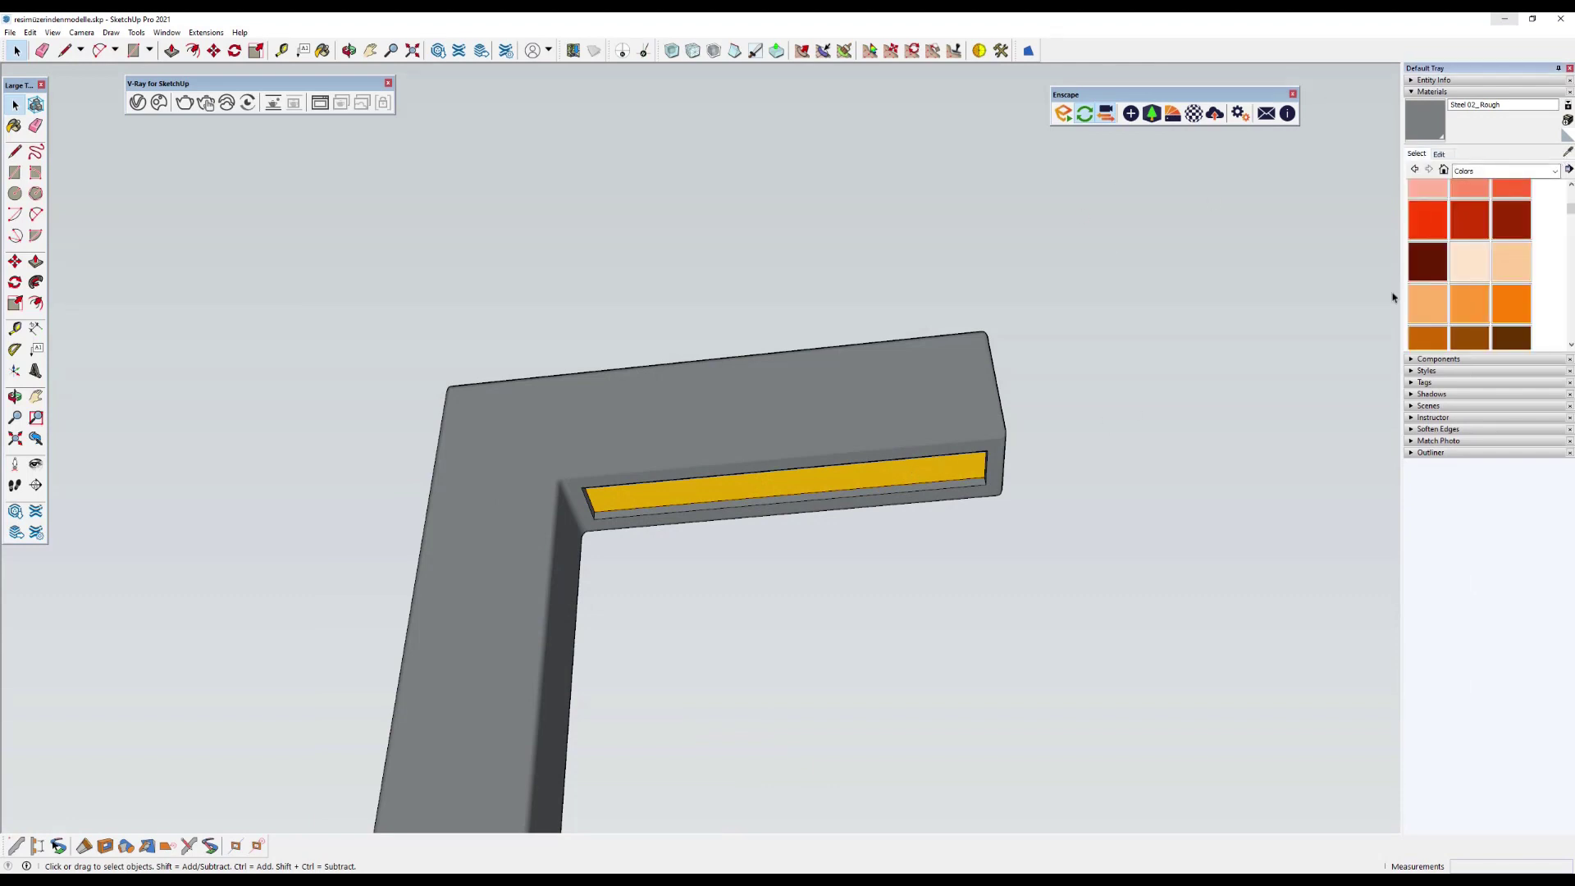
{"action": "left_click", "coordinate": [1565, 155]}
{"action": "left_click", "coordinate": [971, 465]}
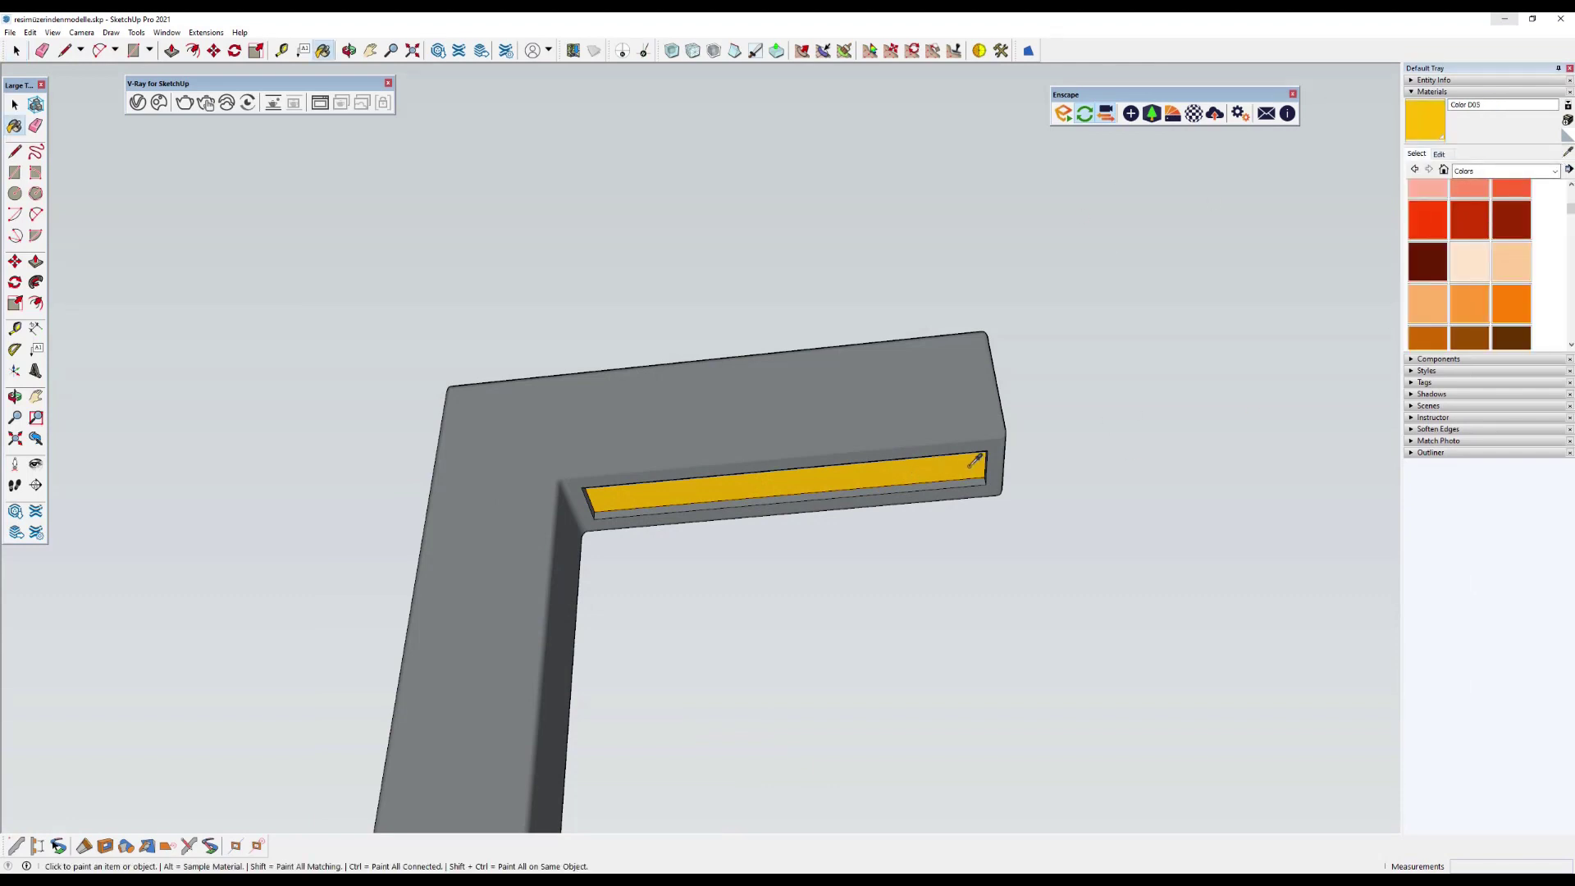
Set Color D05's Enscape material type to Self-Illumination.
{"action": "left_click", "coordinate": [1193, 115]}
{"action": "left_click", "coordinate": [880, 174]}
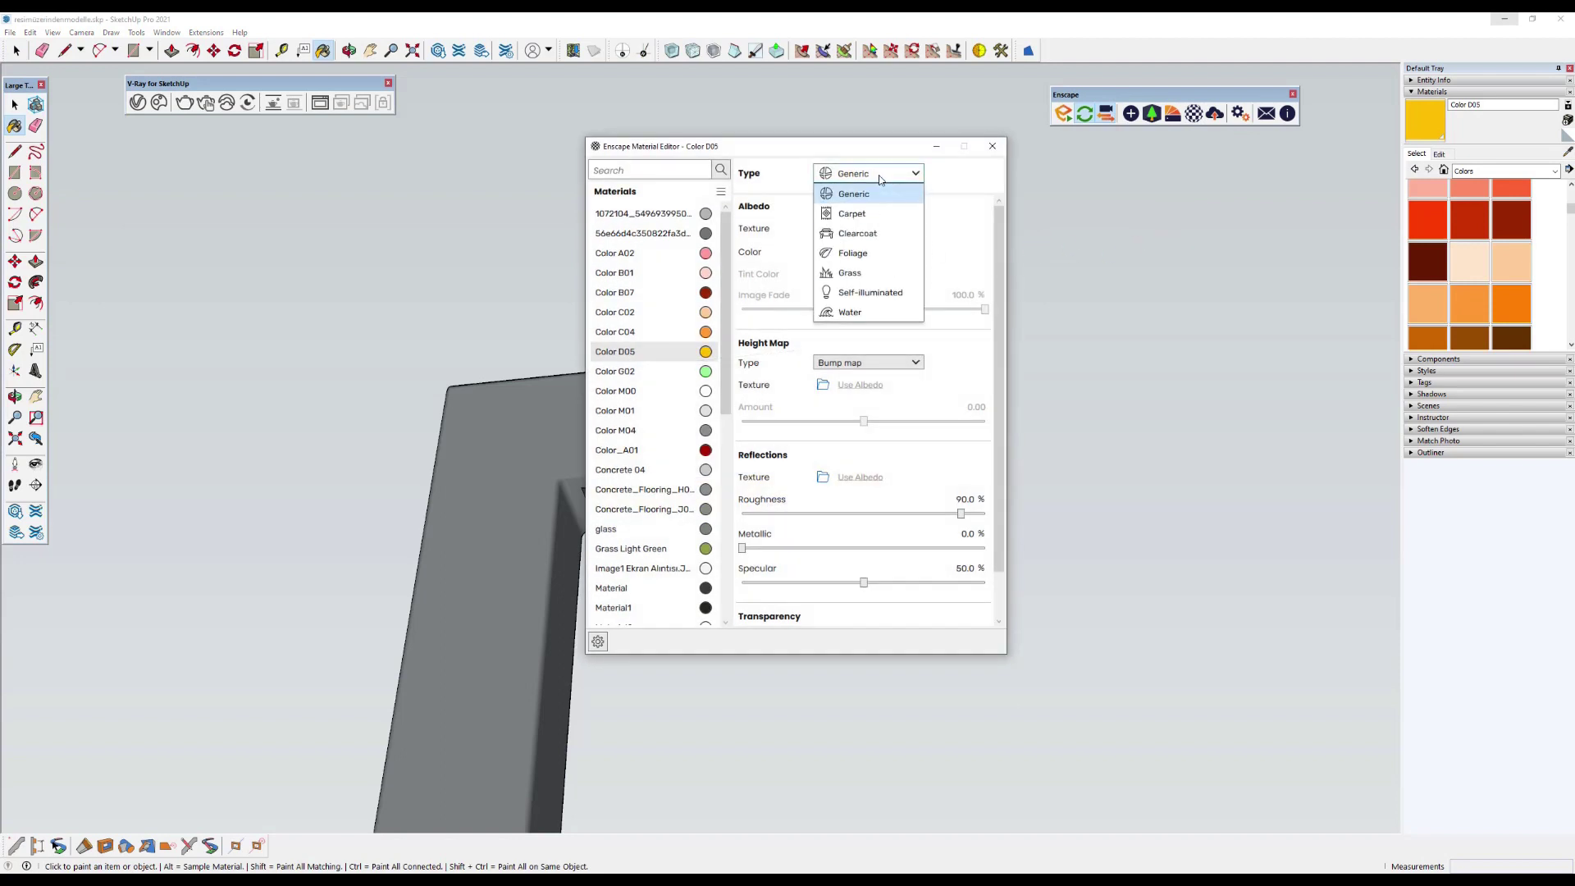
{"action": "left_click", "coordinate": [867, 294]}
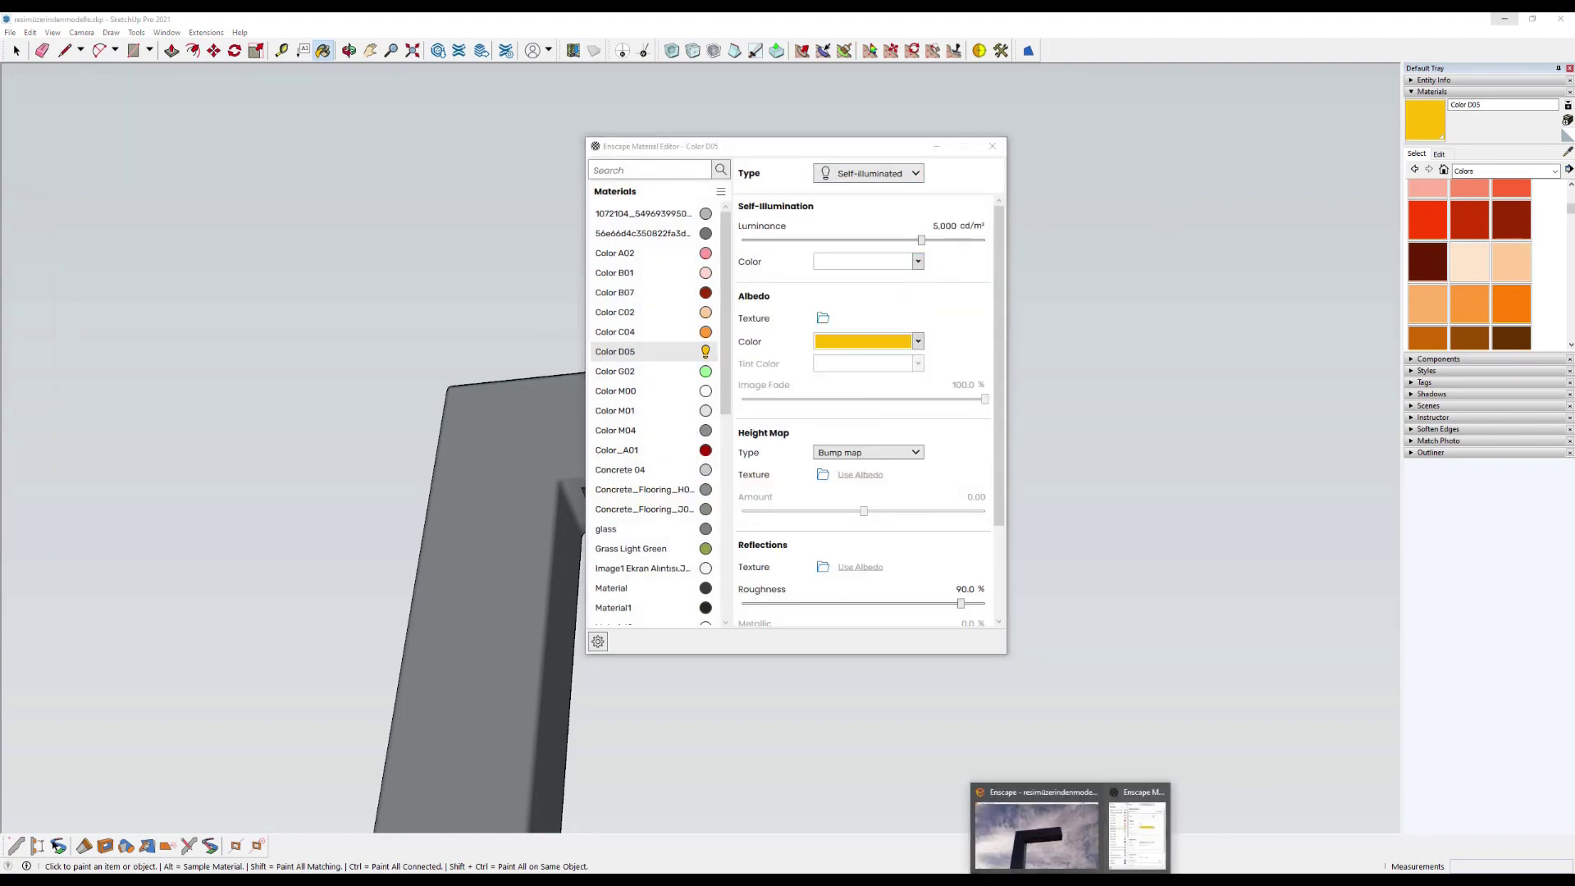
{"action": "left_click", "coordinate": [1075, 828]}
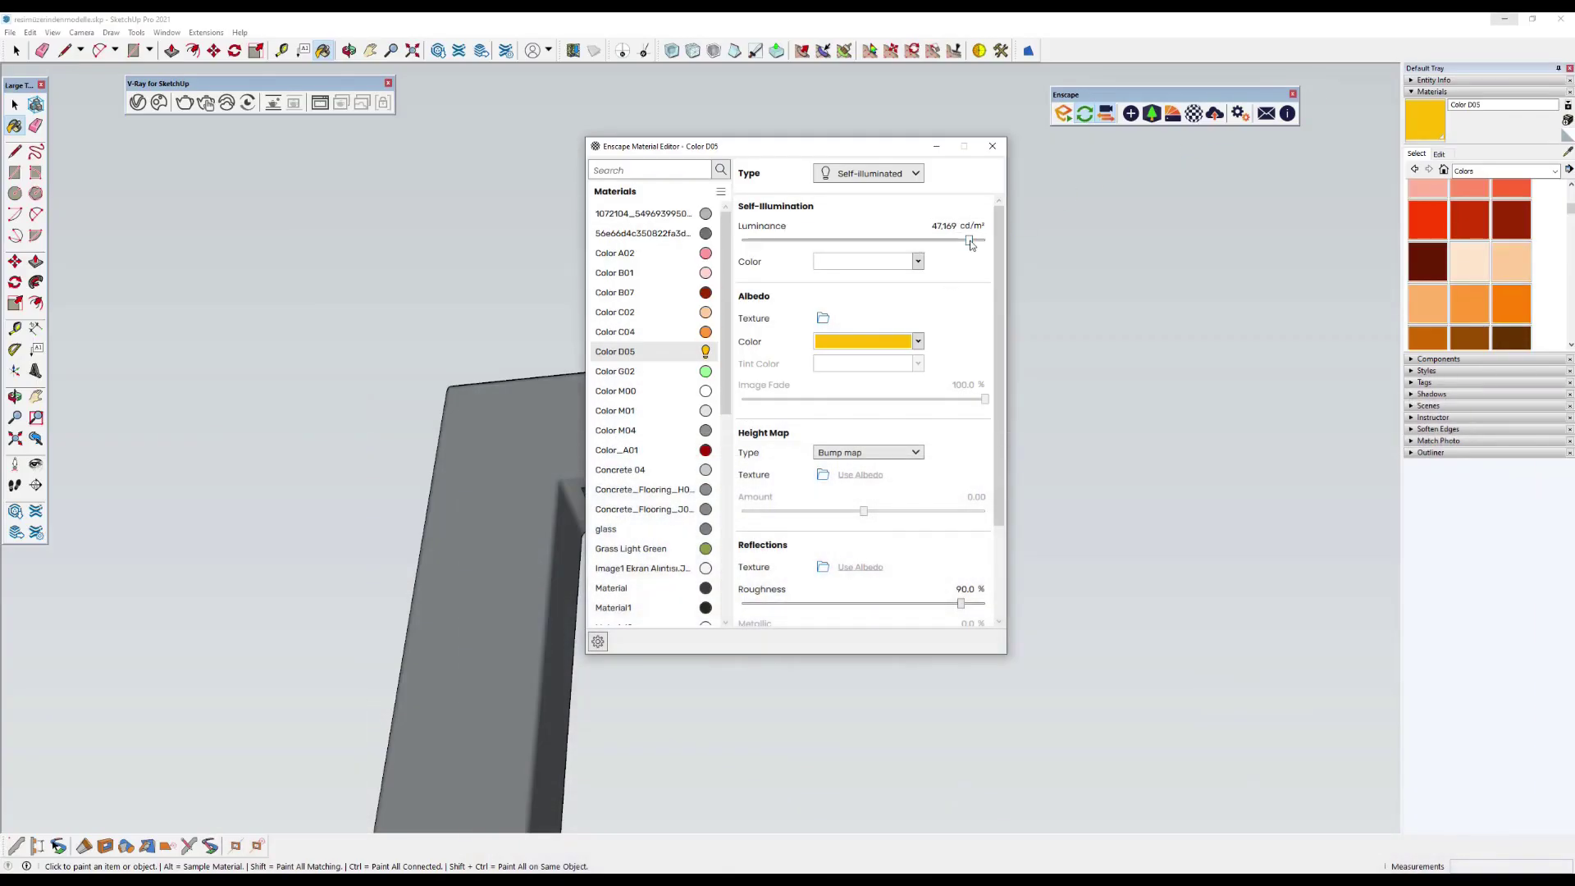
Copy the albedo hex value FFBF00 from the albedo colour picker.
{"action": "left_click", "coordinate": [888, 343]}
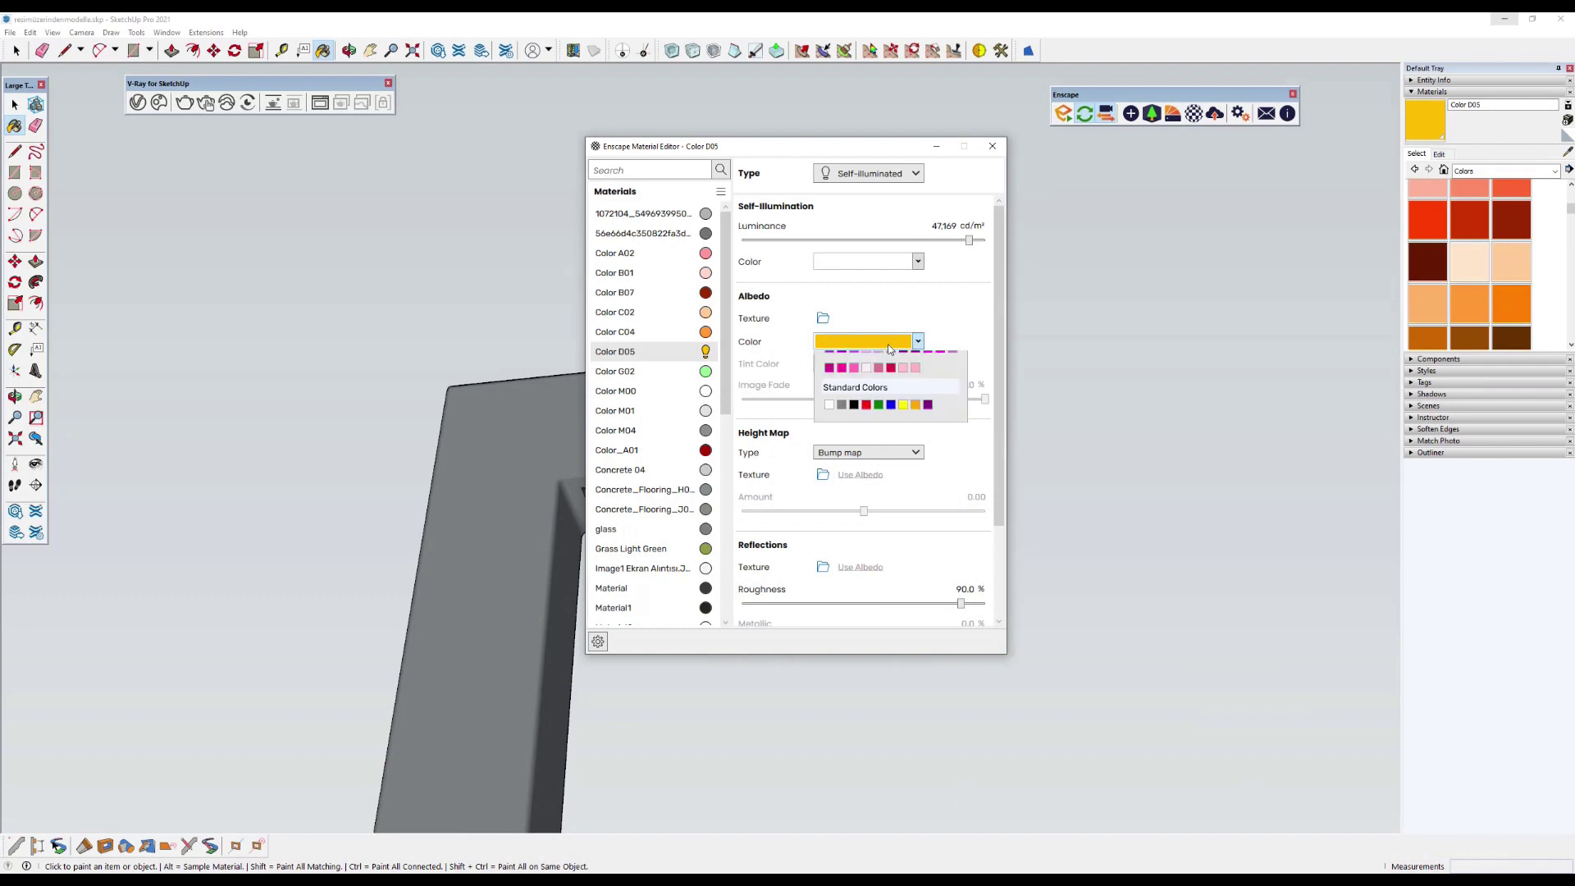
{"action": "left_click", "coordinate": [872, 365]}
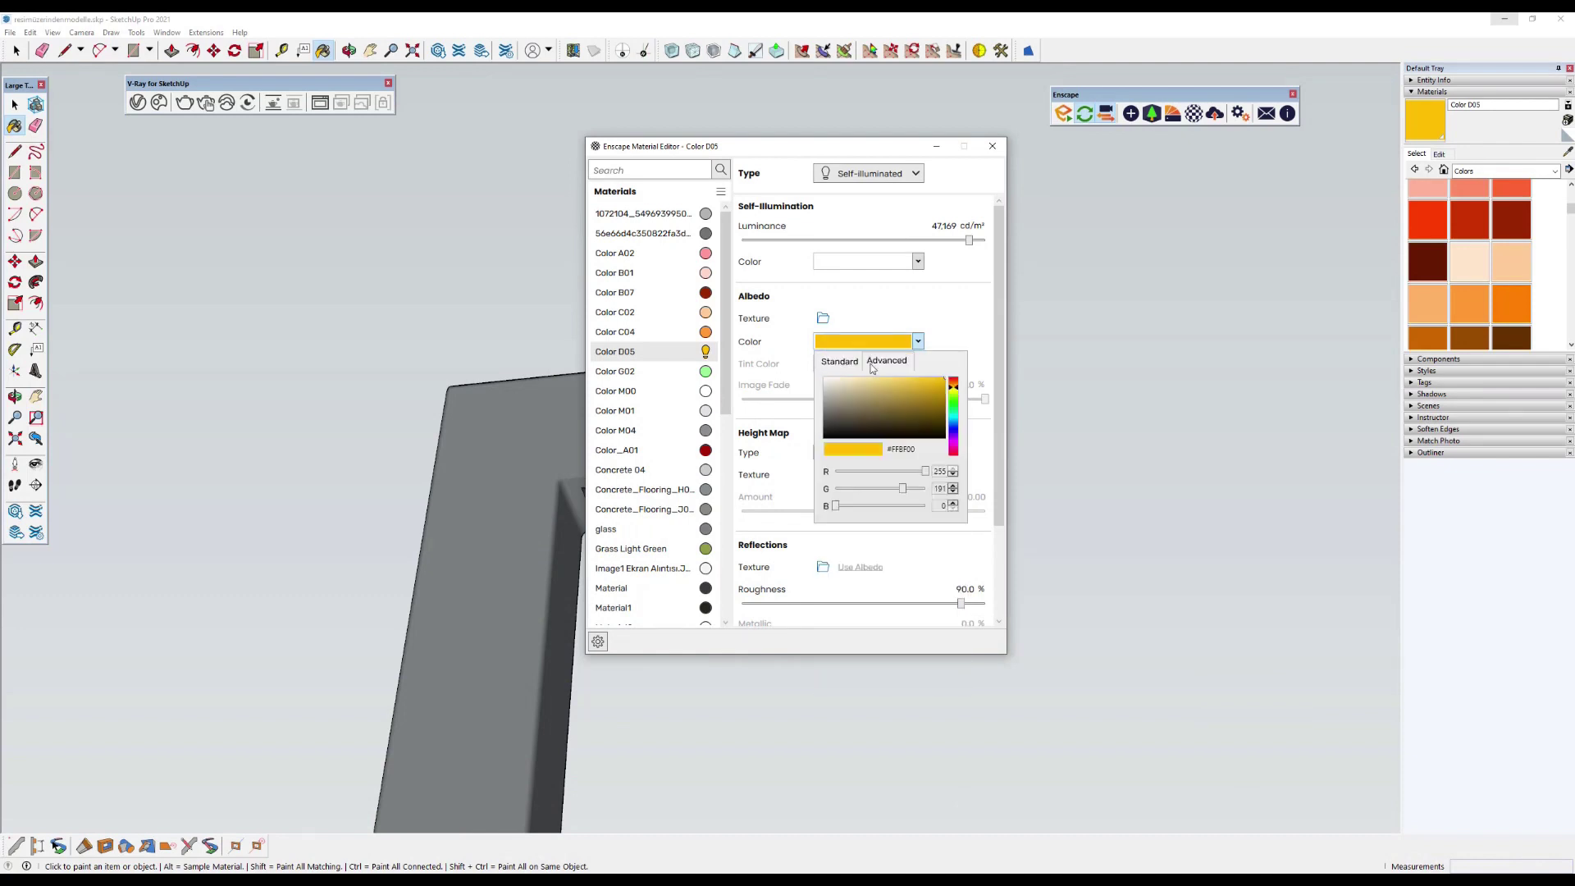
{"action": "right_click", "coordinate": [919, 449]}
{"action": "double_click", "coordinate": [903, 450]}
{"action": "right_click", "coordinate": [913, 451]}
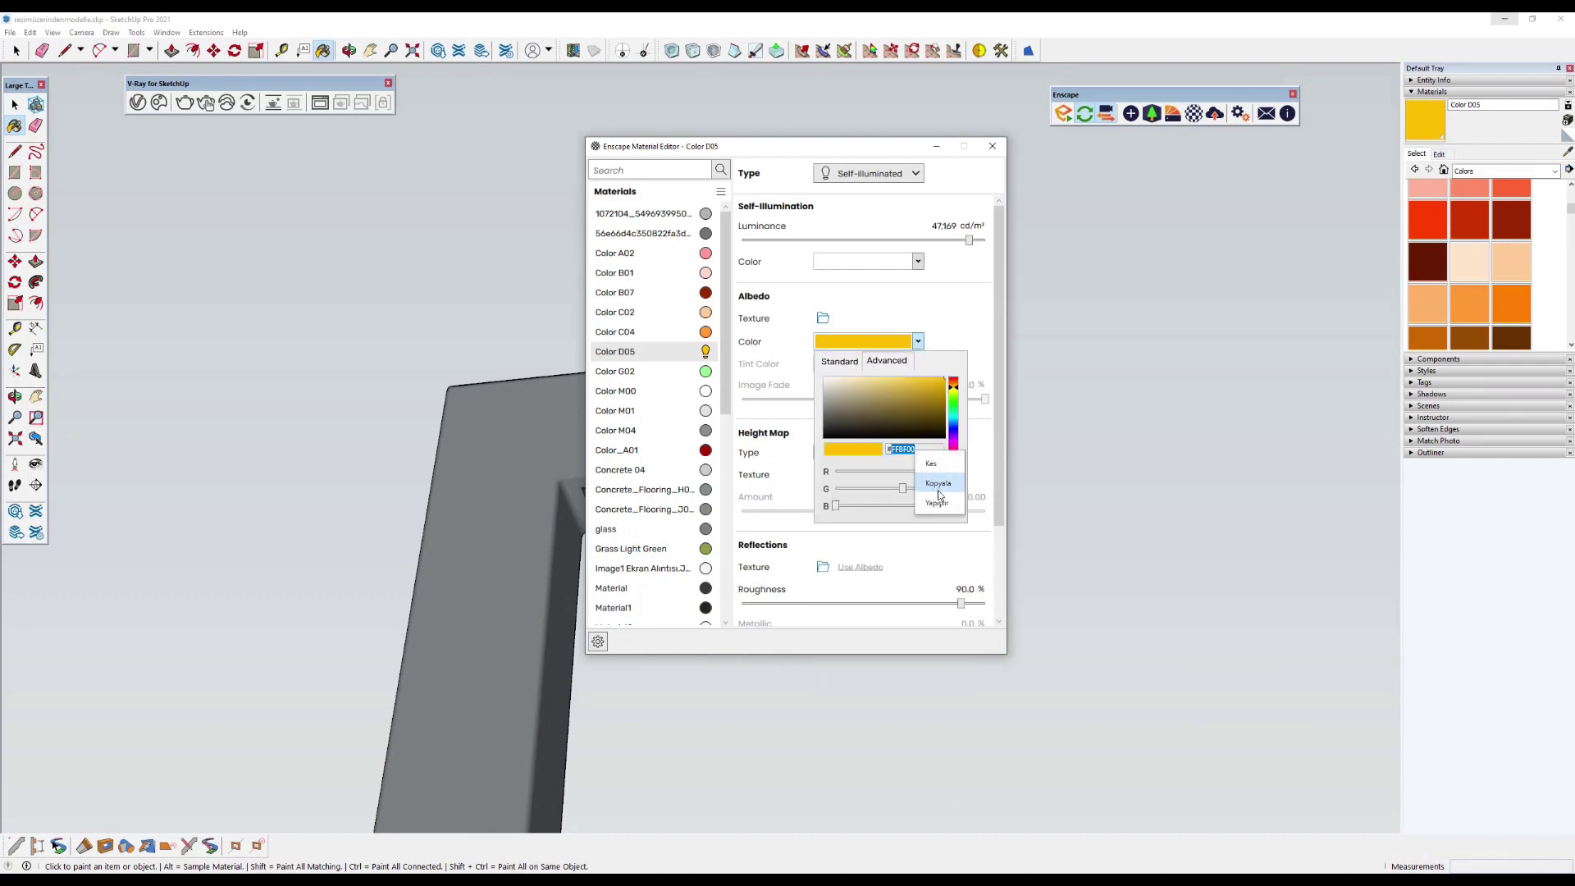
{"action": "left_click", "coordinate": [937, 483]}
Apply FFBF00 as the self-illumination colour and preview the glowing lamps in Enscape.
{"action": "left_click", "coordinate": [917, 261]}
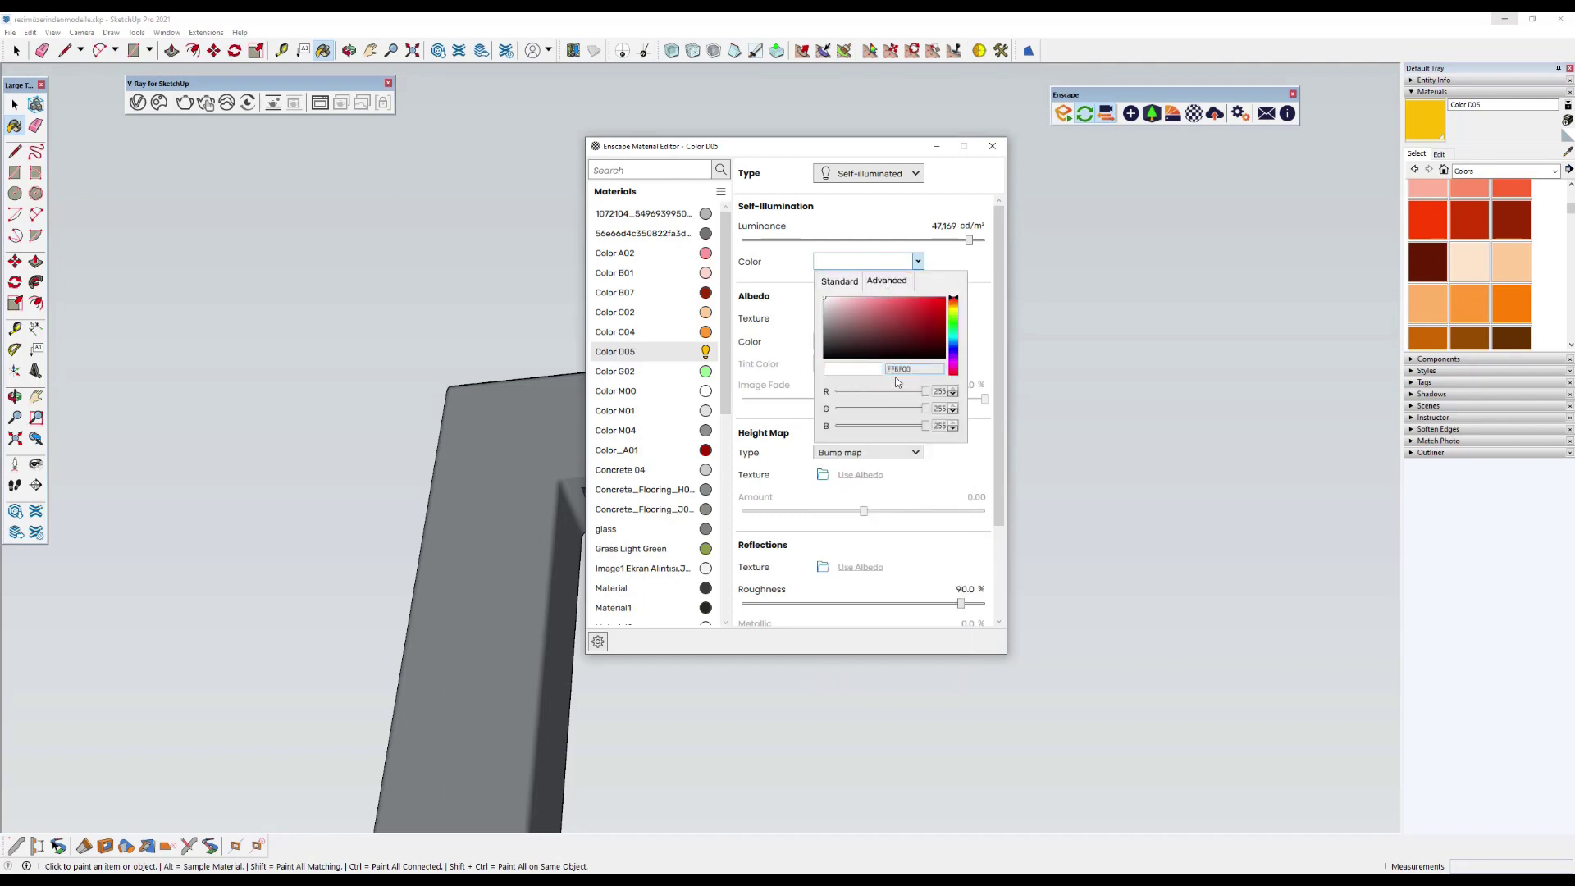
{"action": "key", "text": "Return"}
{"action": "left_click", "coordinate": [1027, 429]}
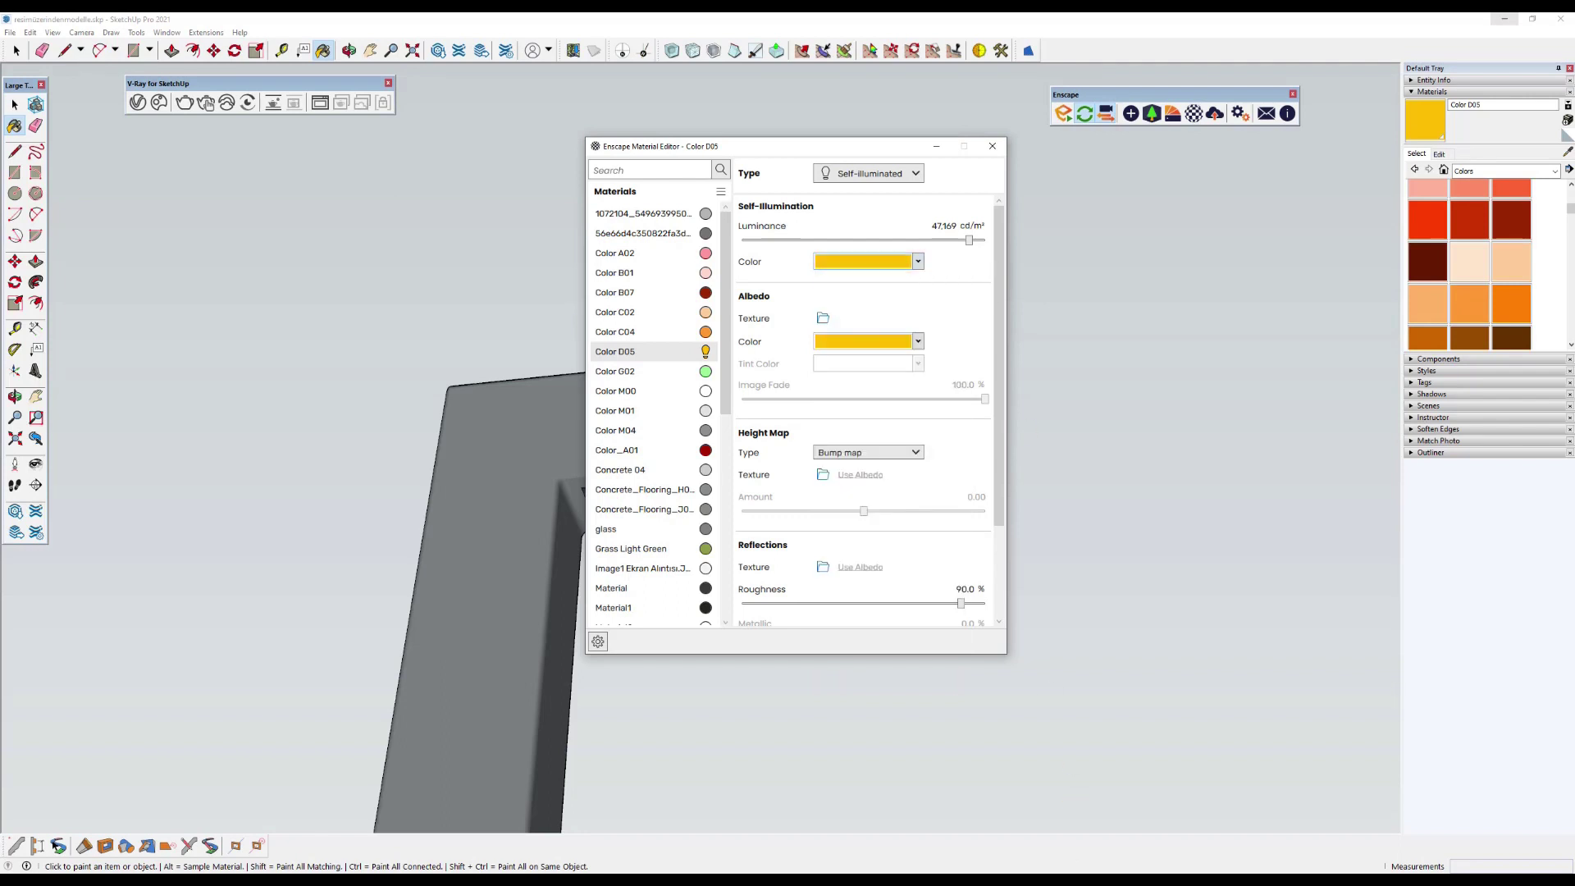
{"action": "left_click", "coordinate": [1066, 820]}
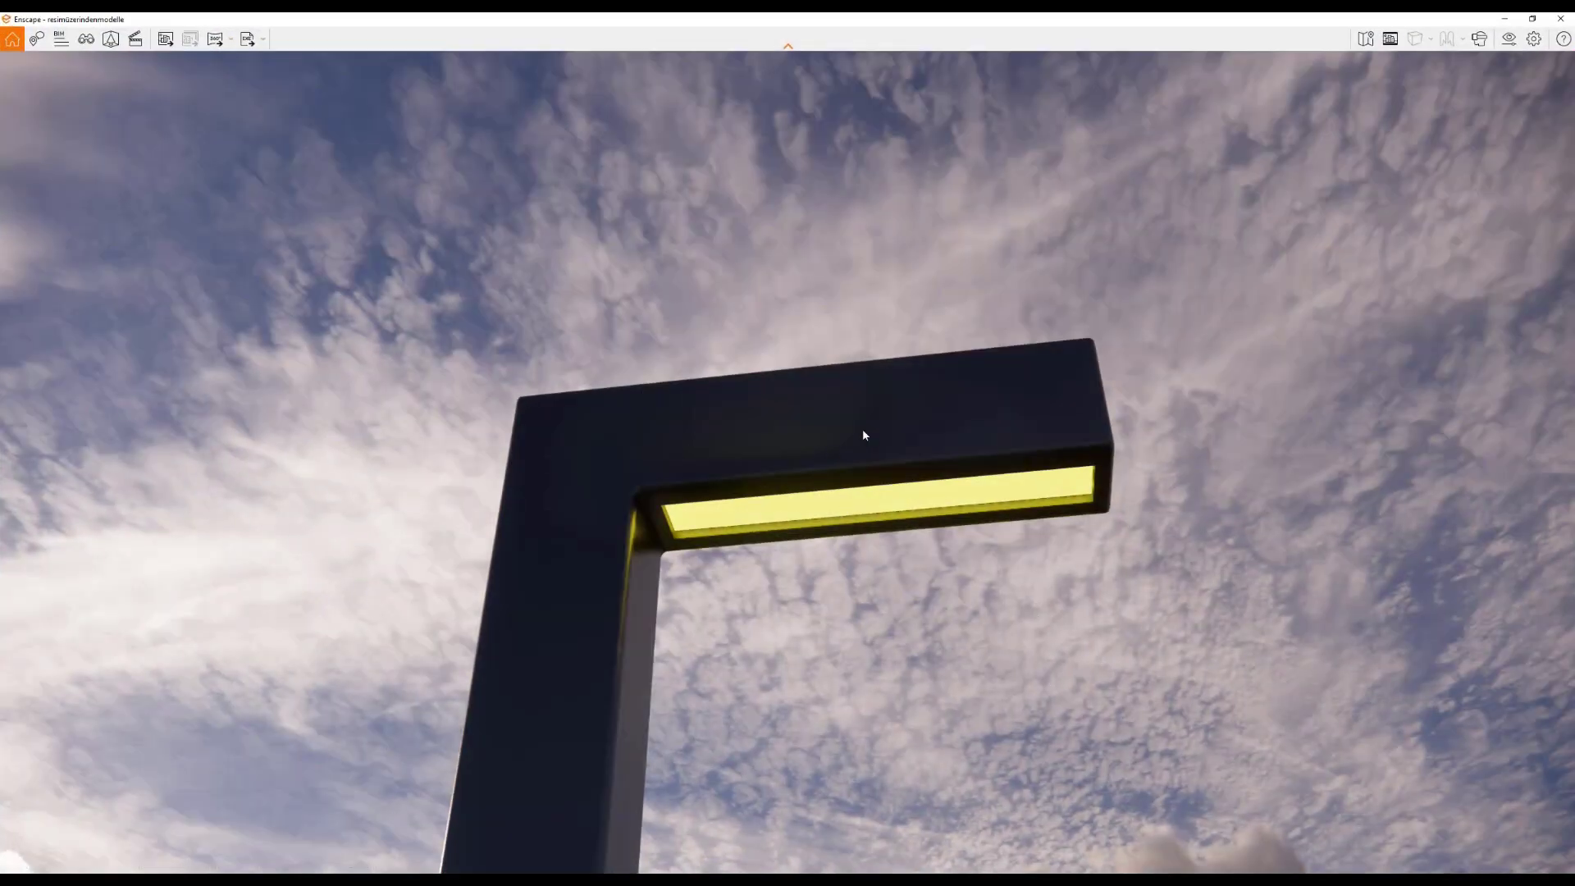
{"action": "mouse_move", "coordinate": [863, 430]}
{"action": "left_mouse_down"}
{"action": "mouse_move", "coordinate": [863, 246]}
{"action": "mouse_move", "coordinate": [952, 395]}
{"action": "left_mouse_up"}
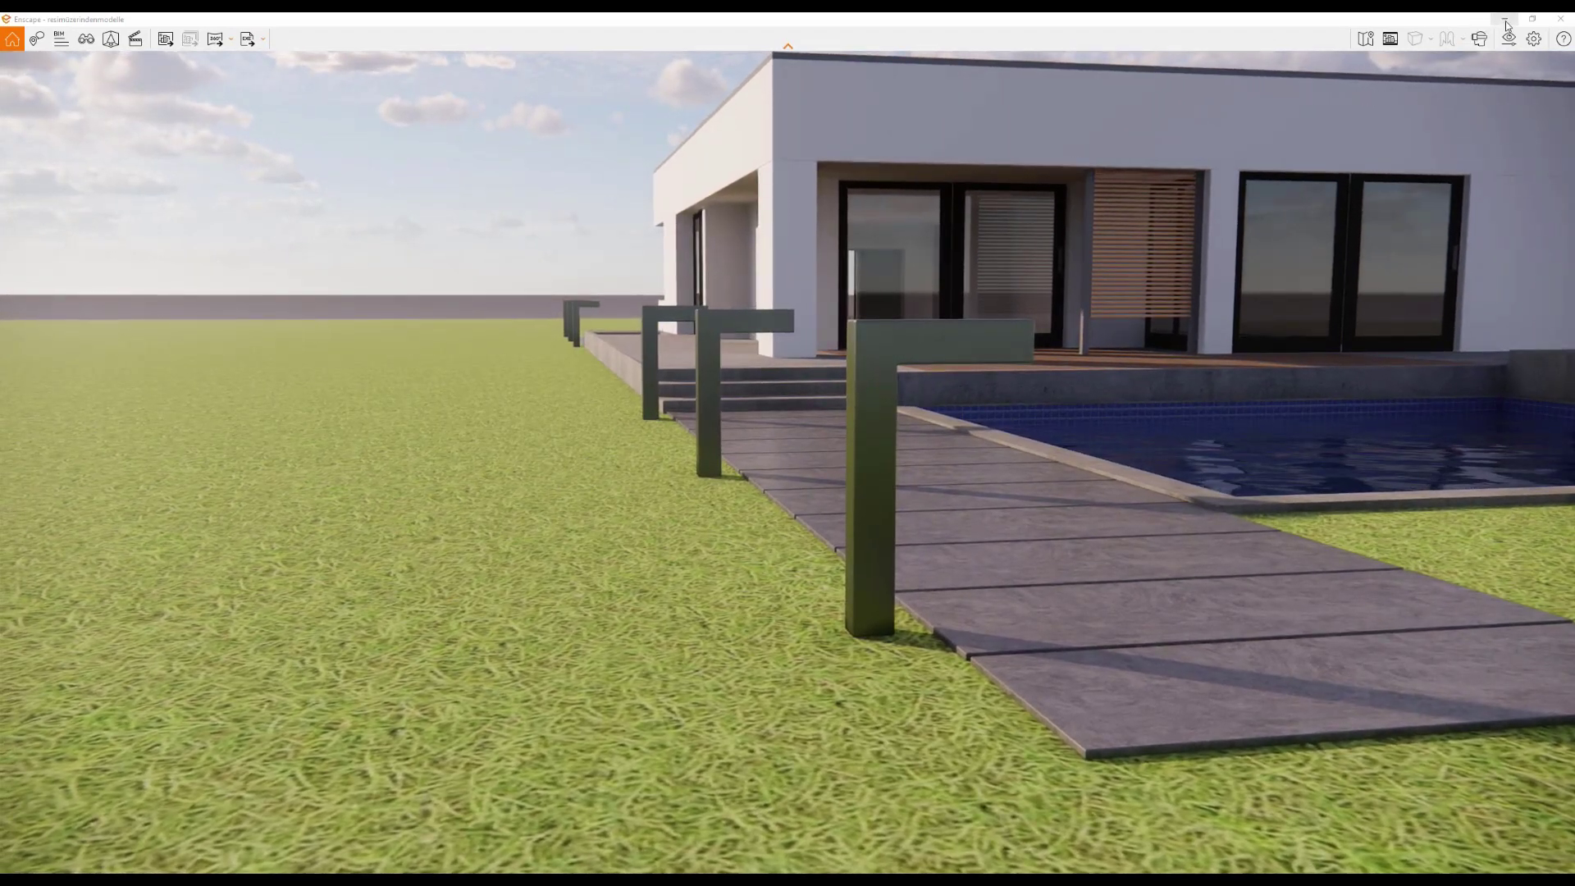
Raise Color D05's luminance to about 63,130 cd/m², close the editor, and view the whole house.
{"action": "left_click", "coordinate": [1505, 20]}
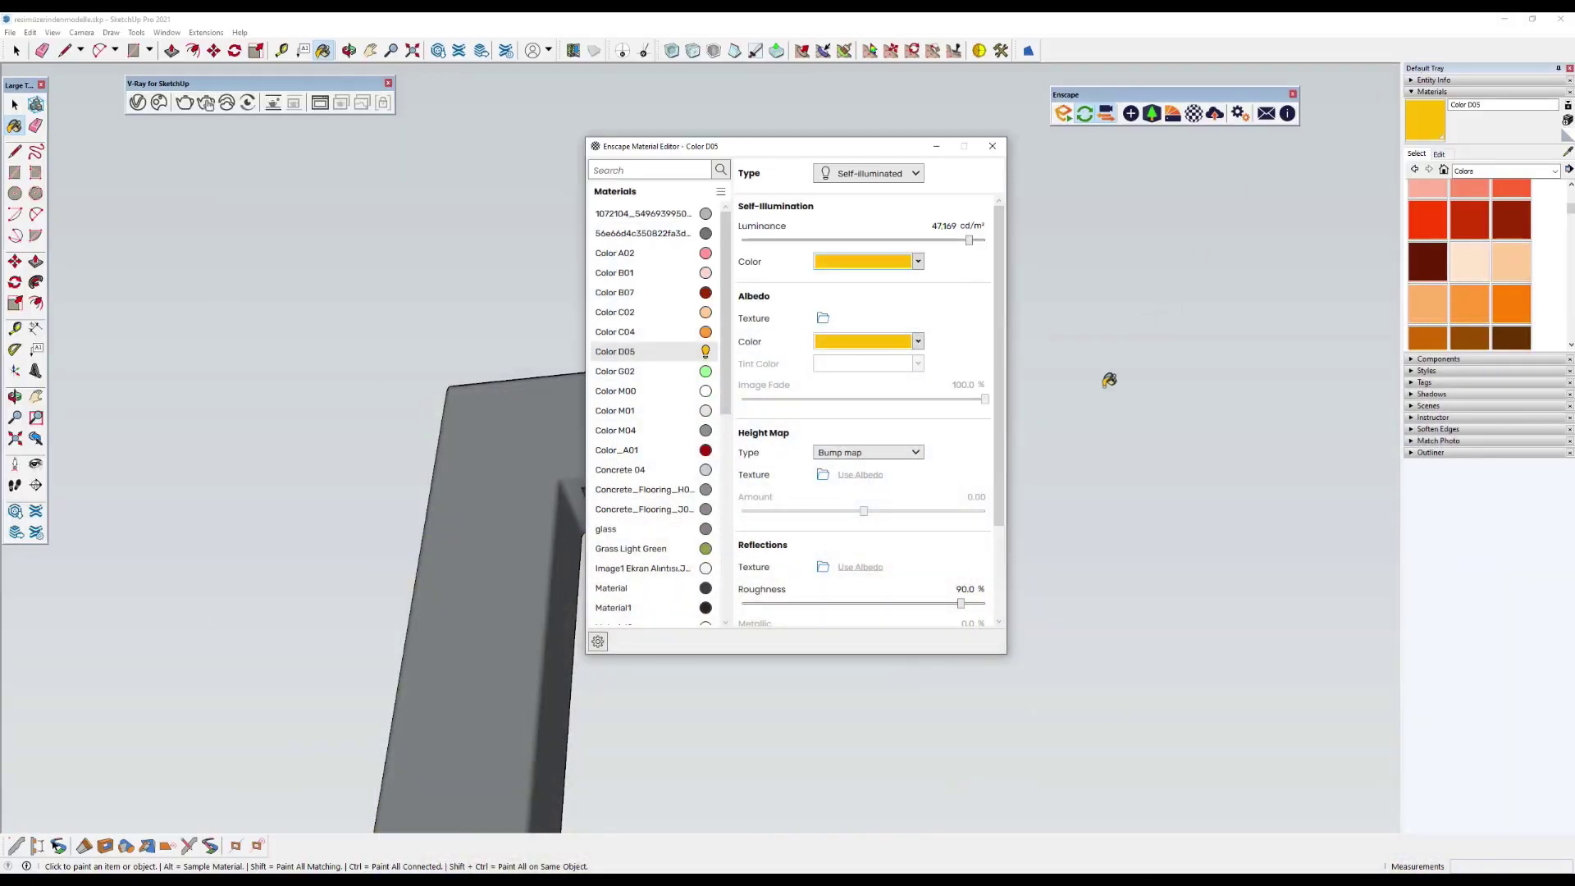
{"action": "left_click_drag", "start_coordinate": [974, 244], "coordinate": [977, 246]}
{"action": "left_click", "coordinate": [992, 146]}
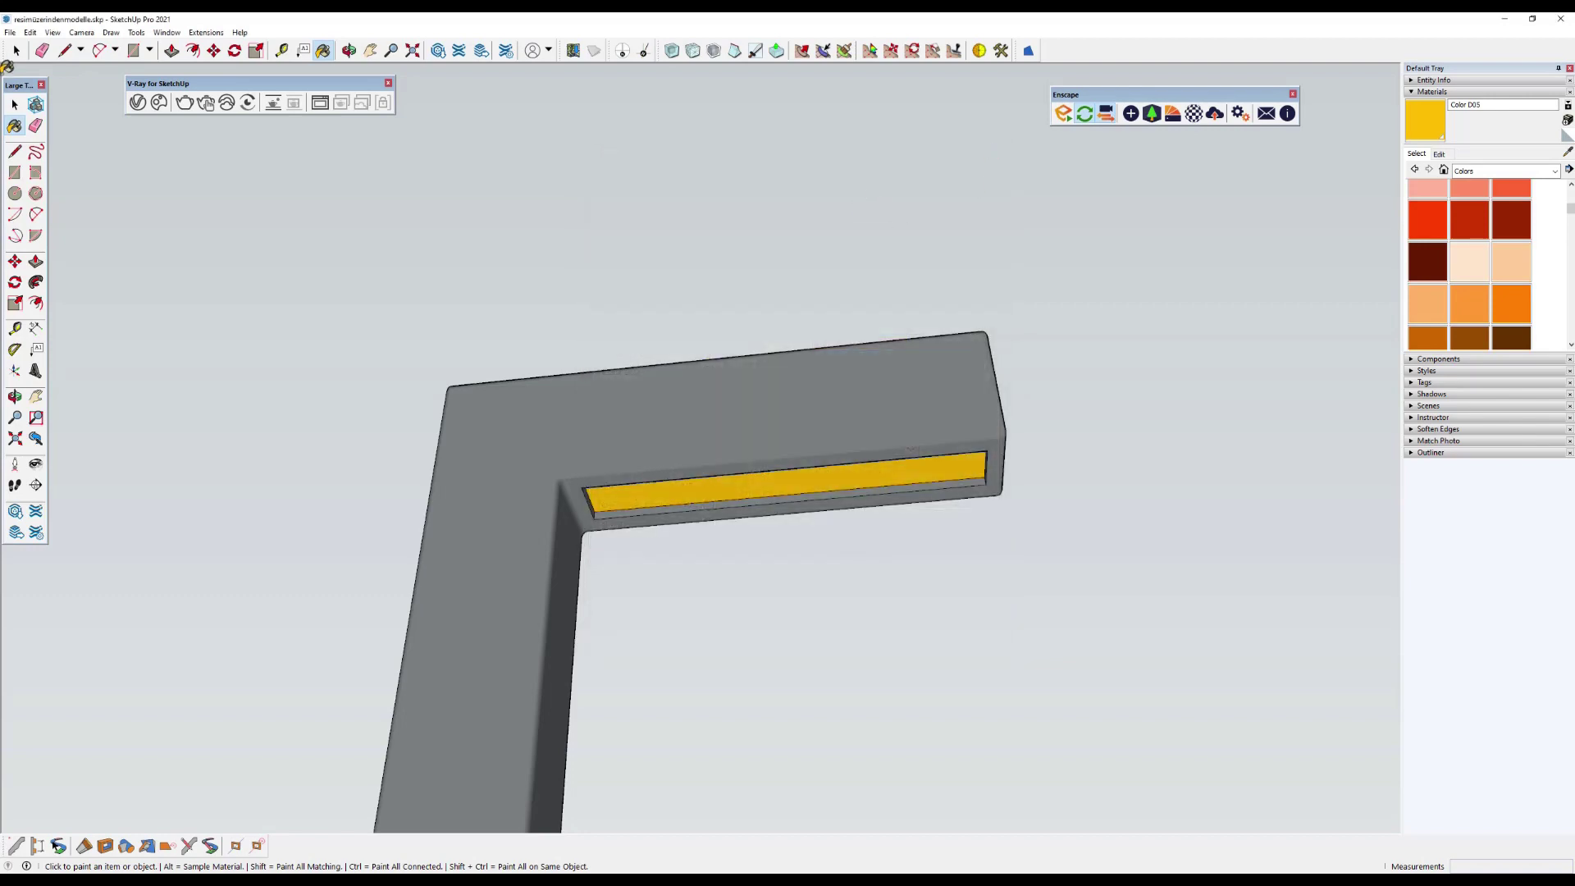
{"action": "left_click", "coordinate": [15, 104]}
{"action": "scroll", "coordinate": [868, 410], "scroll_direction": "down", "scroll_amount": 10}
{"action": "middle_click_drag", "start_coordinate": [868, 460], "coordinate": [868, 406]}
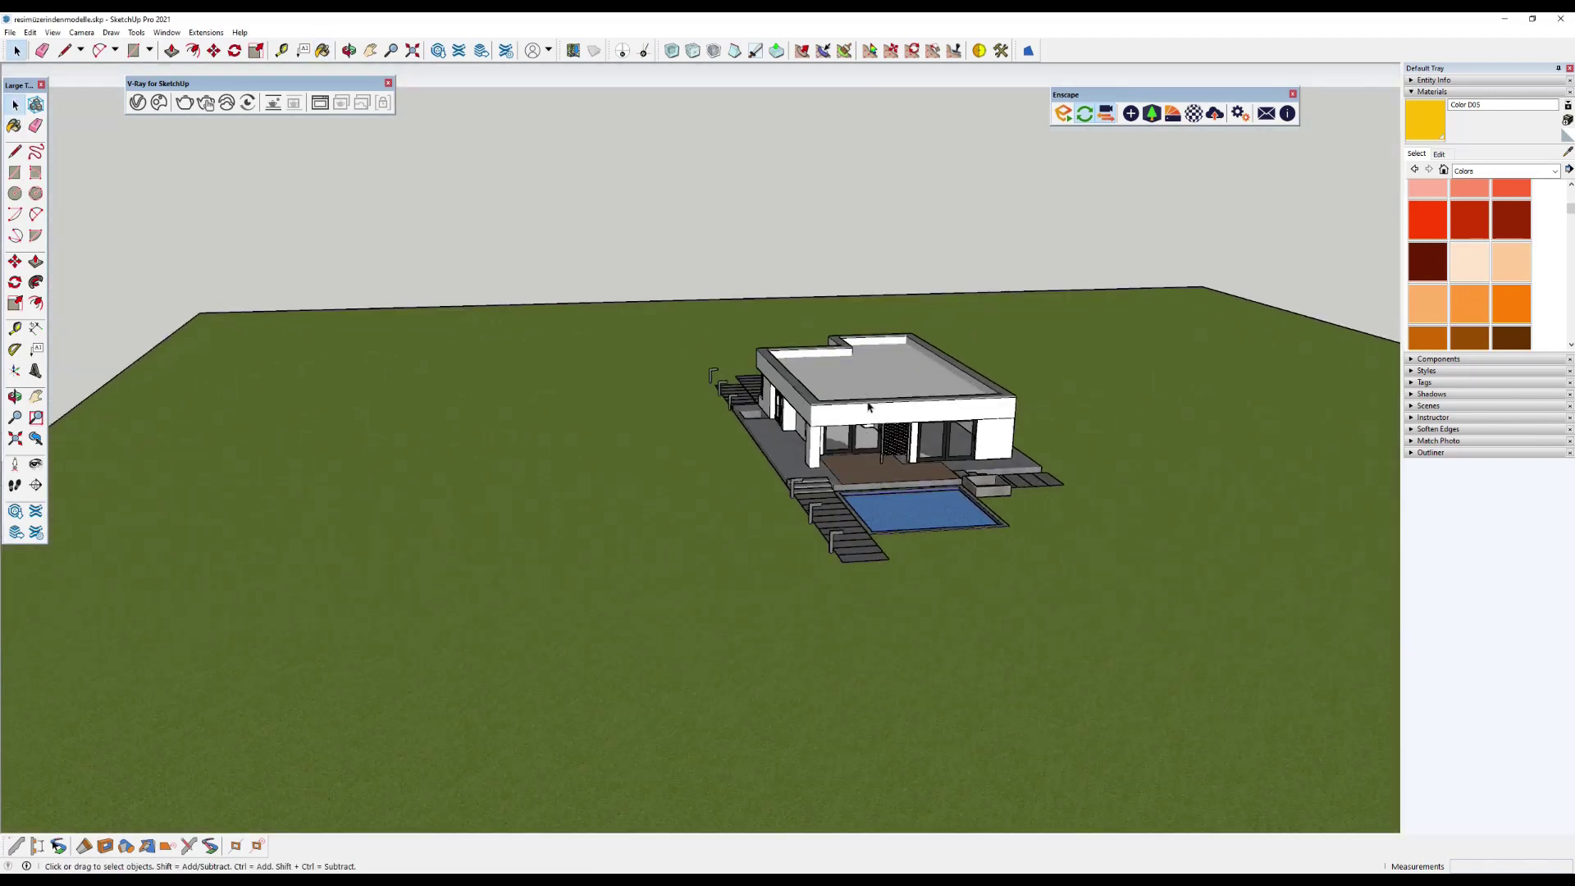
{"action": "scroll", "coordinate": [868, 406], "scroll_direction": "up", "scroll_amount": 3}
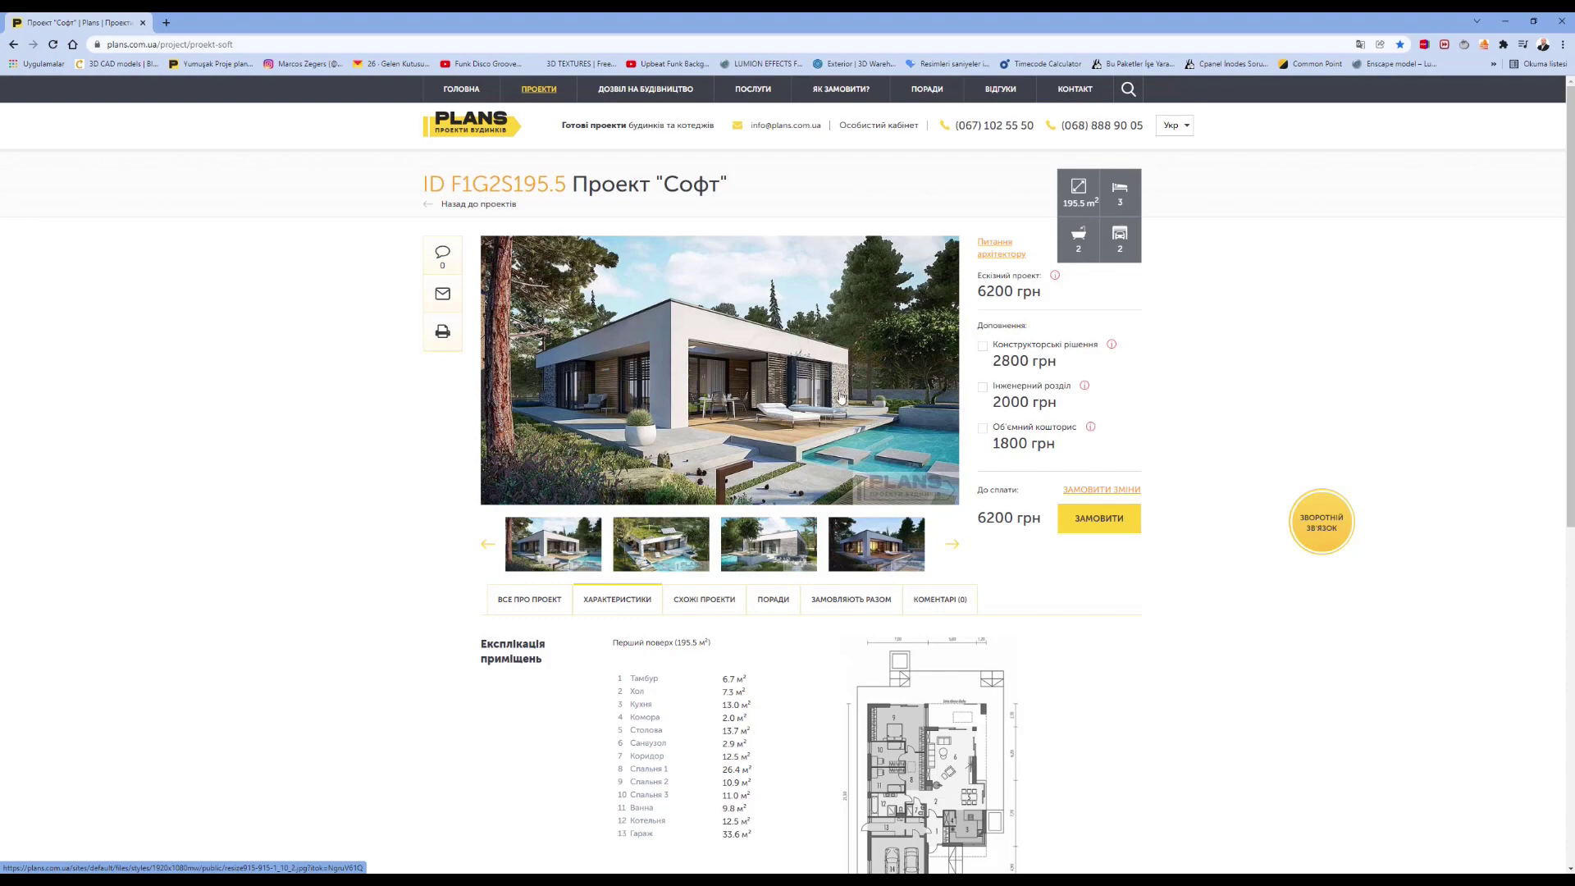
{"action": "left_click", "coordinate": [1505, 21]}
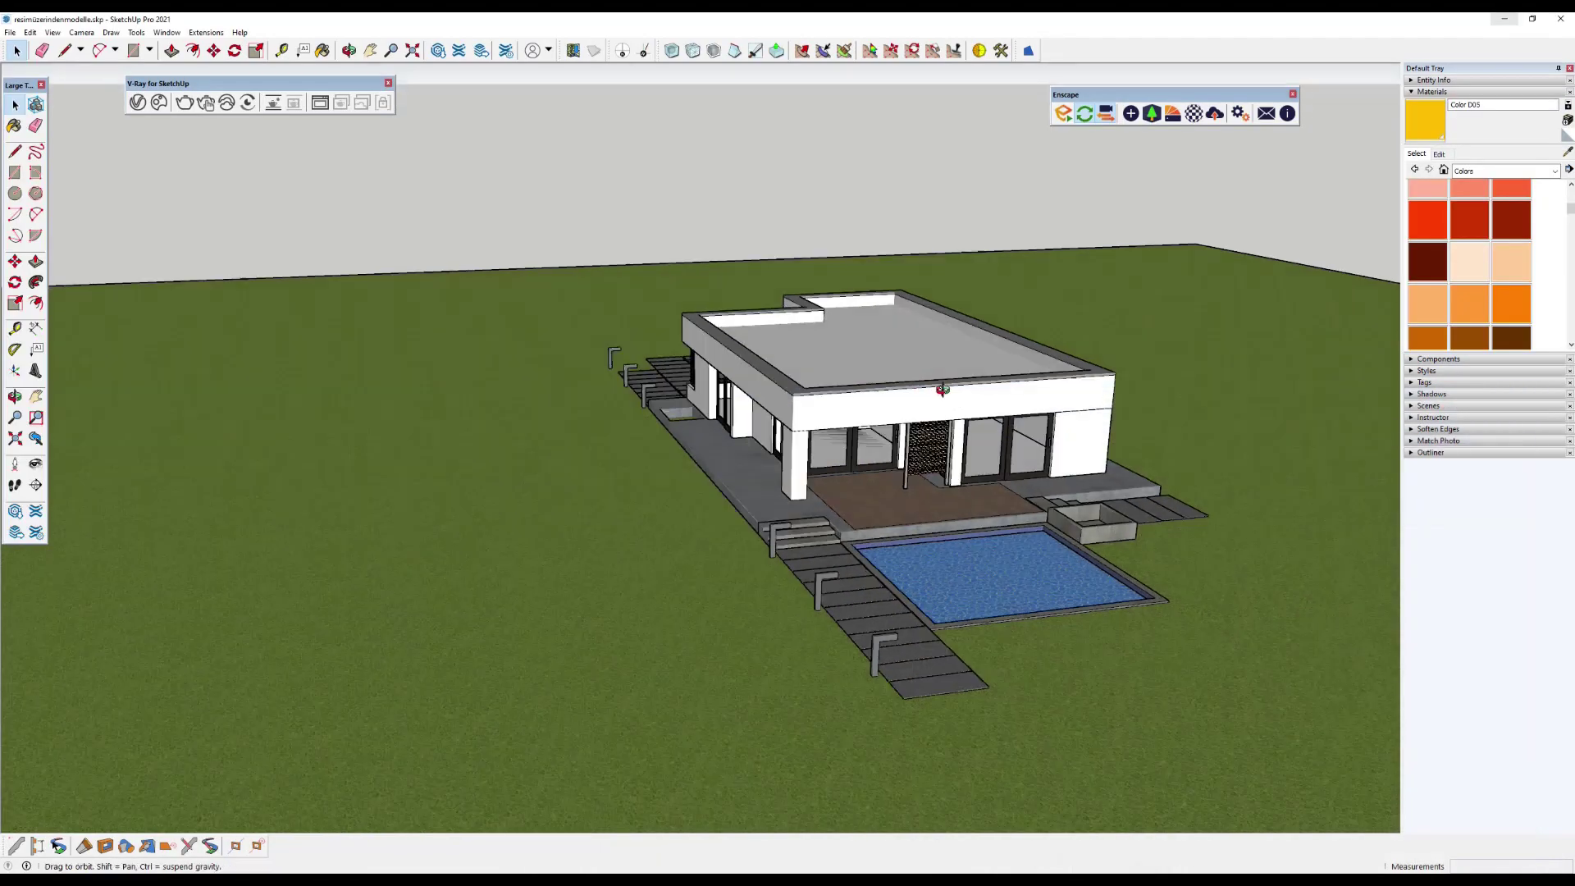
Browse Enscape's Plaster materials, then close that library and open the V-Ray Asset Editor.
{"action": "mouse_move", "coordinate": [907, 395]}
{"action": "middle_mouse_down"}
{"action": "mouse_move", "coordinate": [625, 483]}
{"action": "mouse_move", "coordinate": [1072, 450]}
{"action": "mouse_move", "coordinate": [992, 511]}
{"action": "mouse_move", "coordinate": [1165, 154]}
{"action": "mouse_move", "coordinate": [977, 341]}
{"action": "middle_mouse_up"}
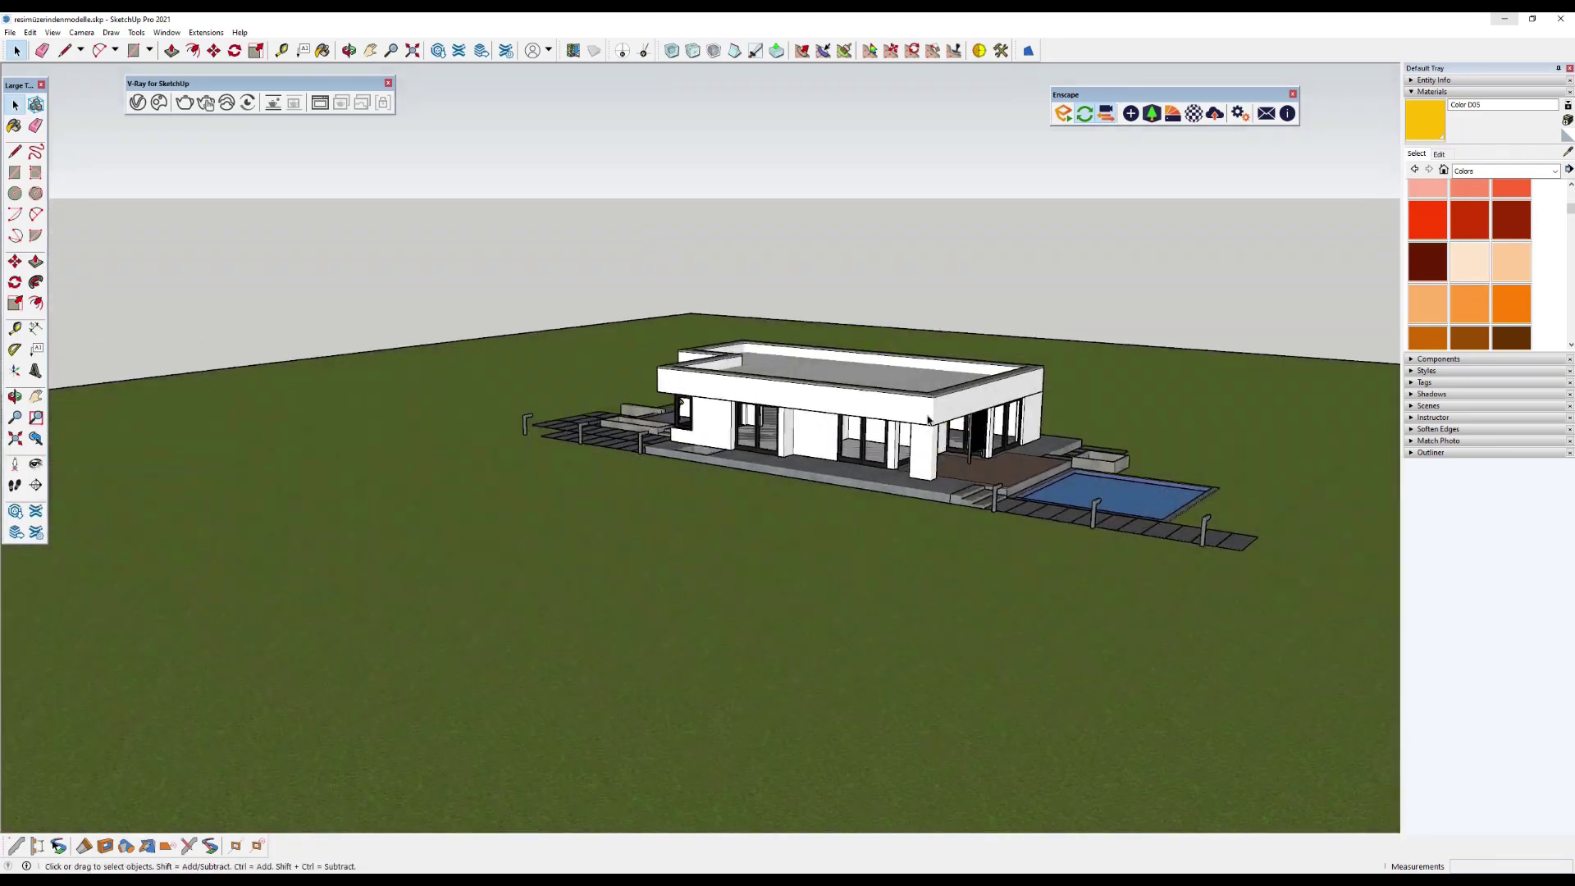
{"action": "scroll", "coordinate": [1156, 144], "scroll_direction": "up", "scroll_amount": 5}
{"action": "left_click", "coordinate": [1173, 118]}
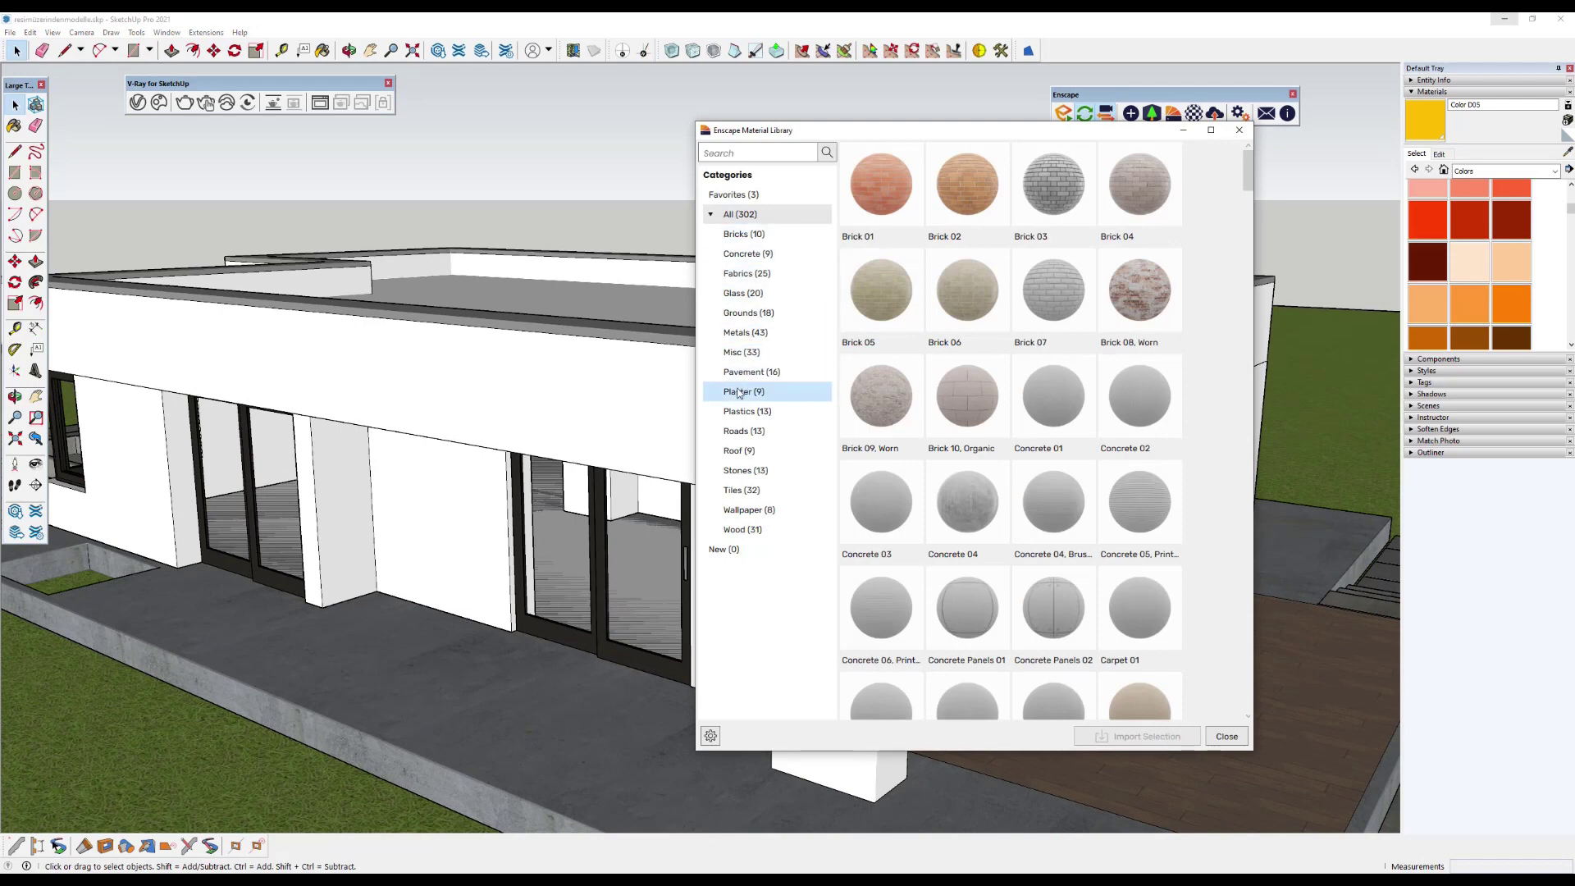
{"action": "left_click", "coordinate": [758, 391]}
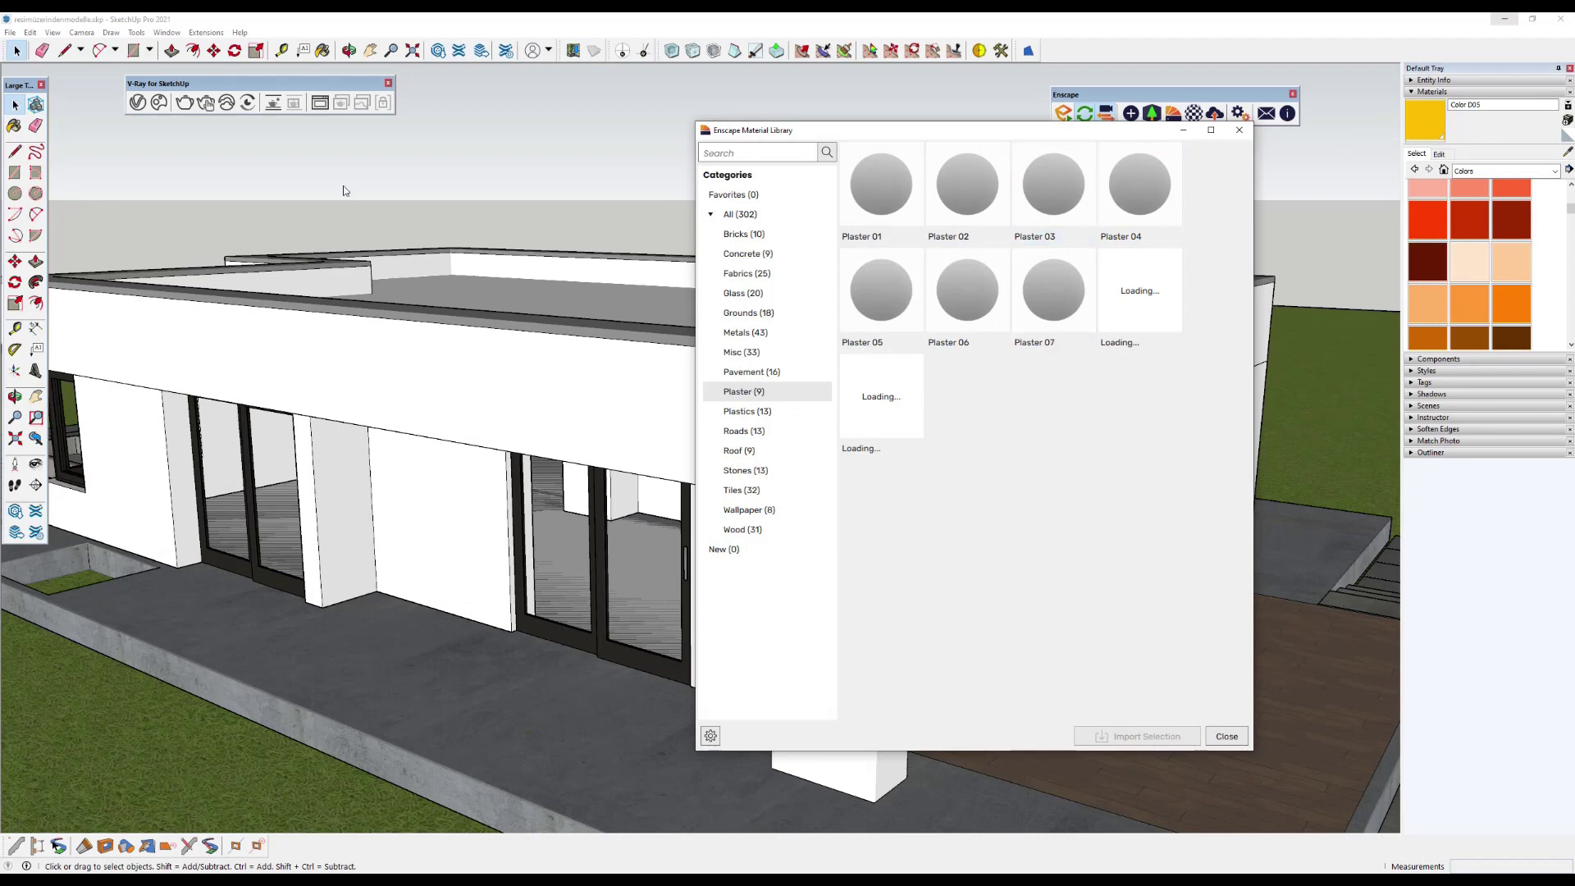
{"action": "left_click", "coordinate": [1239, 133]}
{"action": "left_click", "coordinate": [137, 102]}
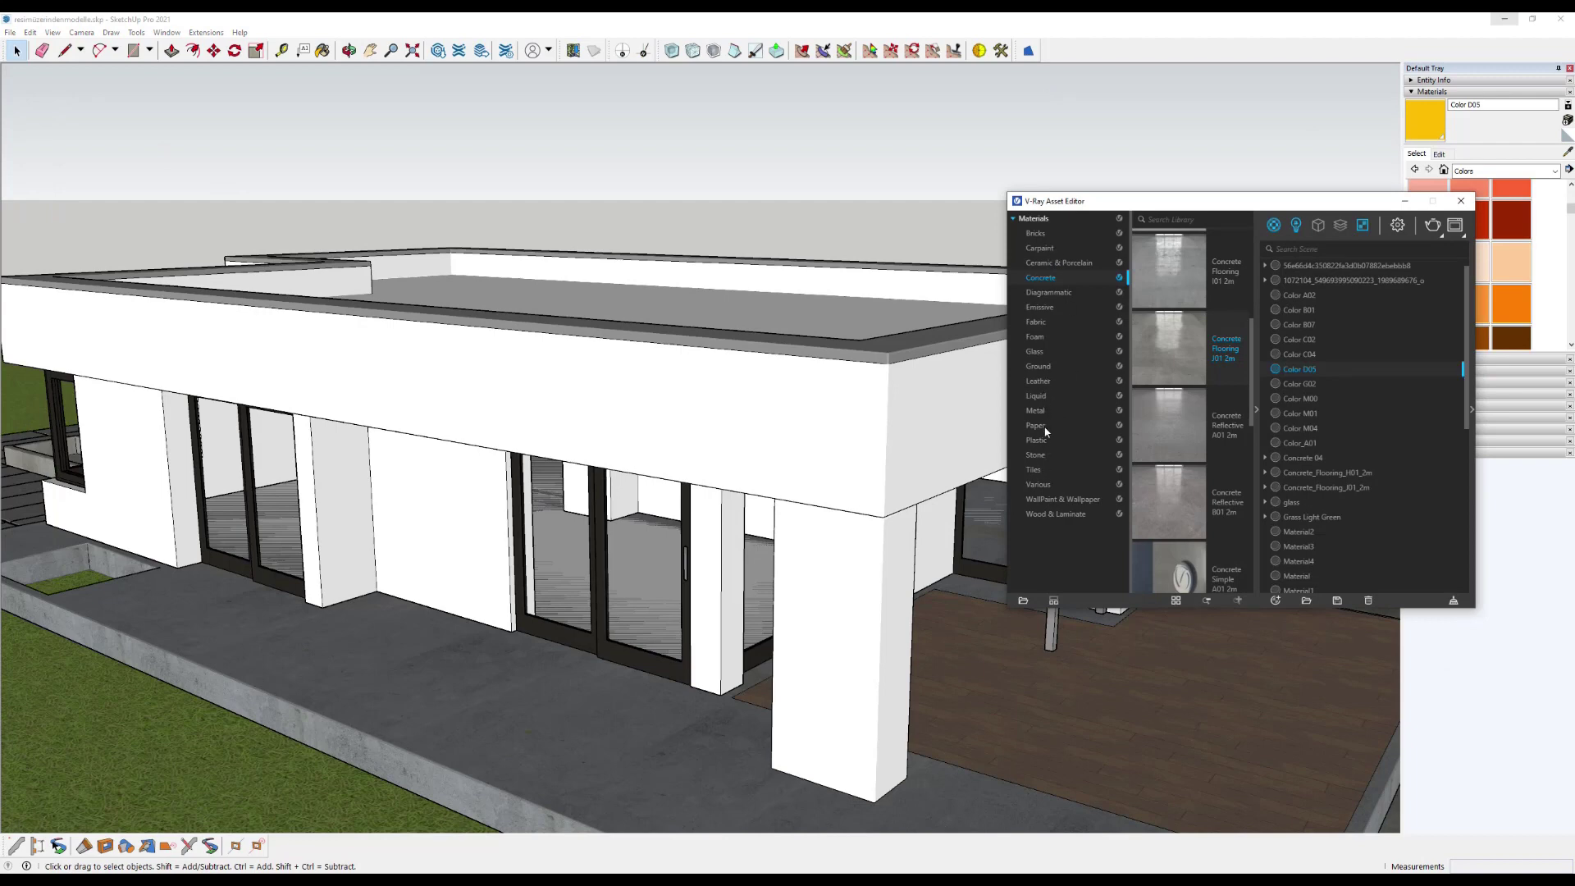
Browse V-Ray's Stone materials and try a 'plastye' library search.
{"action": "left_click", "coordinate": [1036, 455]}
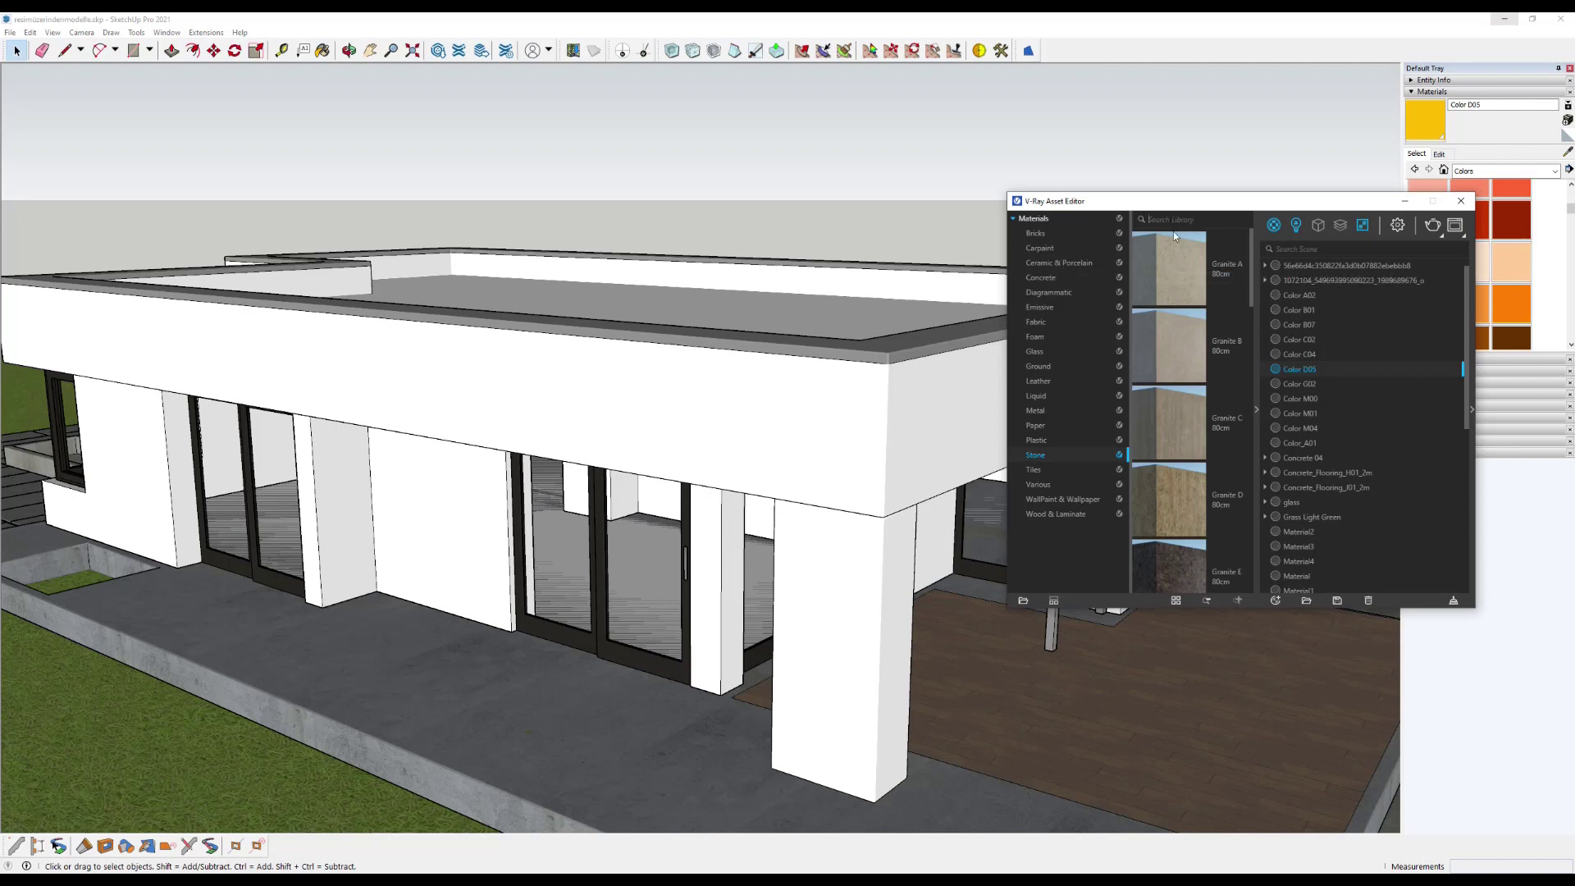
{"action": "type", "text": "plastye"}
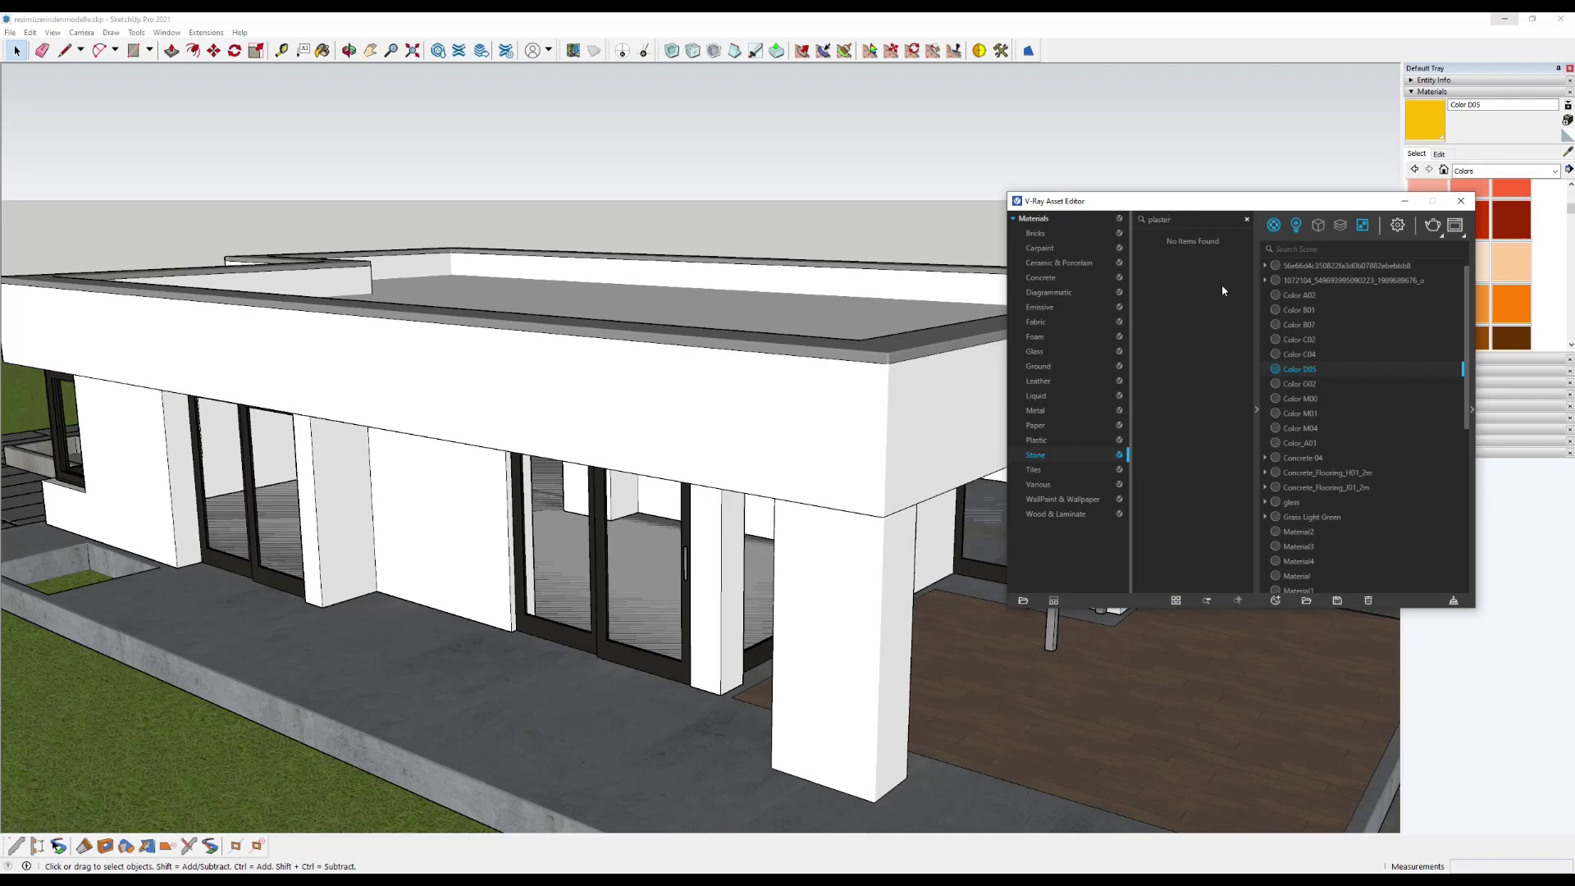
{"action": "key", "text": "BackSpace"}
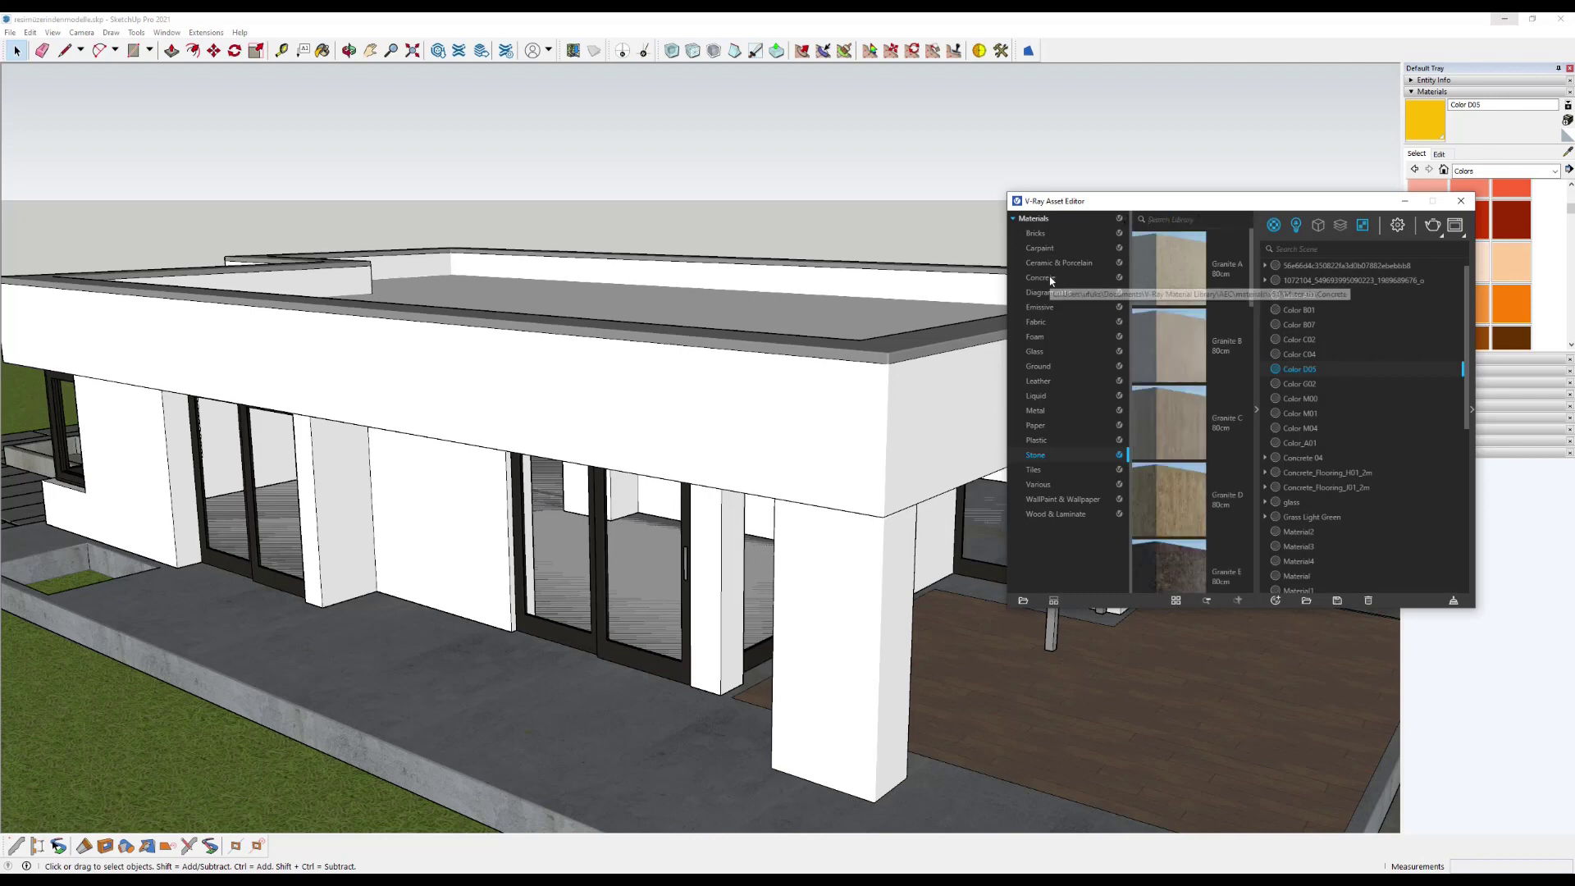
Drag Bricks Painted B04 1m from the Bricks category into the scene materials.
{"action": "left_click", "coordinate": [1043, 234]}
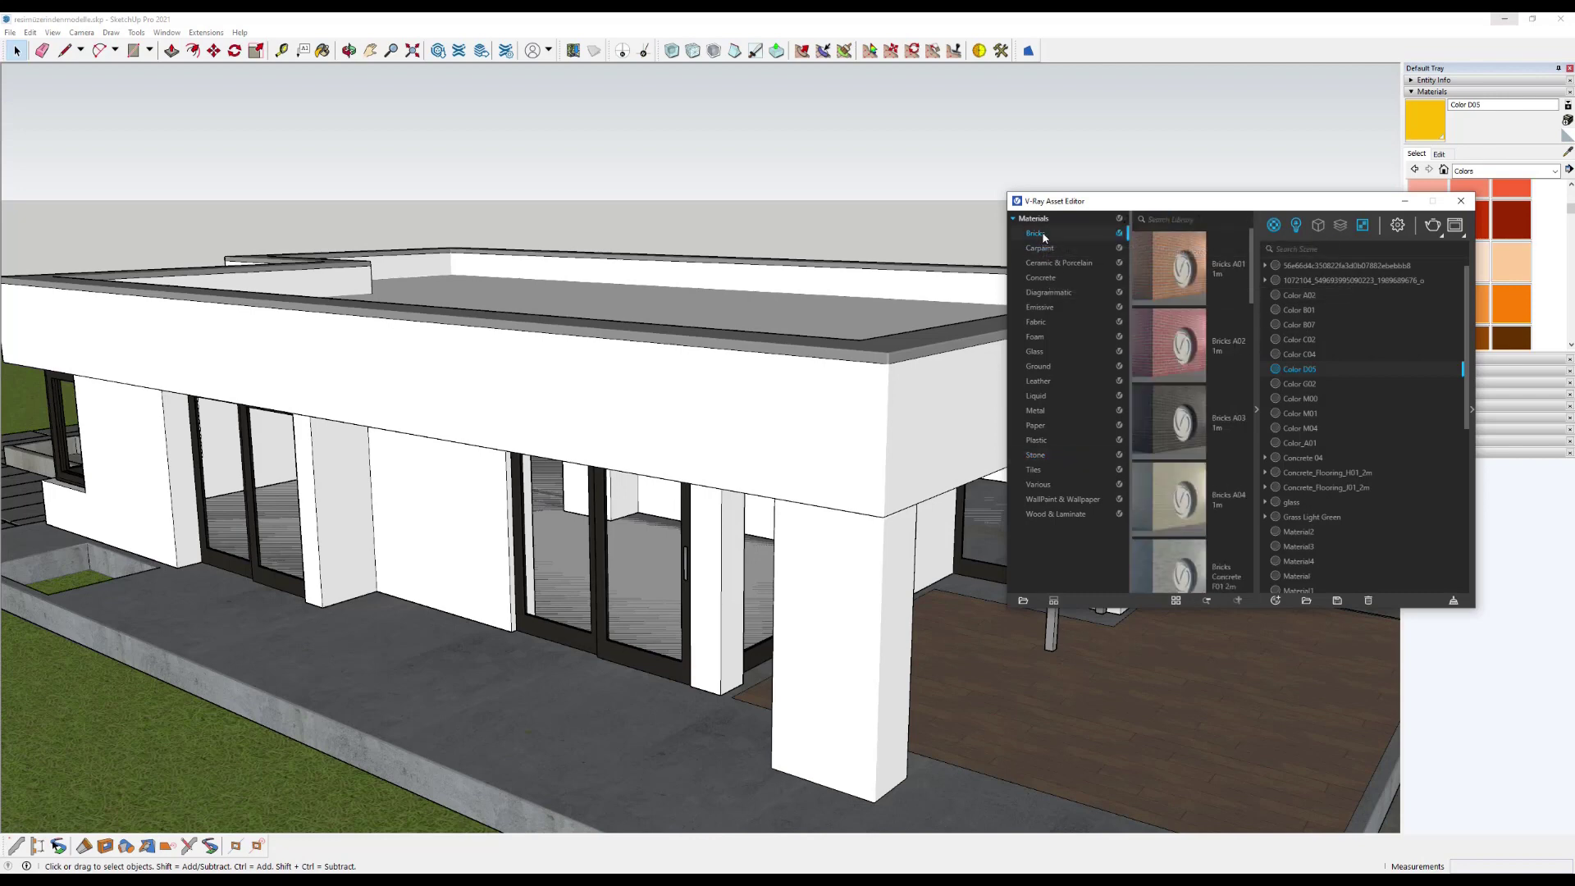
{"action": "scroll", "coordinate": [1170, 357], "scroll_direction": "down", "scroll_amount": 2}
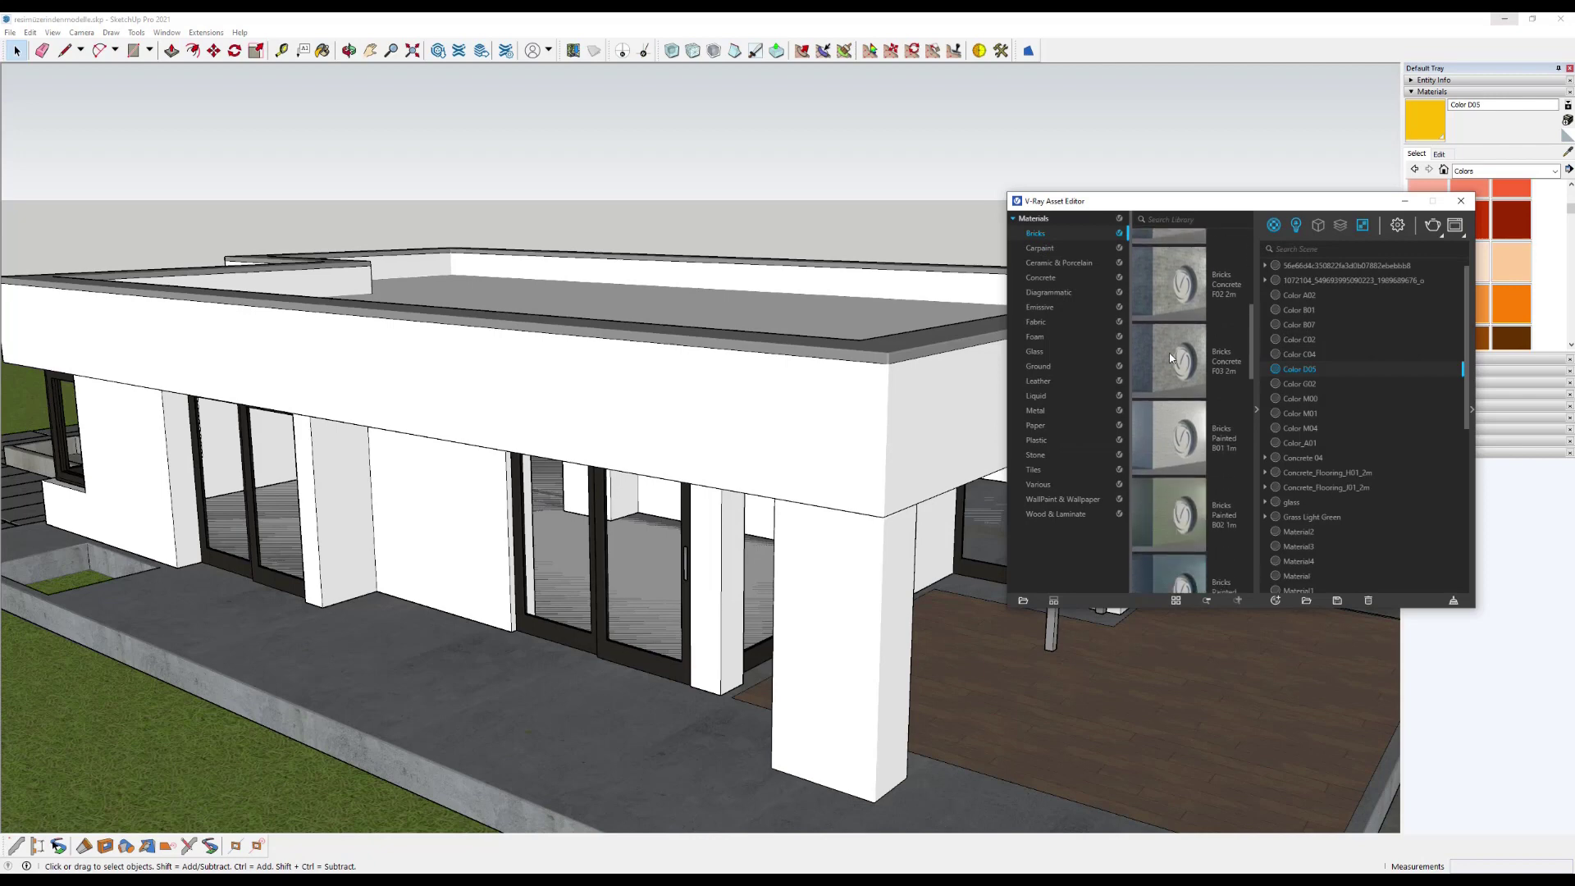
{"action": "scroll", "coordinate": [1170, 357], "scroll_direction": "down", "scroll_amount": 1}
{"action": "scroll", "coordinate": [1166, 357], "scroll_direction": "down", "scroll_amount": 1}
{"action": "scroll", "coordinate": [1164, 356], "scroll_direction": "down", "scroll_amount": 2}
{"action": "scroll", "coordinate": [1165, 357], "scroll_direction": "down", "scroll_amount": 1}
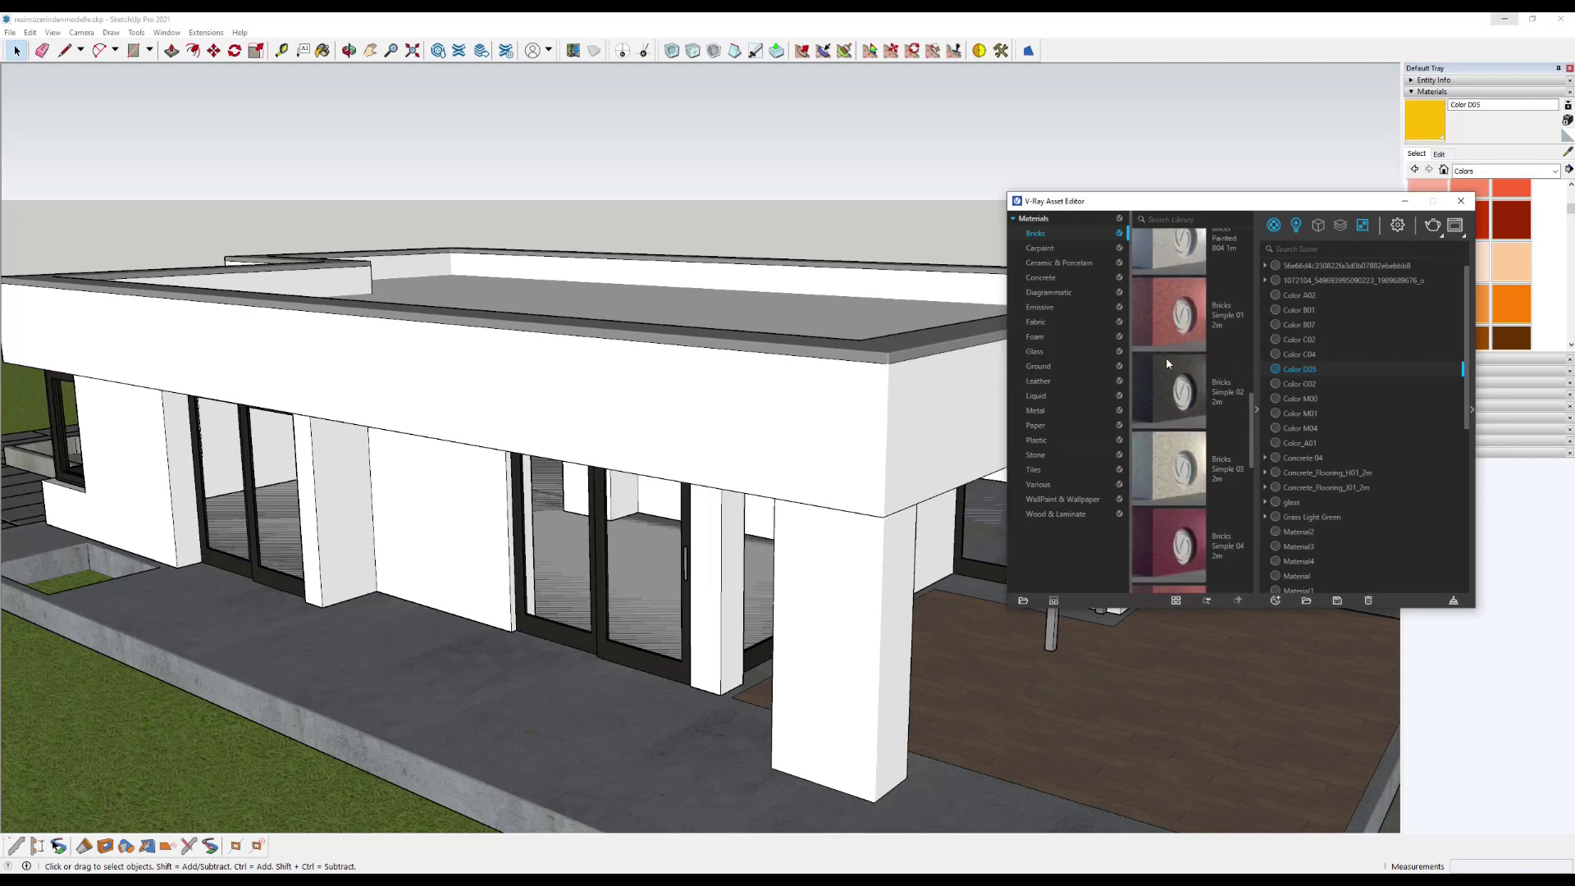
{"action": "scroll", "coordinate": [1165, 357], "scroll_direction": "up", "scroll_amount": 1}
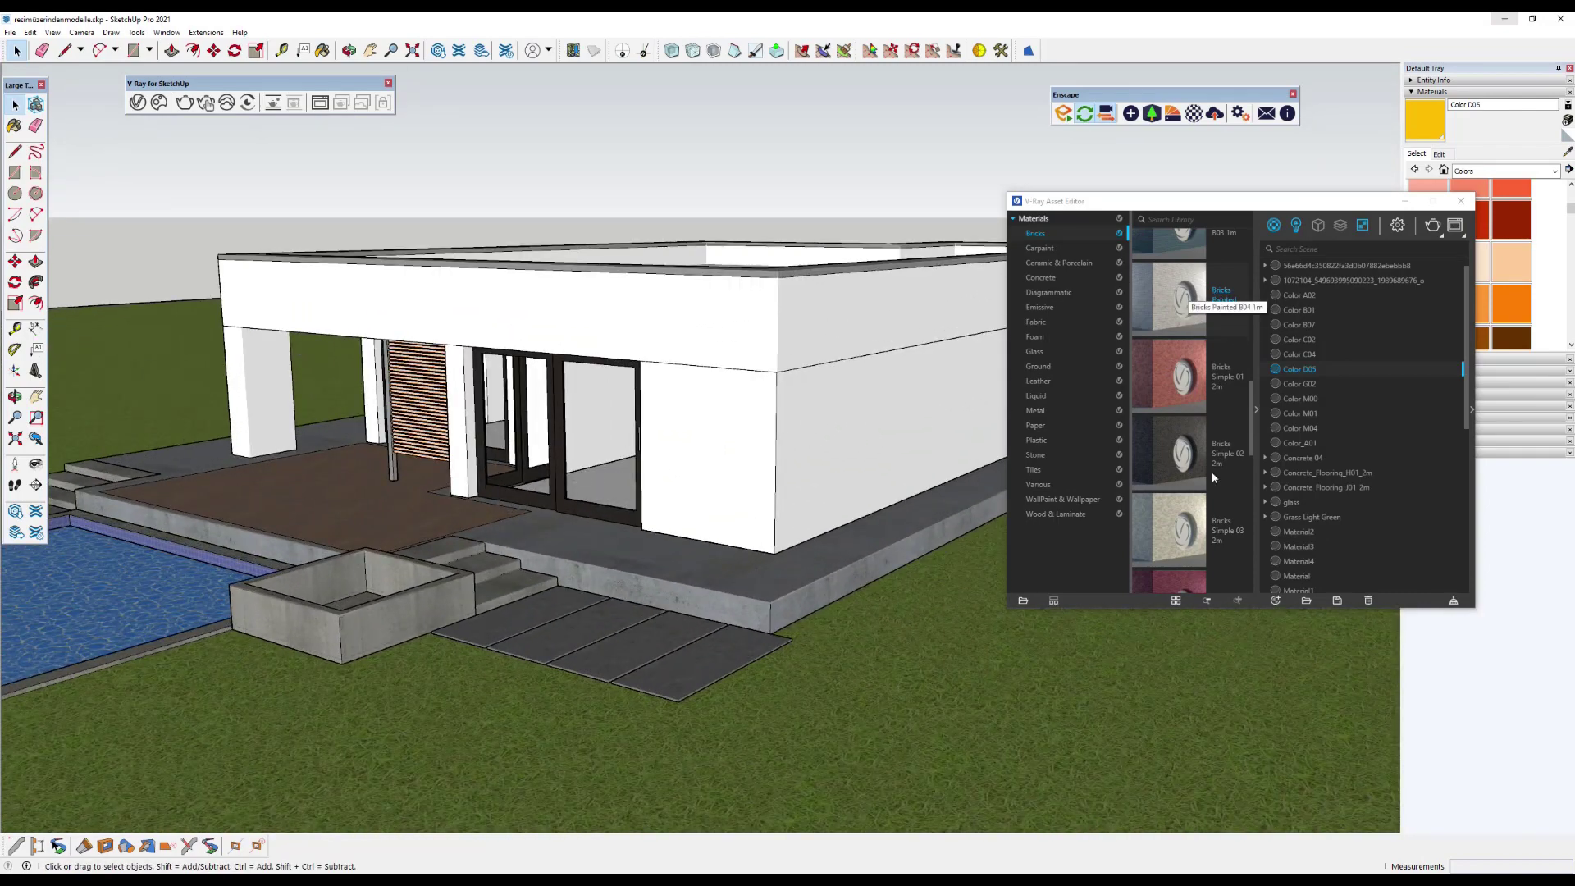
{"action": "scroll", "coordinate": [1212, 474], "scroll_direction": "down", "scroll_amount": 2}
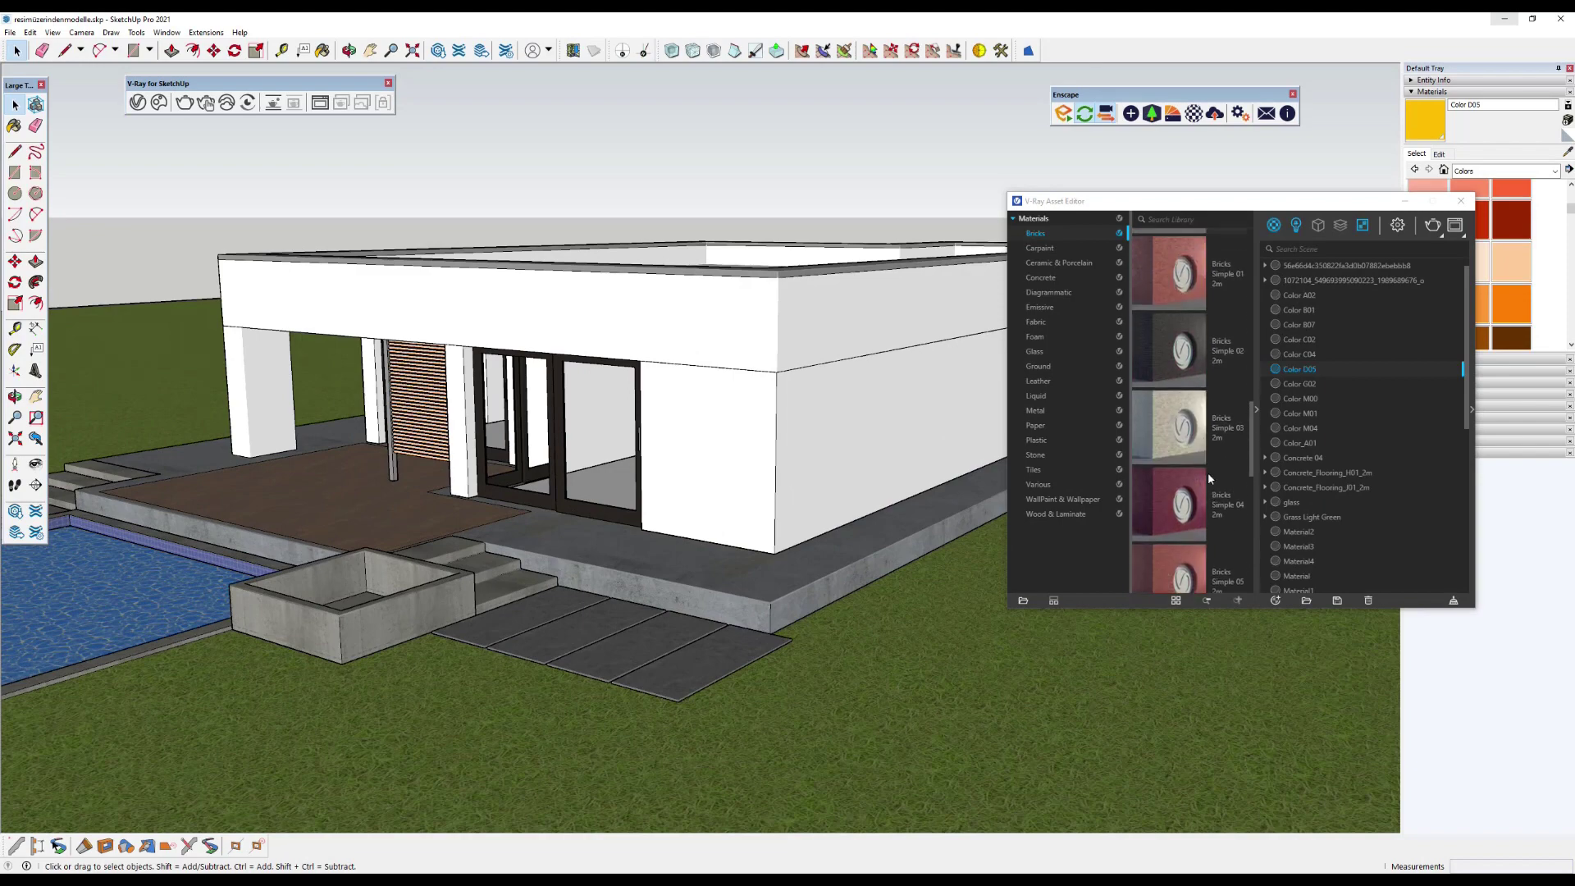
{"action": "scroll", "coordinate": [1212, 480], "scroll_direction": "up", "scroll_amount": 1}
{"action": "scroll", "coordinate": [1224, 500], "scroll_direction": "up", "scroll_amount": 2}
{"action": "left_click_drag", "start_coordinate": [1222, 422], "coordinate": [1288, 430]}
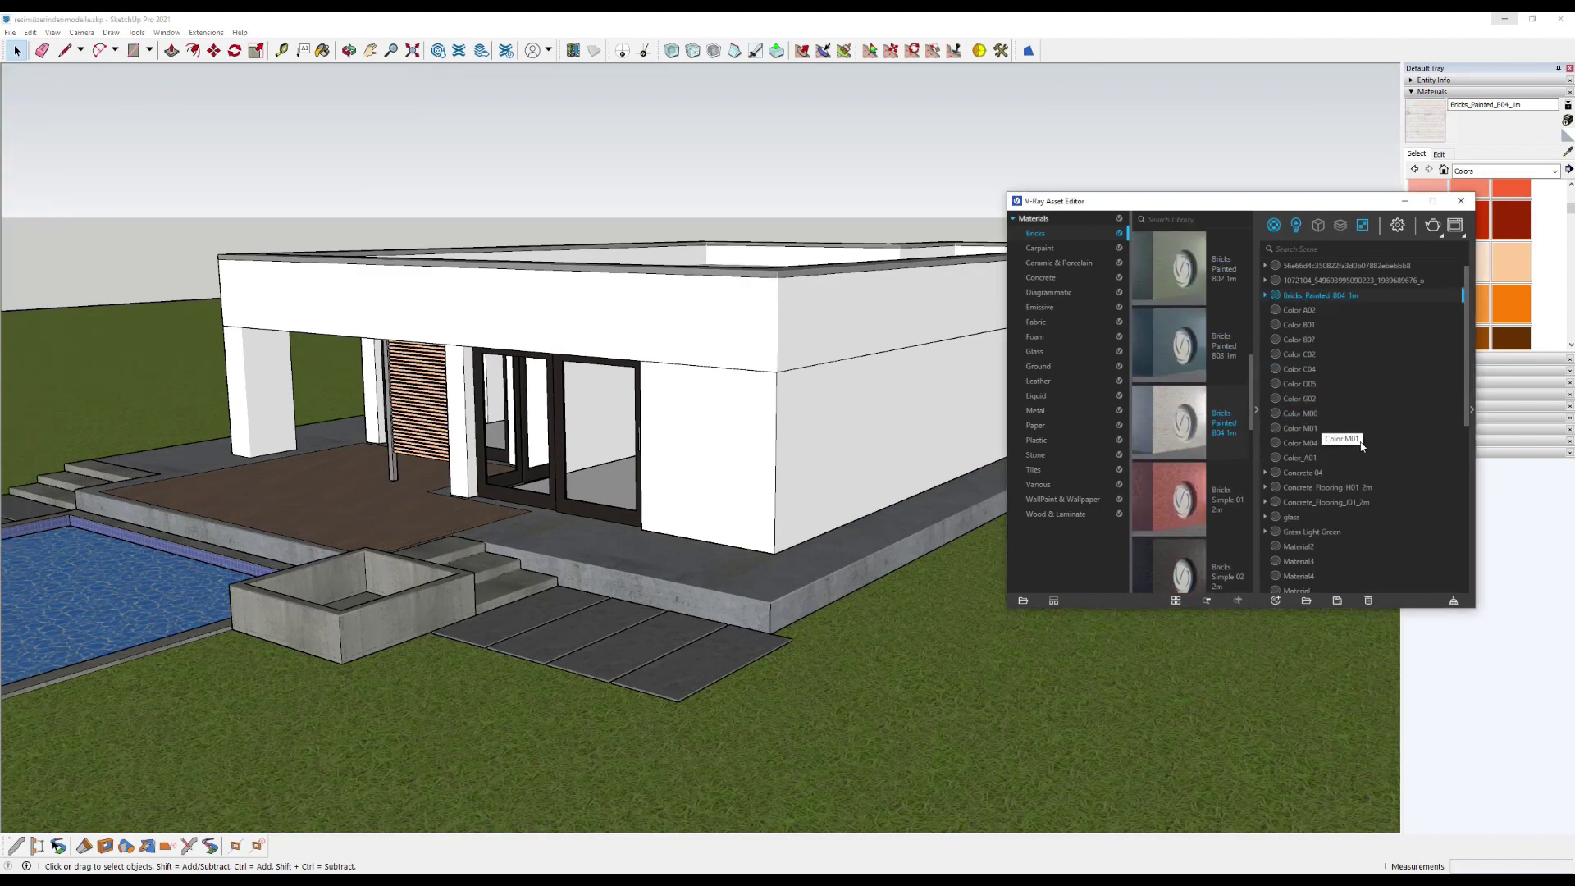
Paint the house's side walls, window jambs and sill strip with Bricks Painted B04 1m.
{"action": "left_click", "coordinate": [723, 453]}
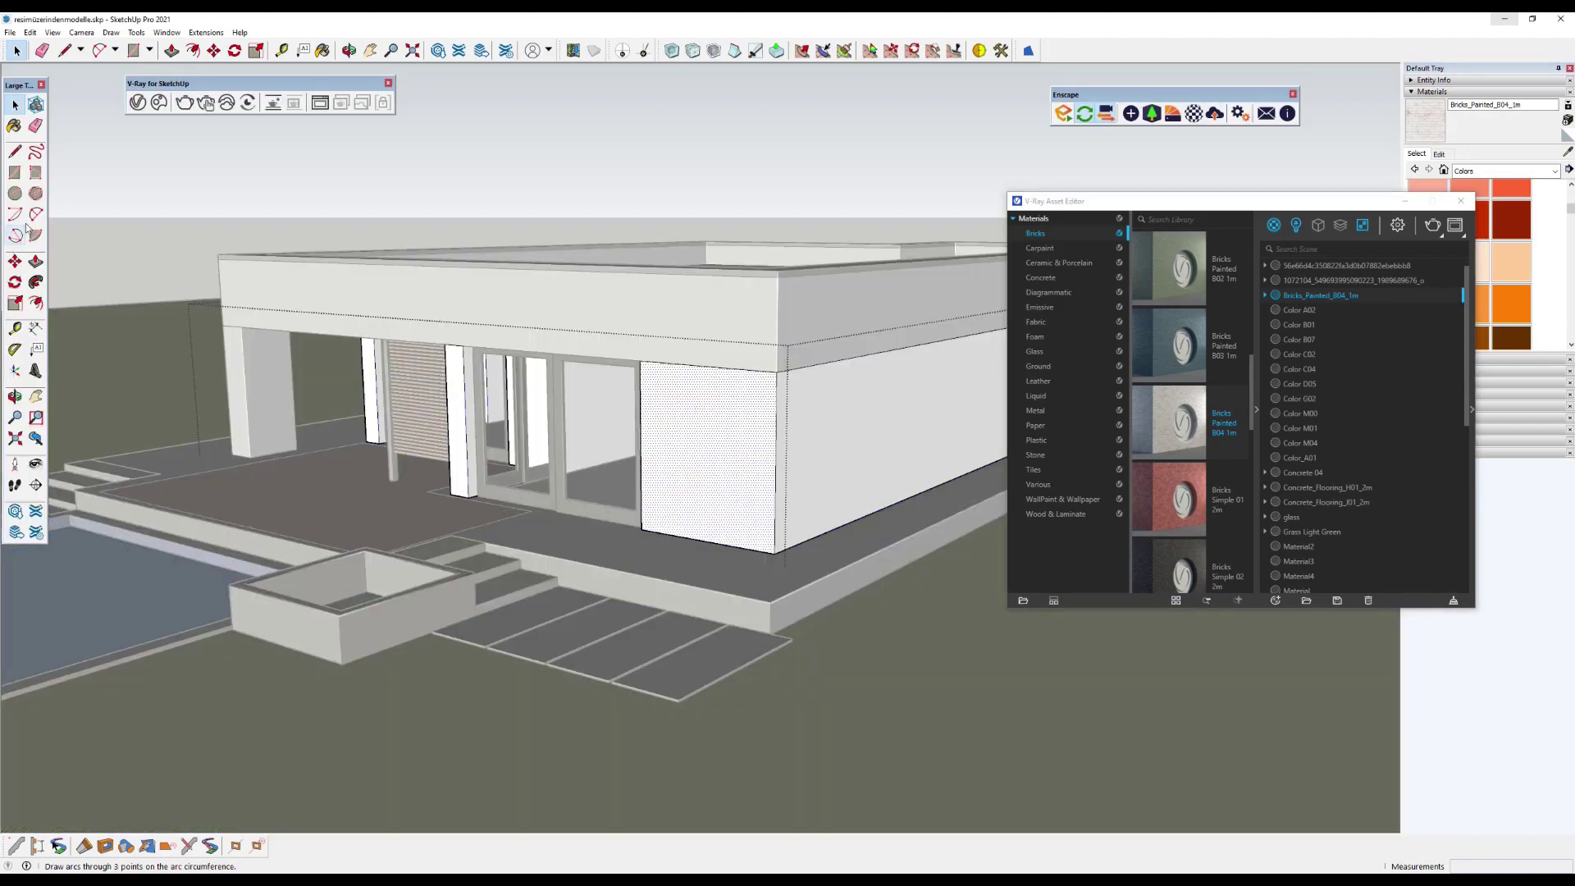
{"action": "left_click", "coordinate": [14, 125]}
{"action": "left_click", "coordinate": [697, 434]}
{"action": "middle_click_drag", "start_coordinate": [698, 443], "coordinate": [665, 430]}
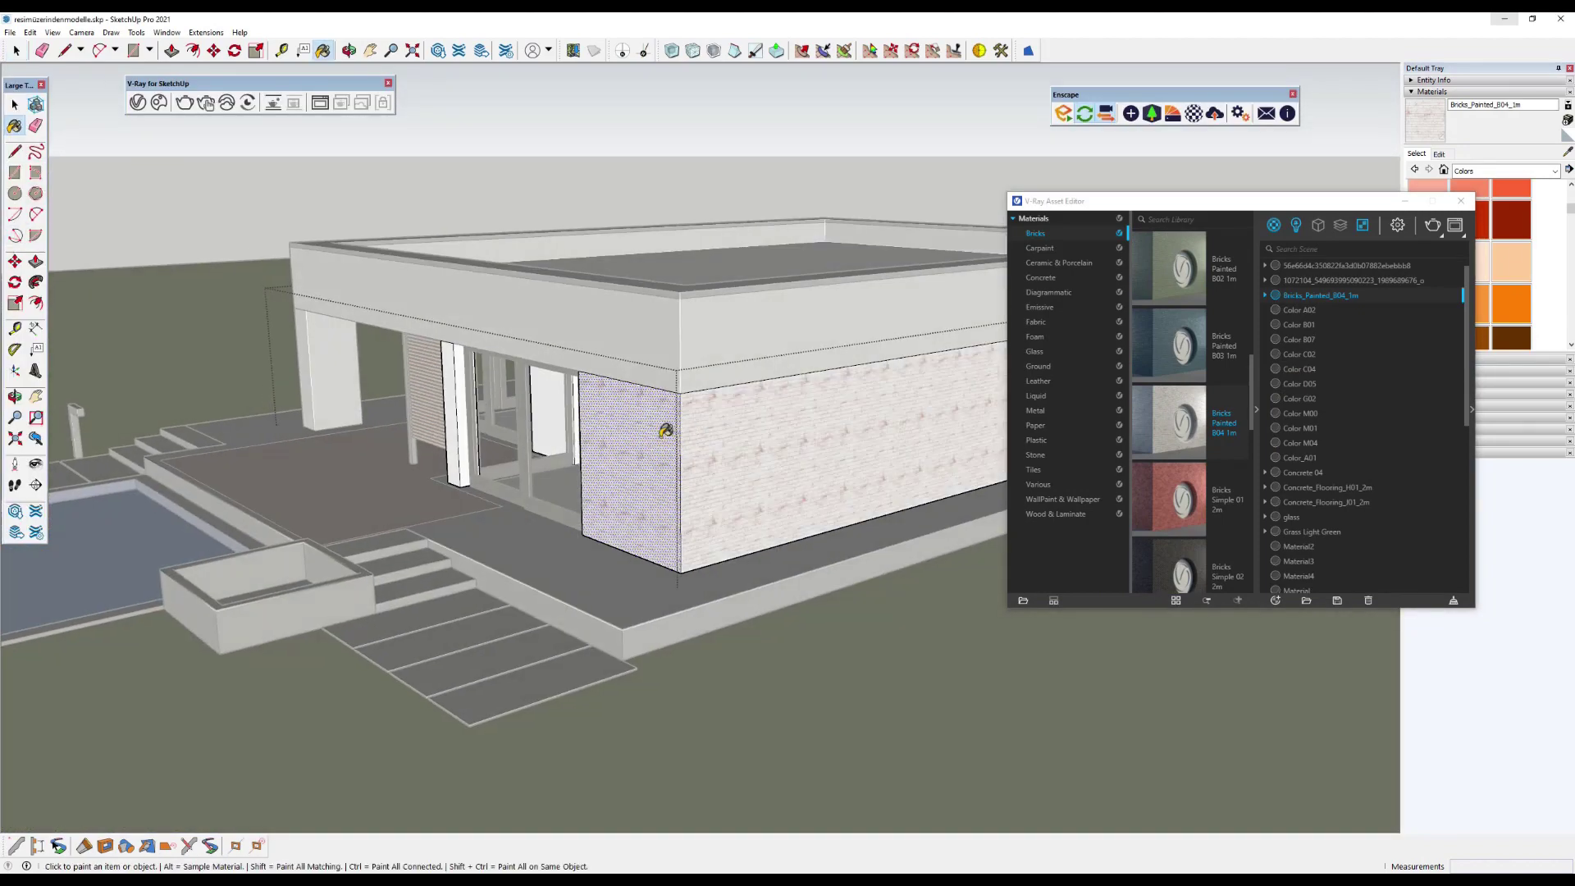
{"action": "scroll", "coordinate": [665, 429], "scroll_direction": "down", "scroll_amount": 5}
{"action": "middle_click_drag", "start_coordinate": [287, 474], "coordinate": [502, 432]}
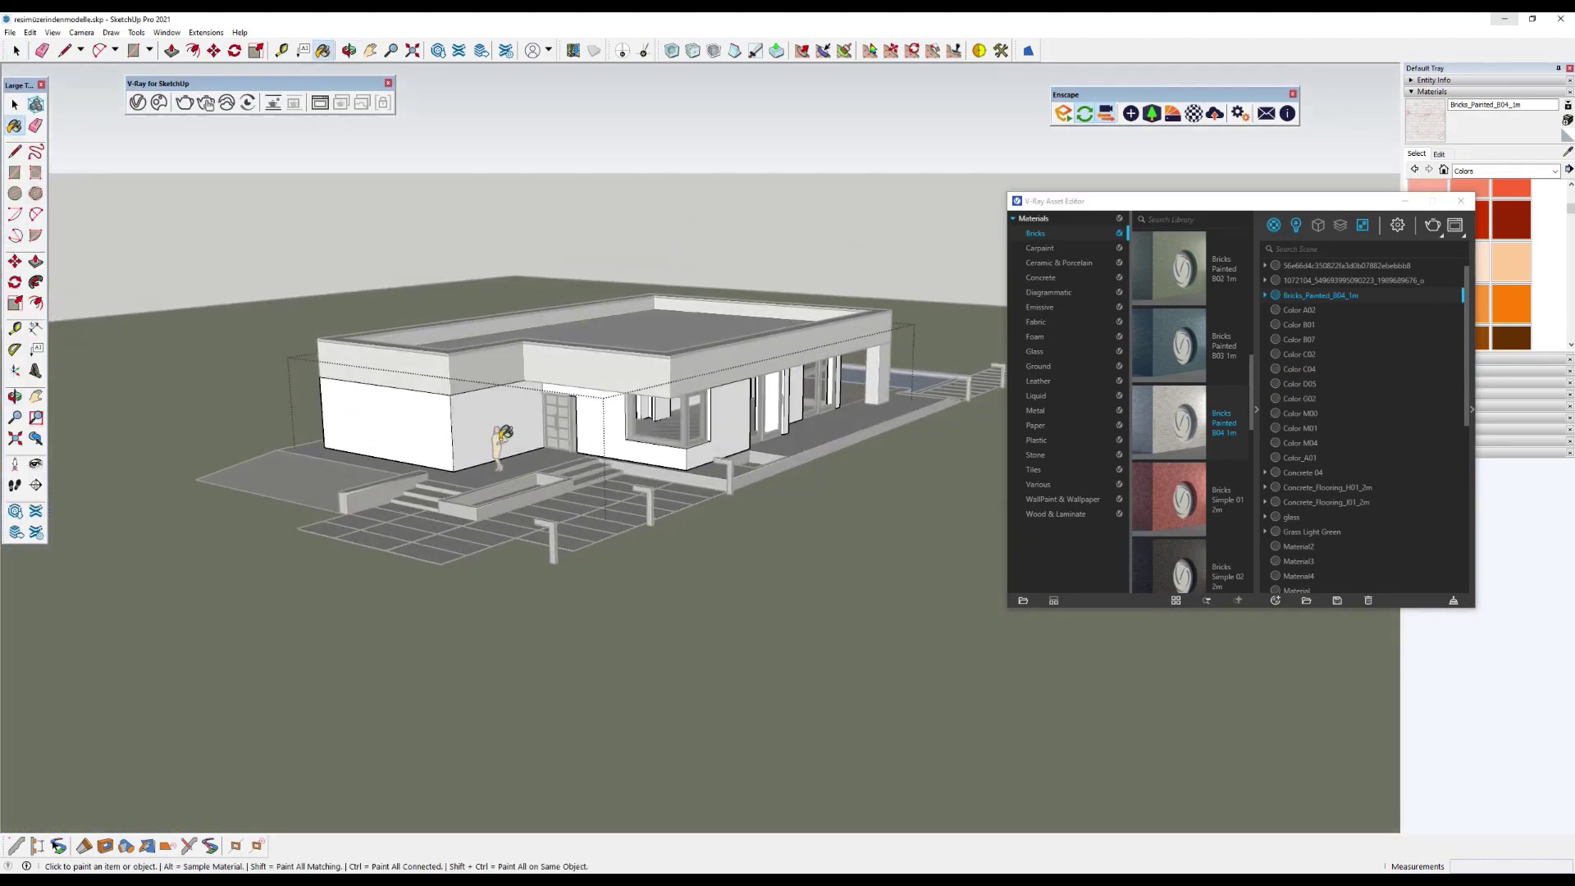
{"action": "scroll", "coordinate": [502, 433], "scroll_direction": "up", "scroll_amount": 5}
{"action": "left_click", "coordinate": [590, 392]}
{"action": "left_click", "coordinate": [733, 414]}
{"action": "scroll", "coordinate": [716, 413], "scroll_direction": "up", "scroll_amount": 5}
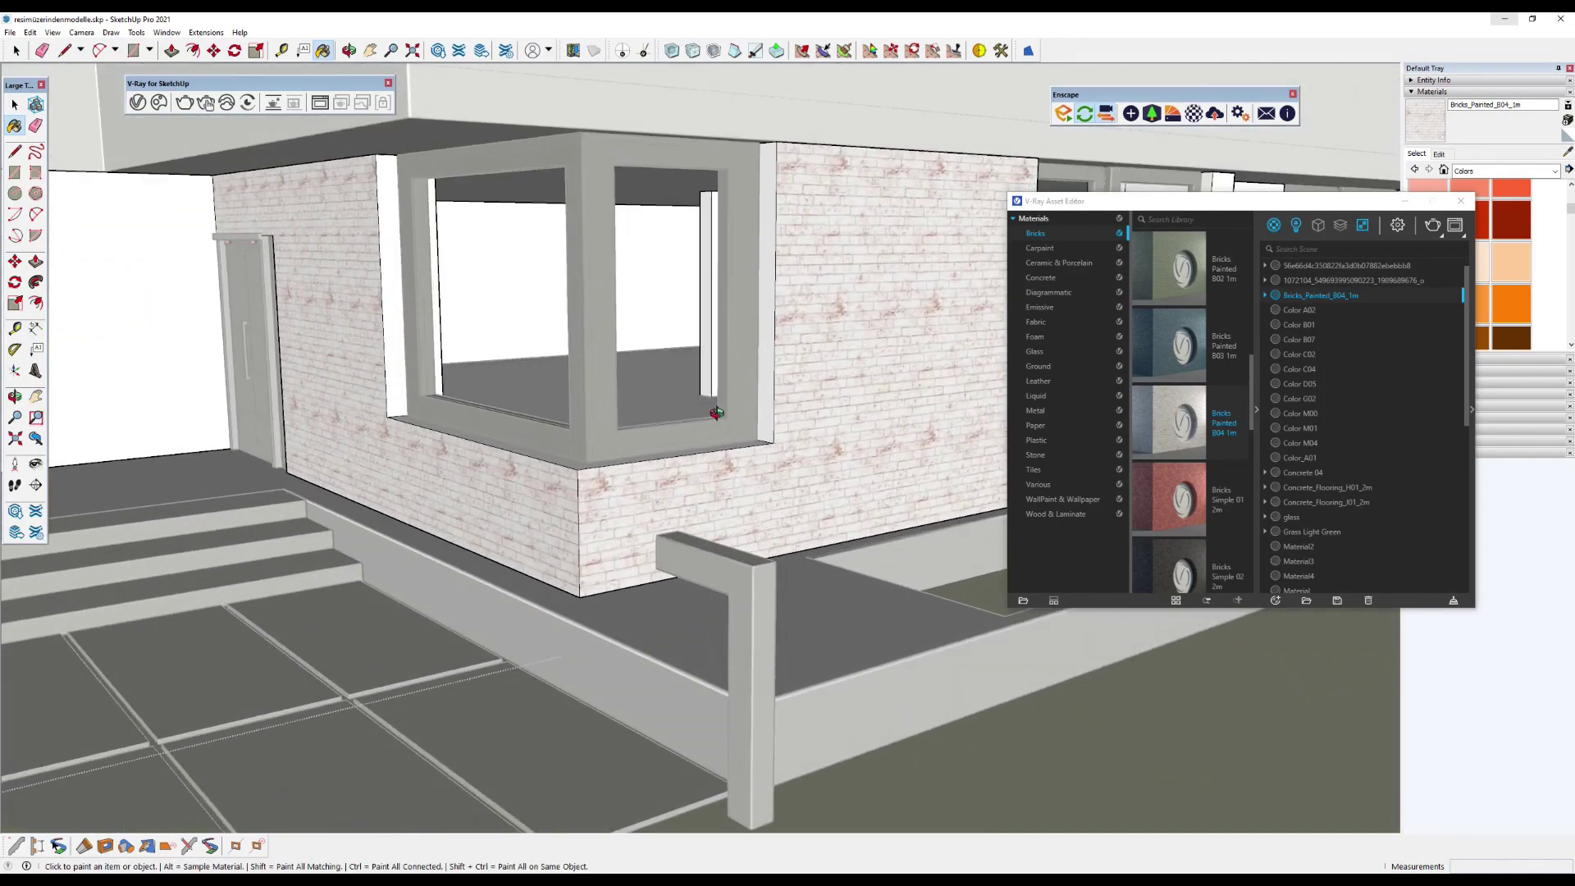
{"action": "scroll", "coordinate": [716, 413], "scroll_direction": "down", "scroll_amount": 3}
{"action": "left_click", "coordinate": [792, 420]}
{"action": "left_click", "coordinate": [771, 459]}
{"action": "mouse_move", "coordinate": [771, 459]}
{"action": "middle_mouse_down"}
{"action": "mouse_move", "coordinate": [397, 353]}
{"action": "mouse_move", "coordinate": [730, 359]}
{"action": "middle_mouse_up"}
{"action": "left_click", "coordinate": [397, 352]}
{"action": "scroll", "coordinate": [402, 349], "scroll_direction": "down", "scroll_amount": 5}
{"action": "scroll", "coordinate": [574, 352], "scroll_direction": "up", "scroll_amount": 5}
Set the painted-brick texture size to 200 cm.
{"action": "left_click_drag", "start_coordinate": [1326, 208], "coordinate": [1175, 203]}
{"action": "left_click", "coordinate": [1439, 153]}
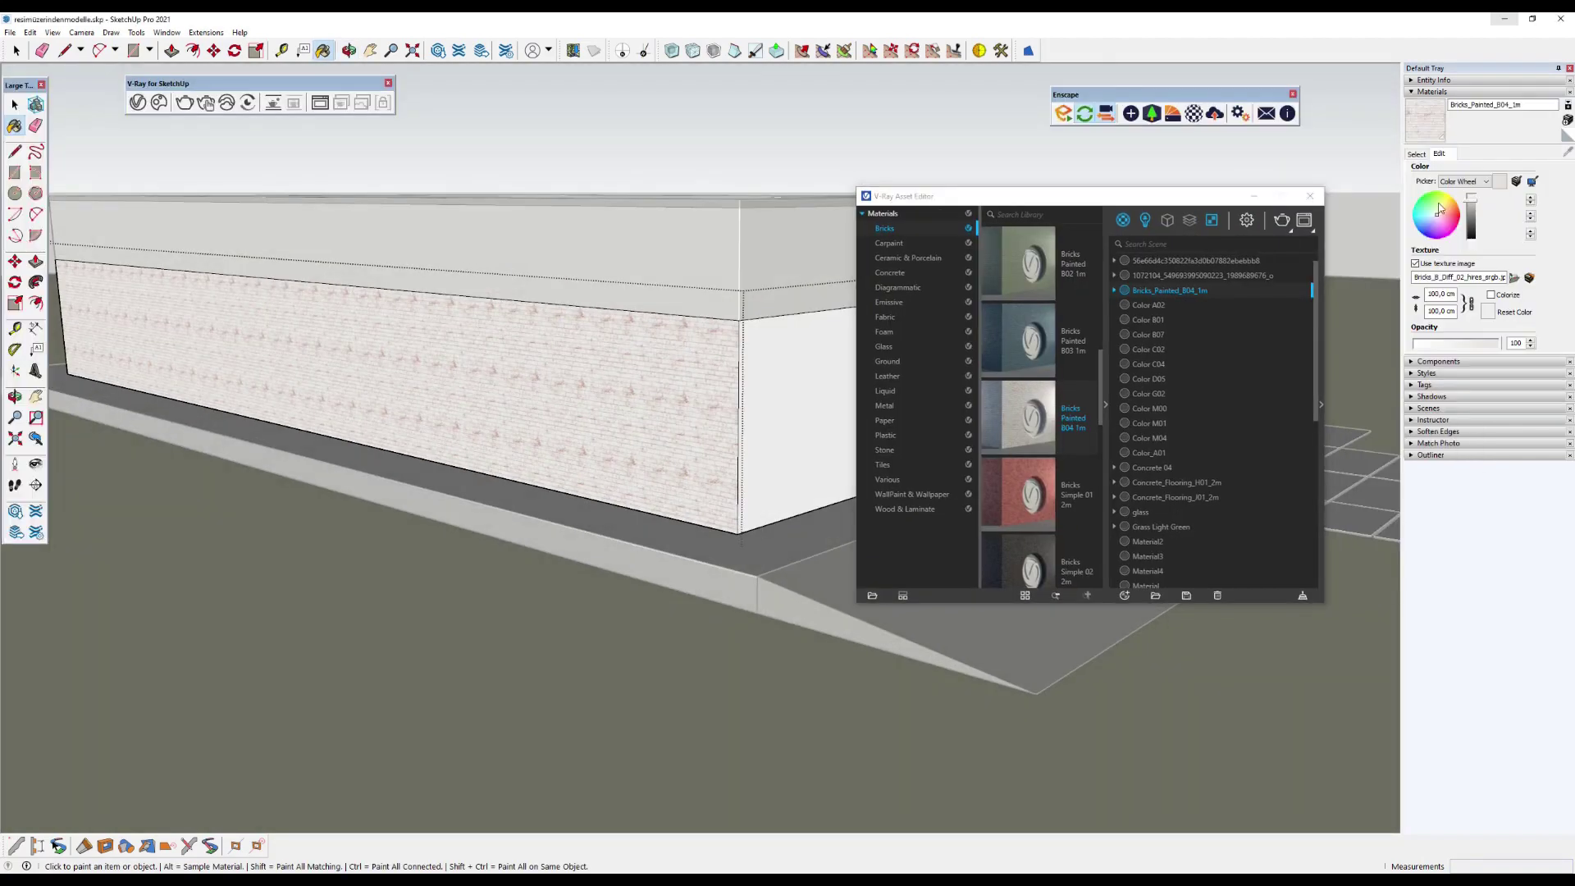
{"action": "type", "text": "200"}
{"action": "key", "text": "Return"}
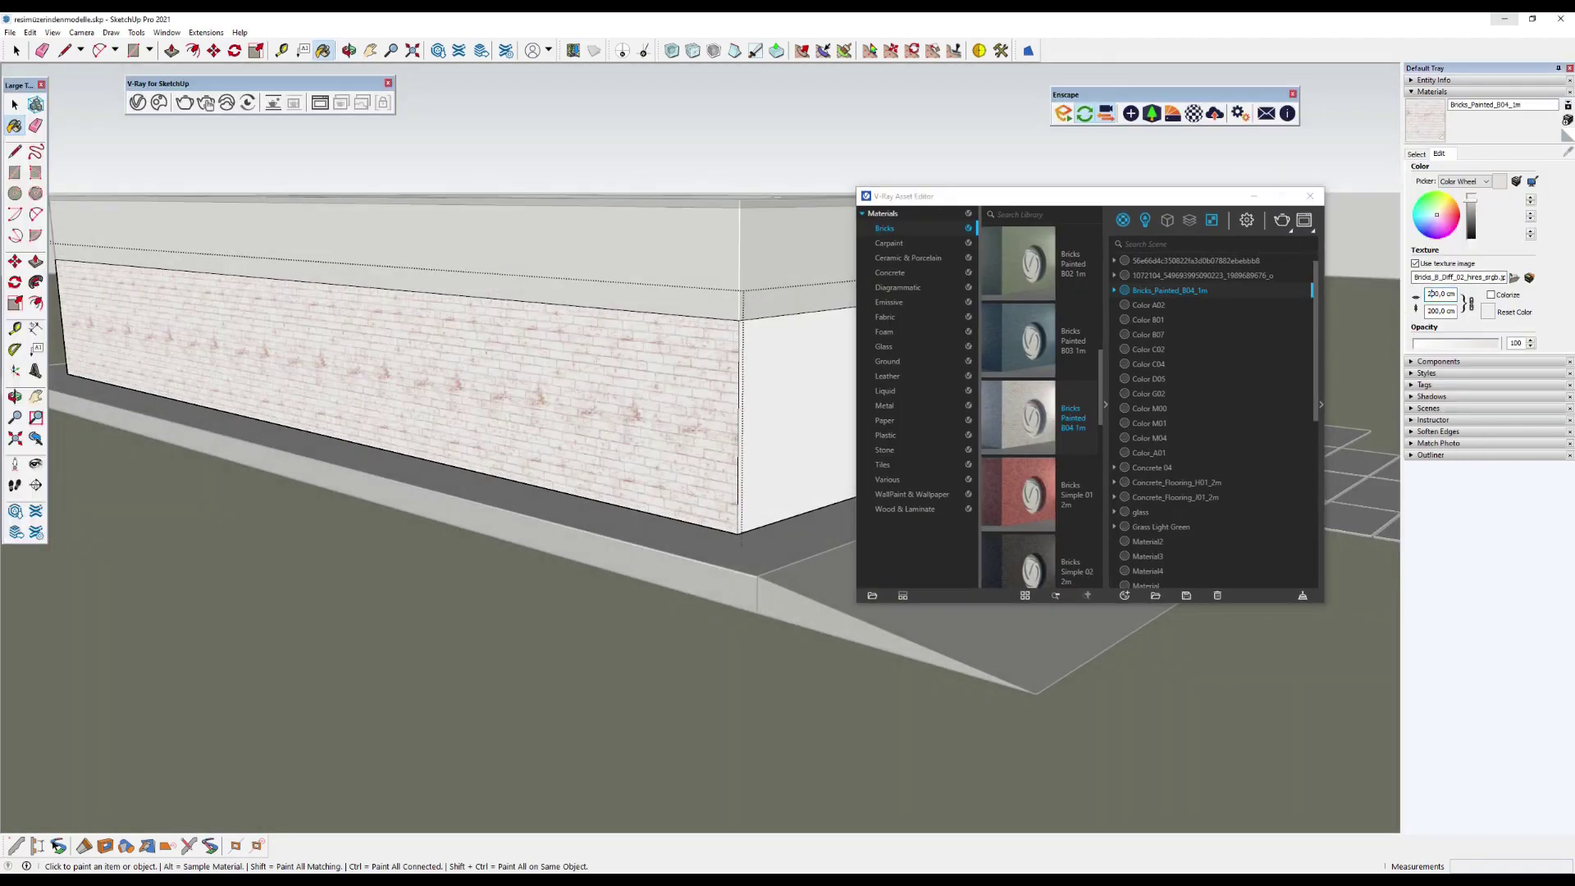
Orbit to the deck and pool and brick the column's side face.
{"action": "middle_click_drag", "start_coordinate": [393, 301], "coordinate": [691, 335]}
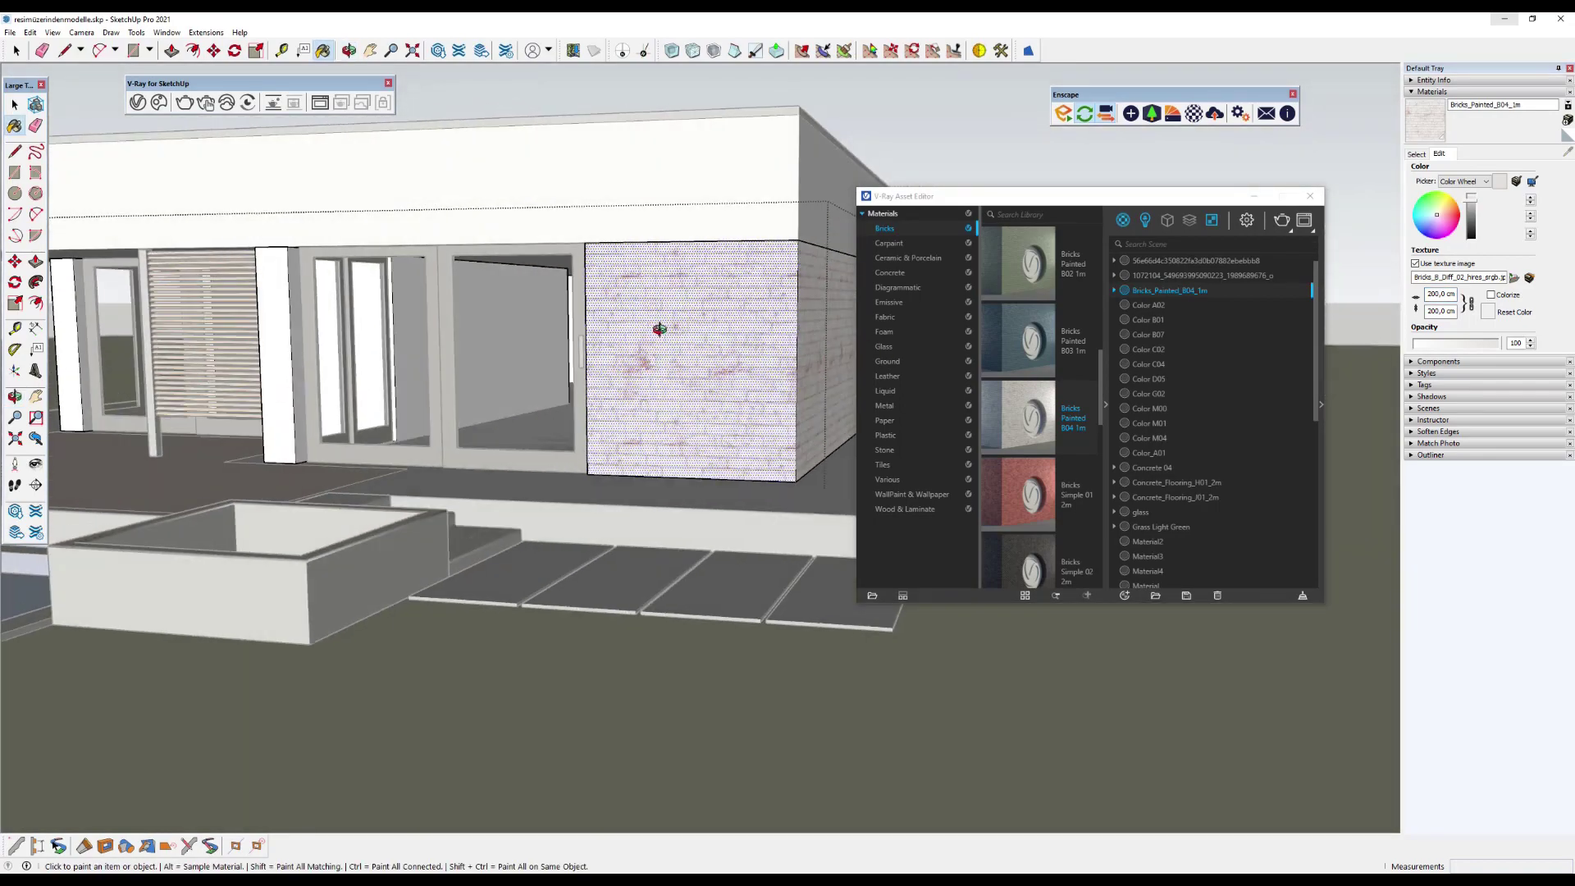
{"action": "scroll", "coordinate": [691, 335], "scroll_direction": "down", "scroll_amount": 5}
{"action": "left_click_drag", "start_coordinate": [943, 196], "coordinate": [1077, 199]}
{"action": "middle_click_drag", "start_coordinate": [575, 410], "coordinate": [369, 385]}
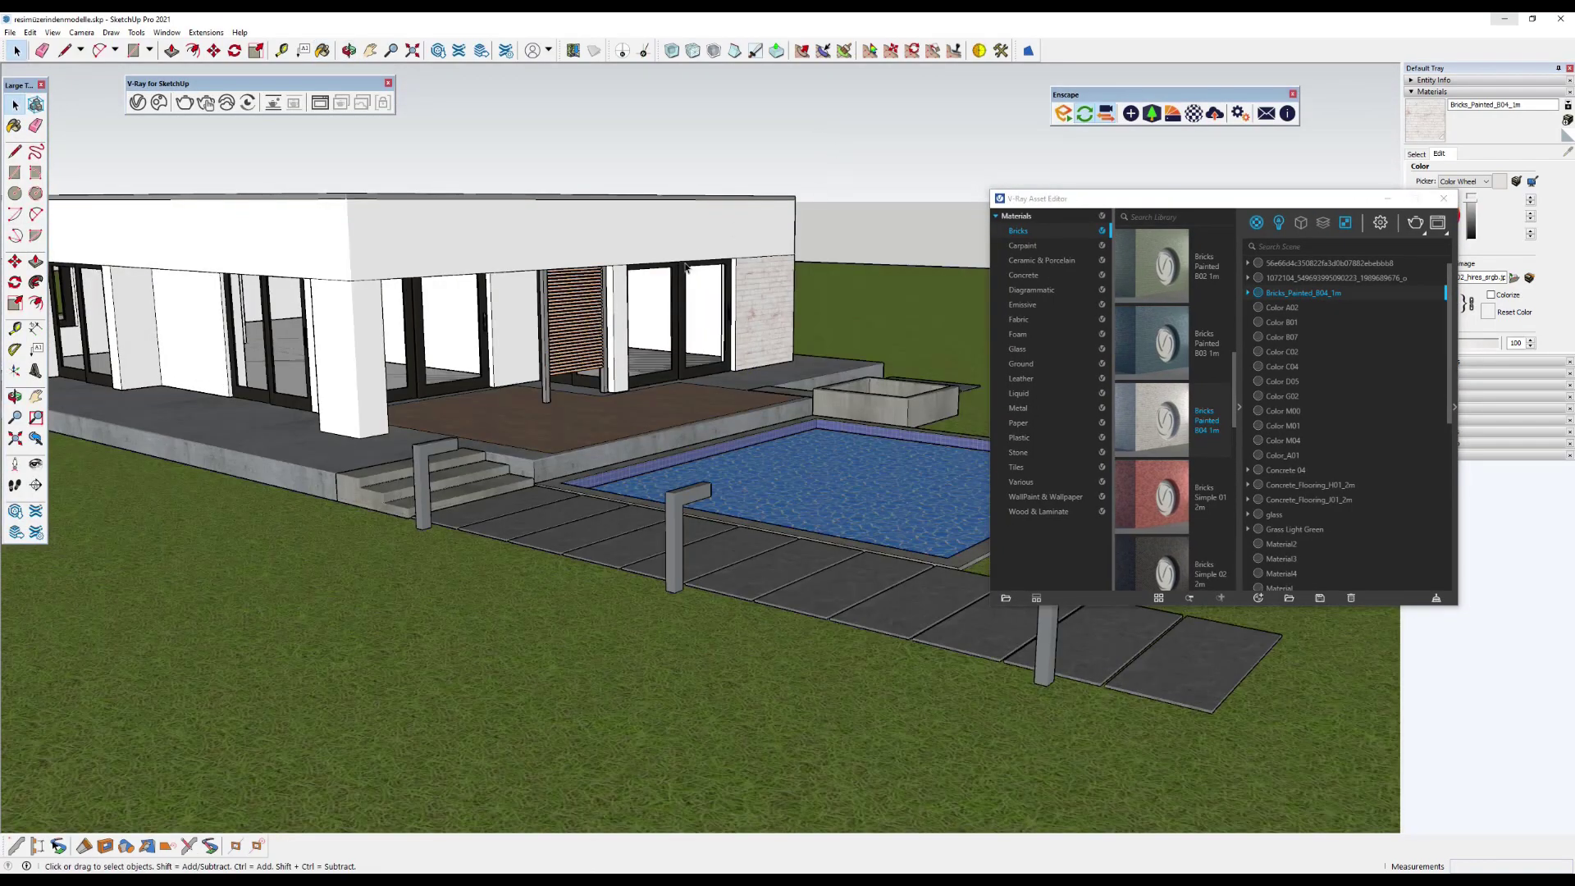
{"action": "middle_click_drag", "start_coordinate": [689, 268], "coordinate": [859, 281]}
{"action": "key", "text": "space"}
{"action": "scroll", "coordinate": [705, 307], "scroll_direction": "up", "scroll_amount": 3}
{"action": "scroll", "coordinate": [705, 308], "scroll_direction": "up", "scroll_amount": 3}
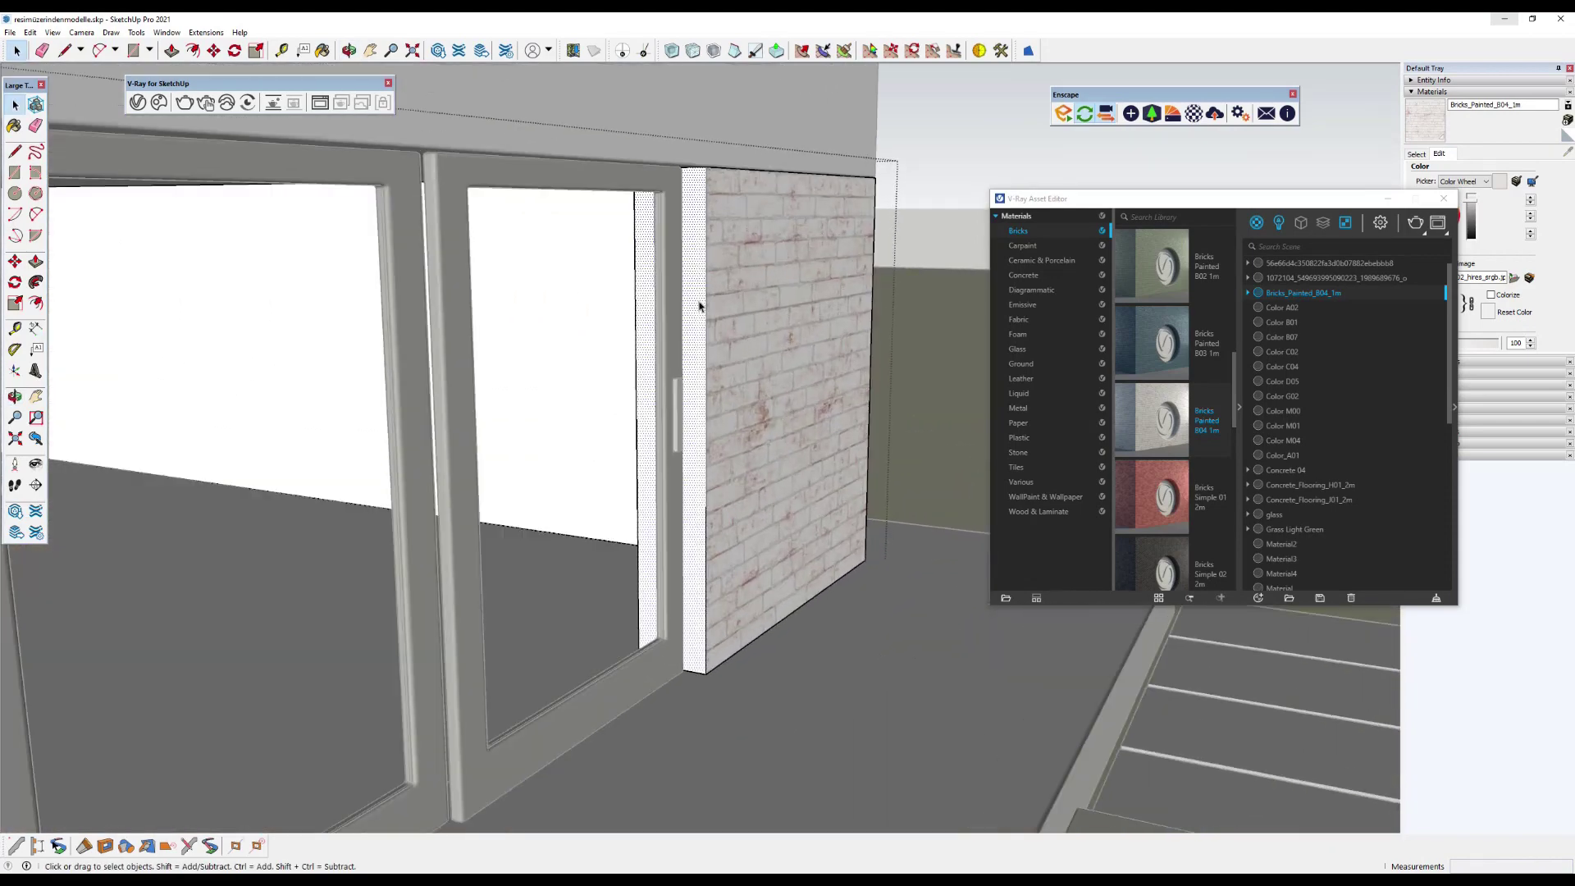
{"action": "key", "text": "b"}
{"action": "scroll", "coordinate": [701, 261], "scroll_direction": "down", "scroll_amount": 5}
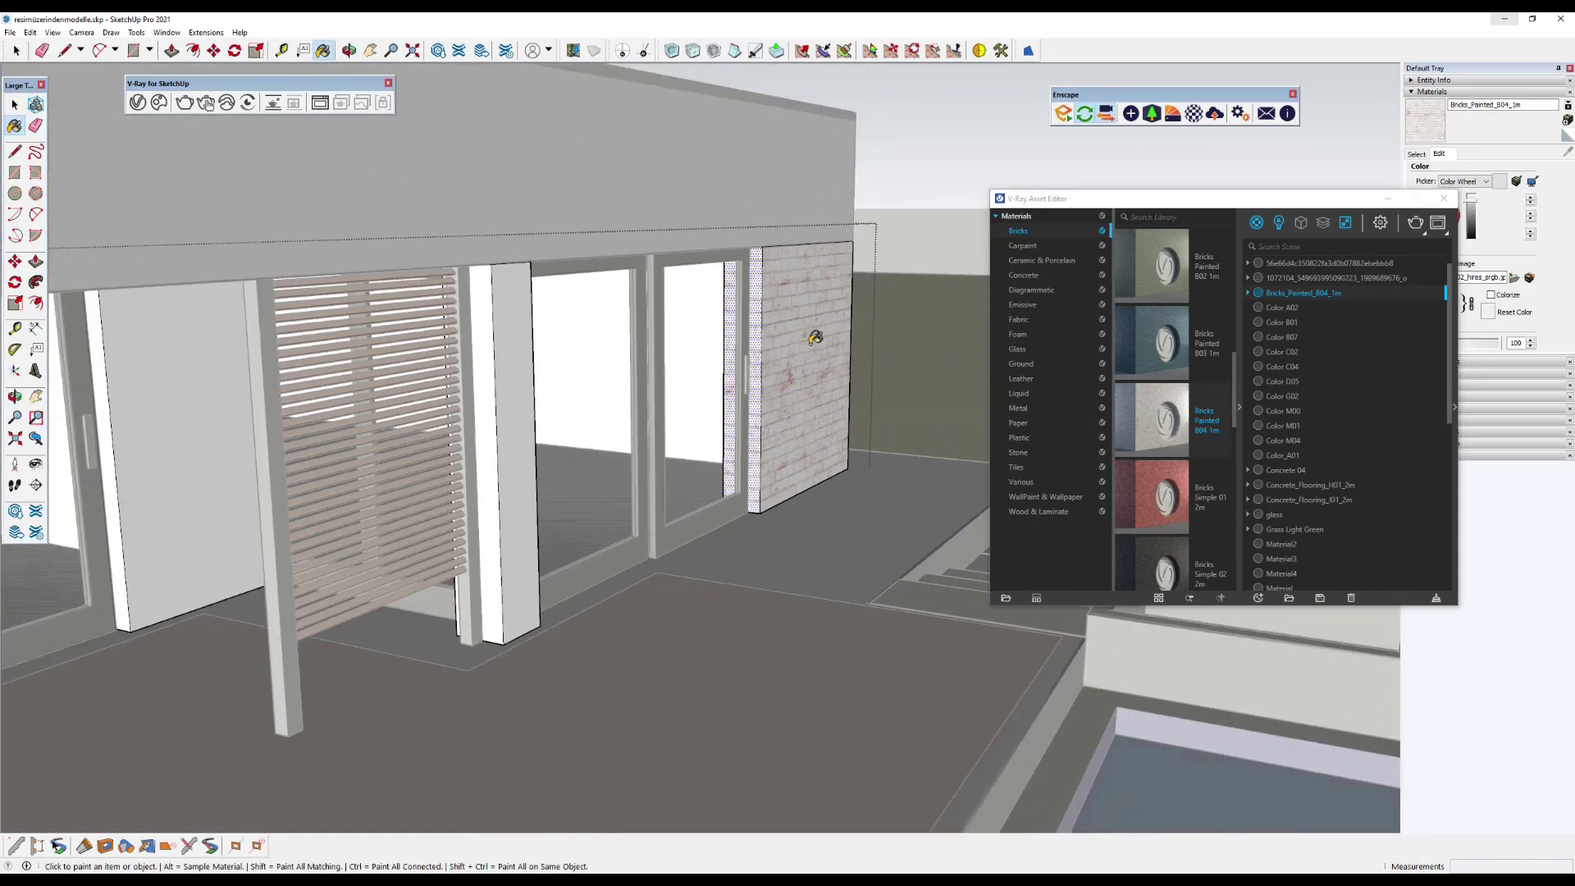
{"action": "scroll", "coordinate": [760, 343], "scroll_direction": "down", "scroll_amount": 3}
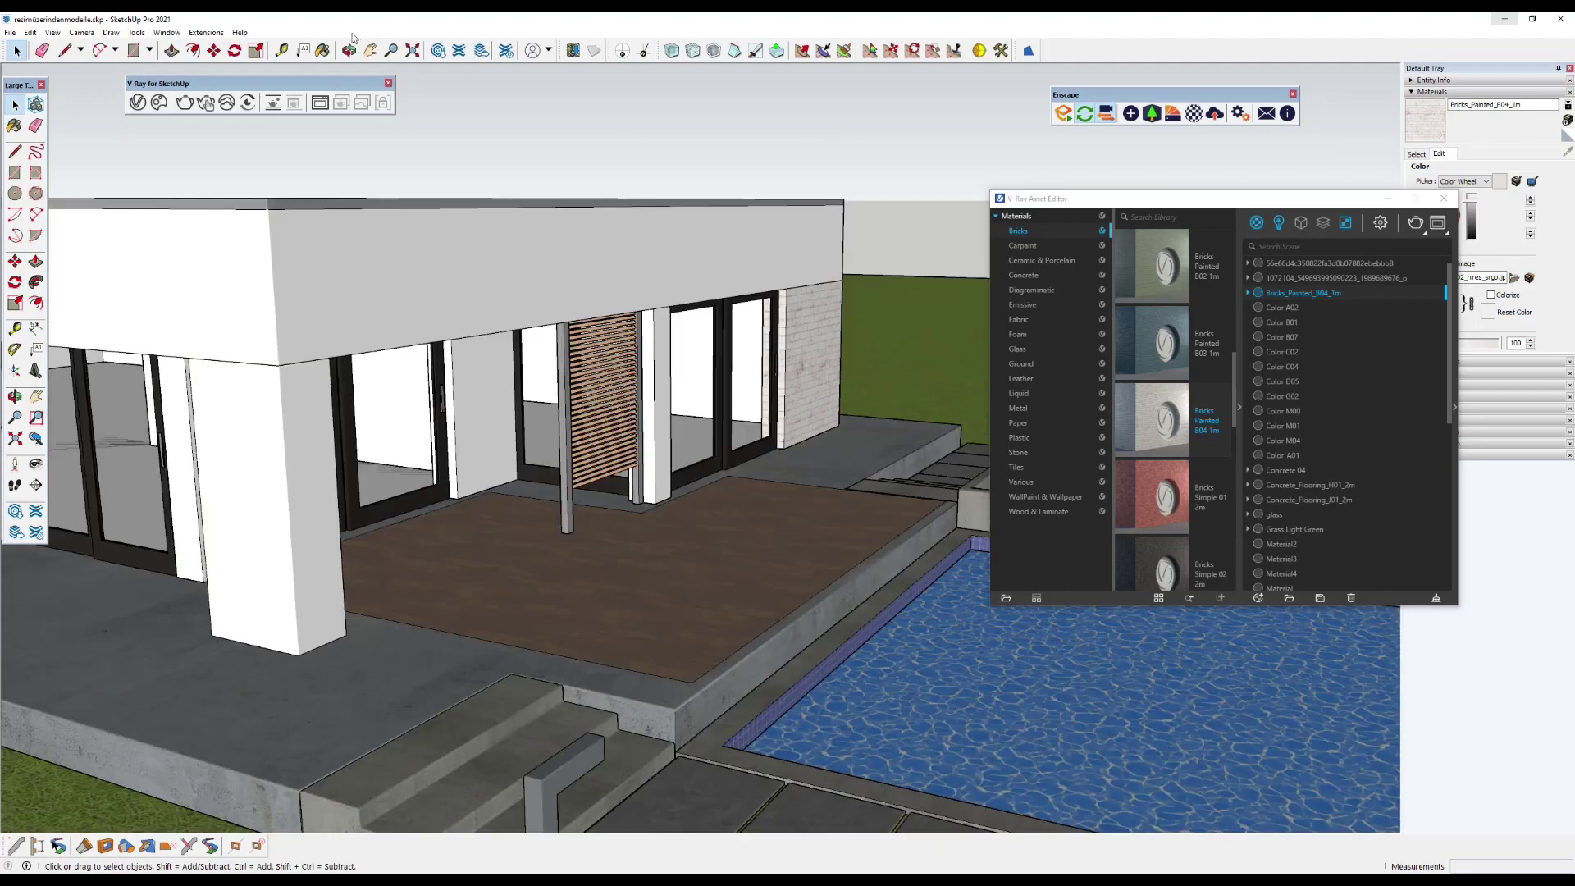
{"action": "left_click", "coordinate": [371, 50]}
{"action": "scroll", "coordinate": [394, 349], "scroll_direction": "down", "scroll_amount": 5}
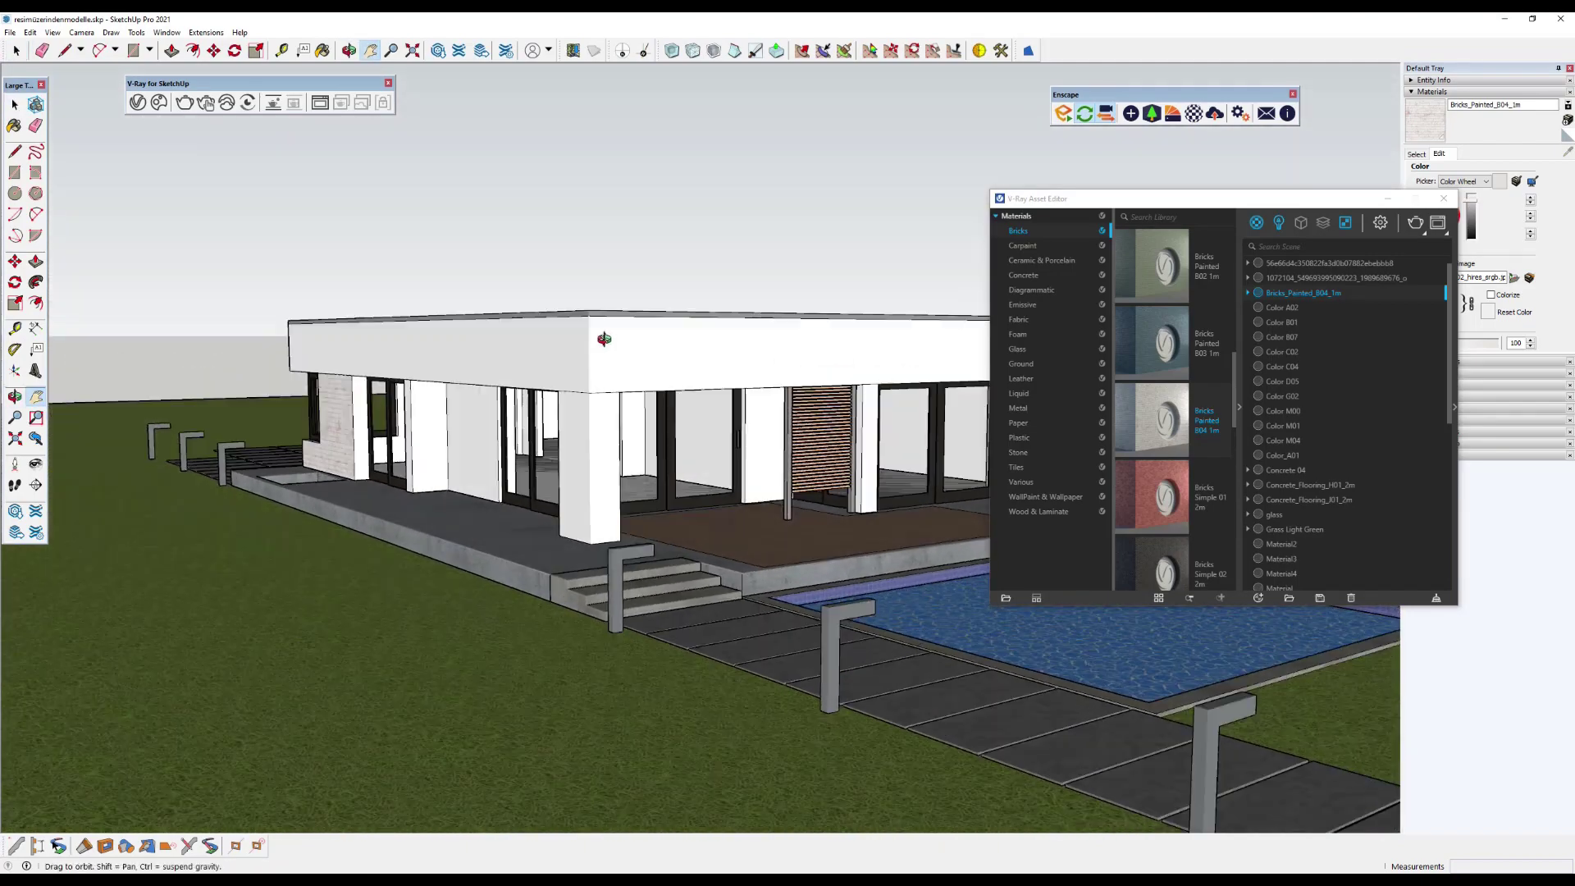
{"action": "right_click", "coordinate": [394, 349]}
{"action": "left_click", "coordinate": [394, 348]}
{"action": "scroll", "coordinate": [385, 346], "scroll_direction": "up", "scroll_amount": 3}
{"action": "scroll", "coordinate": [377, 345], "scroll_direction": "up", "scroll_amount": 3}
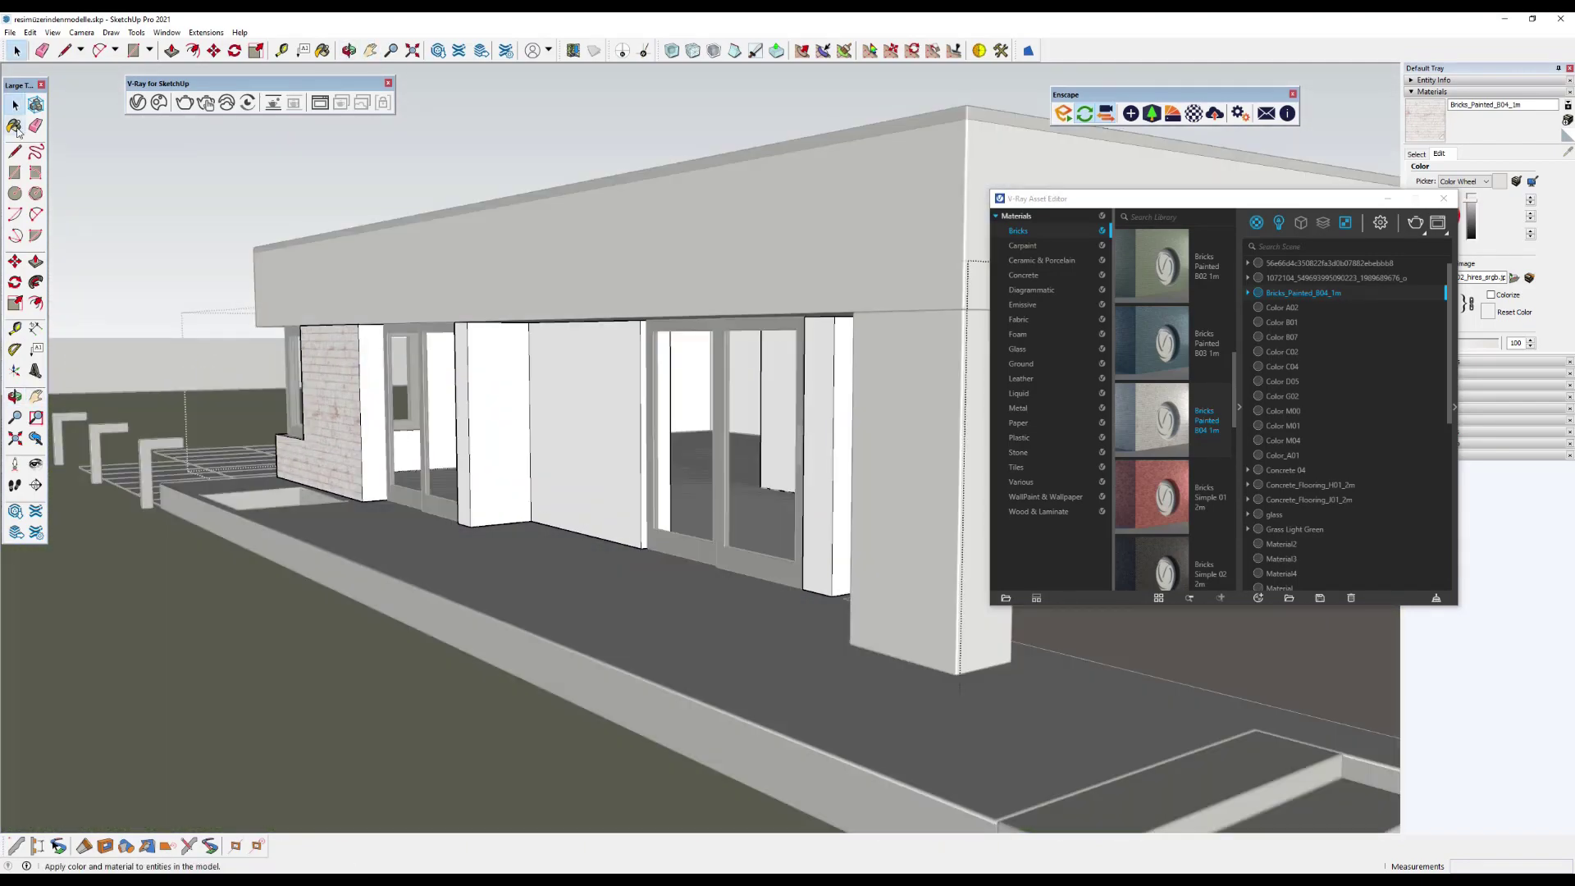
{"action": "key", "text": "b"}
{"action": "left_click", "coordinate": [373, 343]}
Pan and zoom the view, then close the V-Ray material browser.
{"action": "left_click", "coordinate": [15, 106]}
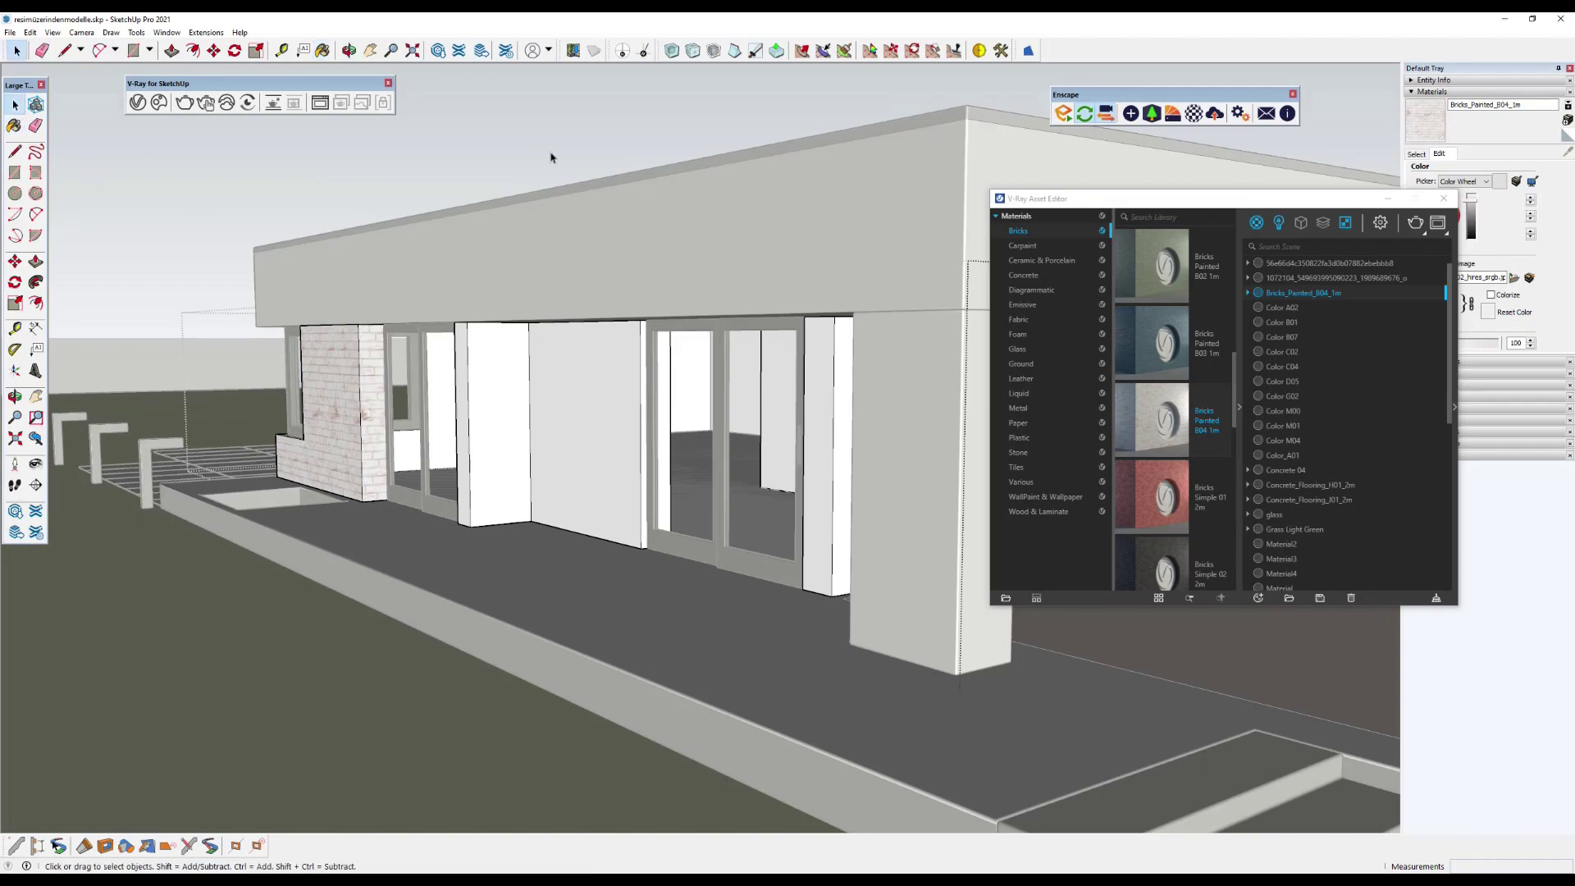
{"action": "scroll", "coordinate": [551, 158], "scroll_direction": "up", "scroll_amount": 5}
{"action": "left_click", "coordinate": [371, 52]}
{"action": "scroll", "coordinate": [774, 745], "scroll_direction": "down", "scroll_amount": 3}
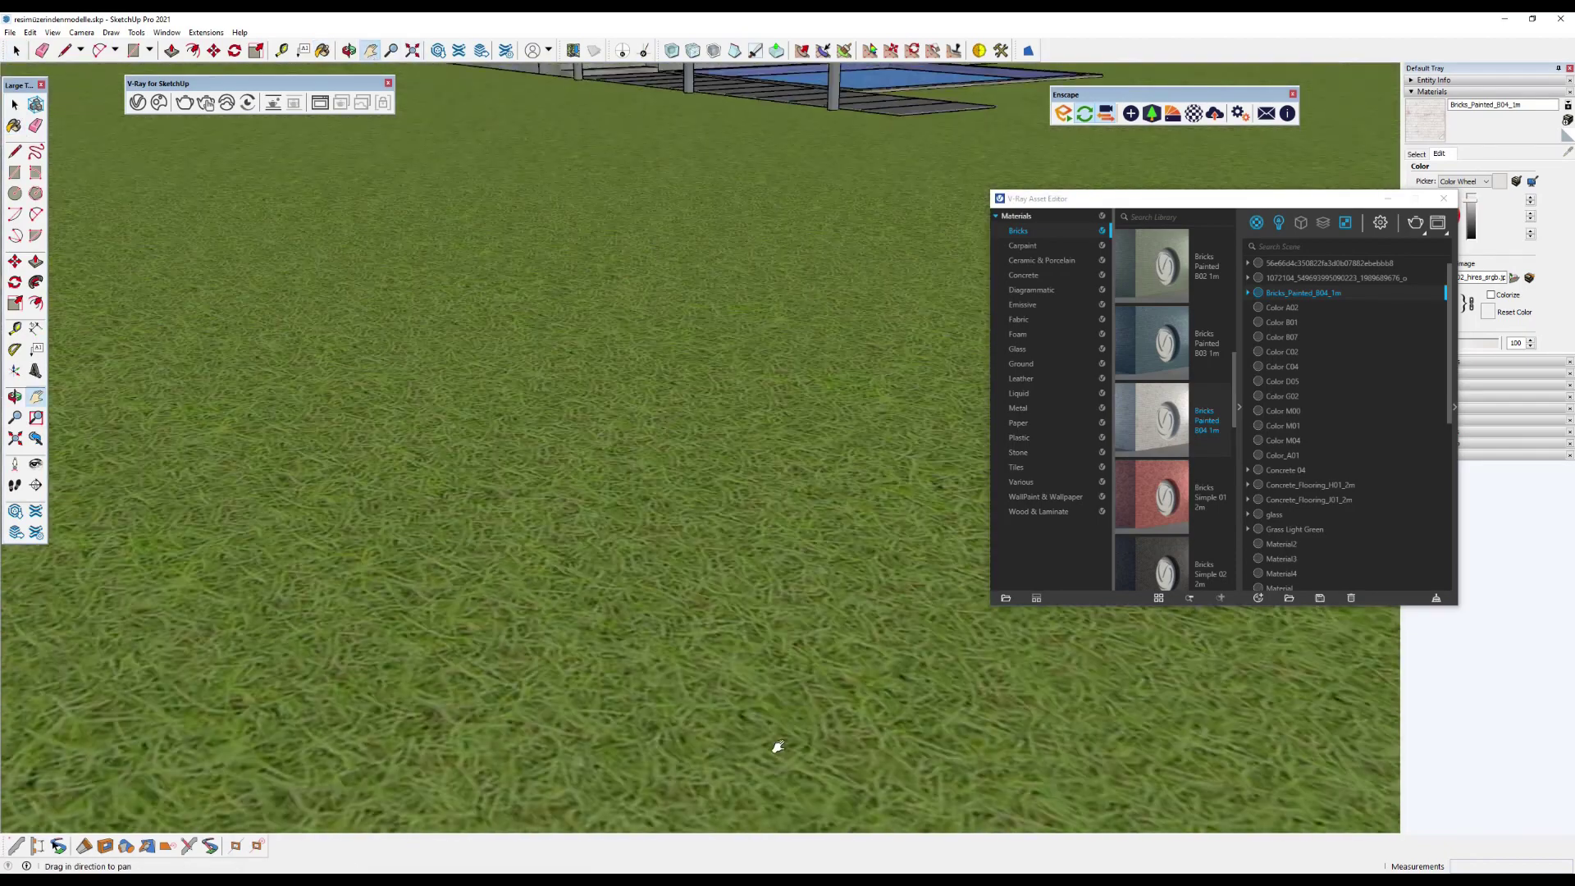
{"action": "scroll", "coordinate": [692, 397], "scroll_direction": "down", "scroll_amount": 3}
{"action": "scroll", "coordinate": [661, 434], "scroll_direction": "down", "scroll_amount": 3}
{"action": "scroll", "coordinate": [661, 434], "scroll_direction": "down", "scroll_amount": 2}
{"action": "scroll", "coordinate": [661, 434], "scroll_direction": "up", "scroll_amount": 3}
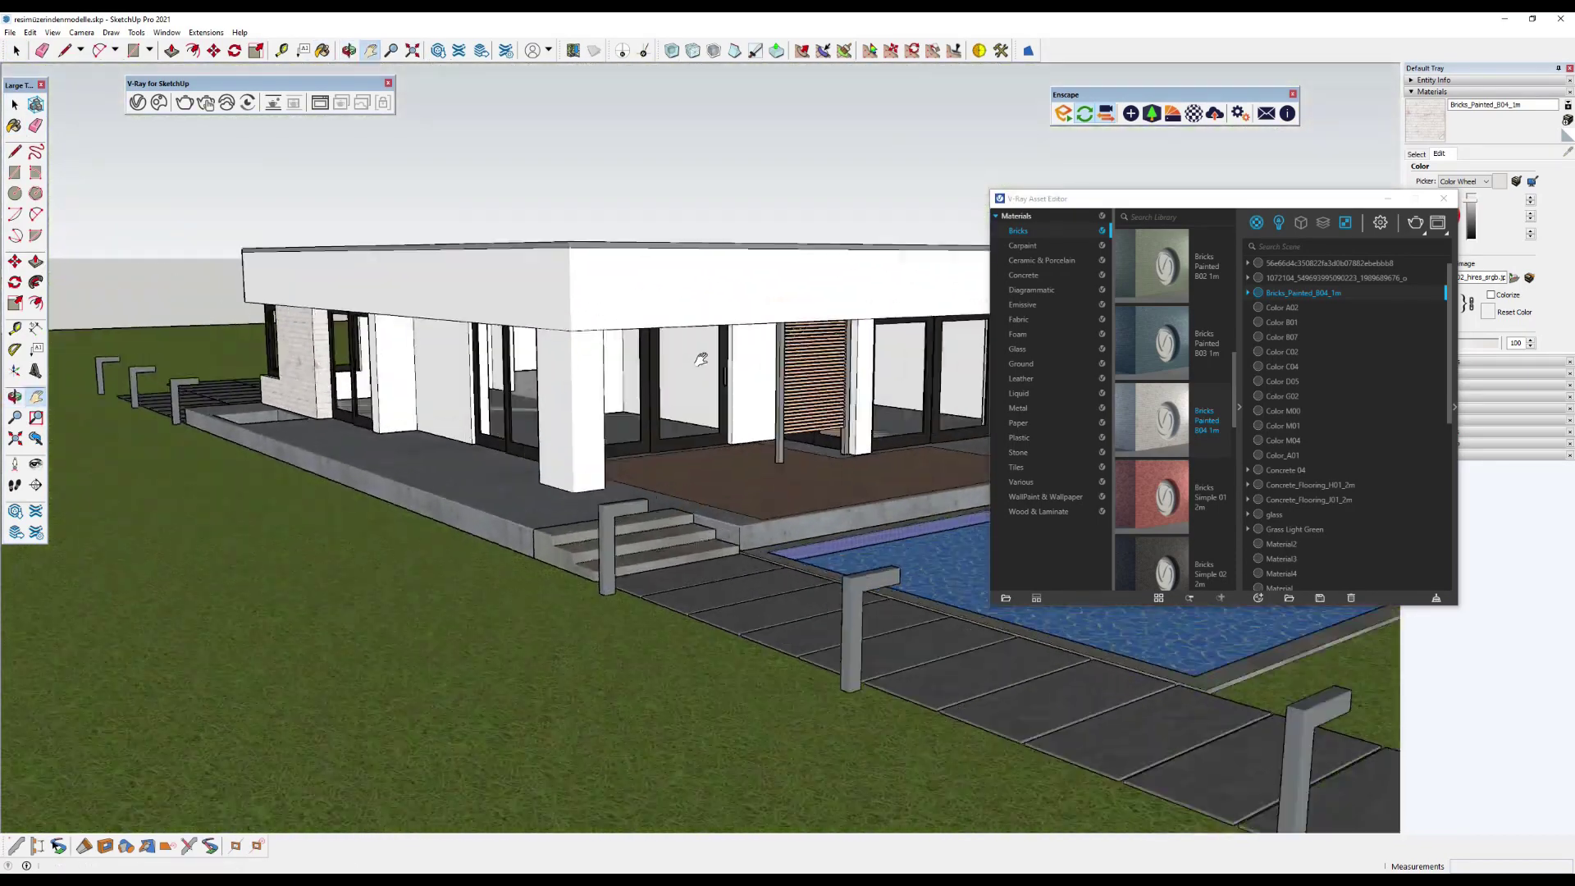
{"action": "scroll", "coordinate": [661, 434], "scroll_direction": "up", "scroll_amount": 3}
{"action": "right_click", "coordinate": [715, 328]}
{"action": "left_click", "coordinate": [735, 336]}
{"action": "scroll", "coordinate": [717, 387], "scroll_direction": "down", "scroll_amount": 1}
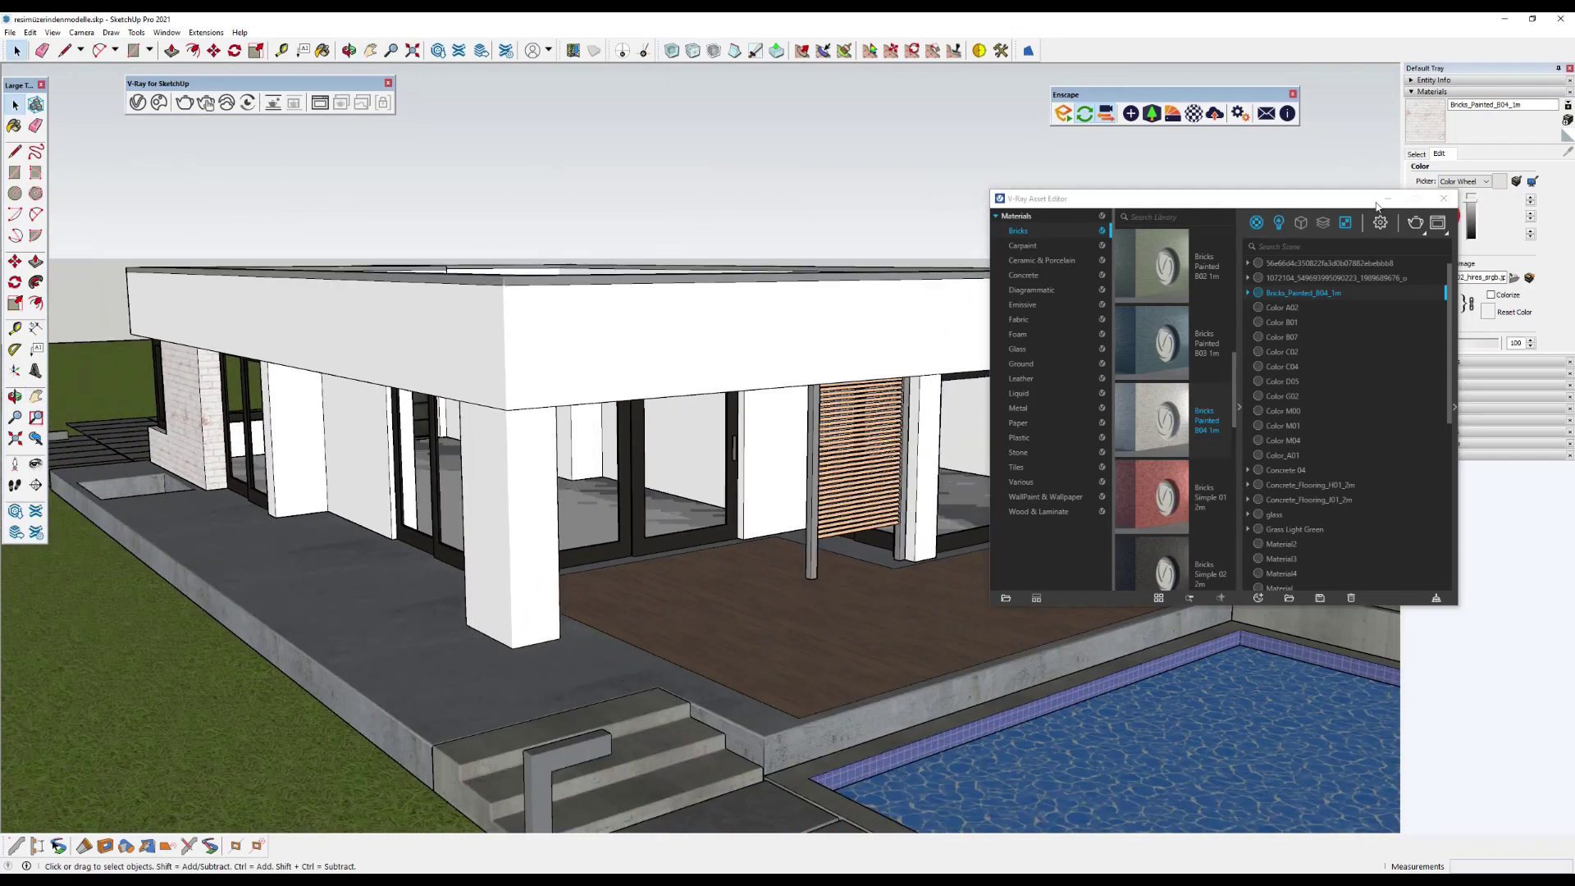
{"action": "left_click", "coordinate": [1443, 198]}
Import the Plaster 09, Clay material from the Enscape material library.
{"action": "left_click", "coordinate": [1173, 115]}
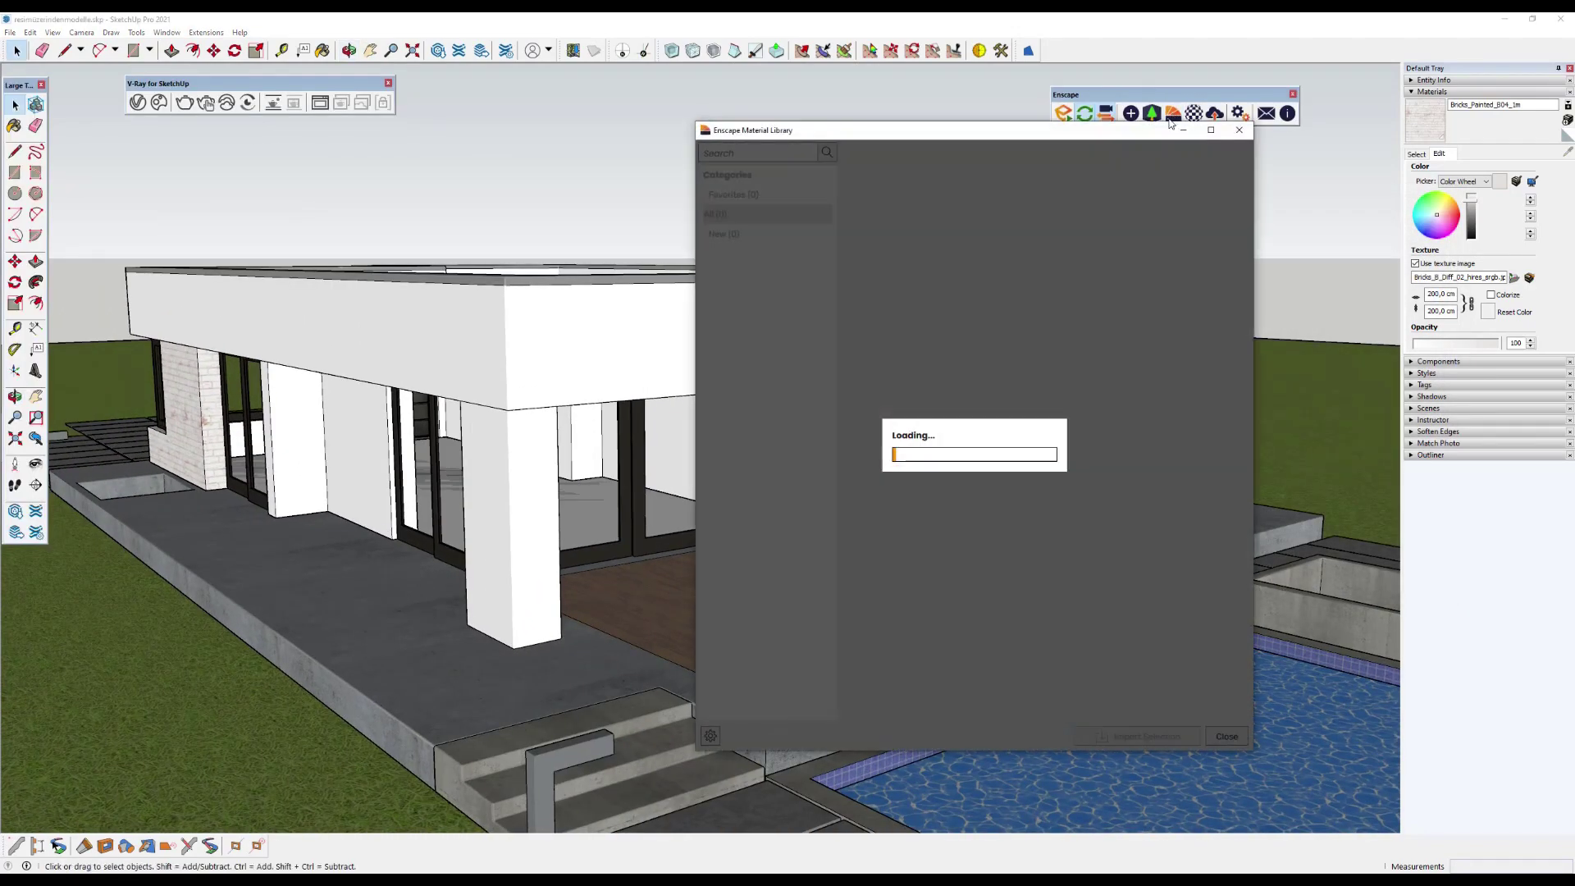
{"action": "left_click", "coordinate": [736, 392]}
{"action": "mouse_move", "coordinate": [881, 296]}
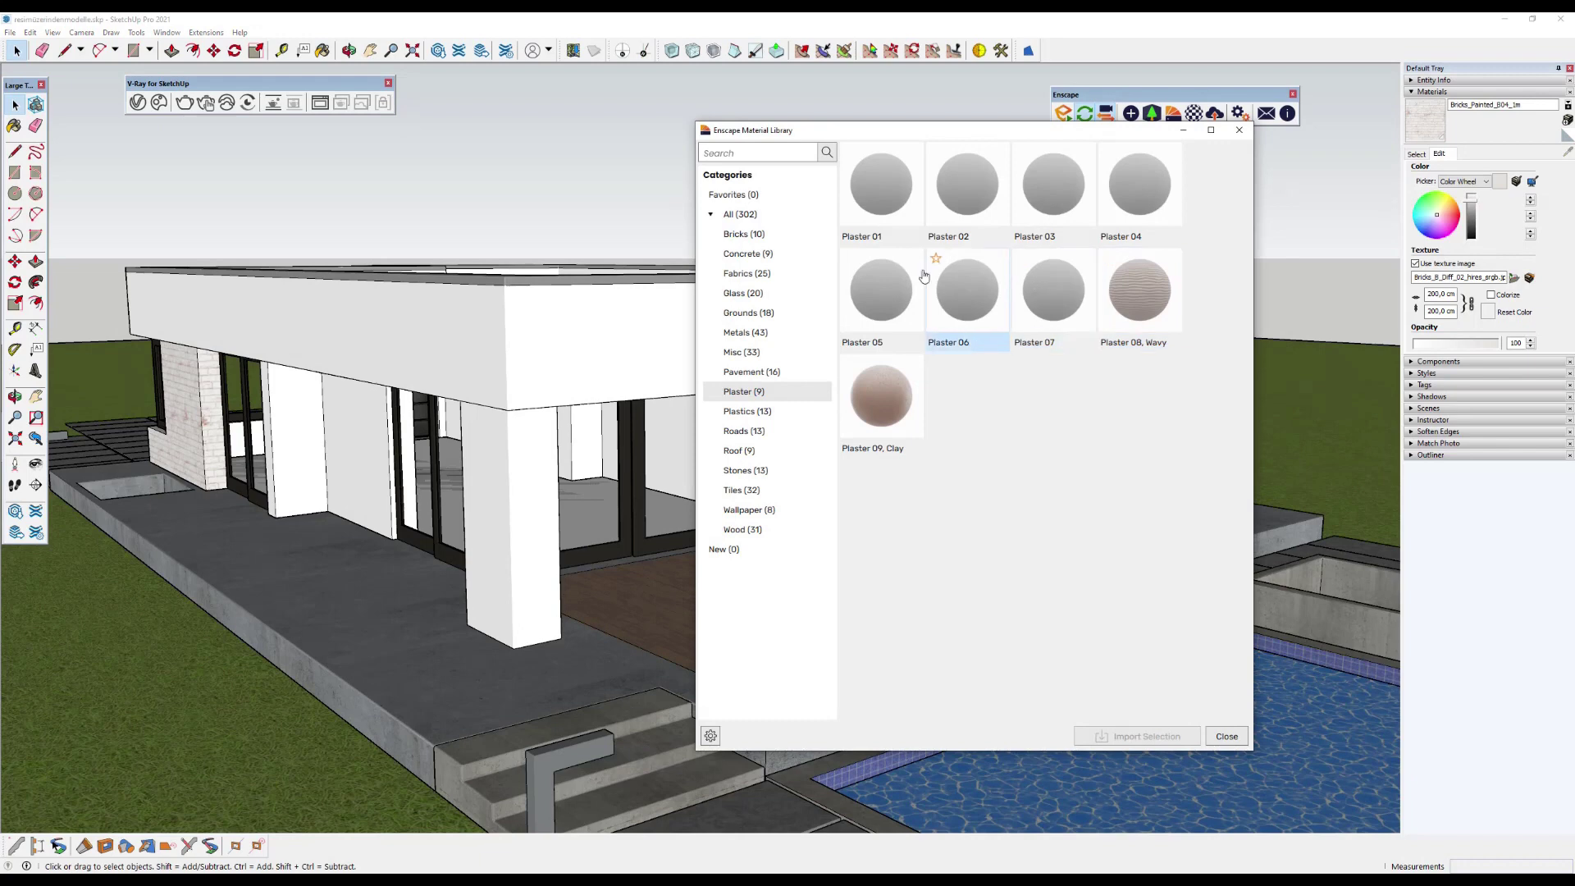
{"action": "left_click", "coordinate": [886, 398]}
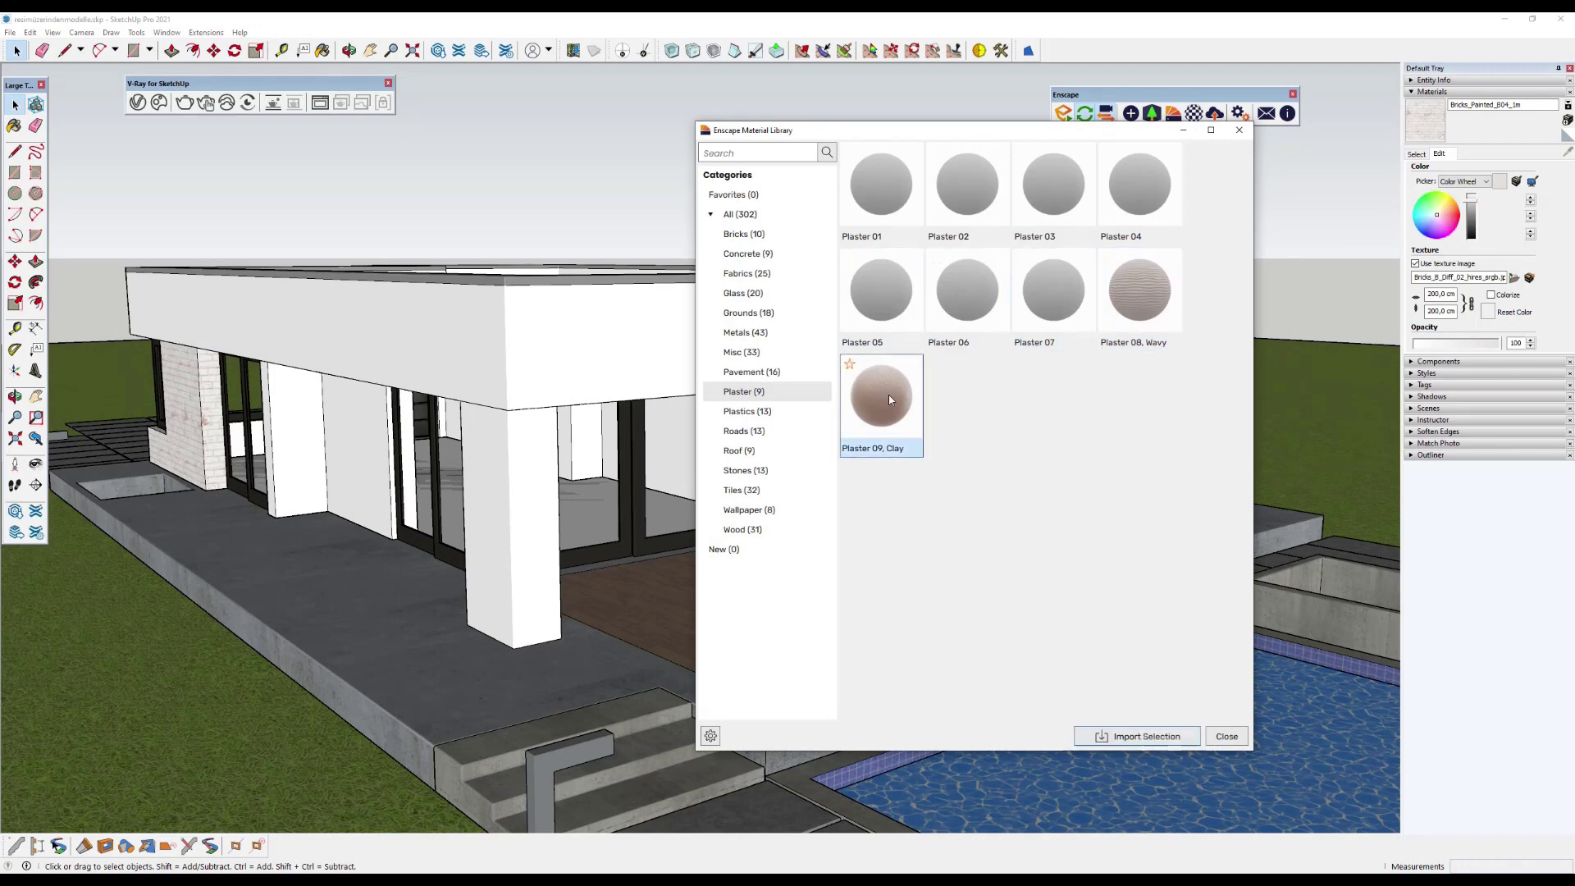
{"action": "left_click", "coordinate": [1137, 738]}
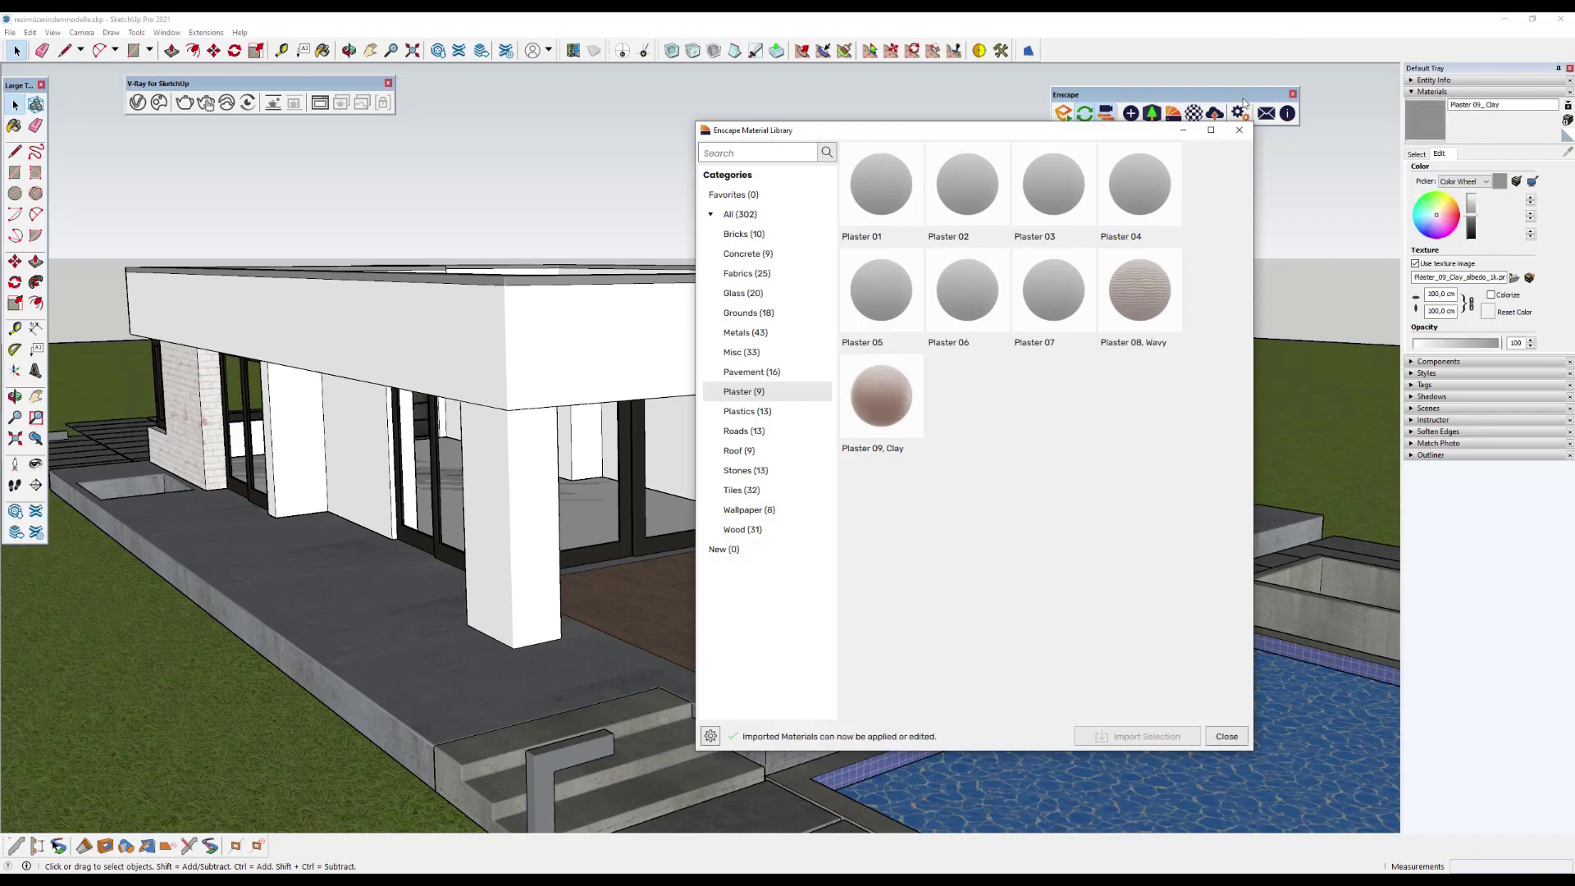
{"action": "left_click", "coordinate": [1238, 130]}
Inside the roof group, paint the roof face with Plaster 09, Clay.
{"action": "double_click", "coordinate": [616, 322]}
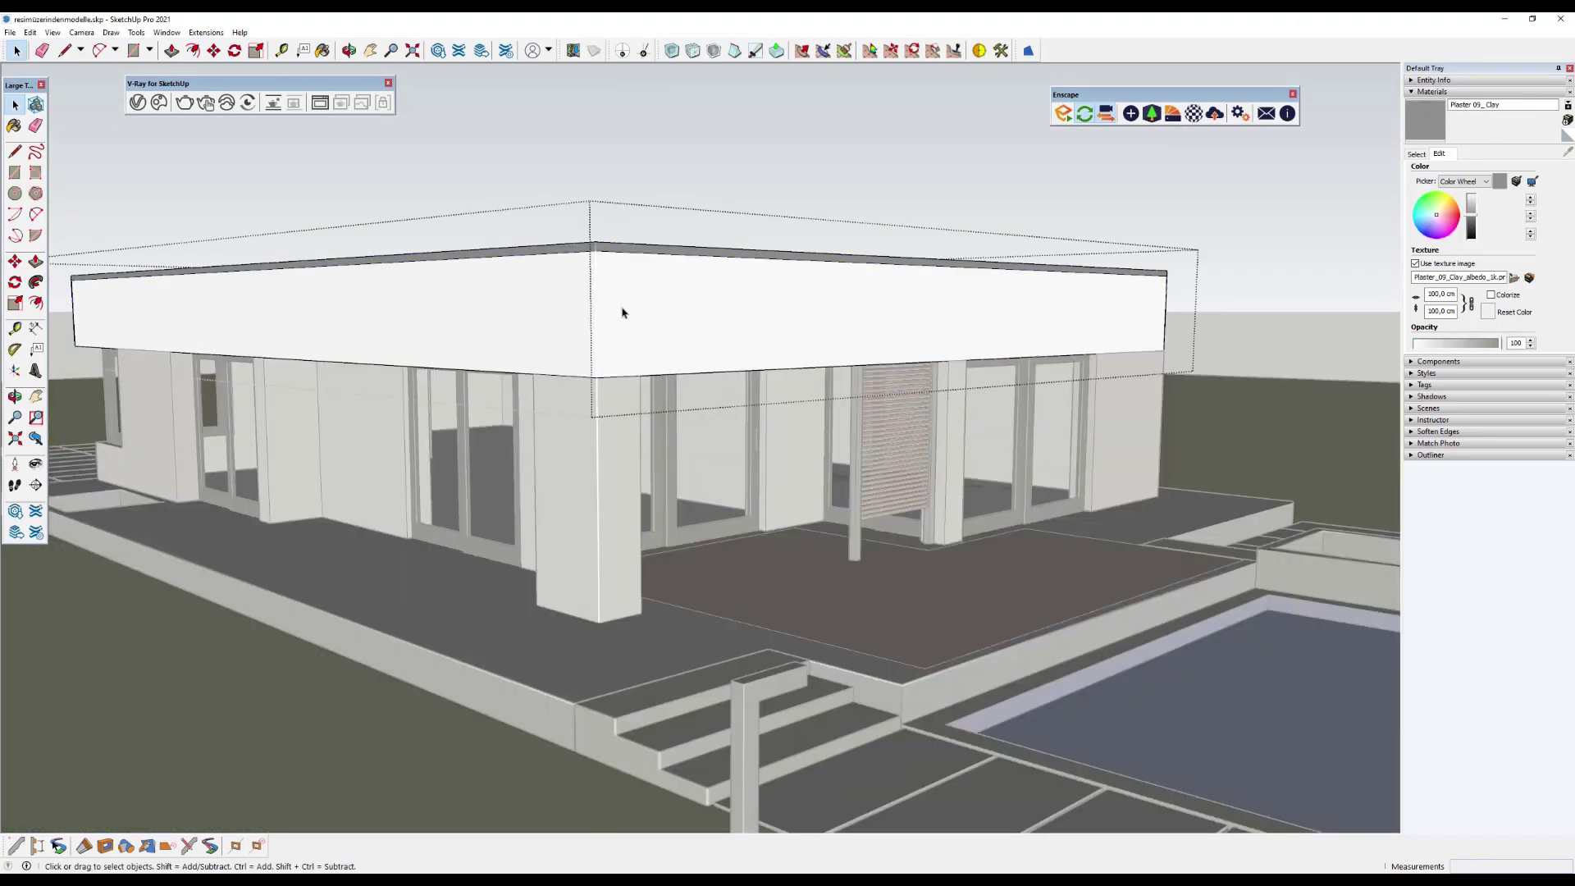
{"action": "left_click", "coordinate": [622, 313]}
{"action": "middle_click_drag", "start_coordinate": [155, 205], "coordinate": [126, 194]}
{"action": "left_click", "coordinate": [14, 126]}
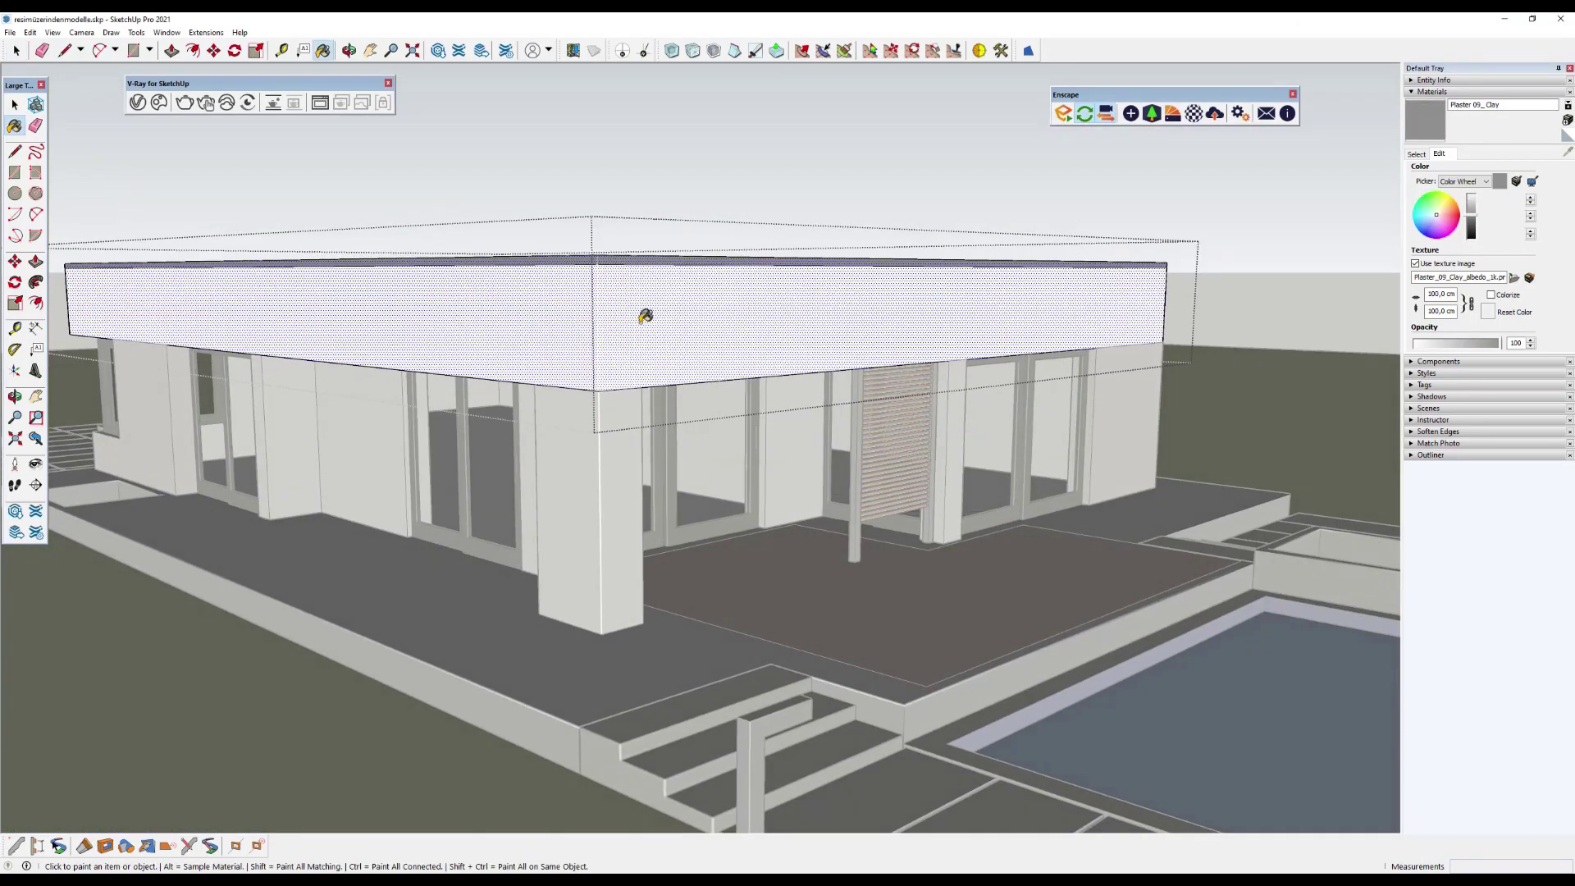
{"action": "left_click", "coordinate": [637, 306]}
{"action": "middle_click_drag", "start_coordinate": [636, 306], "coordinate": [581, 409]}
{"action": "scroll", "coordinate": [576, 421], "scroll_direction": "up", "scroll_amount": 2}
{"action": "scroll", "coordinate": [589, 413], "scroll_direction": "up", "scroll_amount": 2}
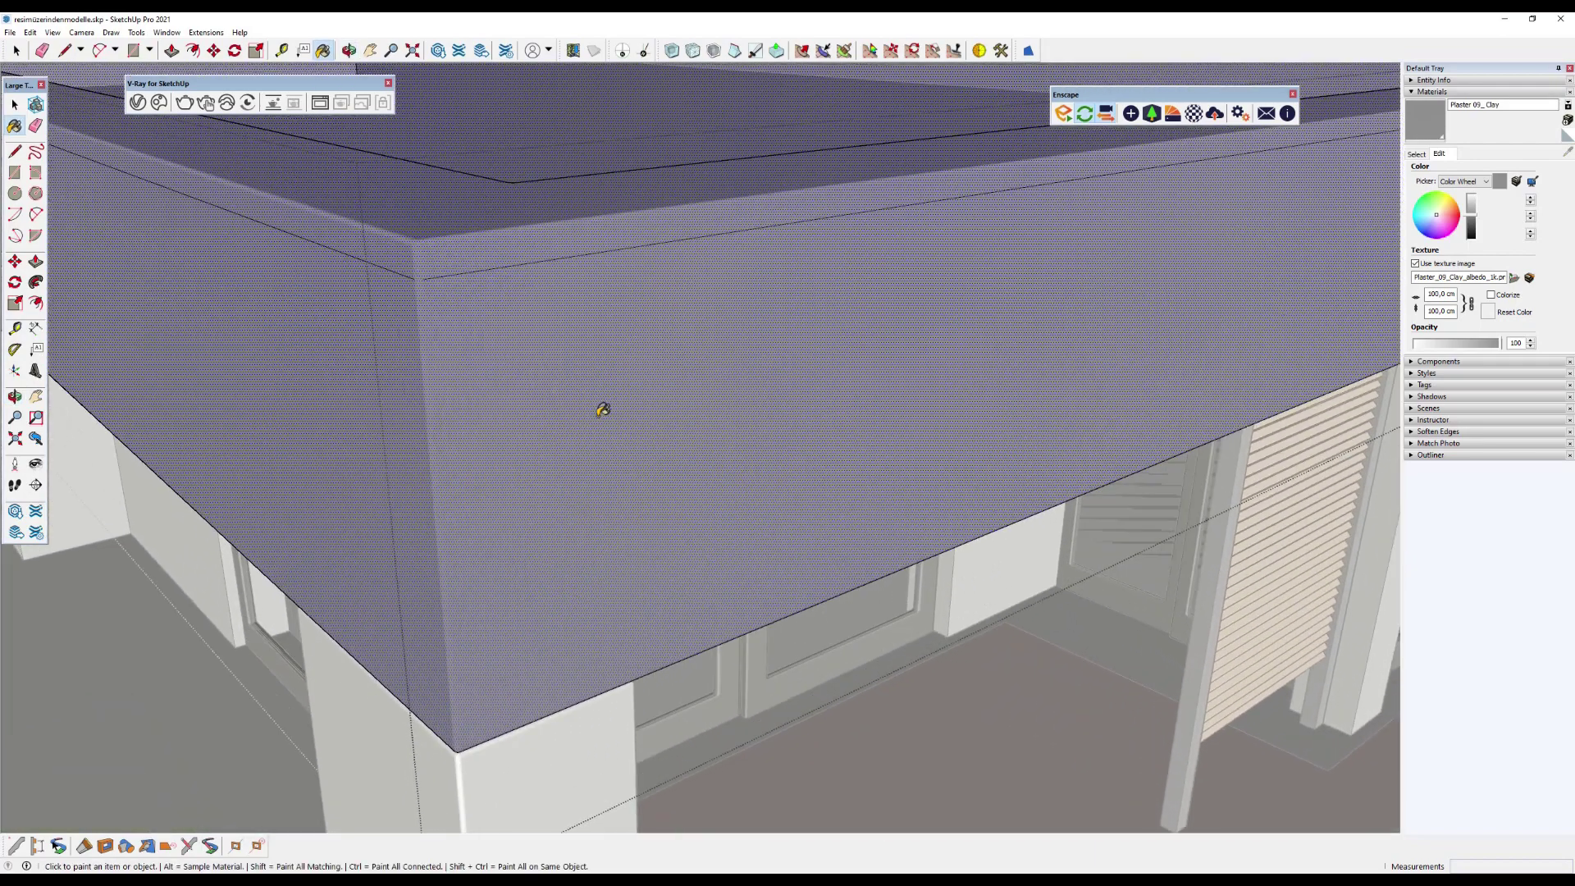
{"action": "scroll", "coordinate": [601, 404], "scroll_direction": "down", "scroll_amount": 3}
{"action": "scroll", "coordinate": [603, 394], "scroll_direction": "down", "scroll_amount": 2}
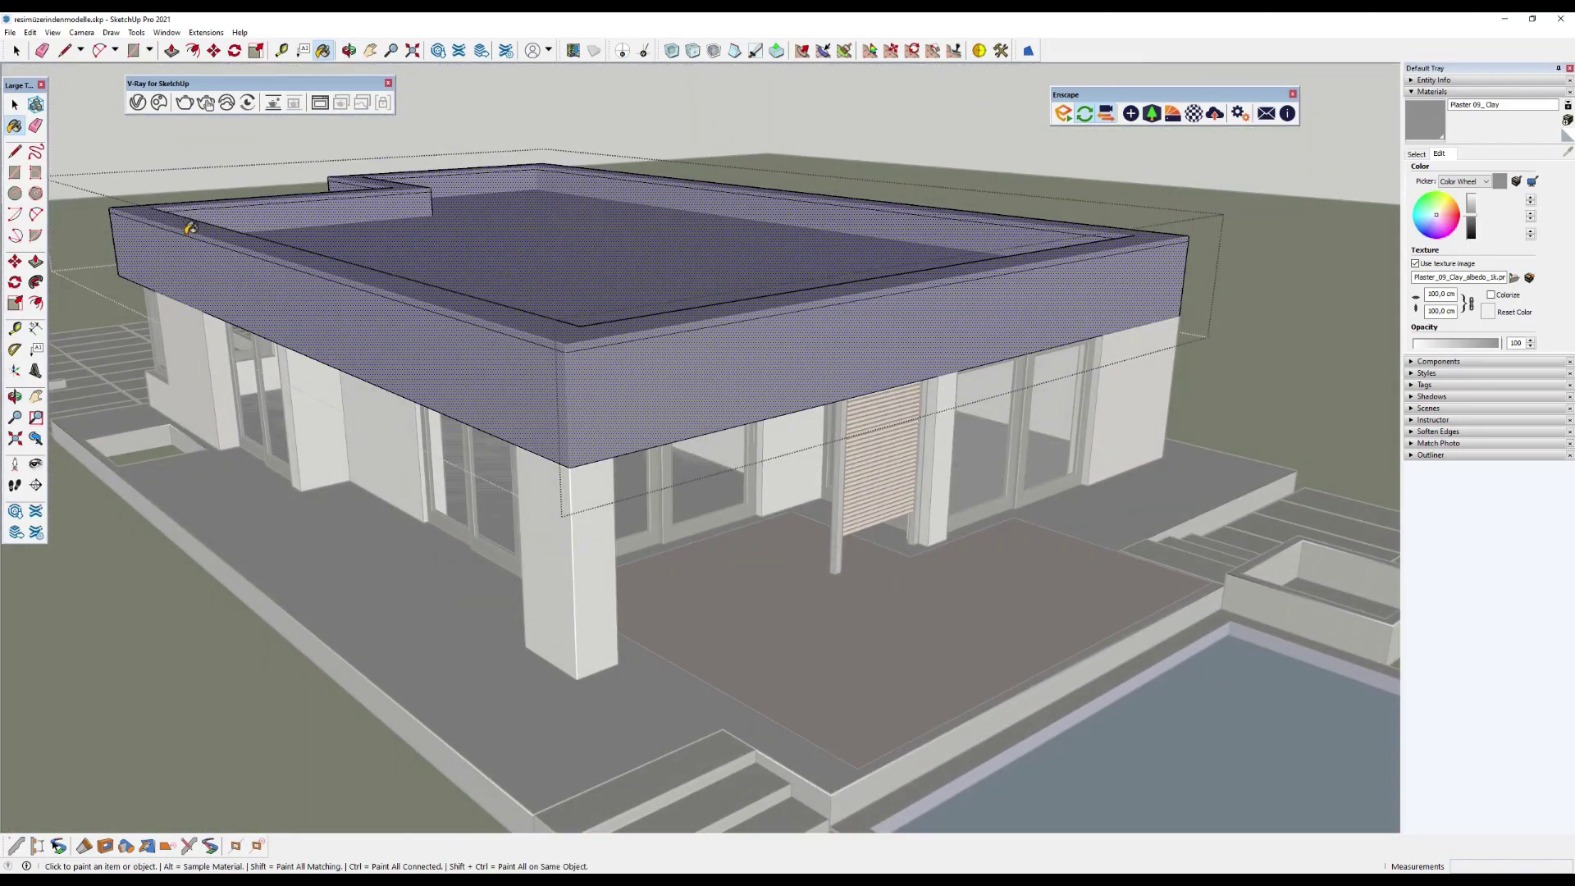
Clear the roof selection and turn on hidden geometry display.
{"action": "left_click", "coordinate": [14, 104]}
{"action": "left_click", "coordinate": [591, 106]}
{"action": "middle_click_drag", "start_coordinate": [591, 105], "coordinate": [562, 309]}
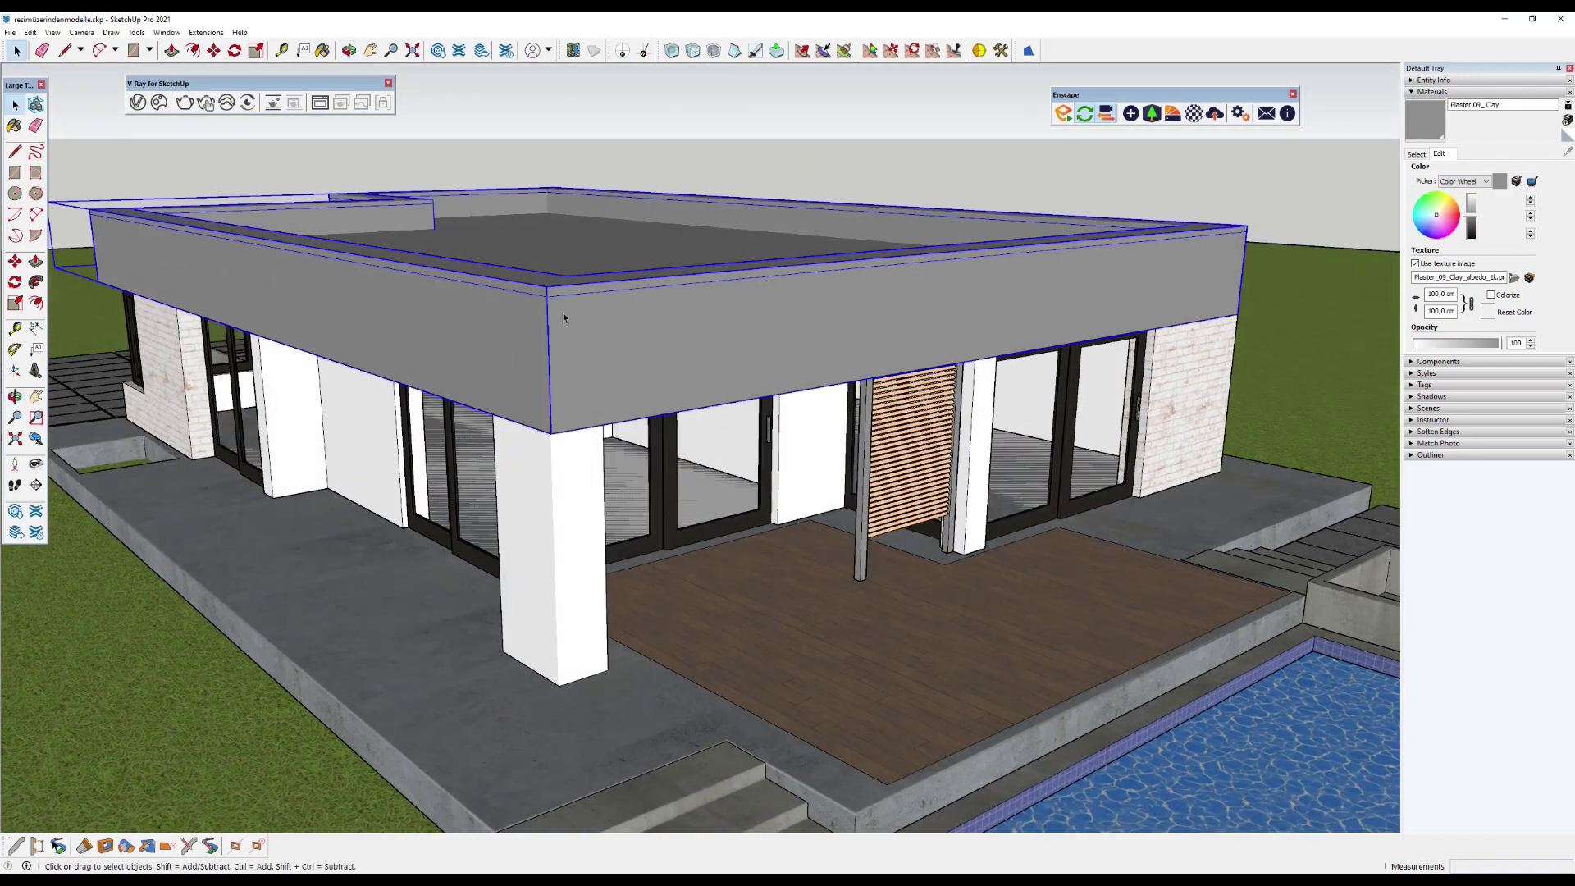
{"action": "left_click", "coordinate": [53, 33]}
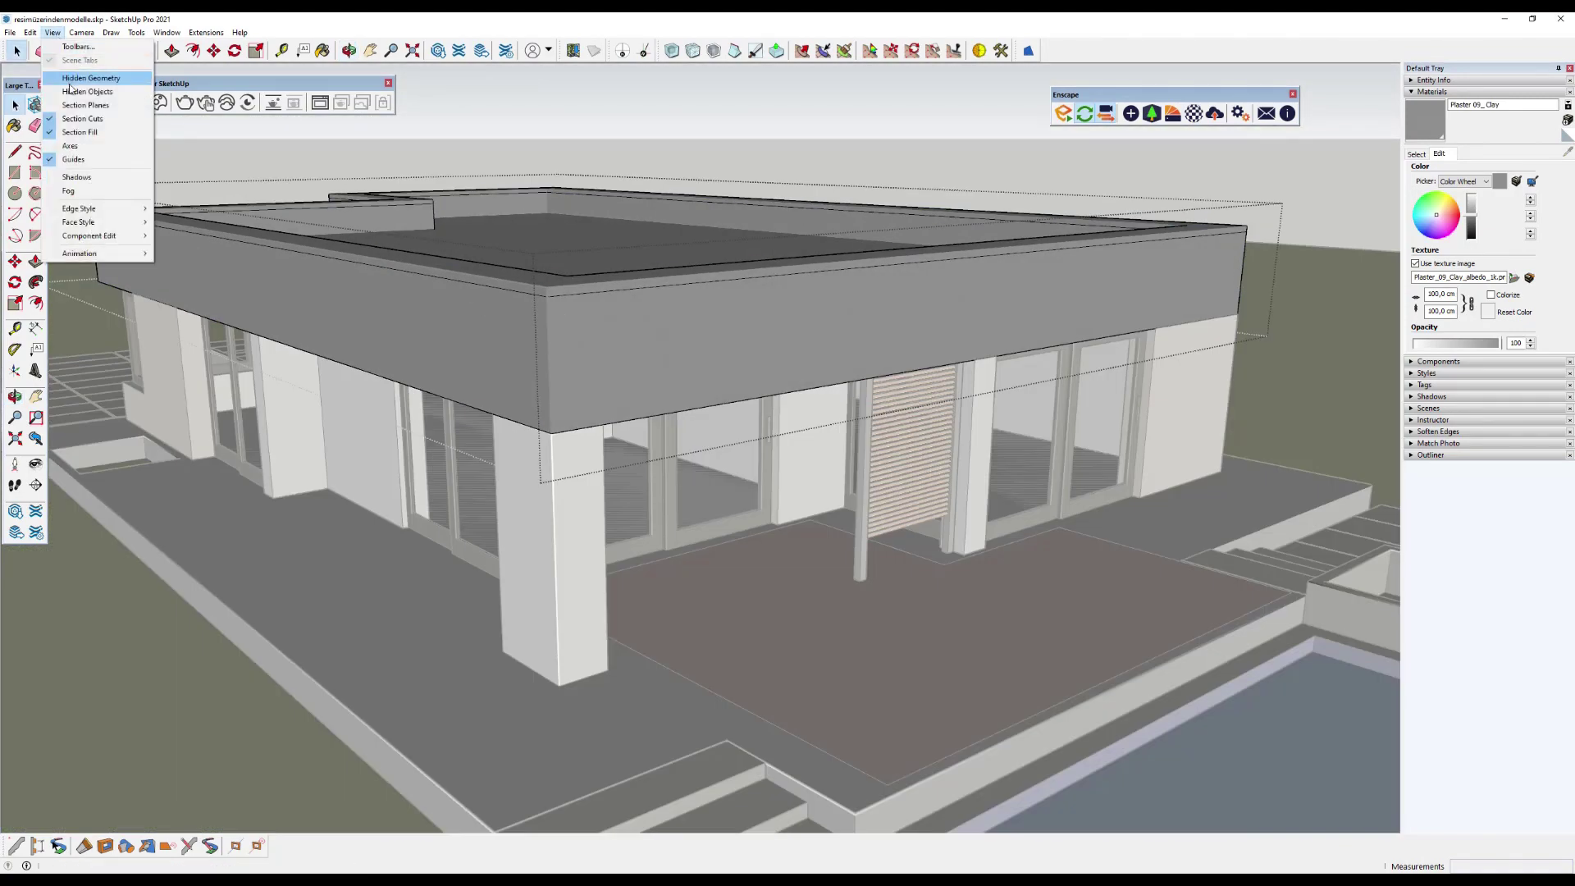
{"action": "left_click", "coordinate": [73, 83]}
Paint the front and left roof fascia faces with the clay plaster.
{"action": "middle_click_drag", "start_coordinate": [580, 336], "coordinate": [573, 302]}
{"action": "left_click", "coordinate": [573, 302]}
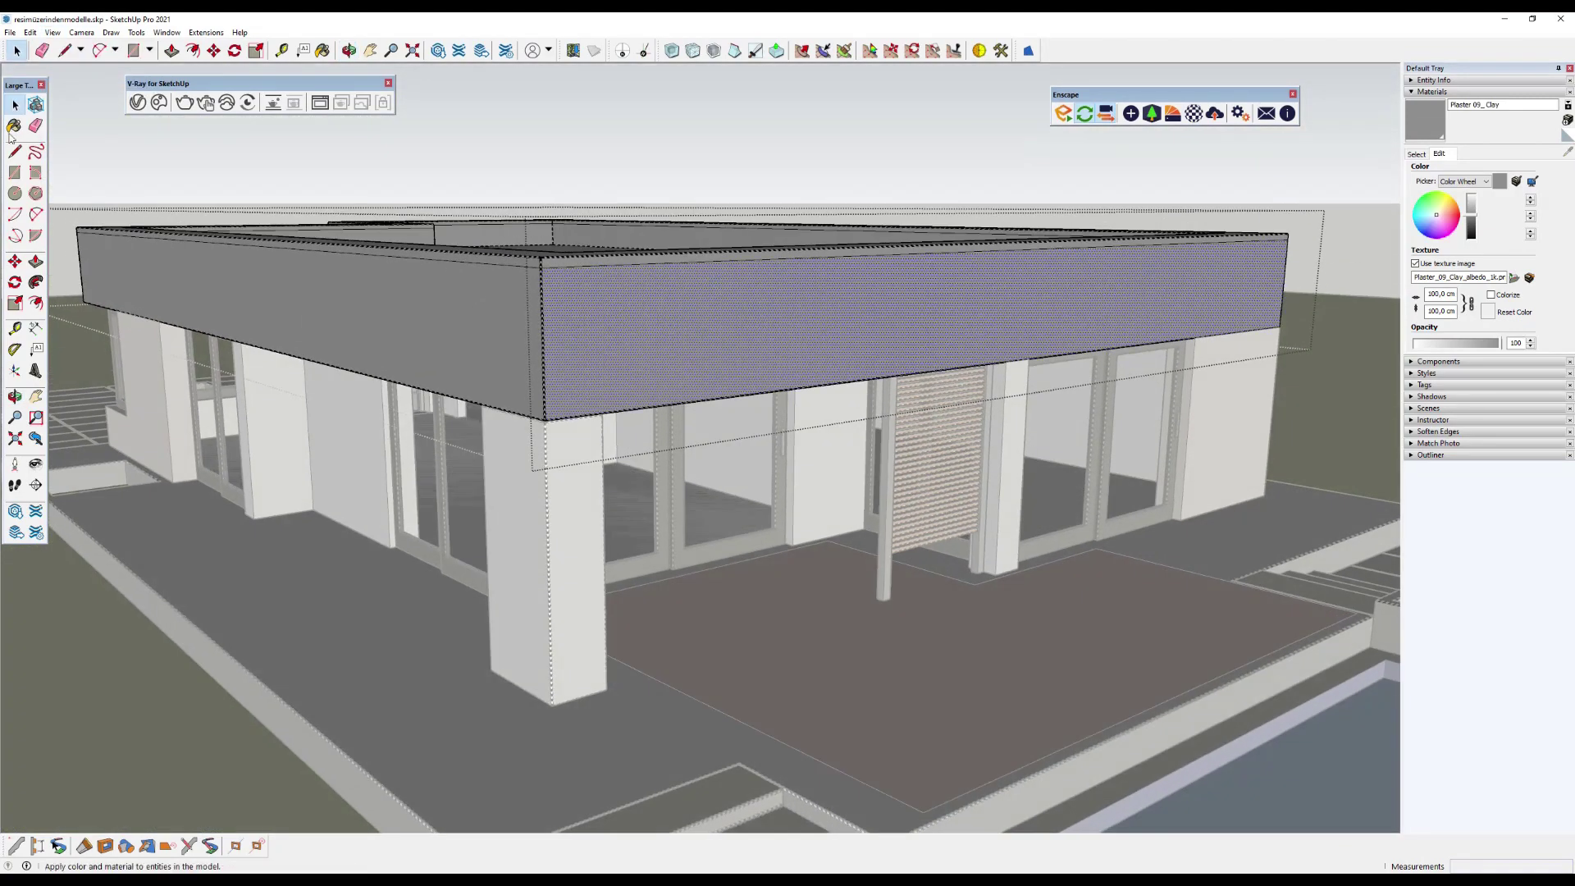
{"action": "left_click", "coordinate": [14, 125]}
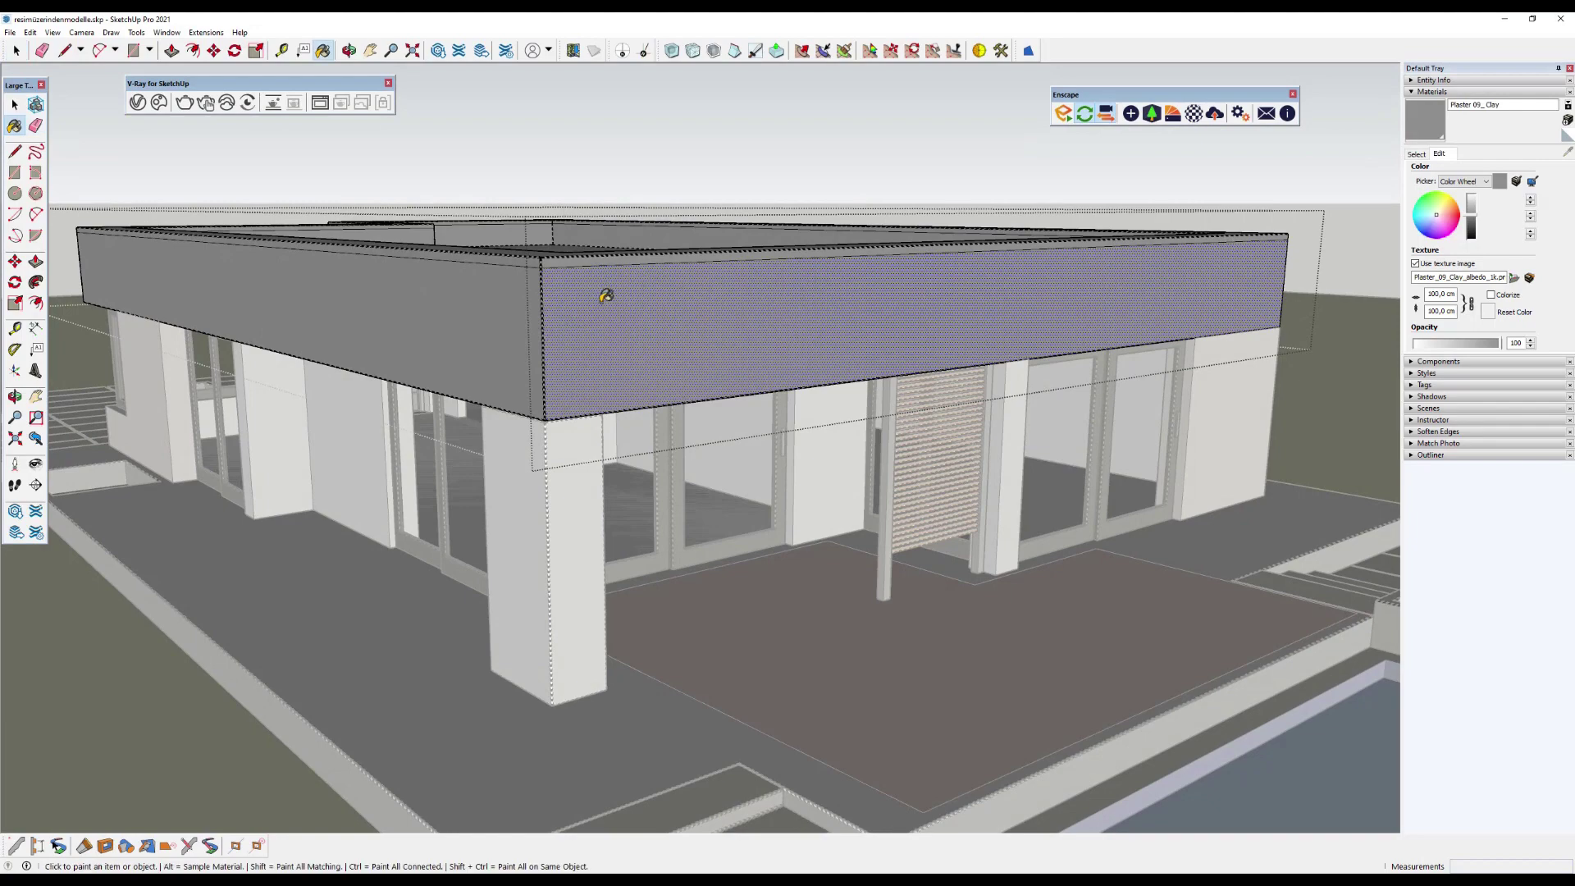
{"action": "left_click", "coordinate": [605, 299]}
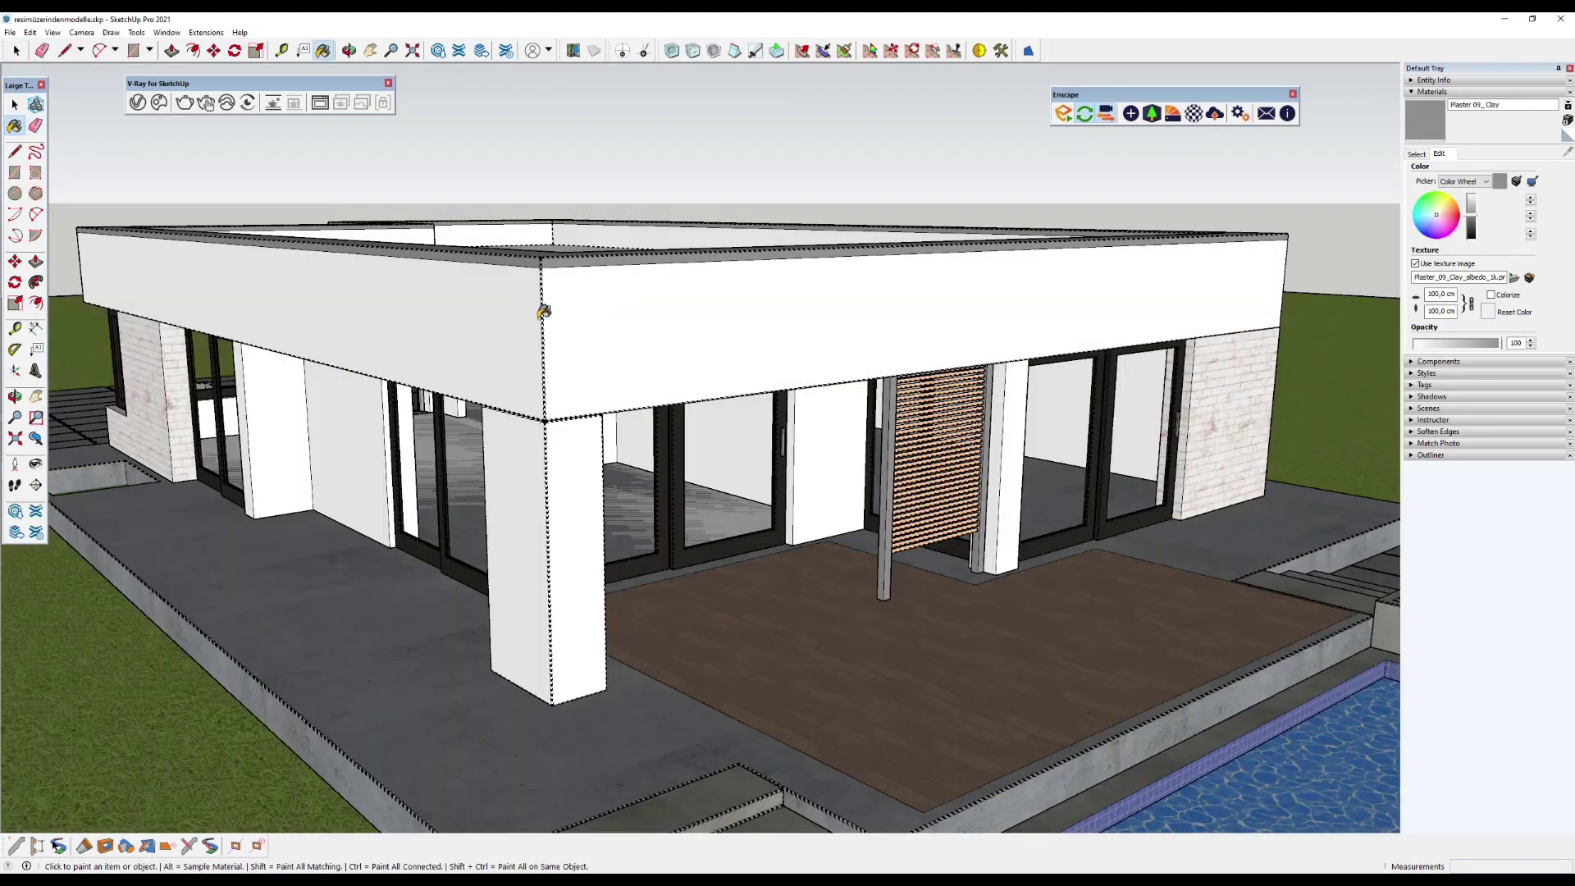
{"action": "left_click", "coordinate": [14, 104]}
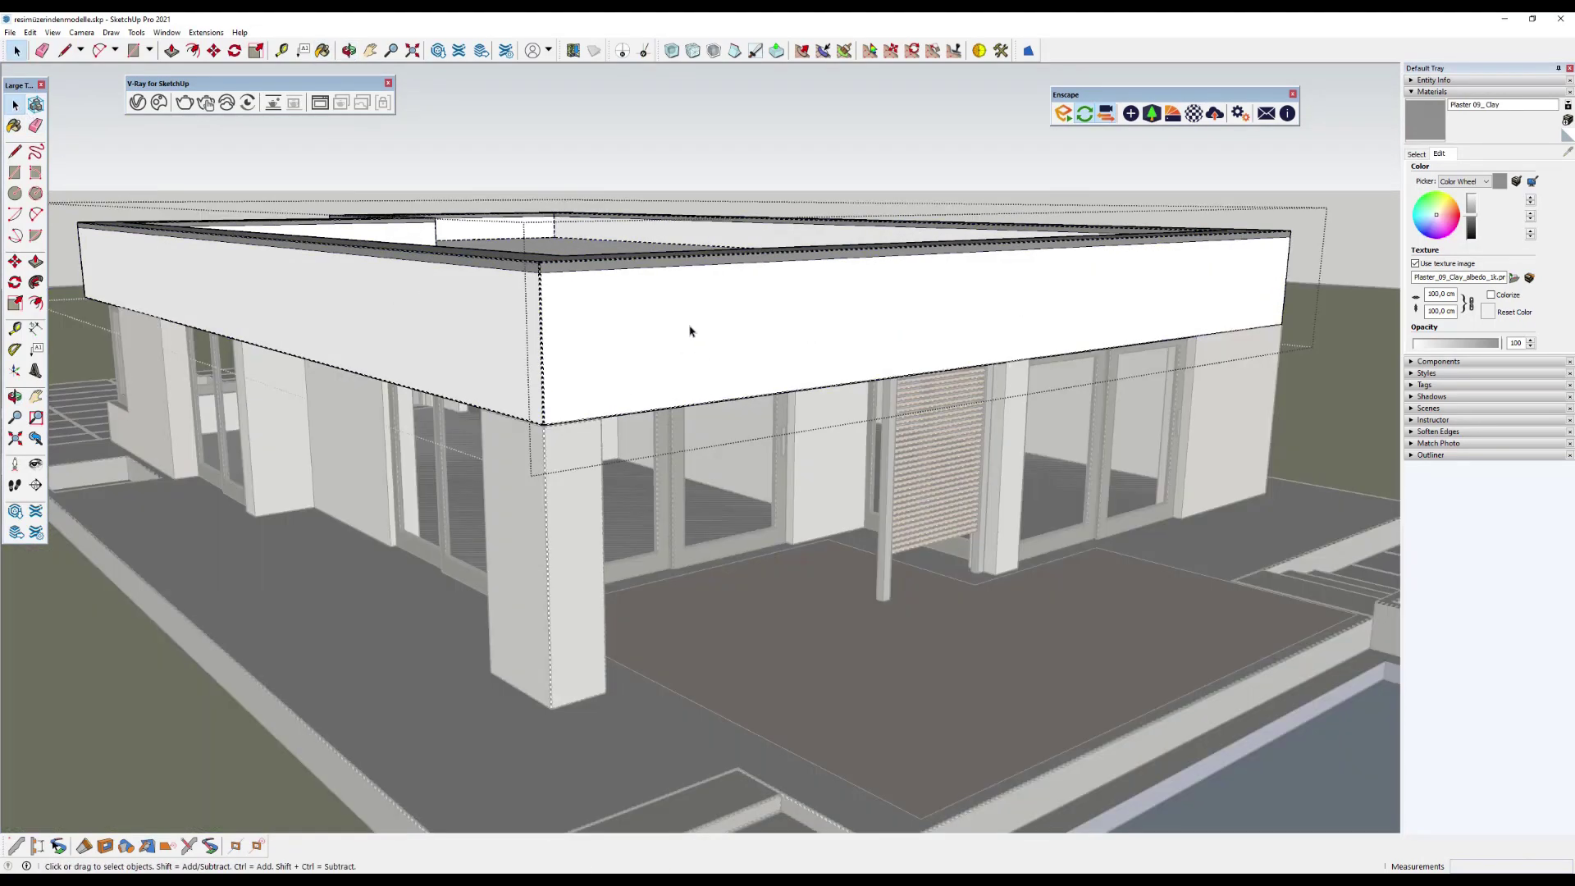
{"action": "left_click", "coordinate": [558, 300]}
{"action": "left_click", "coordinate": [14, 125]}
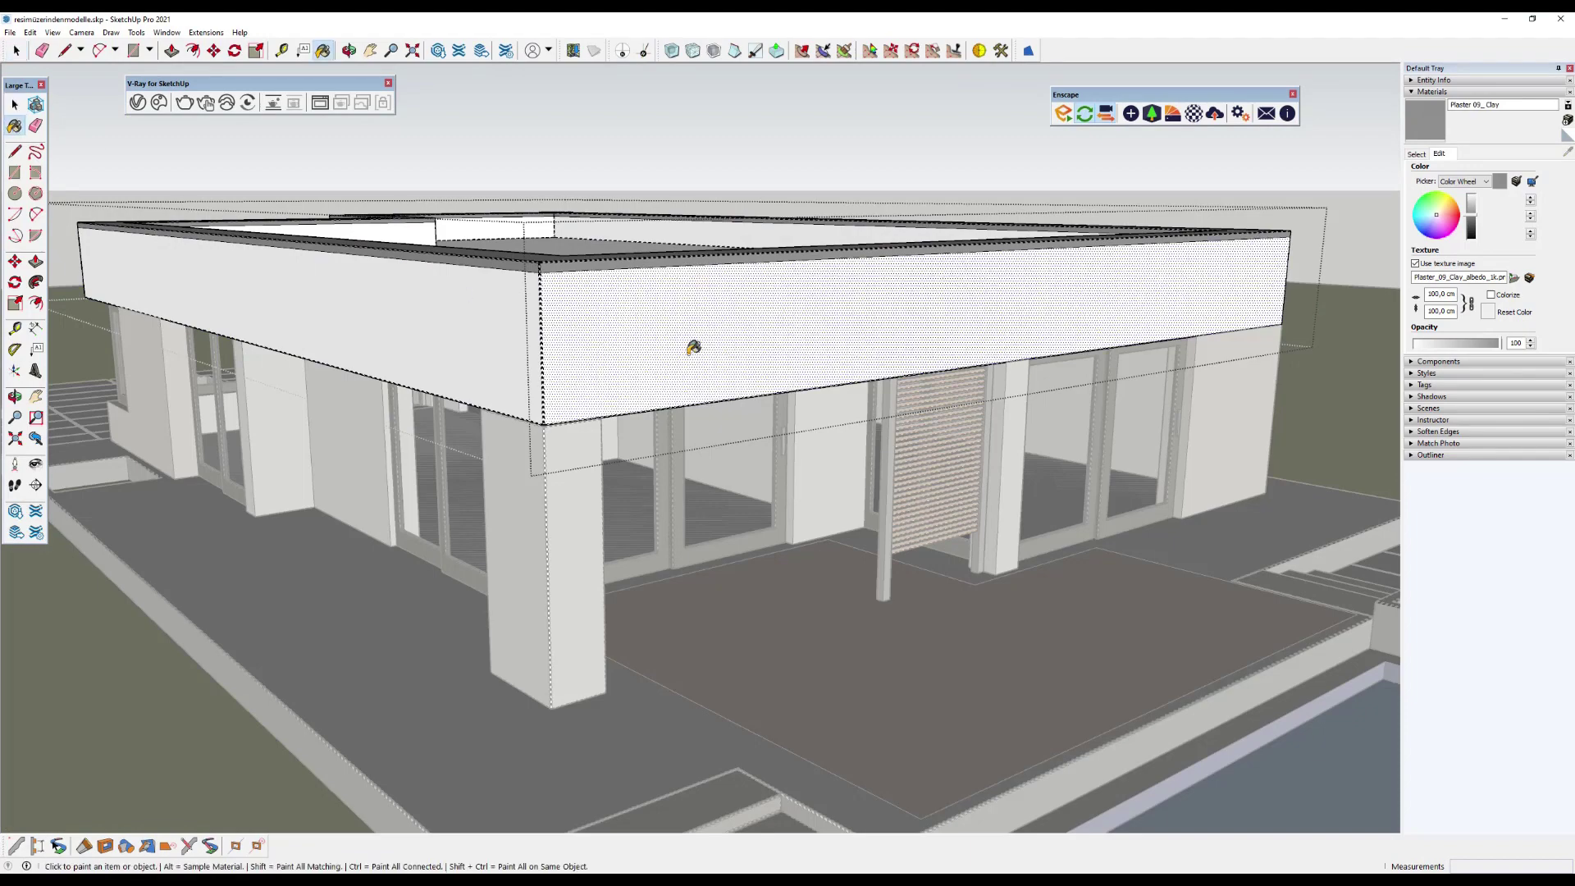
{"action": "left_click", "coordinate": [722, 307]}
{"action": "left_click", "coordinate": [425, 323]}
Paint the white strip at the fascia's left corner with the clay plaster.
{"action": "mouse_move", "coordinate": [424, 323]}
{"action": "middle_mouse_down"}
{"action": "mouse_move", "coordinate": [685, 344]}
{"action": "mouse_move", "coordinate": [611, 348]}
{"action": "mouse_move", "coordinate": [1040, 351]}
{"action": "mouse_move", "coordinate": [980, 268]}
{"action": "mouse_move", "coordinate": [987, 201]}
{"action": "middle_mouse_up"}
{"action": "scroll", "coordinate": [1040, 352], "scroll_direction": "up", "scroll_amount": 3}
{"action": "scroll", "coordinate": [991, 341], "scroll_direction": "up", "scroll_amount": 3}
{"action": "scroll", "coordinate": [973, 322], "scroll_direction": "up", "scroll_amount": 3}
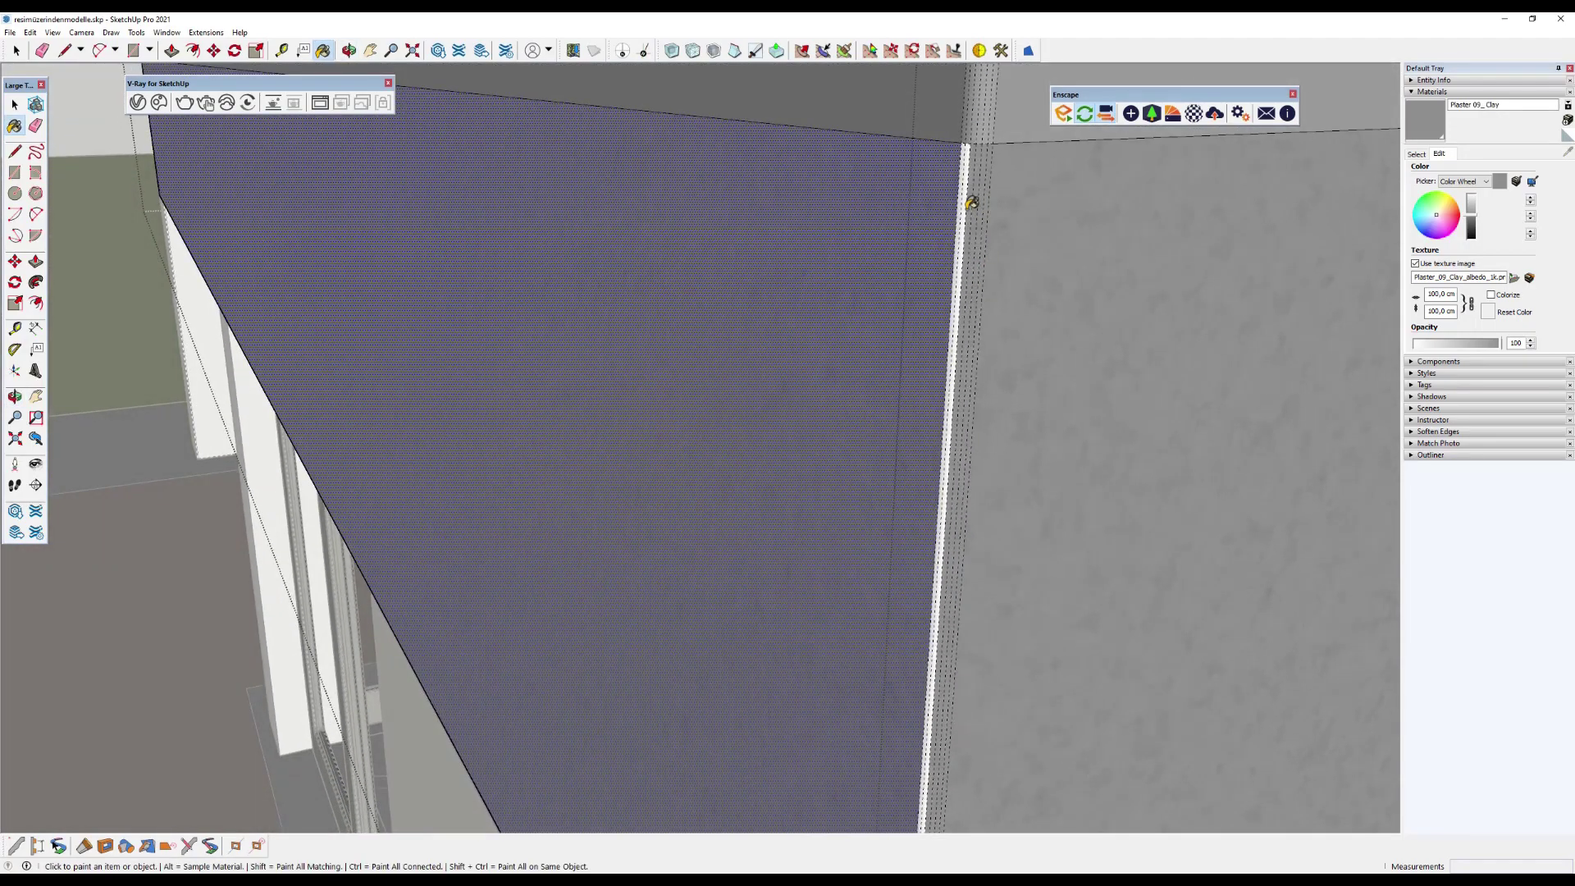
{"action": "scroll", "coordinate": [966, 210], "scroll_direction": "down", "scroll_amount": 2}
{"action": "scroll", "coordinate": [963, 235], "scroll_direction": "down", "scroll_amount": 3}
{"action": "scroll", "coordinate": [892, 253], "scroll_direction": "down", "scroll_amount": 3}
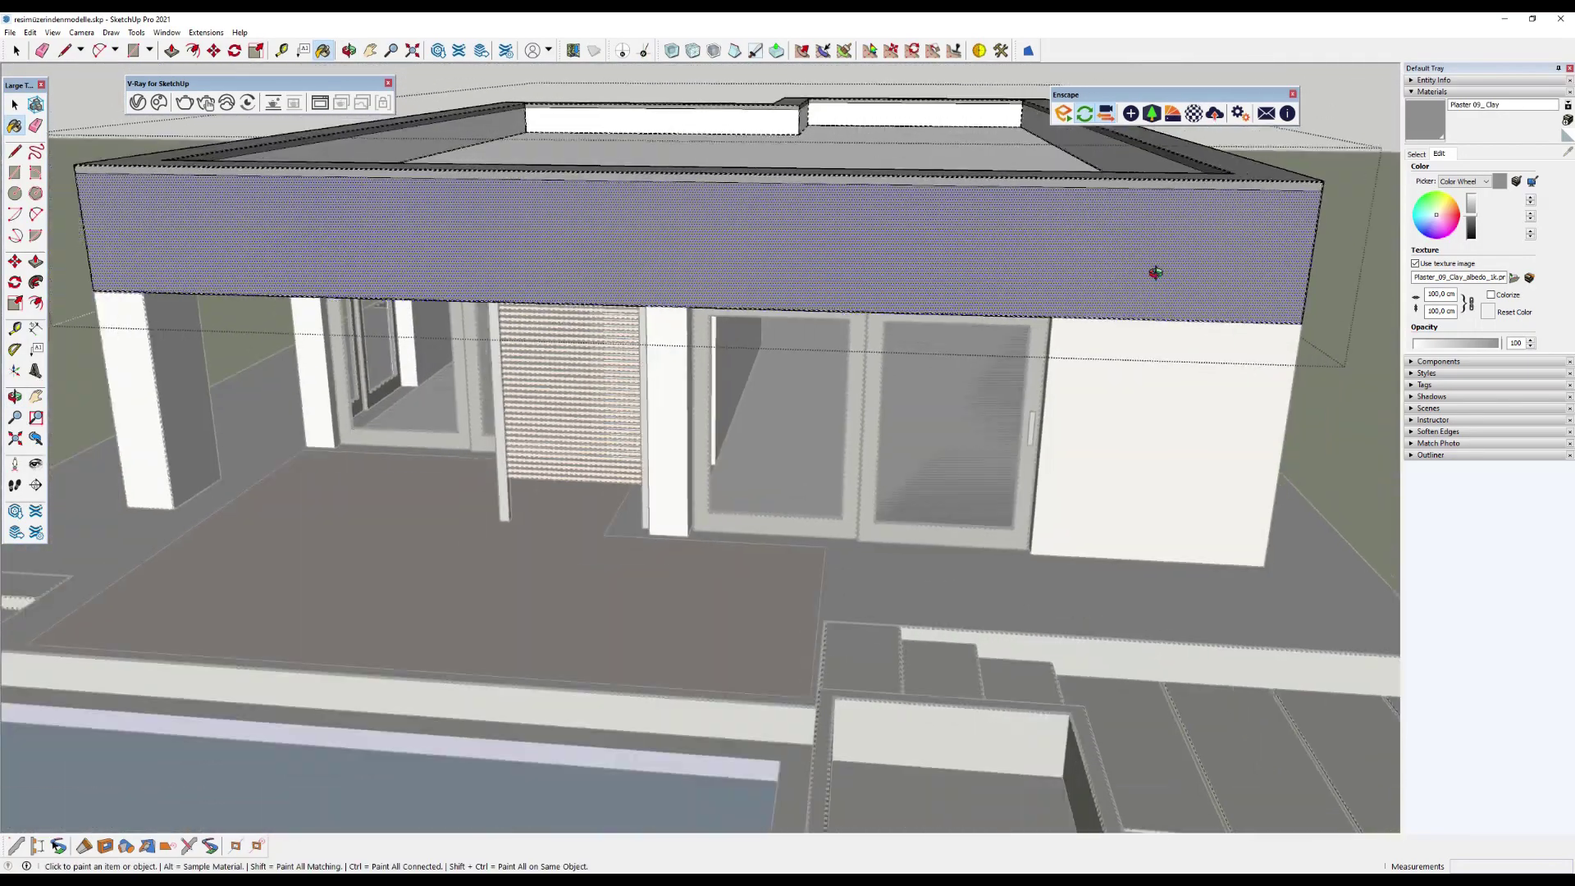
{"action": "middle_click_drag", "start_coordinate": [1155, 272], "coordinate": [352, 303]}
{"action": "scroll", "coordinate": [348, 306], "scroll_direction": "up", "scroll_amount": 3}
{"action": "scroll", "coordinate": [344, 307], "scroll_direction": "up", "scroll_amount": 3}
{"action": "scroll", "coordinate": [342, 308], "scroll_direction": "up", "scroll_amount": 2}
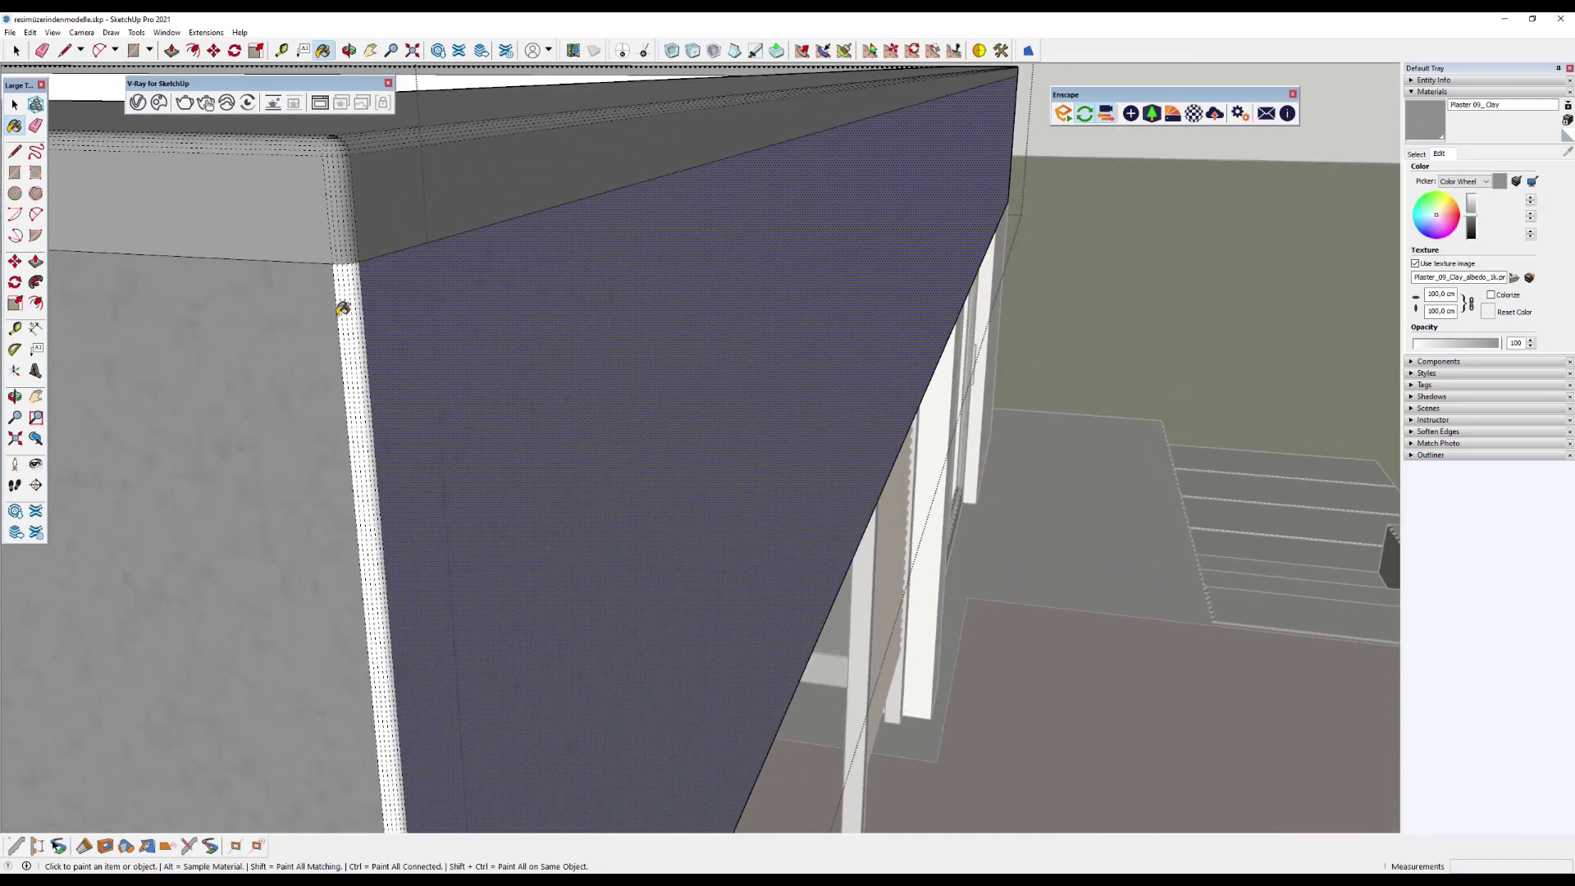
{"action": "left_click", "coordinate": [343, 308]}
{"action": "scroll", "coordinate": [348, 312], "scroll_direction": "up", "scroll_amount": 2}
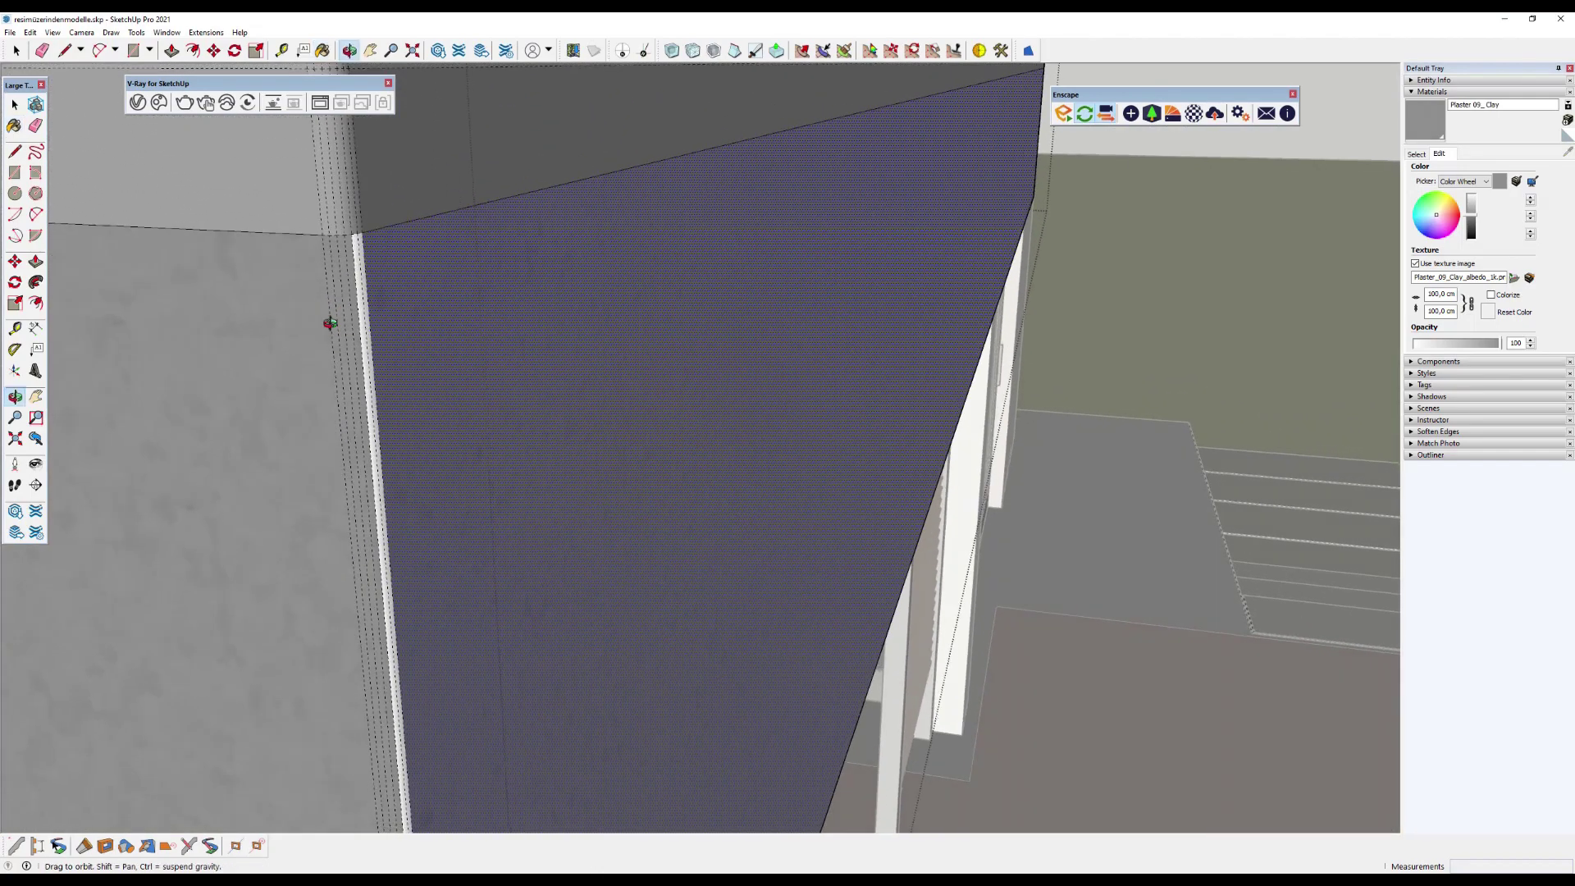
{"action": "scroll", "coordinate": [330, 323], "scroll_direction": "up", "scroll_amount": 2}
{"action": "left_click", "coordinate": [377, 287]}
Paint the remaining white front and left fascia faces with Plaster 09, Clay.
{"action": "scroll", "coordinate": [533, 258], "scroll_direction": "down", "scroll_amount": 5}
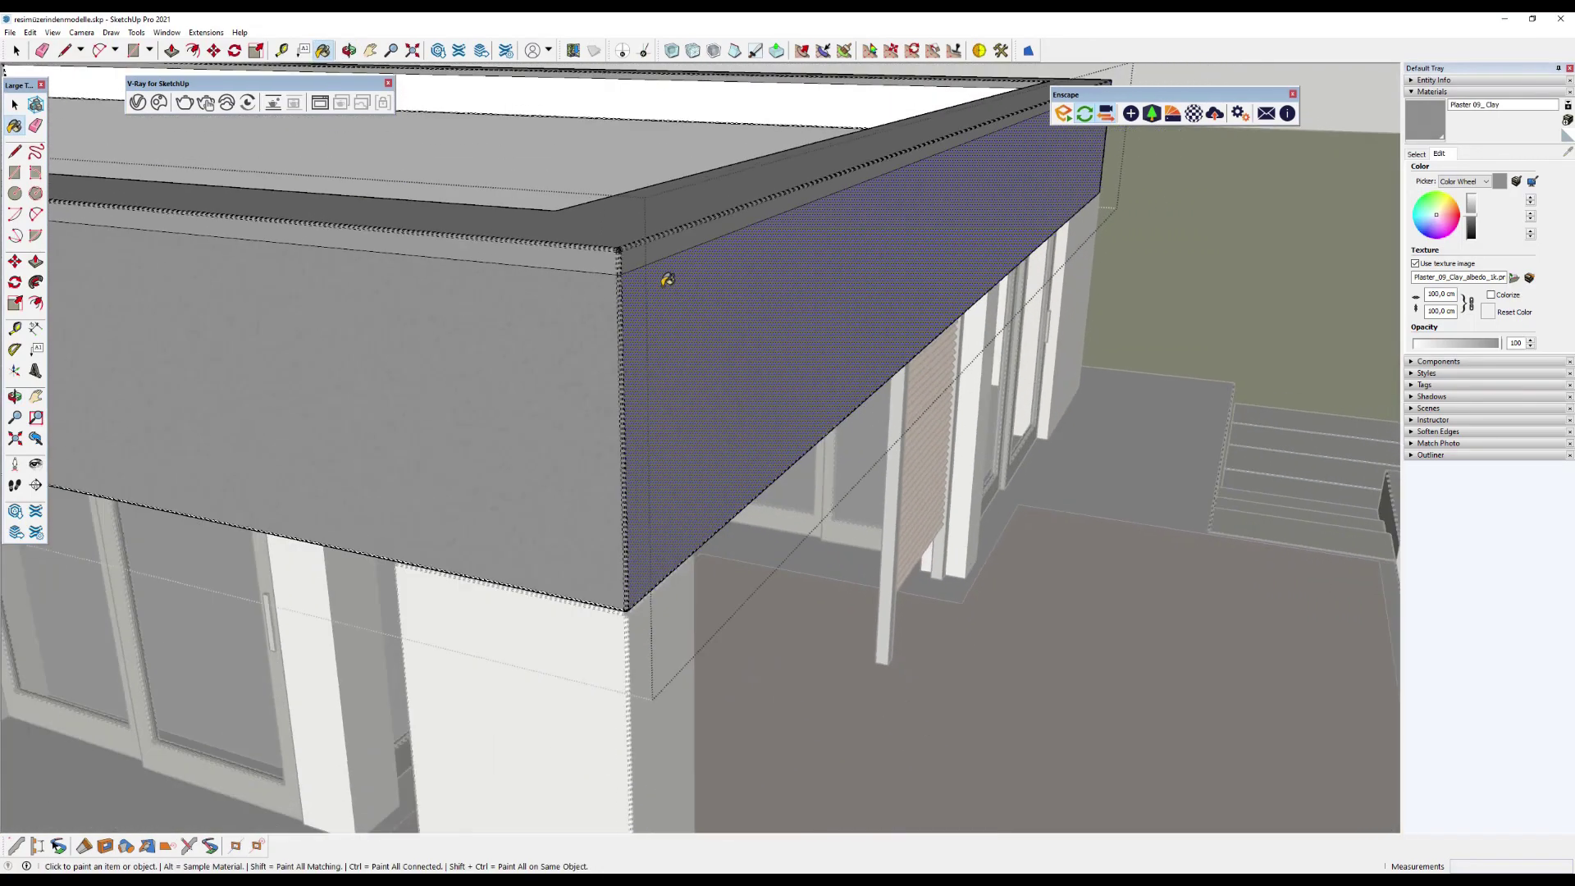
{"action": "left_click", "coordinate": [657, 274]}
{"action": "middle_click_drag", "start_coordinate": [658, 274], "coordinate": [967, 295]}
{"action": "scroll", "coordinate": [921, 327], "scroll_direction": "down", "scroll_amount": 3}
{"action": "scroll", "coordinate": [777, 356], "scroll_direction": "up", "scroll_amount": 3}
{"action": "scroll", "coordinate": [777, 355], "scroll_direction": "down", "scroll_amount": 3}
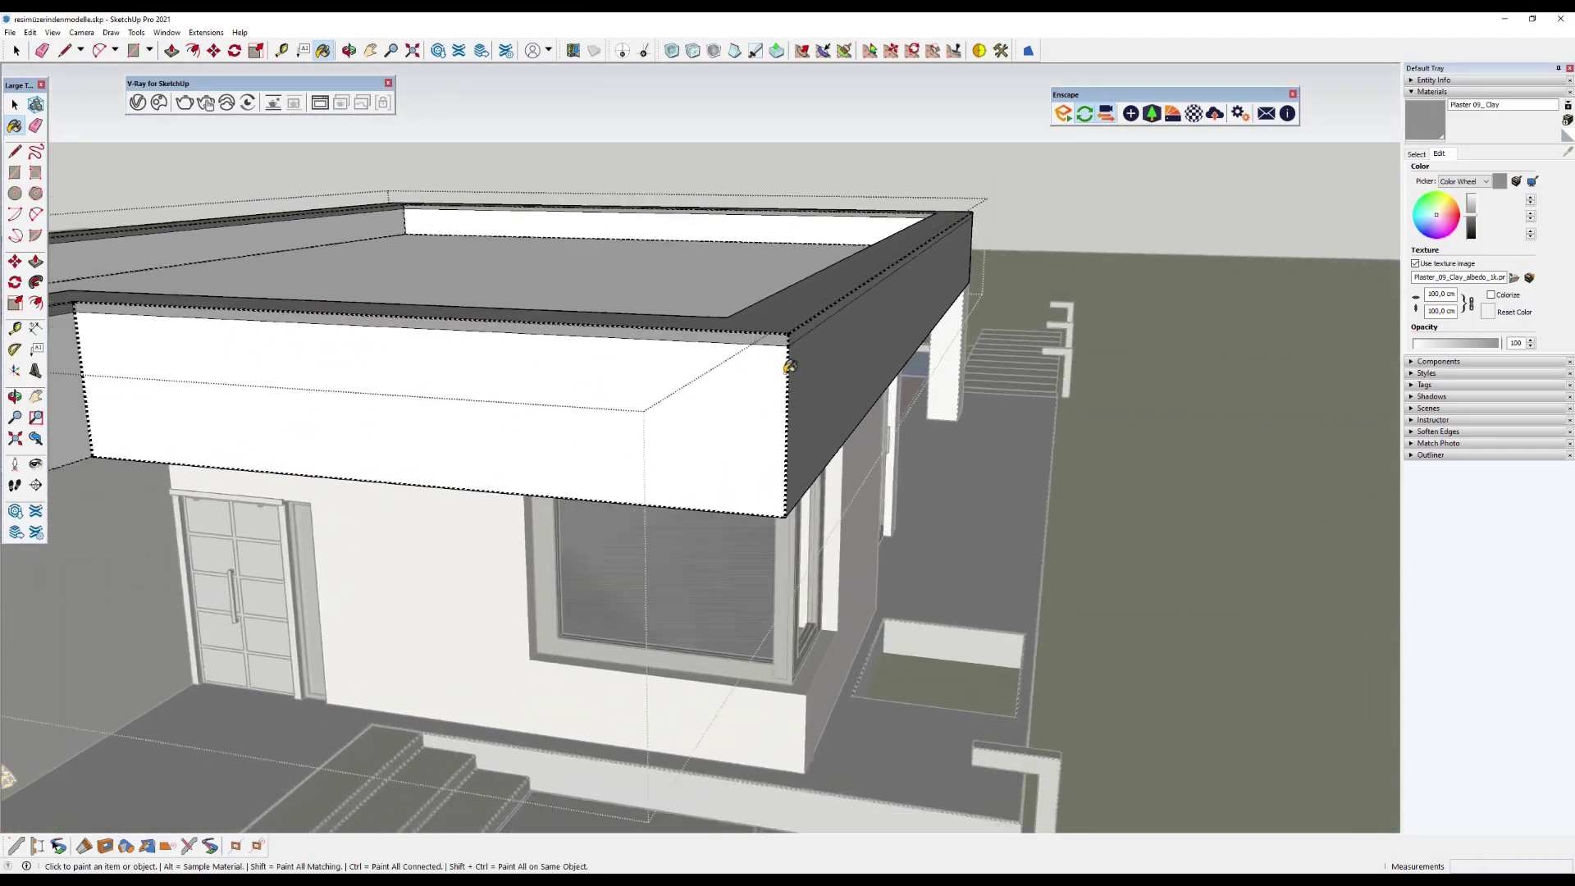
{"action": "left_click", "coordinate": [779, 387]}
{"action": "scroll", "coordinate": [682, 366], "scroll_direction": "up", "scroll_amount": 3}
{"action": "scroll", "coordinate": [376, 413], "scroll_direction": "down", "scroll_amount": 1}
{"action": "left_click", "coordinate": [361, 414]}
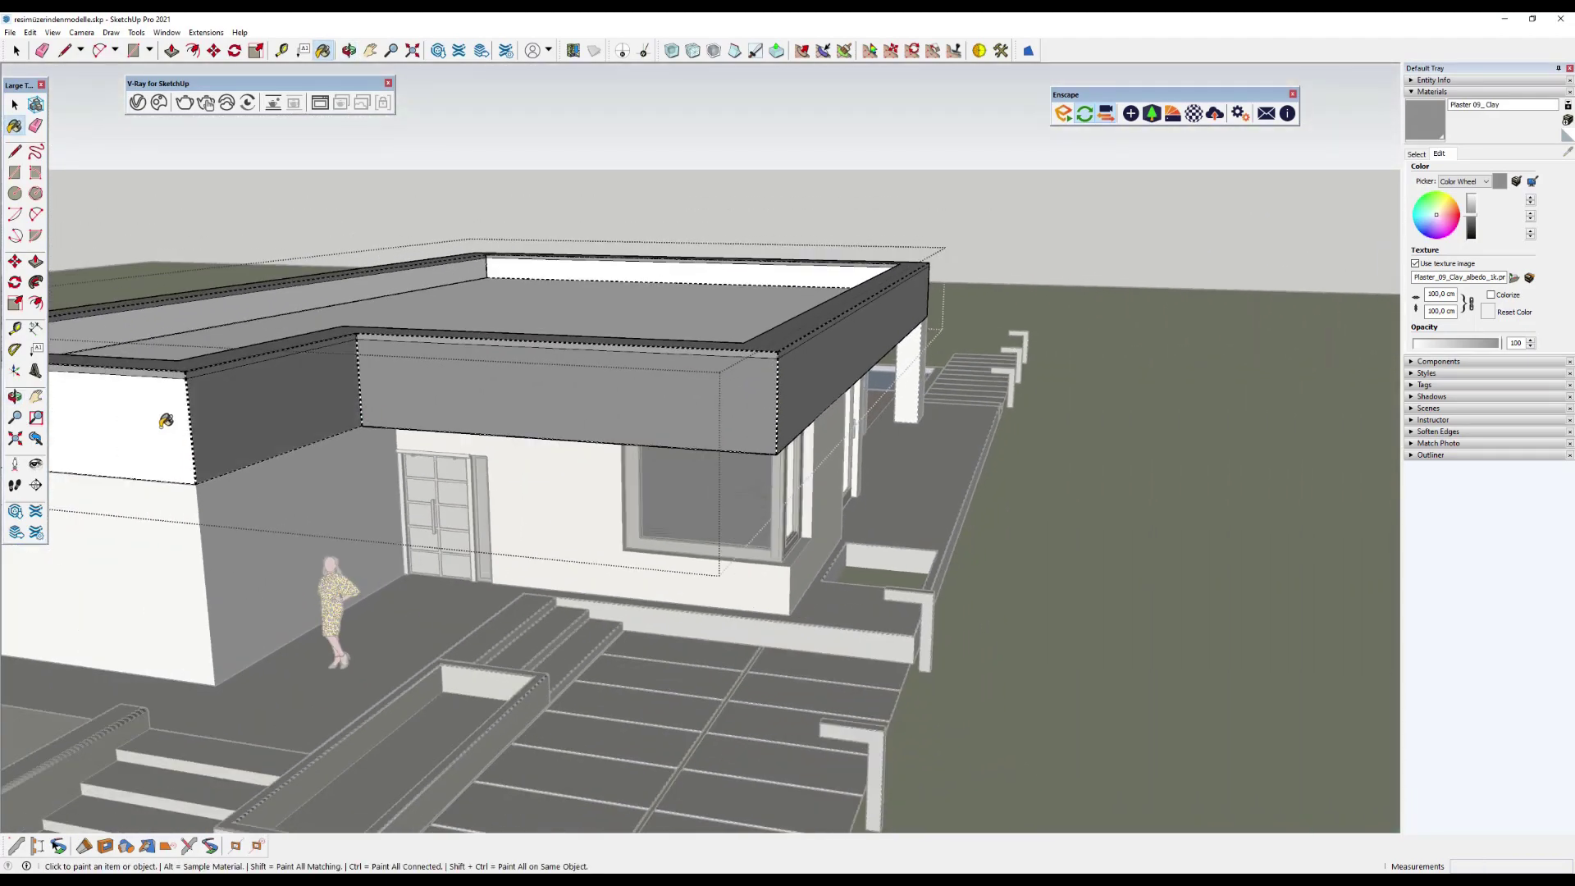
{"action": "left_click", "coordinate": [123, 427]}
Paint the three white corner strips of the fascia grey.
{"action": "scroll", "coordinate": [546, 465], "scroll_direction": "up", "scroll_amount": 3}
{"action": "scroll", "coordinate": [546, 466], "scroll_direction": "up", "scroll_amount": 2}
{"action": "scroll", "coordinate": [546, 465], "scroll_direction": "up", "scroll_amount": 2}
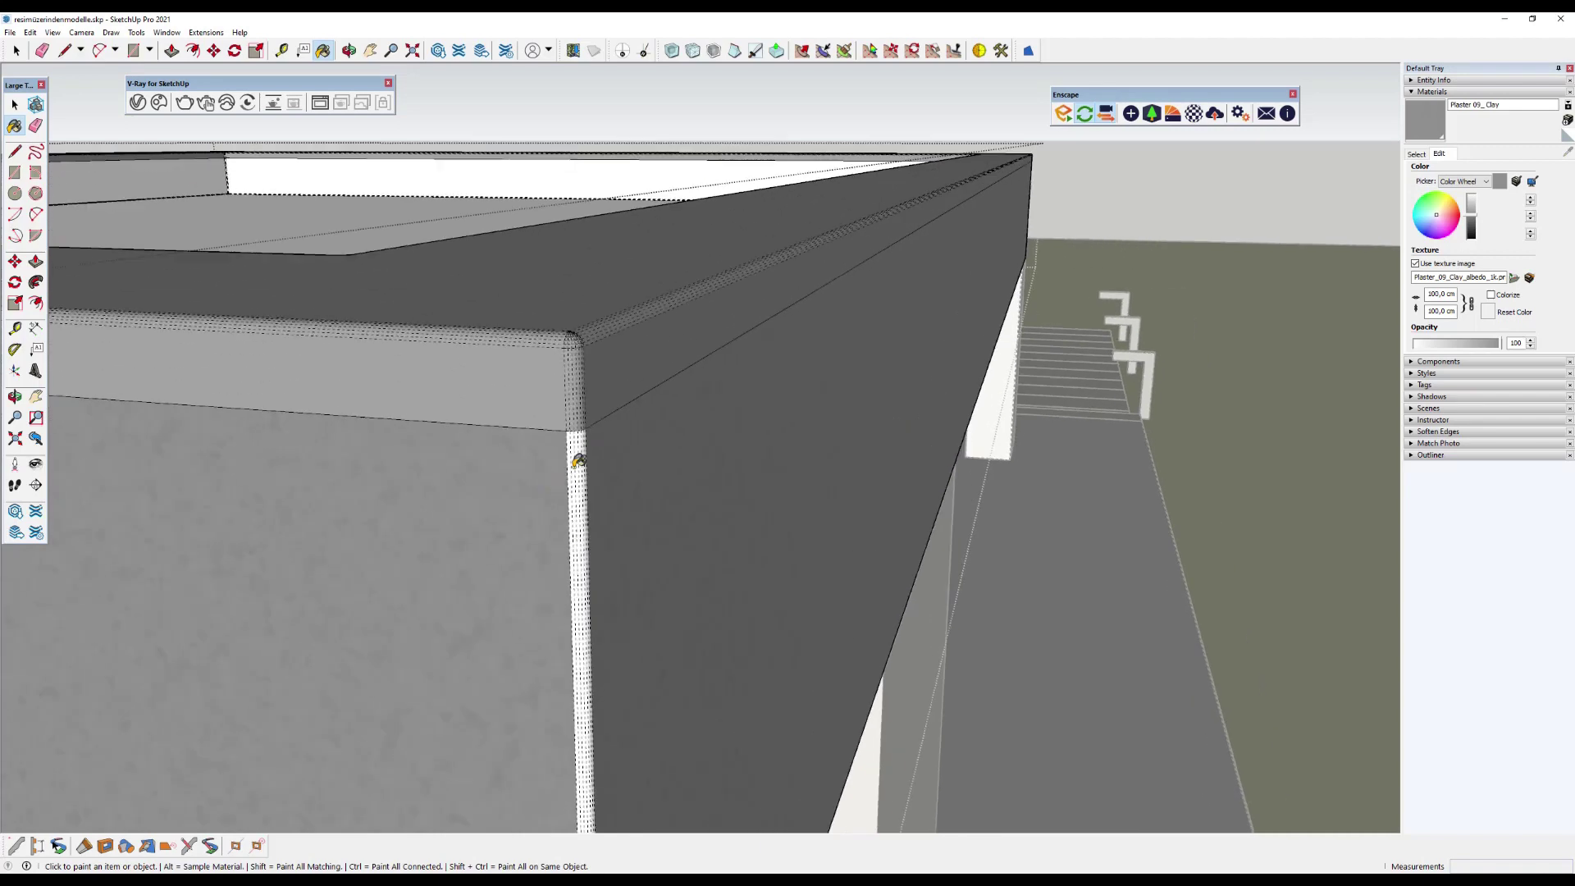
{"action": "left_click", "coordinate": [581, 455]}
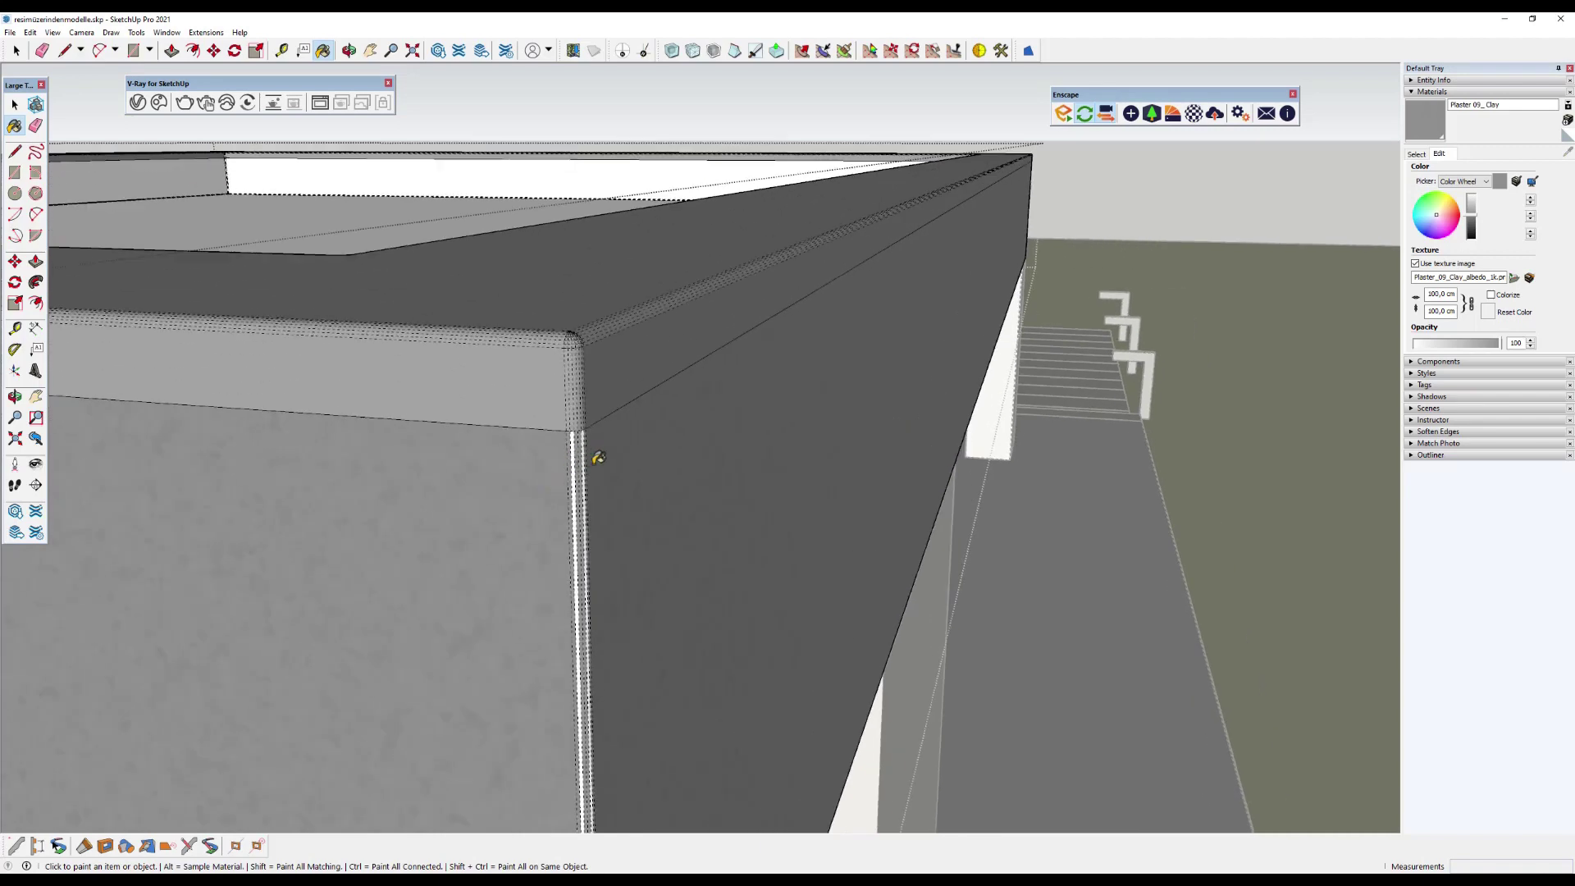
{"action": "scroll", "coordinate": [598, 457], "scroll_direction": "up", "scroll_amount": 2}
{"action": "scroll", "coordinate": [661, 388], "scroll_direction": "up", "scroll_amount": 1}
{"action": "left_click", "coordinate": [615, 400]}
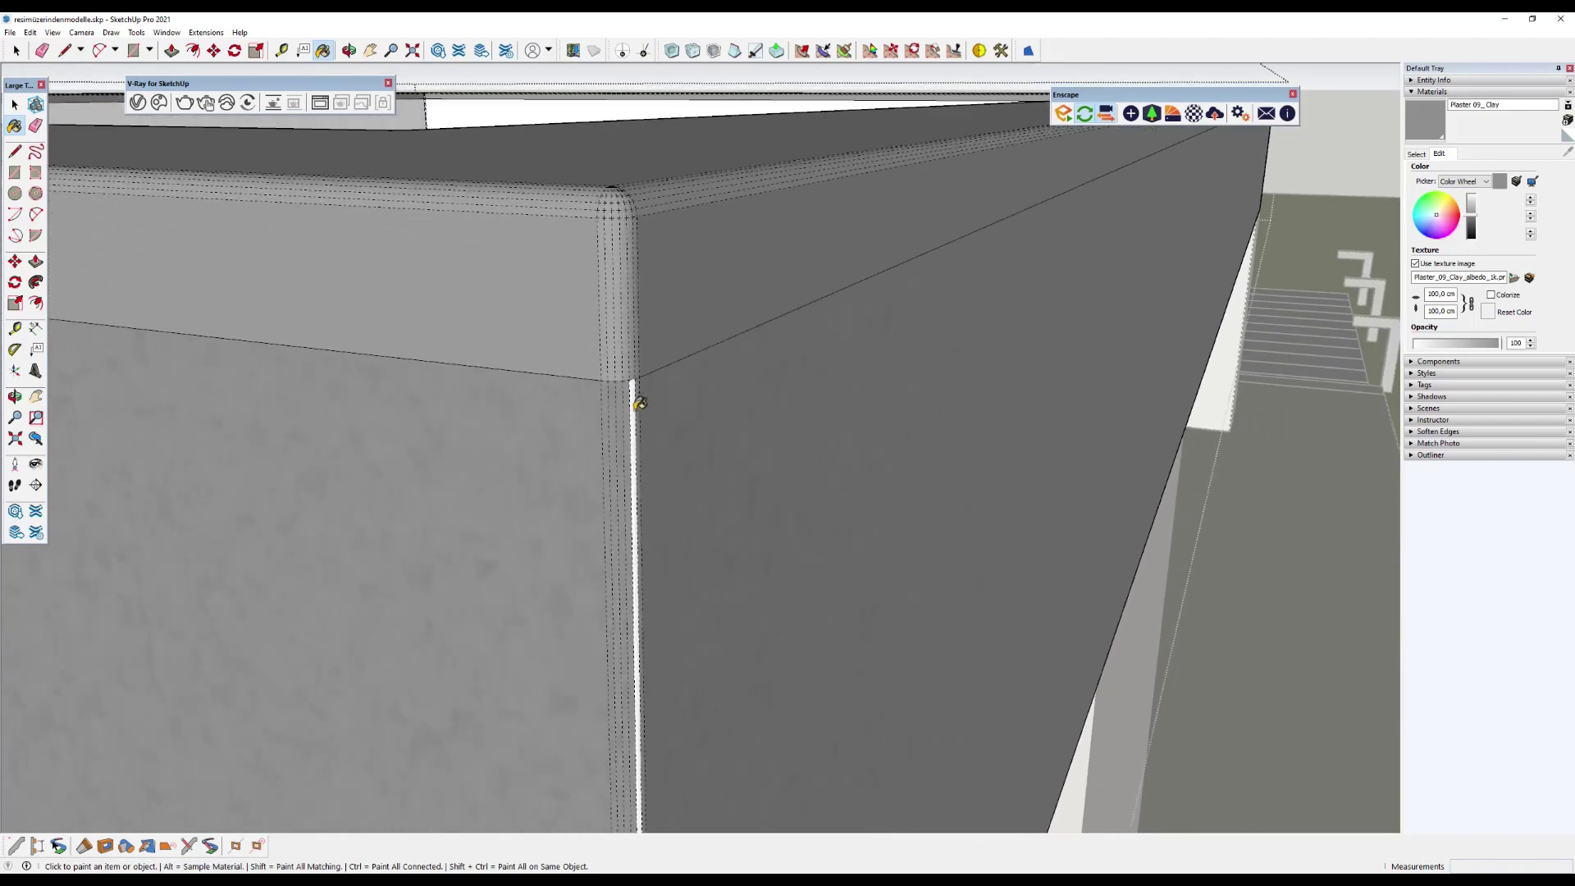
{"action": "left_click", "coordinate": [640, 404]}
Paint the narrow white fascia edge strip on the other side with clay plaster.
{"action": "mouse_move", "coordinate": [637, 397]}
{"action": "middle_mouse_down"}
{"action": "mouse_move", "coordinate": [443, 416]}
{"action": "mouse_move", "coordinate": [639, 261]}
{"action": "middle_mouse_up"}
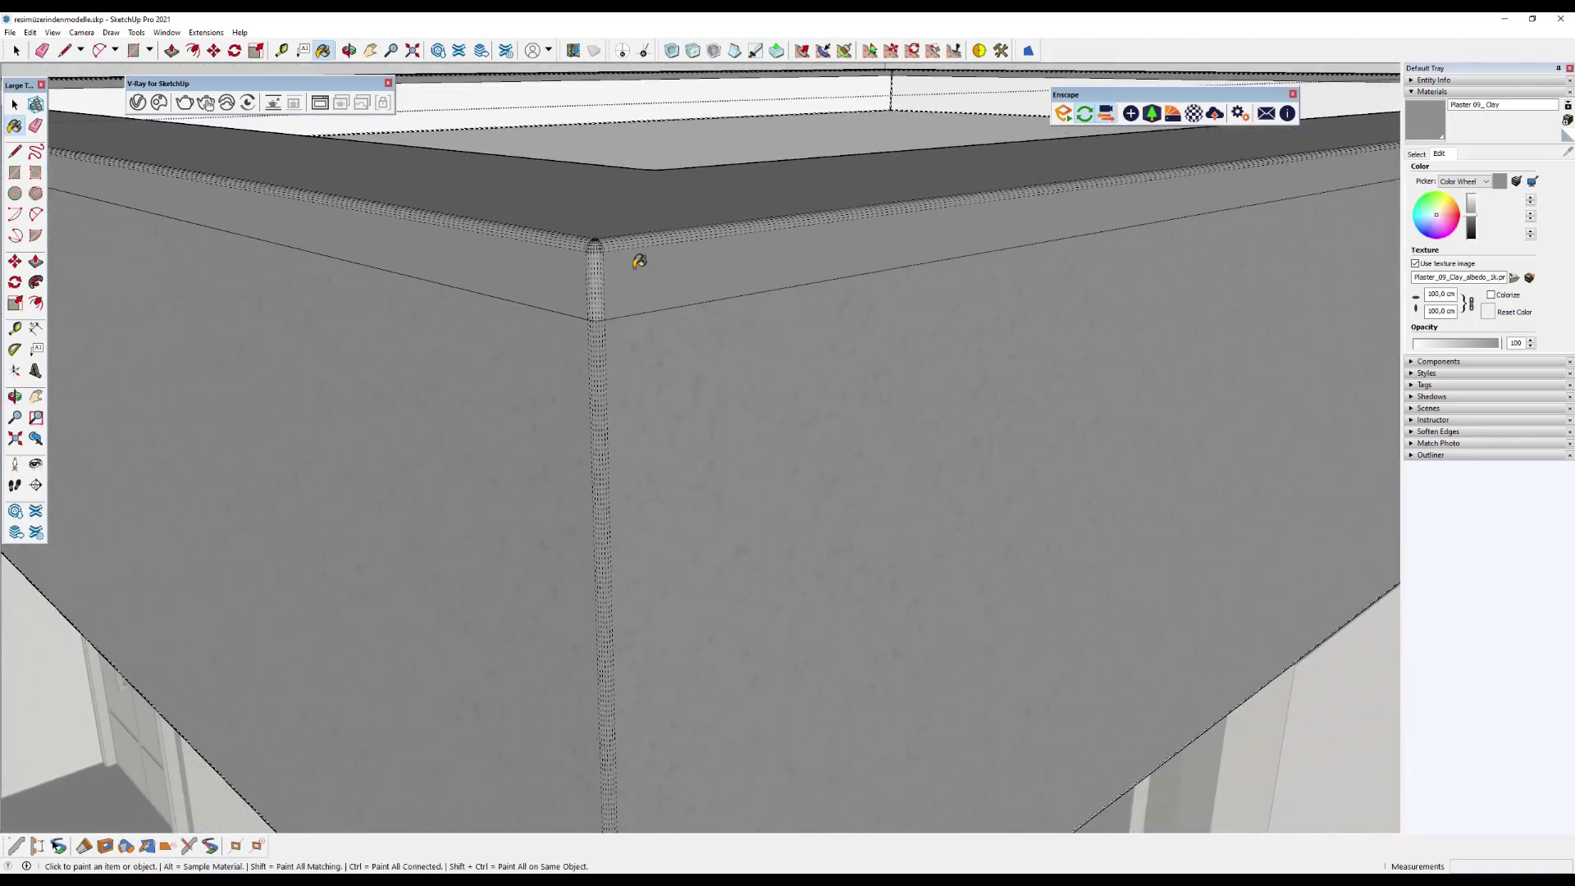
{"action": "scroll", "coordinate": [543, 210], "scroll_direction": "down", "scroll_amount": 5}
{"action": "scroll", "coordinate": [657, 323], "scroll_direction": "down", "scroll_amount": 3}
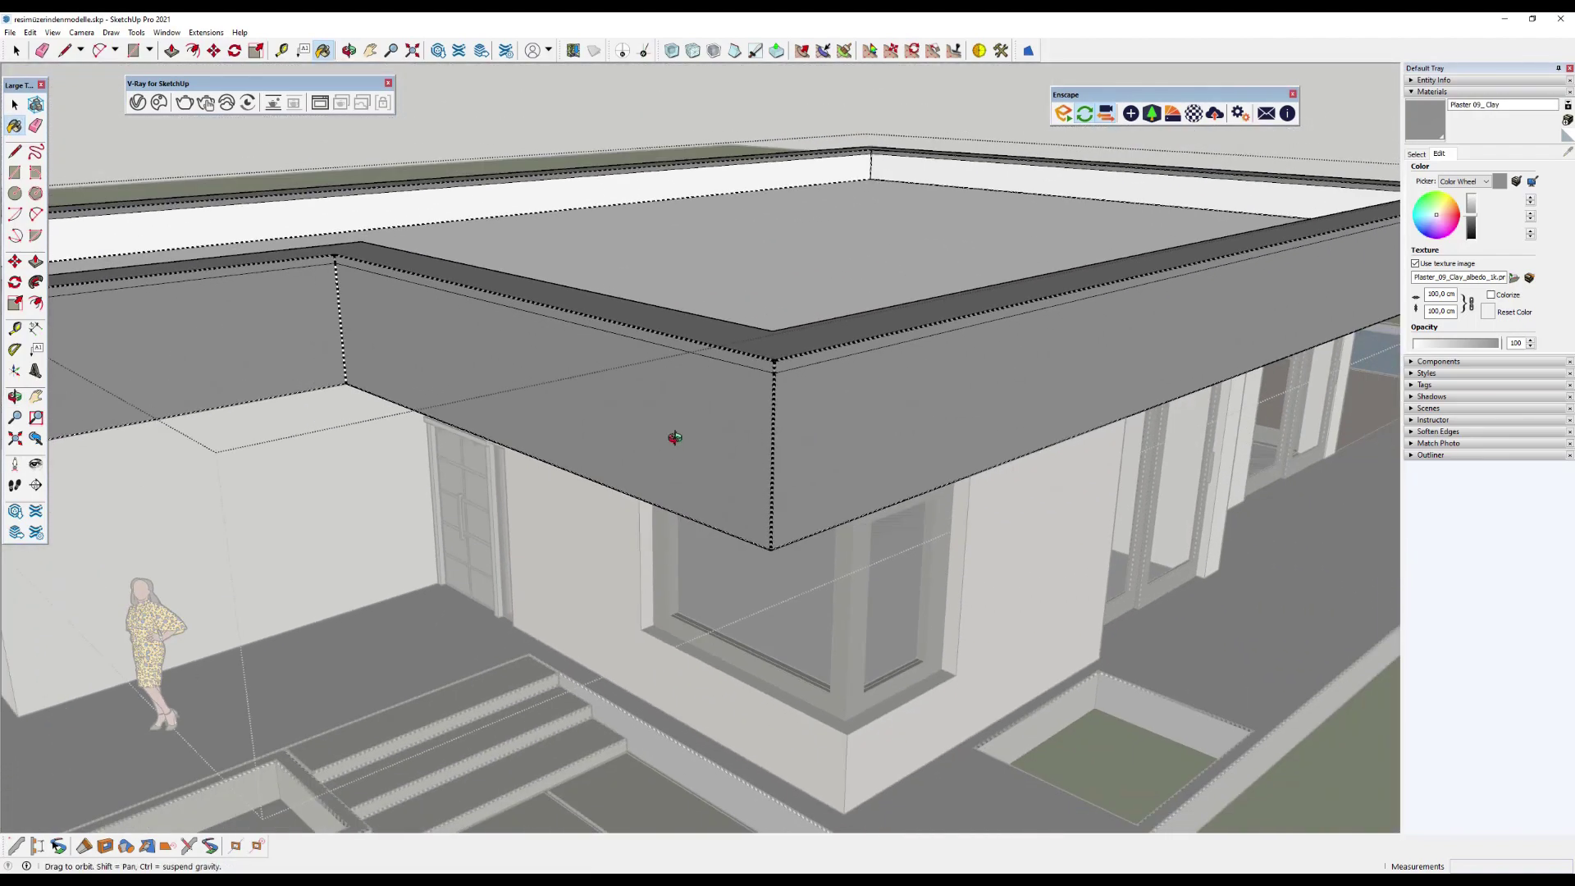
{"action": "middle_click_drag", "start_coordinate": [675, 436], "coordinate": [287, 380]}
{"action": "scroll", "coordinate": [374, 223], "scroll_direction": "up", "scroll_amount": 5}
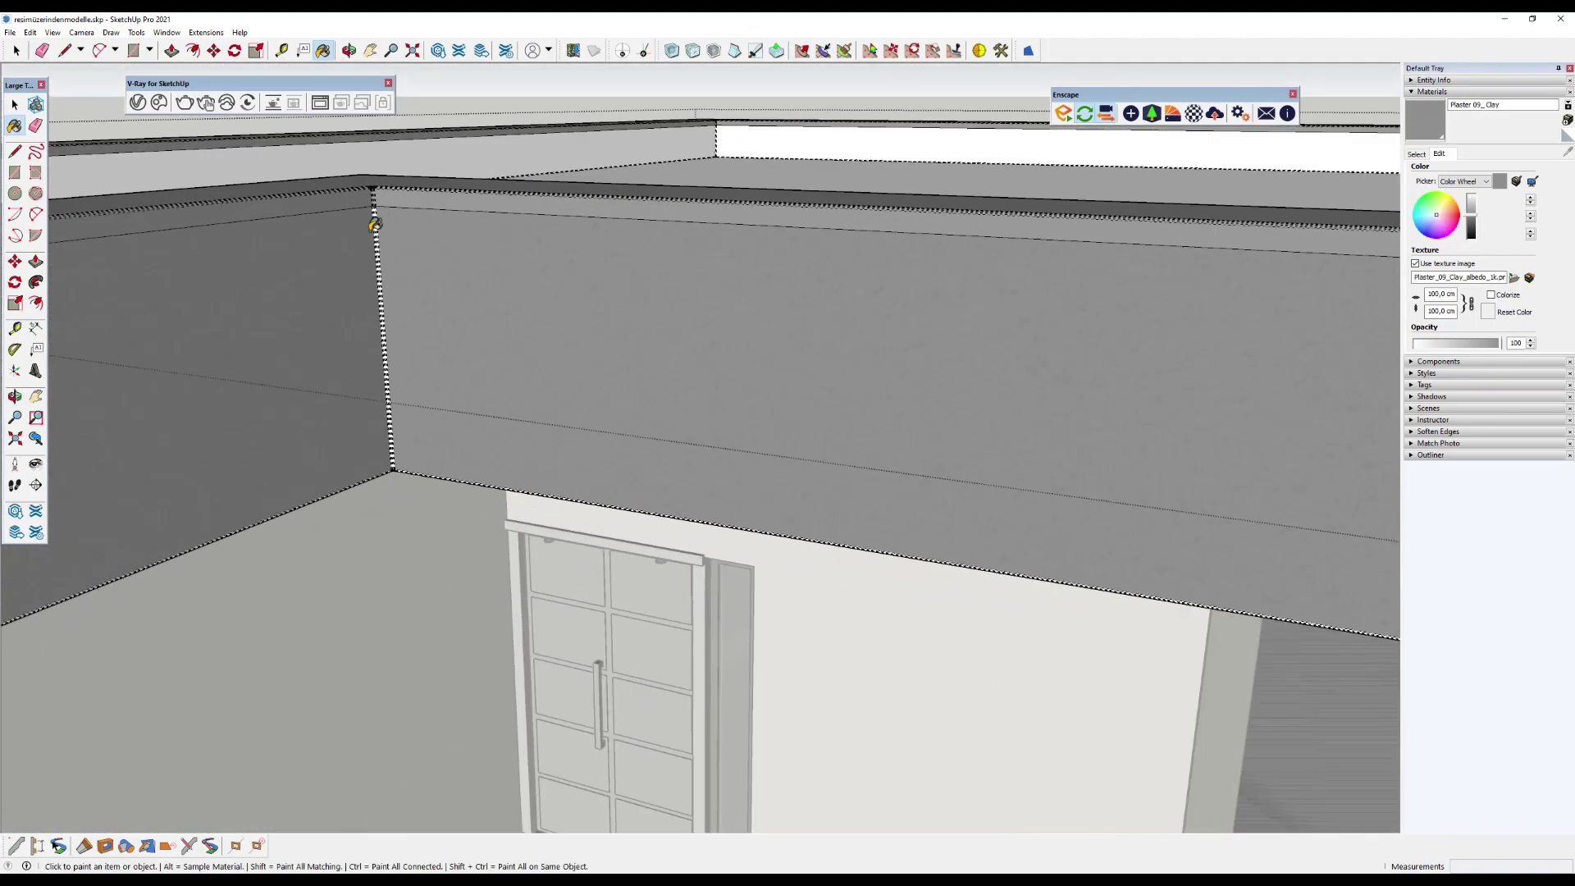
{"action": "scroll", "coordinate": [375, 223], "scroll_direction": "up", "scroll_amount": 4}
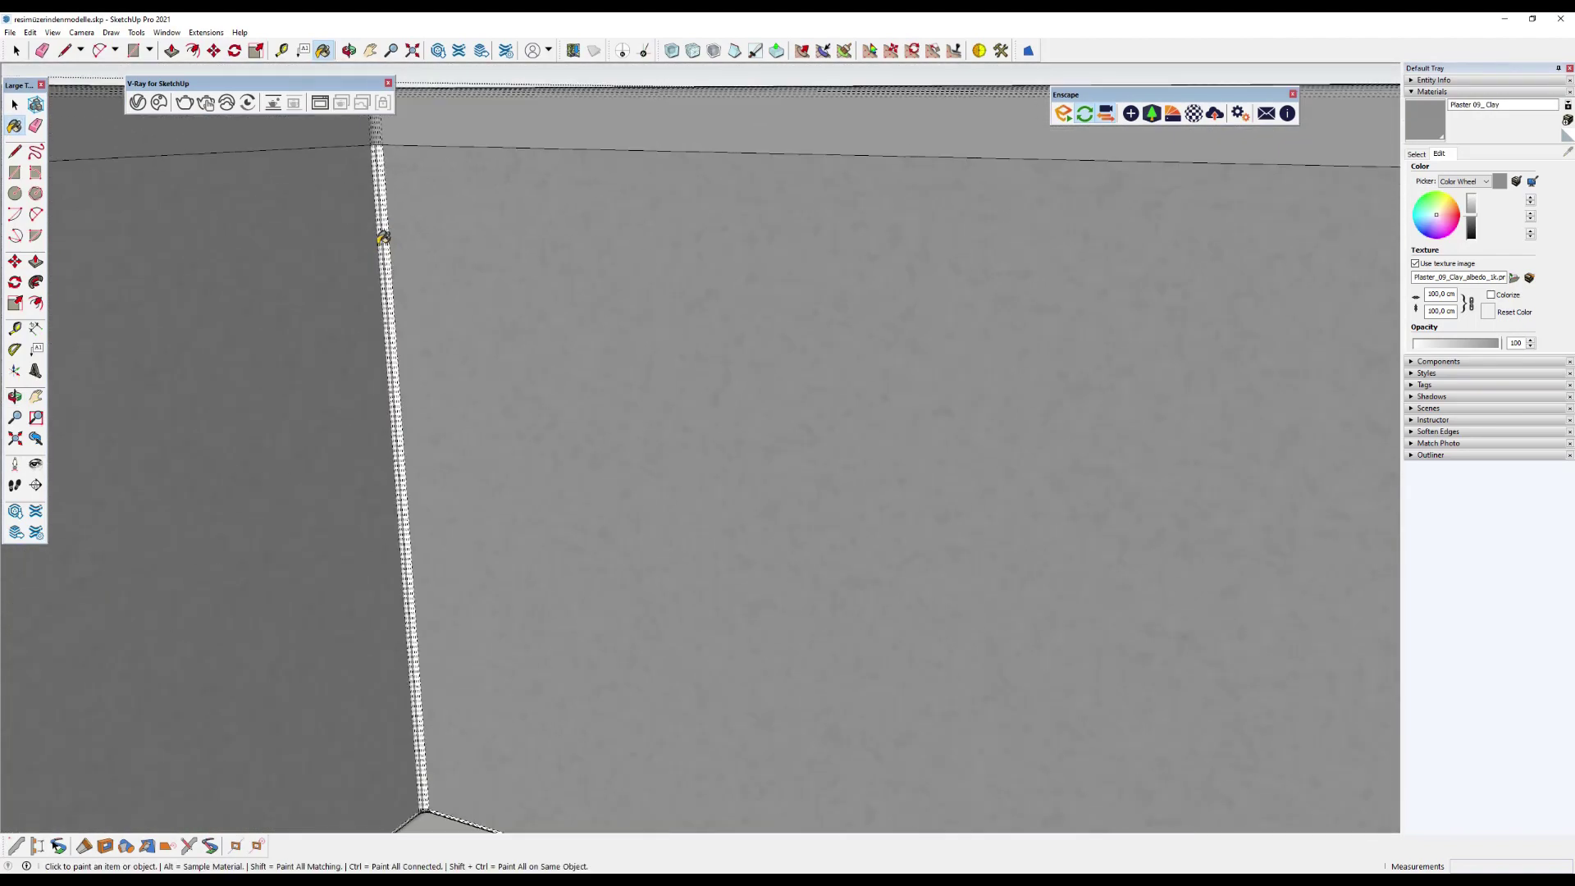
{"action": "scroll", "coordinate": [383, 237], "scroll_direction": "up", "scroll_amount": 3}
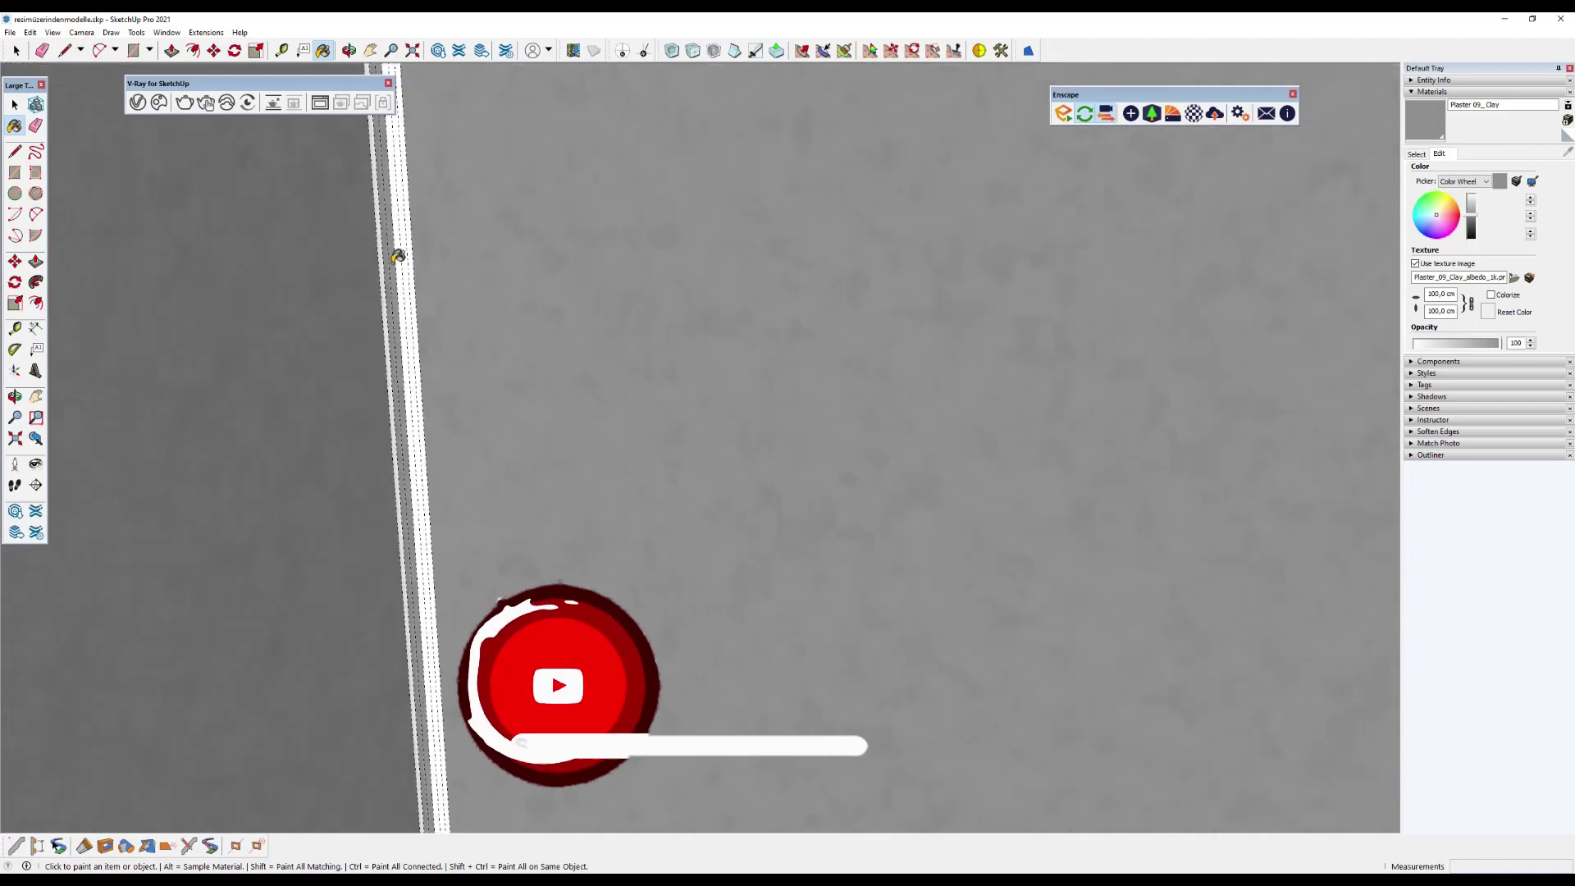
{"action": "left_click", "coordinate": [397, 256]}
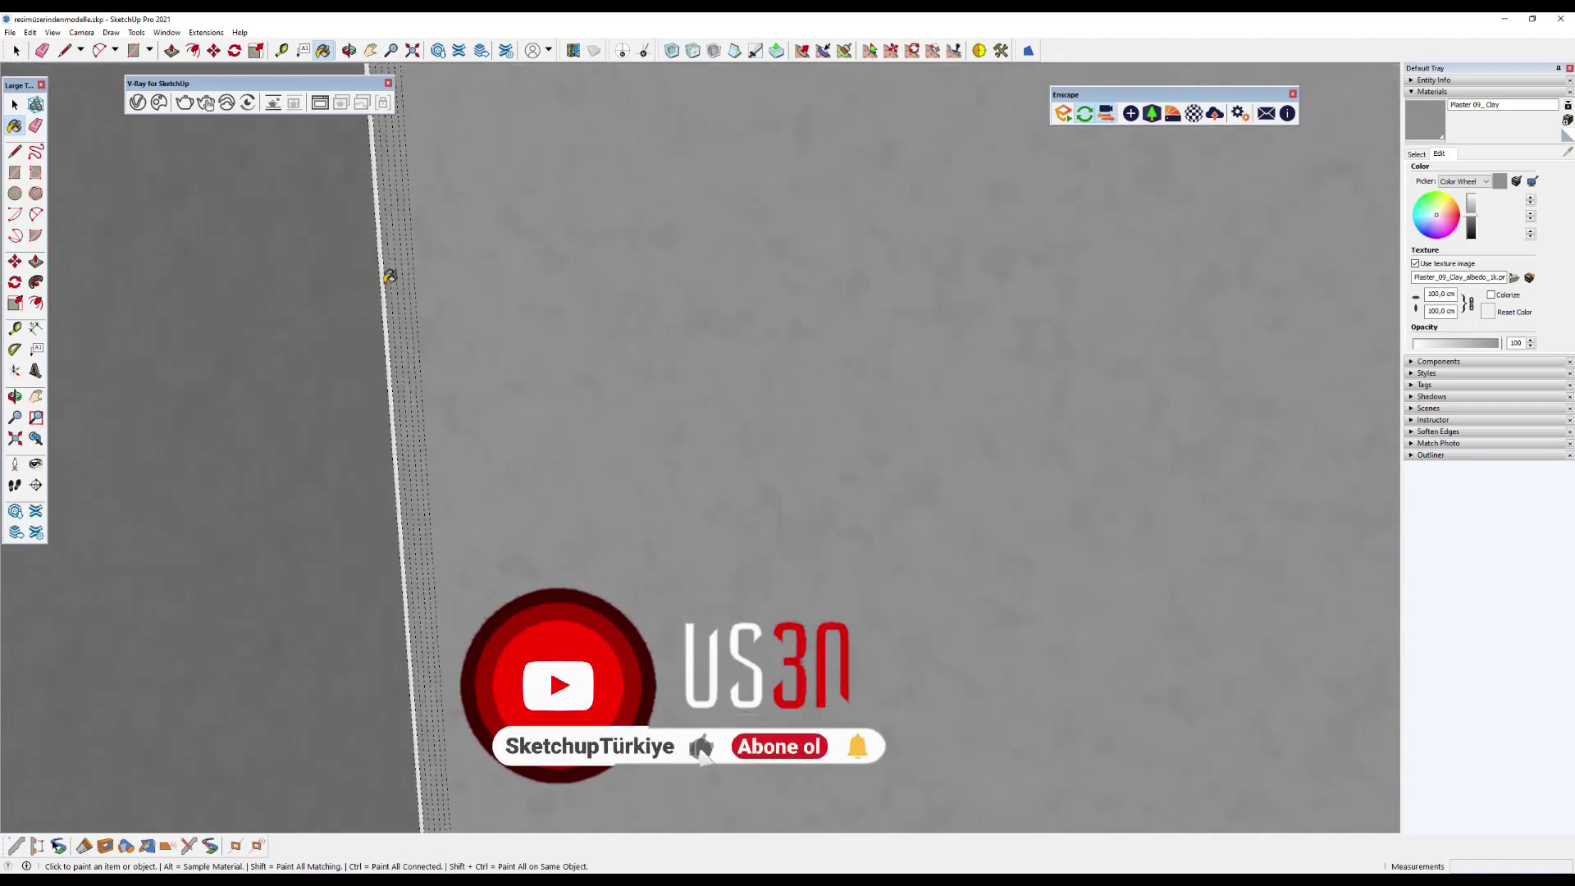
{"action": "scroll", "coordinate": [650, 274], "scroll_direction": "down", "scroll_amount": 3}
{"action": "scroll", "coordinate": [679, 298], "scroll_direction": "down", "scroll_amount": 2}
{"action": "scroll", "coordinate": [766, 296], "scroll_direction": "down", "scroll_amount": 2}
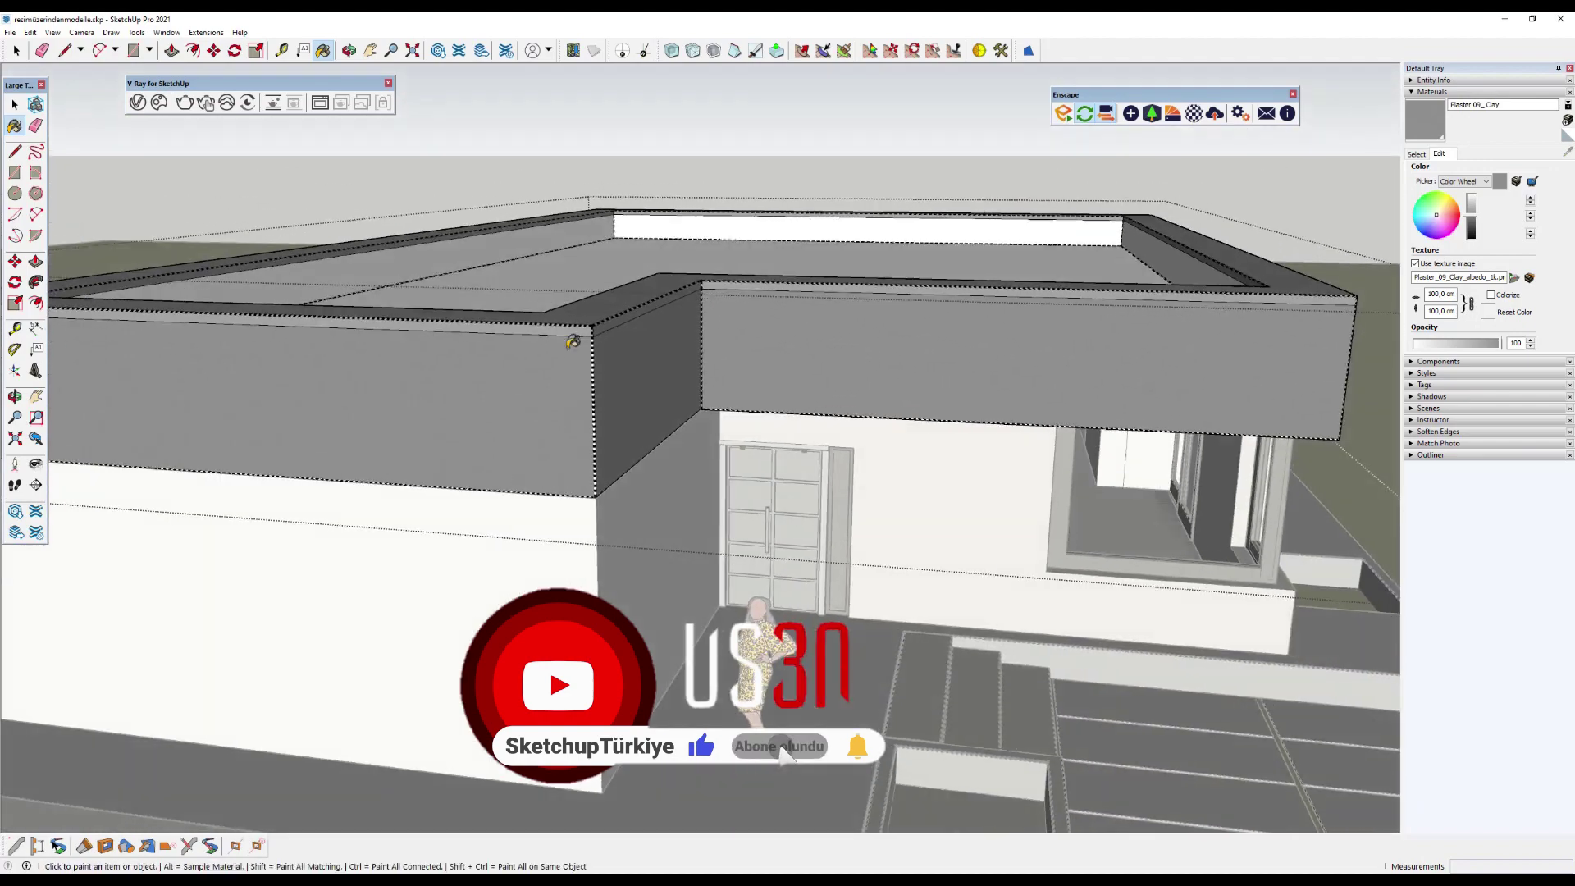
{"action": "scroll", "coordinate": [573, 341], "scroll_direction": "up", "scroll_amount": 2}
{"action": "scroll", "coordinate": [591, 353], "scroll_direction": "up", "scroll_amount": 2}
{"action": "mouse_move", "coordinate": [603, 313]}
{"action": "middle_mouse_down"}
{"action": "mouse_move", "coordinate": [604, 351]}
{"action": "mouse_move", "coordinate": [593, 253]}
{"action": "mouse_move", "coordinate": [556, 685]}
{"action": "mouse_move", "coordinate": [657, 538]}
{"action": "mouse_move", "coordinate": [634, 717]}
{"action": "mouse_move", "coordinate": [640, 482]}
{"action": "mouse_move", "coordinate": [686, 474]}
{"action": "middle_mouse_up"}
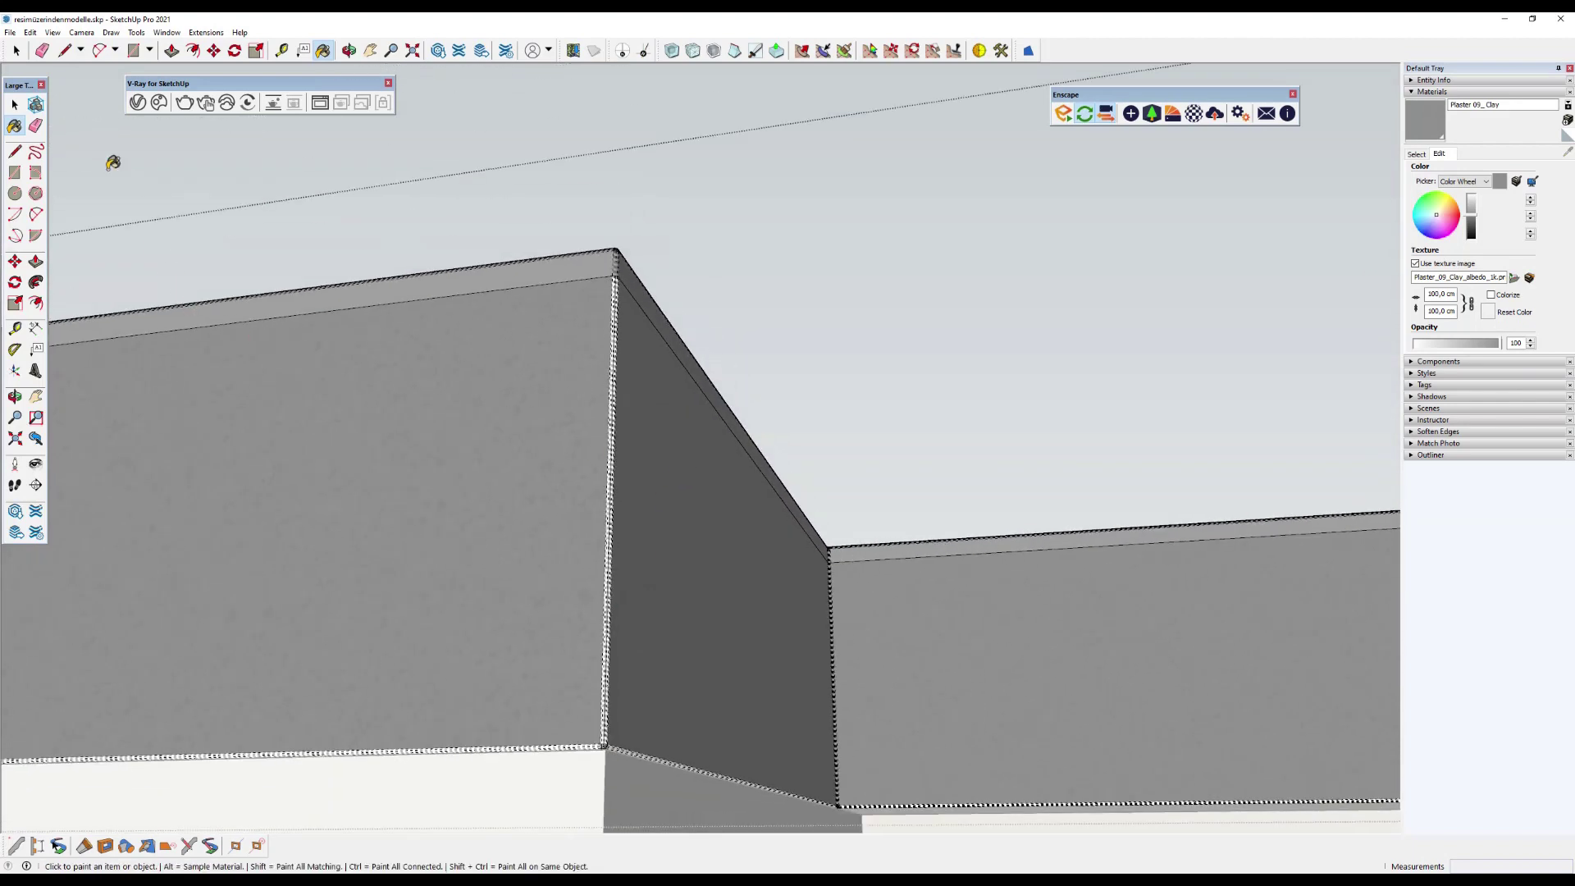
Select the whole connected fascia to check it, then clear the selection.
{"action": "key", "text": "space"}
{"action": "triple_click", "coordinate": [500, 363]}
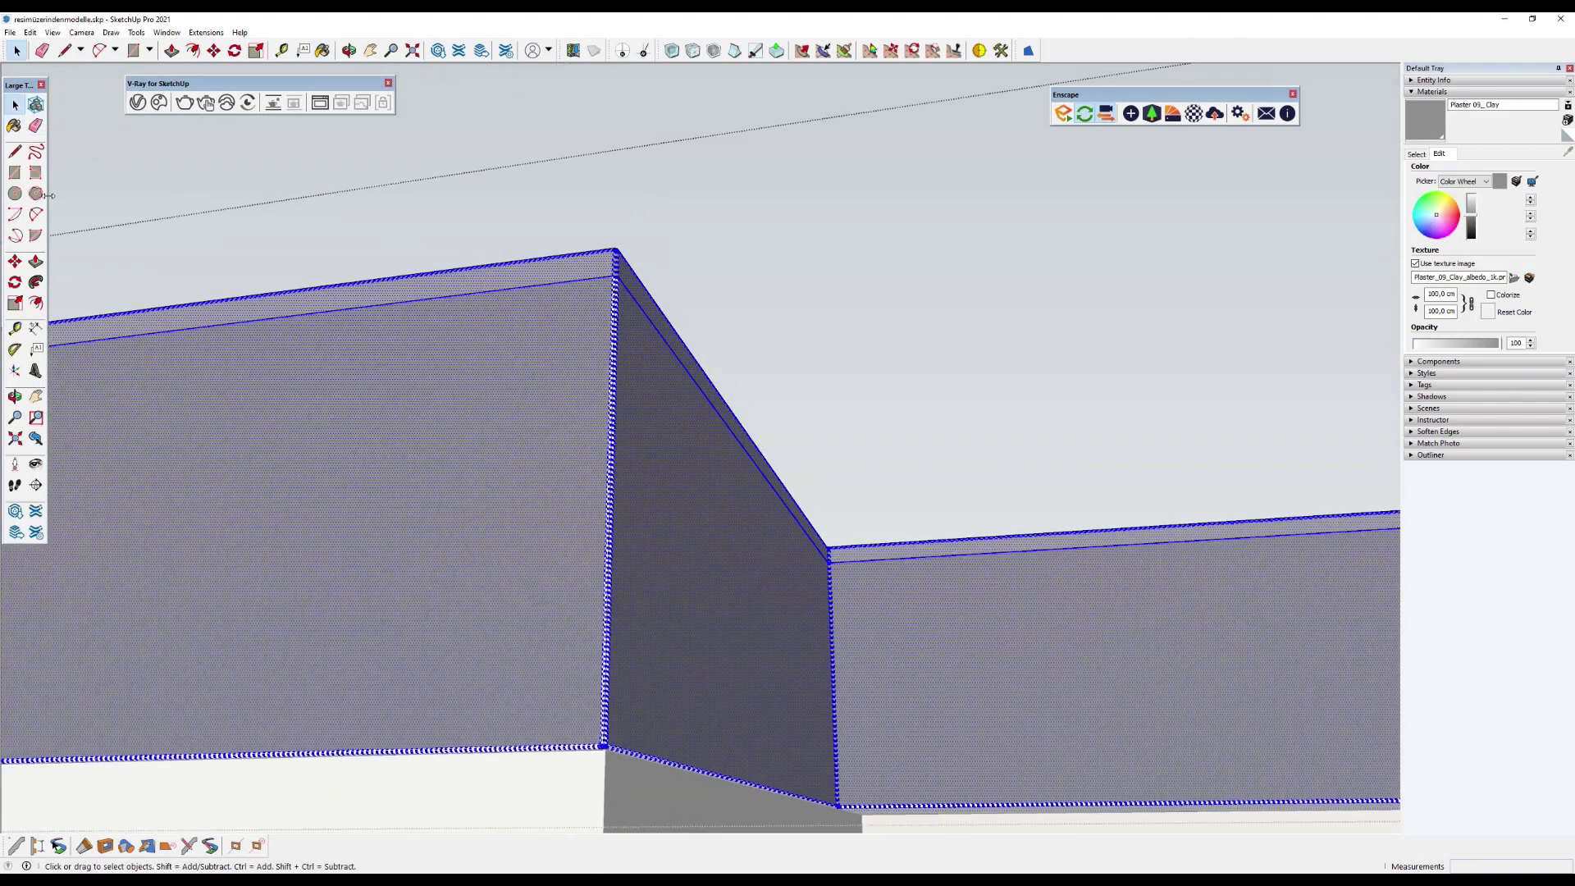
{"action": "left_click", "coordinate": [15, 127]}
{"action": "middle_click_drag", "start_coordinate": [492, 411], "coordinate": [622, 555]}
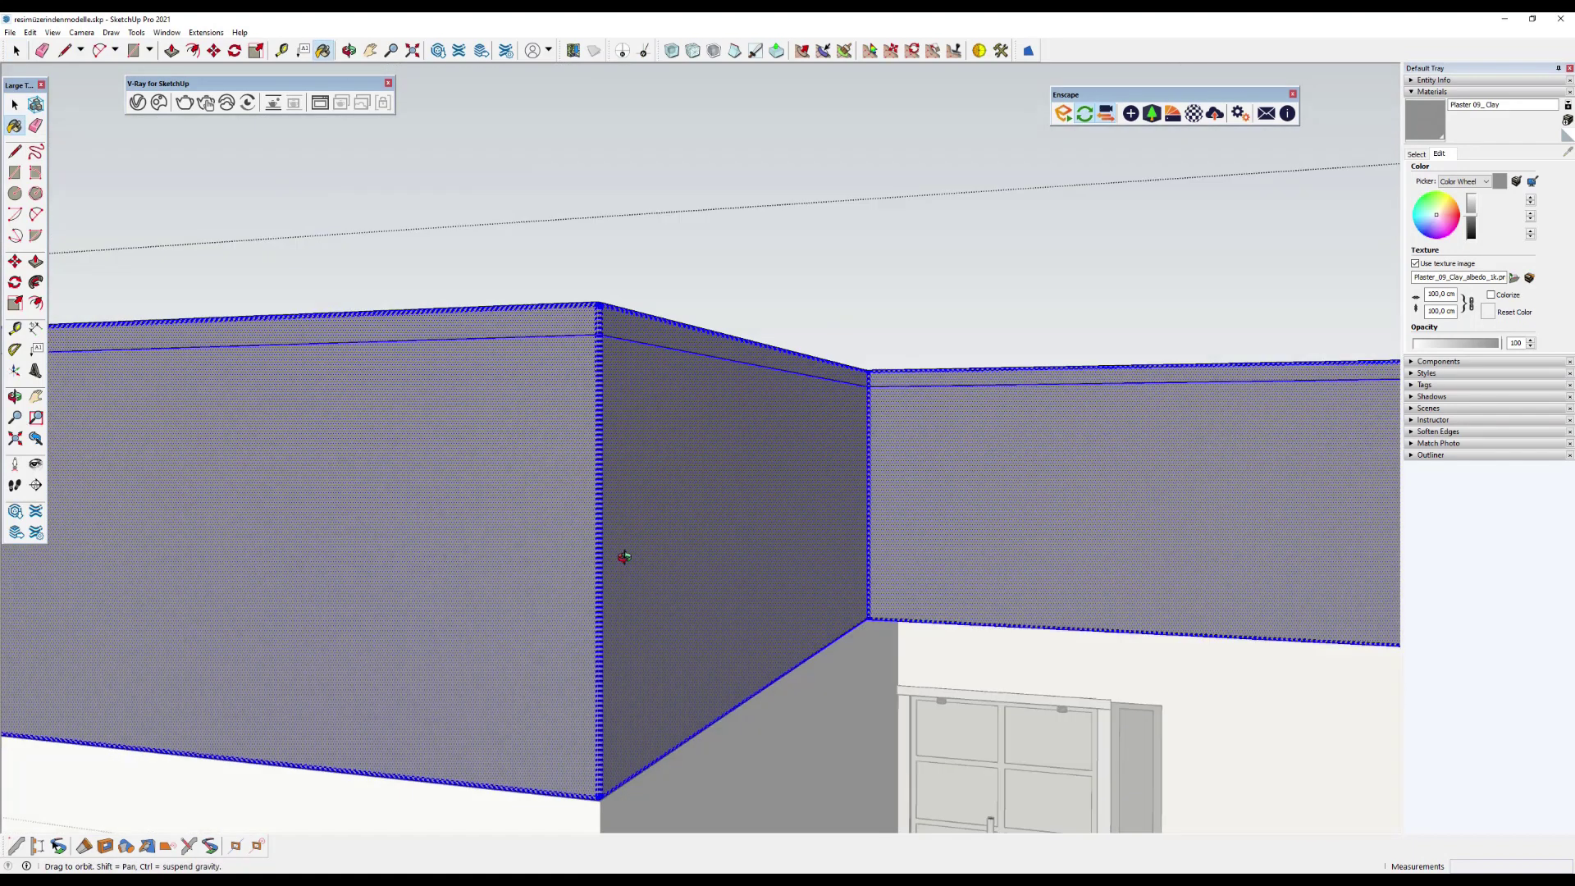
{"action": "key", "text": "space"}
{"action": "left_click", "coordinate": [646, 242]}
From a high overview, window-select the coping along the top of the roof.
{"action": "mouse_move", "coordinate": [647, 242]}
{"action": "middle_mouse_down"}
{"action": "mouse_move", "coordinate": [541, 354]}
{"action": "mouse_move", "coordinate": [661, 397]}
{"action": "mouse_move", "coordinate": [689, 566]}
{"action": "mouse_move", "coordinate": [709, 420]}
{"action": "mouse_move", "coordinate": [1032, 413]}
{"action": "mouse_move", "coordinate": [798, 406]}
{"action": "middle_mouse_up"}
{"action": "scroll", "coordinate": [1032, 419], "scroll_direction": "down", "scroll_amount": 5}
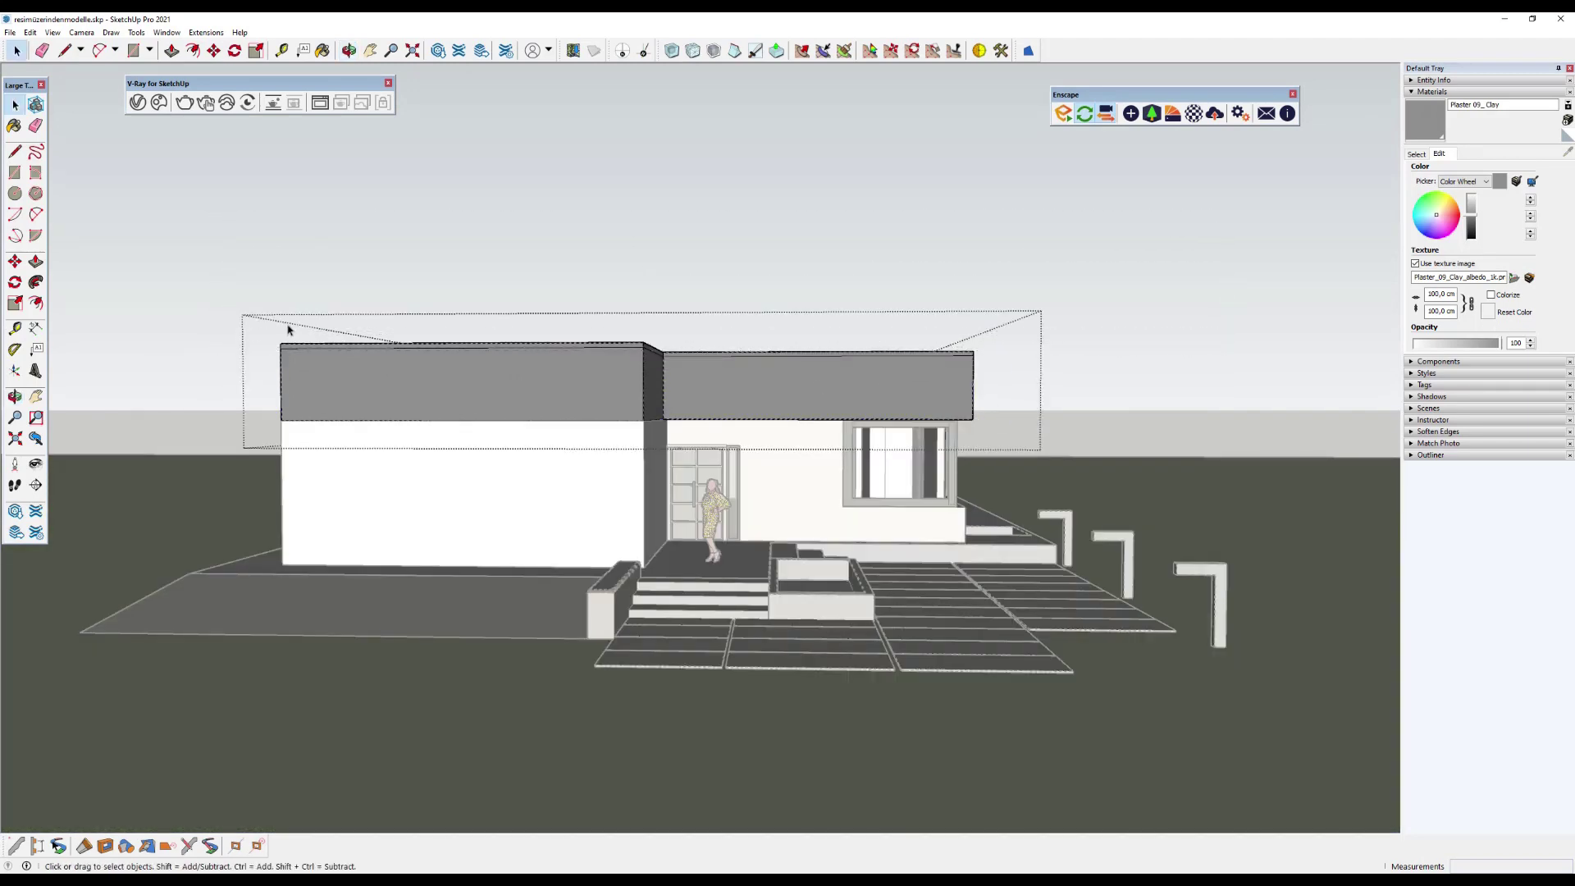
{"action": "middle_click_drag", "start_coordinate": [287, 328], "coordinate": [895, 327]}
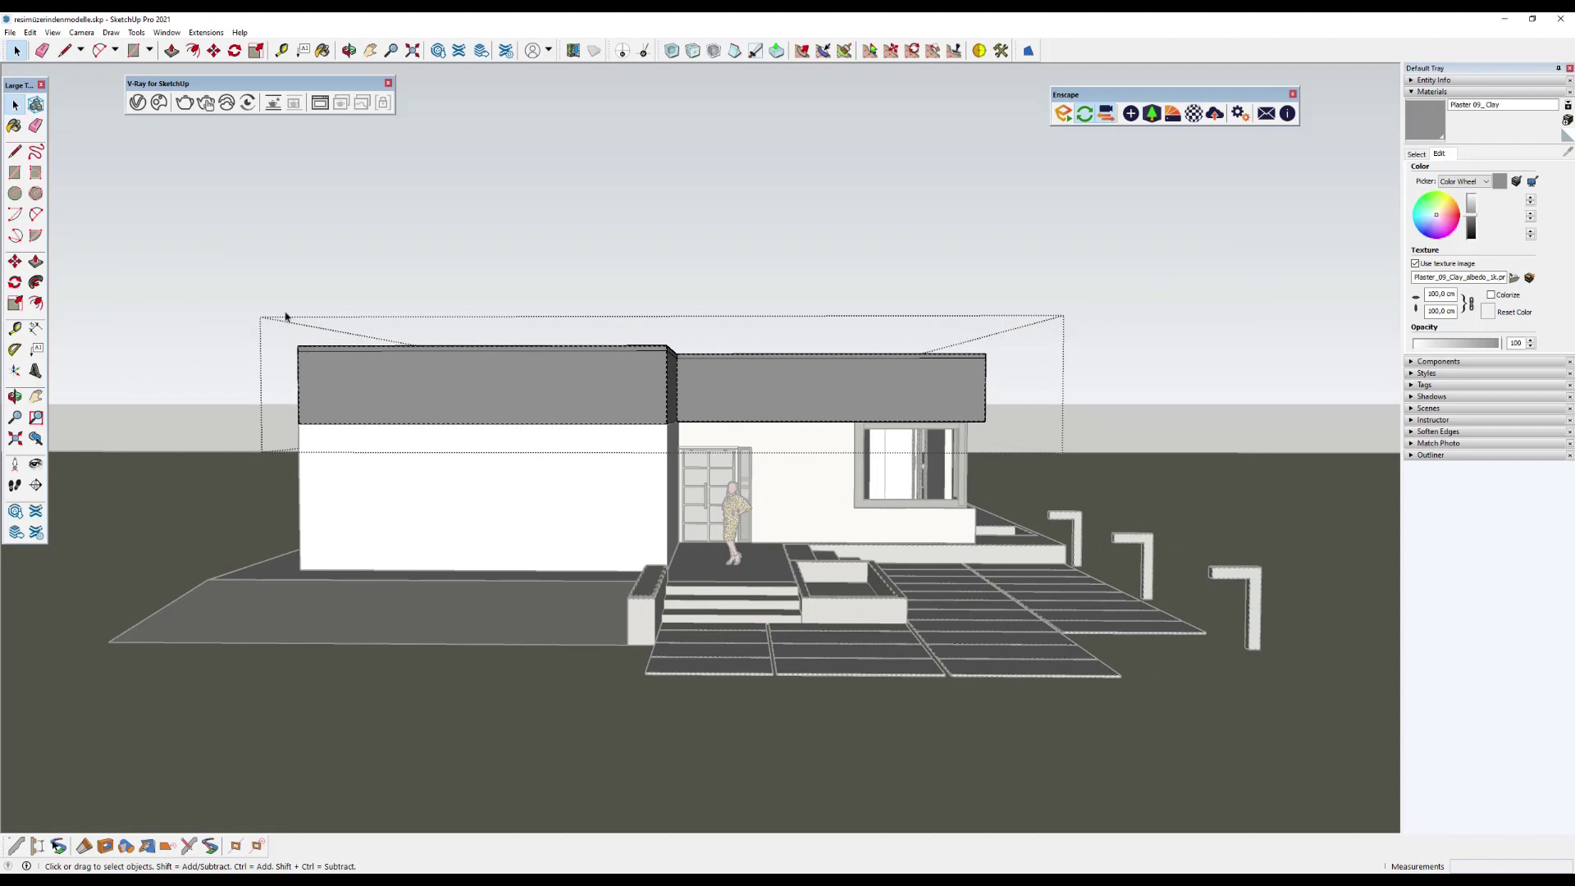
{"action": "mouse_move", "coordinate": [285, 317]}
{"action": "middle_mouse_down"}
{"action": "mouse_move", "coordinate": [665, 270]}
{"action": "mouse_move", "coordinate": [1090, 336]}
{"action": "middle_mouse_up"}
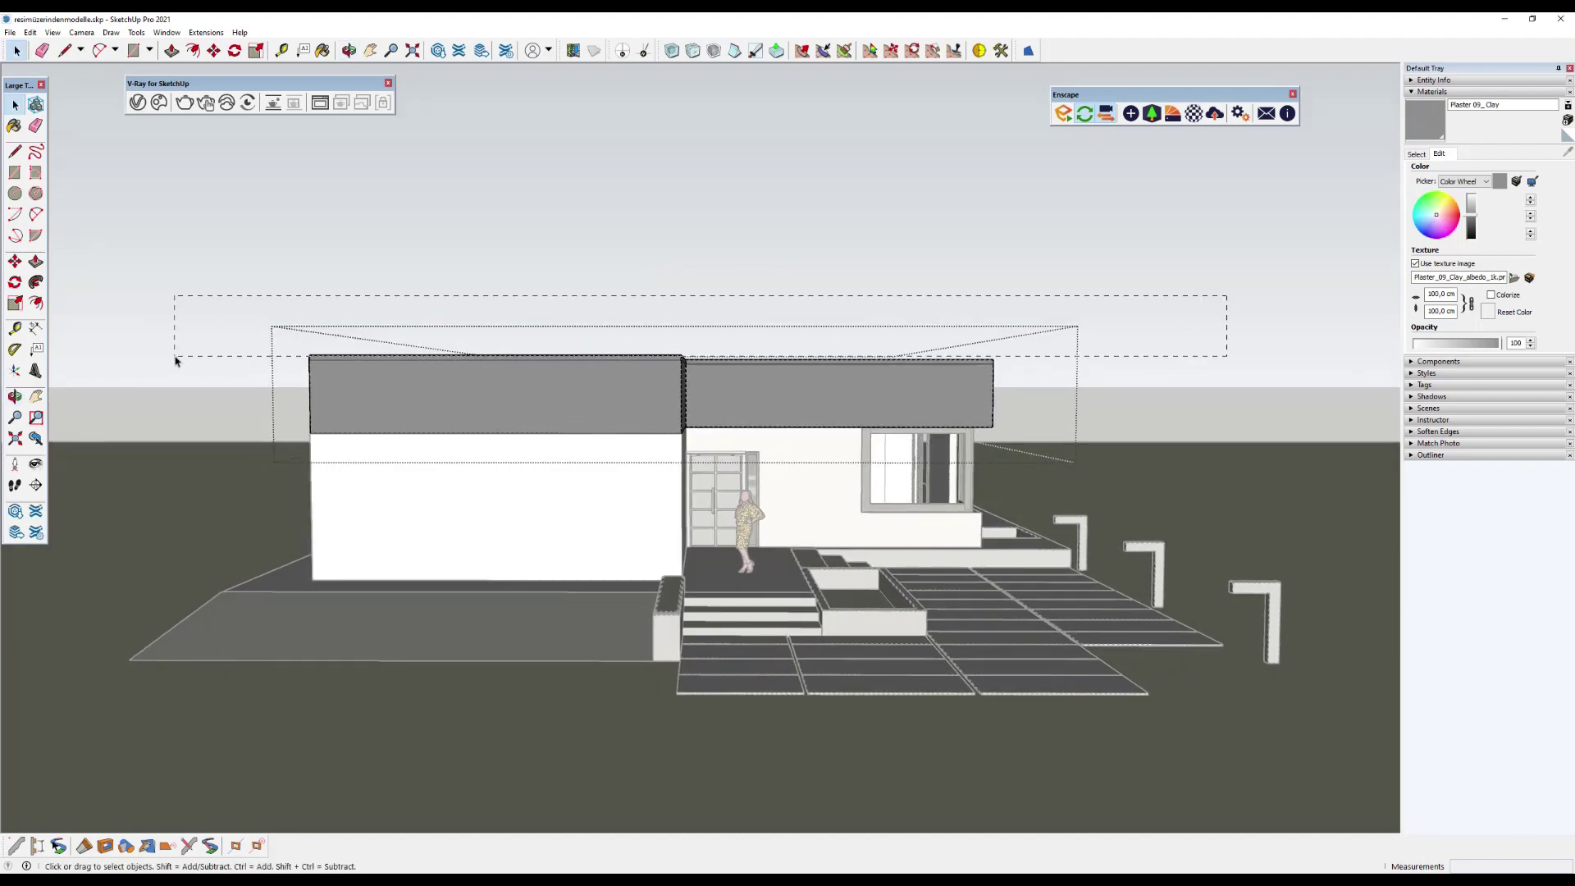
{"action": "middle_click_drag", "start_coordinate": [184, 354], "coordinate": [506, 270]}
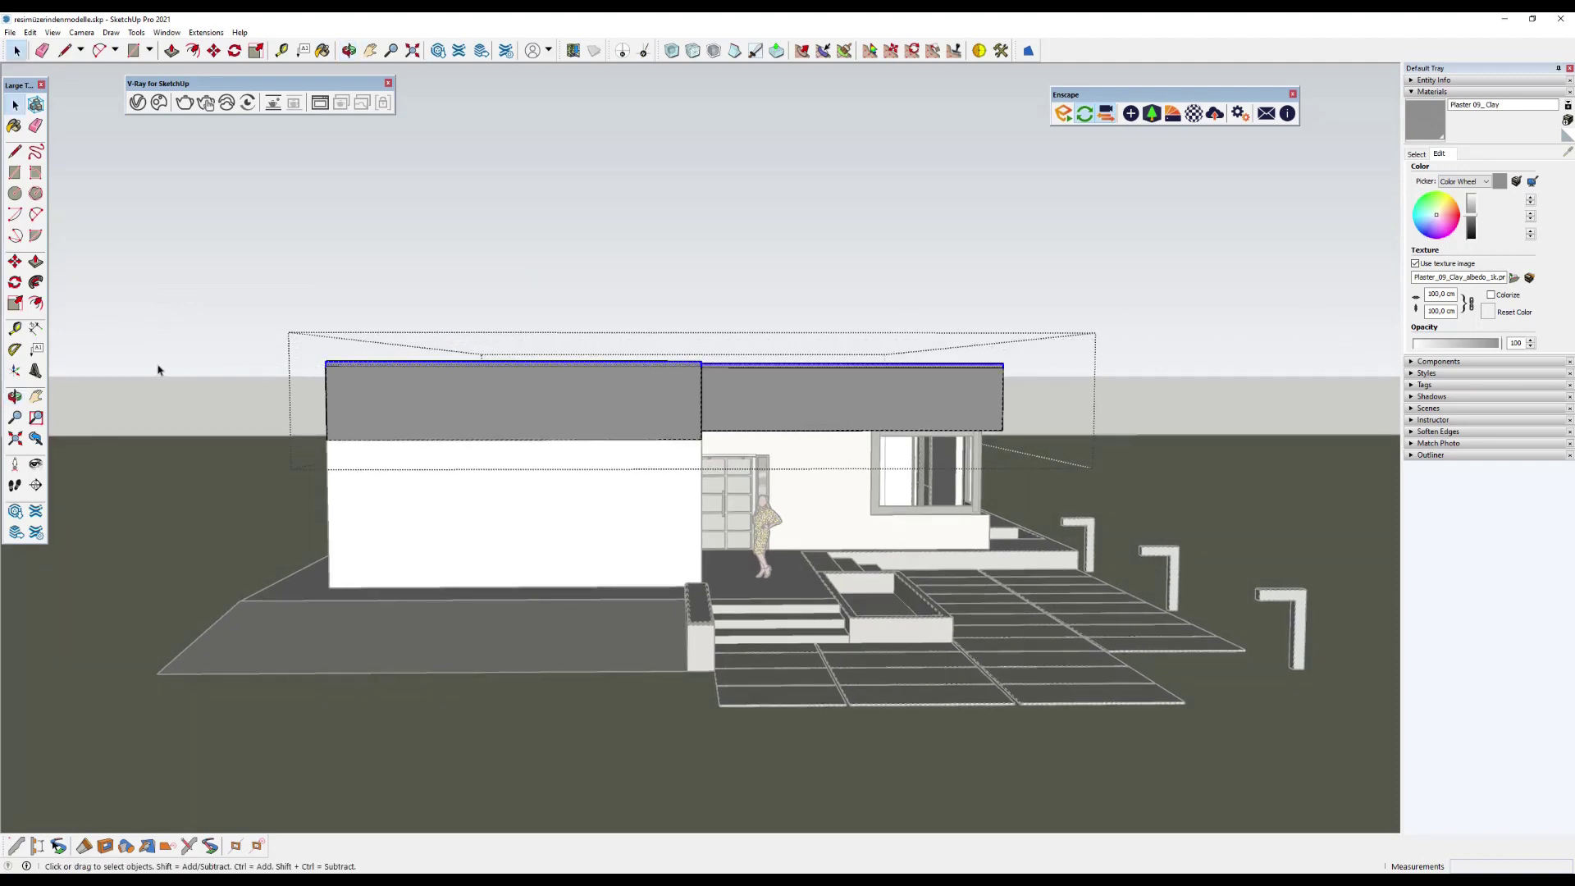
{"action": "middle_click_drag", "start_coordinate": [909, 394], "coordinate": [591, 458]}
{"action": "scroll", "coordinate": [591, 458], "scroll_direction": "up", "scroll_amount": 3}
Create a new dark grey material, Material6, from the Colors swatches.
{"action": "scroll", "coordinate": [605, 451], "scroll_direction": "up", "scroll_amount": 3}
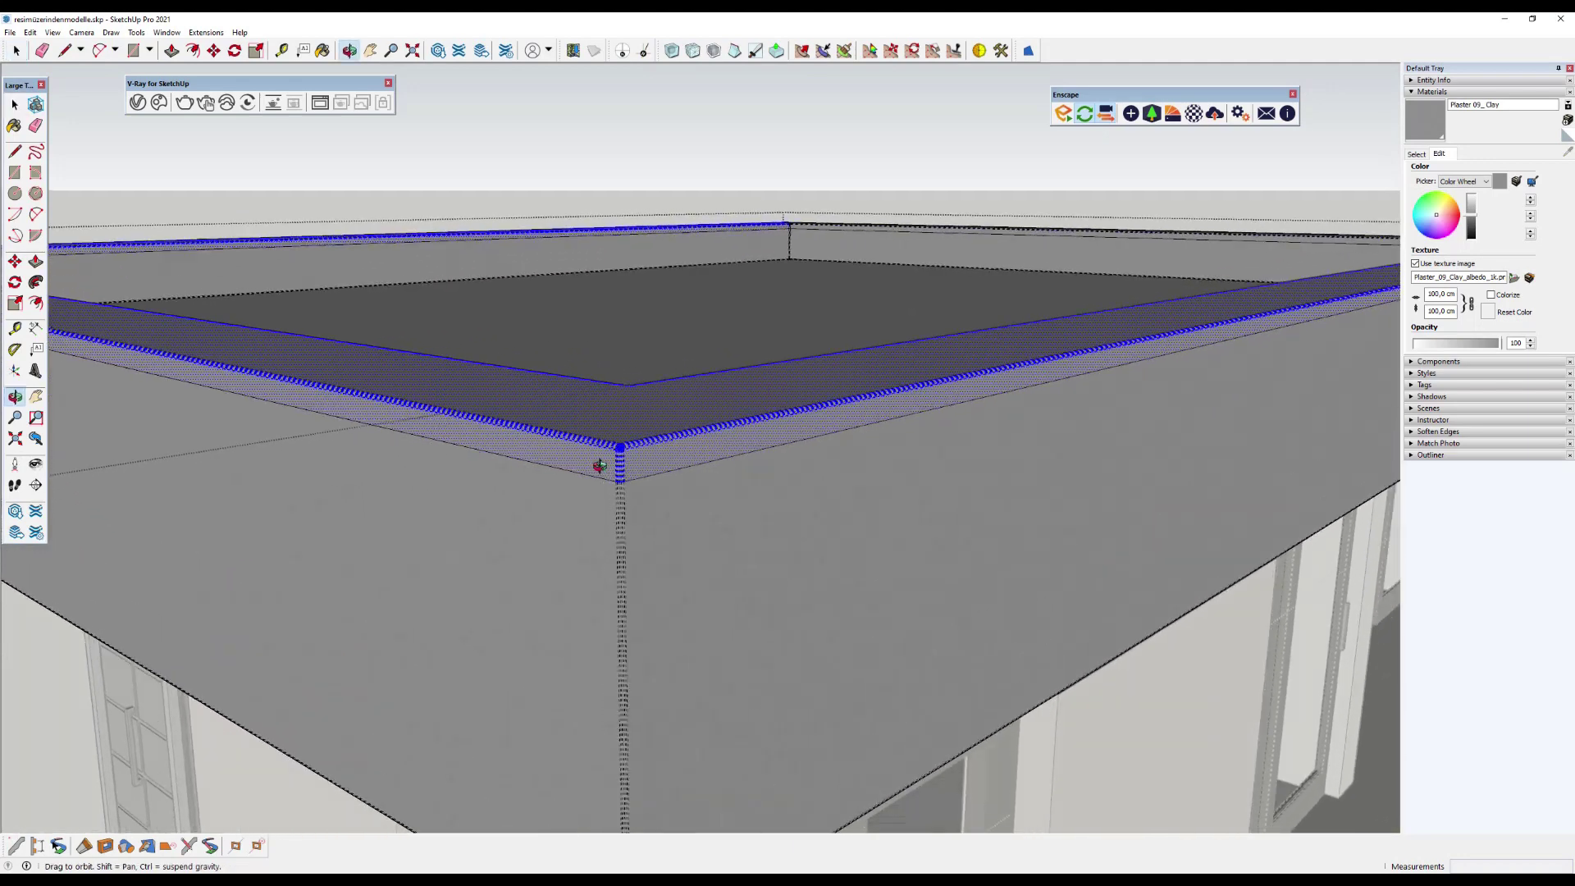
{"action": "left_click", "coordinate": [1416, 158]}
{"action": "scroll", "coordinate": [1468, 262], "scroll_direction": "down", "scroll_amount": 5}
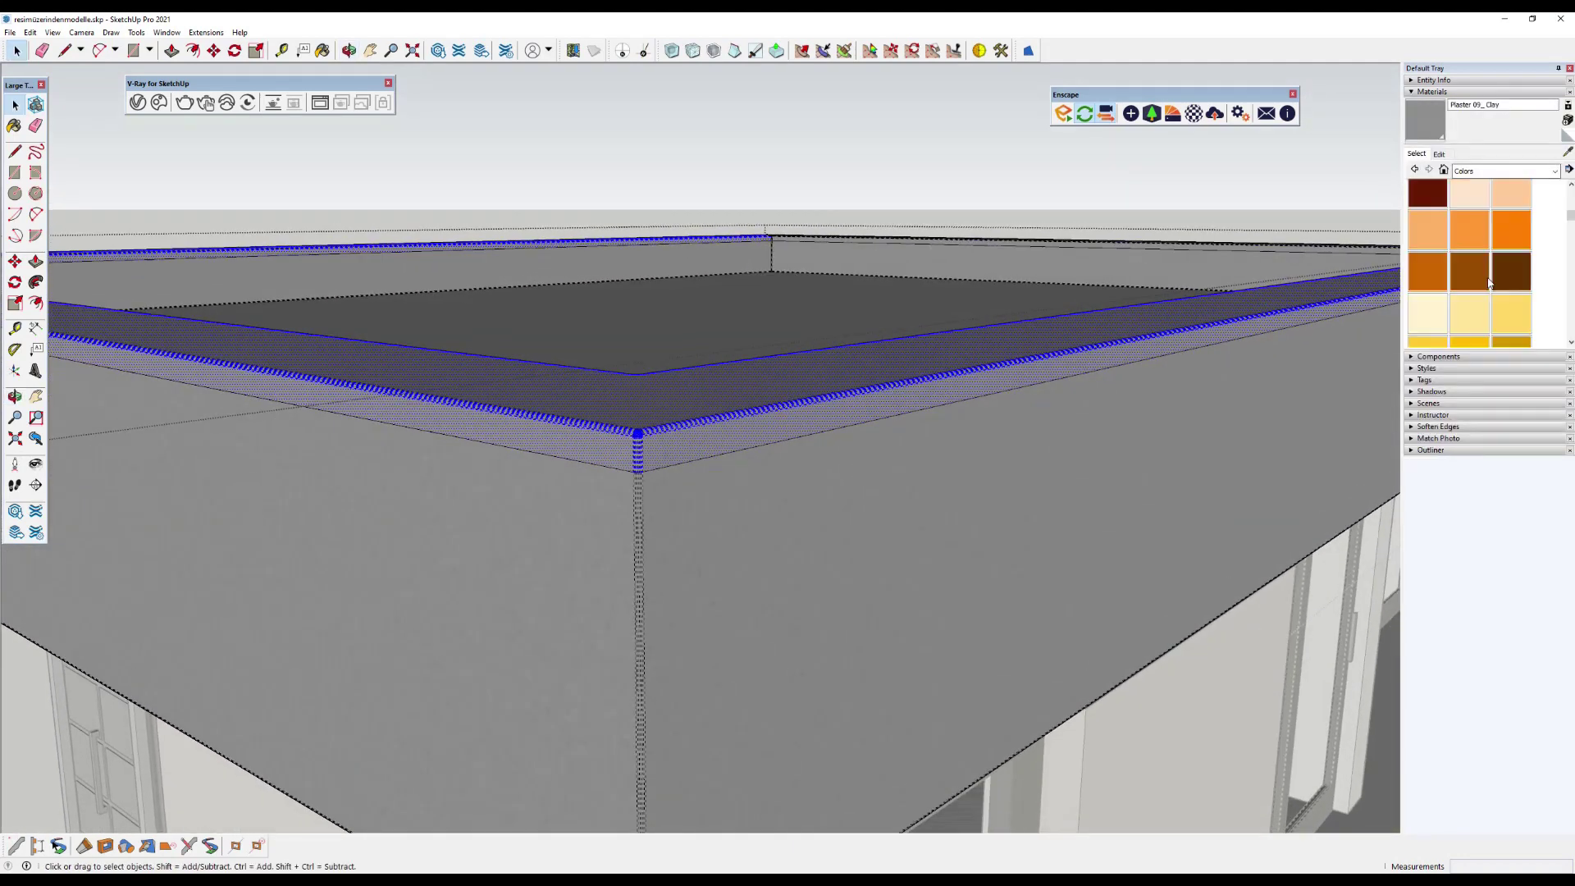
{"action": "scroll", "coordinate": [1476, 275], "scroll_direction": "down", "scroll_amount": 5}
{"action": "left_click", "coordinate": [1476, 299]}
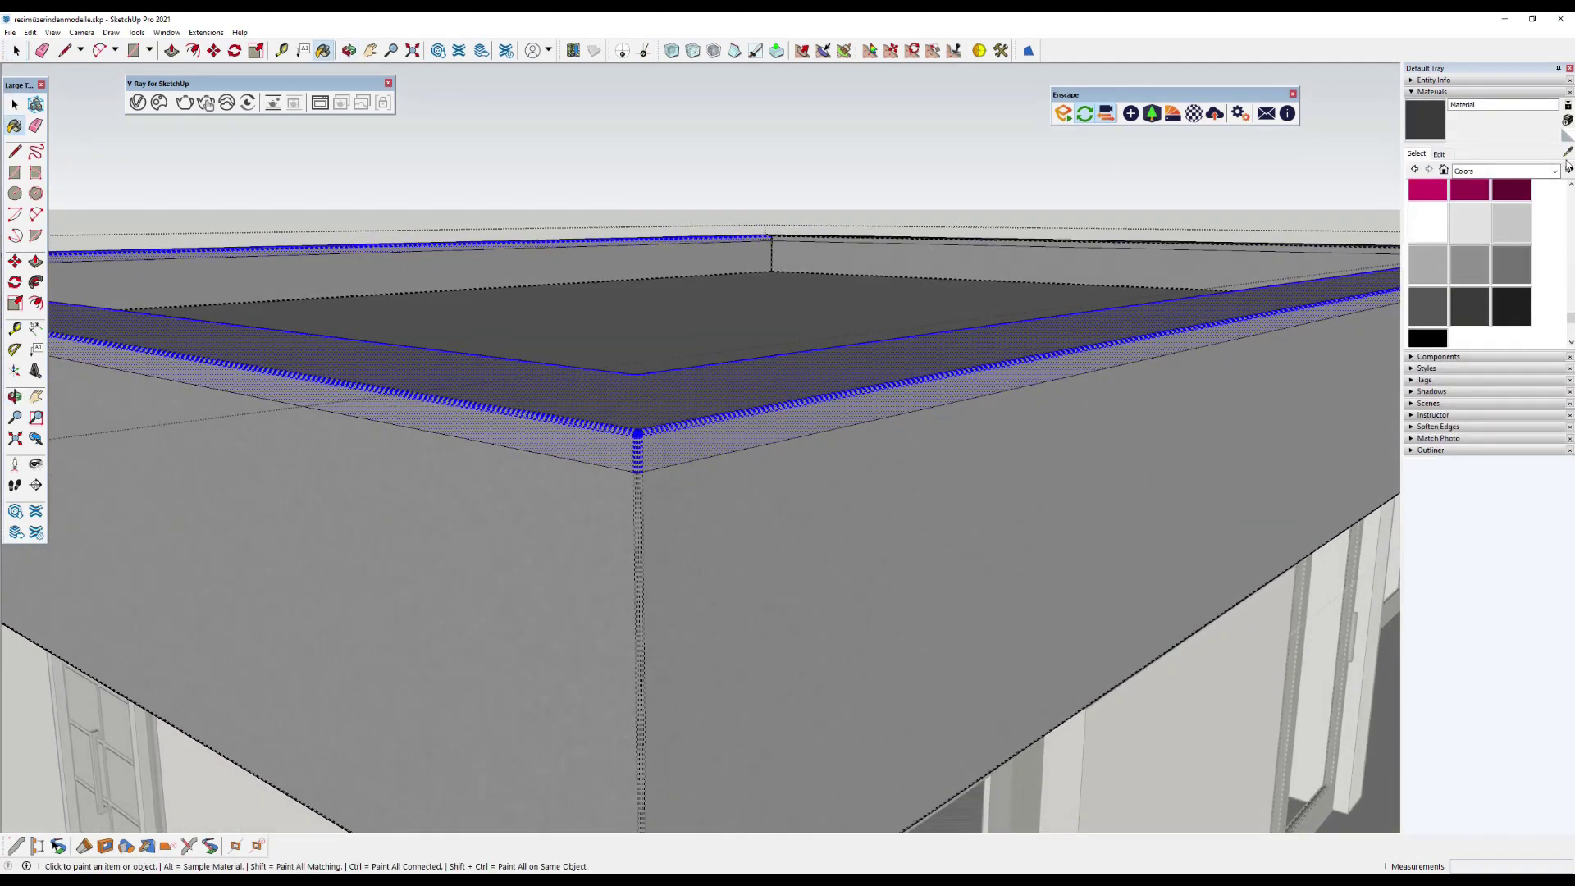
{"action": "left_click", "coordinate": [1567, 120]}
{"action": "left_click", "coordinate": [1168, 443]}
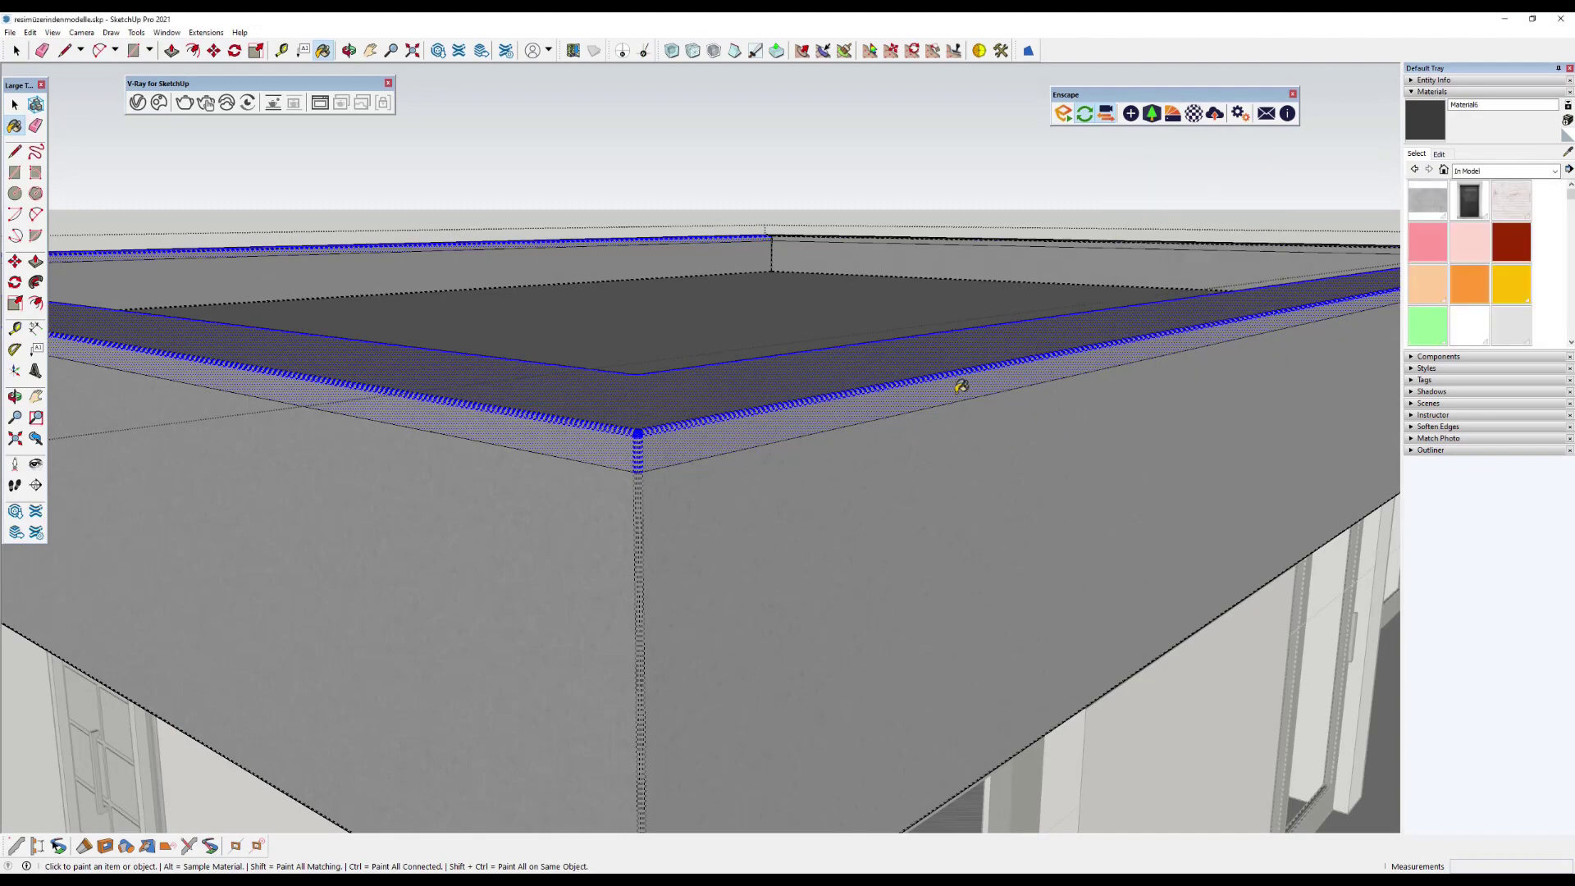
Paint the selected roof coping with Material6 and clear the selection.
{"action": "left_click", "coordinate": [977, 347]}
{"action": "scroll", "coordinate": [882, 394], "scroll_direction": "down", "scroll_amount": 2}
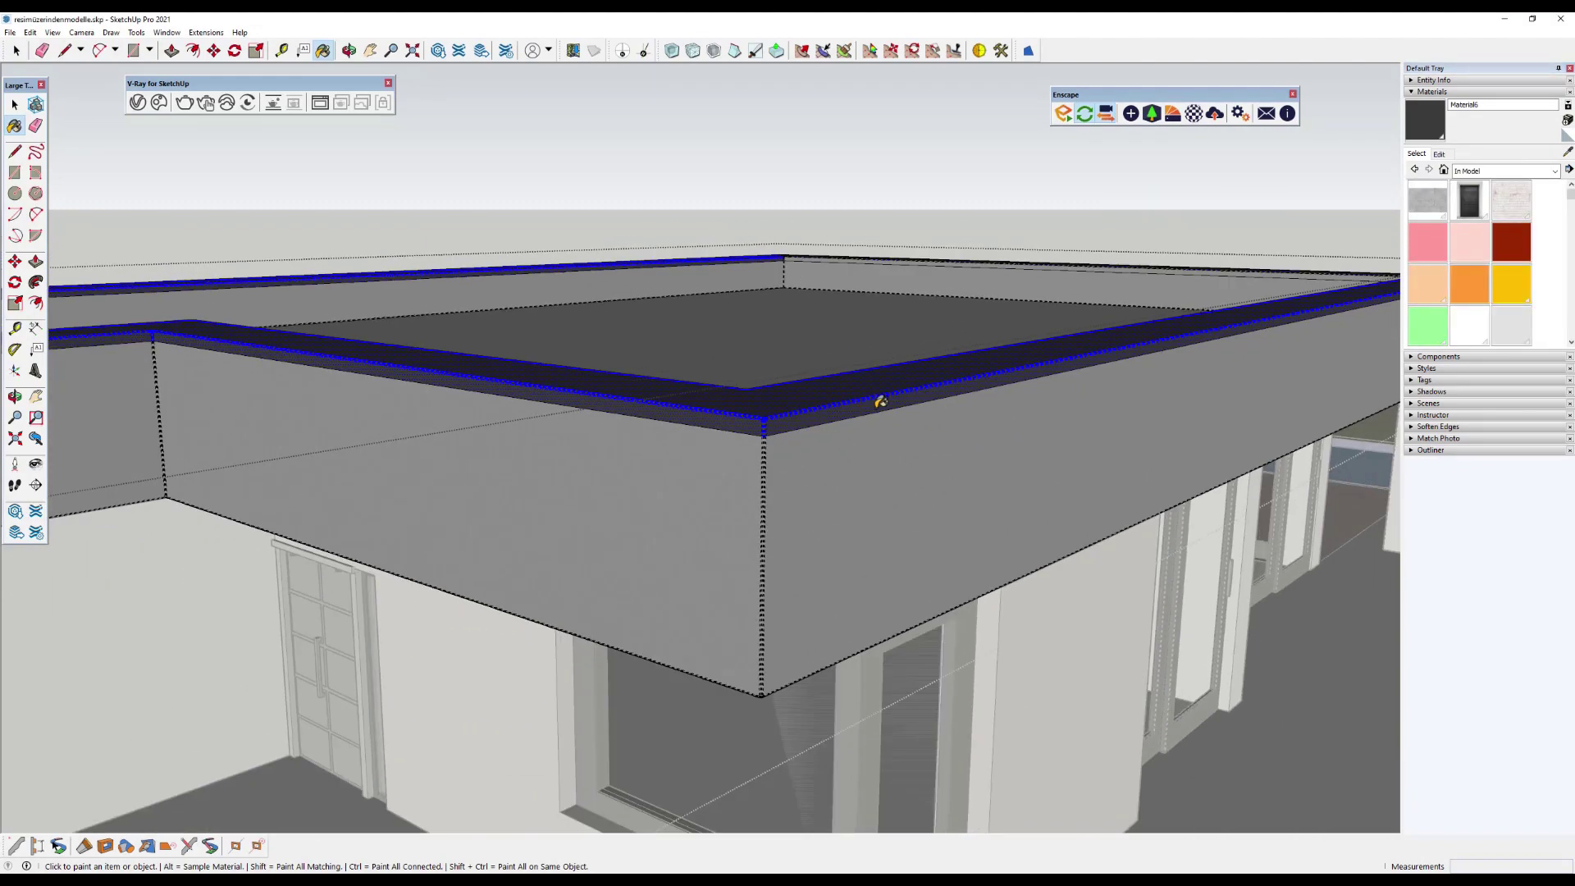
{"action": "scroll", "coordinate": [574, 386], "scroll_direction": "down", "scroll_amount": 3}
{"action": "left_click", "coordinate": [15, 105]}
{"action": "left_click", "coordinate": [762, 173]}
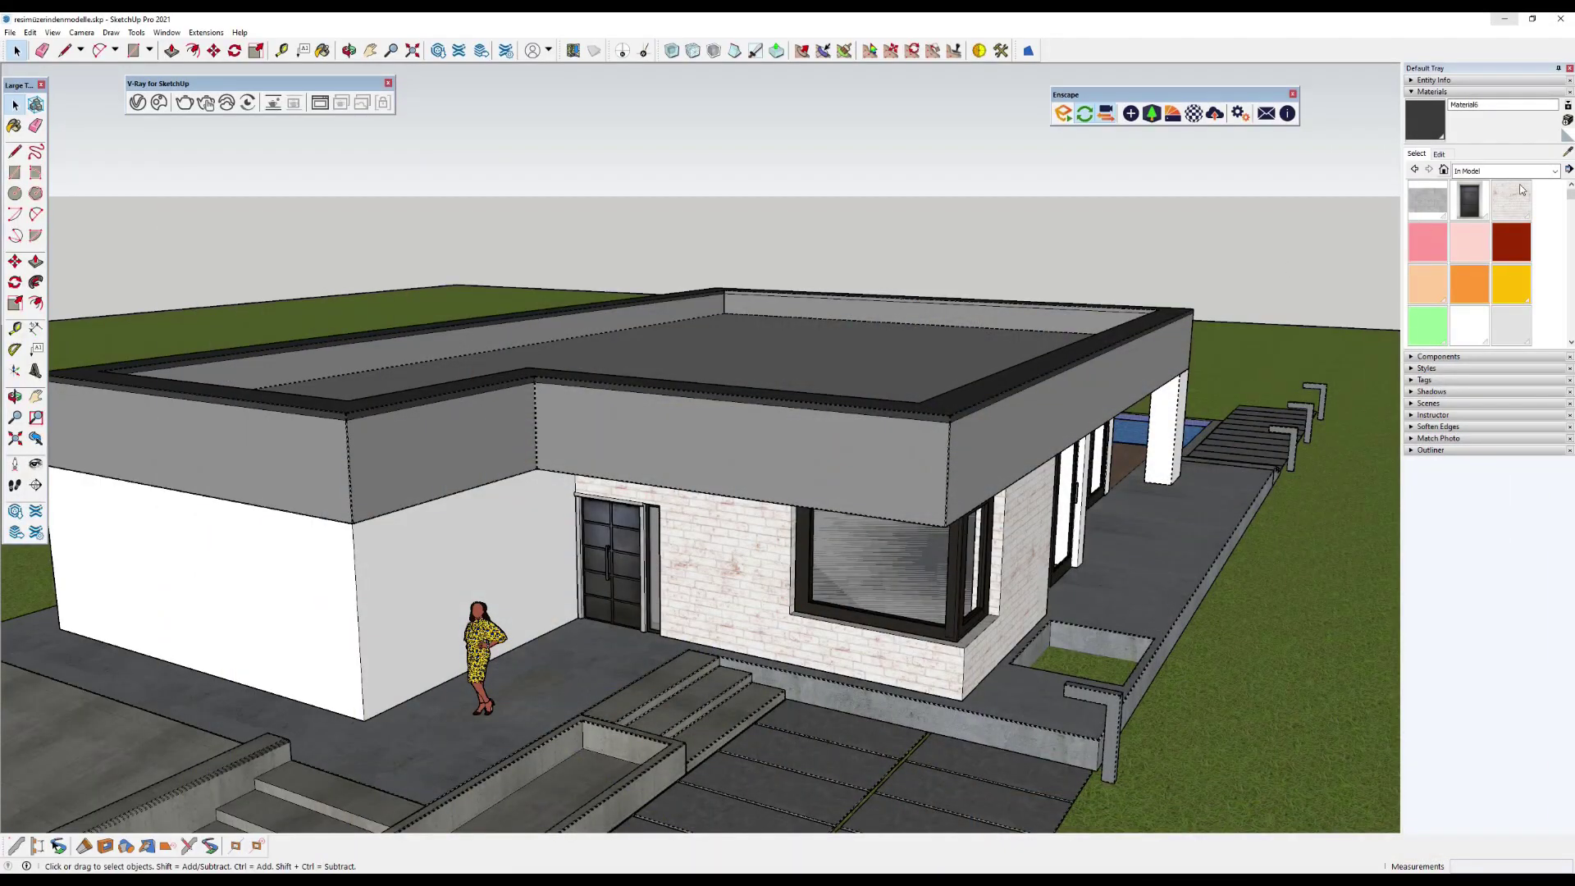
Sample the roof fascia's Plaster 09_Clay material and raise its brightness to white.
{"action": "left_click", "coordinate": [1036, 422], "text": "alt"}
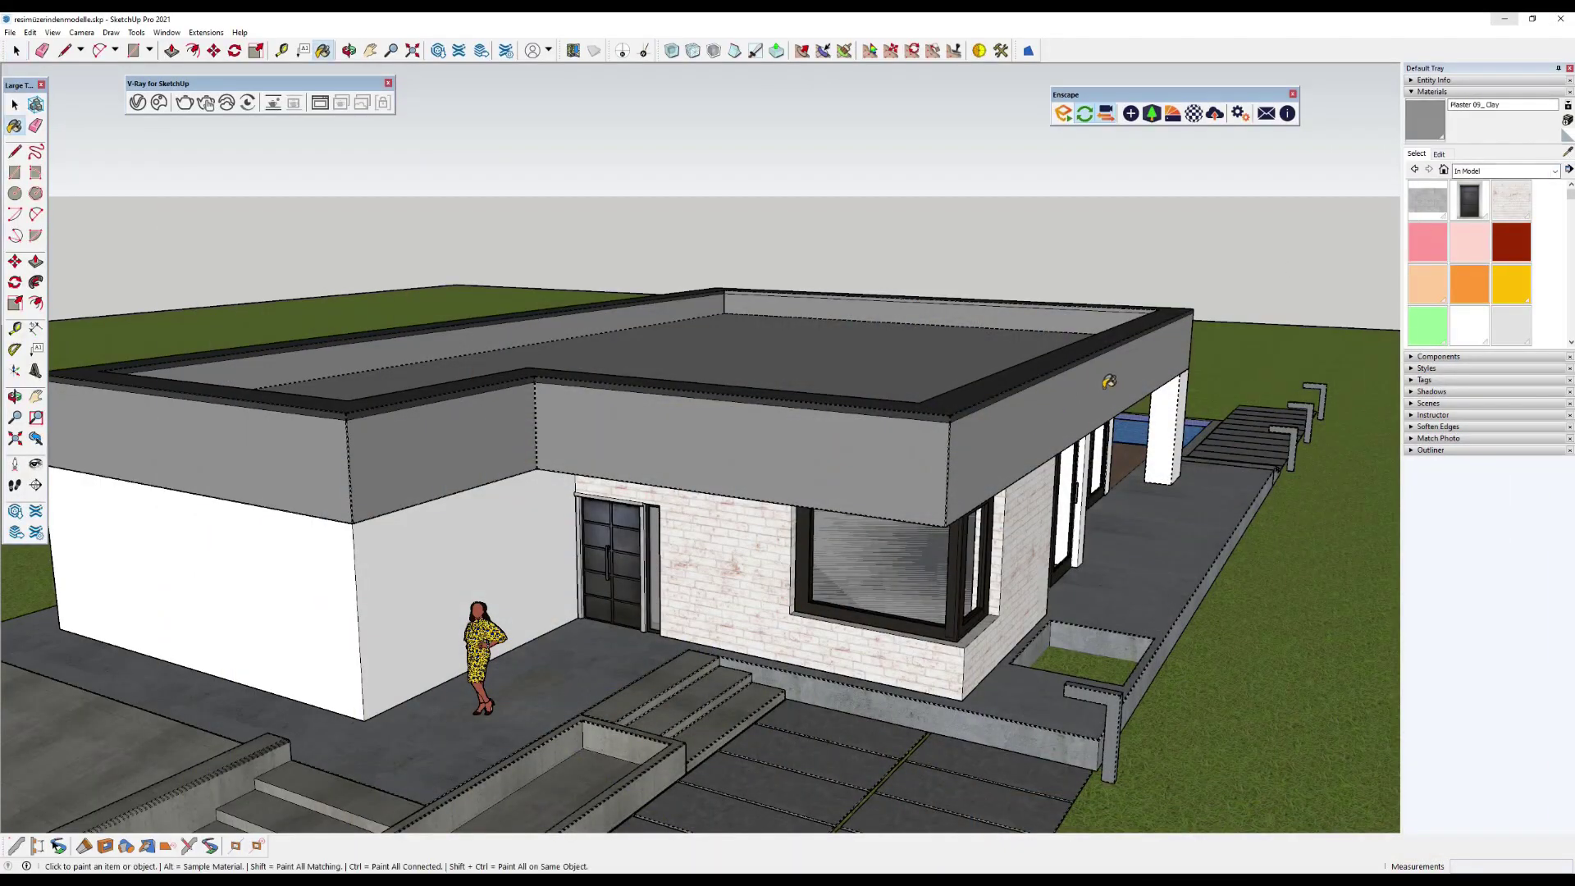
{"action": "left_click", "coordinate": [1440, 154]}
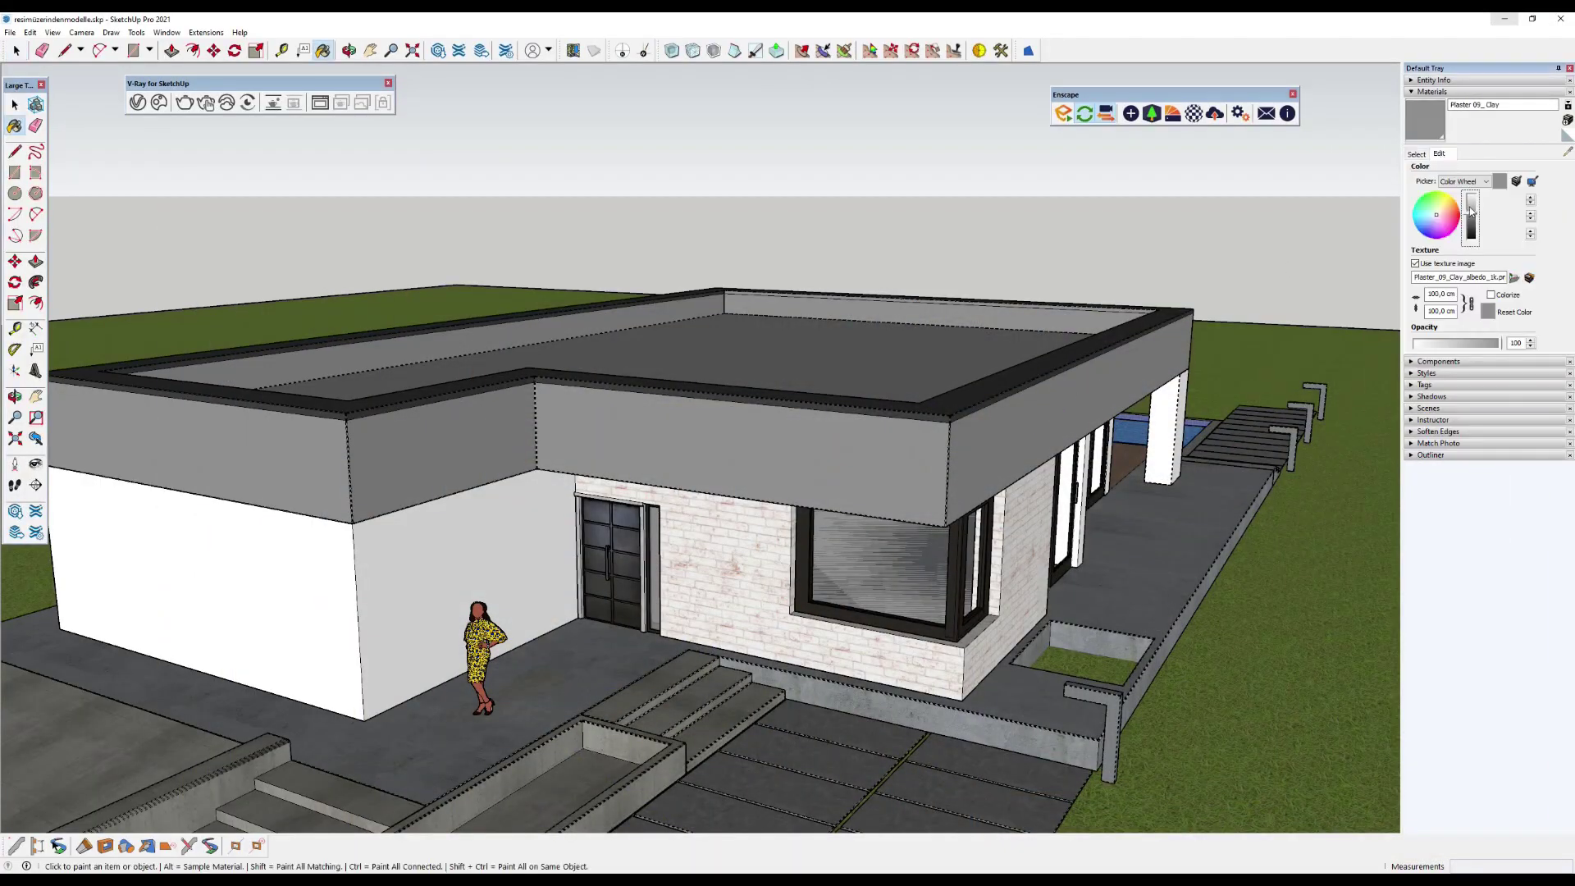
{"action": "left_click_drag", "start_coordinate": [1470, 205], "coordinate": [1471, 197]}
Orbit the Enscape view to the pool side and raise the camera above the house.
{"action": "middle_click_drag", "start_coordinate": [1026, 393], "coordinate": [744, 377]}
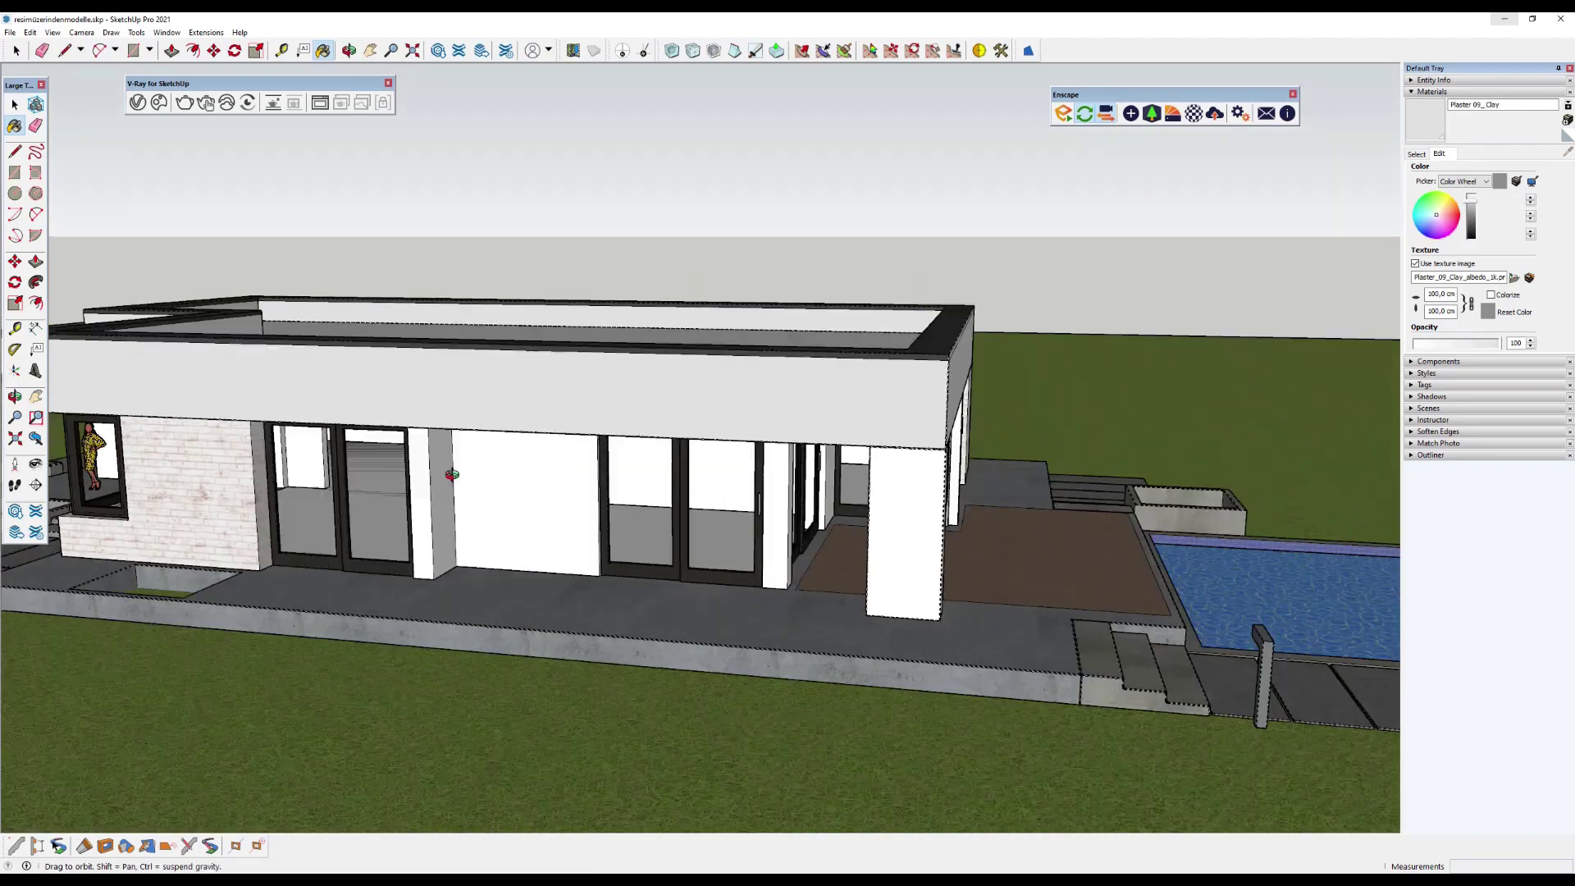
{"action": "scroll", "coordinate": [744, 377], "scroll_direction": "up", "scroll_amount": 3}
{"action": "scroll", "coordinate": [734, 345], "scroll_direction": "up", "scroll_amount": 3}
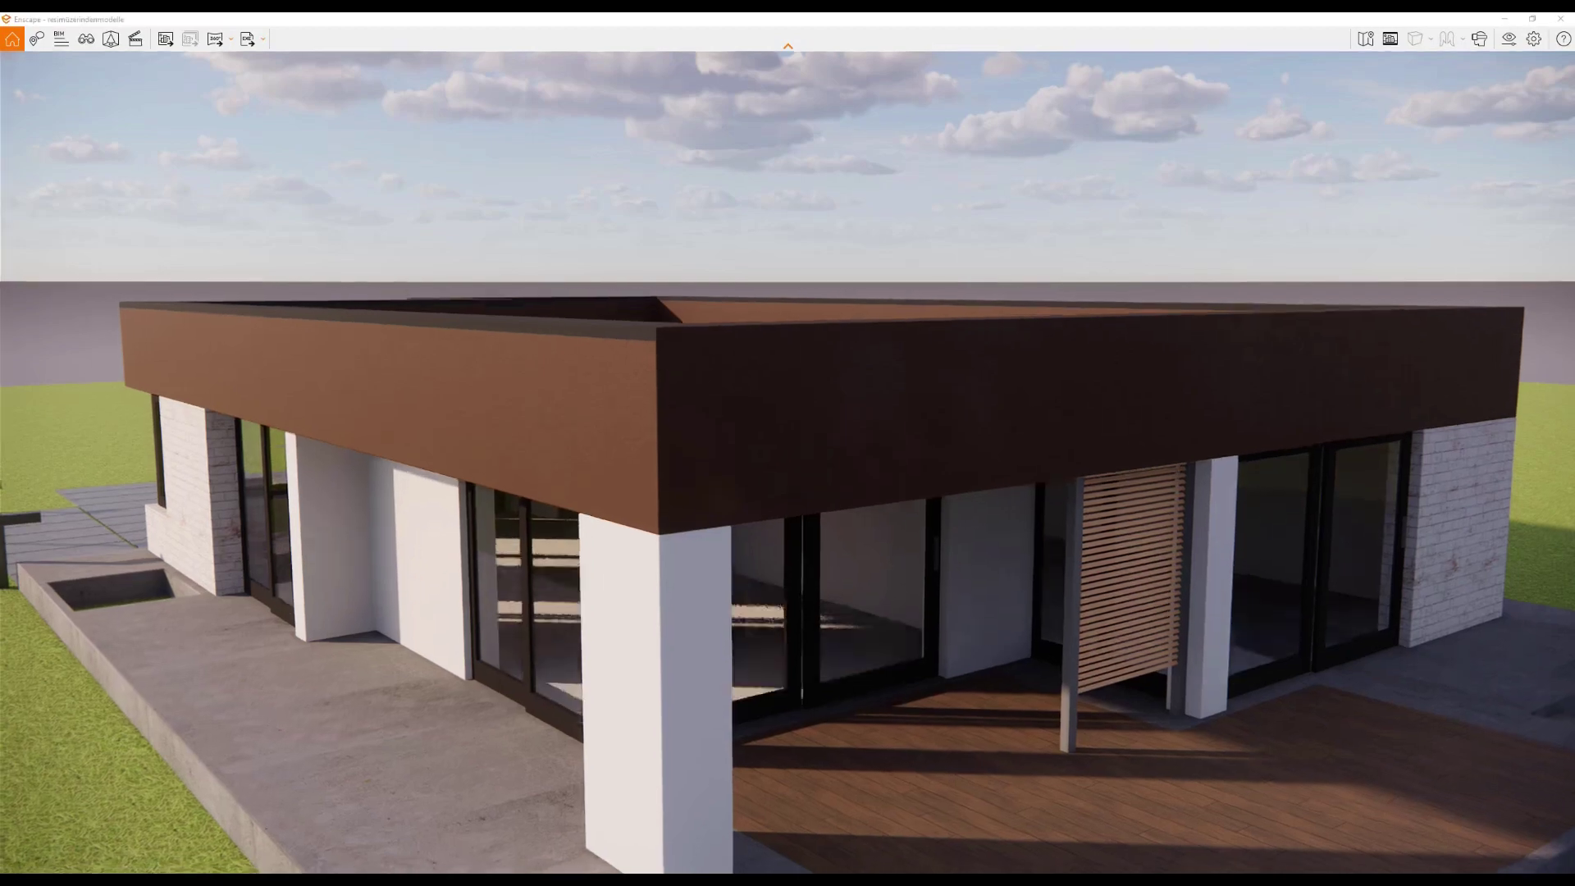
{"action": "right_click_drag", "start_coordinate": [759, 455], "coordinate": [759, 455]}
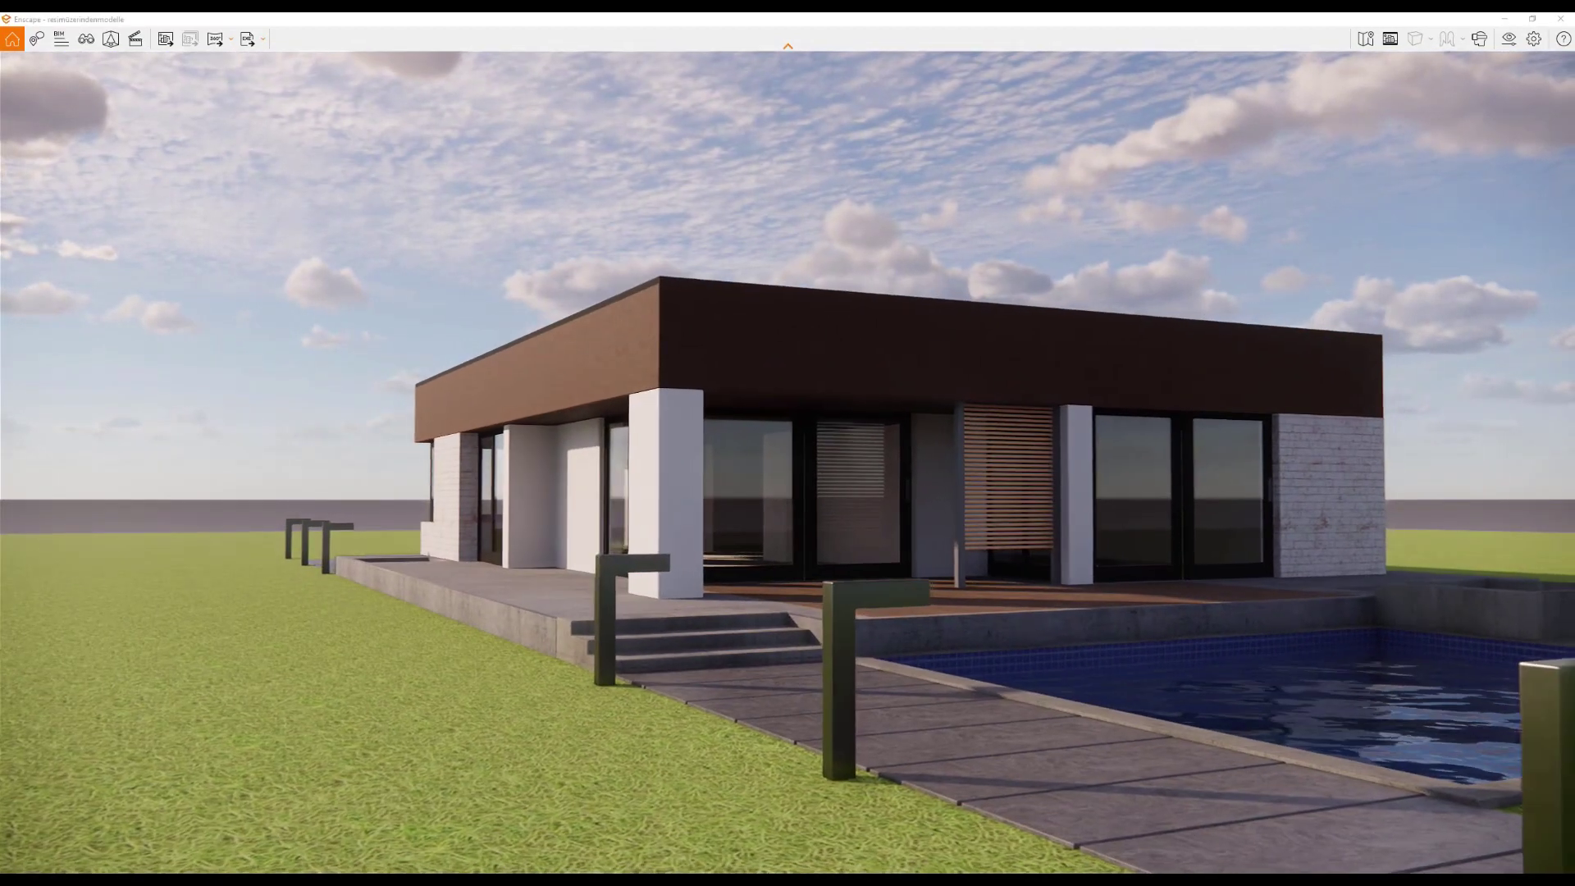
Set the Enscape tint colour of Plaster 09_Clay to white and check the render.
{"action": "left_click", "coordinate": [1501, 20]}
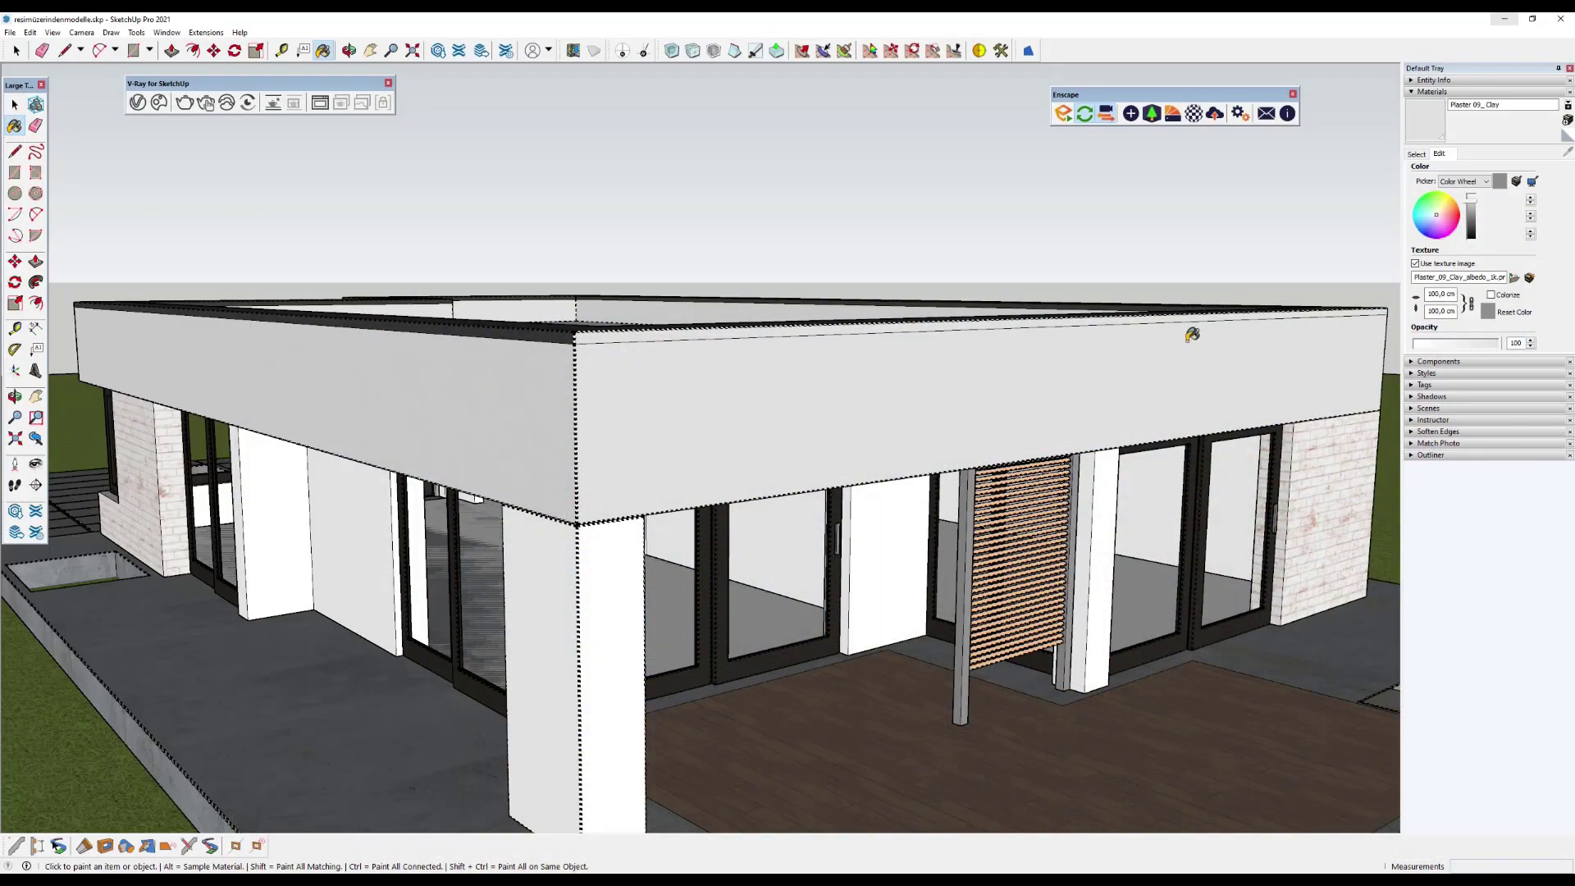
{"action": "left_click", "coordinate": [1193, 115]}
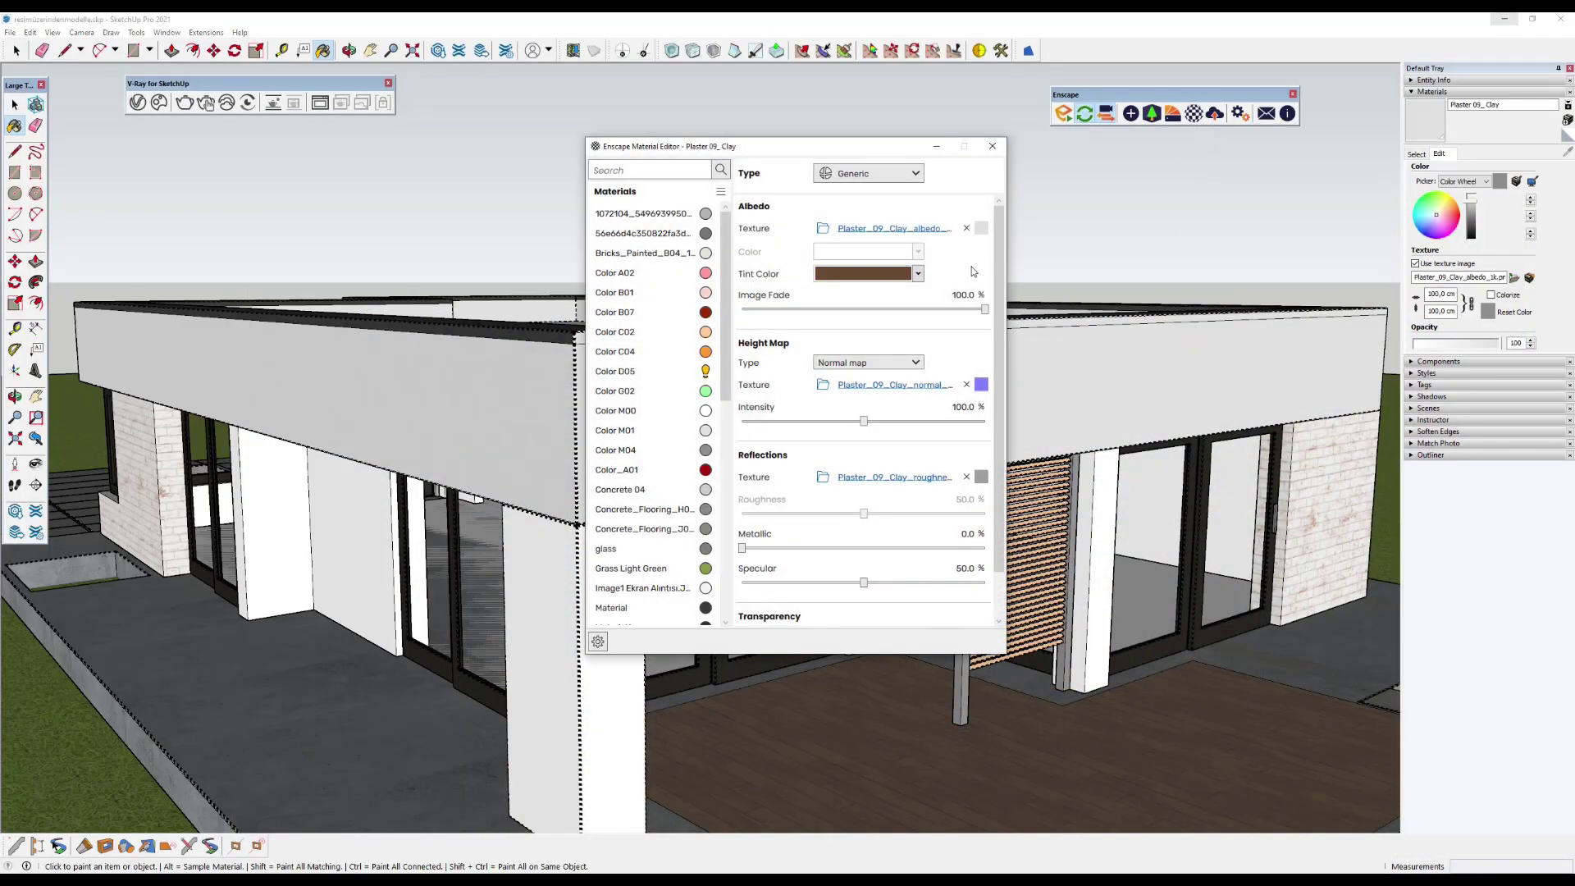
{"action": "left_click", "coordinate": [871, 273]}
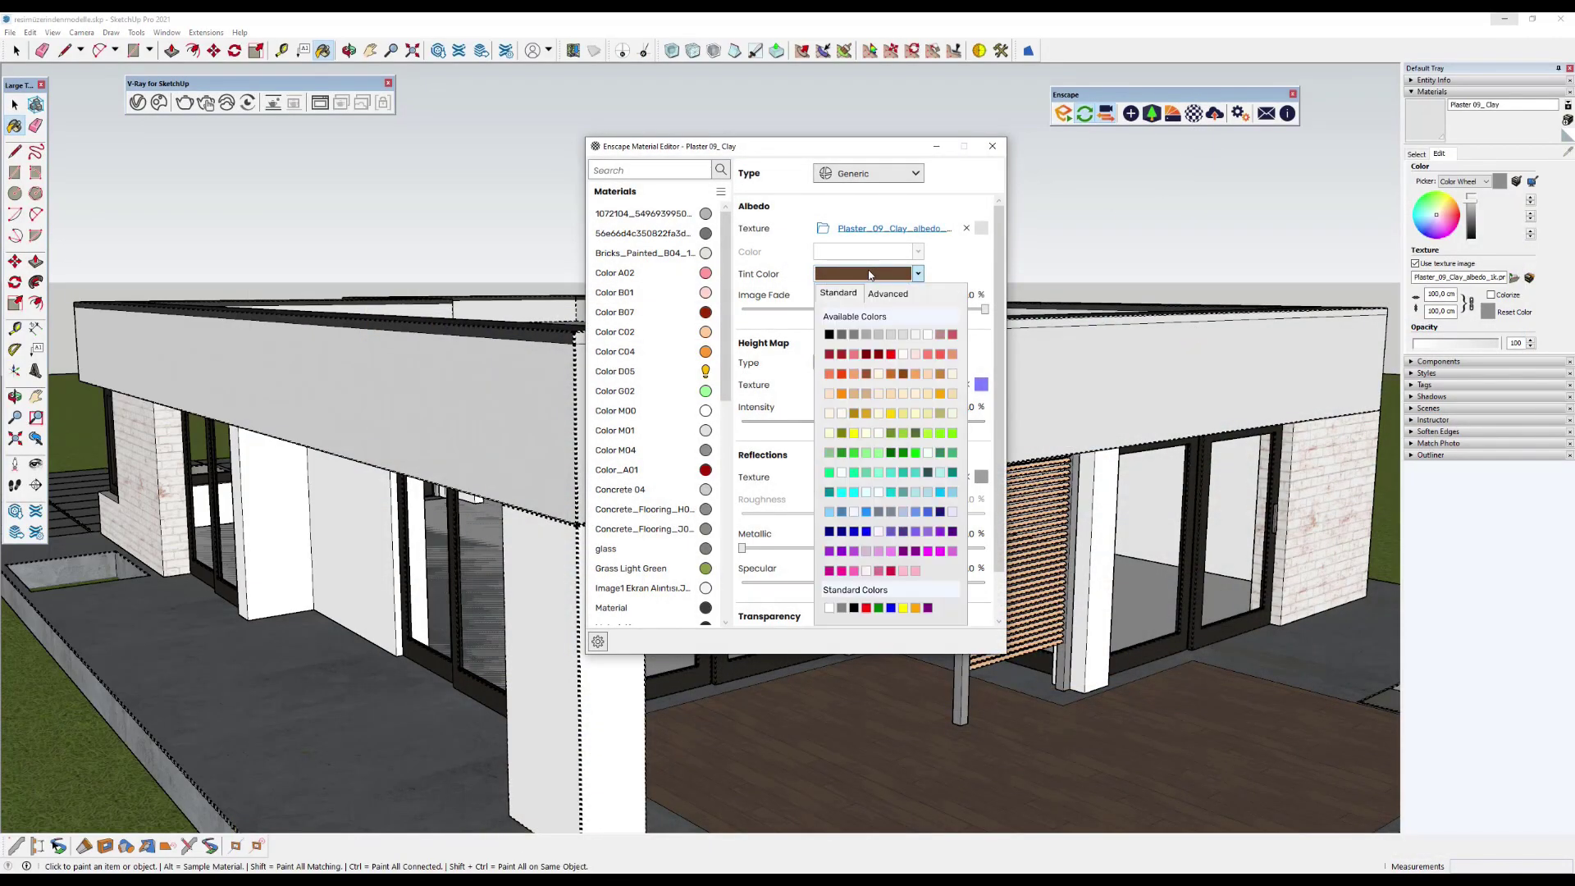
{"action": "left_click", "coordinate": [926, 334]}
{"action": "left_click", "coordinate": [990, 147]}
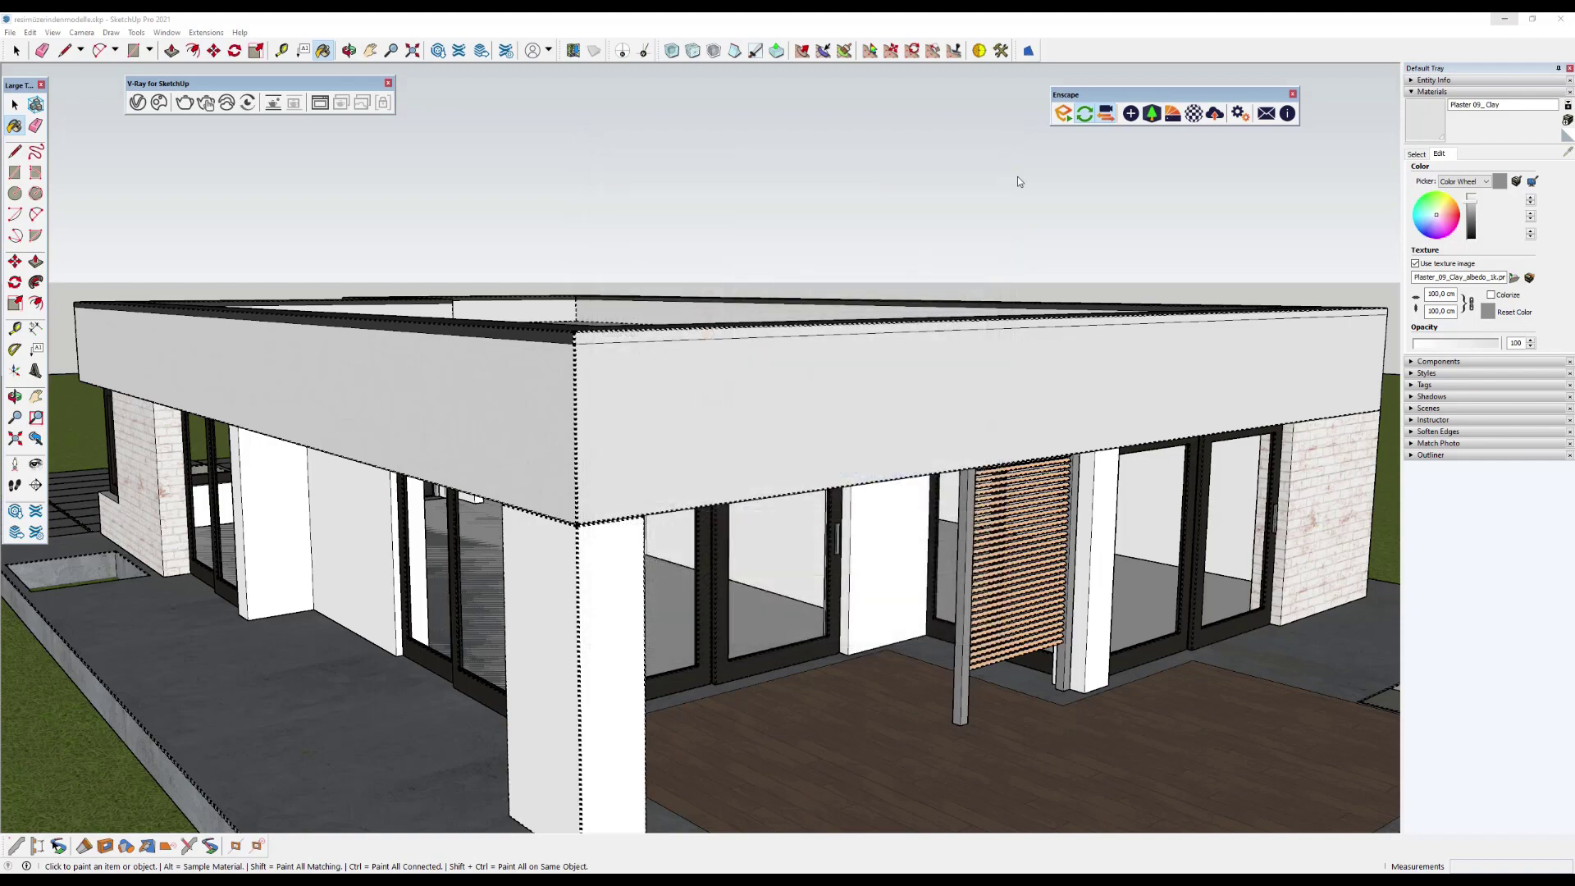
{"action": "key", "text": "alt+Tab"}
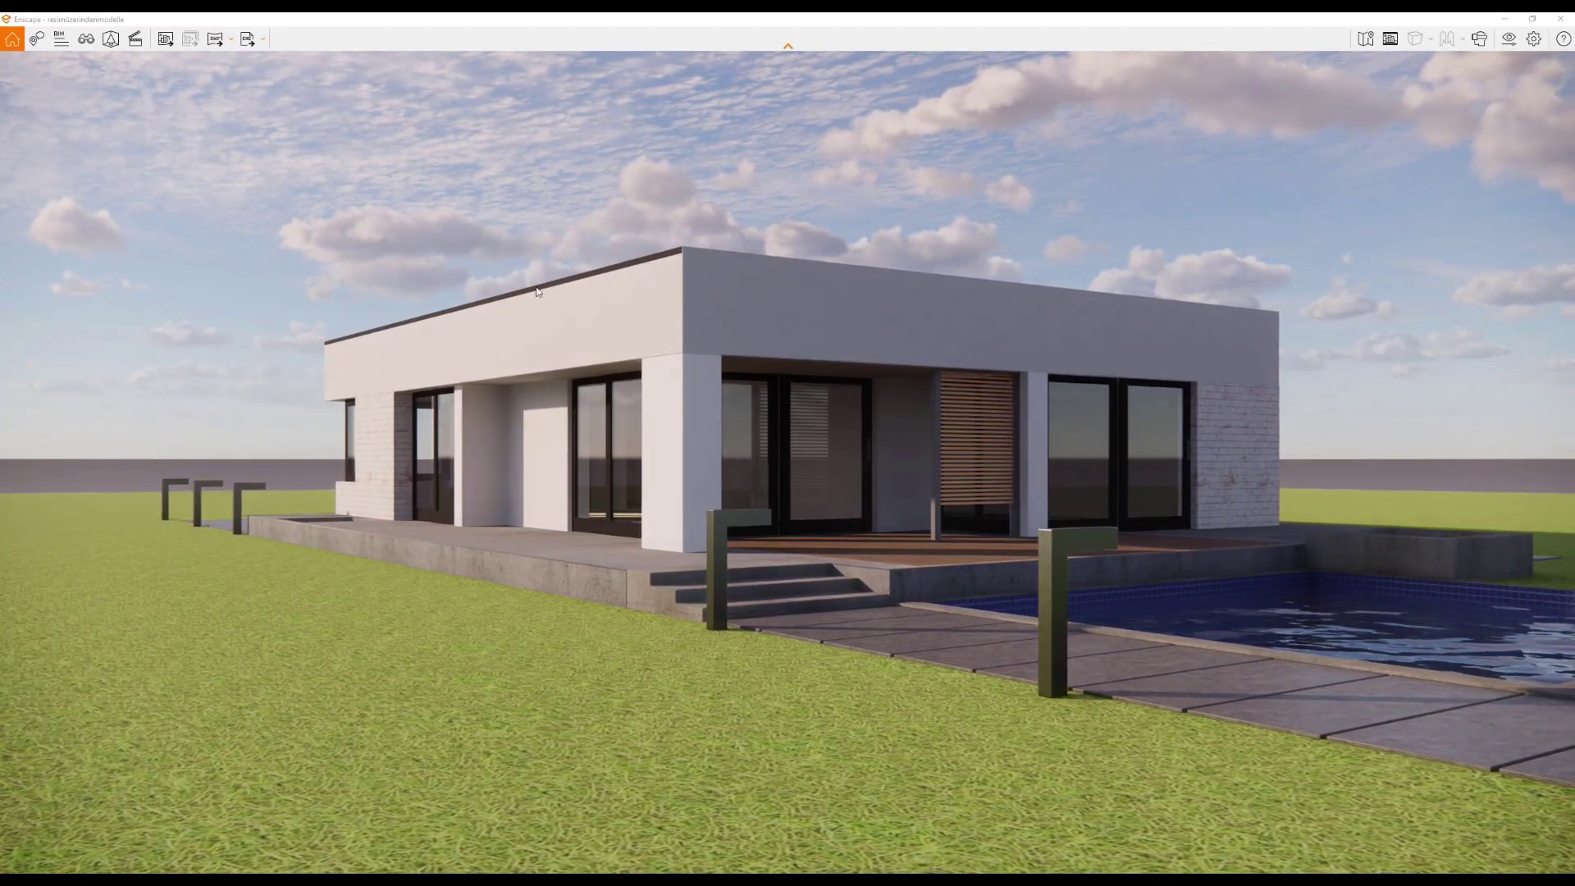
{"action": "left_click", "coordinate": [1500, 22]}
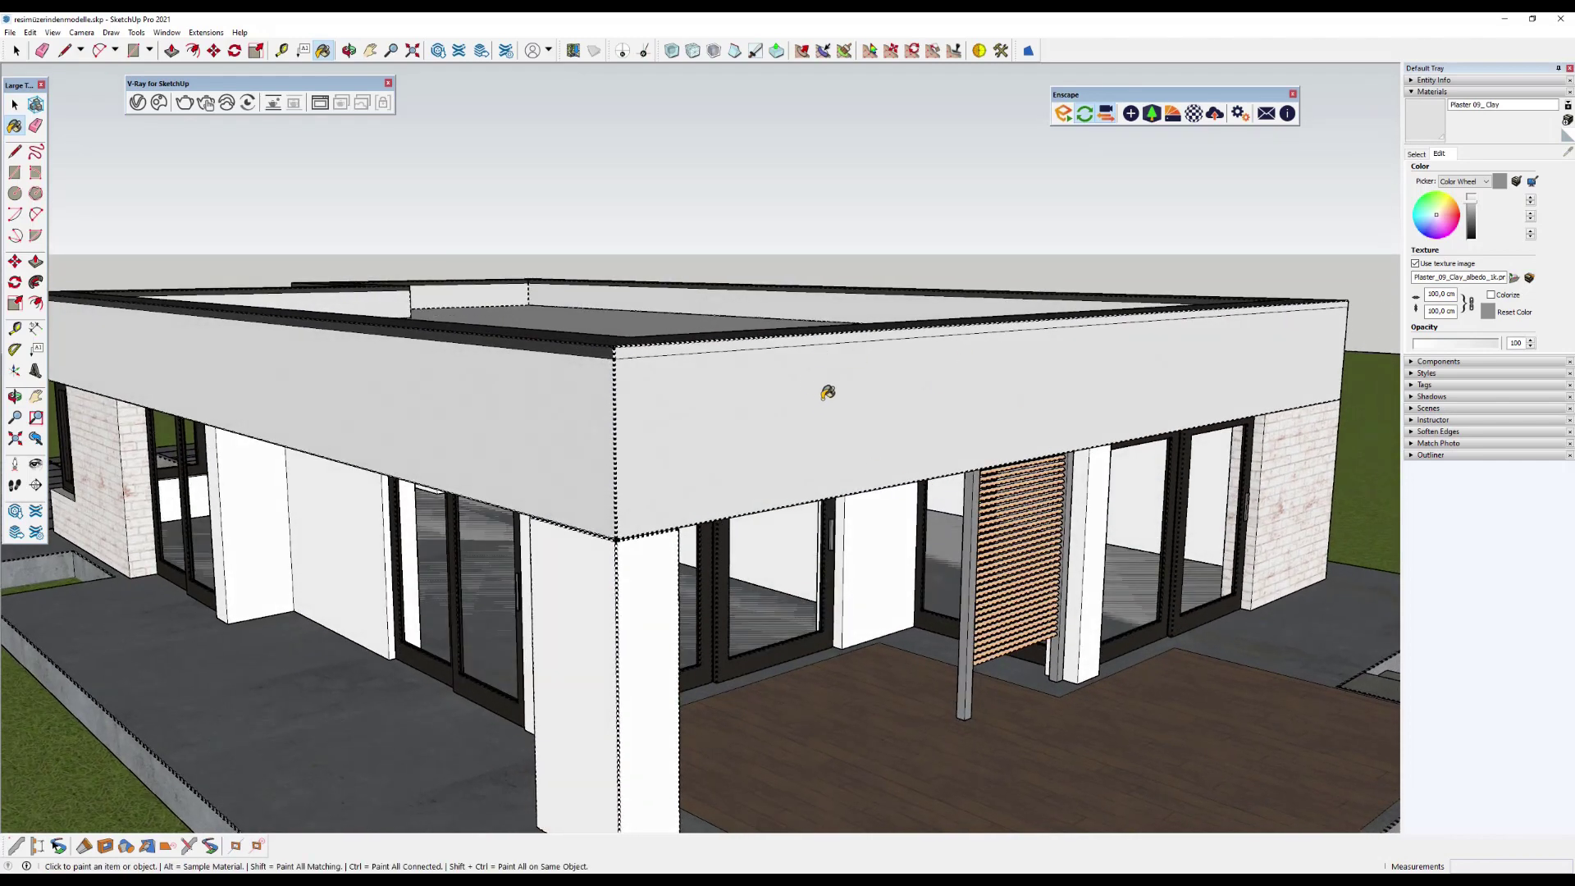
Zoom onto the roof corner and select the top face of the roof fascia.
{"action": "middle_click_drag", "start_coordinate": [733, 445], "coordinate": [714, 410]}
{"action": "scroll", "coordinate": [702, 379], "scroll_direction": "up", "scroll_amount": 2}
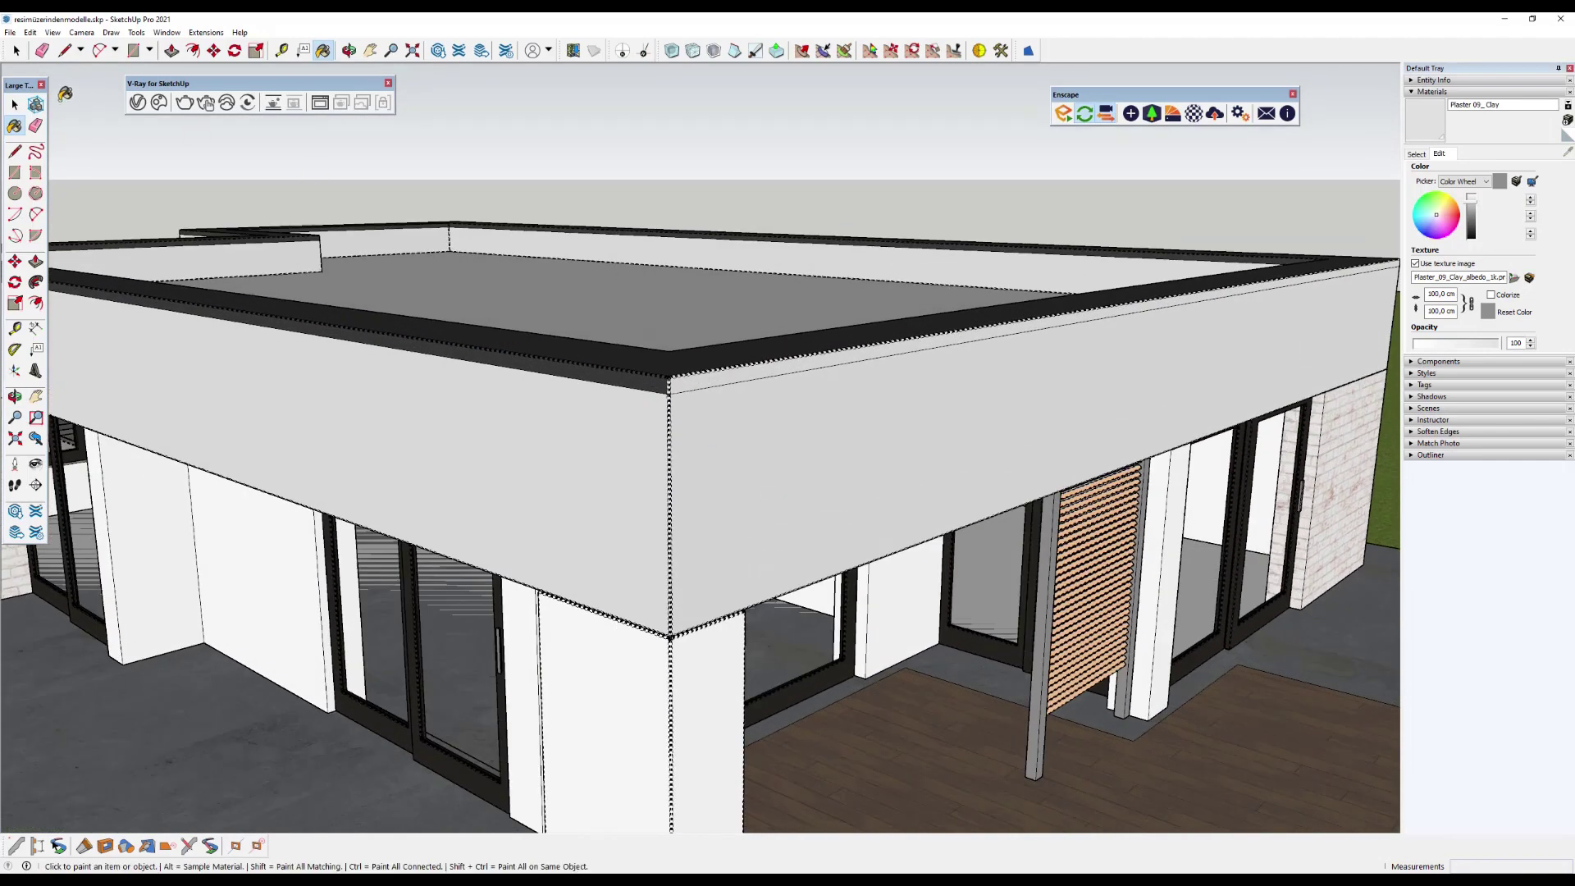
{"action": "key", "text": "space"}
{"action": "scroll", "coordinate": [755, 411], "scroll_direction": "up", "scroll_amount": 2}
{"action": "scroll", "coordinate": [784, 580], "scroll_direction": "up", "scroll_amount": 2}
{"action": "scroll", "coordinate": [836, 461], "scroll_direction": "up", "scroll_amount": 2}
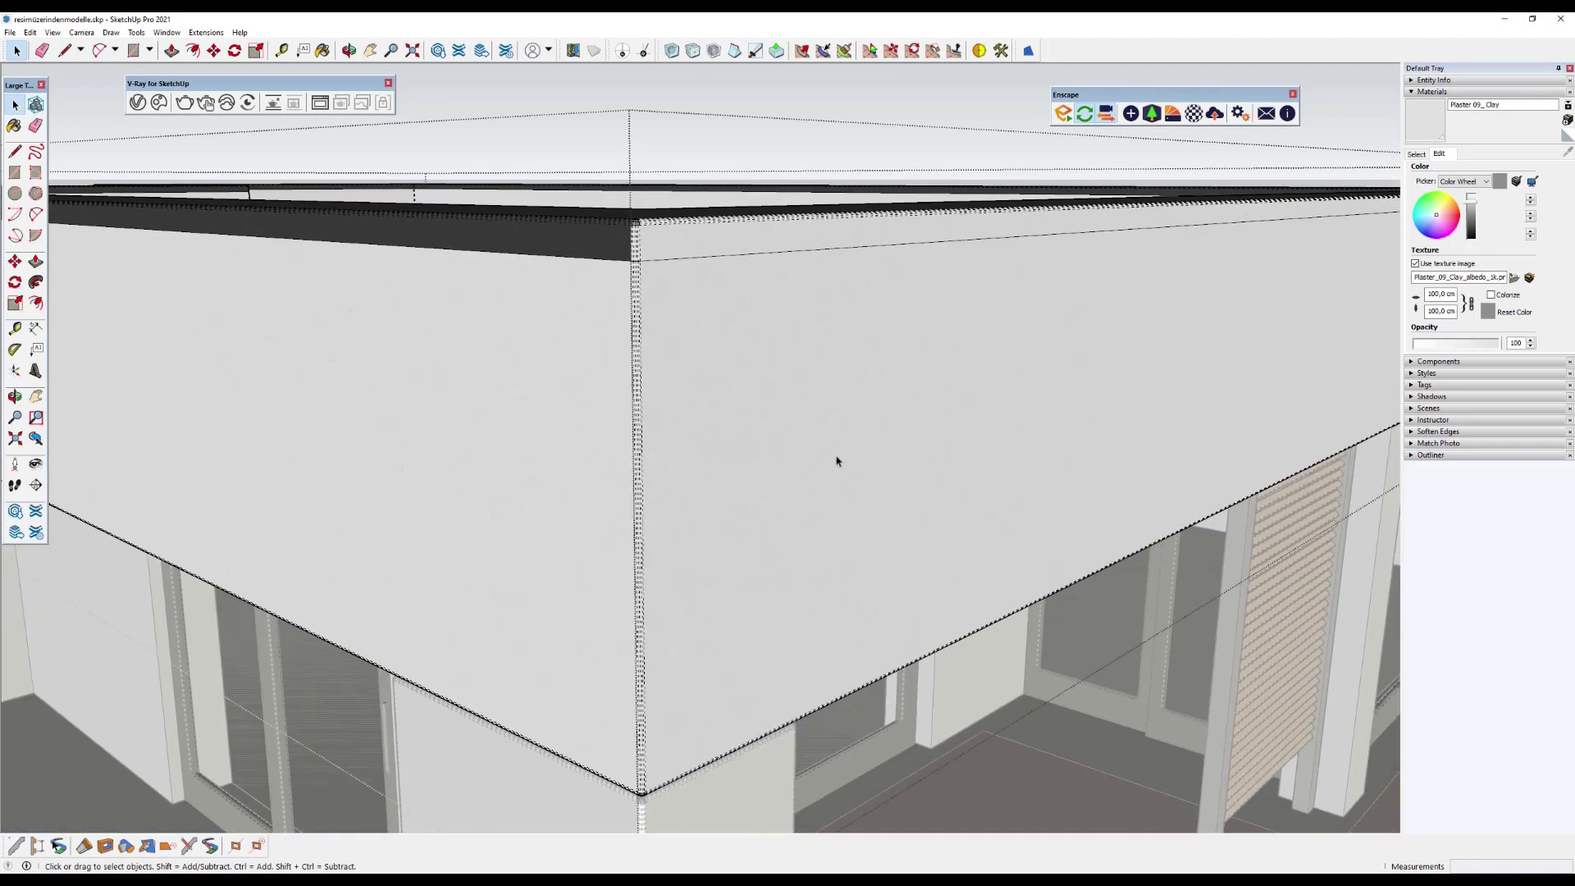
{"action": "scroll", "coordinate": [820, 451], "scroll_direction": "up", "scroll_amount": 2}
{"action": "scroll", "coordinate": [787, 410], "scroll_direction": "down", "scroll_amount": 3}
{"action": "middle_click_drag", "start_coordinate": [790, 404], "coordinate": [604, 271]}
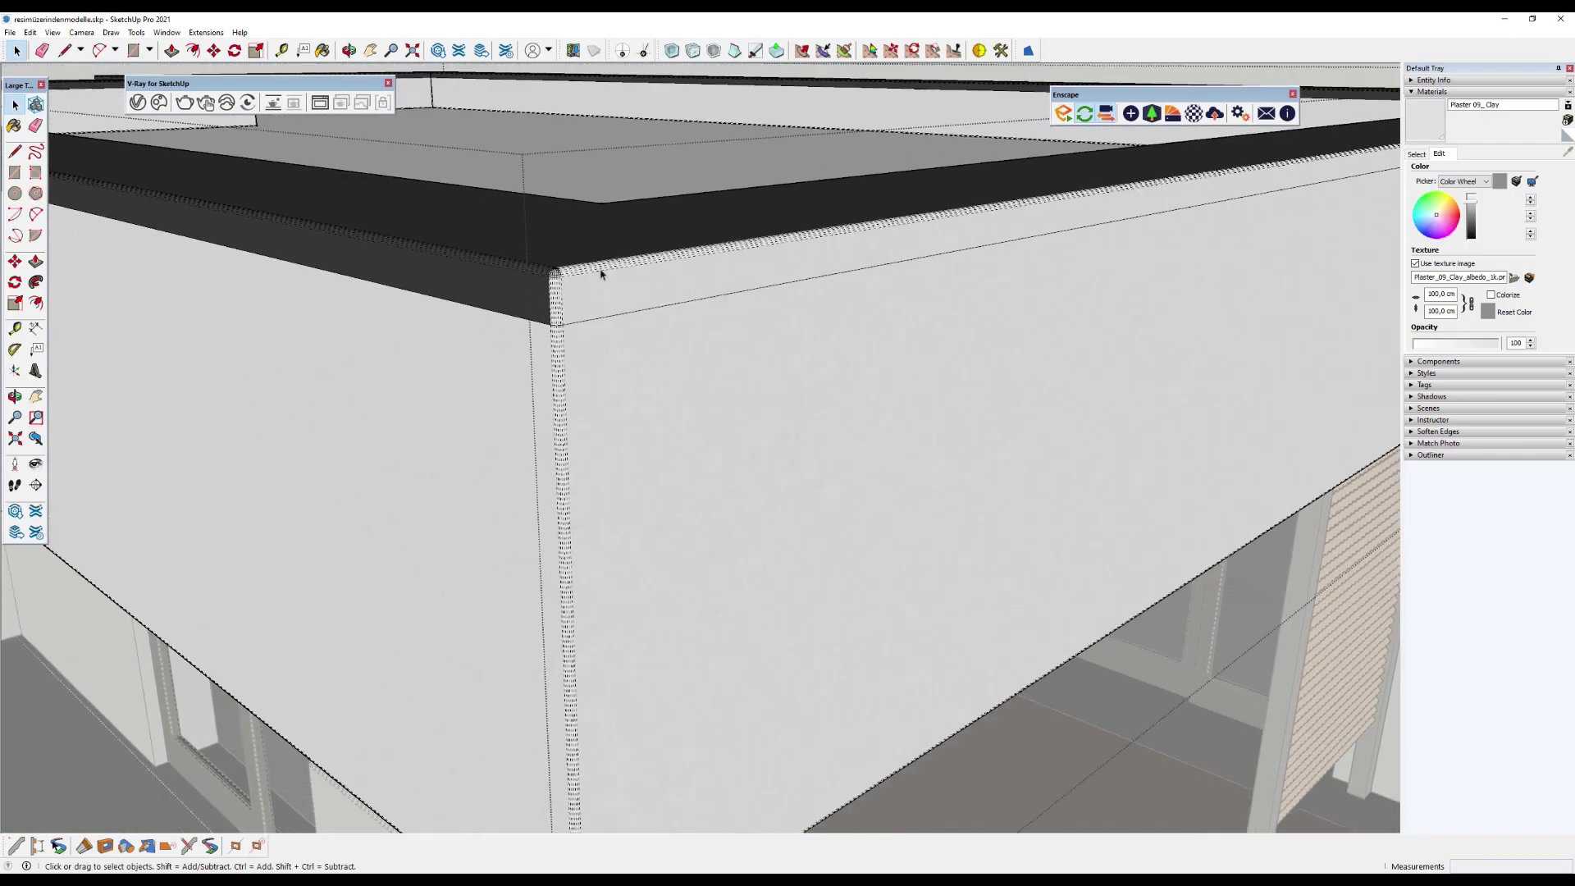
{"action": "scroll", "coordinate": [599, 279], "scroll_direction": "up", "scroll_amount": 3}
{"action": "left_click", "coordinate": [585, 293]}
{"action": "scroll", "coordinate": [585, 293], "scroll_direction": "down", "scroll_amount": 3}
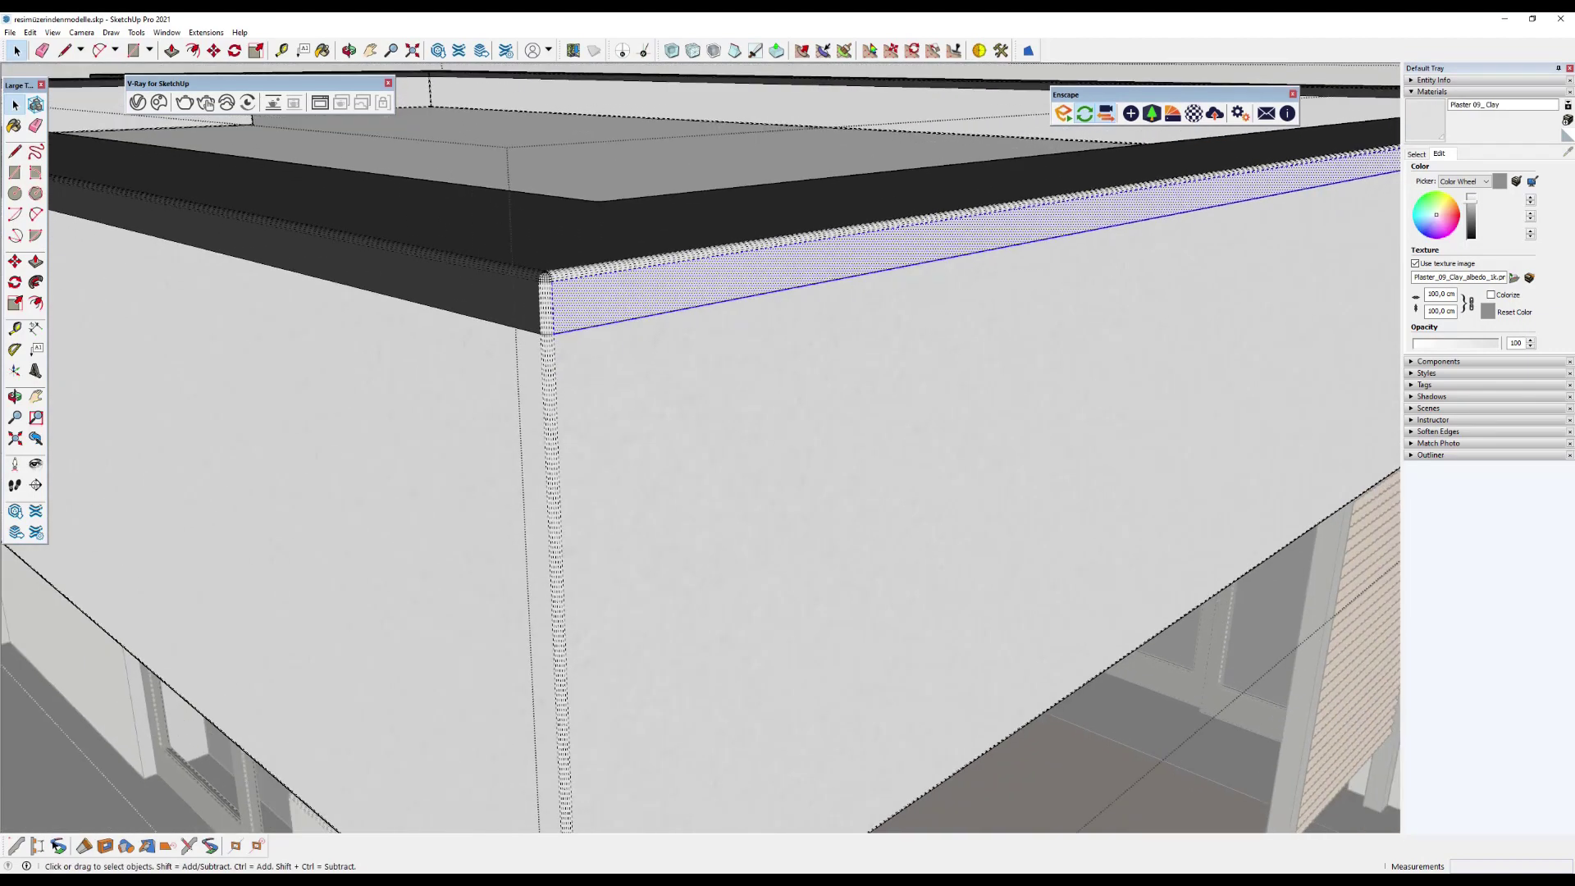
Paint the fascia-top light strip and rounded corner faces with the dark parapet material.
{"action": "left_click", "coordinate": [1418, 154]}
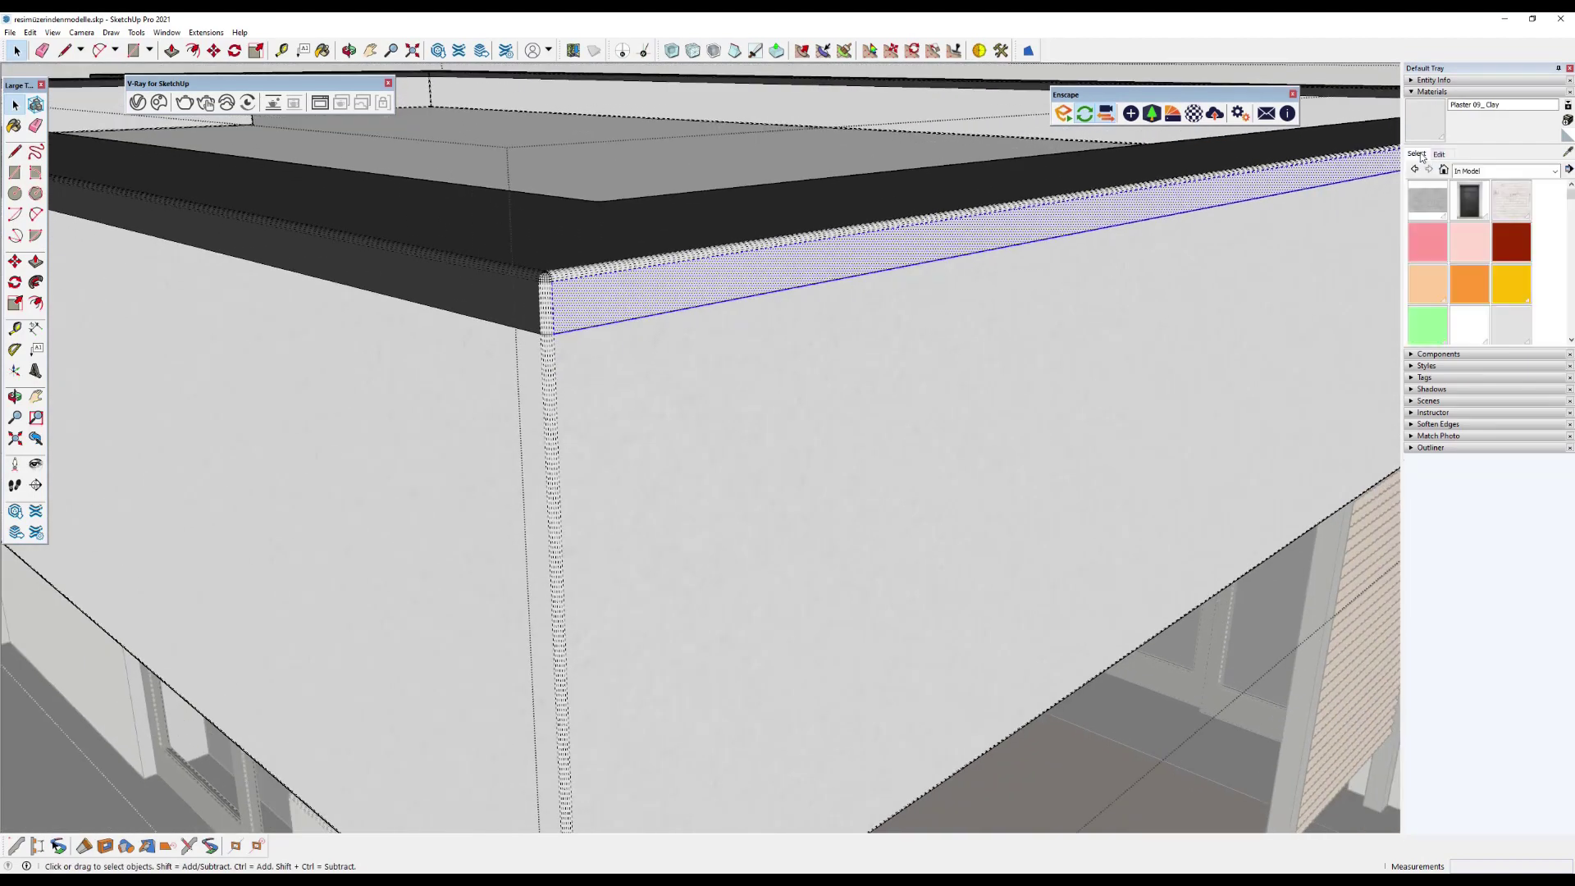
{"action": "left_click", "coordinate": [529, 289], "text": "alt"}
{"action": "scroll", "coordinate": [541, 283], "scroll_direction": "up", "scroll_amount": 2}
{"action": "scroll", "coordinate": [562, 260], "scroll_direction": "up", "scroll_amount": 2}
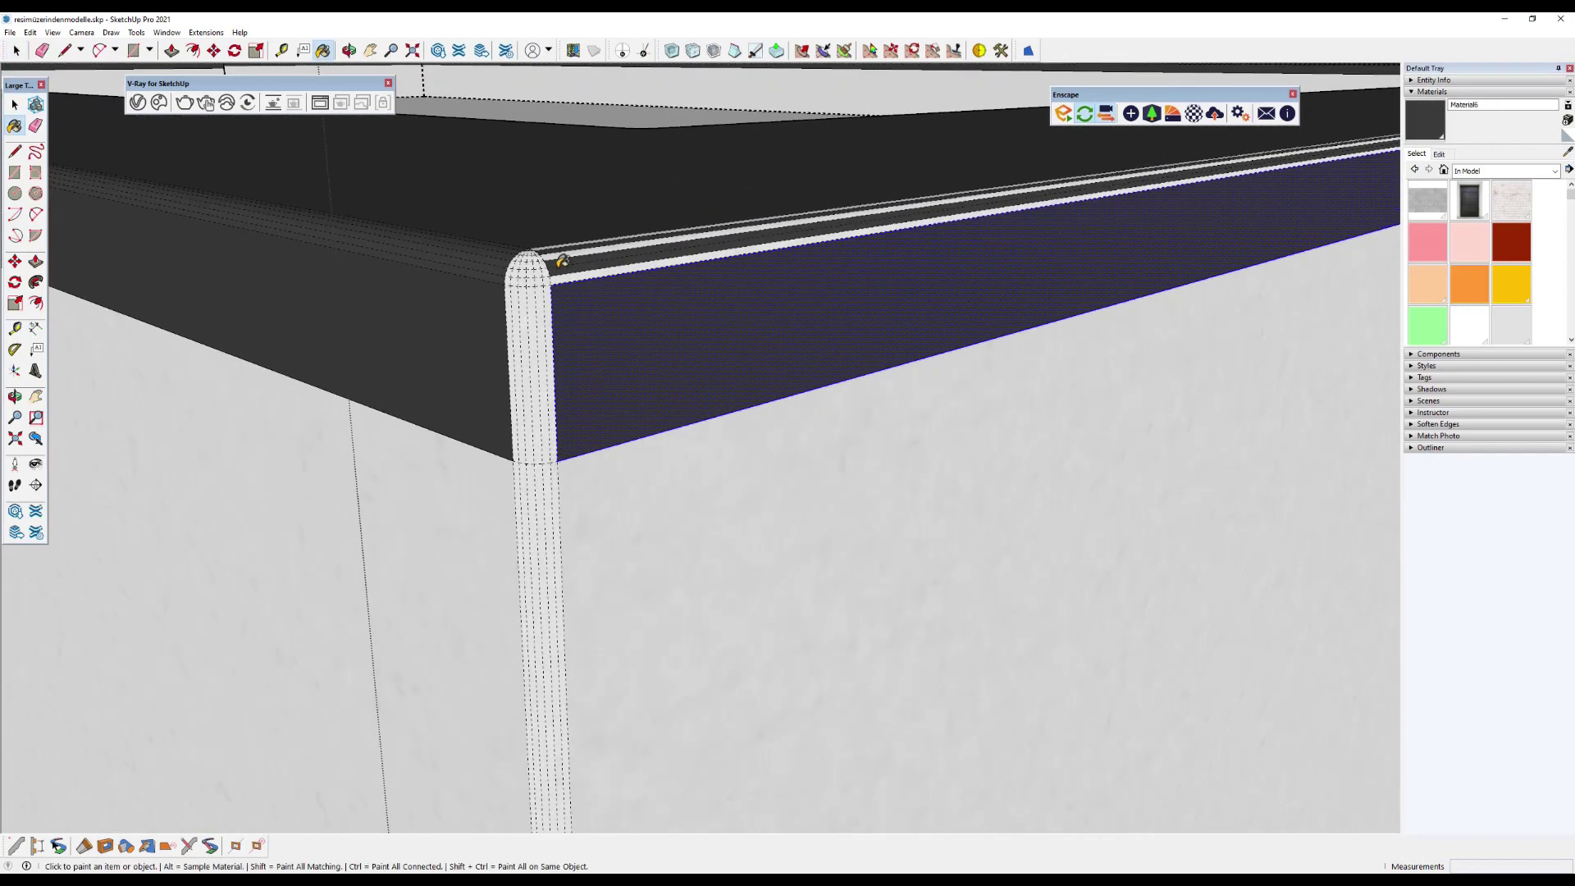
{"action": "left_click", "coordinate": [555, 248]}
{"action": "scroll", "coordinate": [549, 257], "scroll_direction": "up", "scroll_amount": 2}
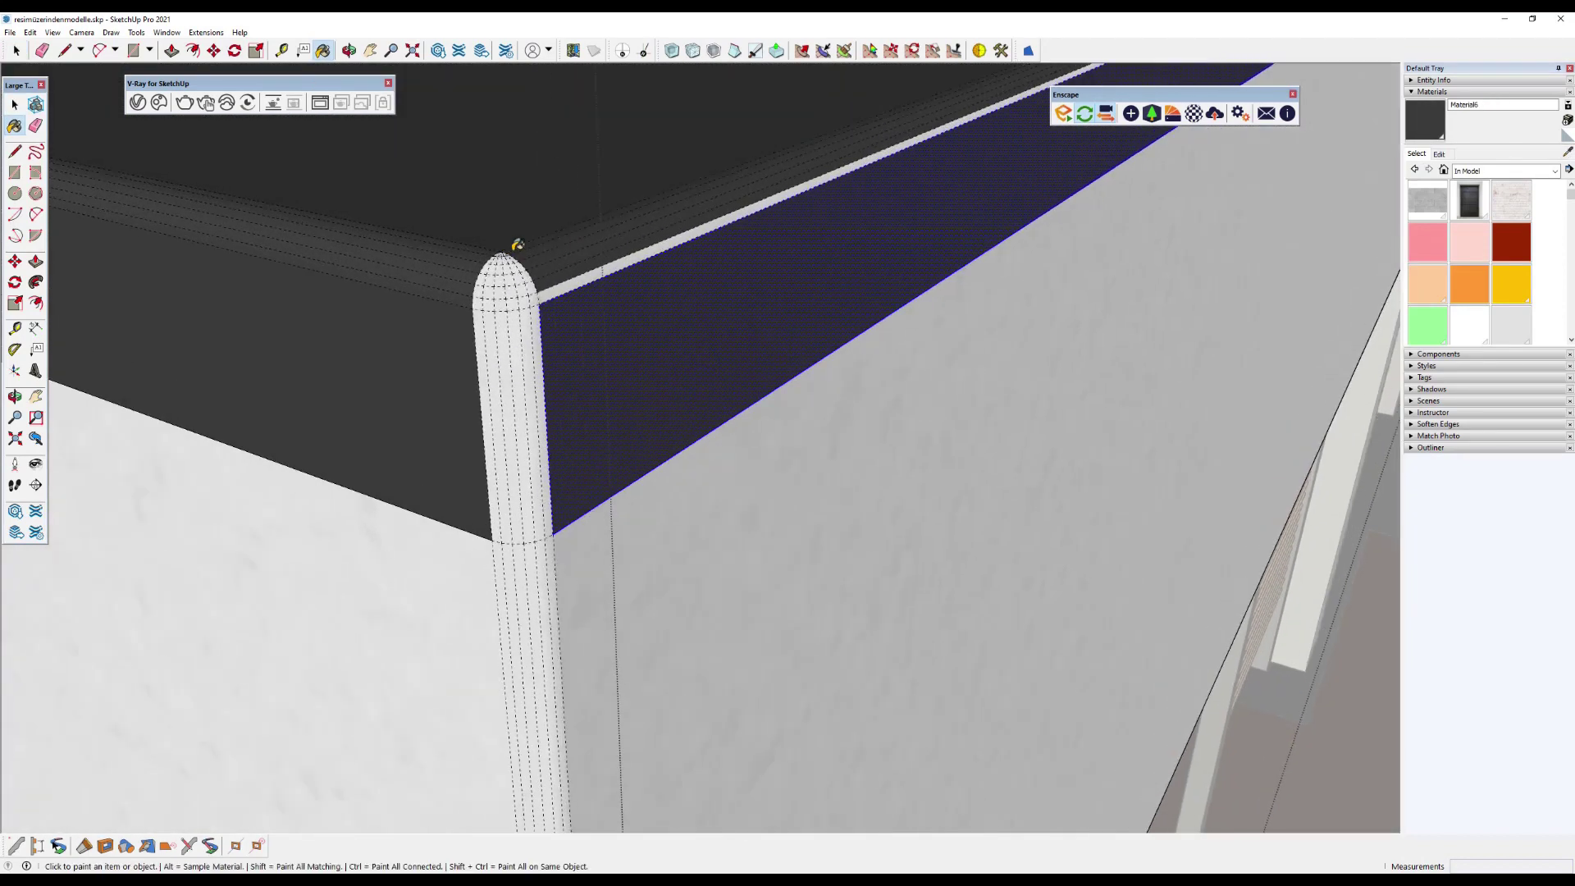
{"action": "left_click", "coordinate": [555, 287]}
{"action": "left_click", "coordinate": [527, 295]}
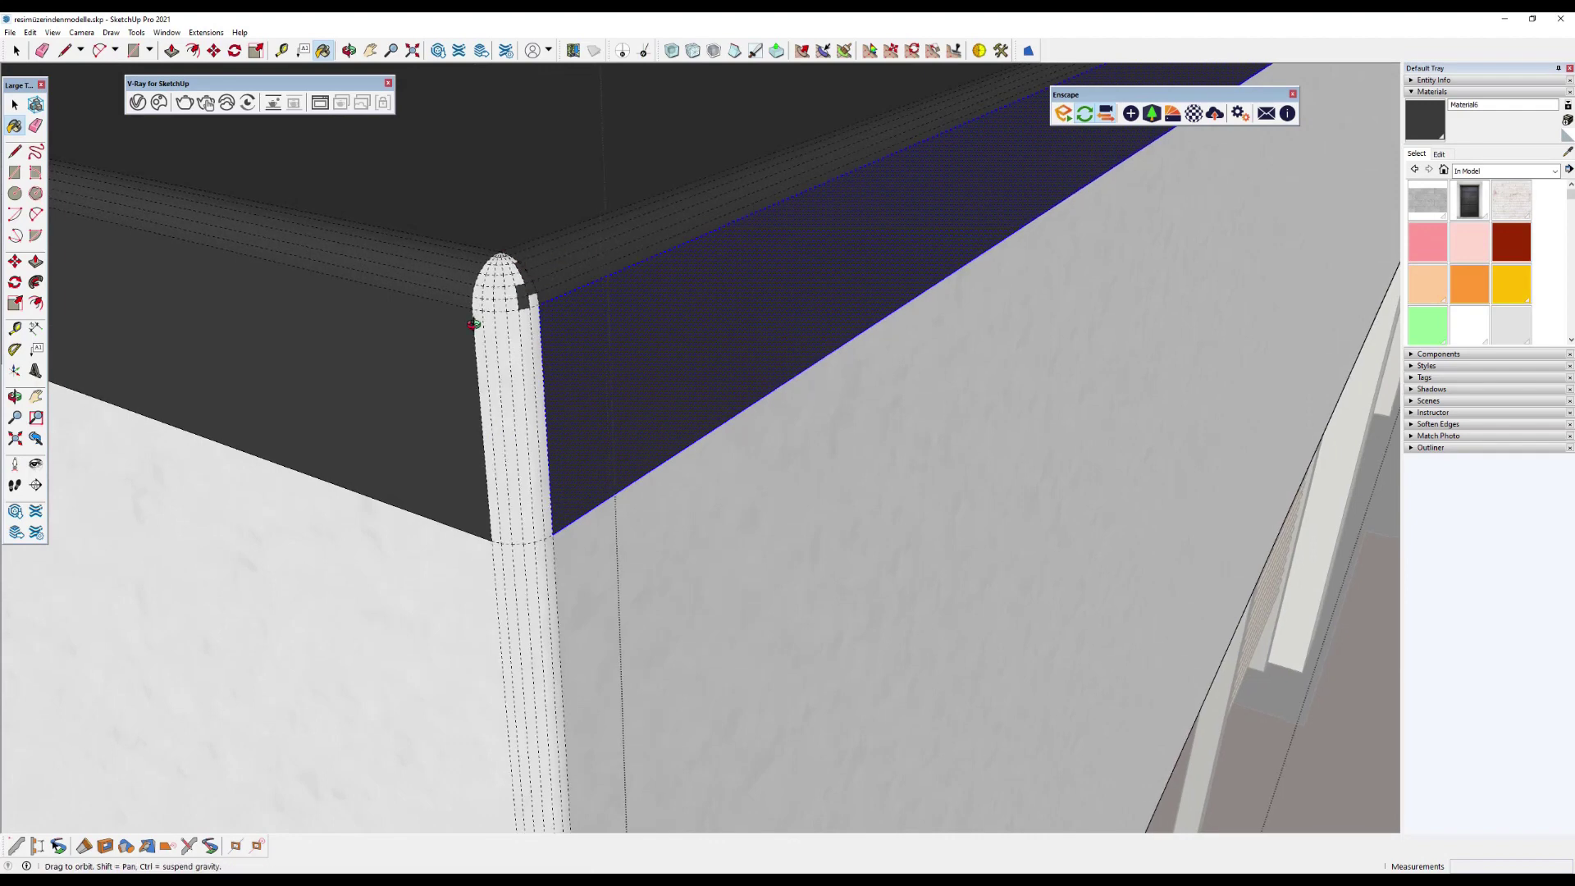
{"action": "scroll", "coordinate": [521, 263], "scroll_direction": "down", "scroll_amount": 2}
{"action": "left_click", "coordinate": [475, 336]}
{"action": "left_click", "coordinate": [490, 336]}
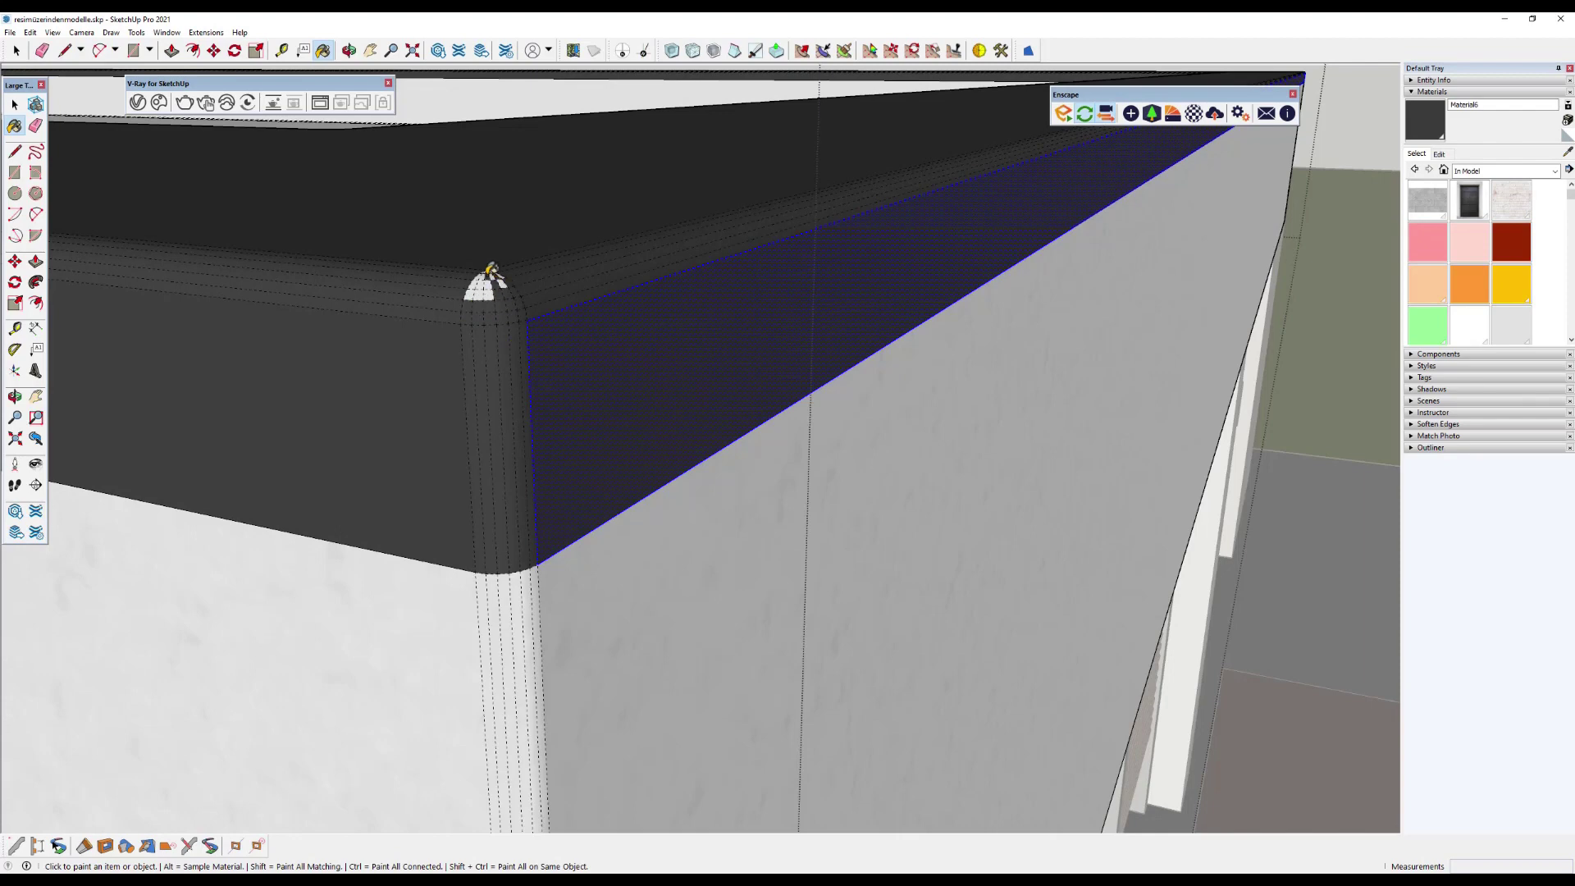
Paint the remaining corner pillar strips dark grey.
{"action": "scroll", "coordinate": [494, 275], "scroll_direction": "up", "scroll_amount": 2}
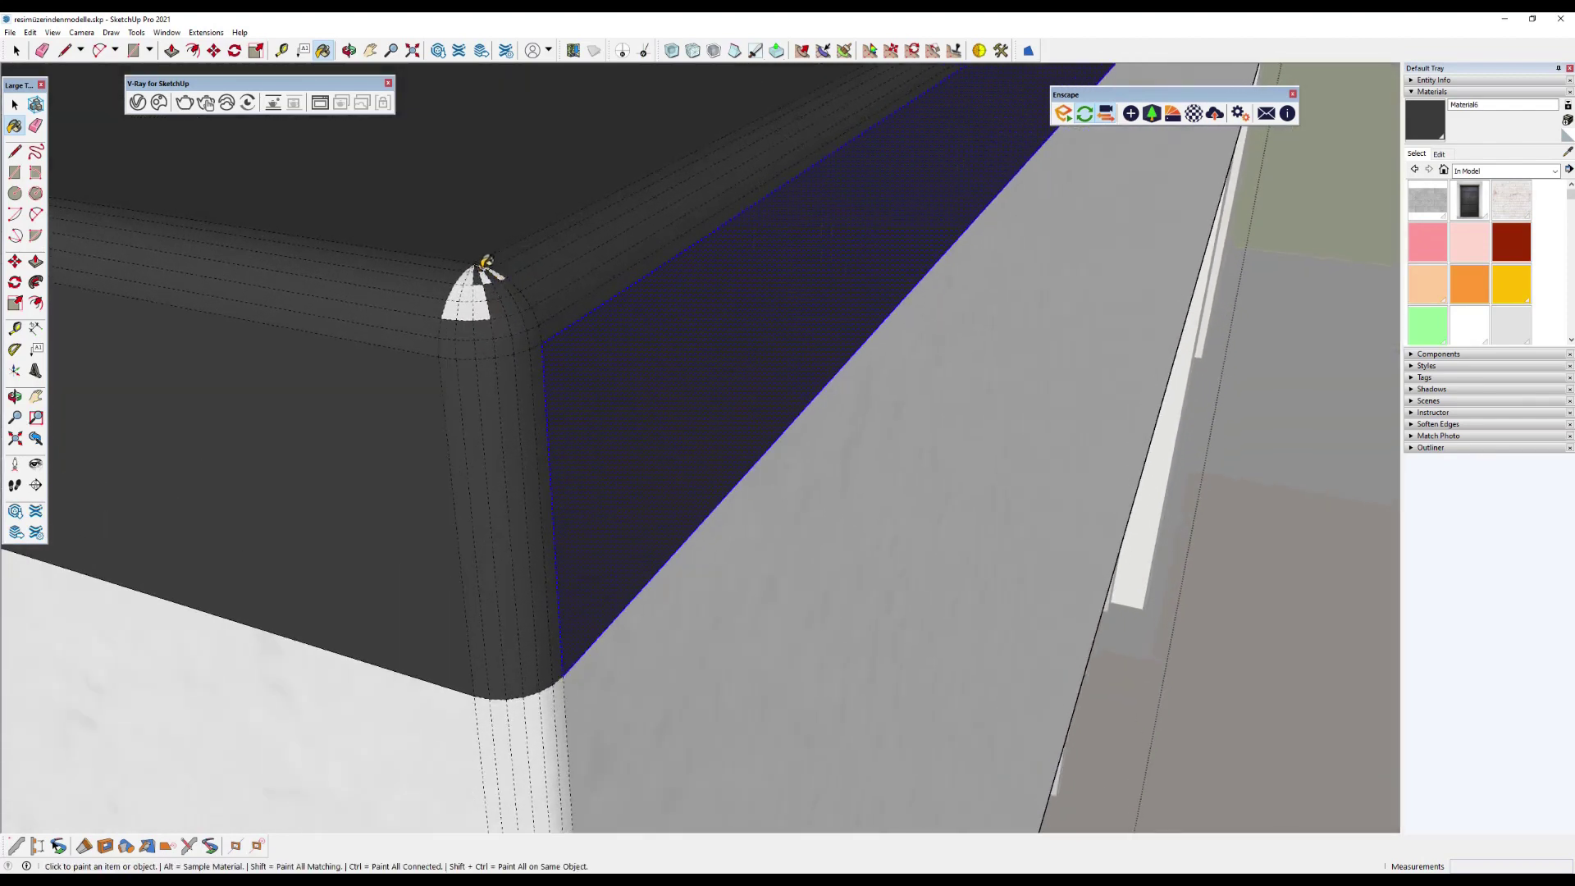
{"action": "scroll", "coordinate": [487, 264], "scroll_direction": "up", "scroll_amount": 1}
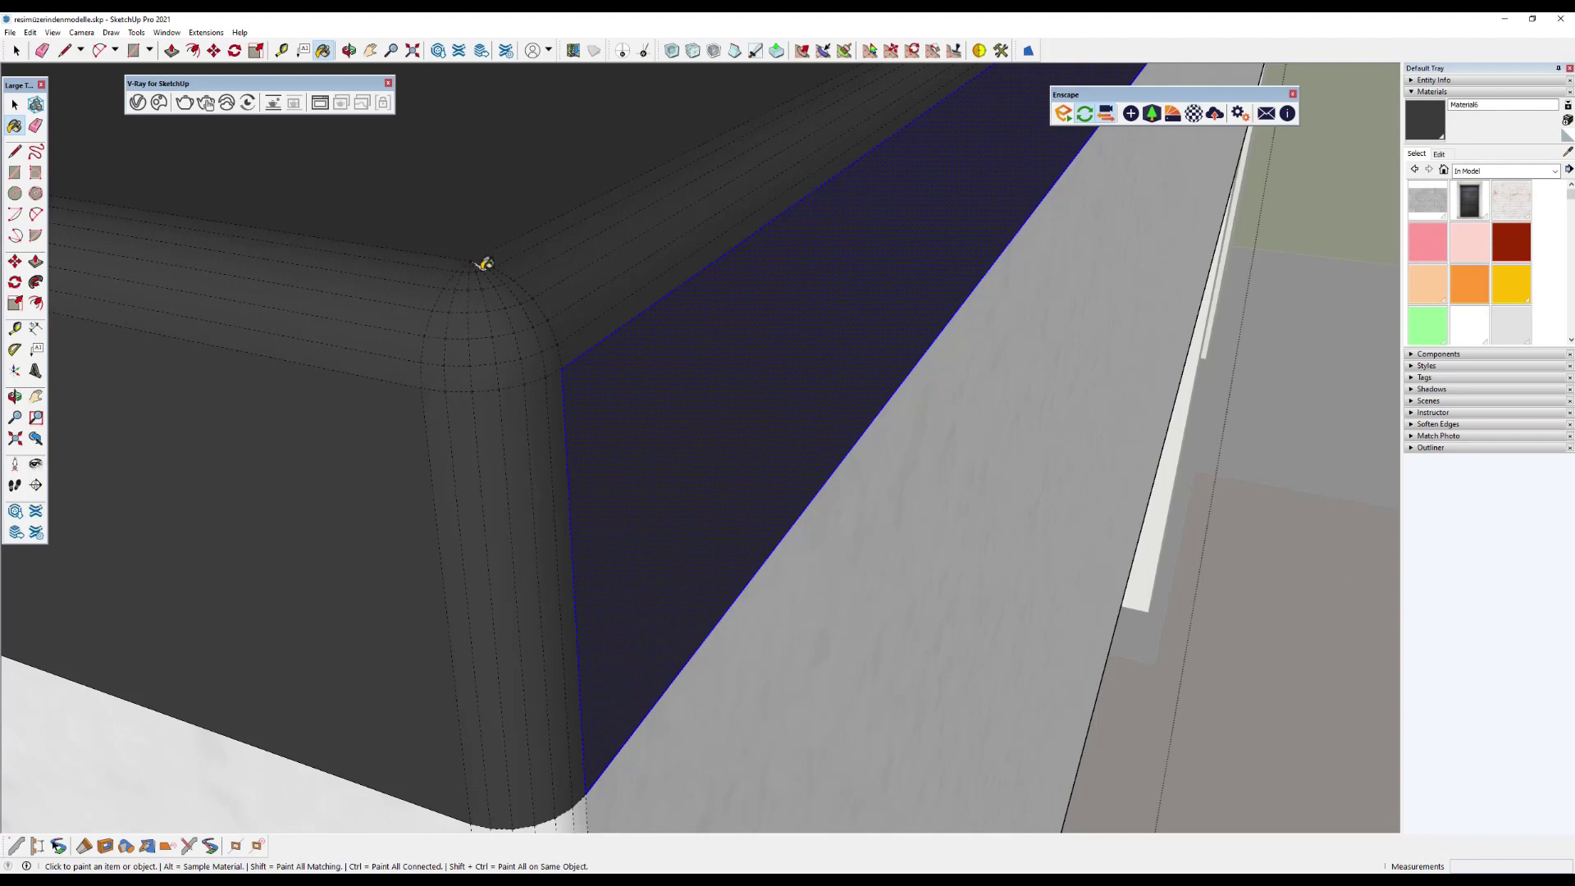
{"action": "scroll", "coordinate": [484, 263], "scroll_direction": "up", "scroll_amount": 2}
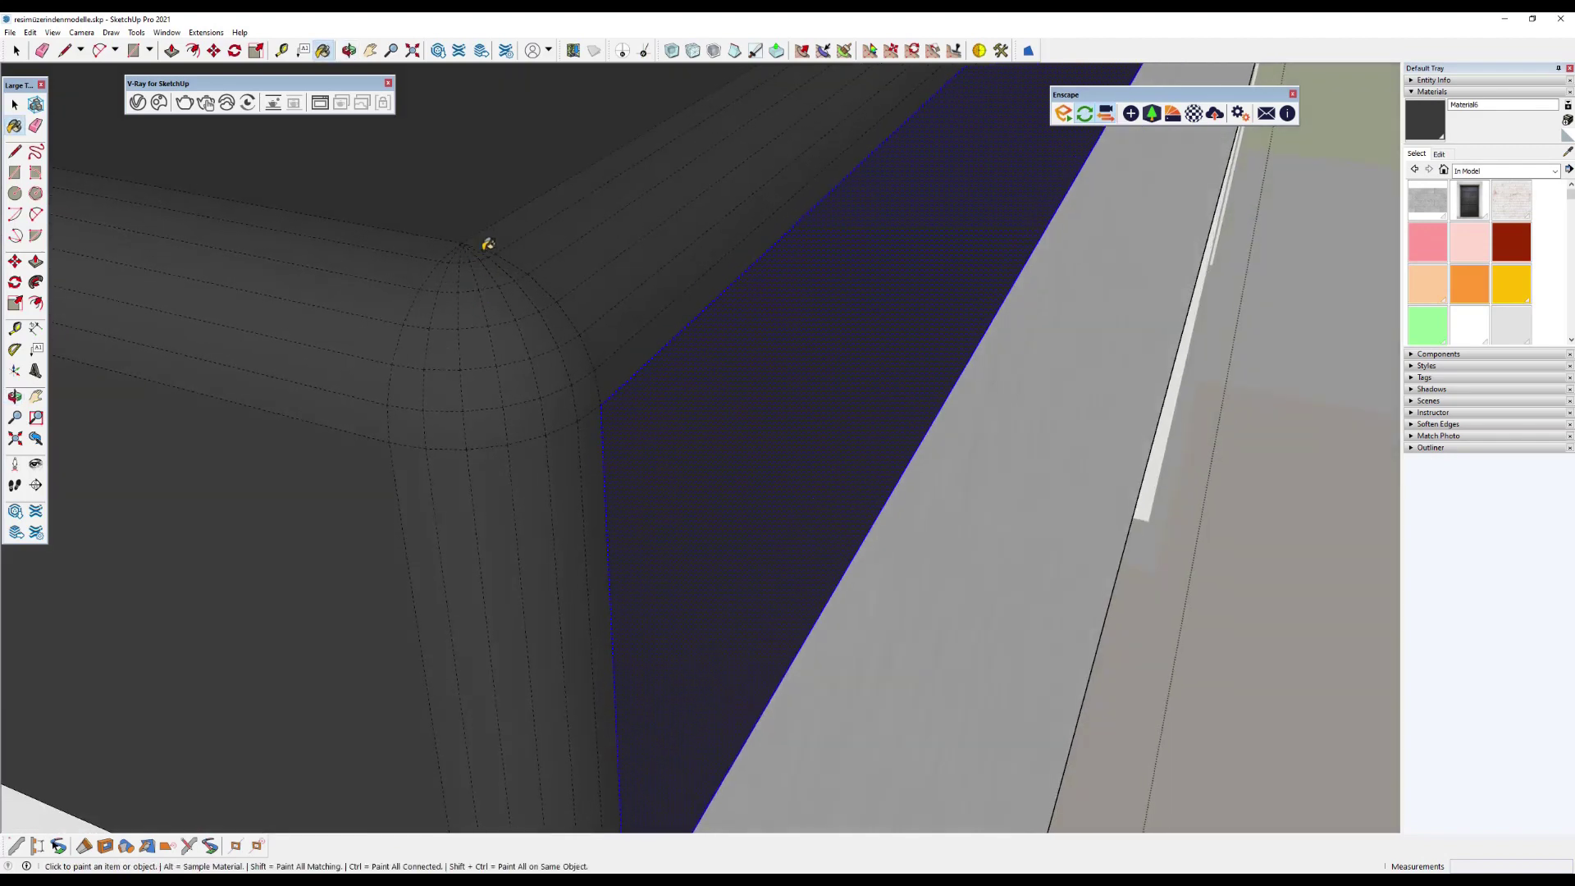
{"action": "scroll", "coordinate": [488, 244], "scroll_direction": "down", "scroll_amount": 3}
{"action": "scroll", "coordinate": [509, 252], "scroll_direction": "down", "scroll_amount": 3}
{"action": "scroll", "coordinate": [517, 214], "scroll_direction": "down", "scroll_amount": 3}
{"action": "scroll", "coordinate": [833, 183], "scroll_direction": "down", "scroll_amount": 2}
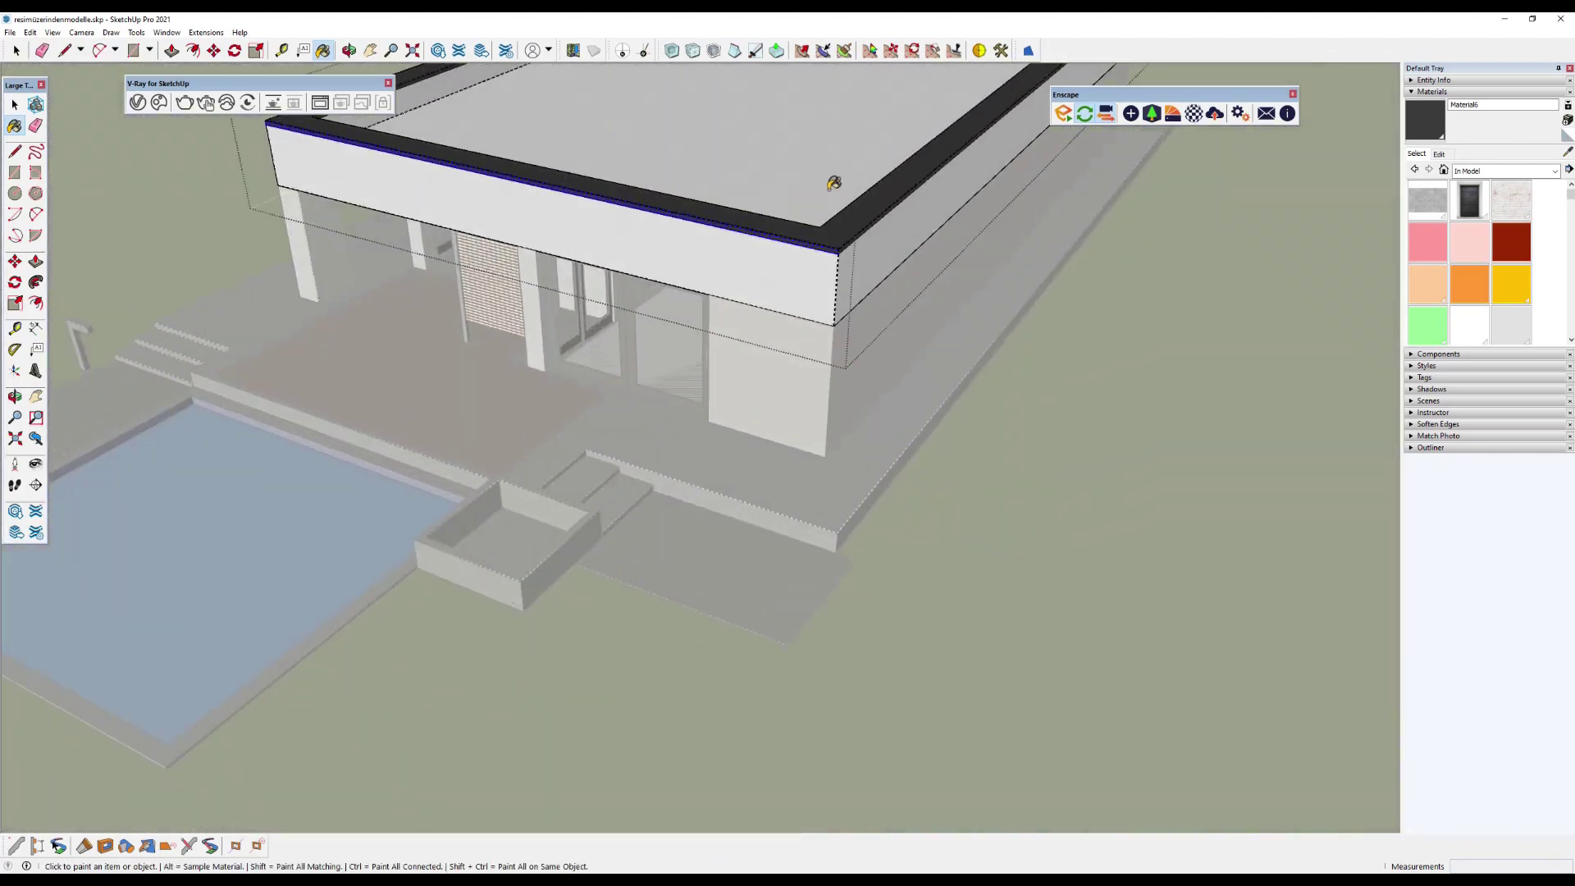
{"action": "scroll", "coordinate": [834, 183], "scroll_direction": "up", "scroll_amount": 3}
{"action": "scroll", "coordinate": [914, 386], "scroll_direction": "up", "scroll_amount": 2}
{"action": "scroll", "coordinate": [927, 461], "scroll_direction": "up", "scroll_amount": 2}
{"action": "scroll", "coordinate": [948, 520], "scroll_direction": "up", "scroll_amount": 2}
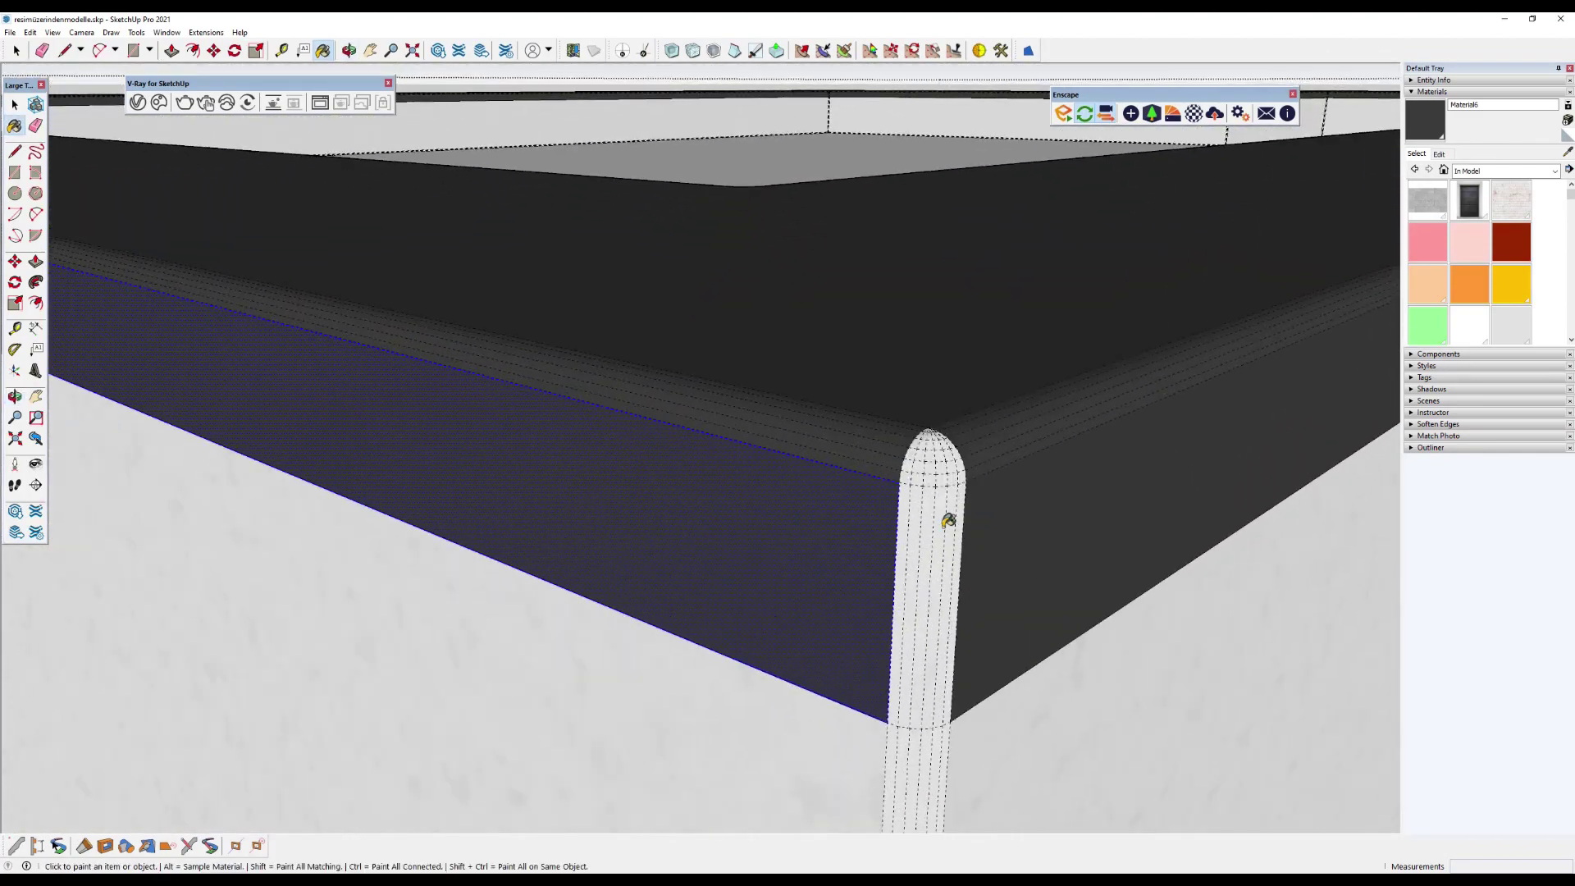
{"action": "scroll", "coordinate": [948, 520], "scroll_direction": "up", "scroll_amount": 2}
{"action": "left_click", "coordinate": [918, 525]}
{"action": "left_click", "coordinate": [951, 520]}
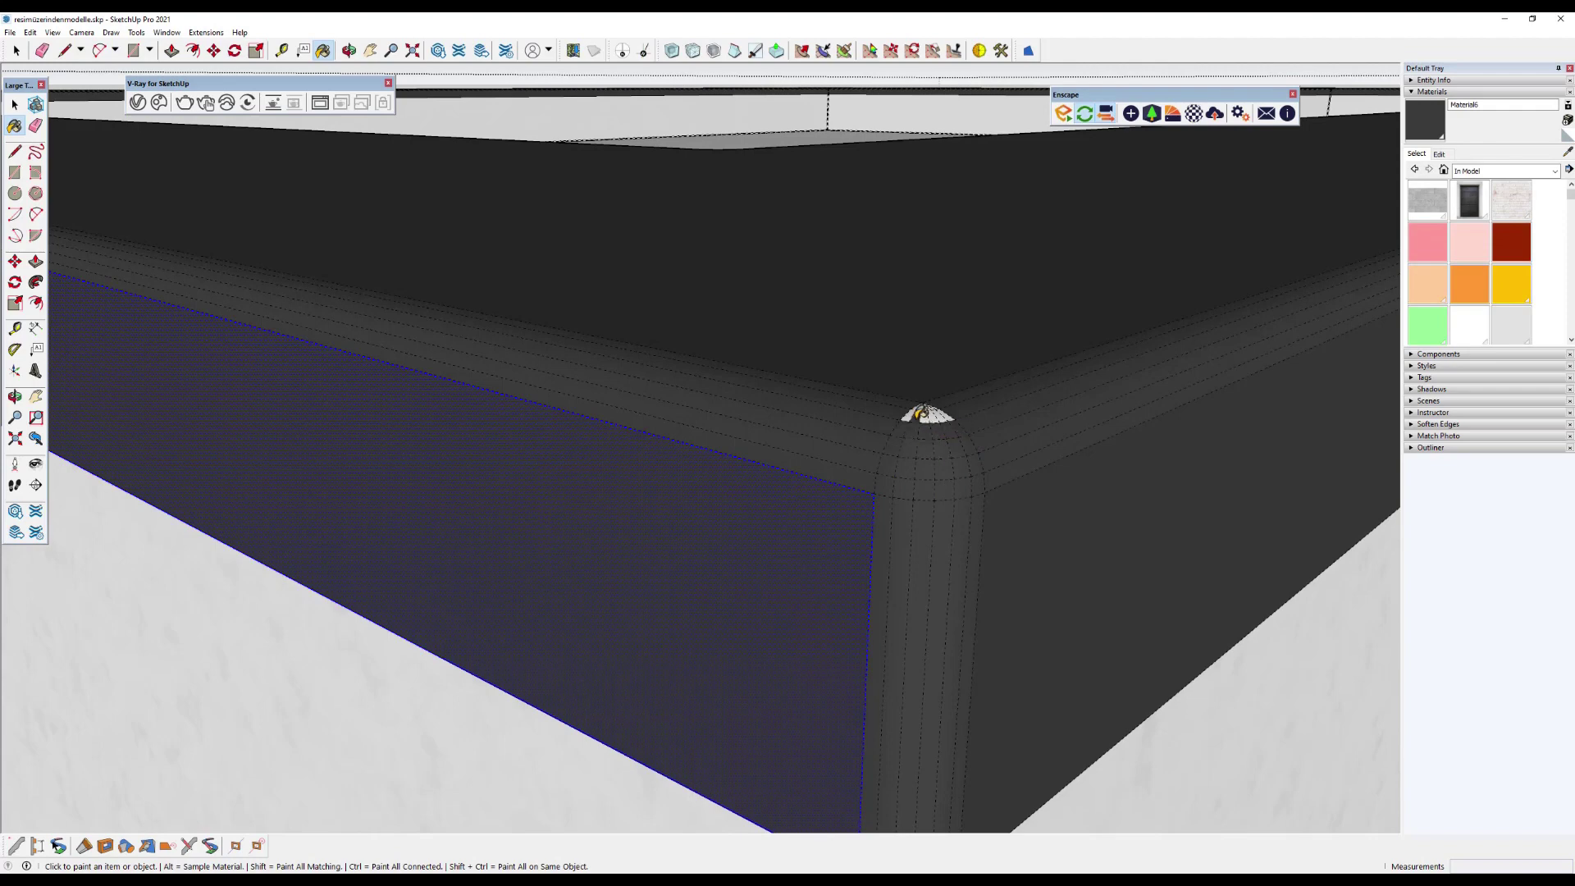
Sample the dark roof-edge material and lighten its colour to light grey.
{"action": "scroll", "coordinate": [929, 410], "scroll_direction": "up", "scroll_amount": 2}
{"action": "scroll", "coordinate": [932, 404], "scroll_direction": "up", "scroll_amount": 2}
{"action": "scroll", "coordinate": [944, 402], "scroll_direction": "up", "scroll_amount": 1}
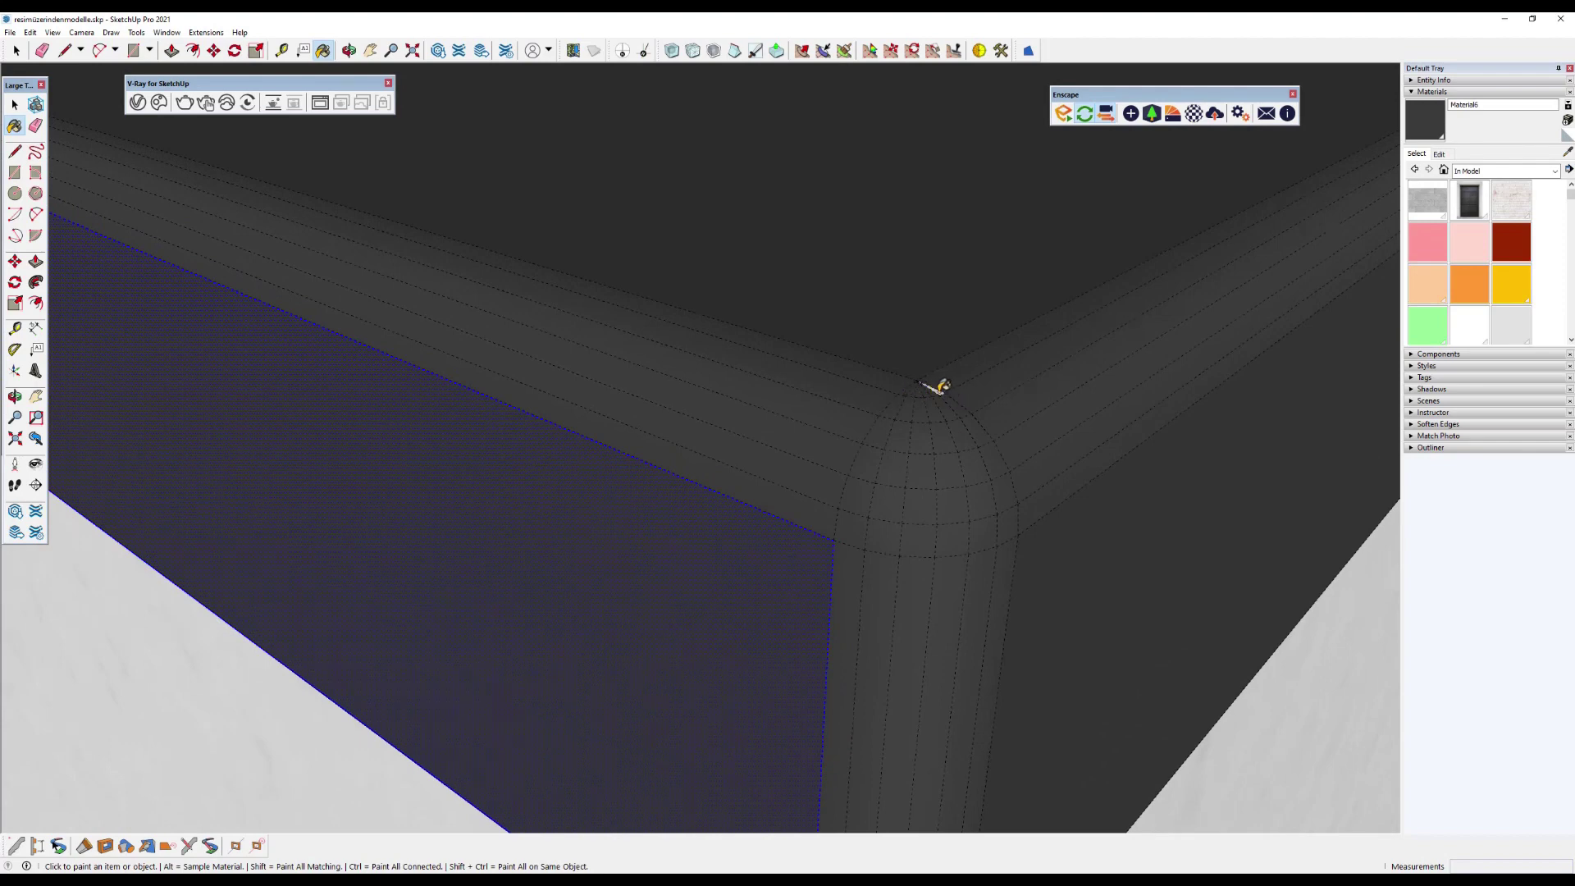
{"action": "scroll", "coordinate": [940, 410], "scroll_direction": "down", "scroll_amount": 2}
{"action": "scroll", "coordinate": [968, 393], "scroll_direction": "down", "scroll_amount": 3}
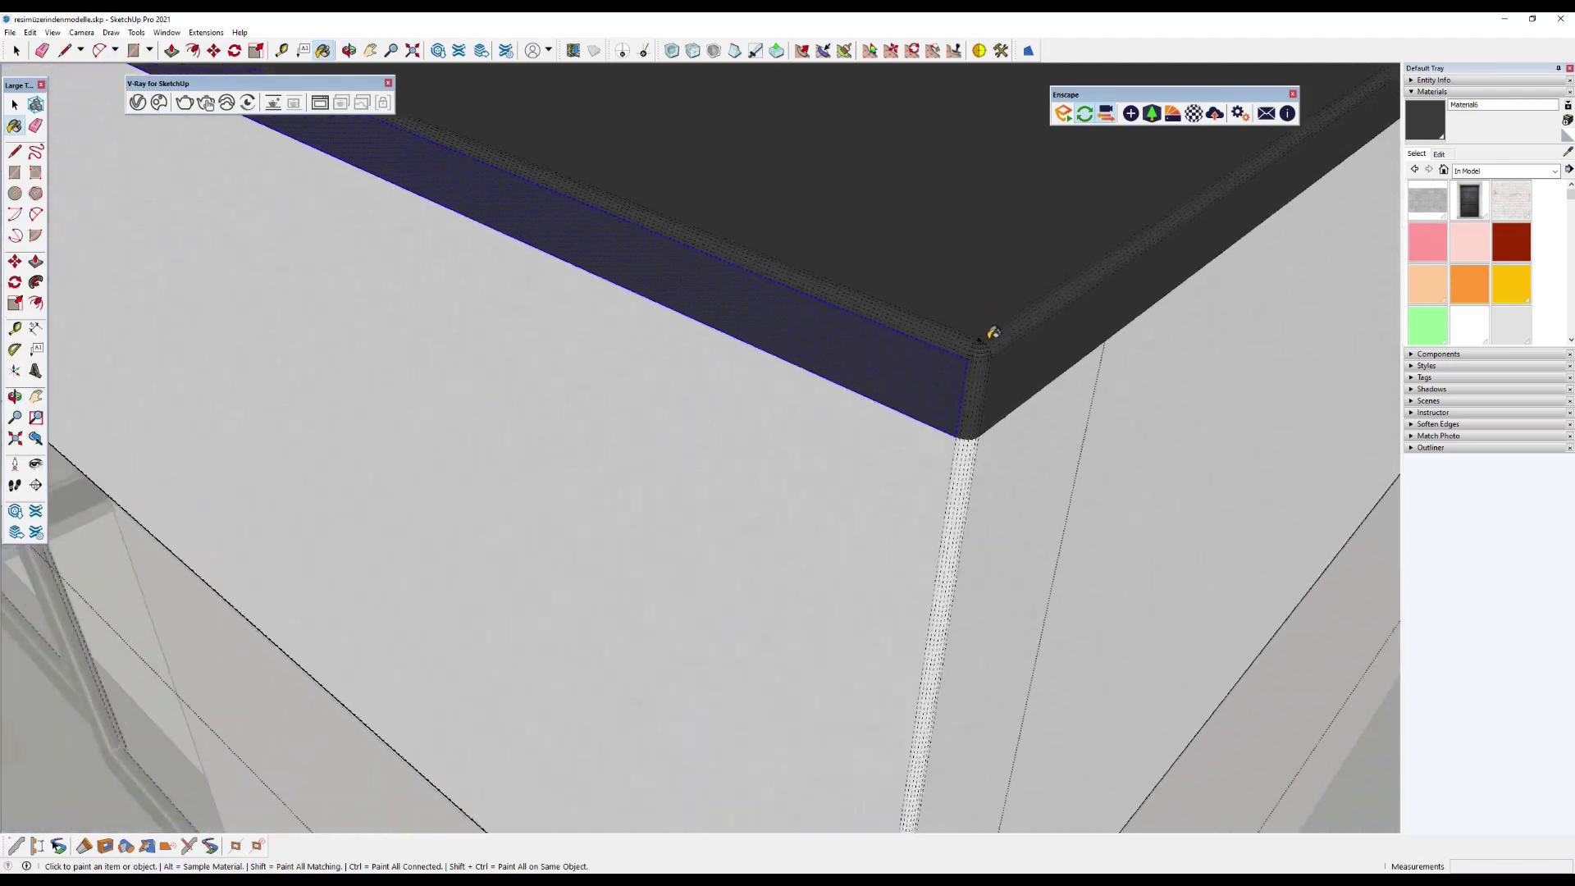
{"action": "scroll", "coordinate": [1066, 287], "scroll_direction": "down", "scroll_amount": 3}
{"action": "scroll", "coordinate": [1078, 254], "scroll_direction": "down", "scroll_amount": 4}
{"action": "middle_click_drag", "start_coordinate": [1078, 253], "coordinate": [1058, 214]}
{"action": "scroll", "coordinate": [902, 369], "scroll_direction": "up", "scroll_amount": 5}
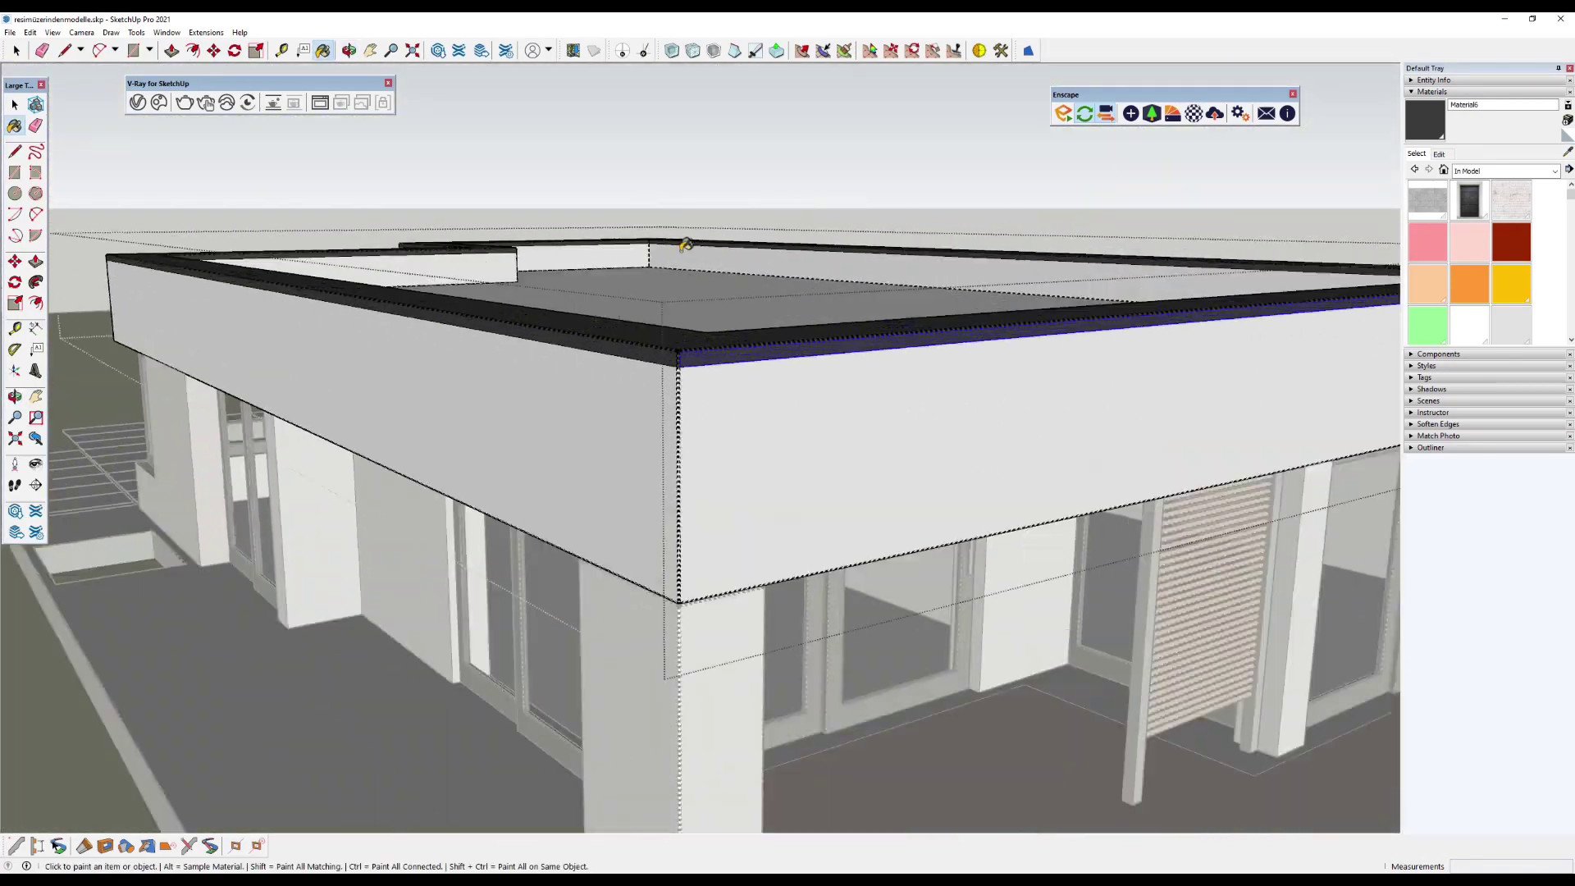
{"action": "scroll", "coordinate": [902, 369], "scroll_direction": "up", "scroll_amount": 2}
{"action": "left_click", "coordinate": [1567, 154]}
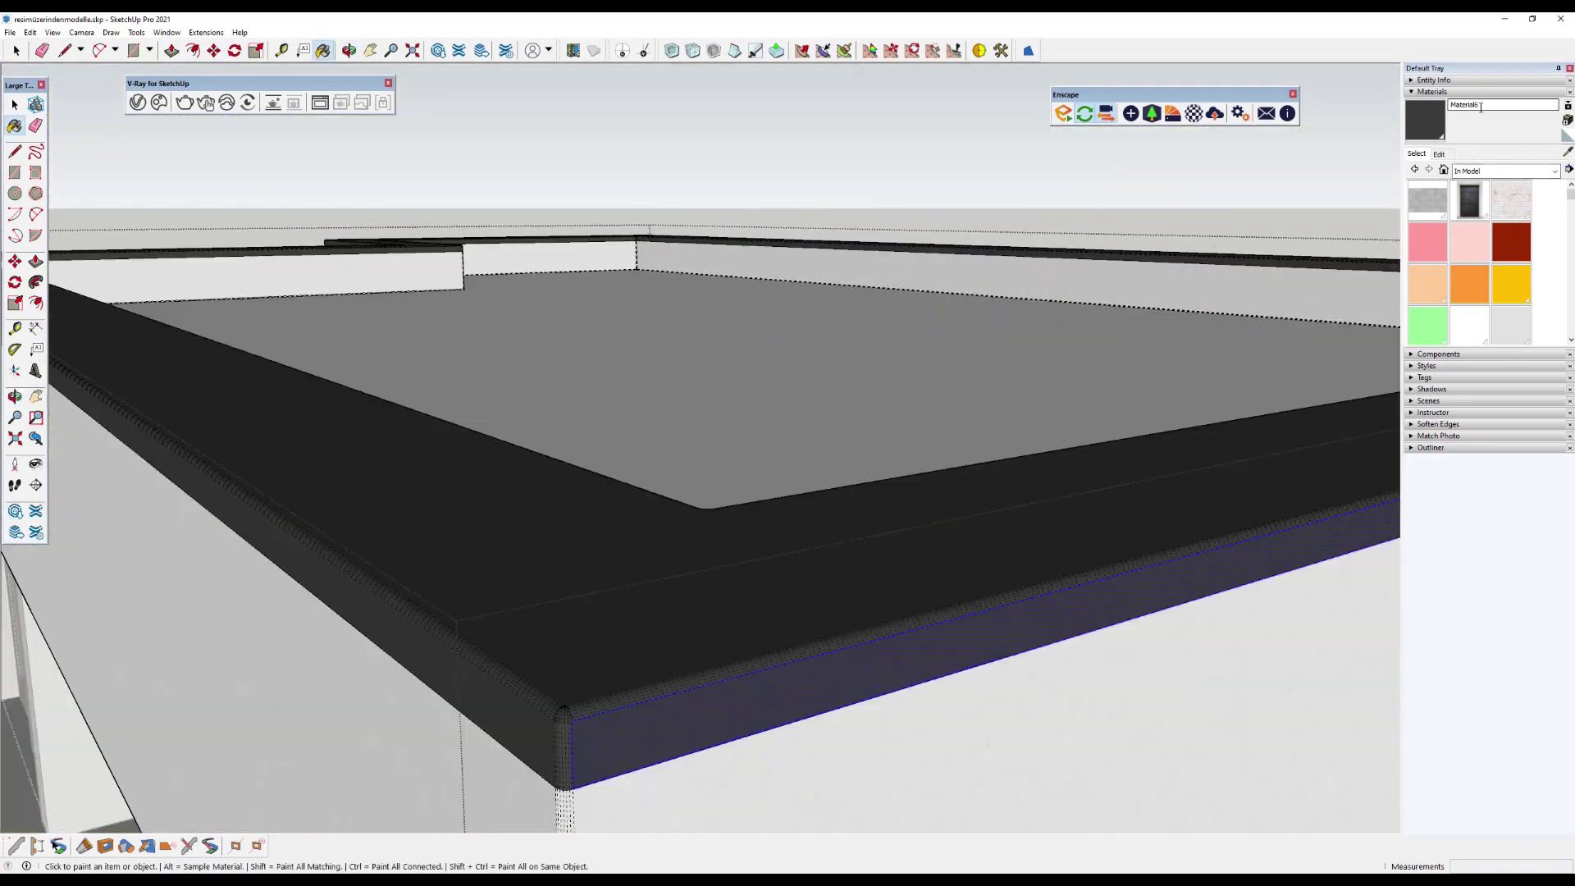
{"action": "left_click", "coordinate": [1440, 154]}
{"action": "left_click", "coordinate": [1474, 223]}
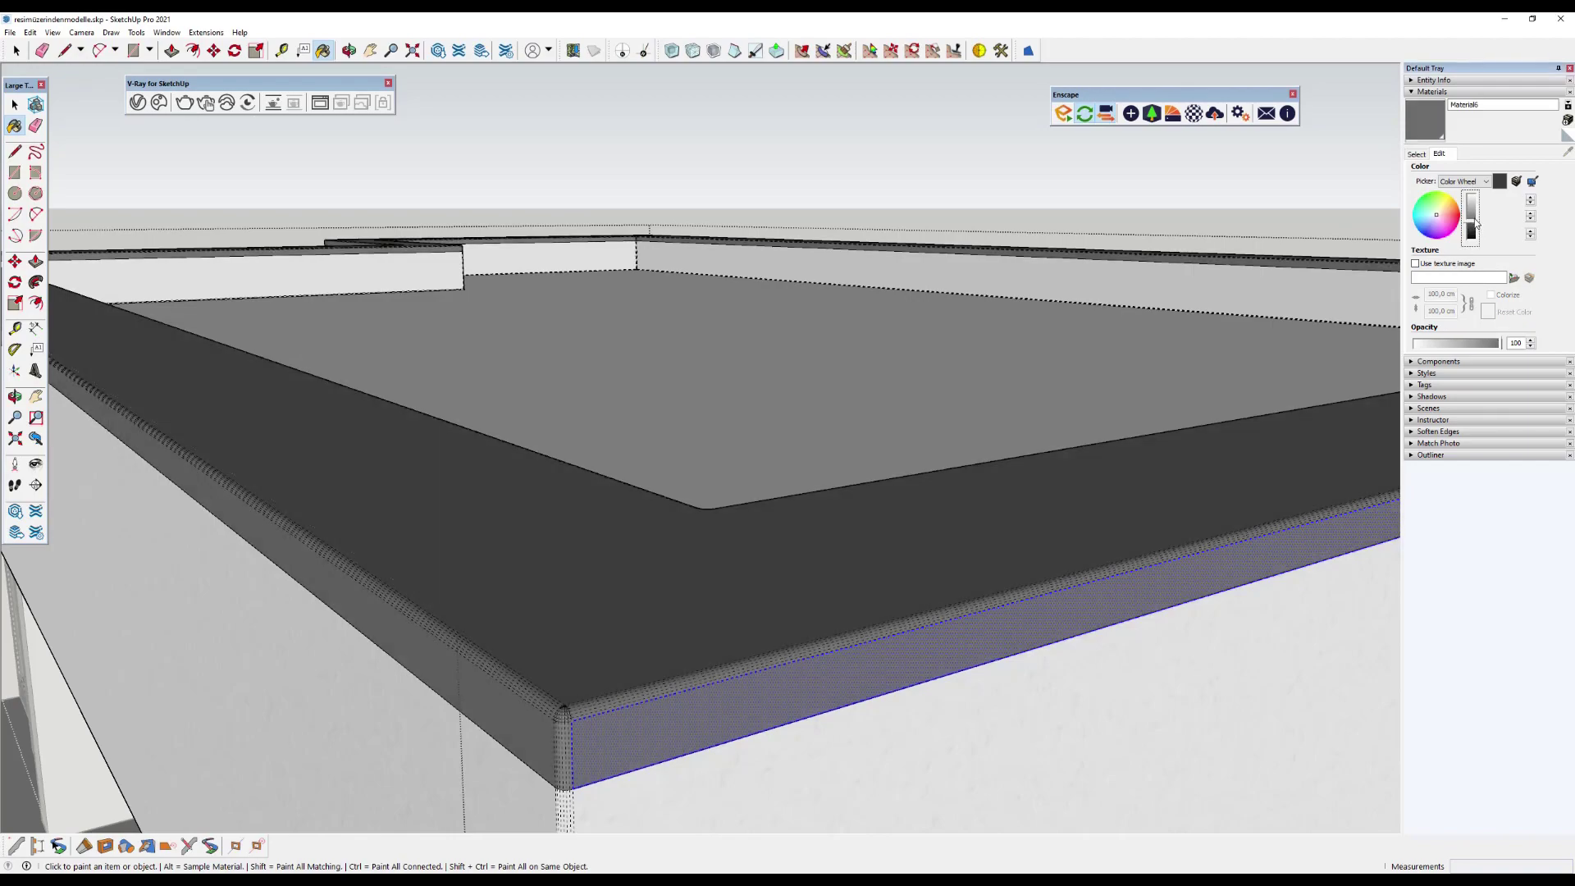
{"action": "scroll", "coordinate": [1190, 294], "scroll_direction": "down", "scroll_amount": 5}
{"action": "scroll", "coordinate": [1040, 312], "scroll_direction": "down", "scroll_amount": 3}
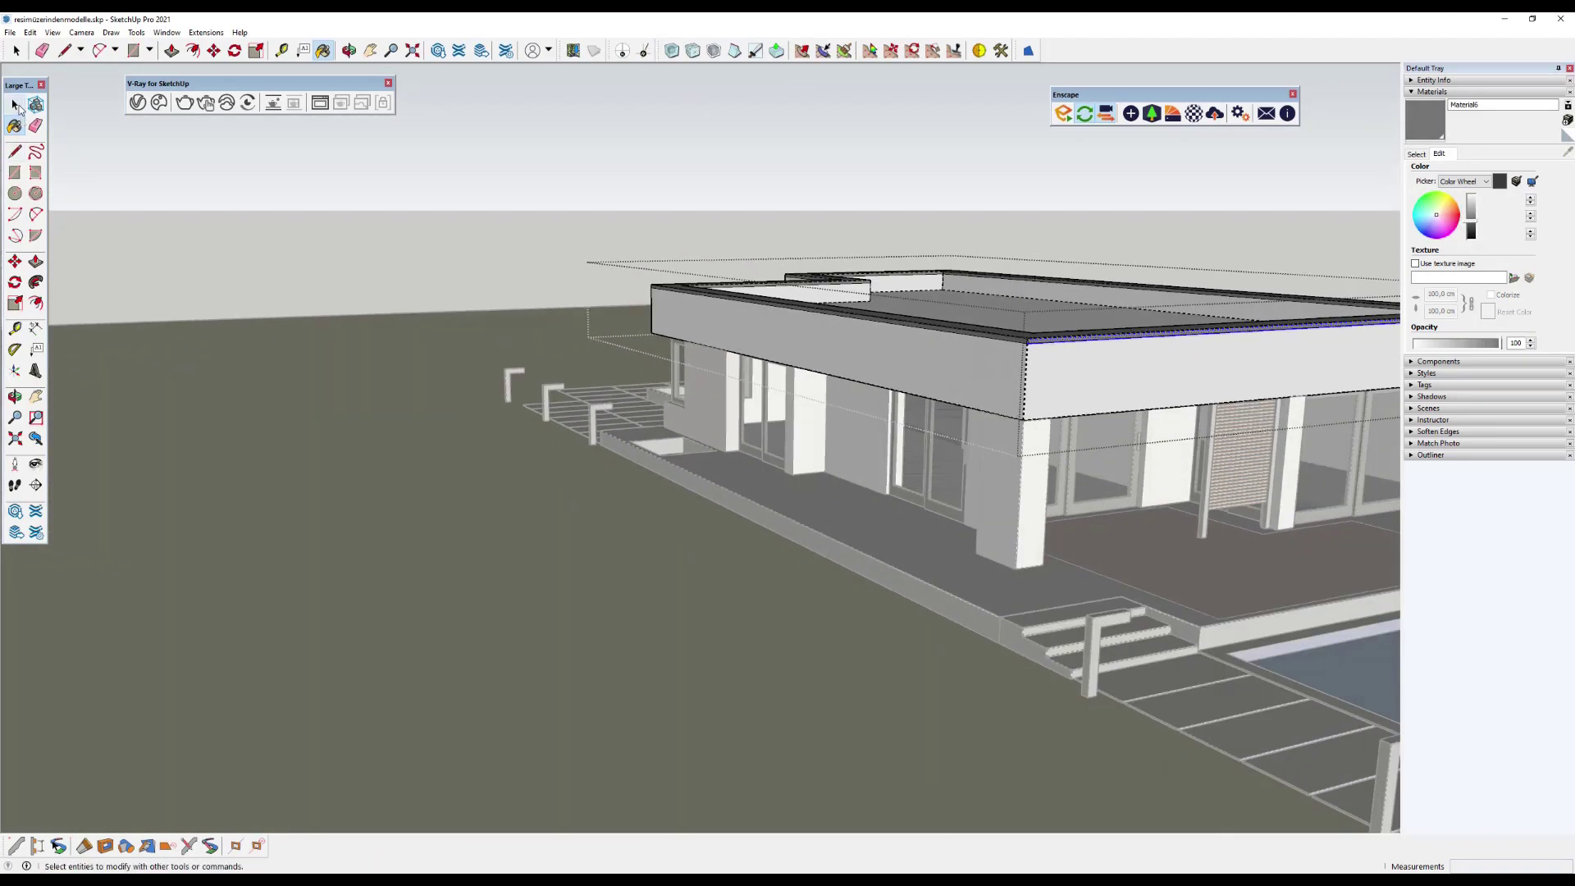
Turn on Hidden Geometry display.
{"action": "left_click", "coordinate": [18, 106]}
{"action": "scroll", "coordinate": [703, 134], "scroll_direction": "down", "scroll_amount": 5}
{"action": "scroll", "coordinate": [873, 305], "scroll_direction": "up", "scroll_amount": 5}
{"action": "scroll", "coordinate": [873, 305], "scroll_direction": "up", "scroll_amount": 3}
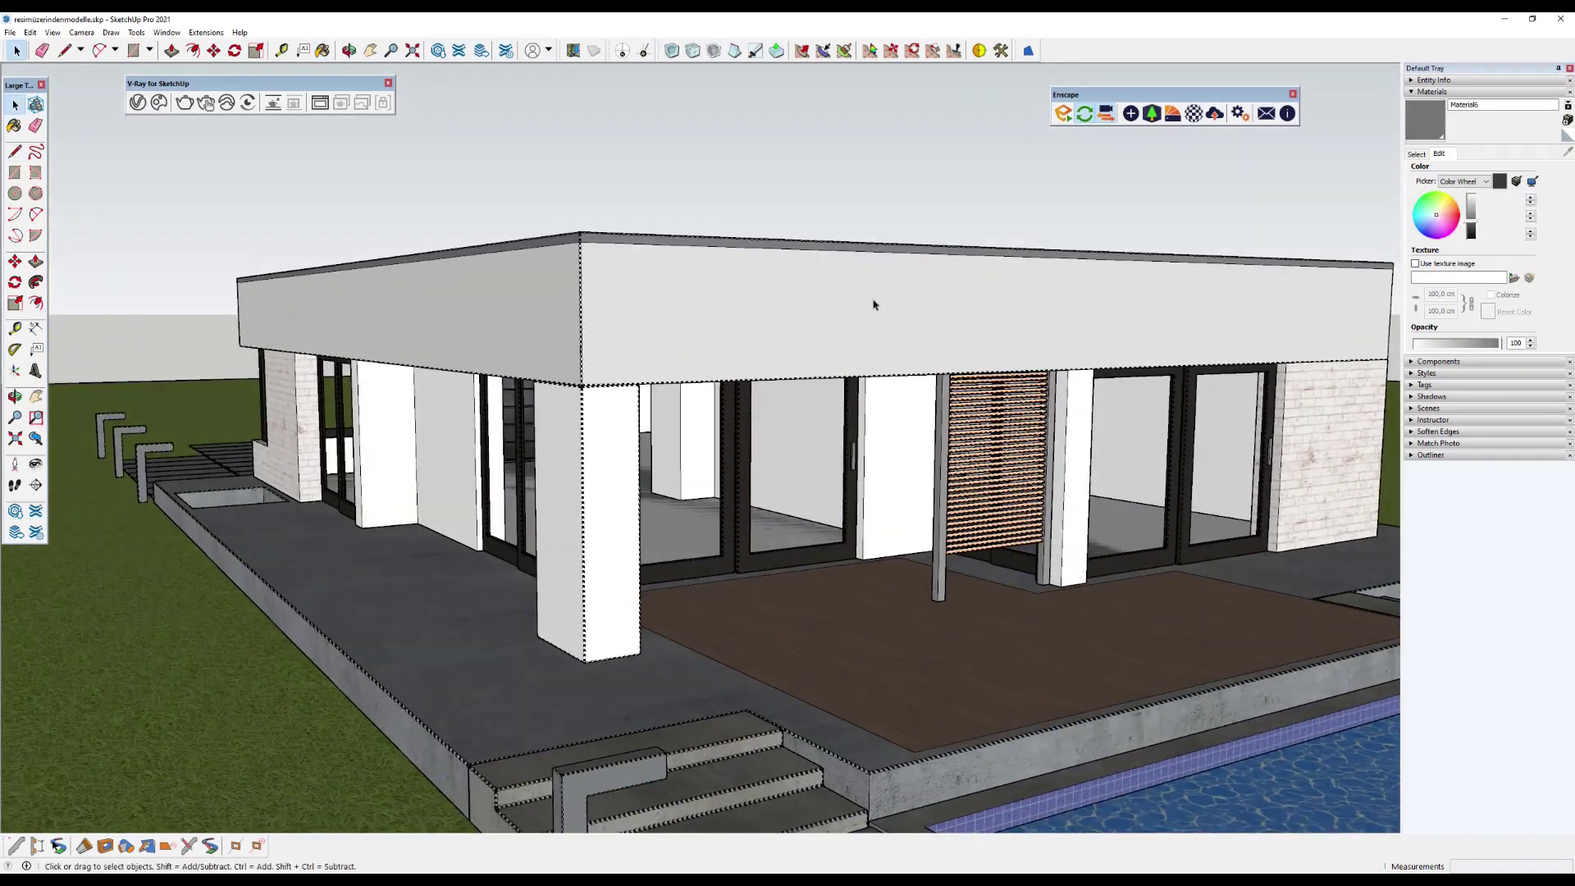
{"action": "scroll", "coordinate": [873, 305], "scroll_direction": "down", "scroll_amount": 3}
{"action": "left_click", "coordinate": [70, 33]}
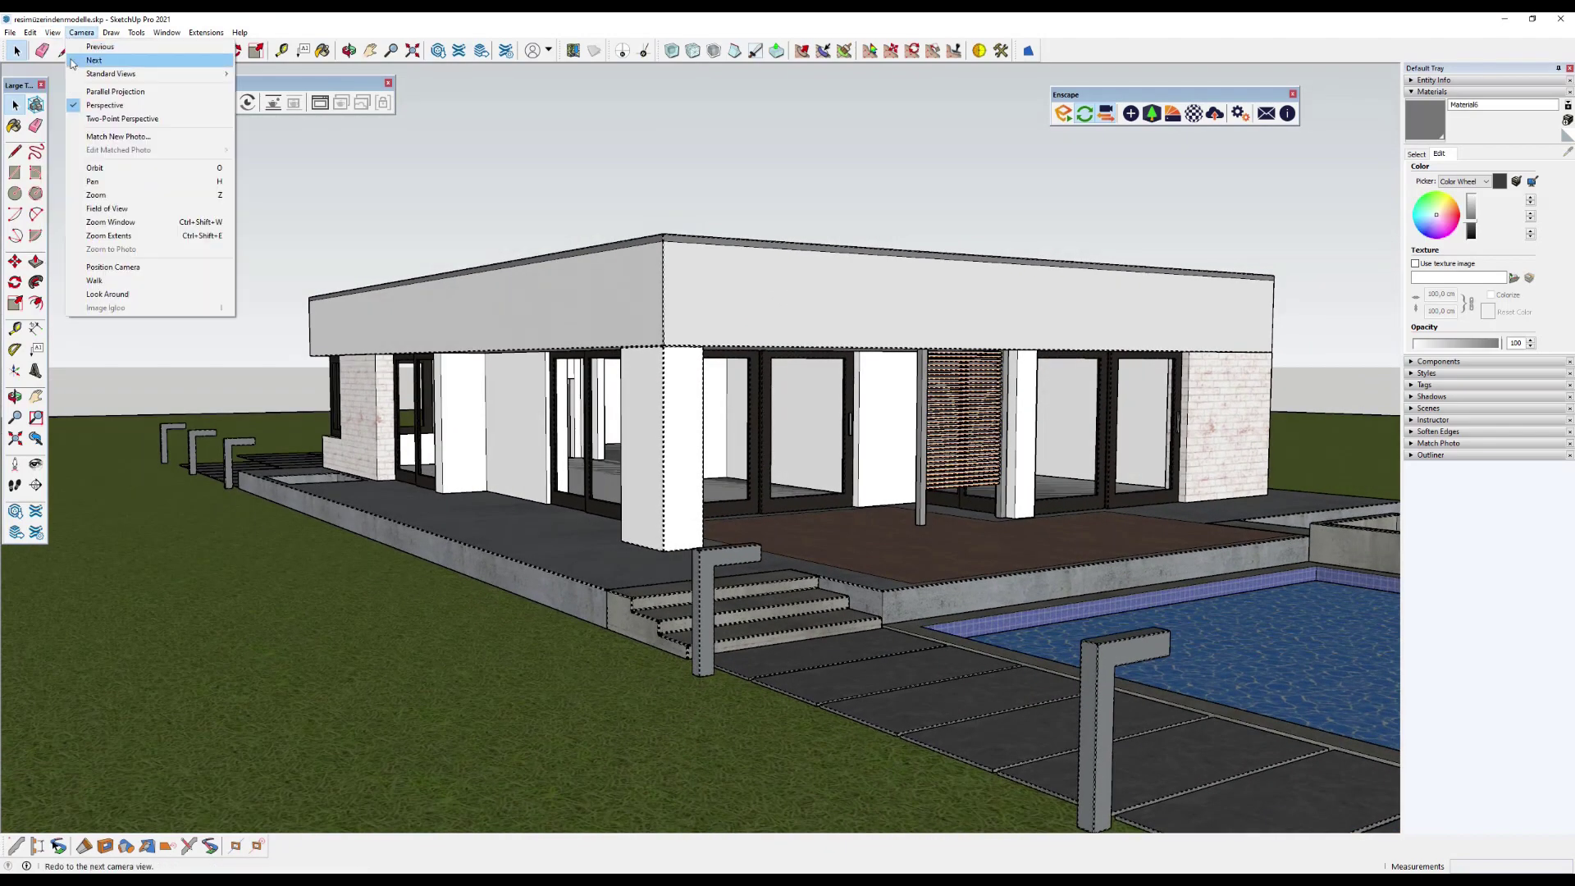
{"action": "left_click", "coordinate": [69, 79]}
Paint the front corner column's face with Plaster 09_Clay inside its group.
{"action": "scroll", "coordinate": [671, 408], "scroll_direction": "up", "scroll_amount": 2}
{"action": "scroll", "coordinate": [671, 408], "scroll_direction": "up", "scroll_amount": 3}
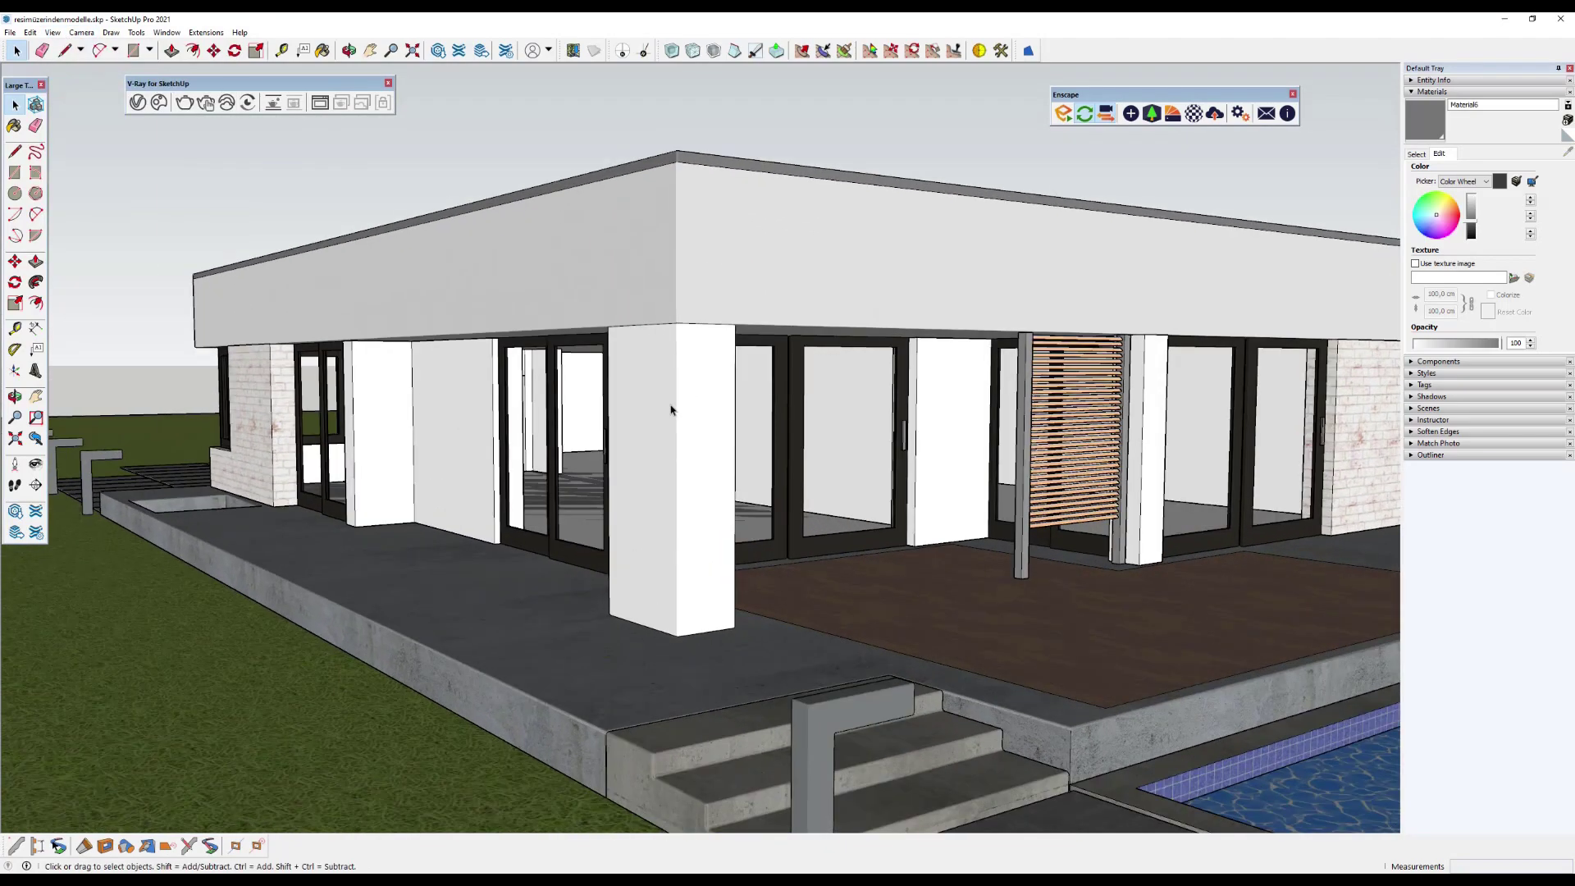
{"action": "double_click", "coordinate": [670, 409]}
{"action": "left_click", "coordinate": [671, 408]}
{"action": "left_click", "coordinate": [1416, 155]}
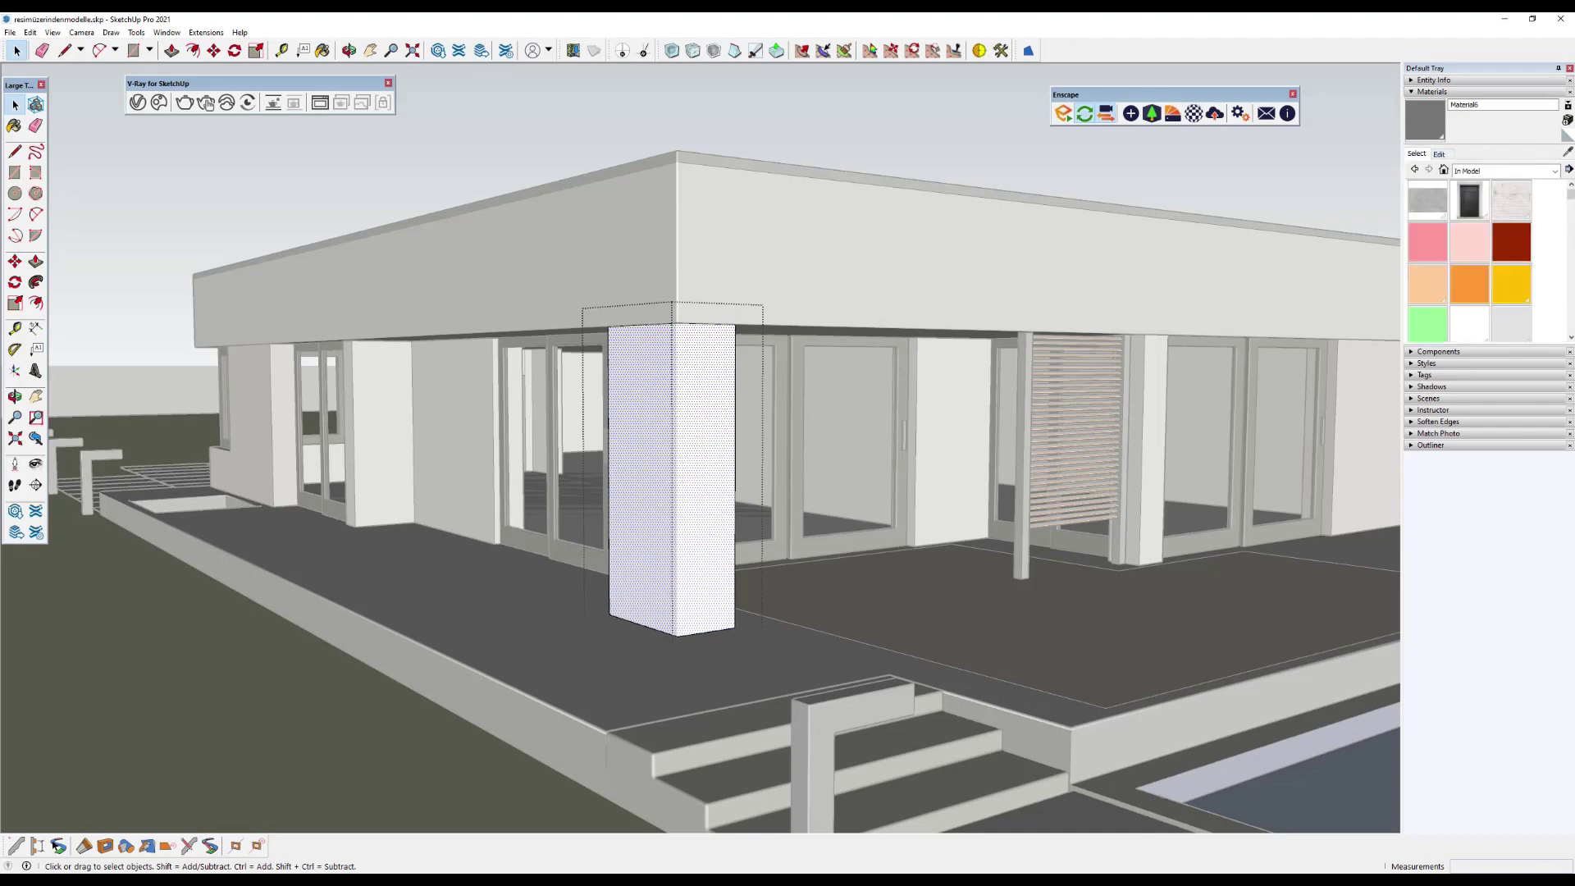
{"action": "left_click", "coordinate": [703, 412]}
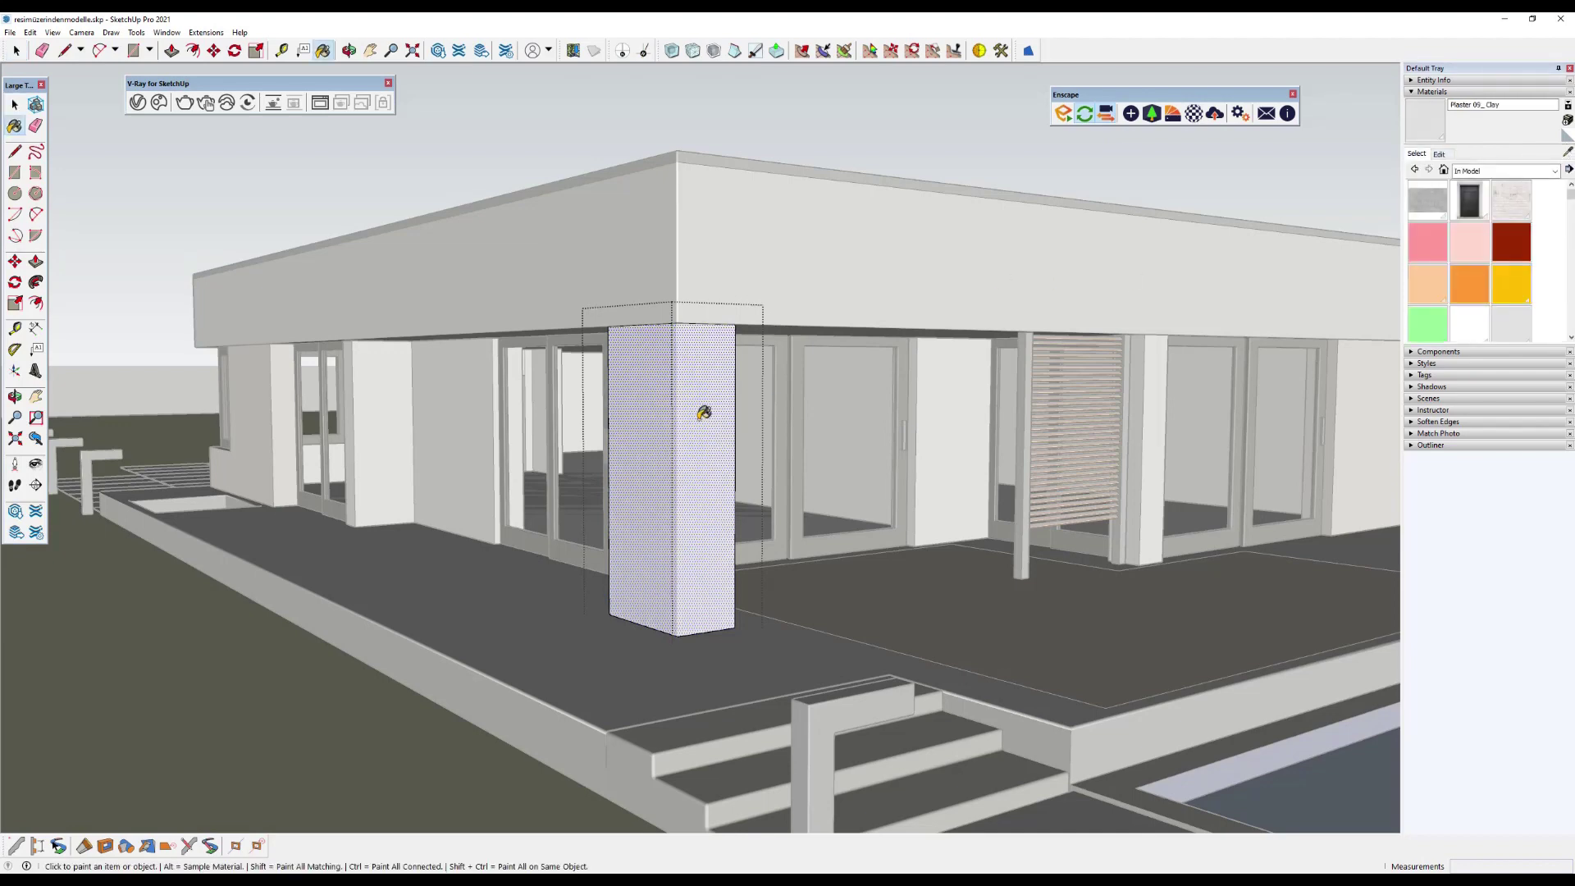
{"action": "left_click", "coordinate": [929, 396]}
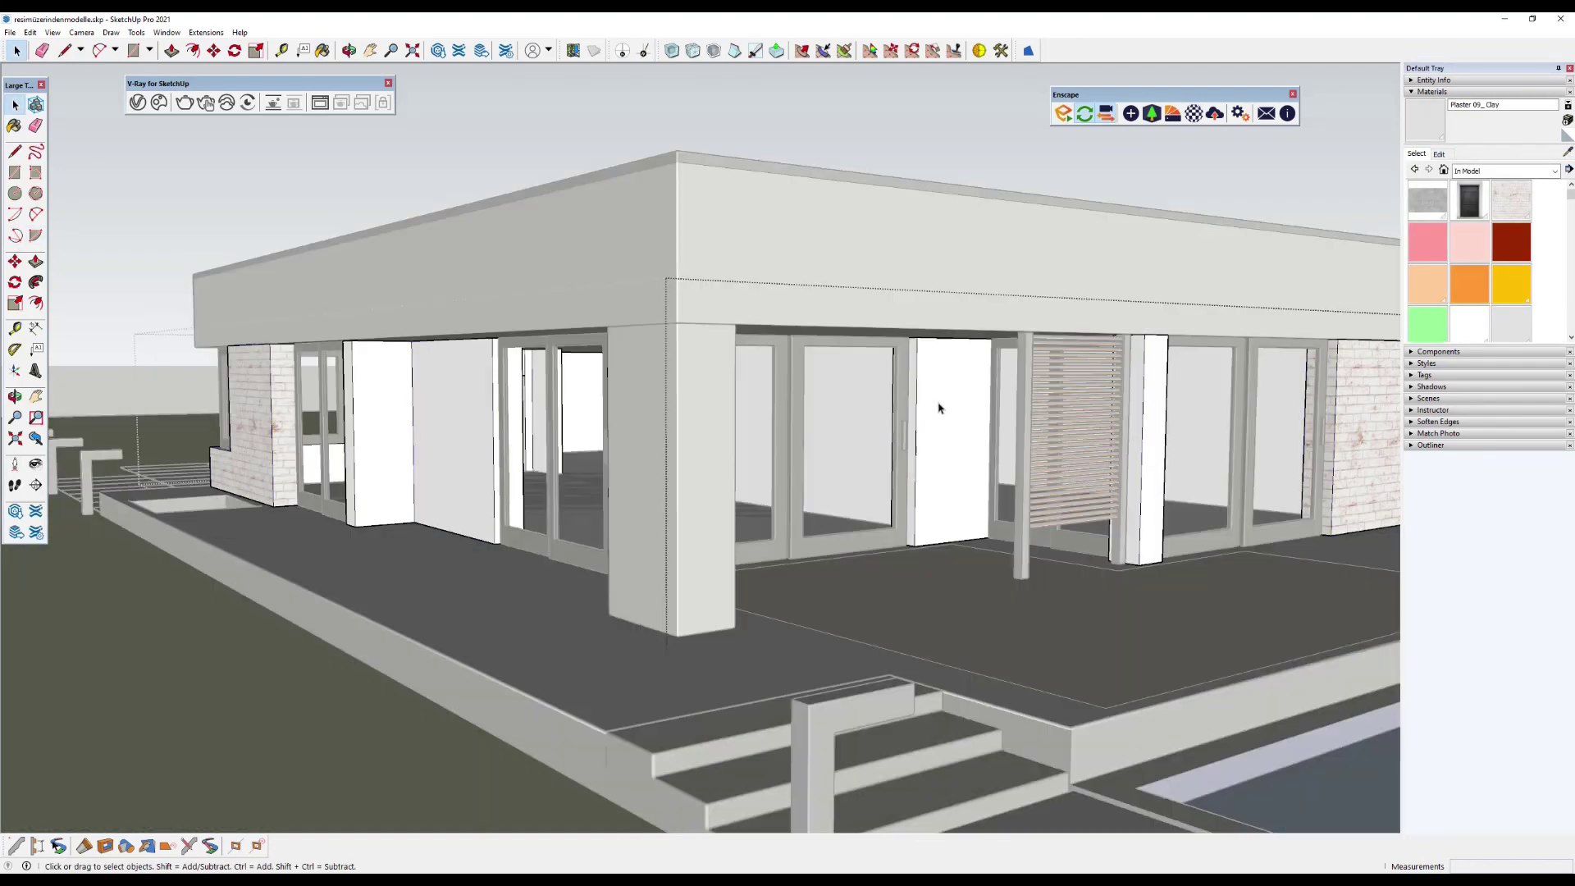
Paint the door face and the narrow column beside it with plaster.
{"action": "triple_click", "coordinate": [939, 407]}
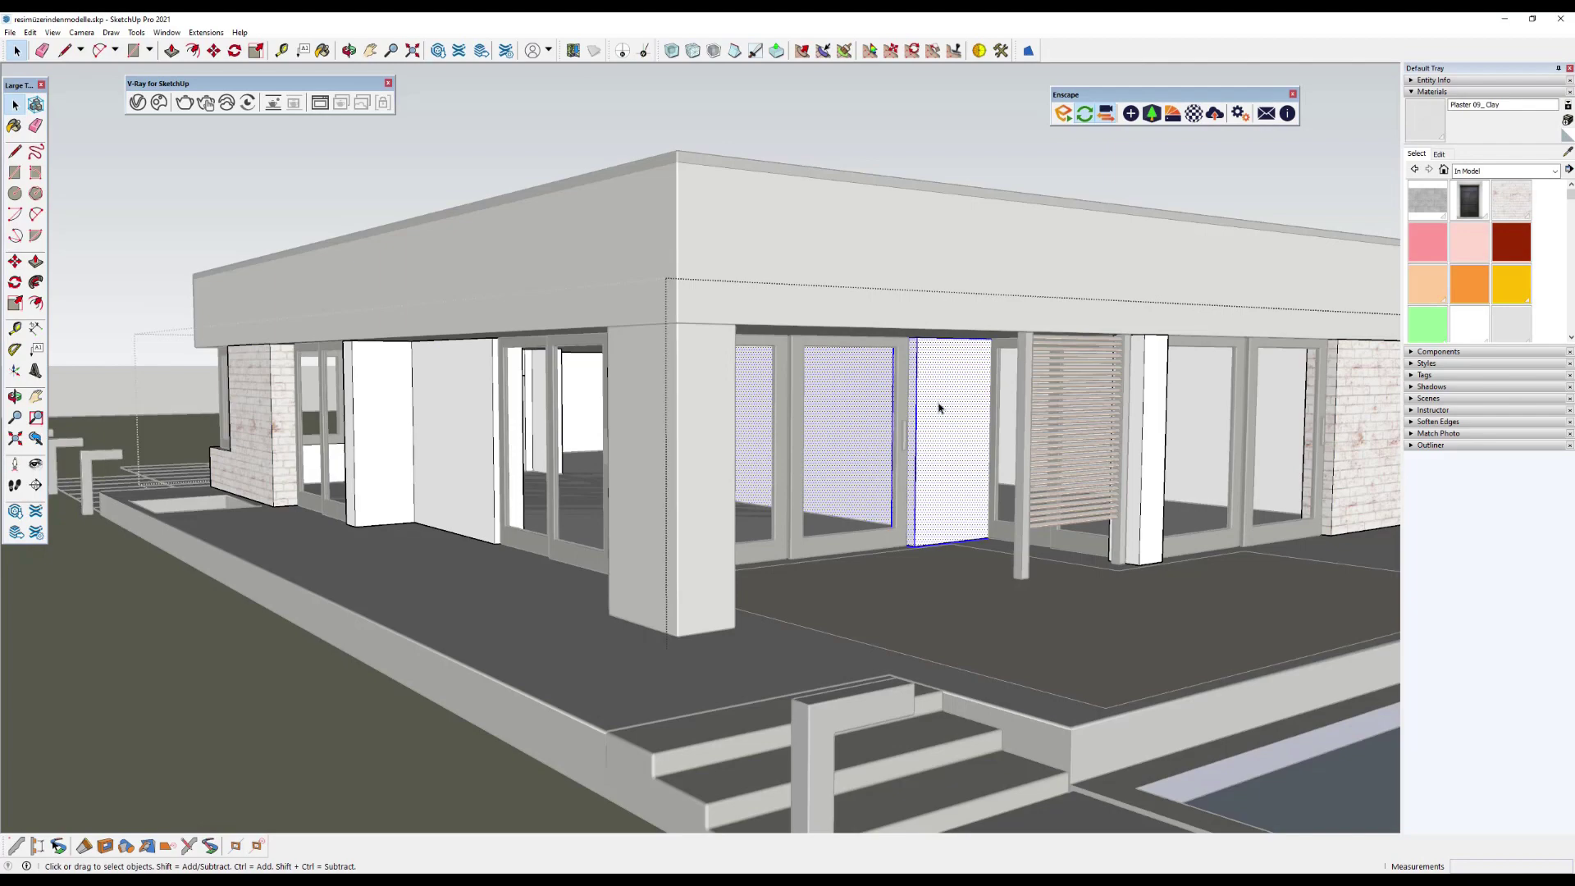
{"action": "left_click", "coordinate": [14, 126]}
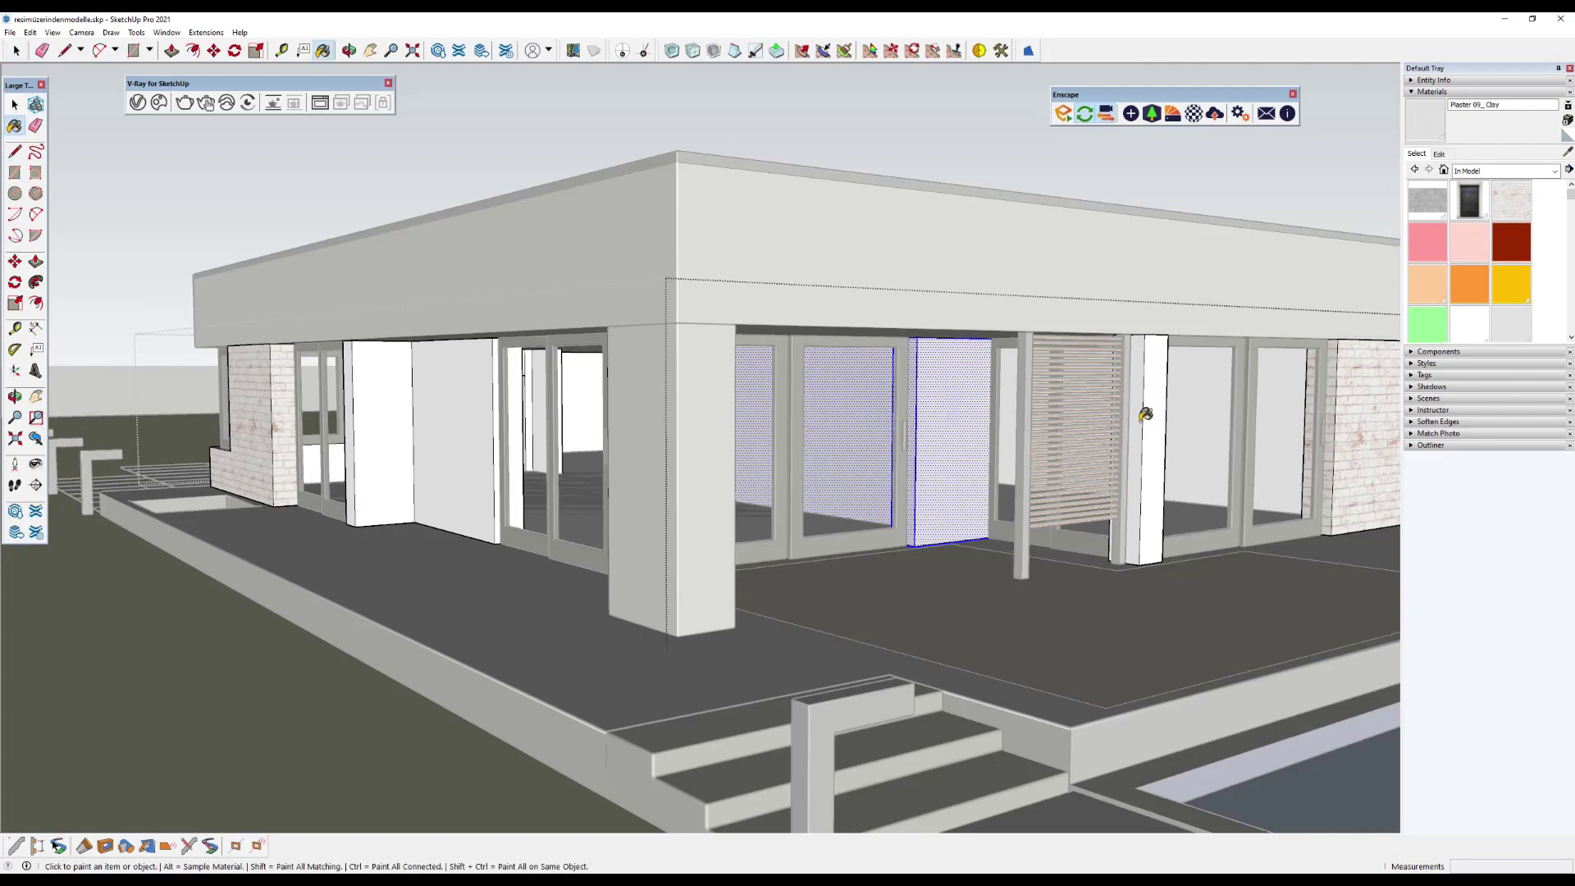
{"action": "scroll", "coordinate": [1142, 414], "scroll_direction": "up", "scroll_amount": 2}
{"action": "scroll", "coordinate": [1104, 452], "scroll_direction": "up", "scroll_amount": 3}
{"action": "middle_click_drag", "start_coordinate": [1103, 452], "coordinate": [672, 440]}
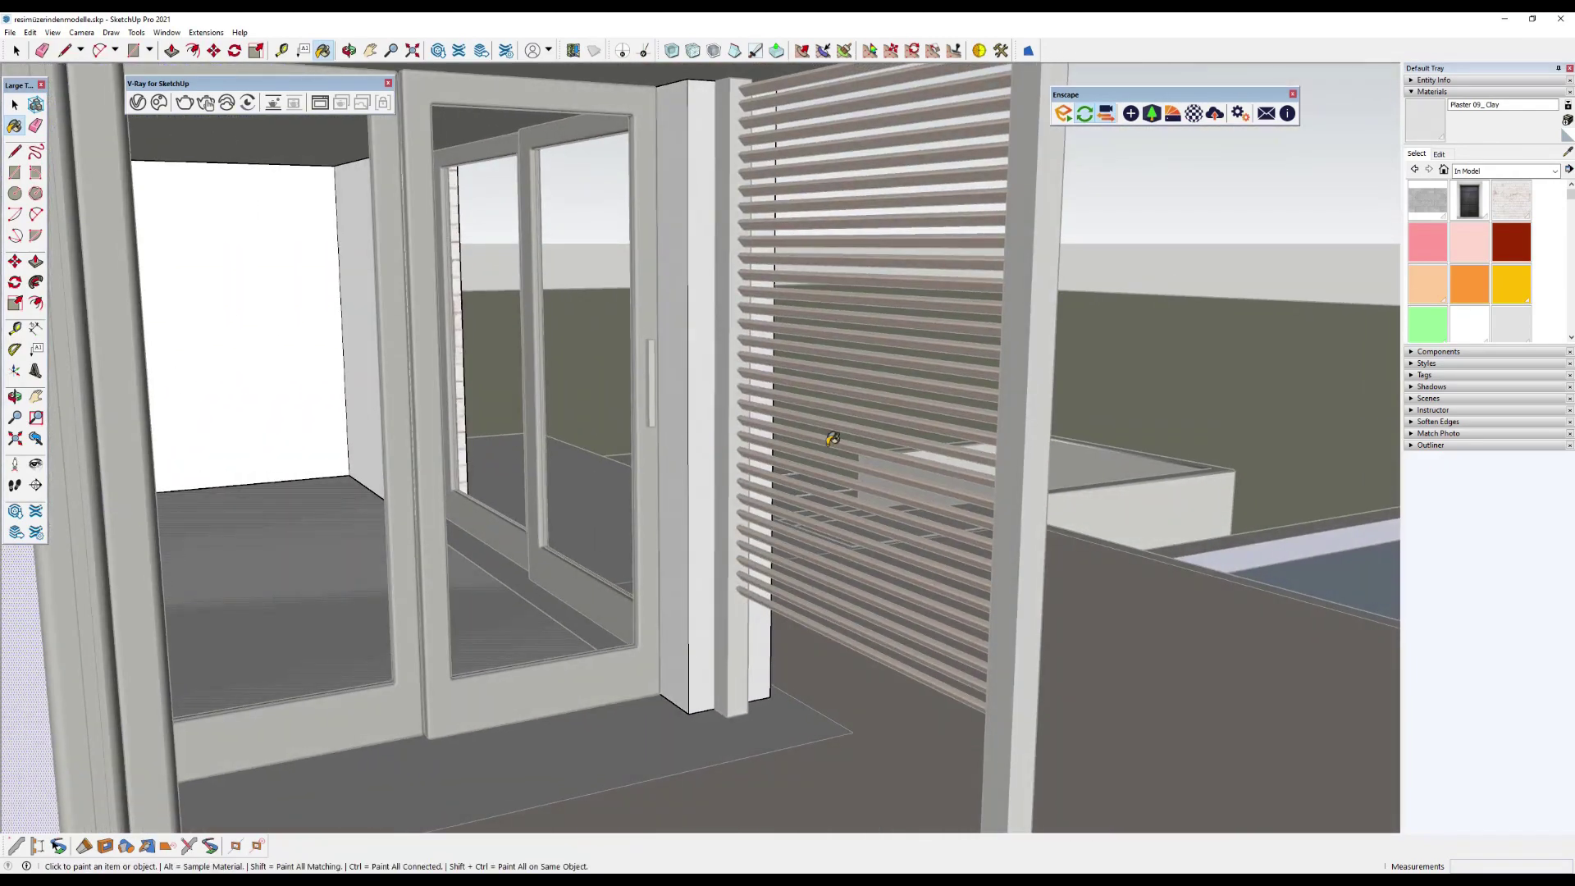
{"action": "scroll", "coordinate": [714, 468], "scroll_direction": "down", "scroll_amount": 5}
{"action": "scroll", "coordinate": [572, 463], "scroll_direction": "down", "scroll_amount": 4}
{"action": "scroll", "coordinate": [571, 463], "scroll_direction": "up", "scroll_amount": 4}
{"action": "scroll", "coordinate": [637, 474], "scroll_direction": "up", "scroll_amount": 3}
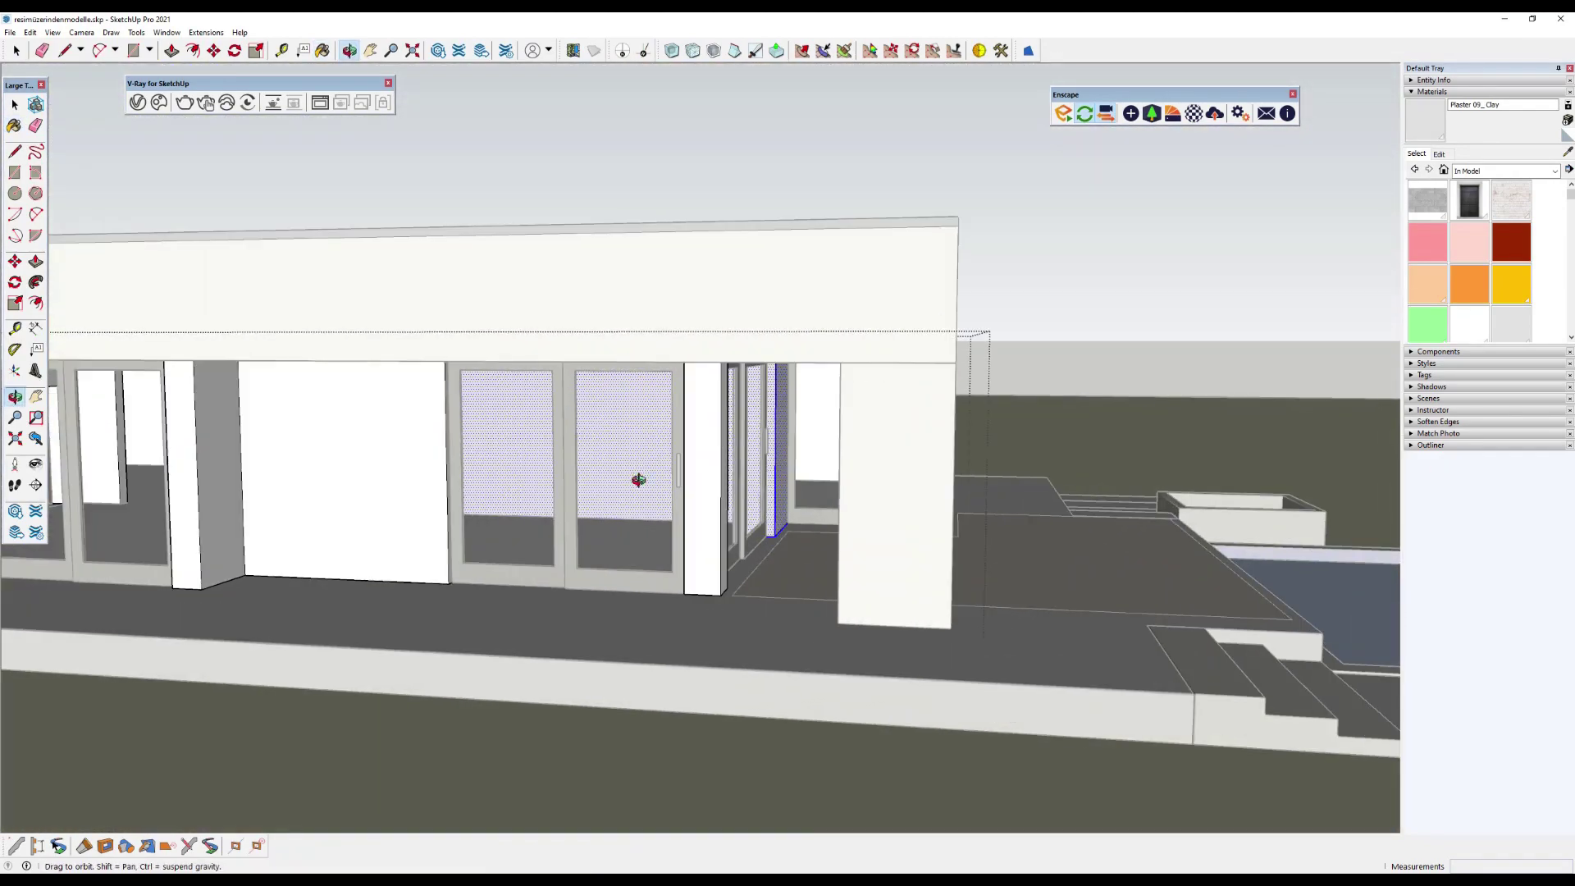
{"action": "left_click", "coordinate": [702, 446]}
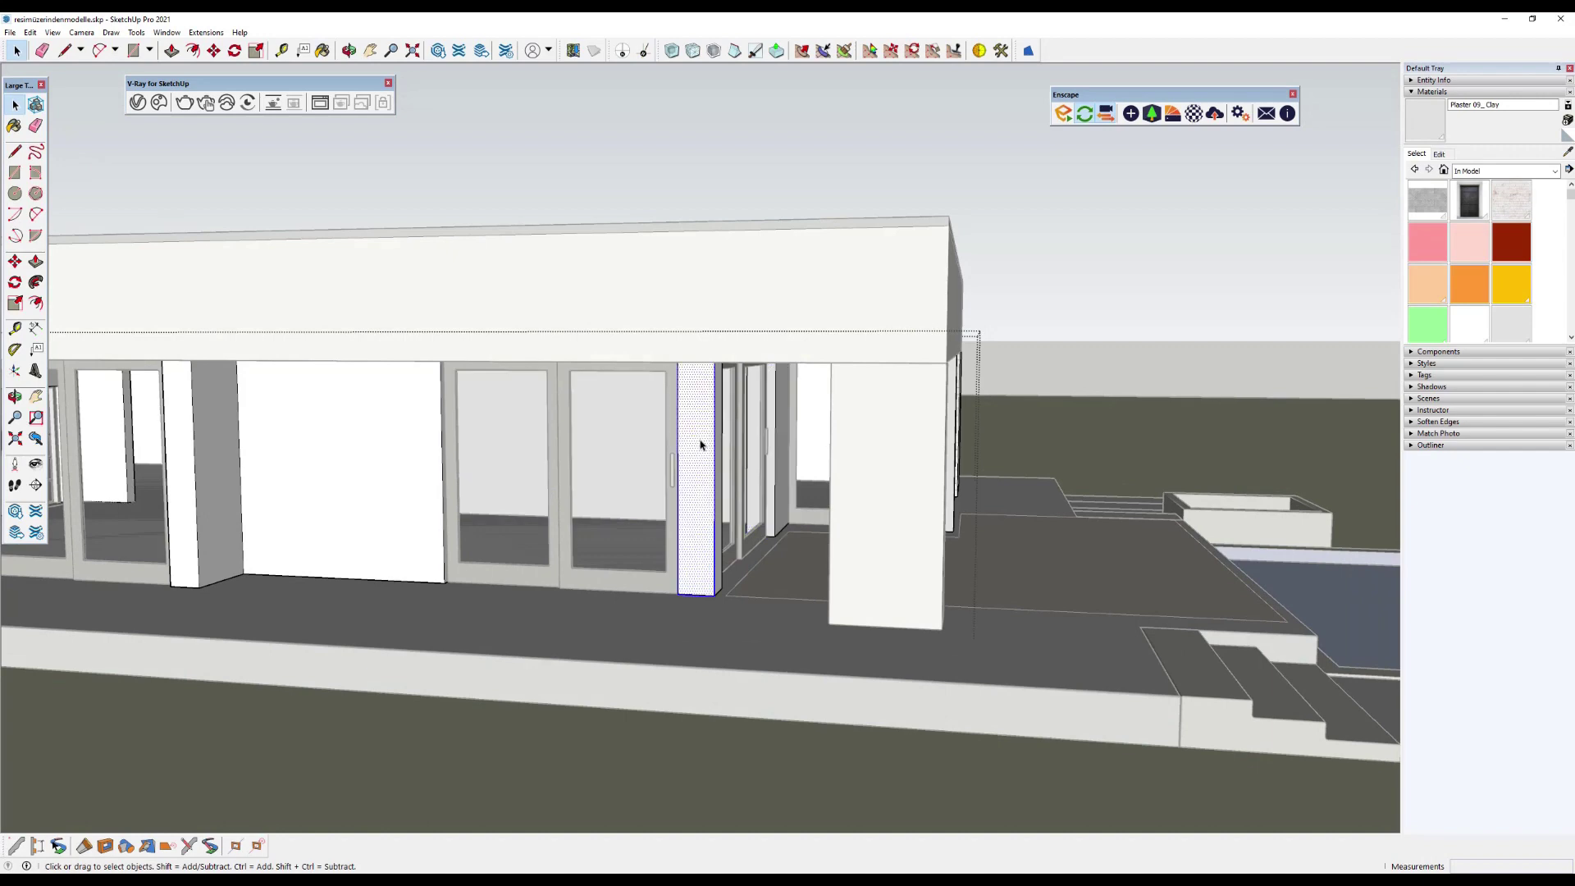
{"action": "left_click", "coordinate": [695, 414]}
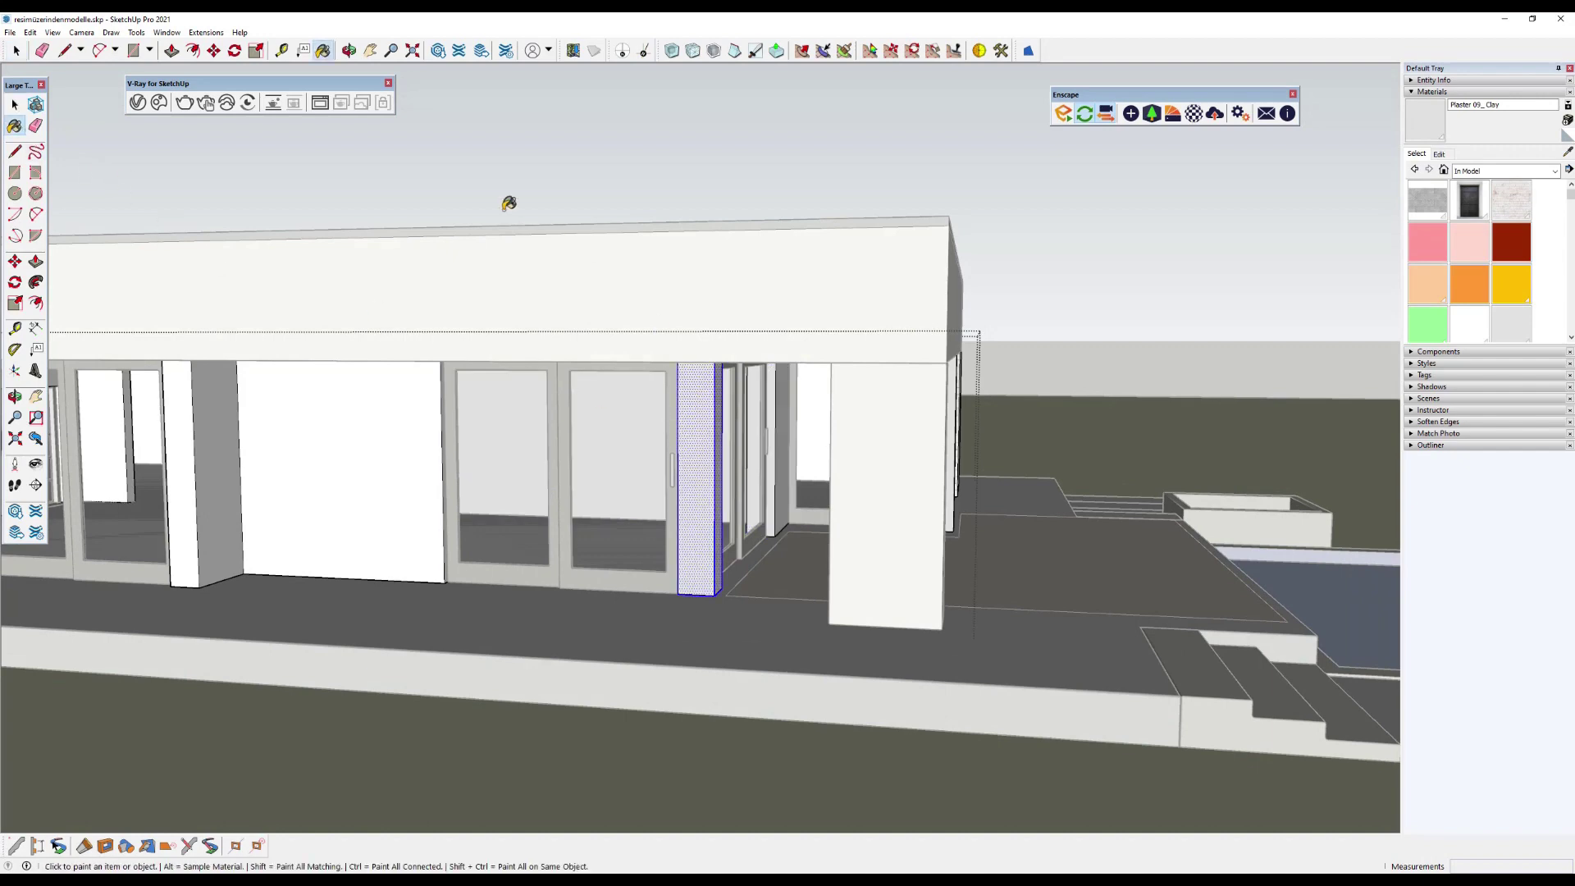
Paint the white wall and its adjoining column with plaster.
{"action": "middle_click_drag", "start_coordinate": [533, 295], "coordinate": [738, 344]}
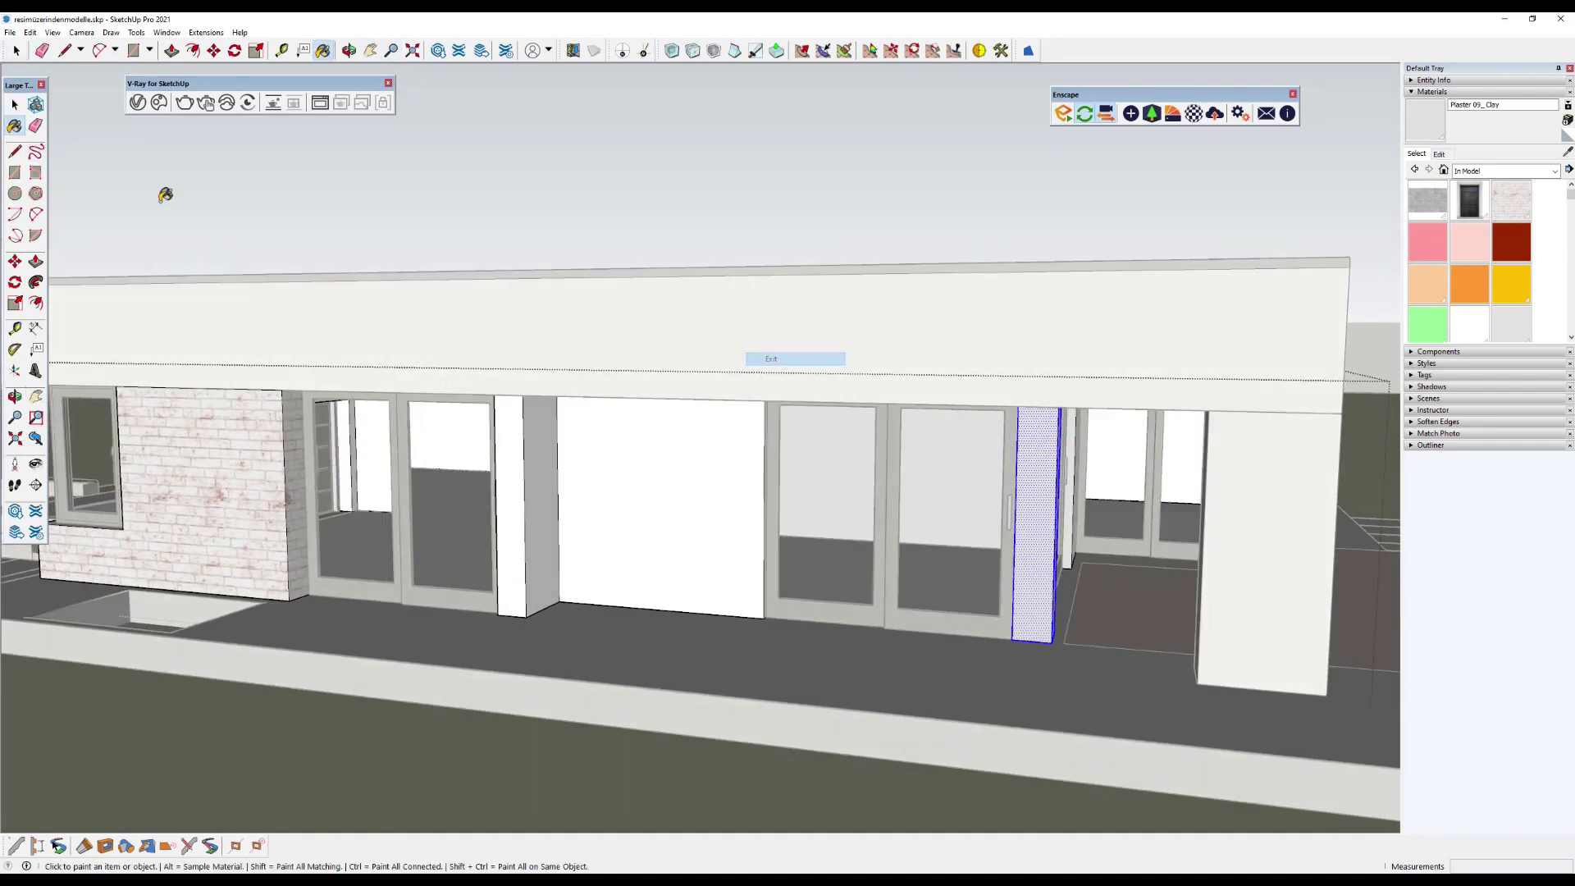
{"action": "triple_click", "coordinate": [574, 462]}
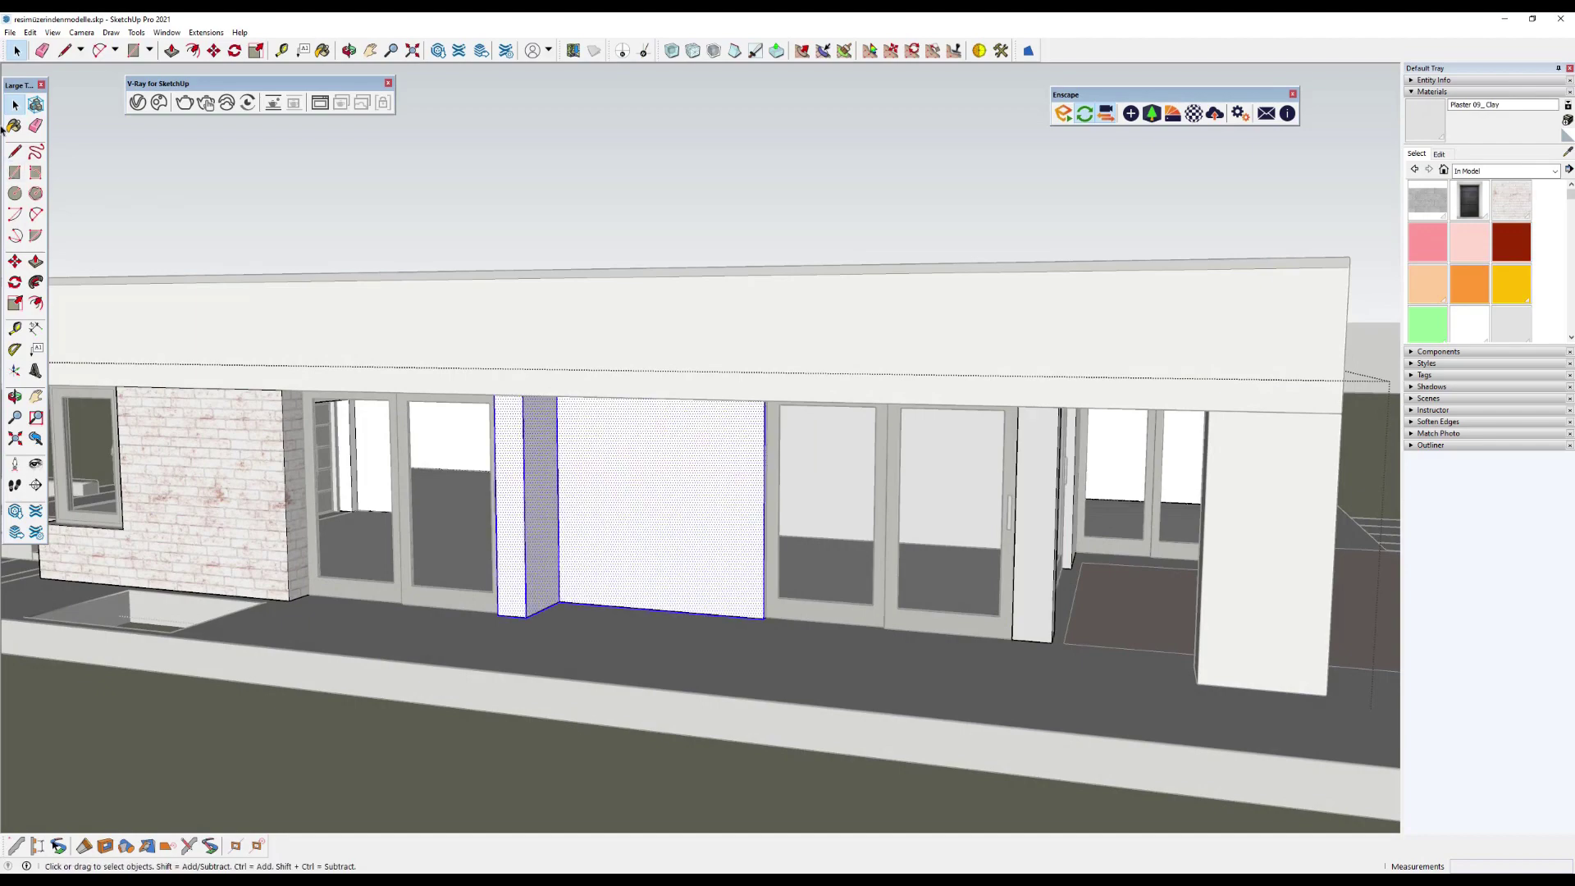
{"action": "left_click", "coordinate": [13, 126]}
{"action": "left_click", "coordinate": [619, 489]}
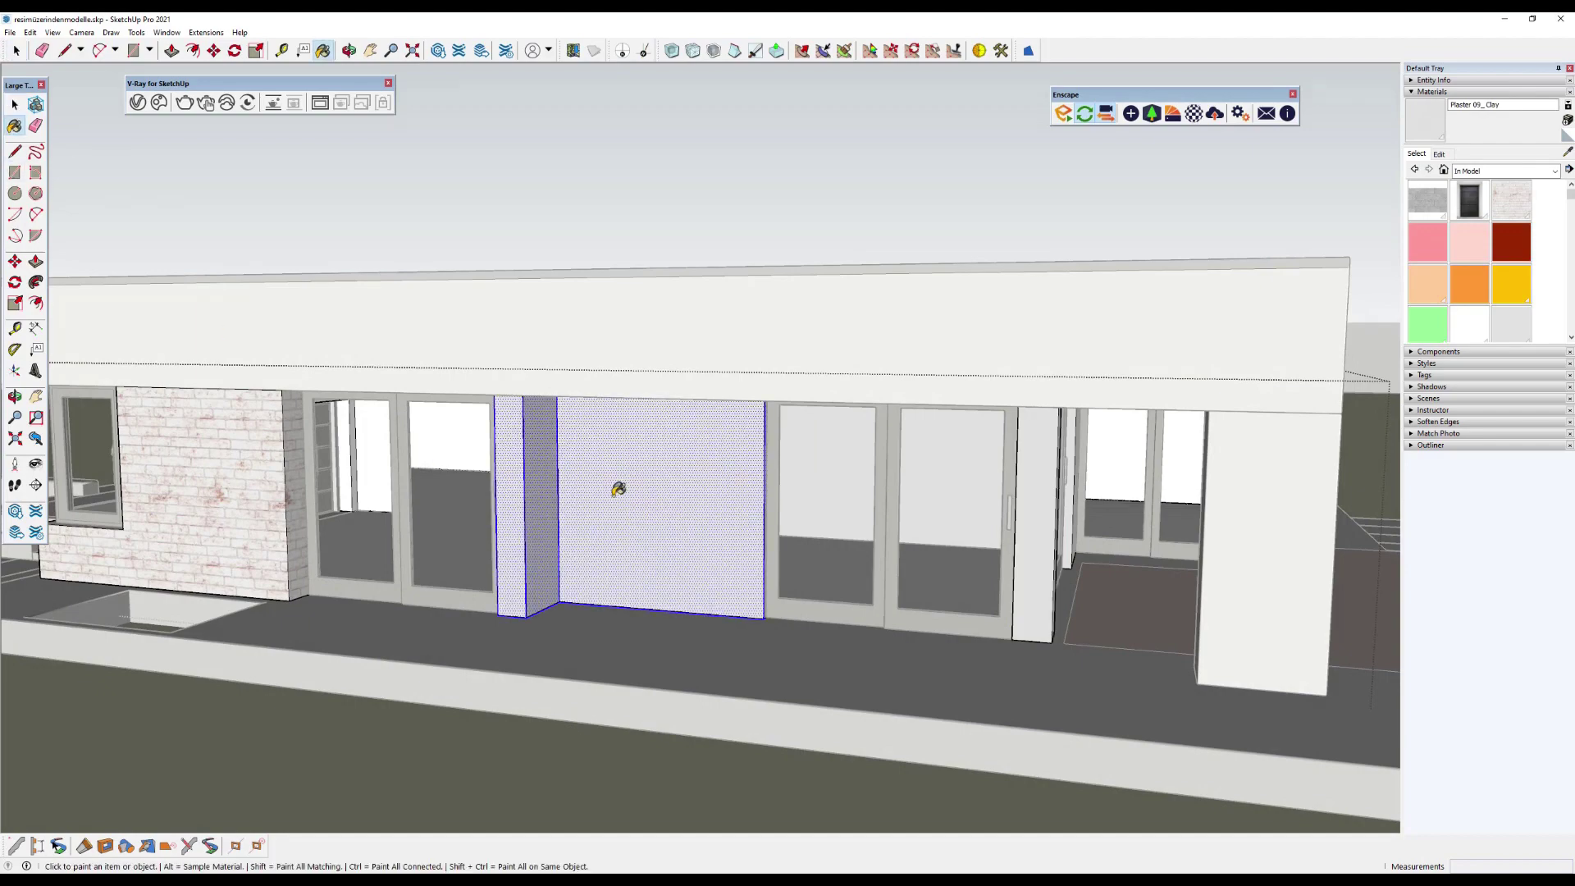
Orbit round to the pool-side front of the house.
{"action": "left_click", "coordinate": [370, 52]}
{"action": "middle_click_drag", "start_coordinate": [626, 377], "coordinate": [611, 406]}
{"action": "right_click", "coordinate": [611, 406]}
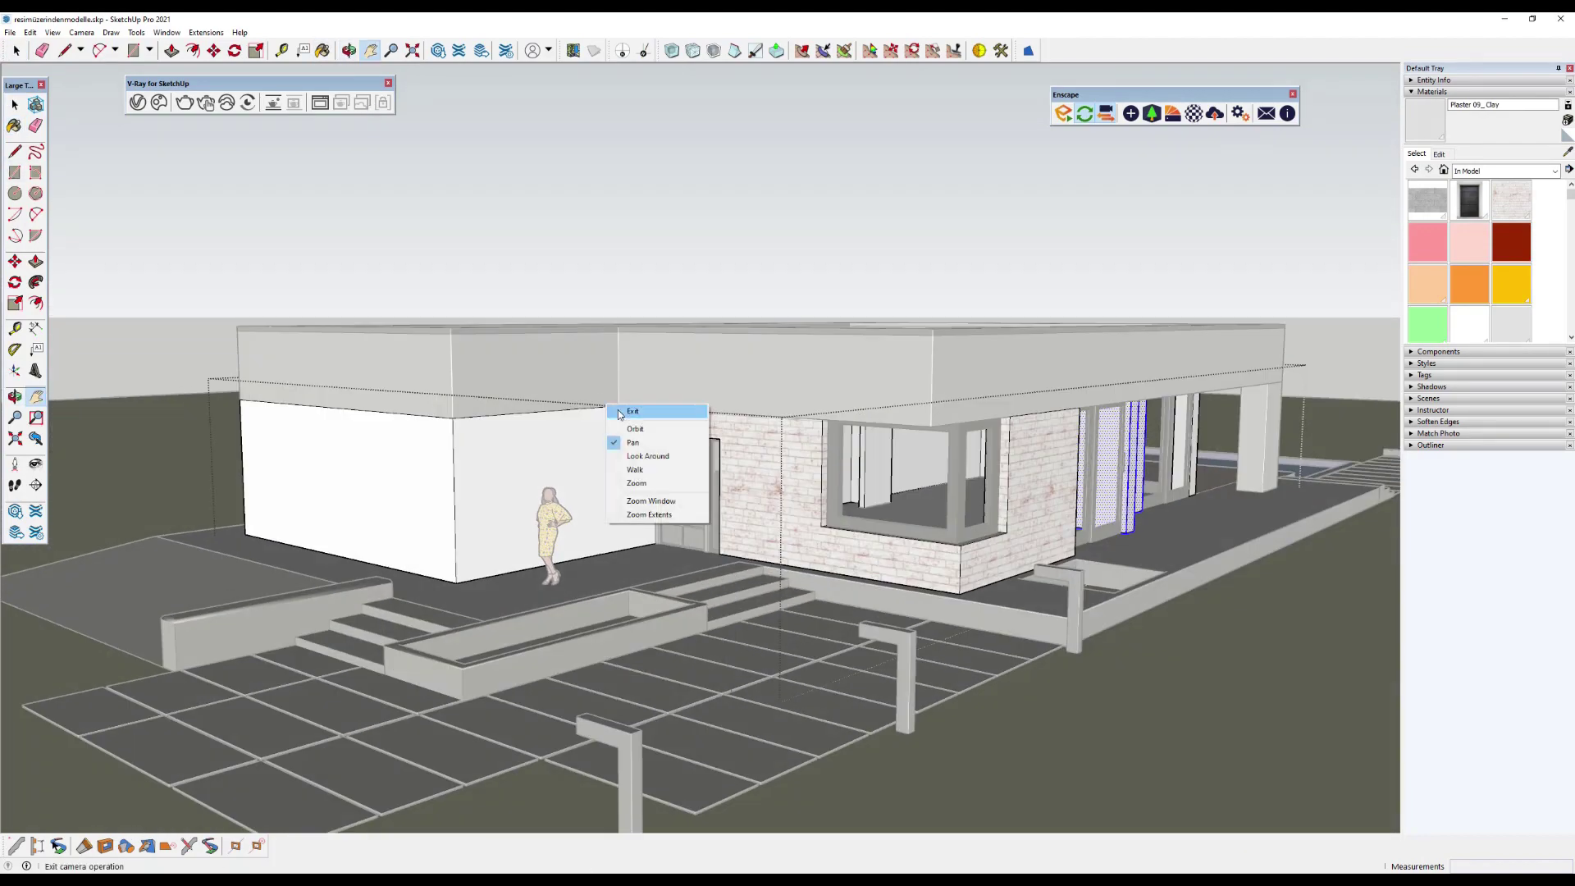
{"action": "left_click", "coordinate": [617, 410]}
{"action": "mouse_move", "coordinate": [618, 411]}
{"action": "middle_mouse_down"}
{"action": "mouse_move", "coordinate": [761, 452]}
{"action": "mouse_move", "coordinate": [363, 382]}
{"action": "middle_mouse_up"}
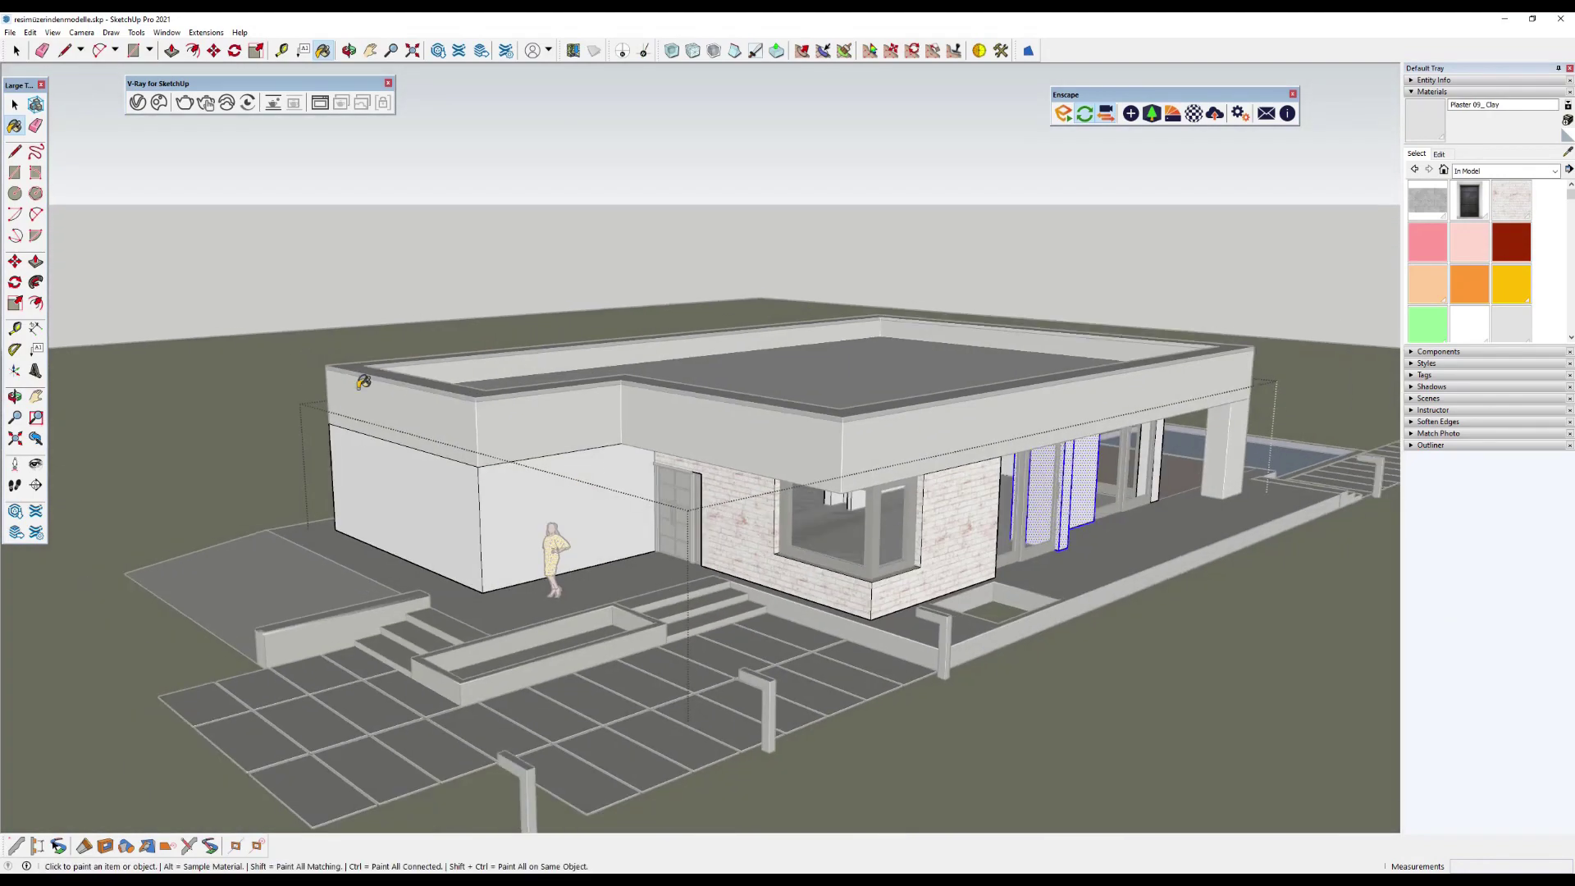
{"action": "scroll", "coordinate": [692, 189], "scroll_direction": "down", "scroll_amount": 5}
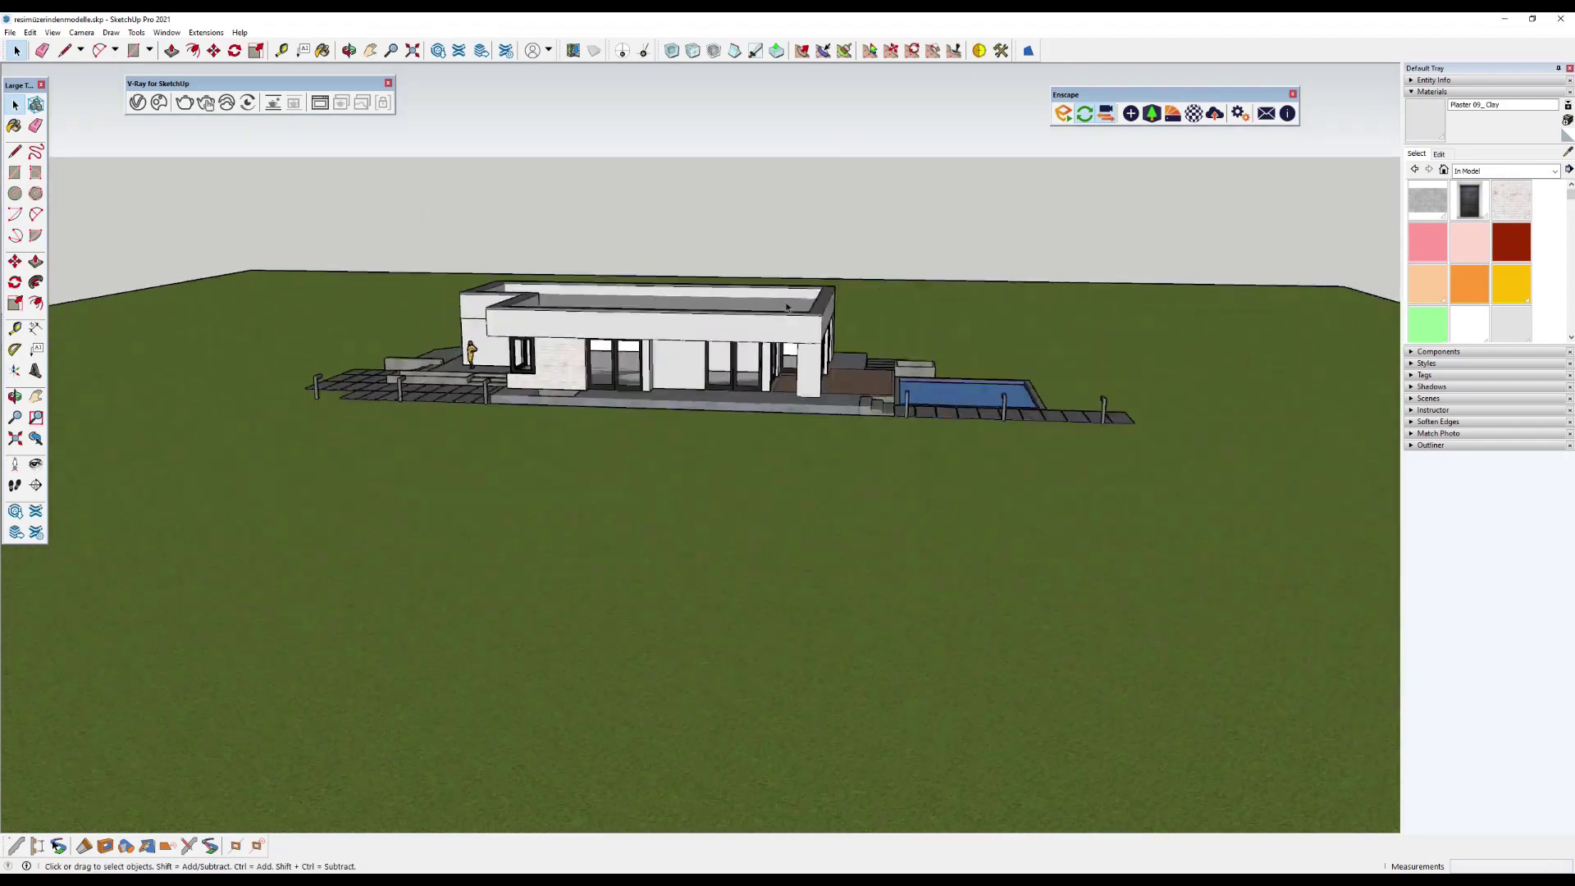
{"action": "mouse_move", "coordinate": [692, 190]}
{"action": "middle_mouse_down"}
{"action": "mouse_move", "coordinate": [800, 365]}
{"action": "mouse_move", "coordinate": [701, 301]}
{"action": "middle_mouse_up"}
{"action": "scroll", "coordinate": [800, 365], "scroll_direction": "up", "scroll_amount": 3}
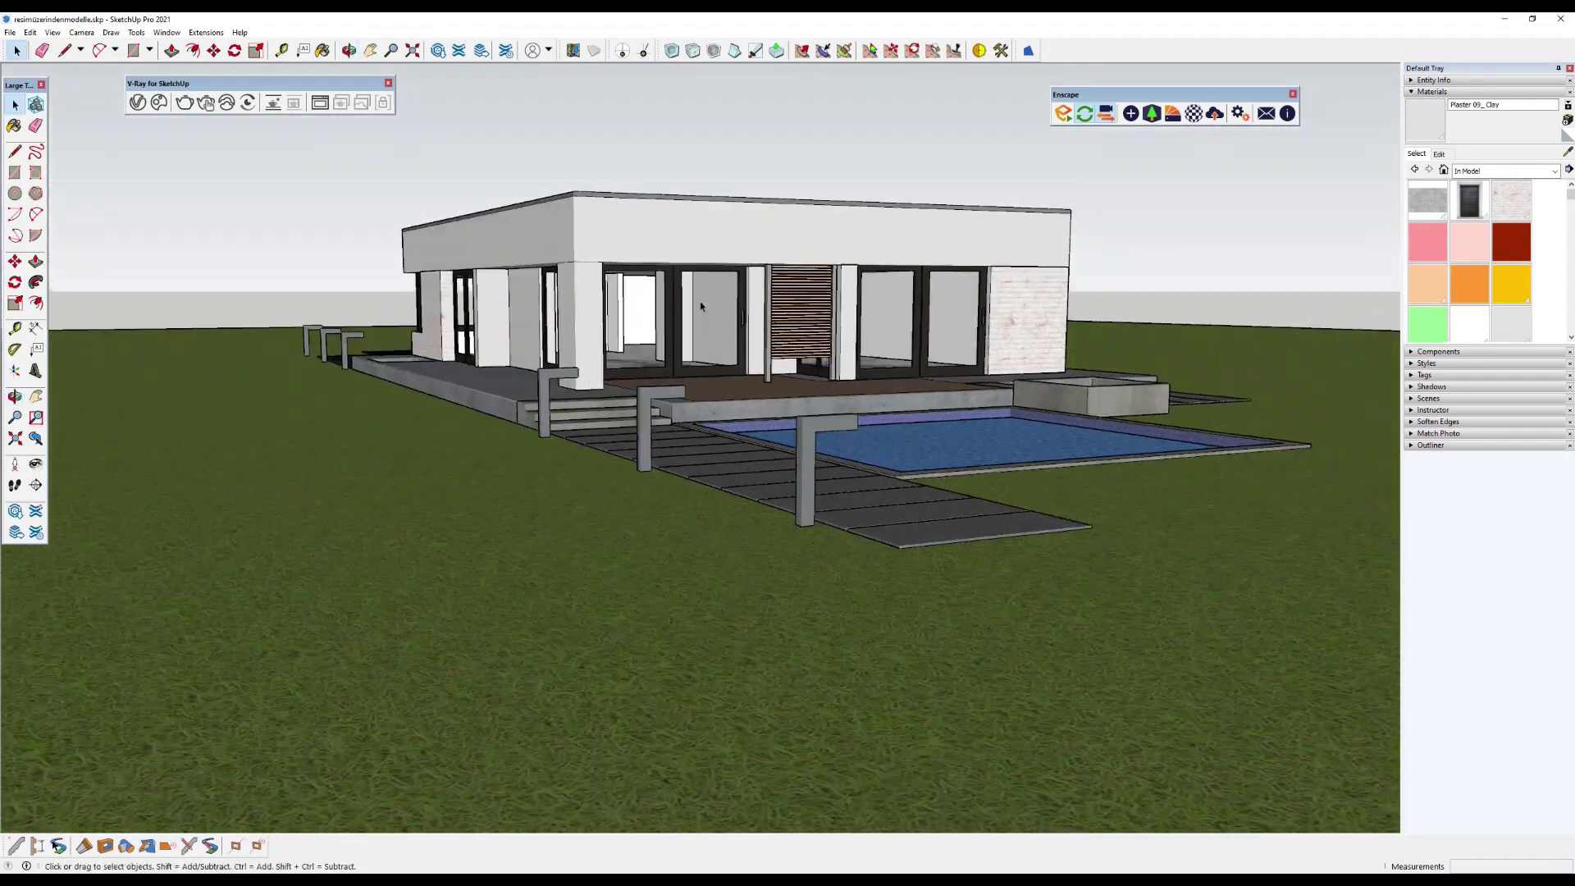
{"action": "scroll", "coordinate": [1099, 776], "scroll_direction": "up", "scroll_amount": 3}
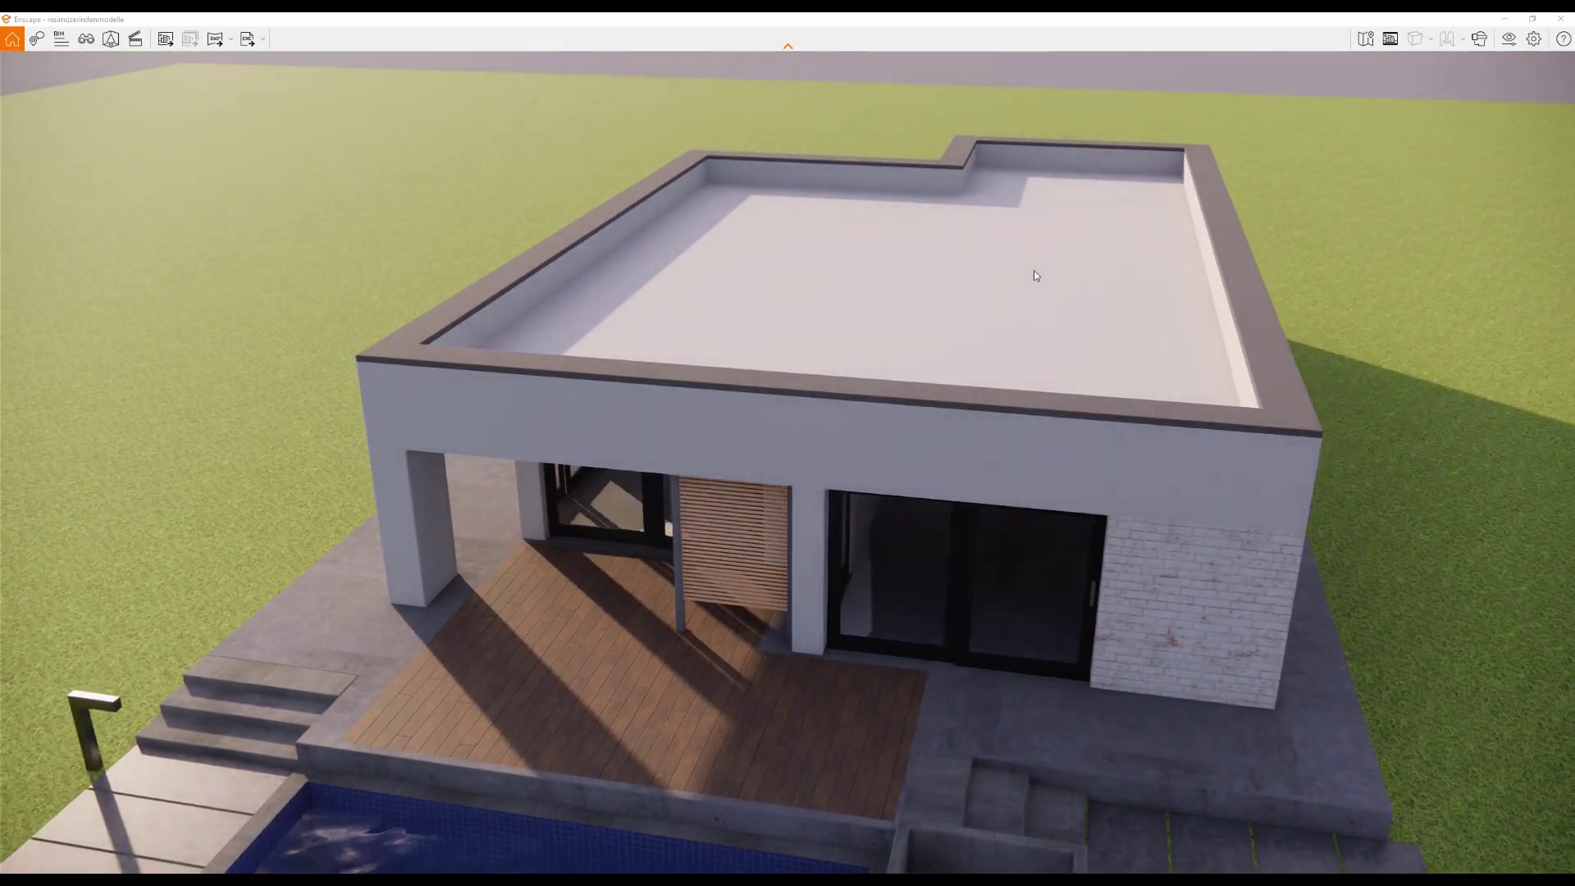
Create a new material from the dark green grass in the vegetation collection.
{"action": "left_click", "coordinate": [1503, 20]}
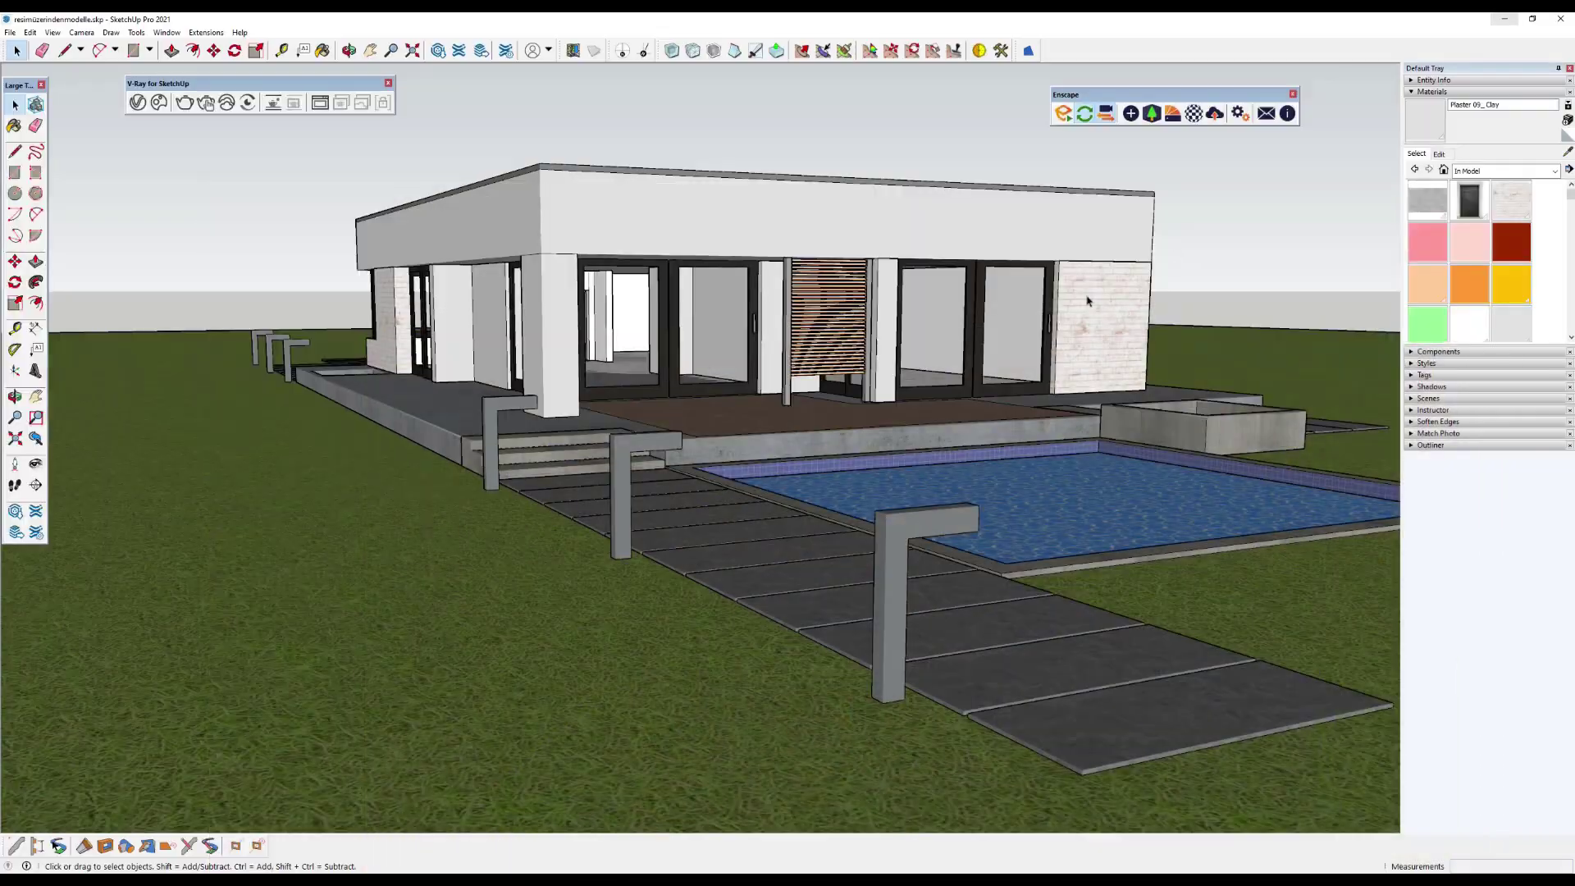
{"action": "middle_click_drag", "start_coordinate": [869, 246], "coordinate": [924, 310]}
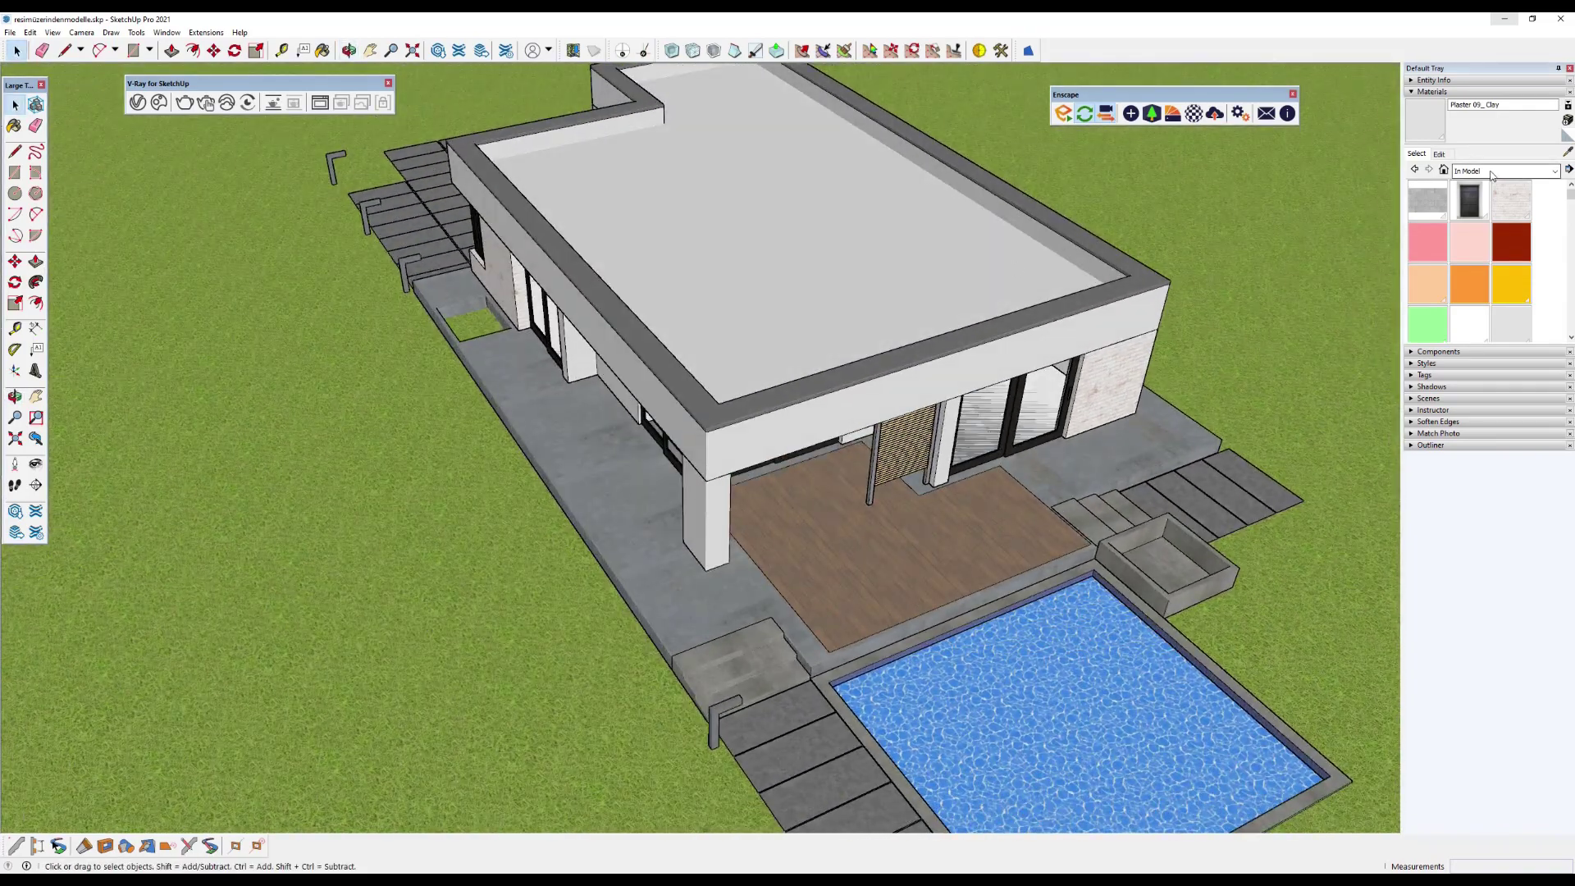
{"action": "left_click", "coordinate": [1492, 171]}
{"action": "left_click", "coordinate": [1494, 277]}
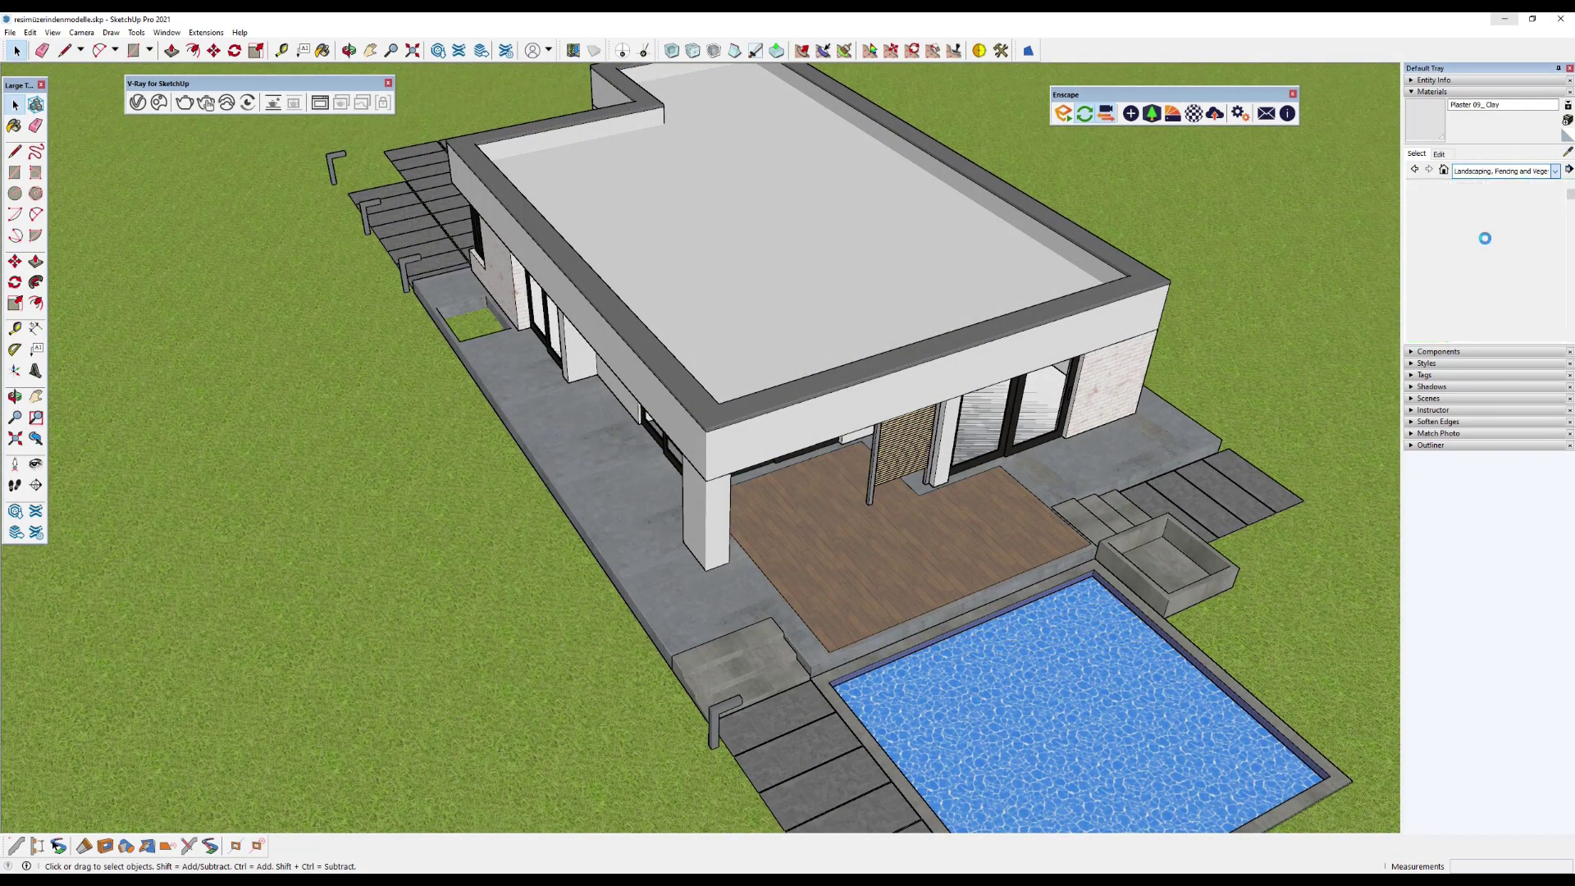
{"action": "left_click", "coordinate": [1503, 324]}
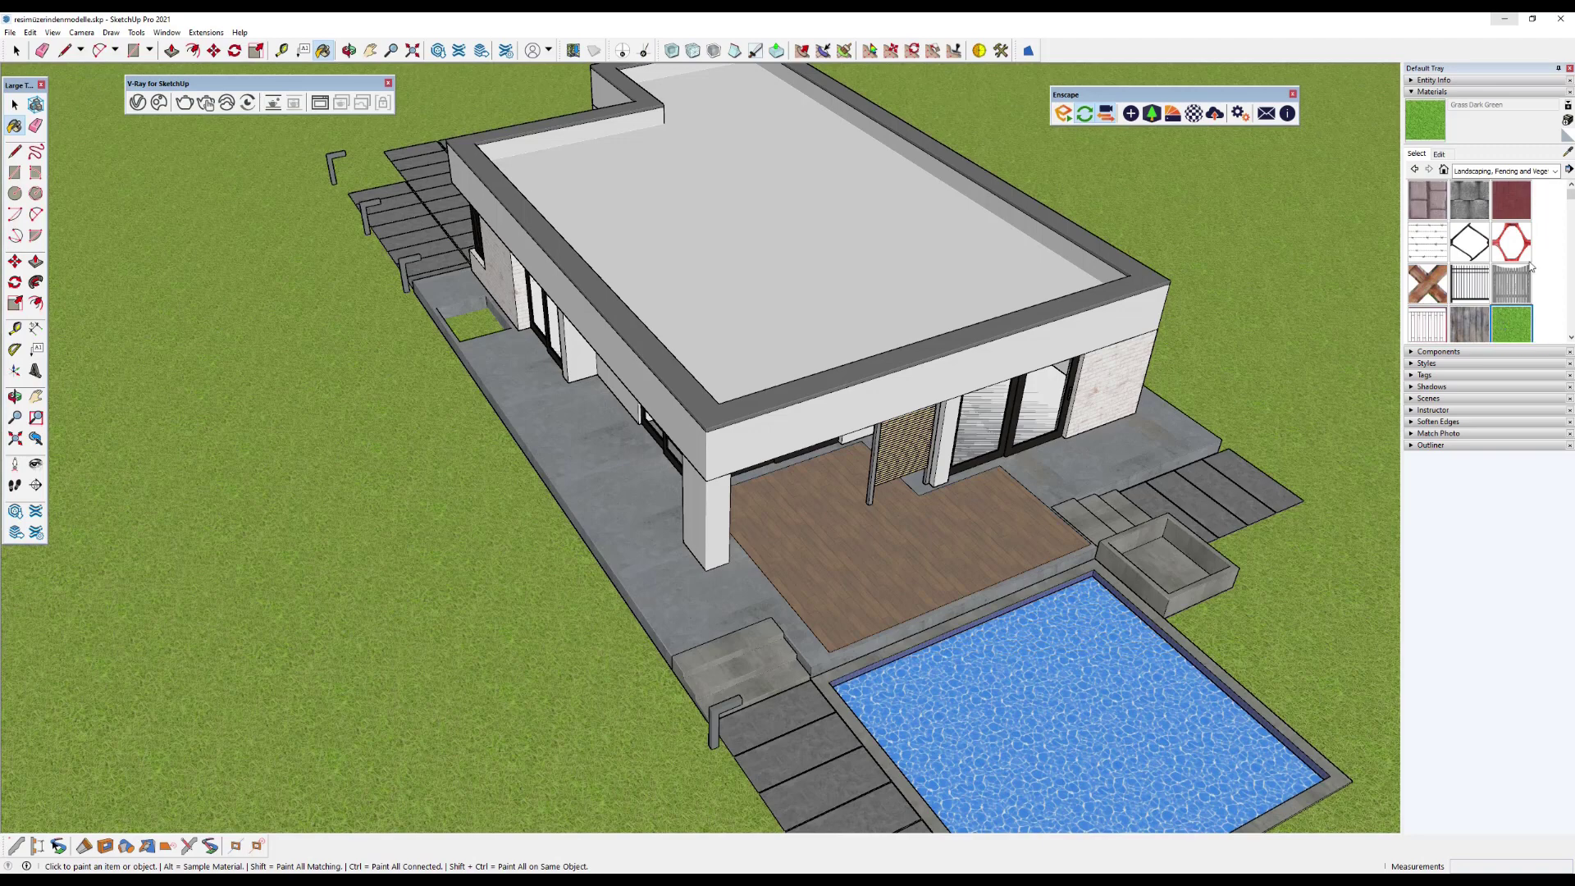
{"action": "left_click", "coordinate": [1568, 120]}
{"action": "left_click", "coordinate": [1168, 442]}
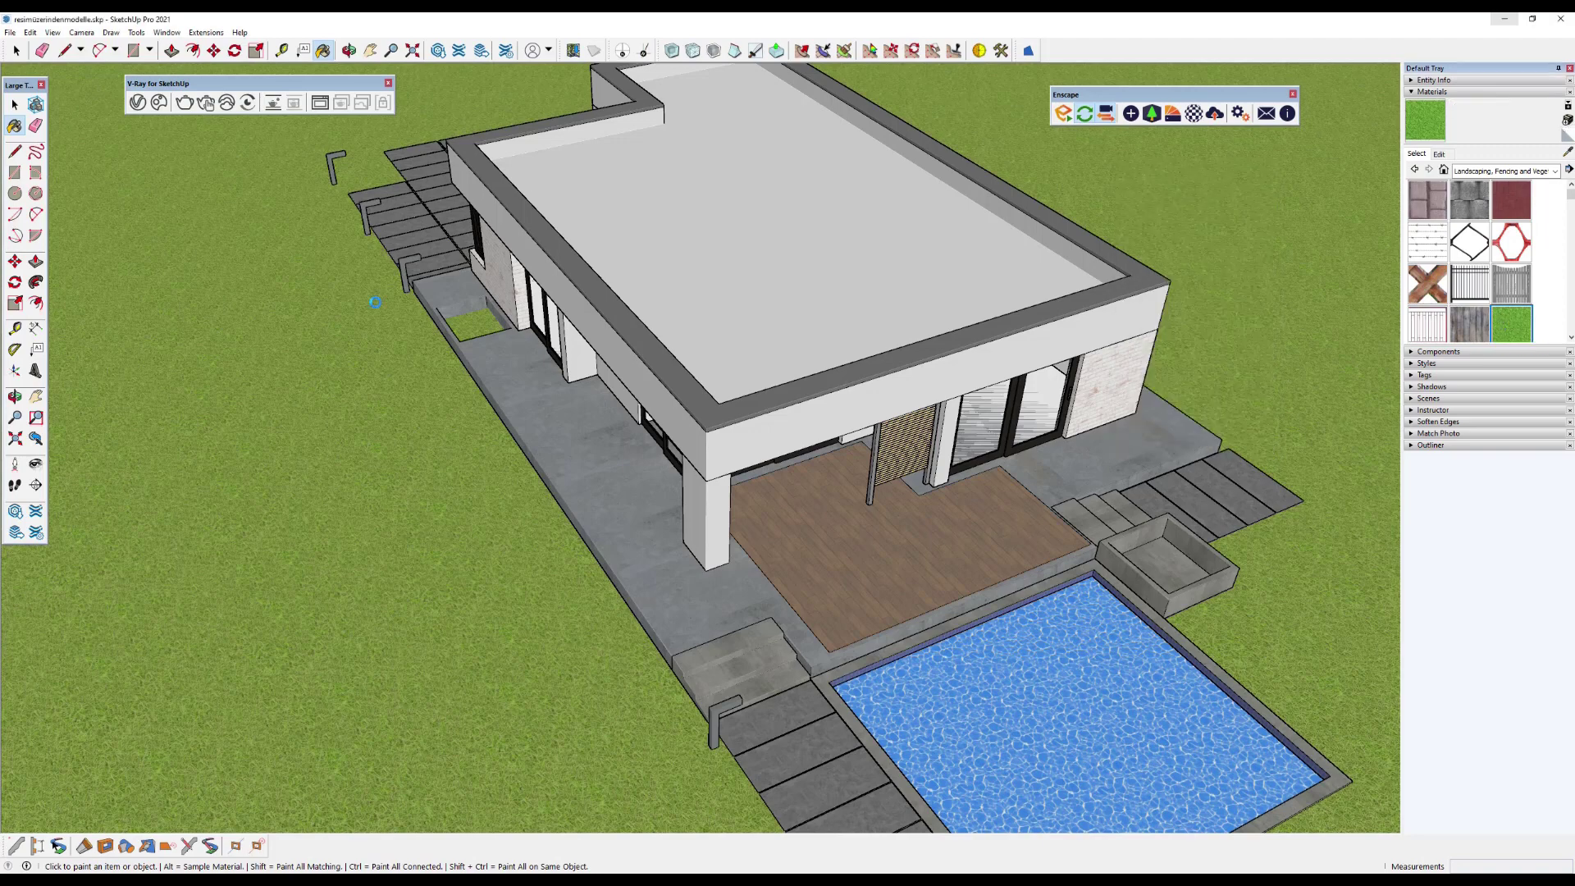
Inside the roof group, paint the roof's inner top face with the grass material.
{"action": "double_click", "coordinate": [720, 246]}
{"action": "triple_click", "coordinate": [721, 205]}
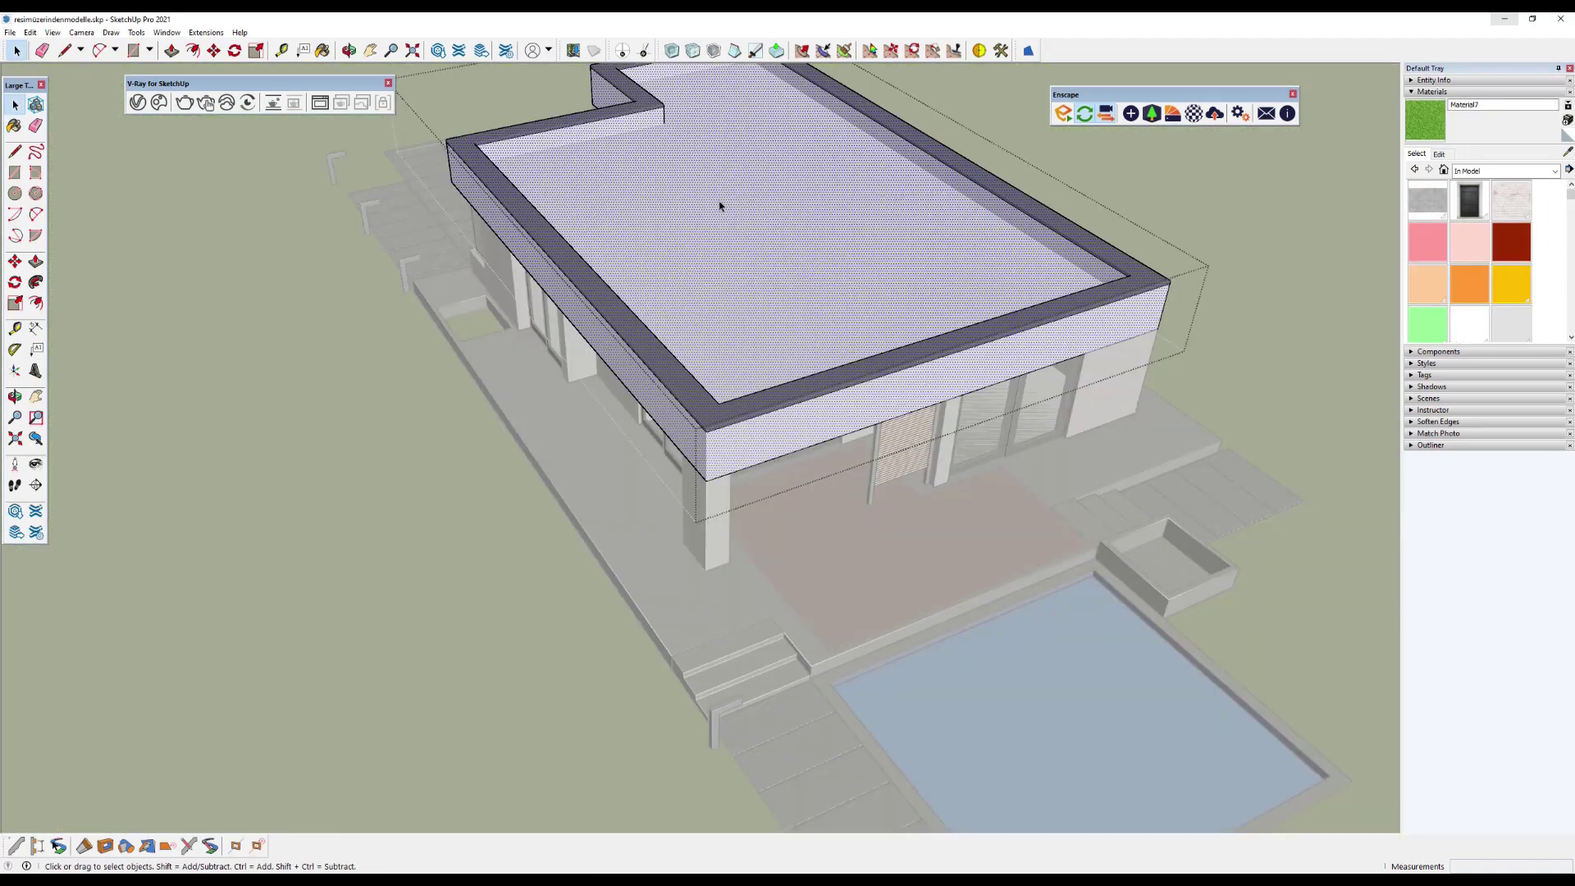
{"action": "middle_click_drag", "start_coordinate": [720, 200], "coordinate": [818, 165]}
{"action": "scroll", "coordinate": [735, 185], "scroll_direction": "up", "scroll_amount": 3}
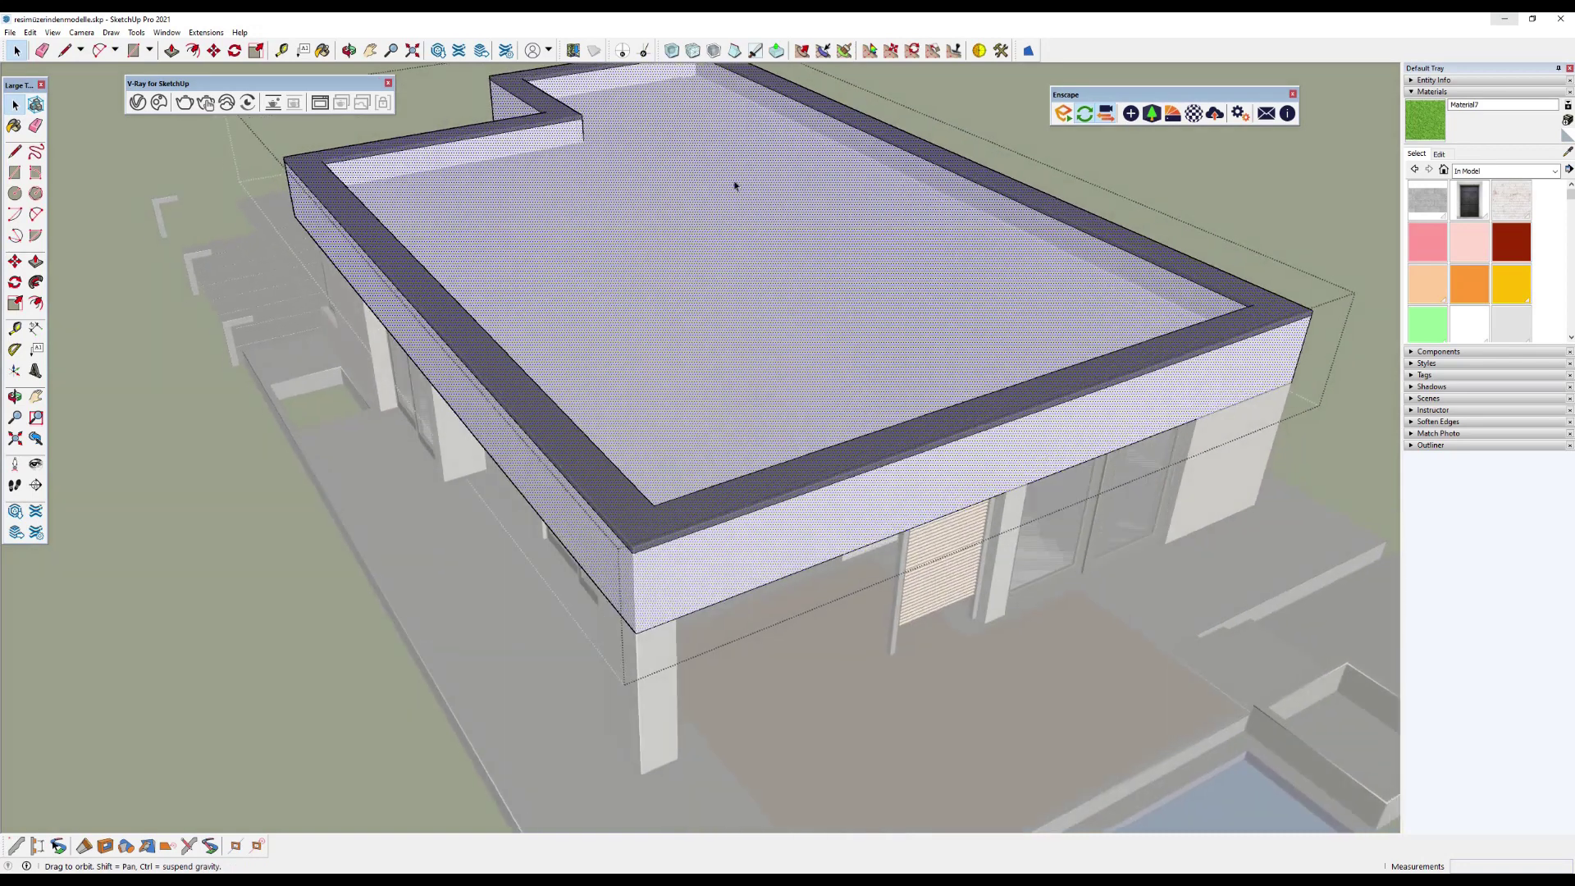
{"action": "left_click", "coordinate": [76, 36]}
{"action": "left_click", "coordinate": [79, 79]}
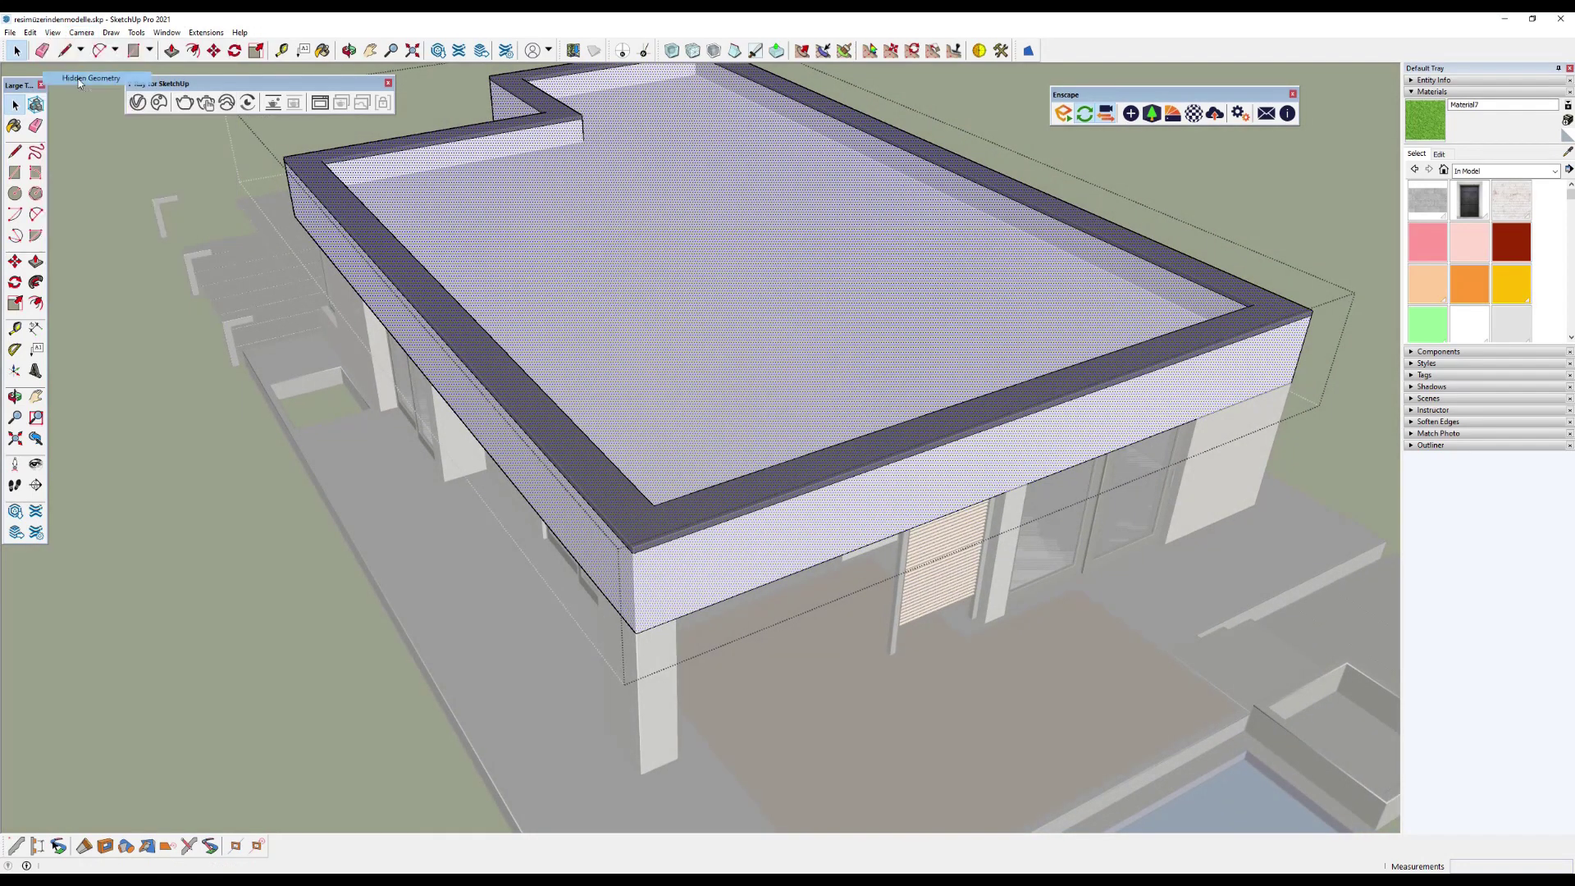
{"action": "left_click", "coordinate": [506, 229]}
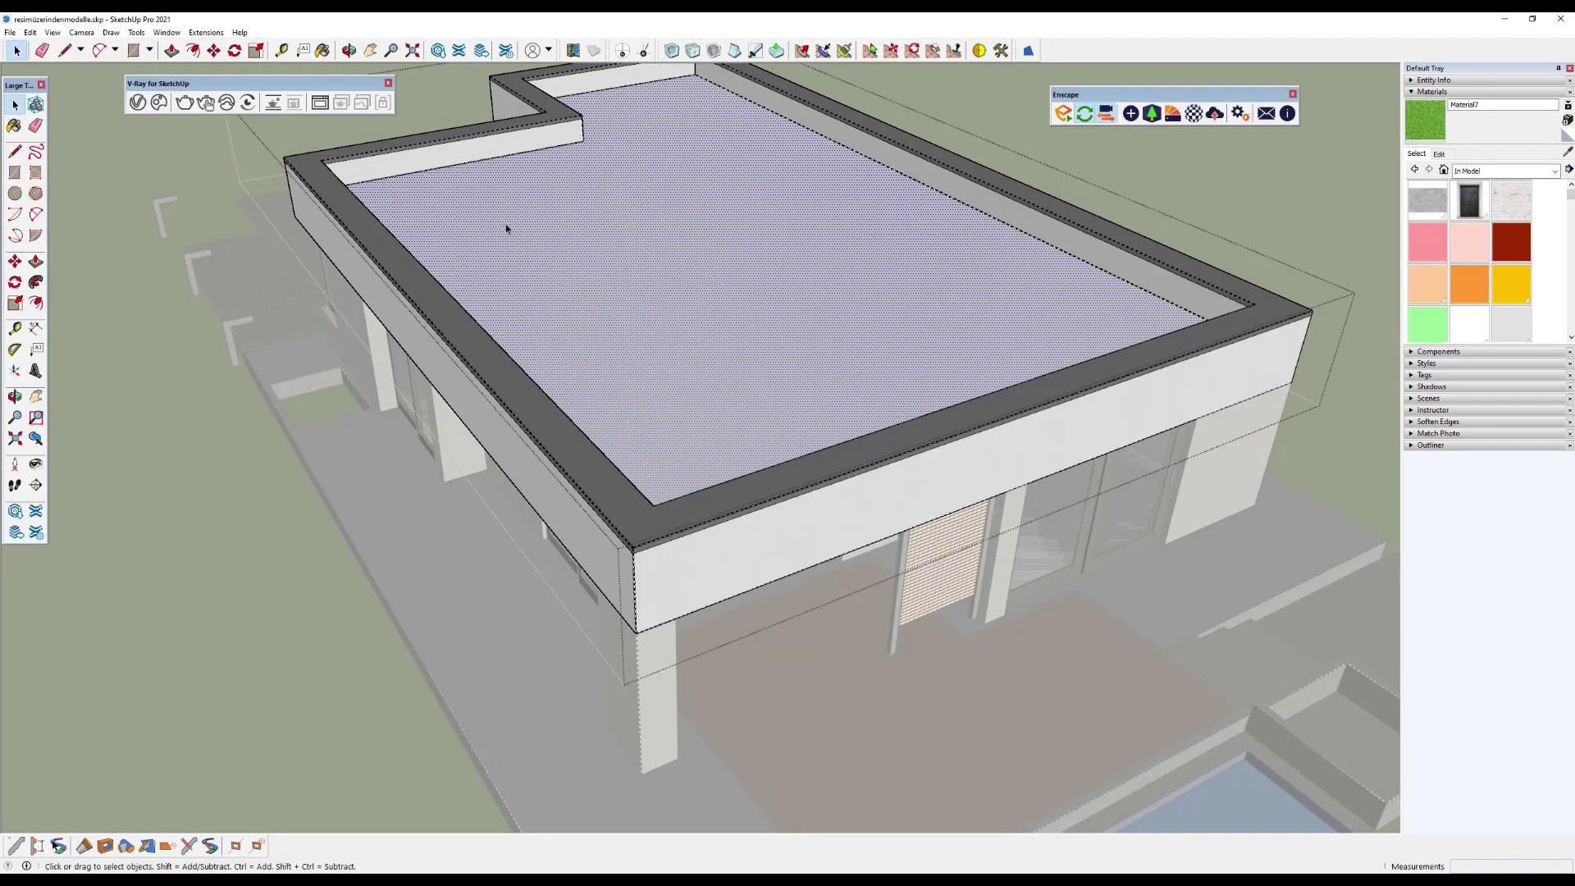
{"action": "left_click", "coordinate": [14, 125]}
{"action": "left_click", "coordinate": [605, 238]}
{"action": "scroll", "coordinate": [742, 273], "scroll_direction": "down", "scroll_amount": 3}
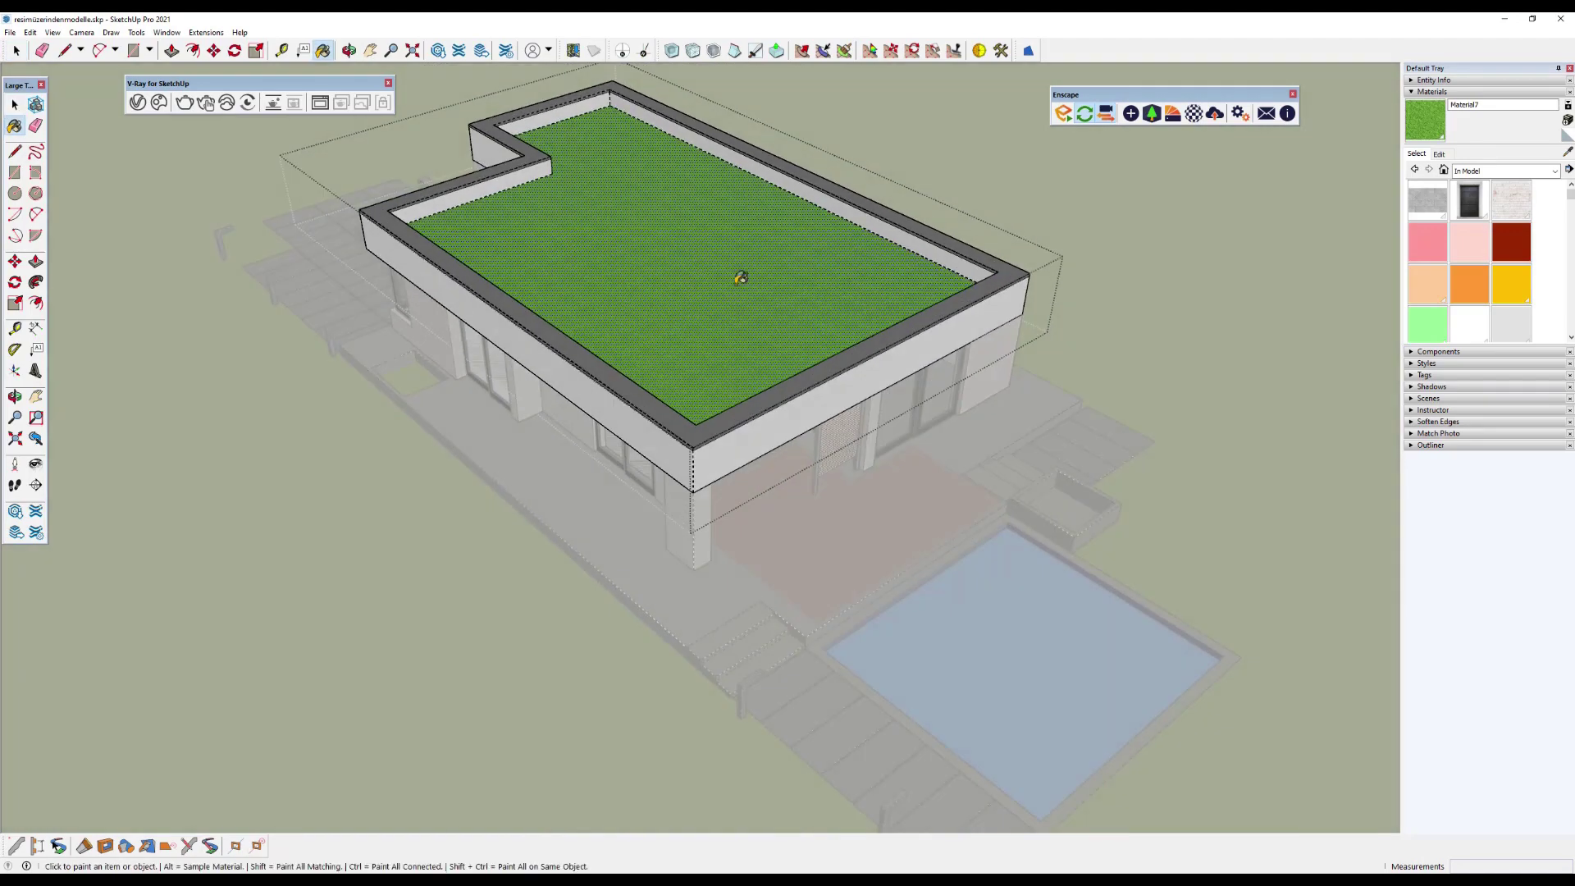
{"action": "scroll", "coordinate": [742, 274], "scroll_direction": "up", "scroll_amount": 4}
Enlarge the roof's grass texture with Texture > Position.
{"action": "right_click", "coordinate": [793, 336]}
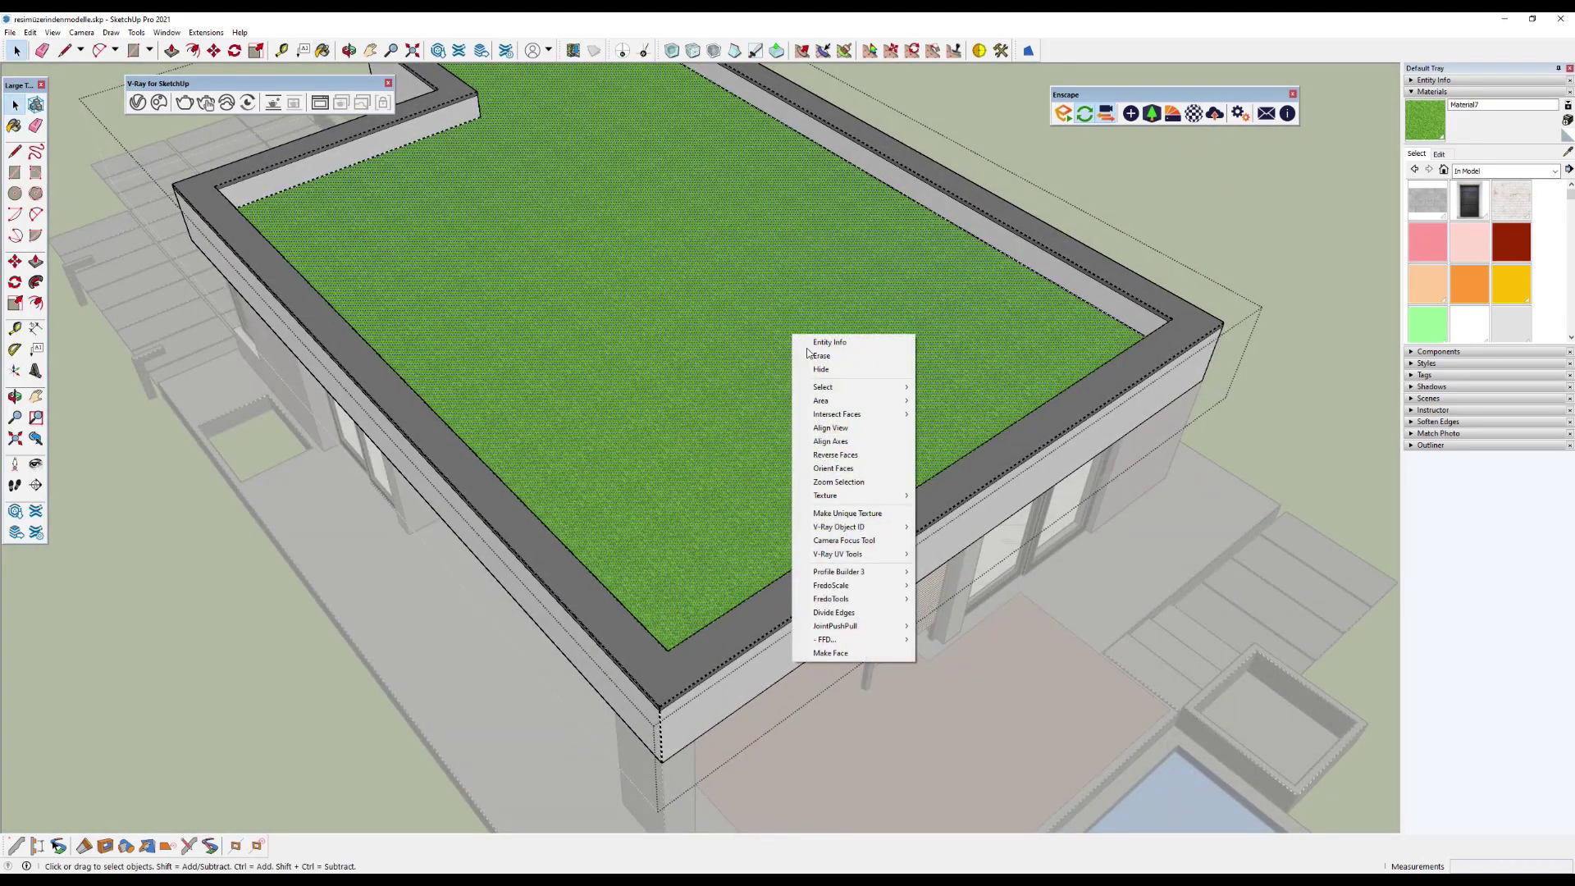
{"action": "left_click", "coordinate": [935, 497]}
{"action": "scroll", "coordinate": [755, 320], "scroll_direction": "up", "scroll_amount": 2}
{"action": "scroll", "coordinate": [738, 303], "scroll_direction": "up", "scroll_amount": 2}
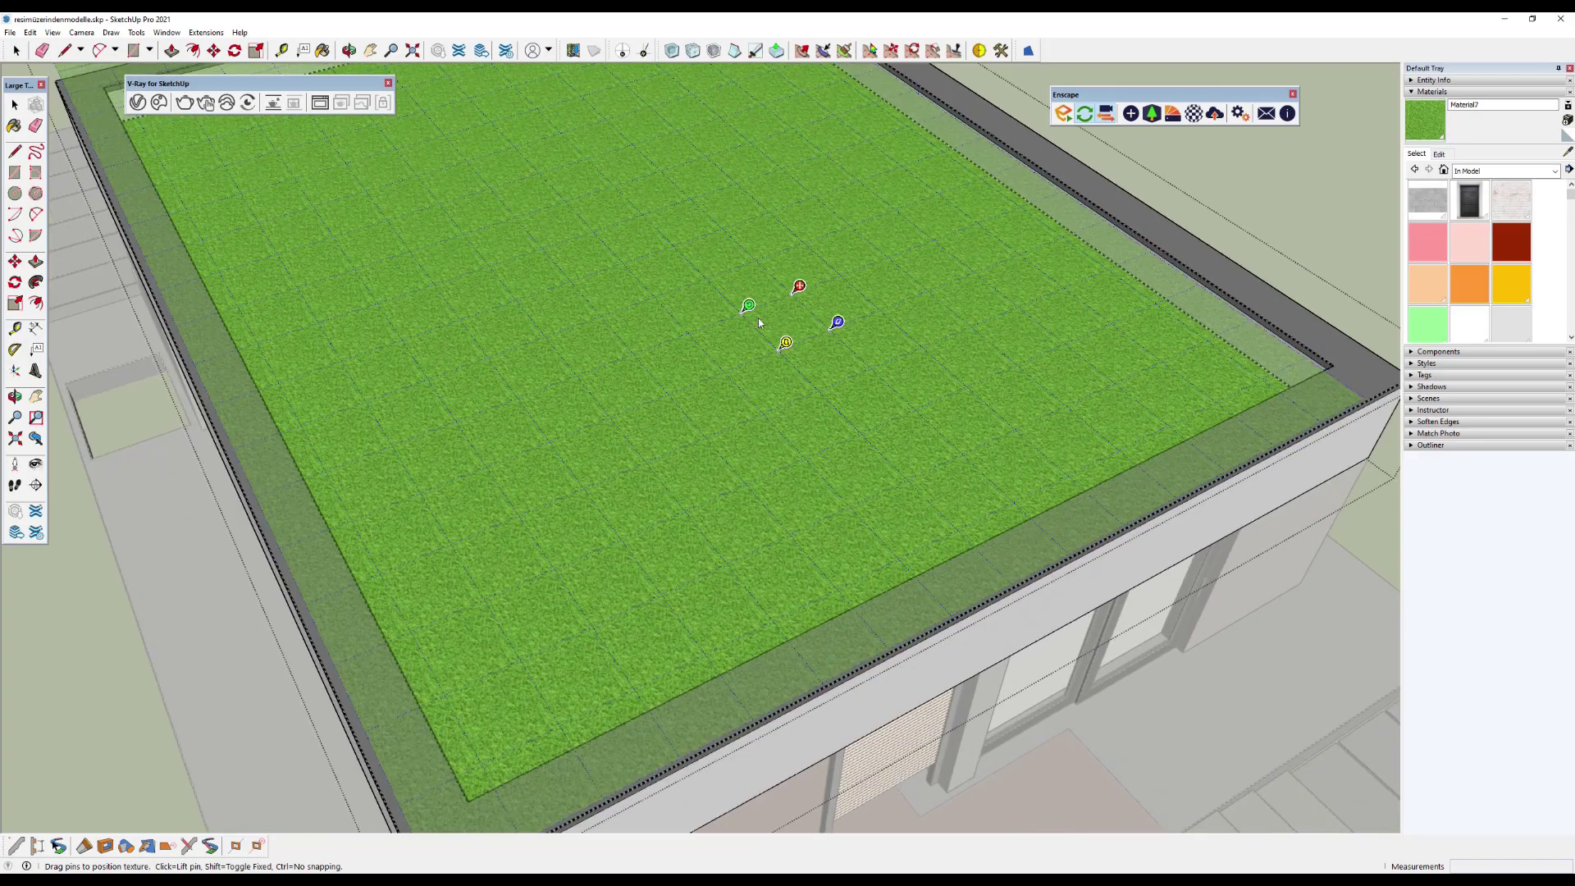
{"action": "scroll", "coordinate": [726, 291], "scroll_direction": "up", "scroll_amount": 2}
{"action": "left_click_drag", "start_coordinate": [741, 296], "coordinate": [655, 340]}
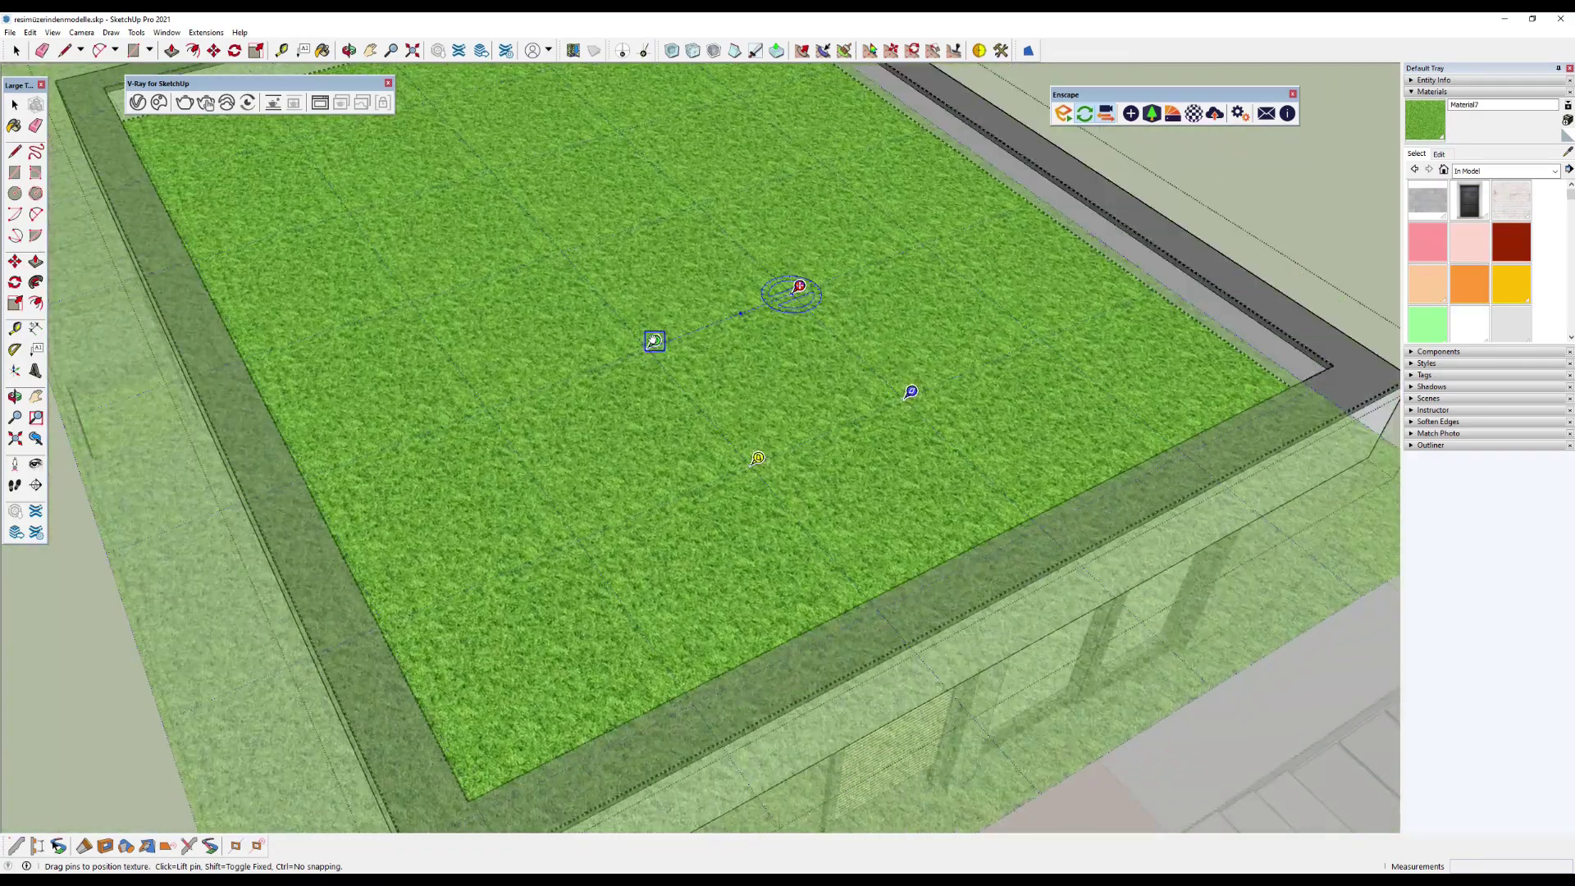
{"action": "right_click", "coordinate": [797, 340]}
{"action": "left_click", "coordinate": [820, 351]}
{"action": "scroll", "coordinate": [820, 351], "scroll_direction": "down", "scroll_amount": 5}
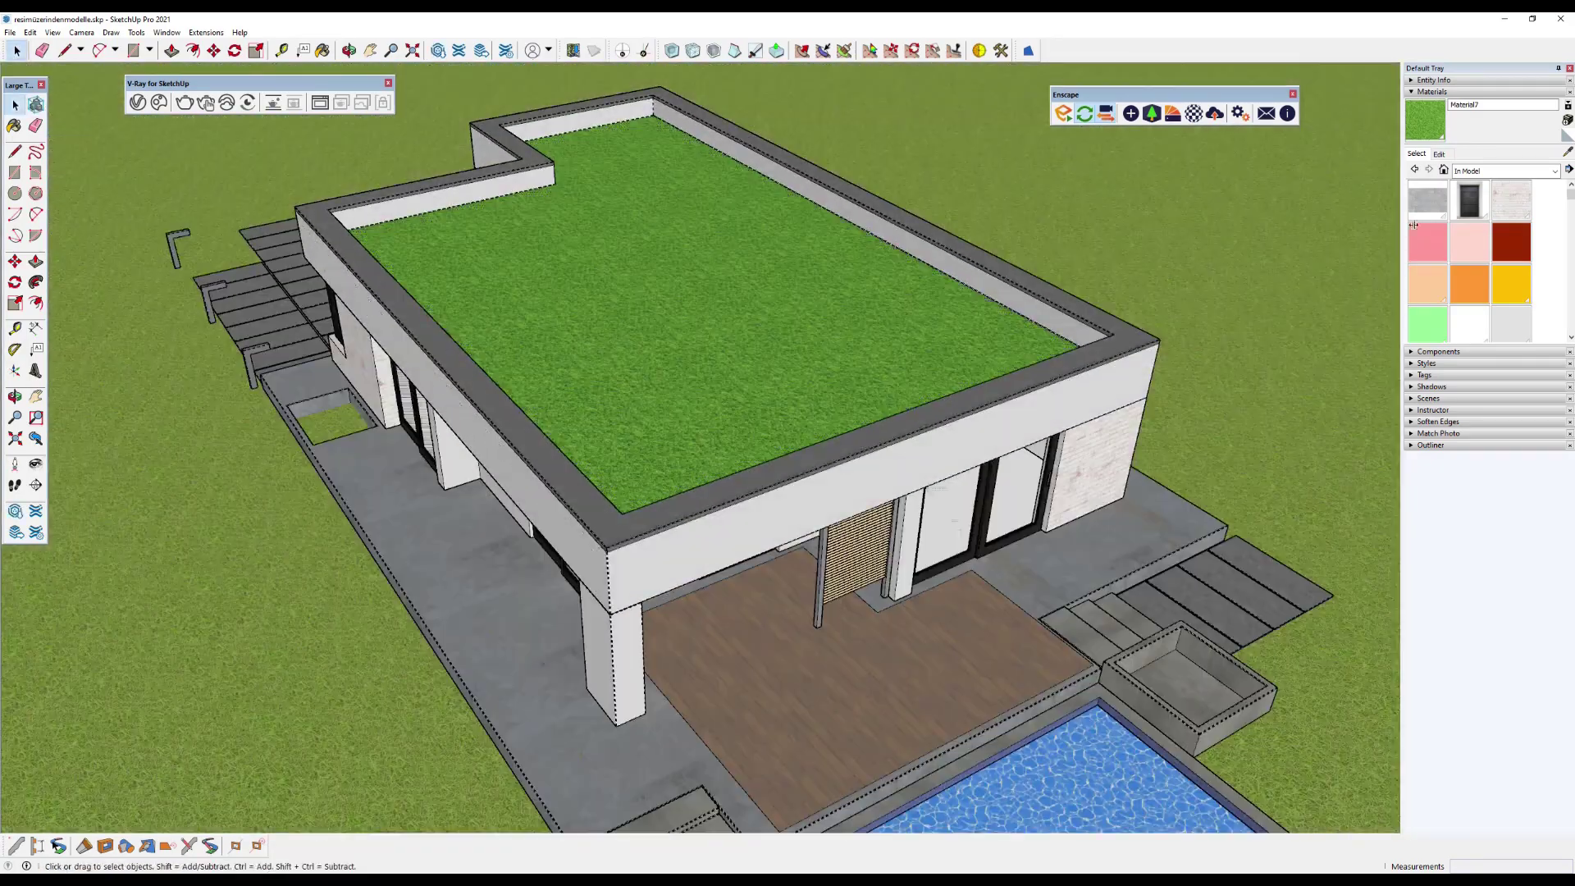
{"action": "middle_click_drag", "start_coordinate": [820, 360], "coordinate": [817, 347]}
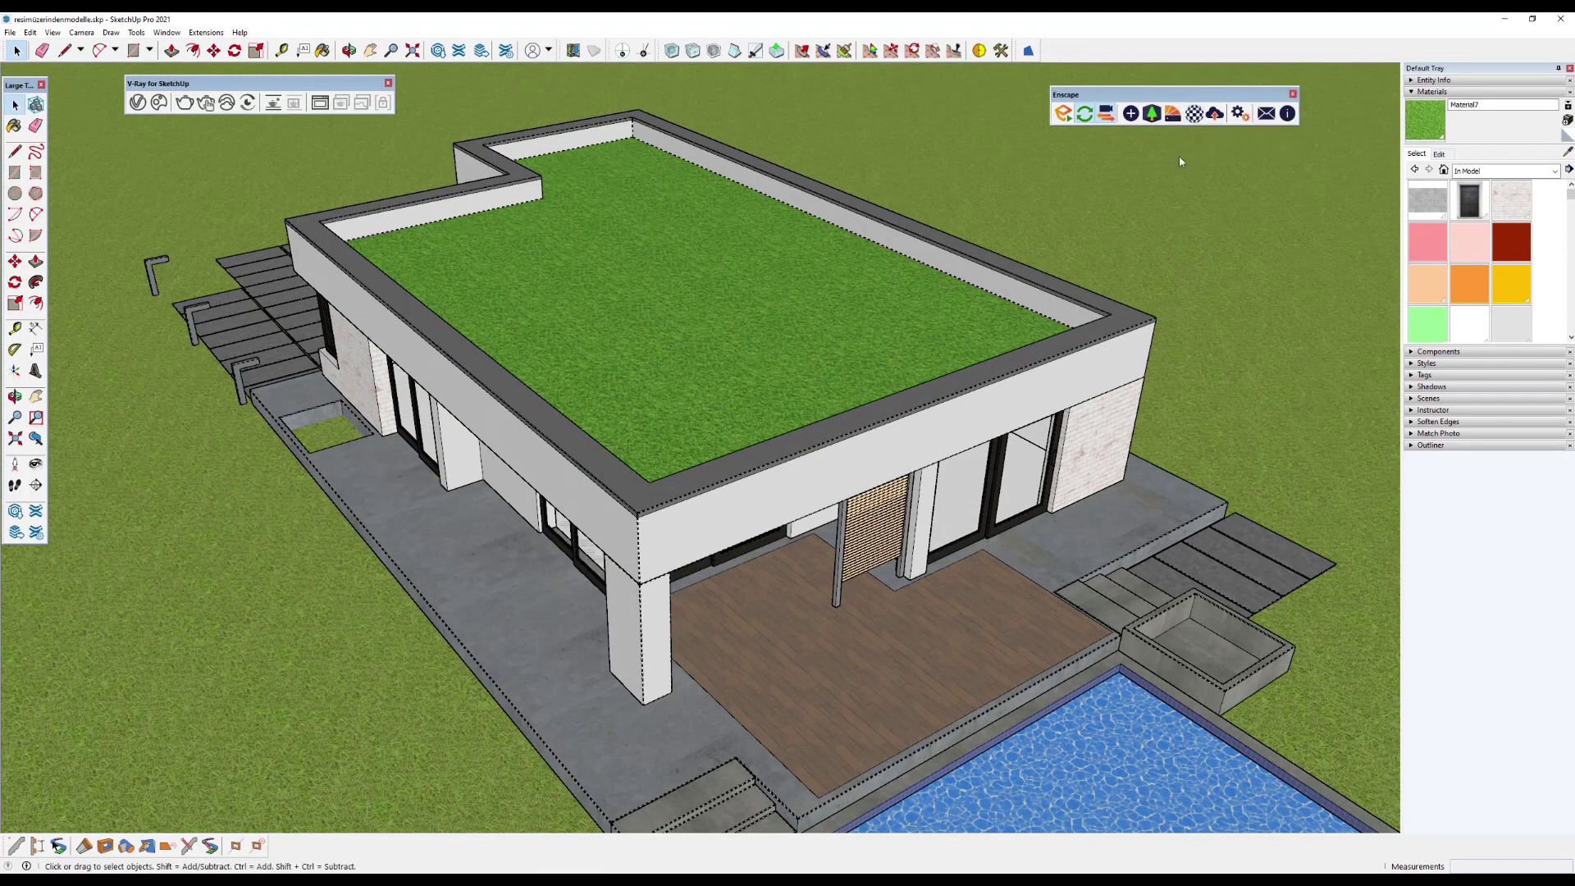
Set the roof material's Enscape type to Grass and view the live render.
{"action": "left_click", "coordinate": [880, 174]}
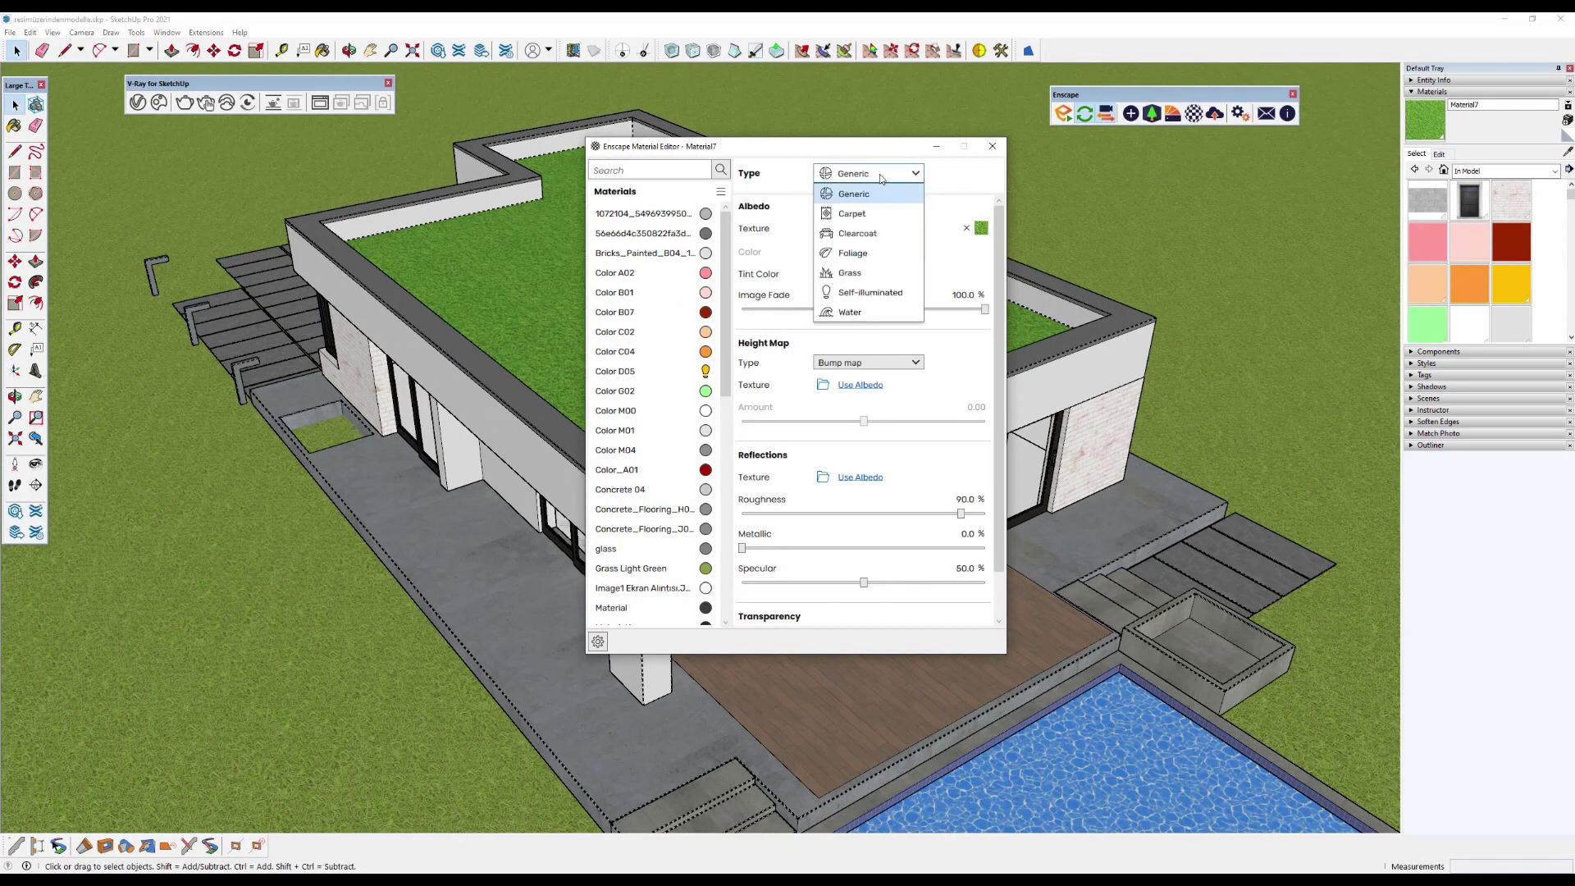
{"action": "left_click", "coordinate": [851, 275]}
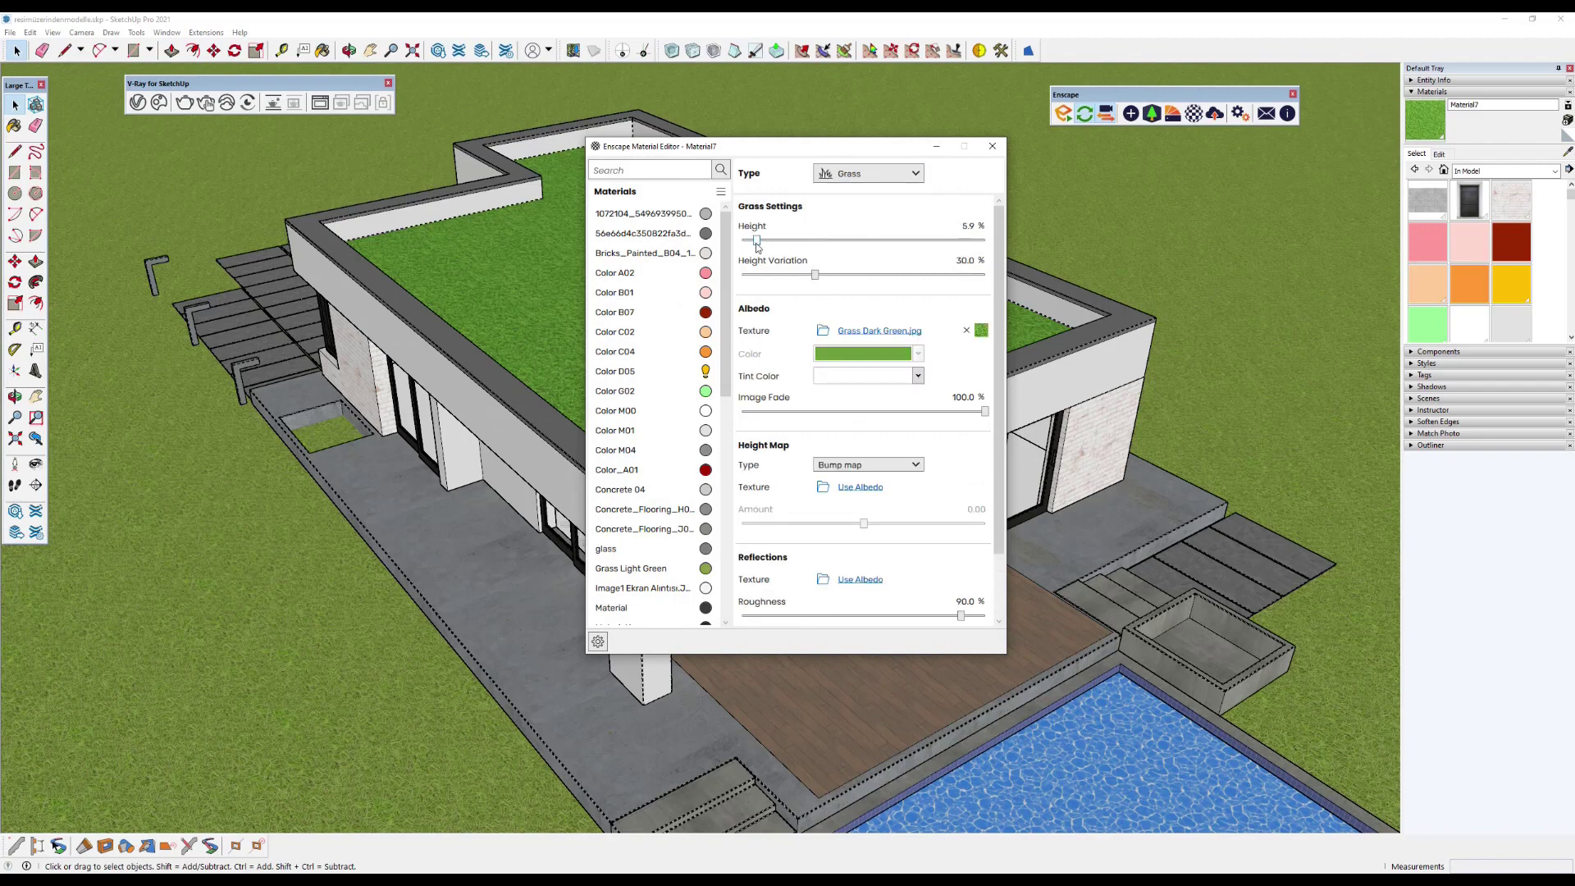
{"action": "left_click", "coordinate": [936, 148]}
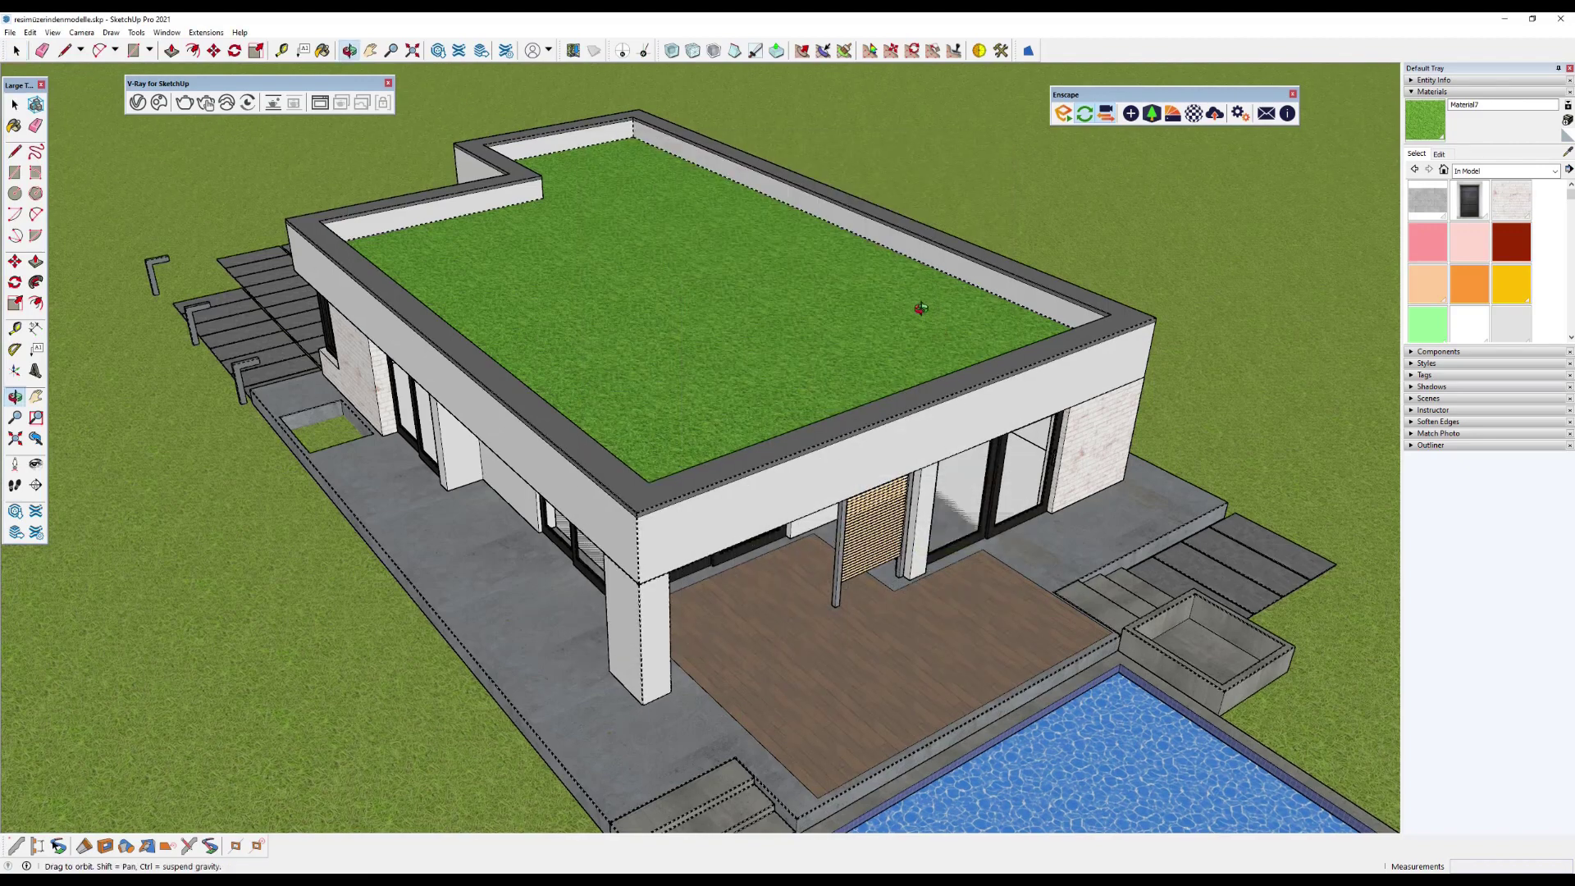
{"action": "scroll", "coordinate": [923, 695], "scroll_direction": "down", "scroll_amount": 5}
{"action": "key", "text": "alt+Tab"}
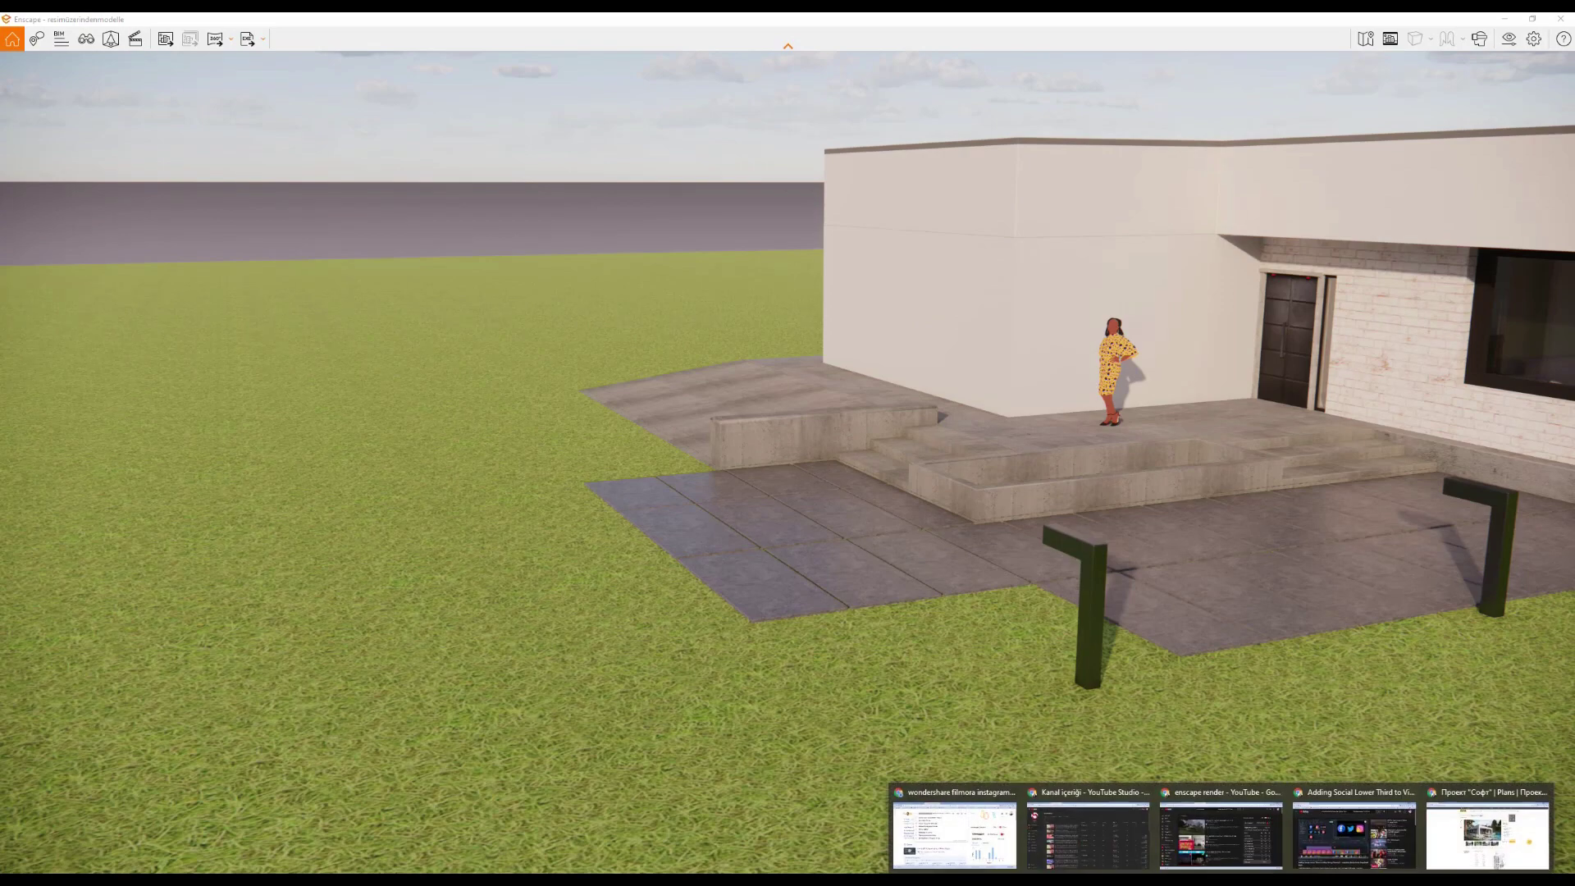
Page through the Софт house reference photos on plans.com.ua, then leave Chrome for the render.
{"action": "left_click", "coordinate": [1349, 825]}
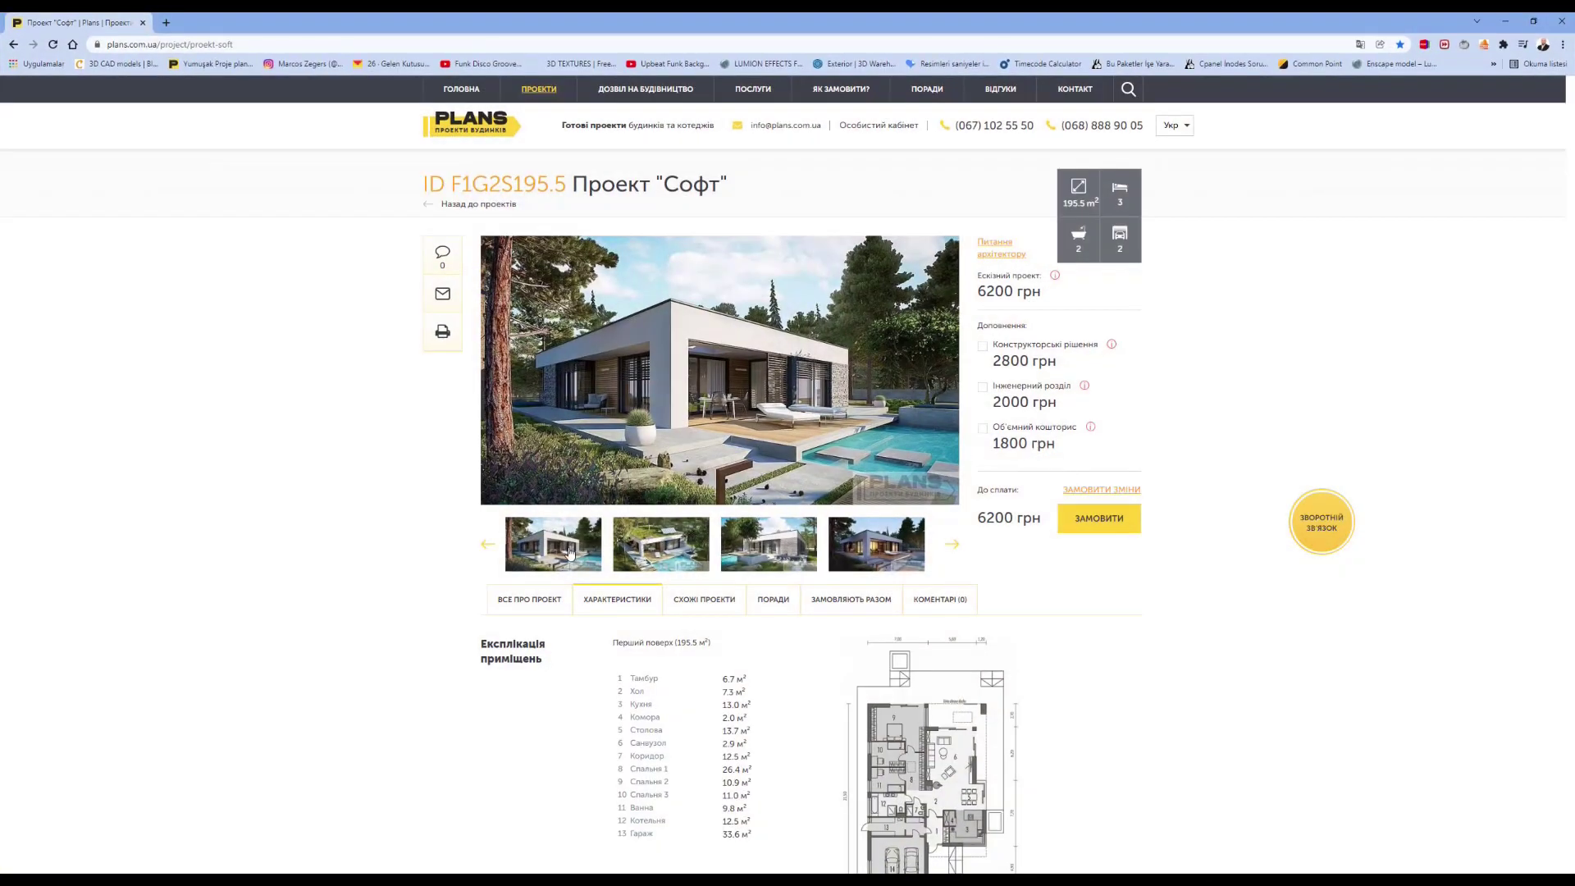
{"action": "left_click", "coordinate": [570, 552]}
{"action": "left_click", "coordinate": [1547, 484]}
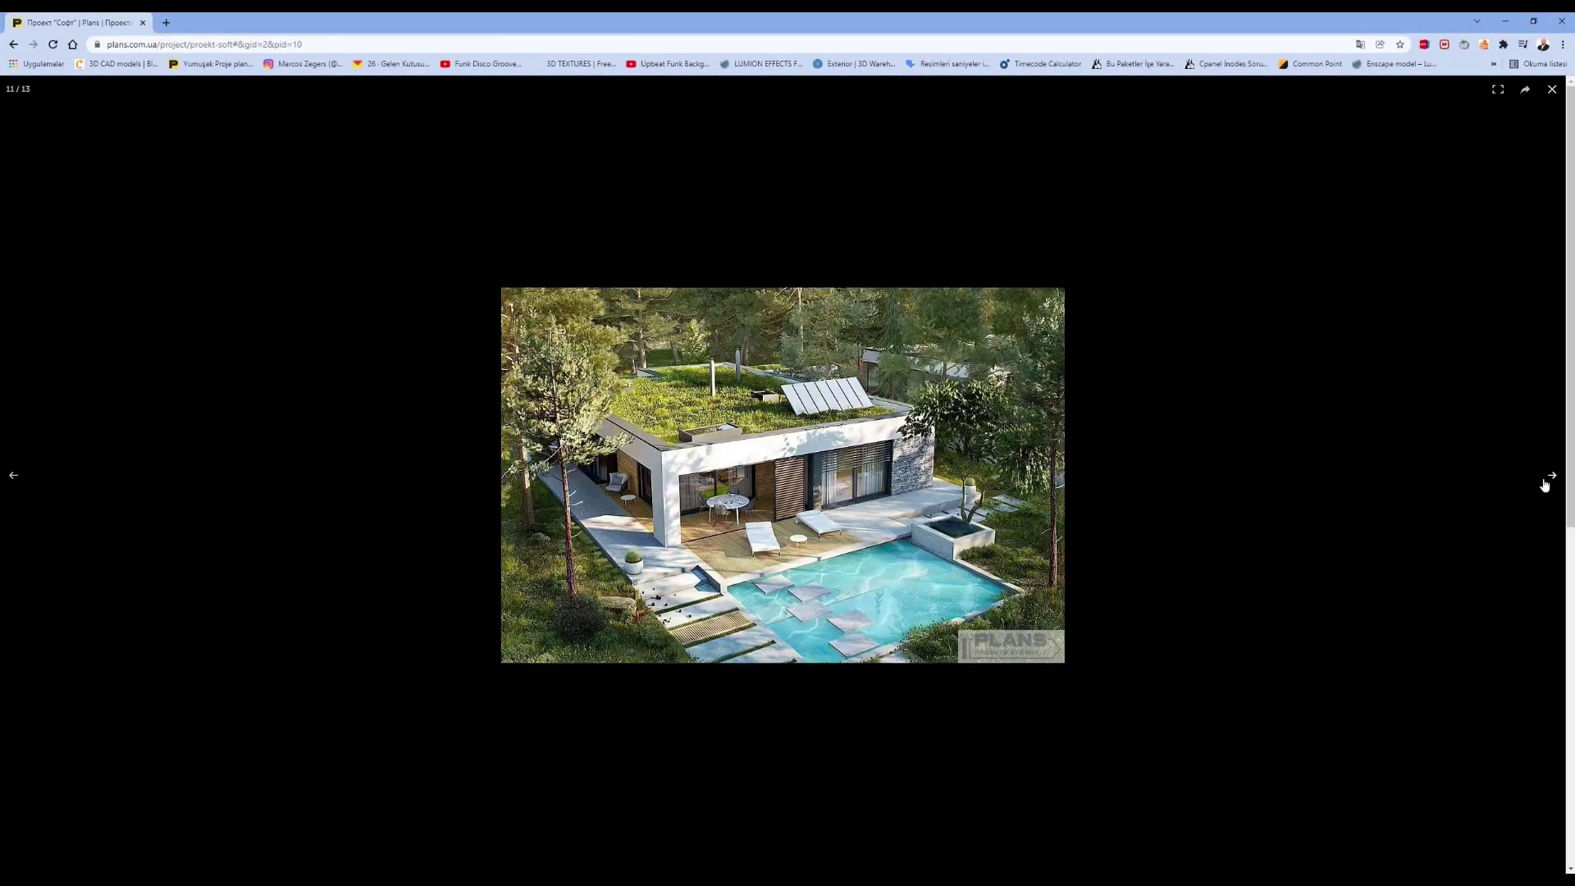
{"action": "left_click", "coordinate": [1547, 482]}
{"action": "left_click", "coordinate": [1547, 482]}
{"action": "left_click", "coordinate": [1547, 482]}
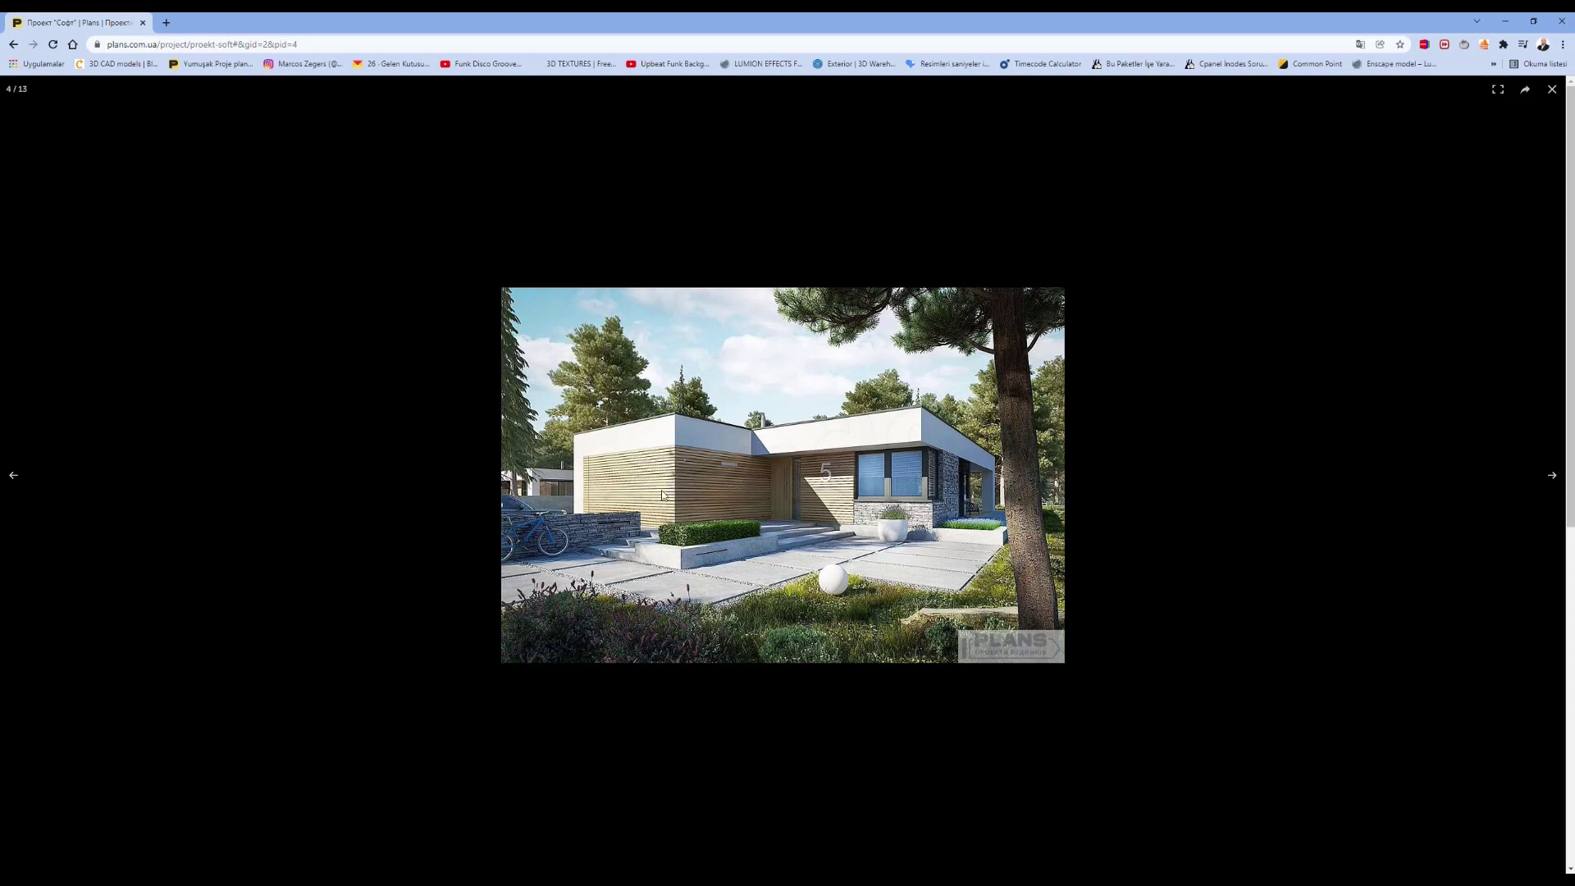
{"action": "left_click", "coordinate": [1513, 27]}
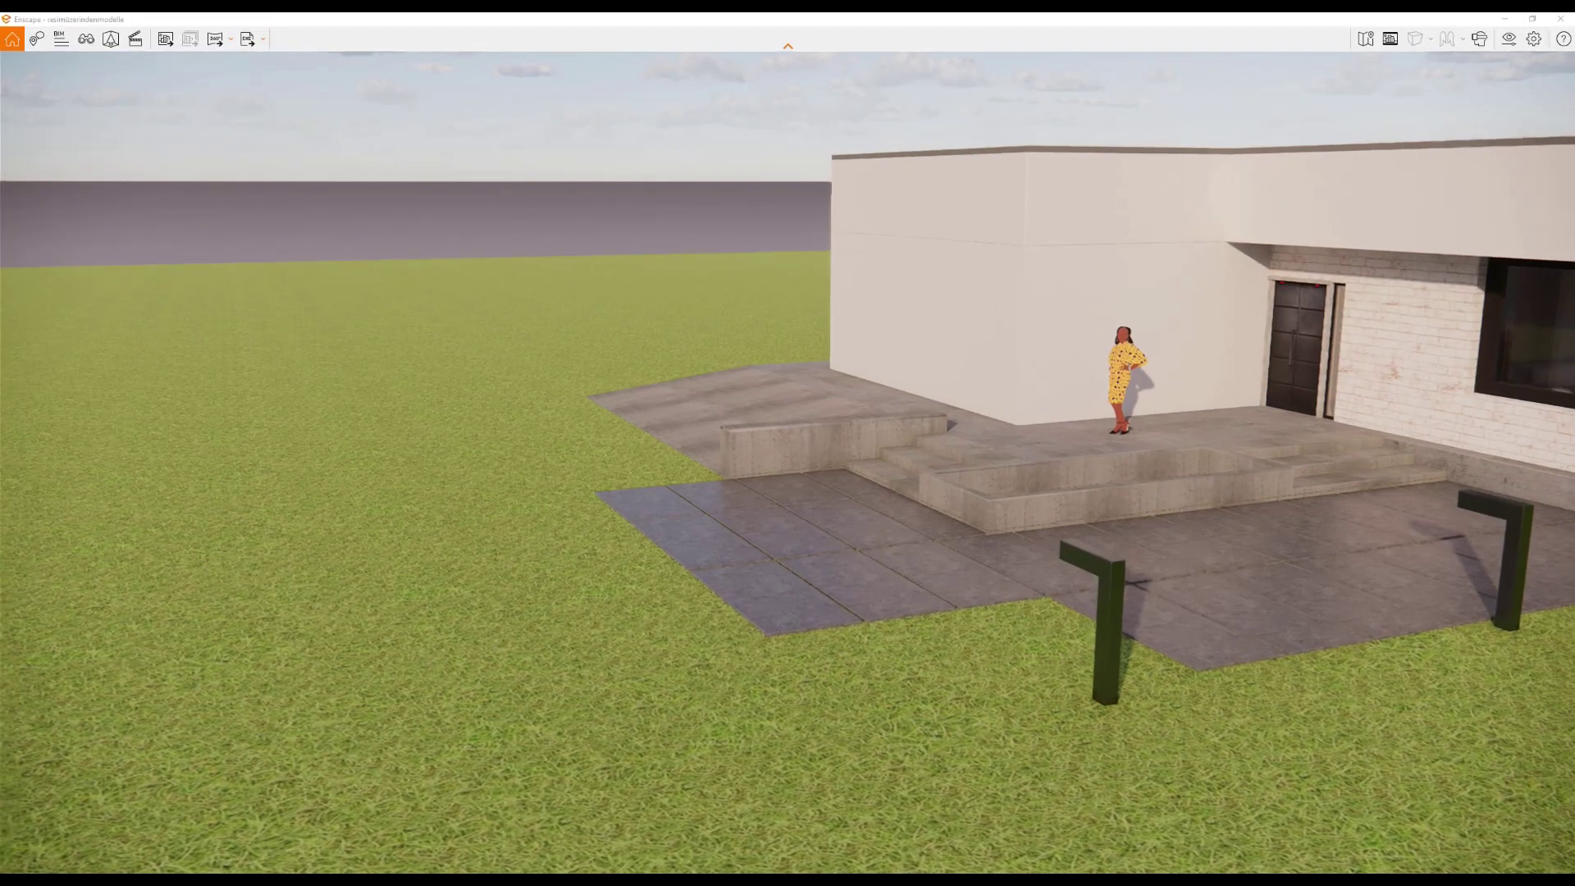
Orbit to the blank side wall and offset its face outline inward as a narrow border.
{"action": "left_click", "coordinate": [1504, 18]}
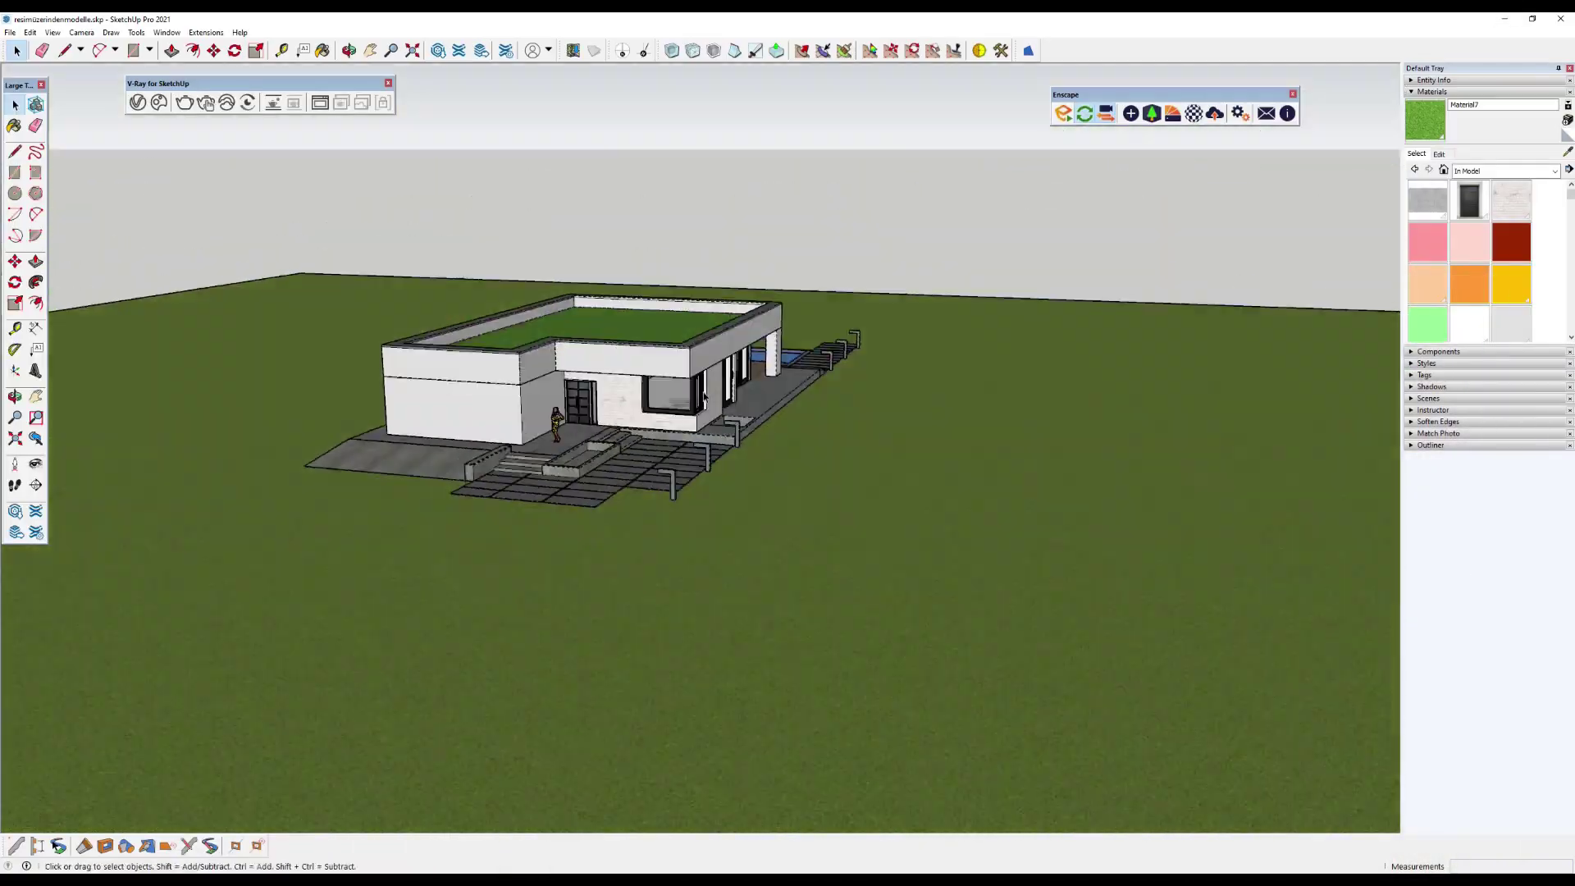
{"action": "middle_click_drag", "start_coordinate": [704, 396], "coordinate": [591, 414]}
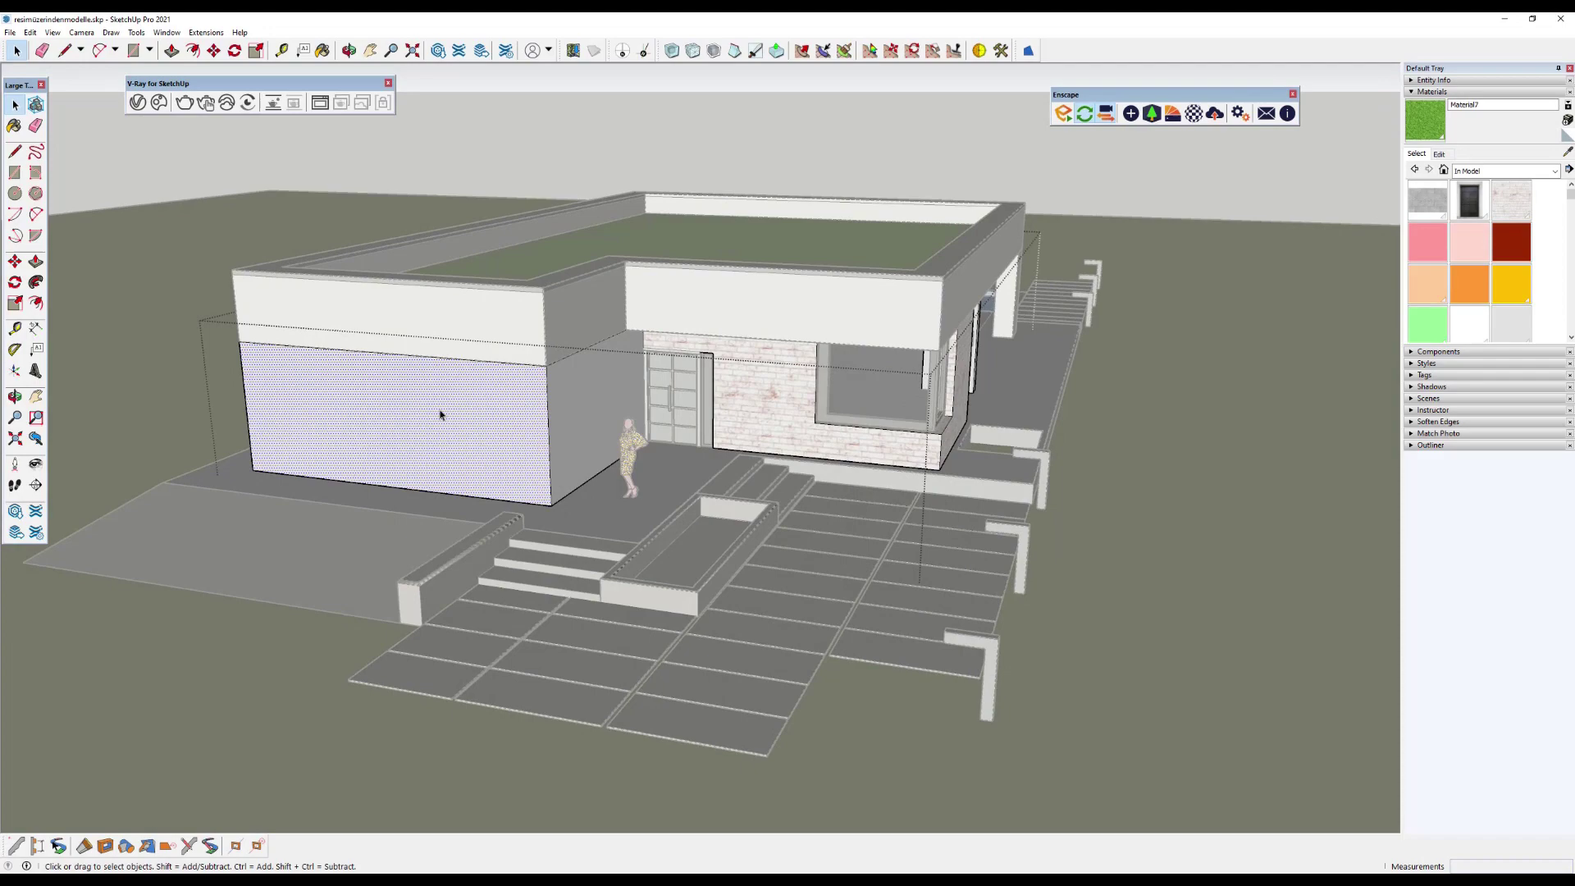
{"action": "mouse_move", "coordinate": [441, 414]}
{"action": "middle_mouse_down"}
{"action": "mouse_move", "coordinate": [601, 377]}
{"action": "mouse_move", "coordinate": [640, 410]}
{"action": "middle_mouse_up"}
{"action": "scroll", "coordinate": [631, 395], "scroll_direction": "up", "scroll_amount": 2}
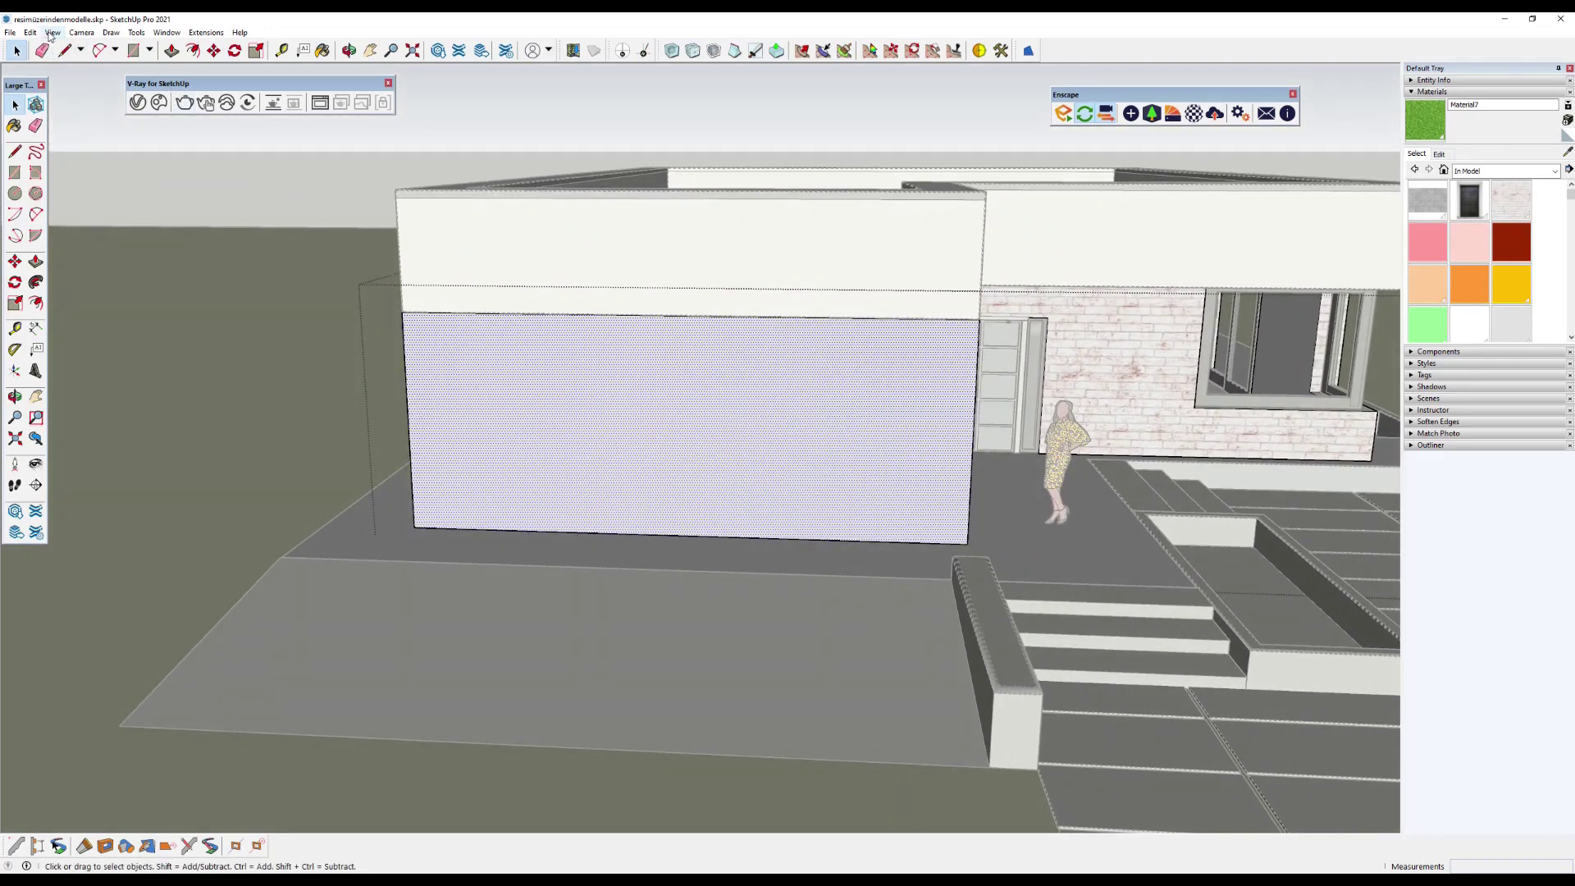
{"action": "left_click", "coordinate": [51, 34]}
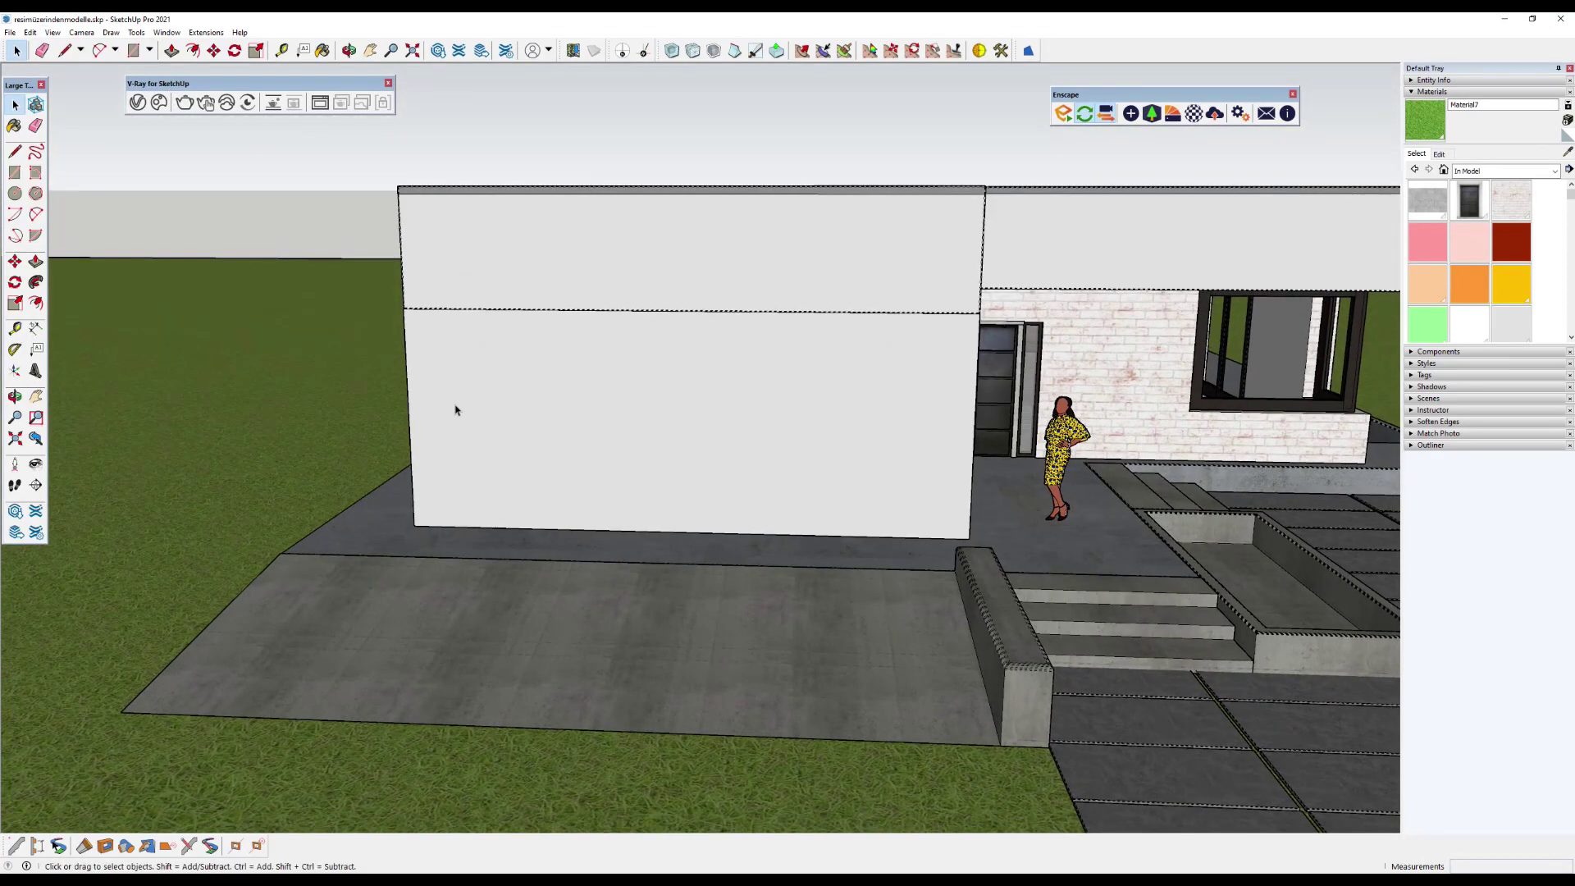
{"action": "key", "text": "f"}
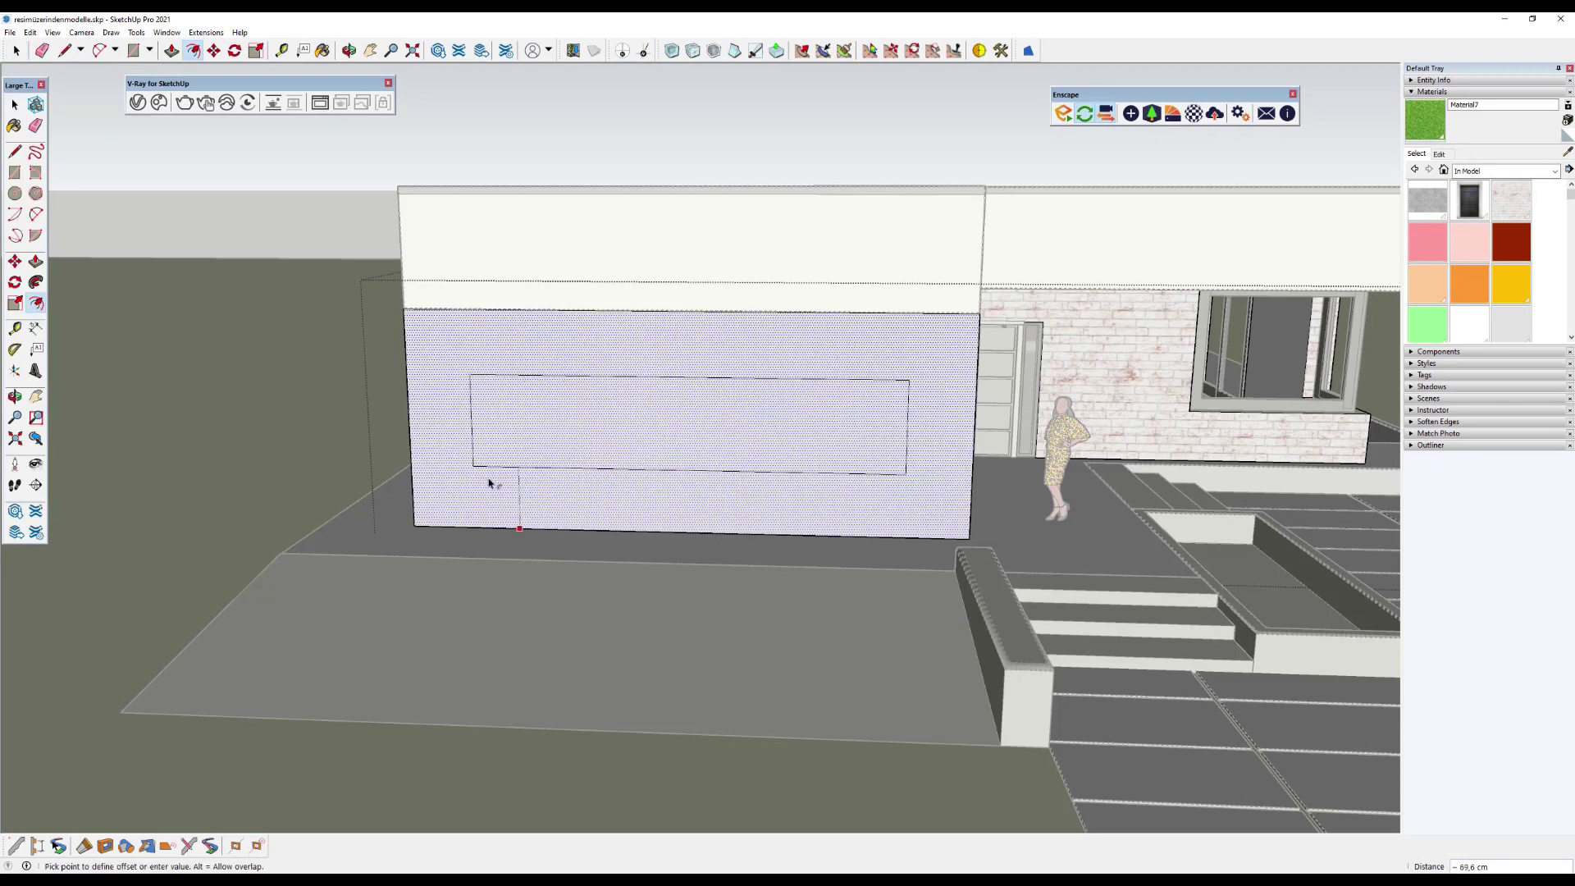
{"action": "left_click", "coordinate": [456, 518]}
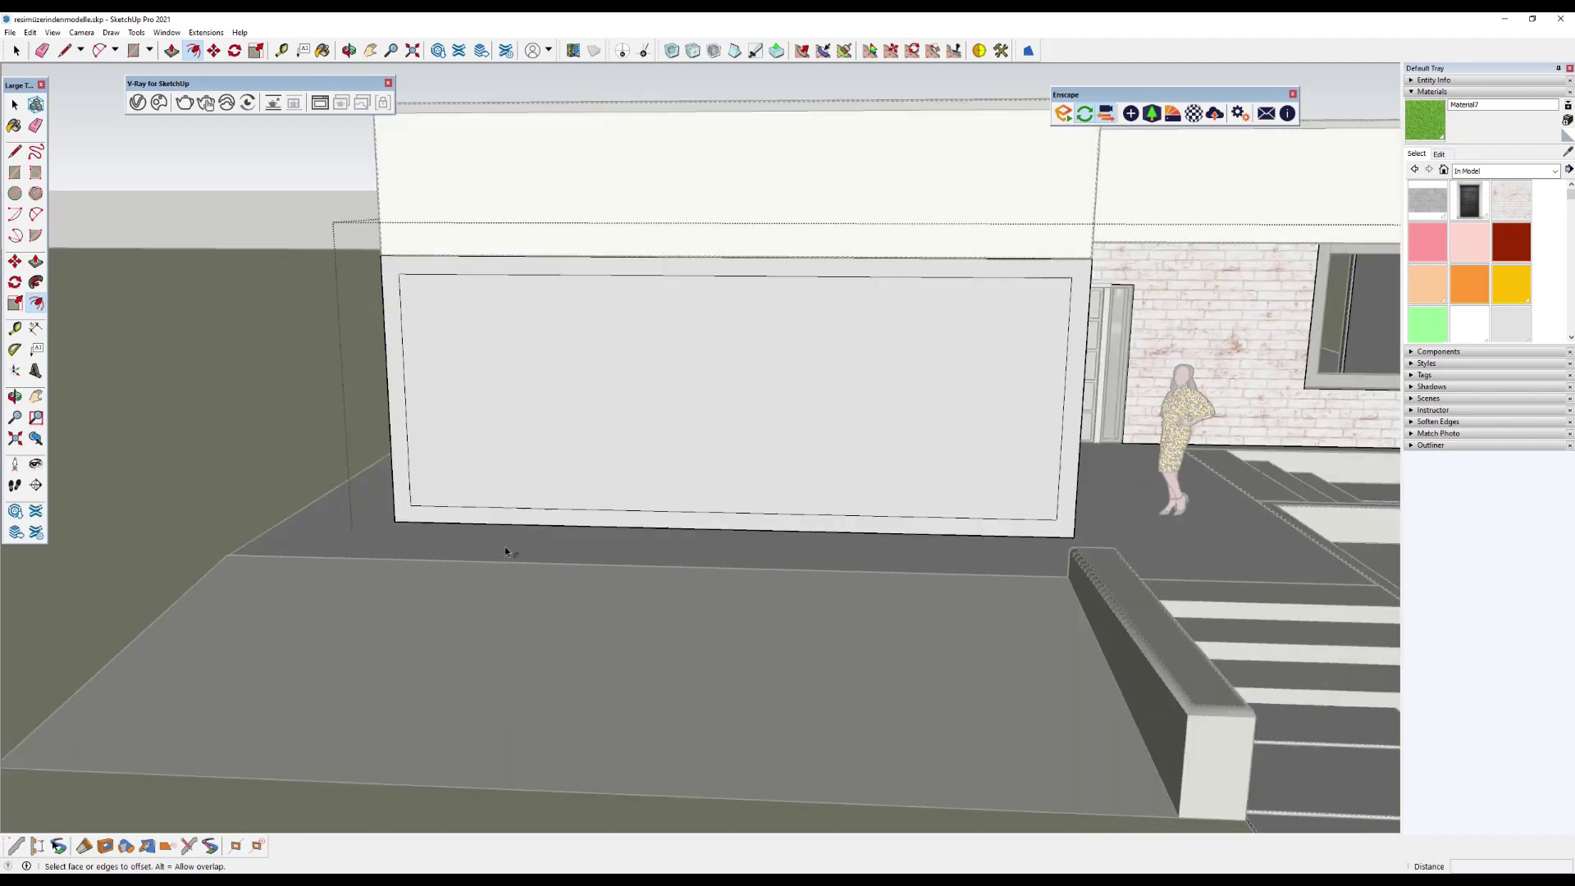
{"action": "scroll", "coordinate": [443, 513], "scroll_direction": "up", "scroll_amount": 4}
{"action": "scroll", "coordinate": [304, 408], "scroll_direction": "up", "scroll_amount": 2}
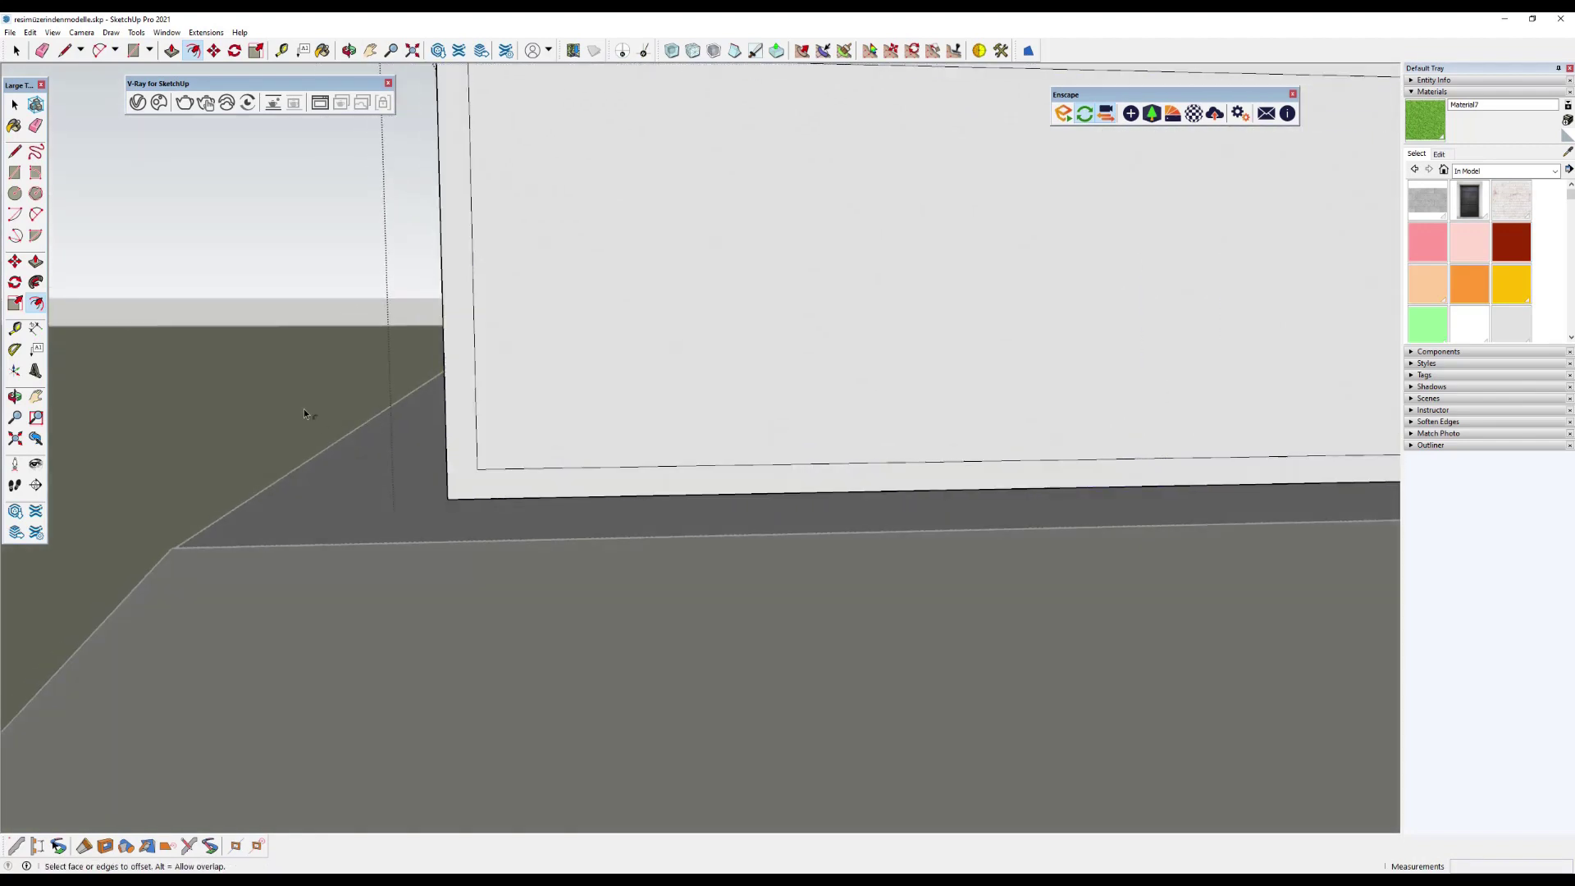
Draw line edges closing the border at the panel's lower-right corner.
{"action": "left_click", "coordinate": [15, 153]}
{"action": "scroll", "coordinate": [398, 402], "scroll_direction": "up", "scroll_amount": 3}
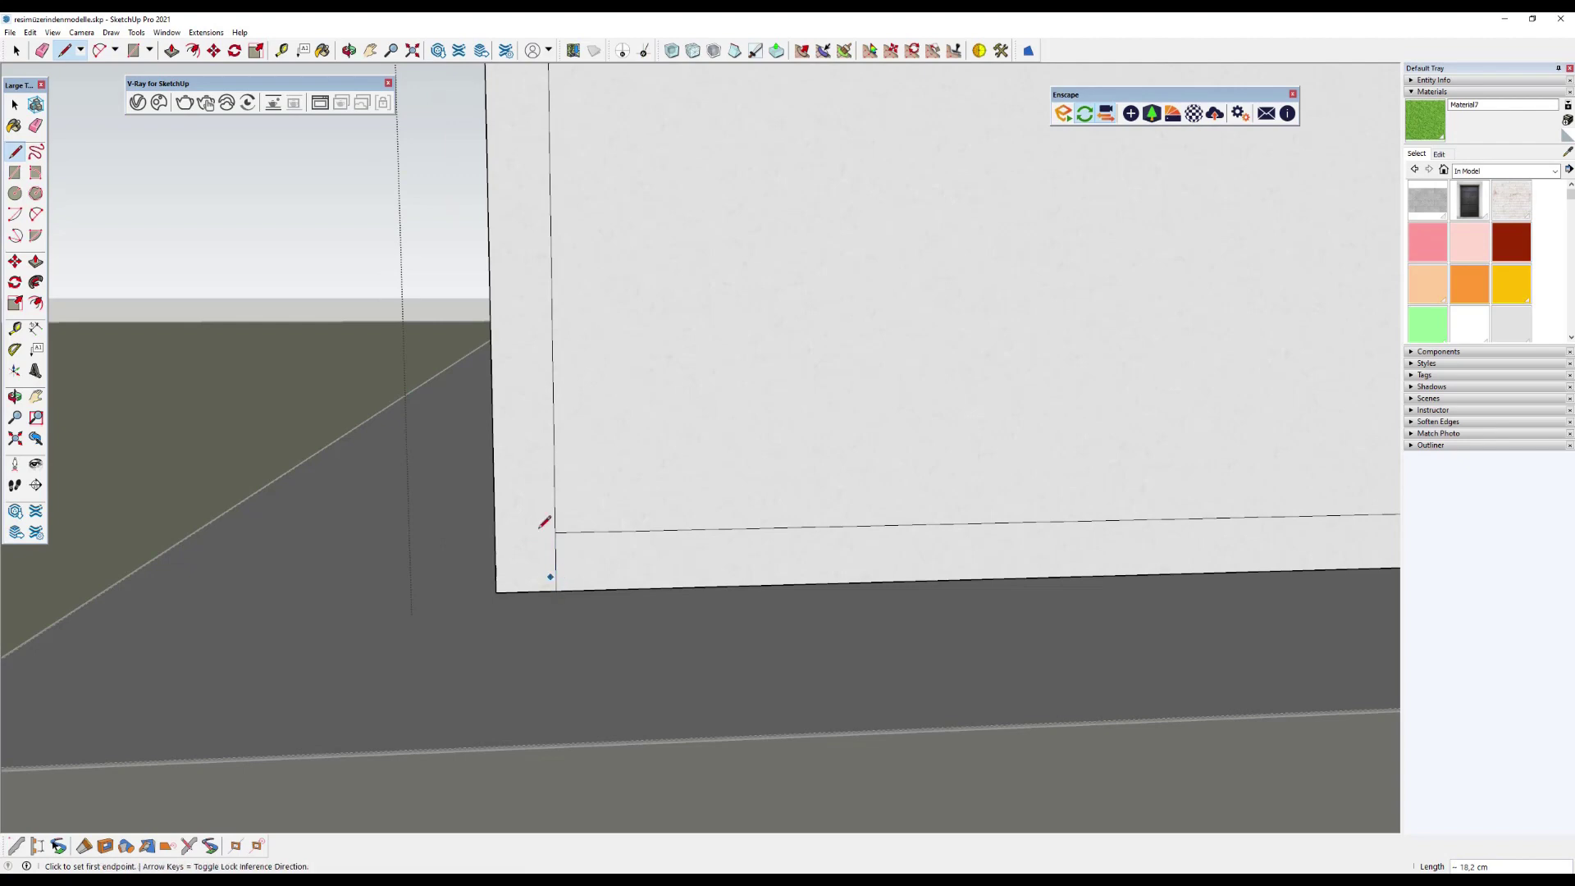
{"action": "scroll", "coordinate": [543, 523], "scroll_direction": "down", "scroll_amount": 5}
{"action": "scroll", "coordinate": [949, 520], "scroll_direction": "up", "scroll_amount": 3}
{"action": "scroll", "coordinate": [985, 514], "scroll_direction": "up", "scroll_amount": 2}
{"action": "left_click", "coordinate": [985, 519]}
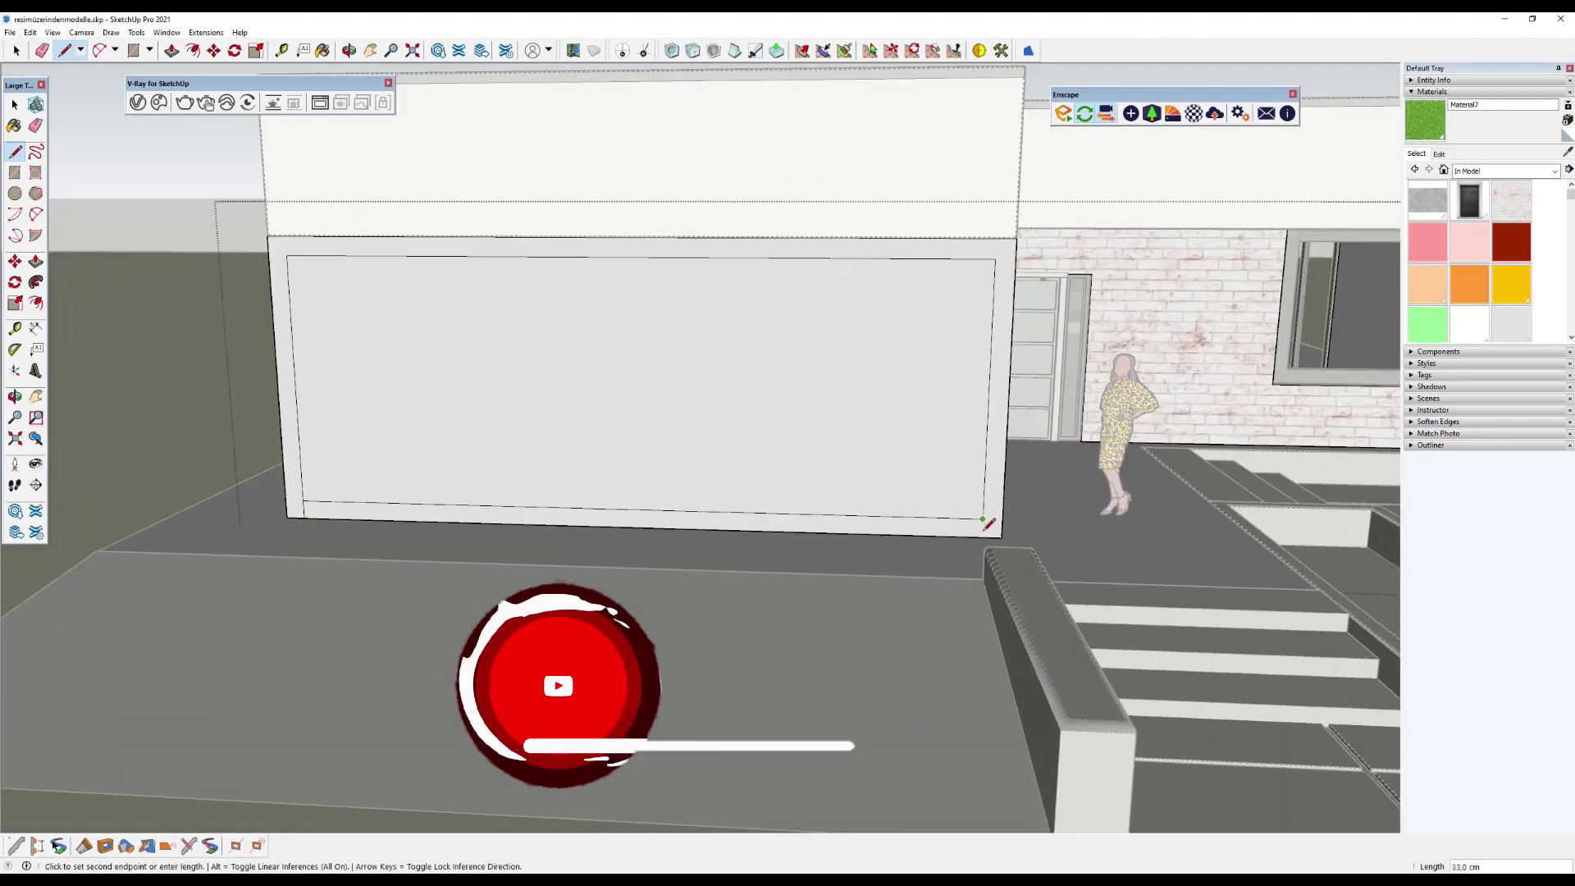
{"action": "left_click", "coordinate": [982, 537]}
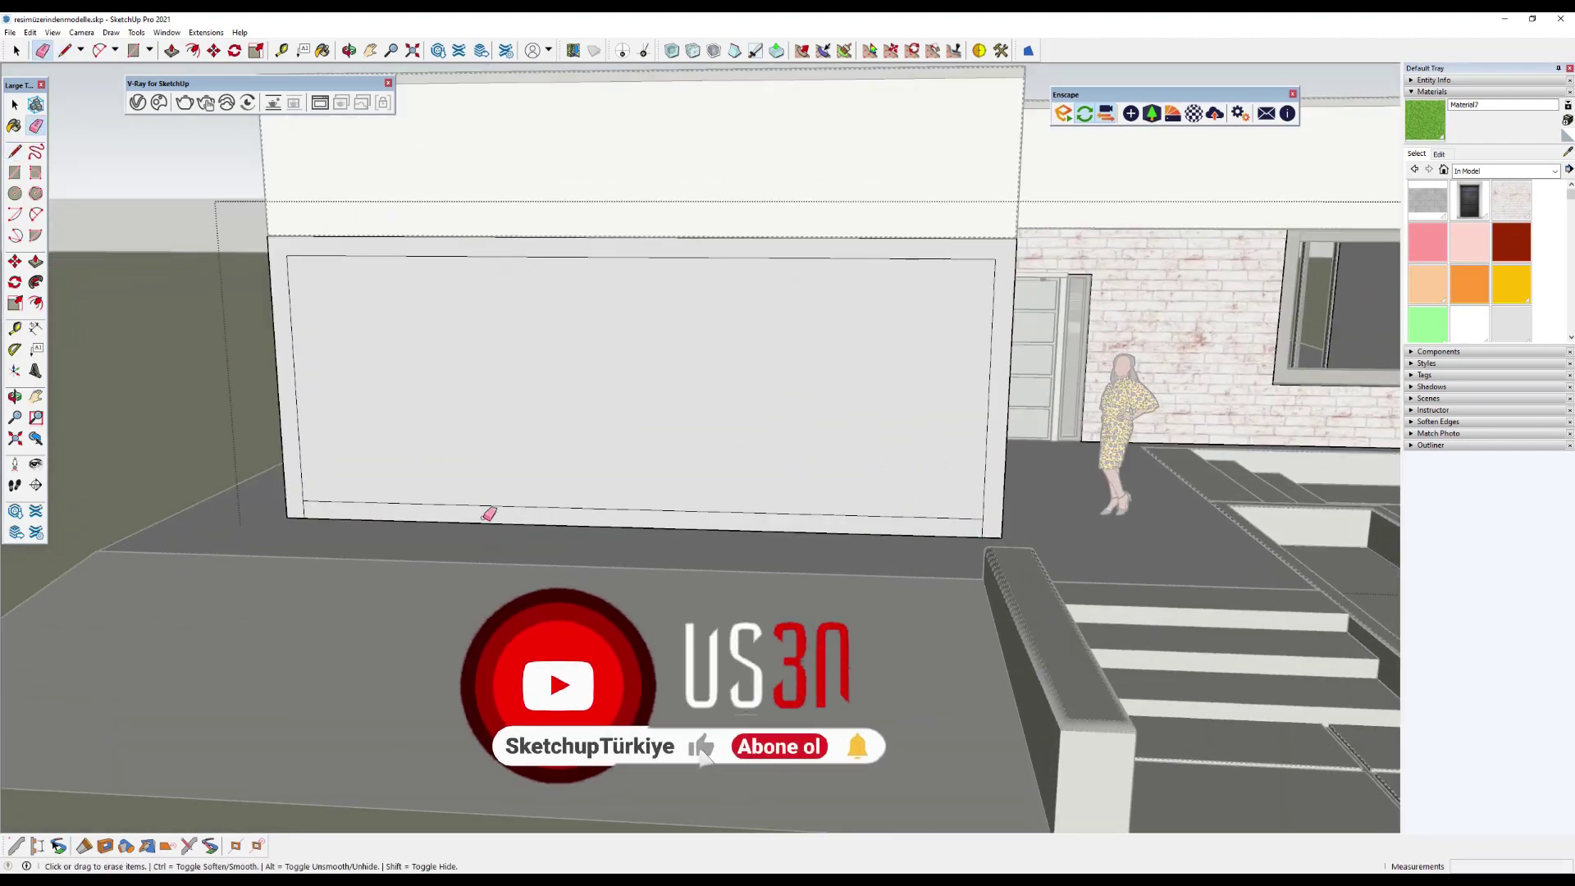
Push the inner garage panel 10,2 cm into the wall.
{"action": "middle_click_drag", "start_coordinate": [603, 469], "coordinate": [7, 305]}
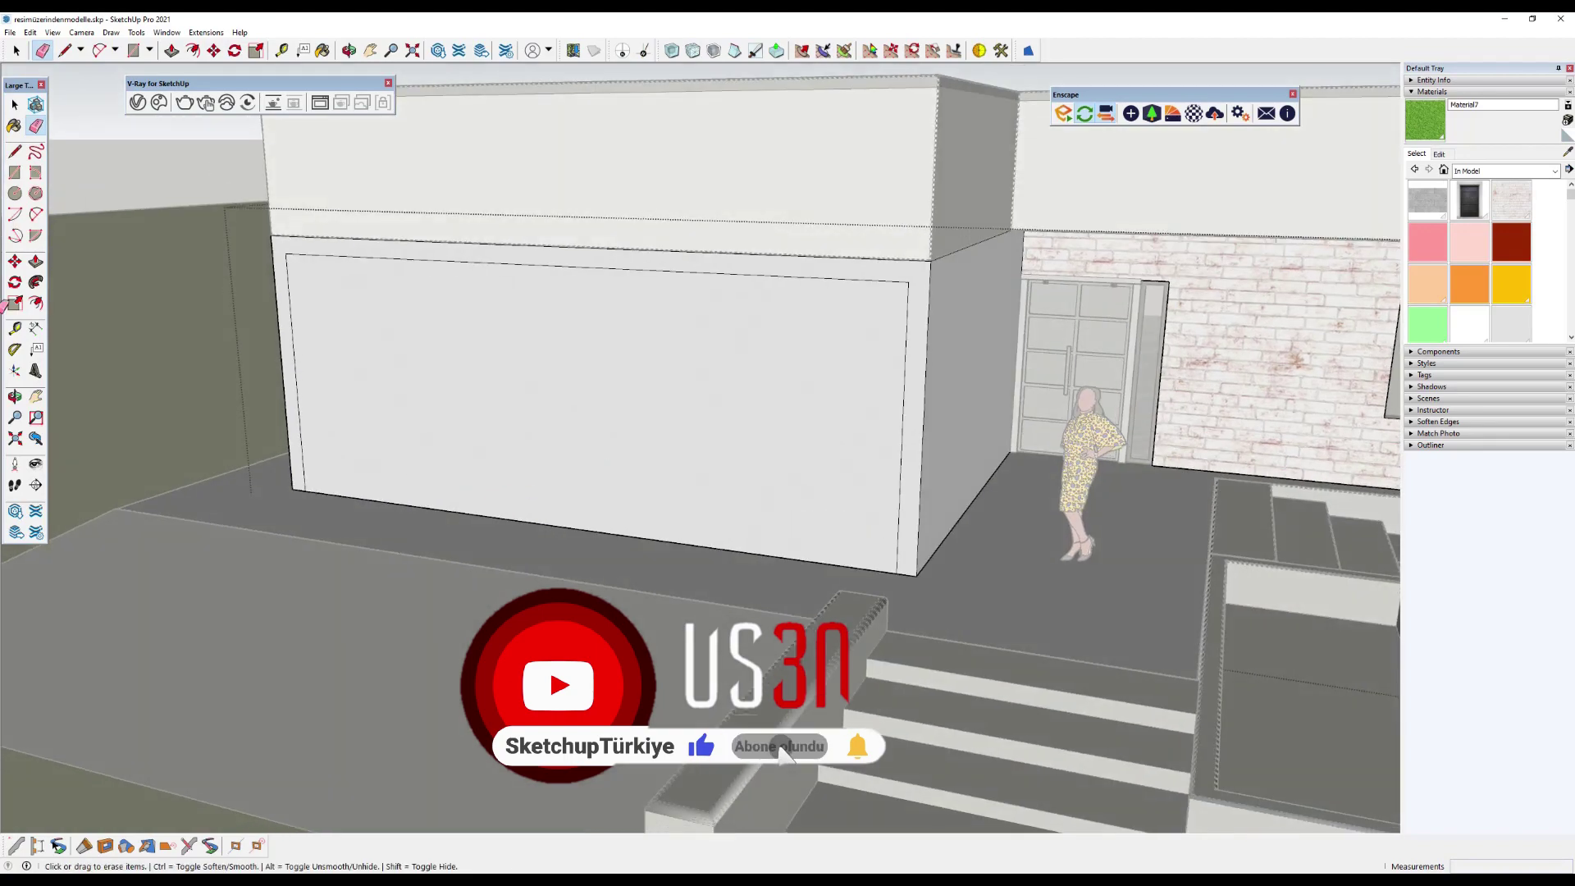
{"action": "left_click", "coordinate": [36, 263]}
{"action": "mouse_move", "coordinate": [459, 345]}
{"action": "middle_mouse_down"}
{"action": "mouse_move", "coordinate": [520, 312]}
{"action": "mouse_move", "coordinate": [732, 366]}
{"action": "mouse_move", "coordinate": [28, 211]}
{"action": "middle_mouse_up"}
{"action": "left_click", "coordinate": [529, 401]}
{"action": "left_click", "coordinate": [529, 402]}
{"action": "scroll", "coordinate": [542, 353], "scroll_direction": "down", "scroll_amount": 5}
{"action": "left_click", "coordinate": [16, 105]}
{"action": "scroll", "coordinate": [235, 140], "scroll_direction": "up", "scroll_amount": 3}
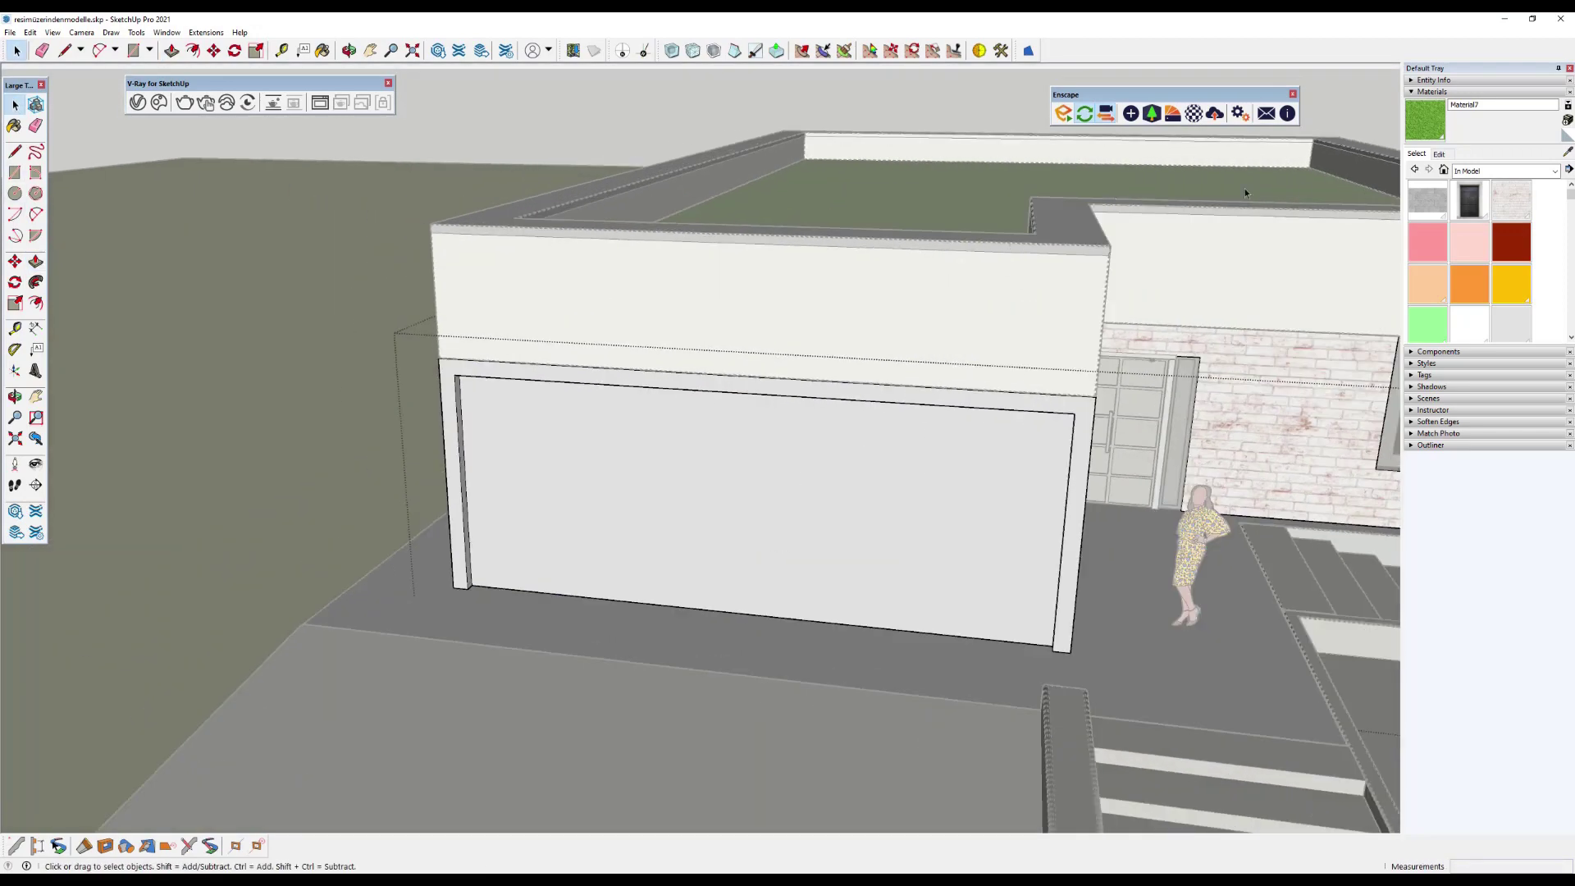
{"action": "left_click", "coordinate": [1193, 113]}
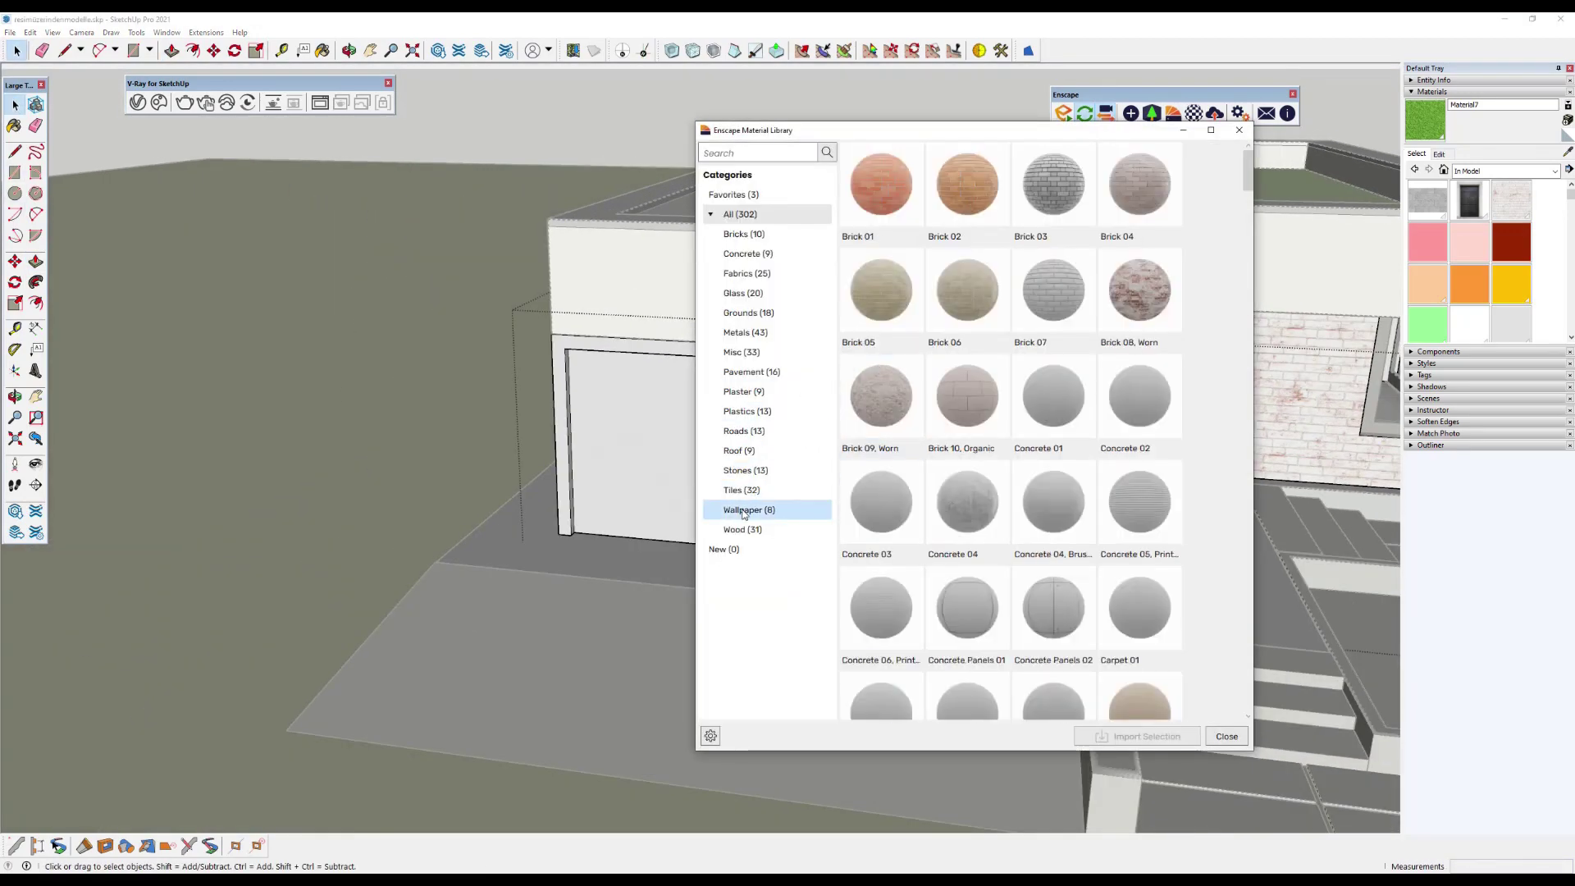
Import Steel 11_Corrugated from the Metals category and paint the recessed garage door with it.
{"action": "left_click", "coordinate": [740, 338]}
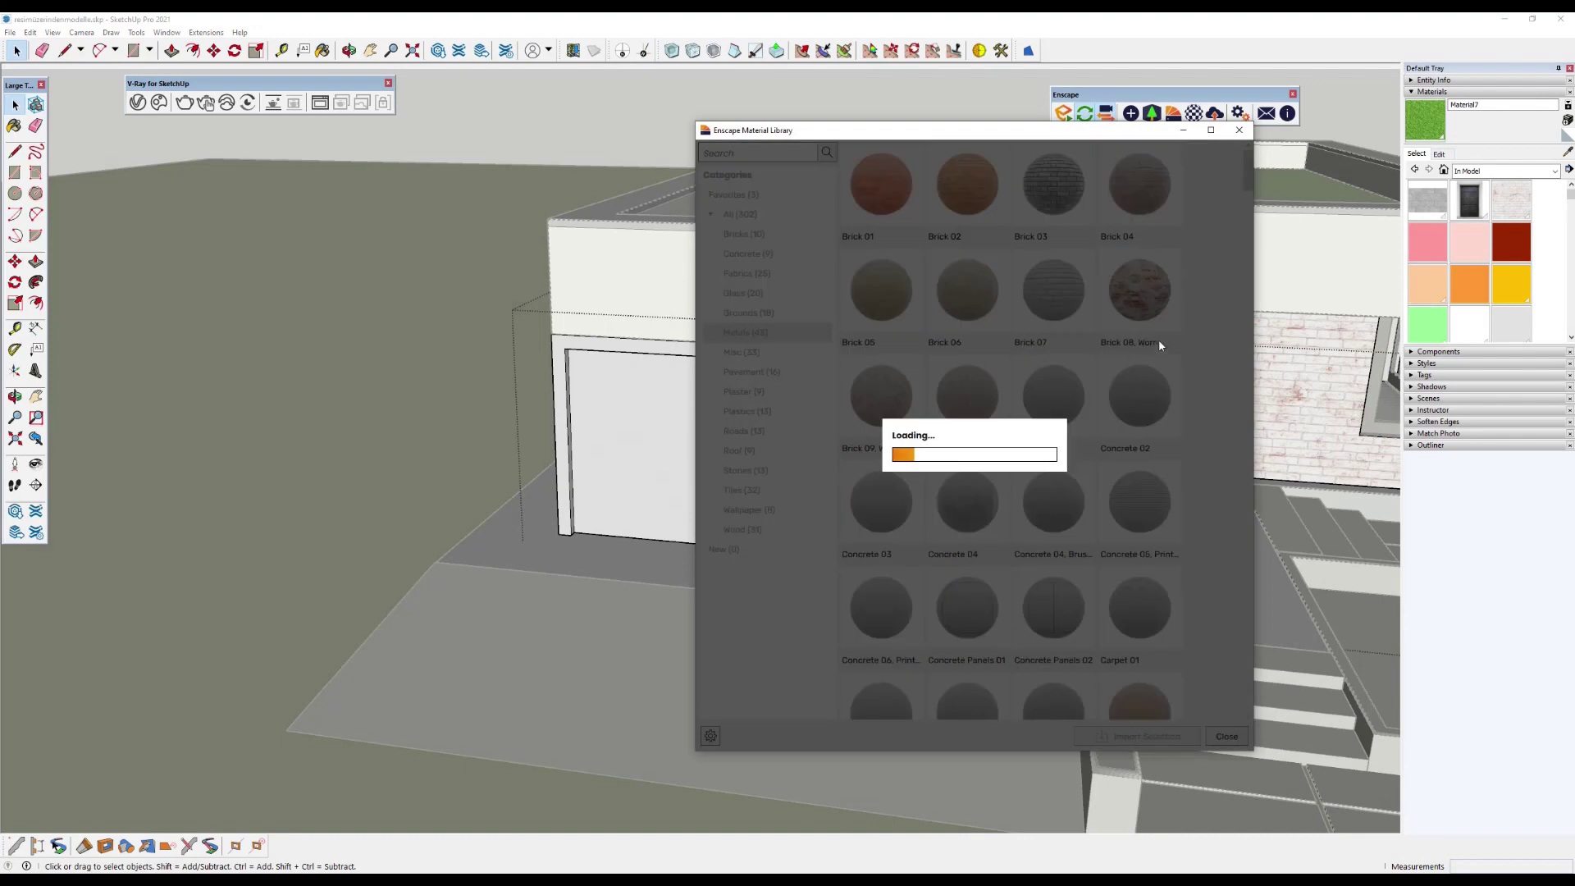
{"action": "left_click_drag", "start_coordinate": [1248, 289], "coordinate": [1249, 548]}
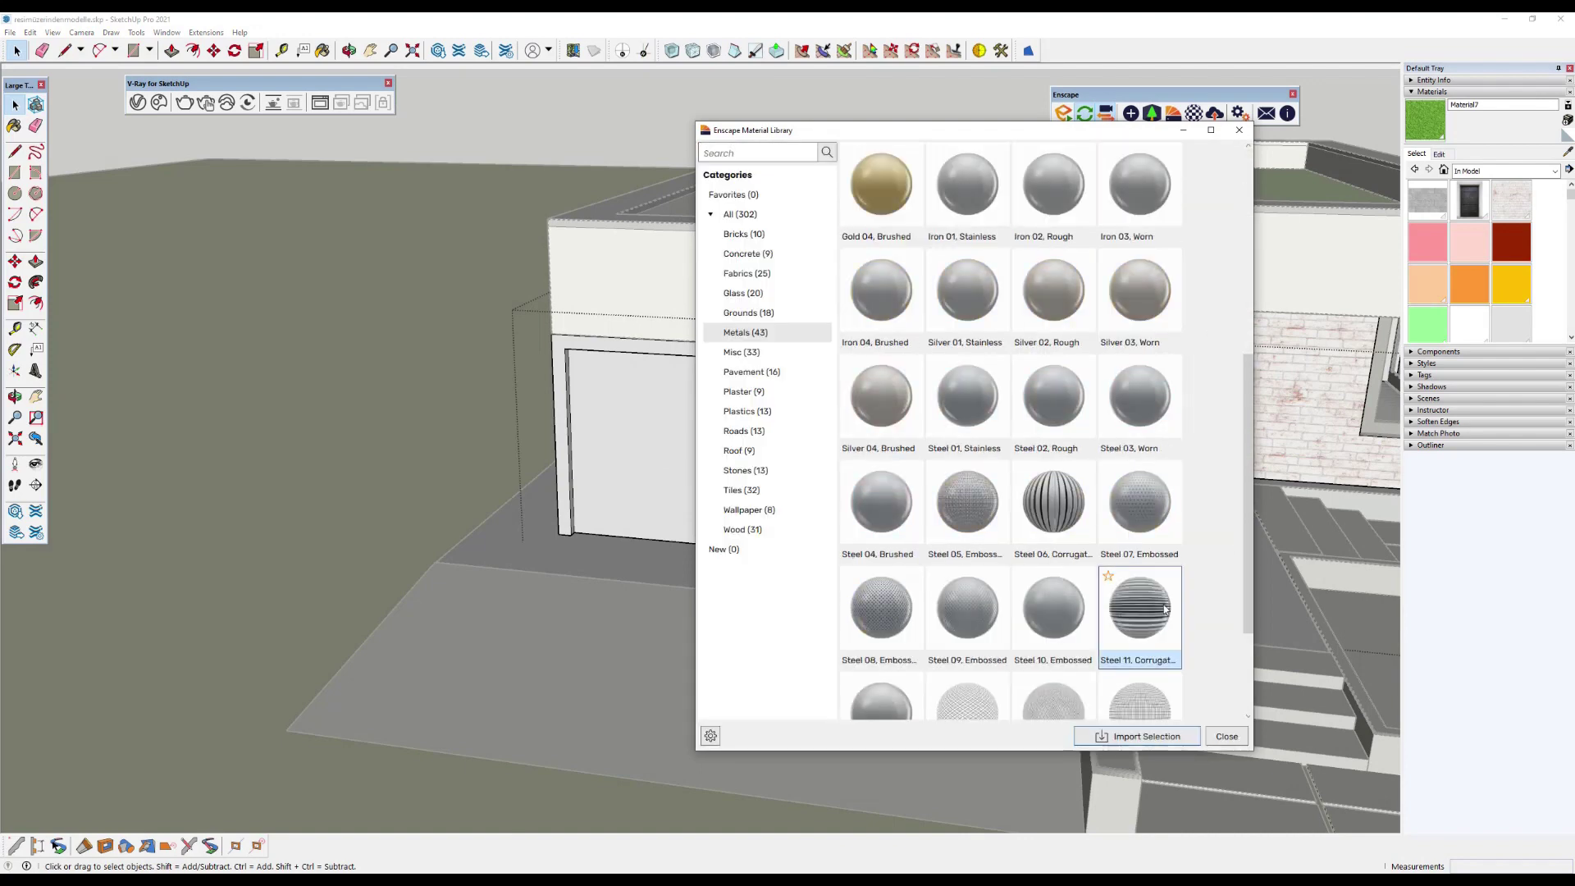
{"action": "left_click", "coordinate": [1243, 132]}
{"action": "left_click", "coordinate": [753, 392]}
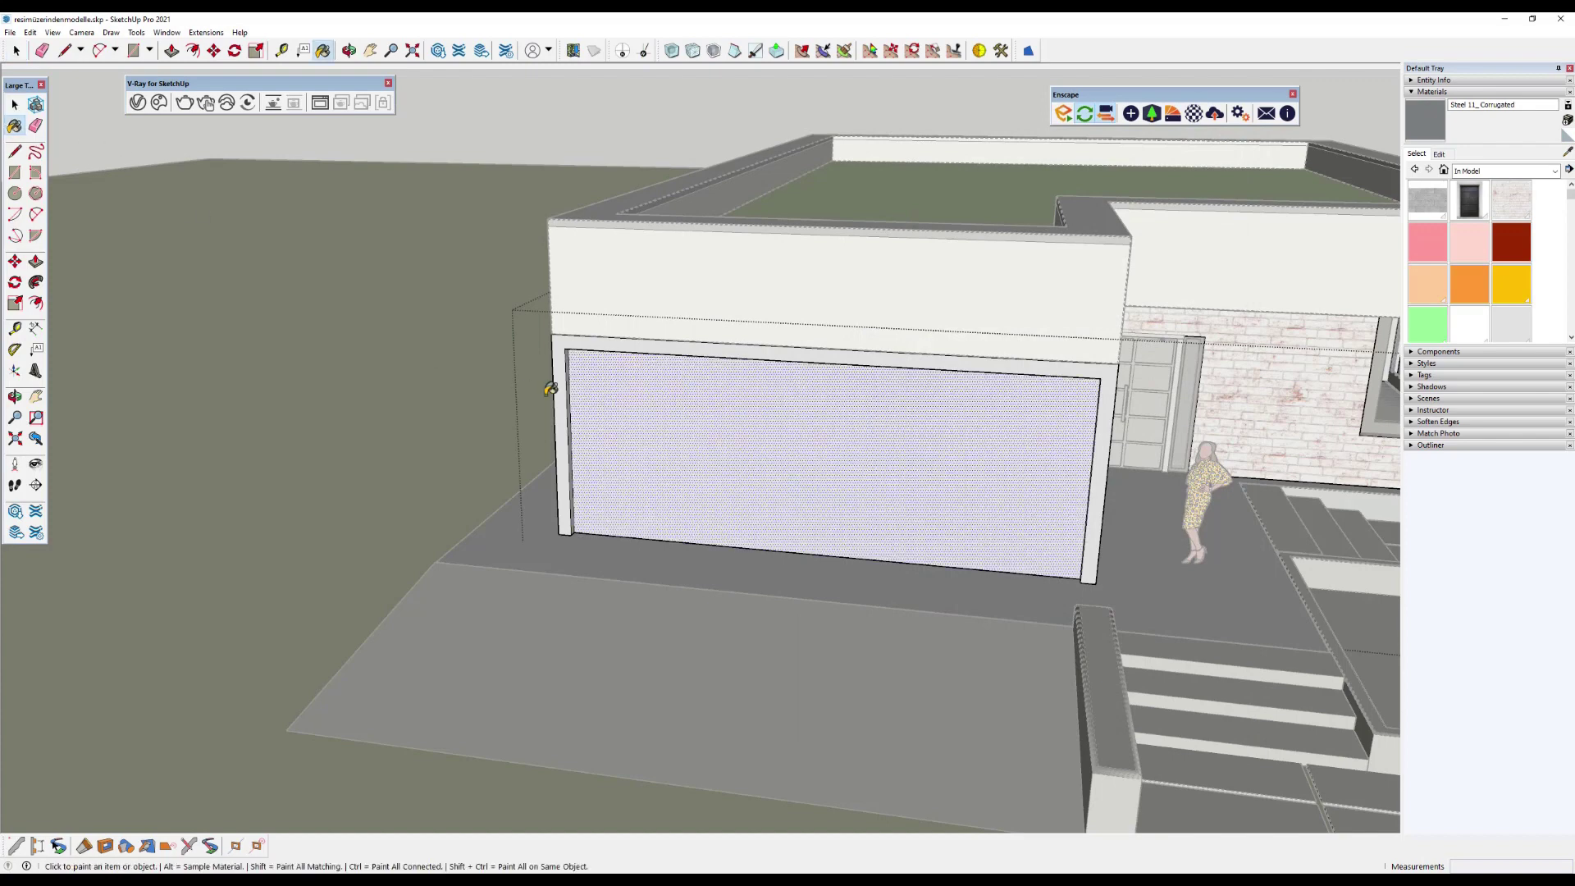
{"action": "left_click", "coordinate": [579, 381]}
{"action": "mouse_move", "coordinate": [615, 386]}
{"action": "middle_mouse_down"}
{"action": "mouse_move", "coordinate": [806, 366]}
{"action": "mouse_move", "coordinate": [97, 156]}
{"action": "middle_mouse_up"}
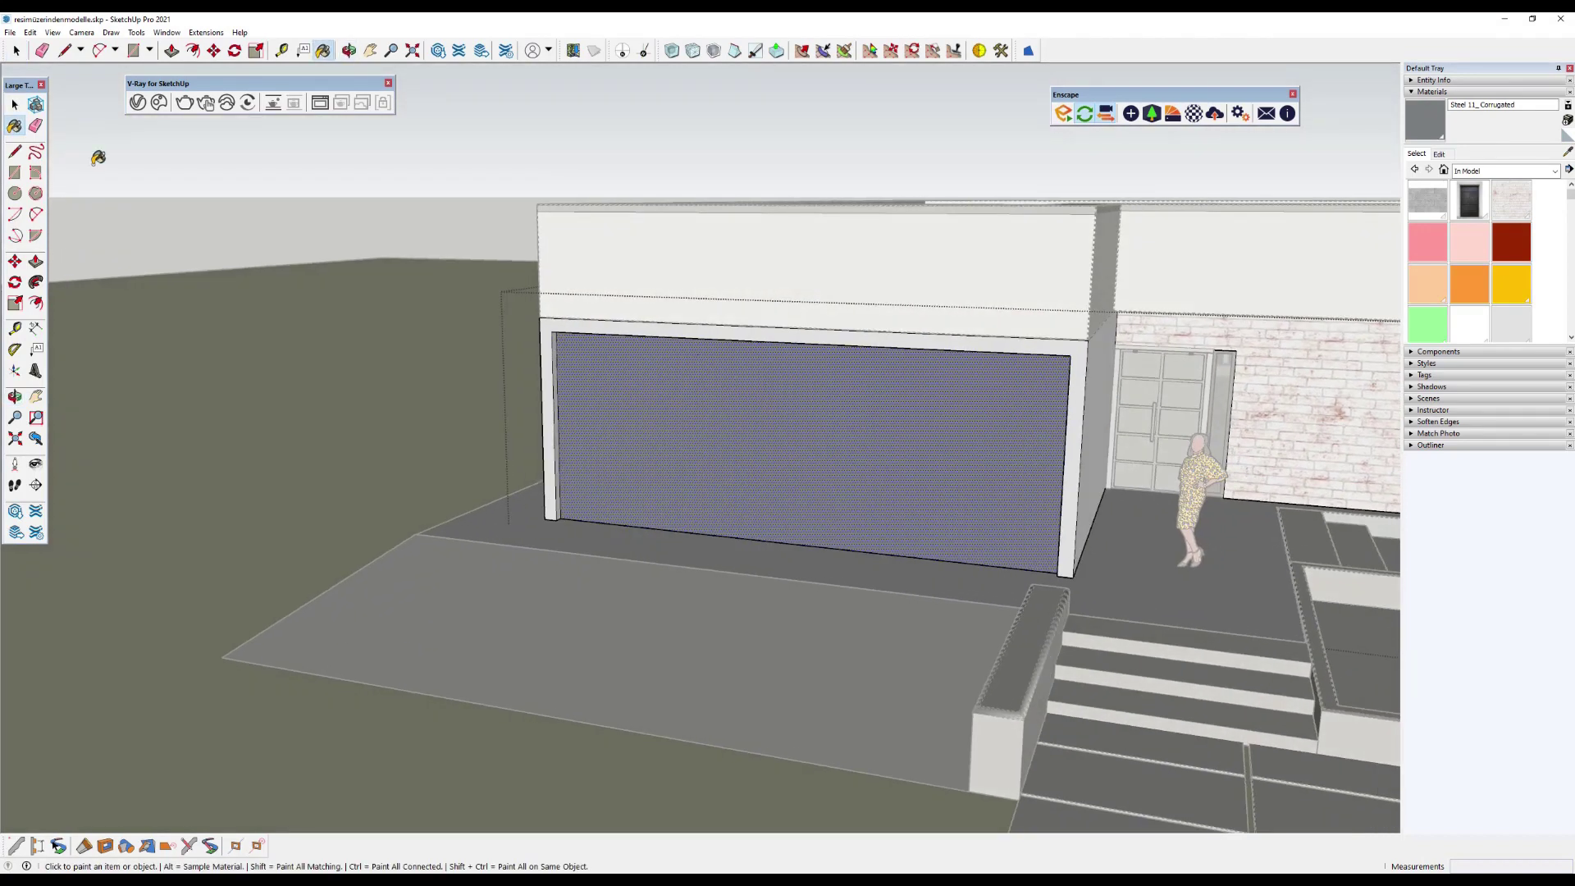
{"action": "left_click", "coordinate": [15, 105]}
{"action": "middle_click_drag", "start_coordinate": [502, 341], "coordinate": [1157, 155]}
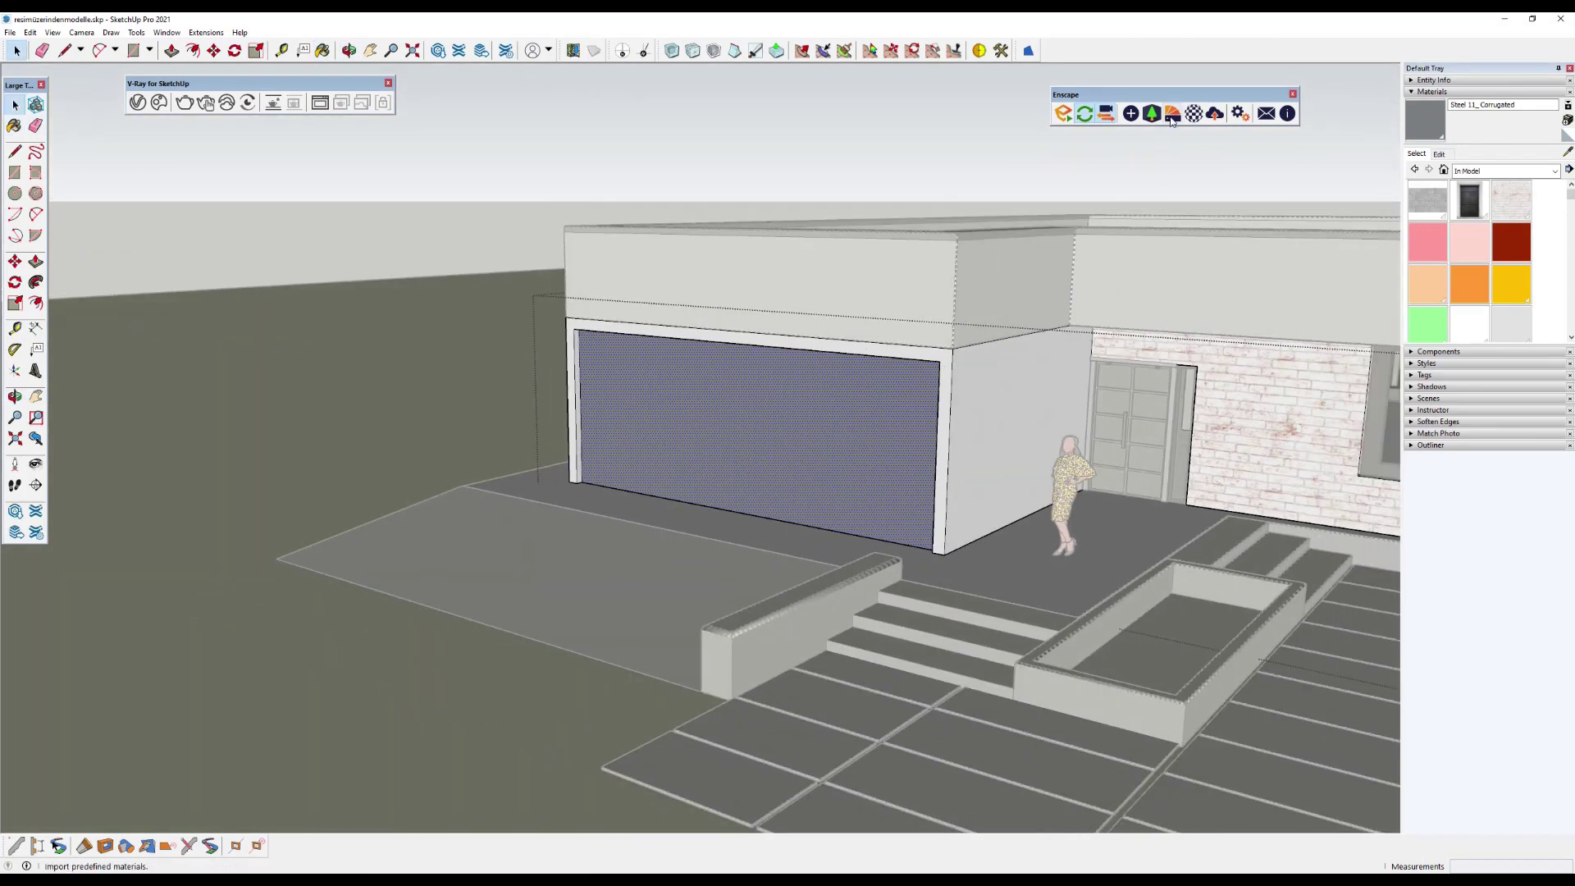
Import Wood 19 Planks from Enscape's Wood category and paint the wall beside the garage.
{"action": "left_click", "coordinate": [1171, 119]}
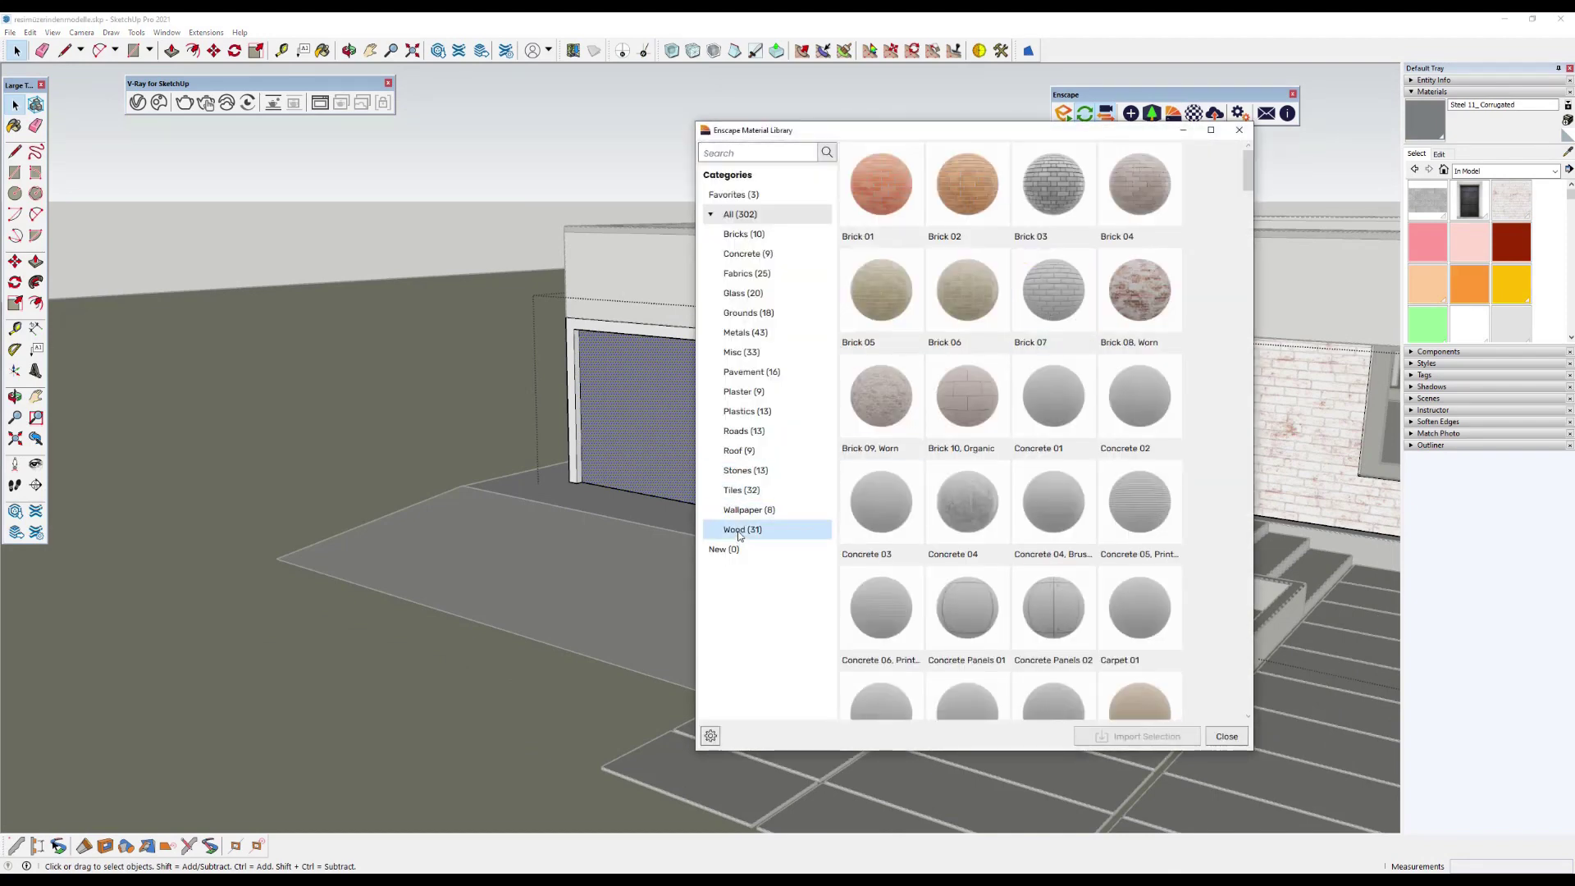
{"action": "left_click", "coordinate": [739, 530]}
{"action": "scroll", "coordinate": [1233, 389], "scroll_direction": "down", "scroll_amount": 3}
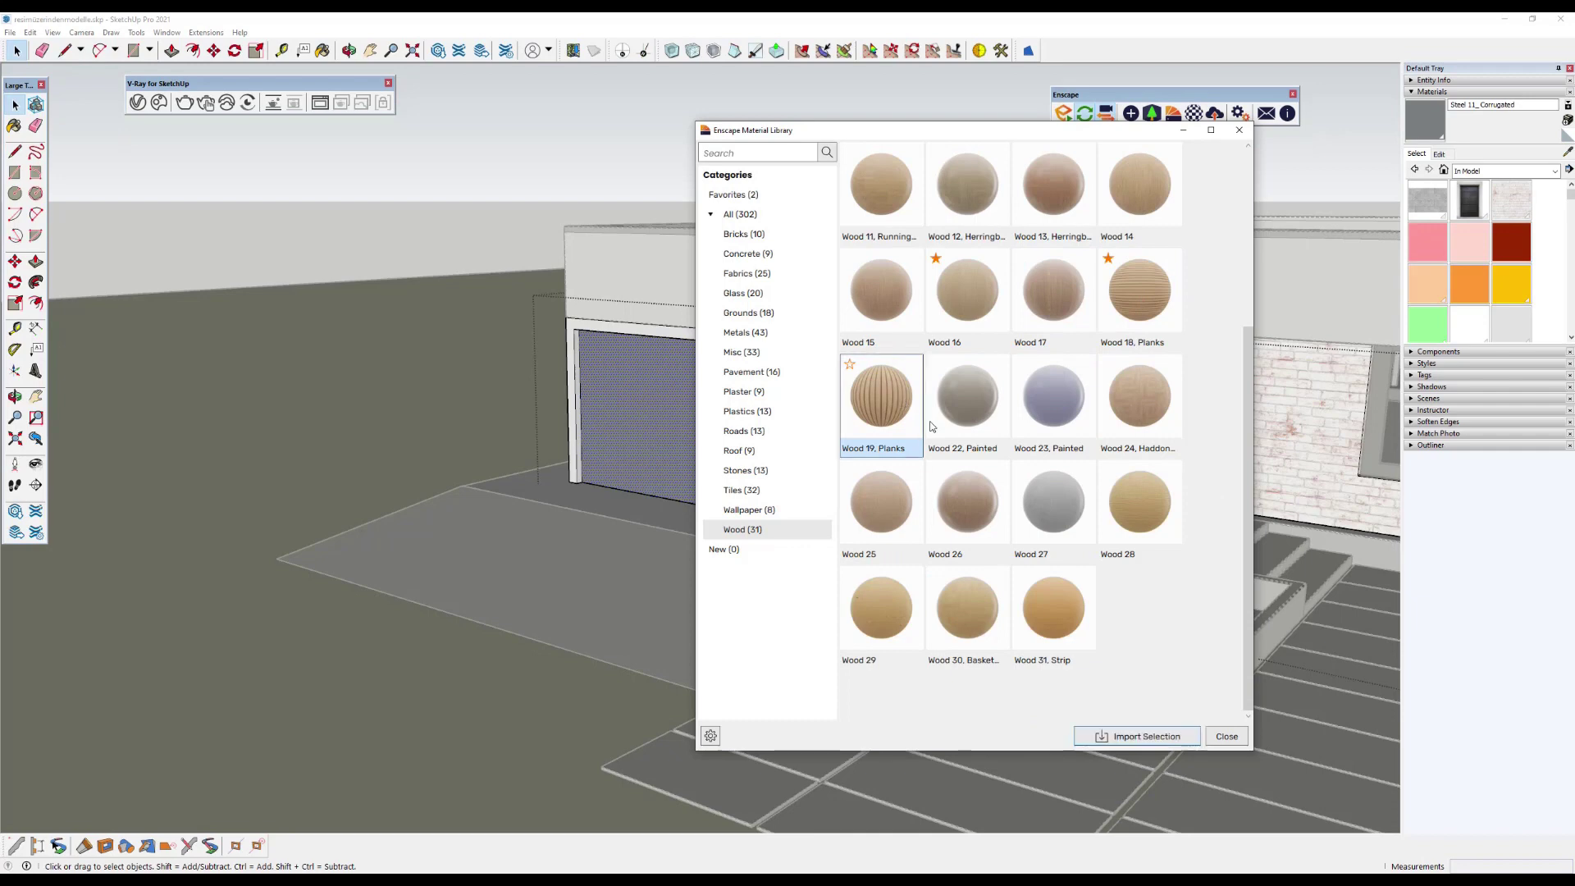
{"action": "left_click", "coordinate": [1240, 130]}
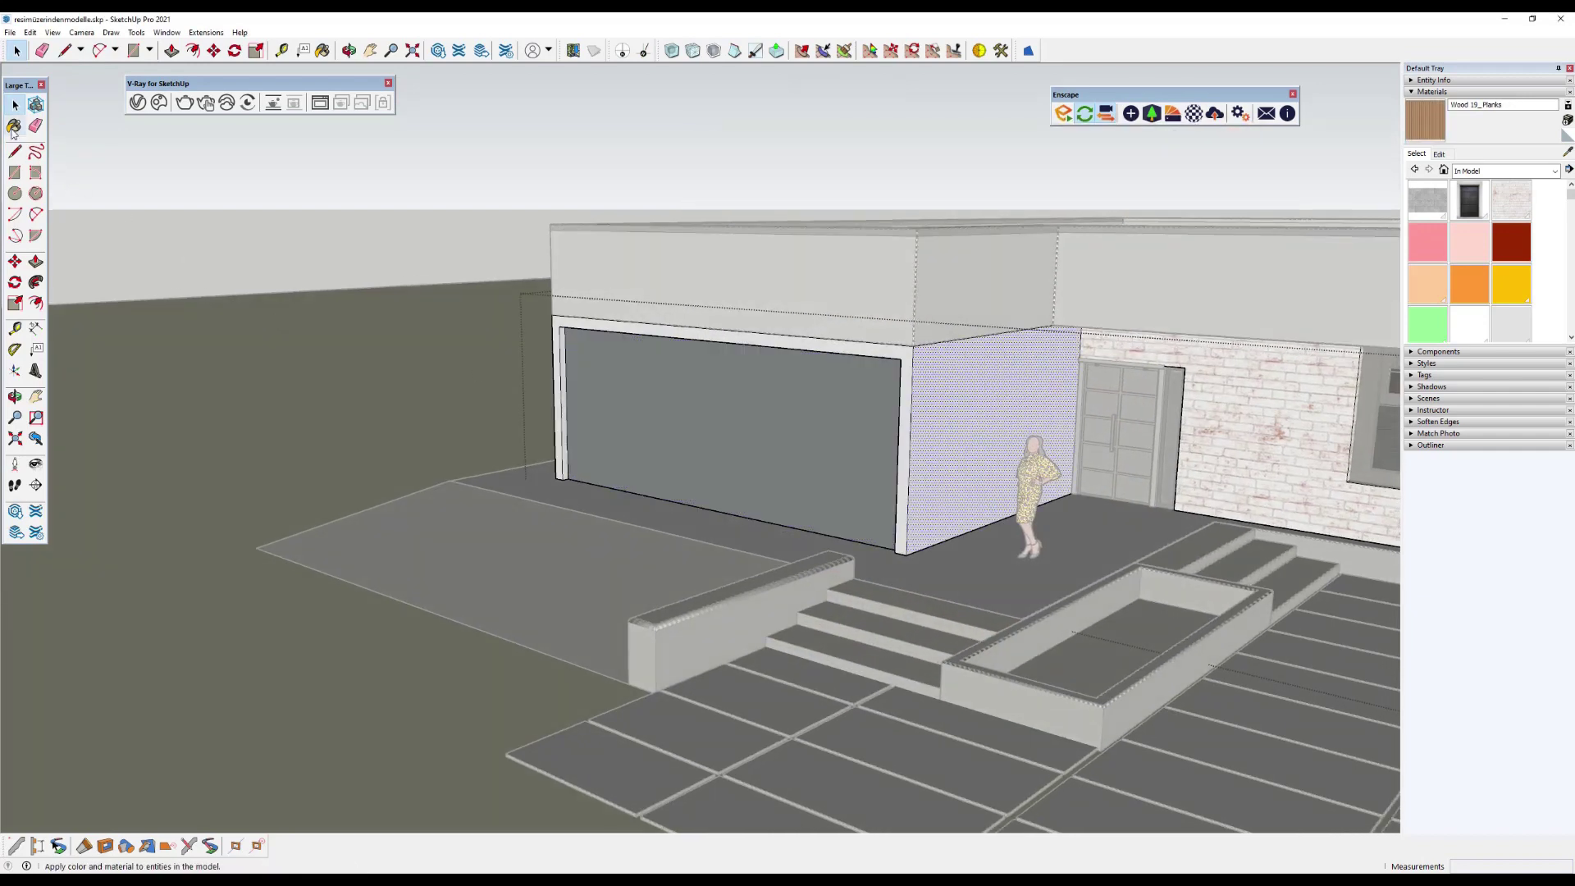
{"action": "left_click", "coordinate": [939, 394]}
{"action": "middle_click_drag", "start_coordinate": [988, 393], "coordinate": [406, 324]}
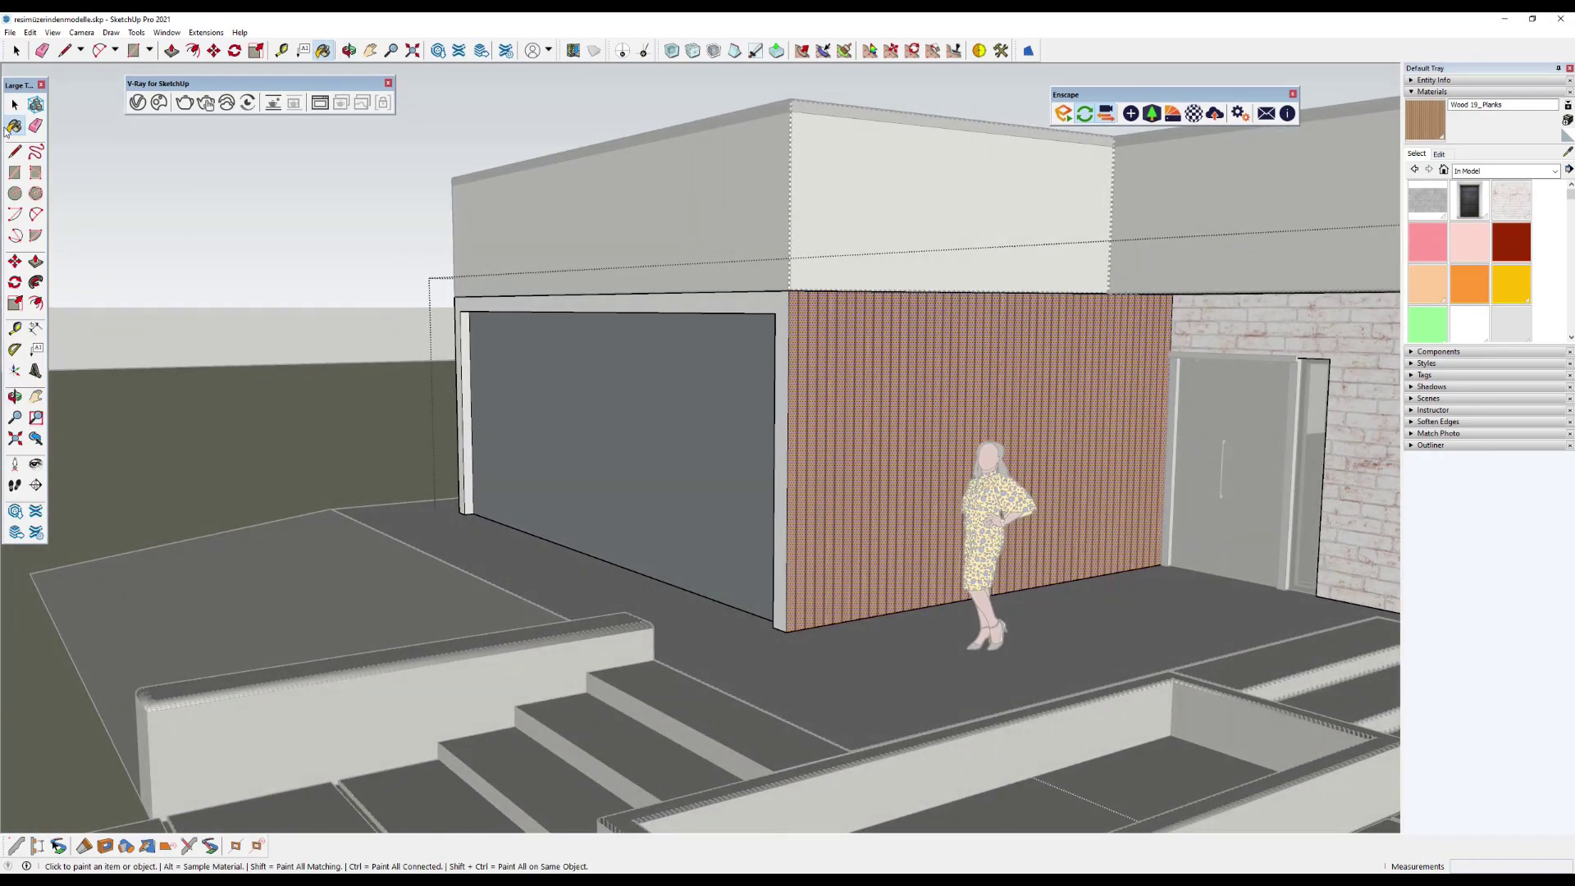
Rotate the wall's plank texture 90° so the planks run horizontally.
{"action": "right_click", "coordinate": [853, 341]}
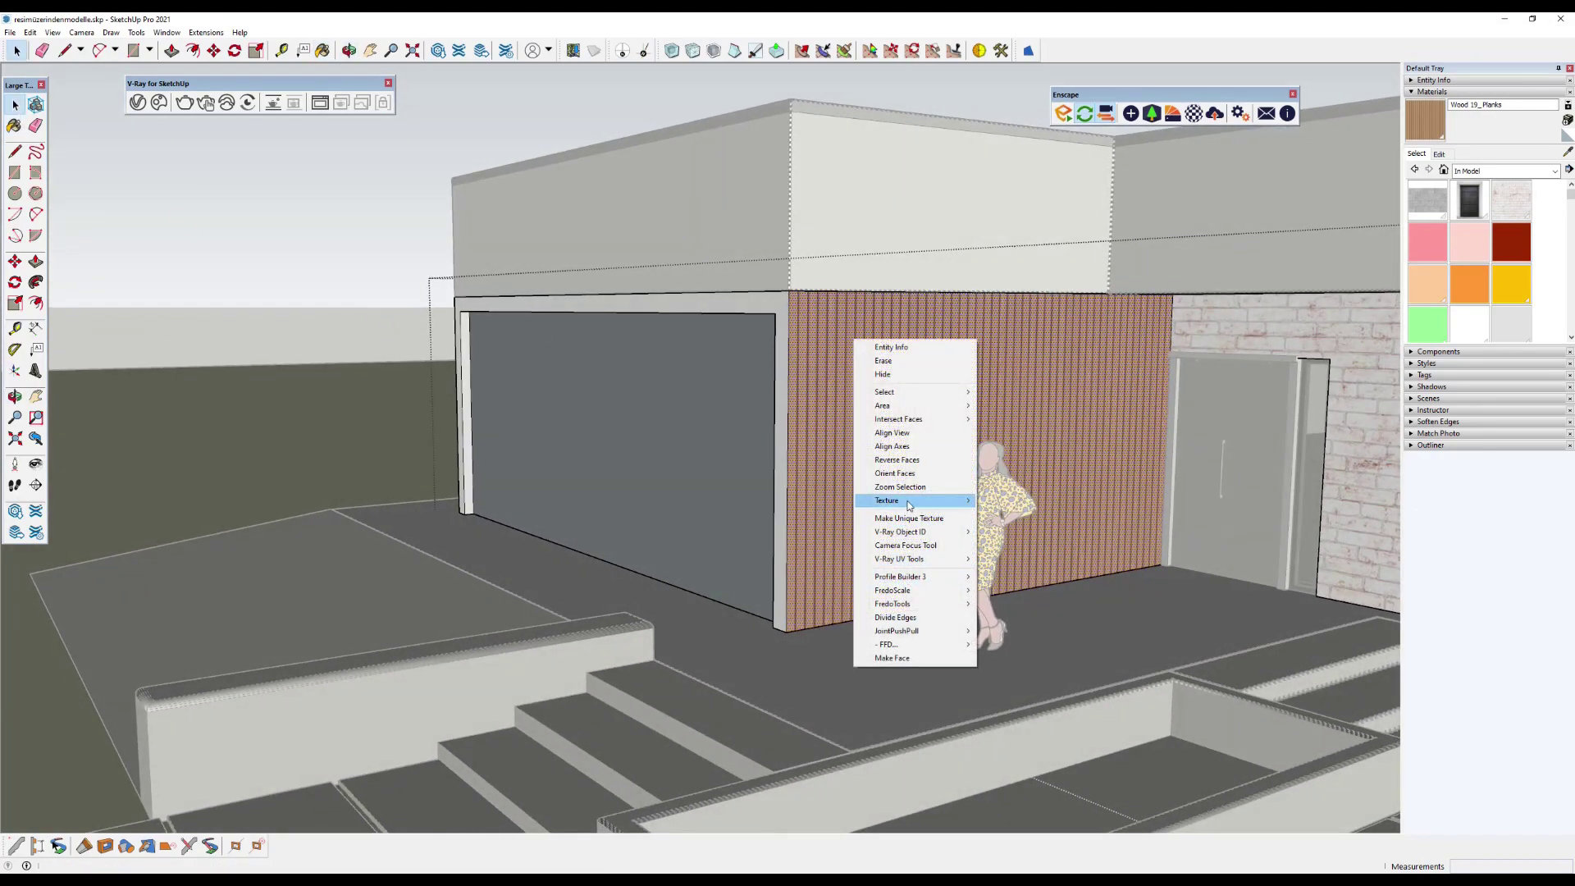
{"action": "left_click", "coordinate": [999, 500]}
{"action": "right_click", "coordinate": [878, 366]}
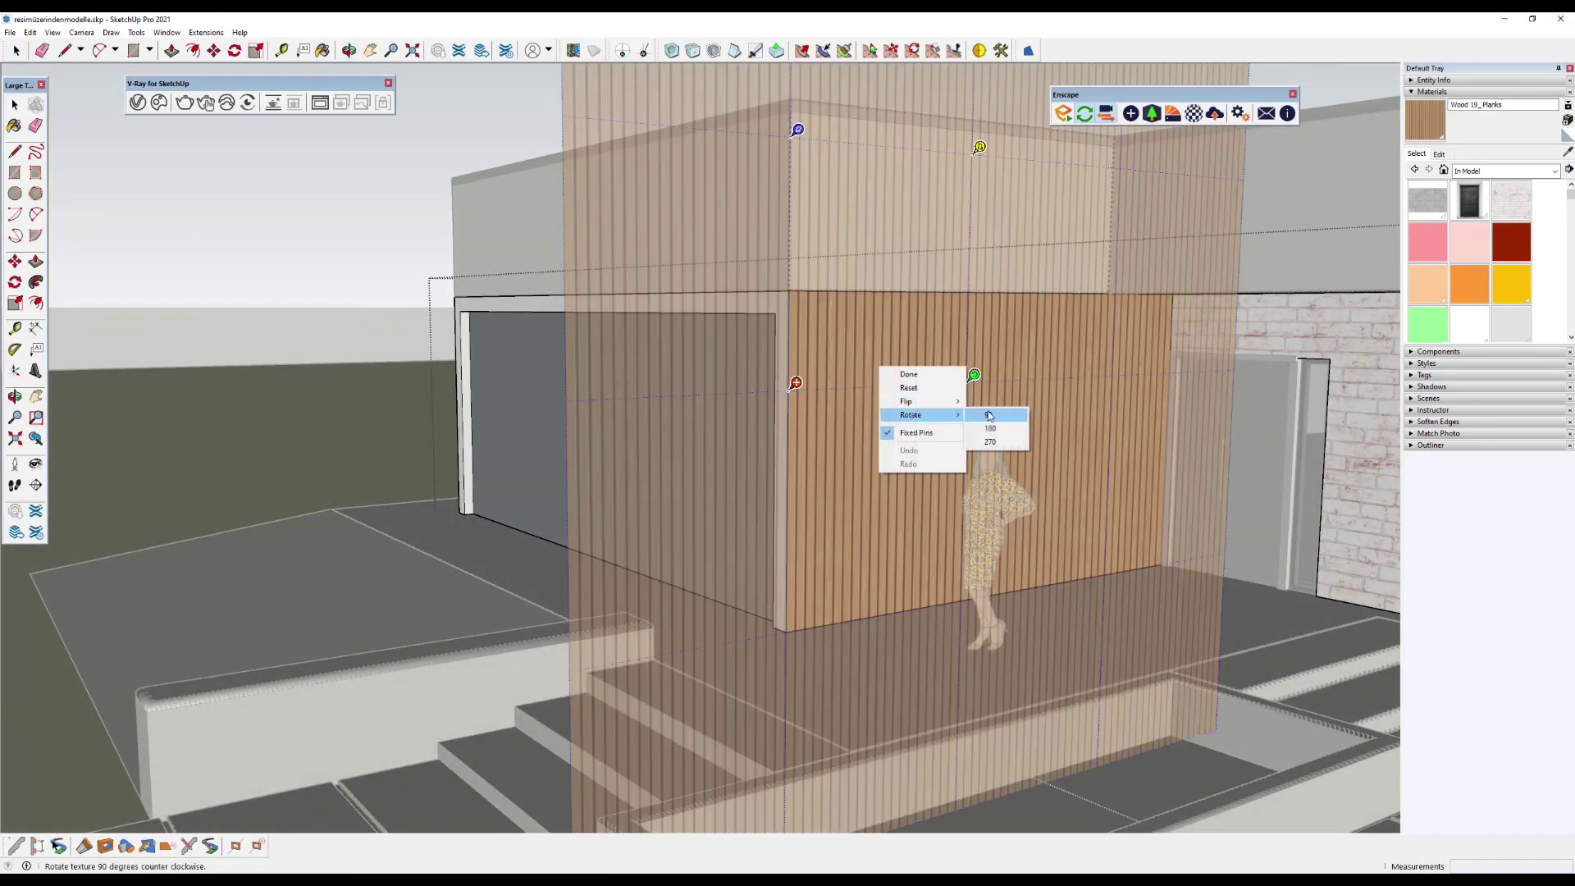
{"action": "left_click", "coordinate": [989, 415]}
{"action": "left_click_drag", "start_coordinate": [917, 381], "coordinate": [900, 392]}
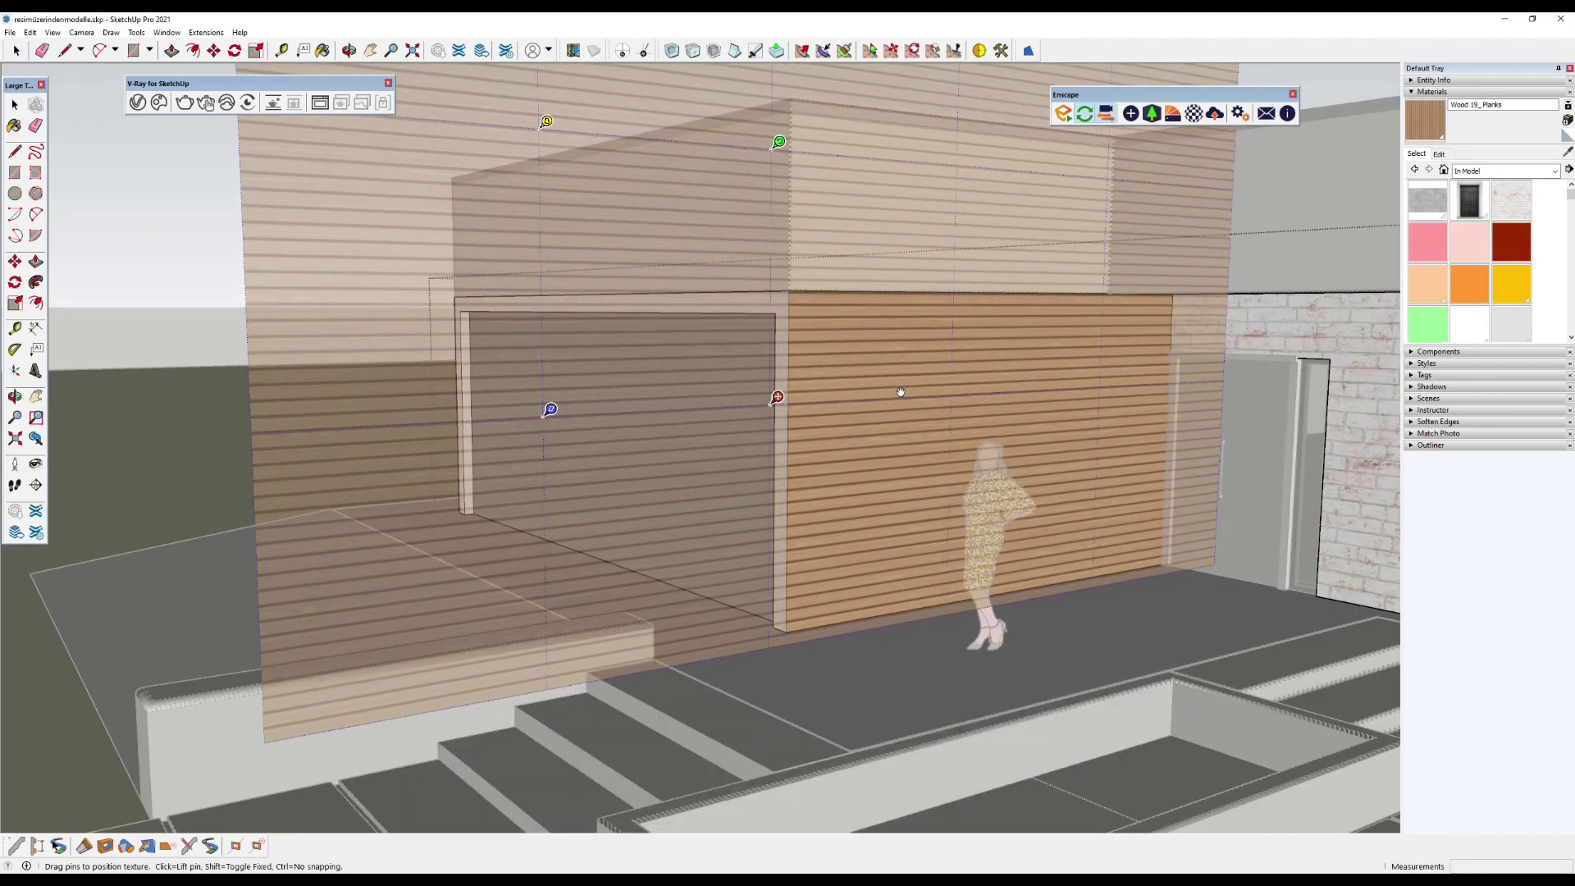
{"action": "right_click", "coordinate": [861, 348]}
{"action": "left_click", "coordinate": [882, 355]}
{"action": "middle_click_drag", "start_coordinate": [881, 355], "coordinate": [919, 441]}
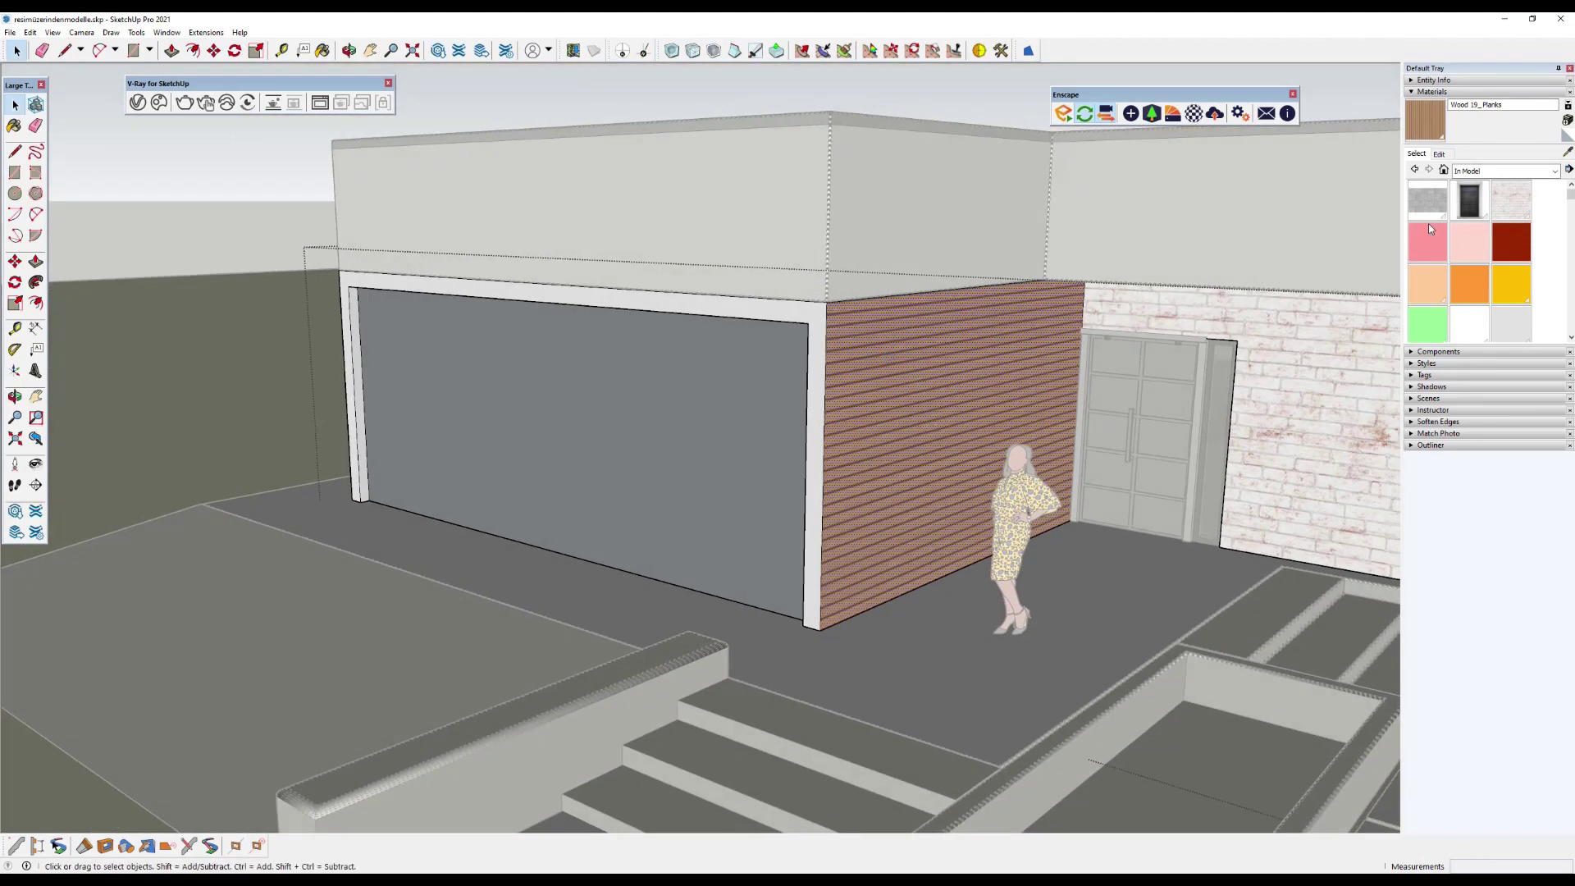
Paint the garage door frame and jamb strip with Wood 19 planks.
{"action": "left_click", "coordinate": [826, 317]}
{"action": "scroll", "coordinate": [295, 315], "scroll_direction": "up", "scroll_amount": 5}
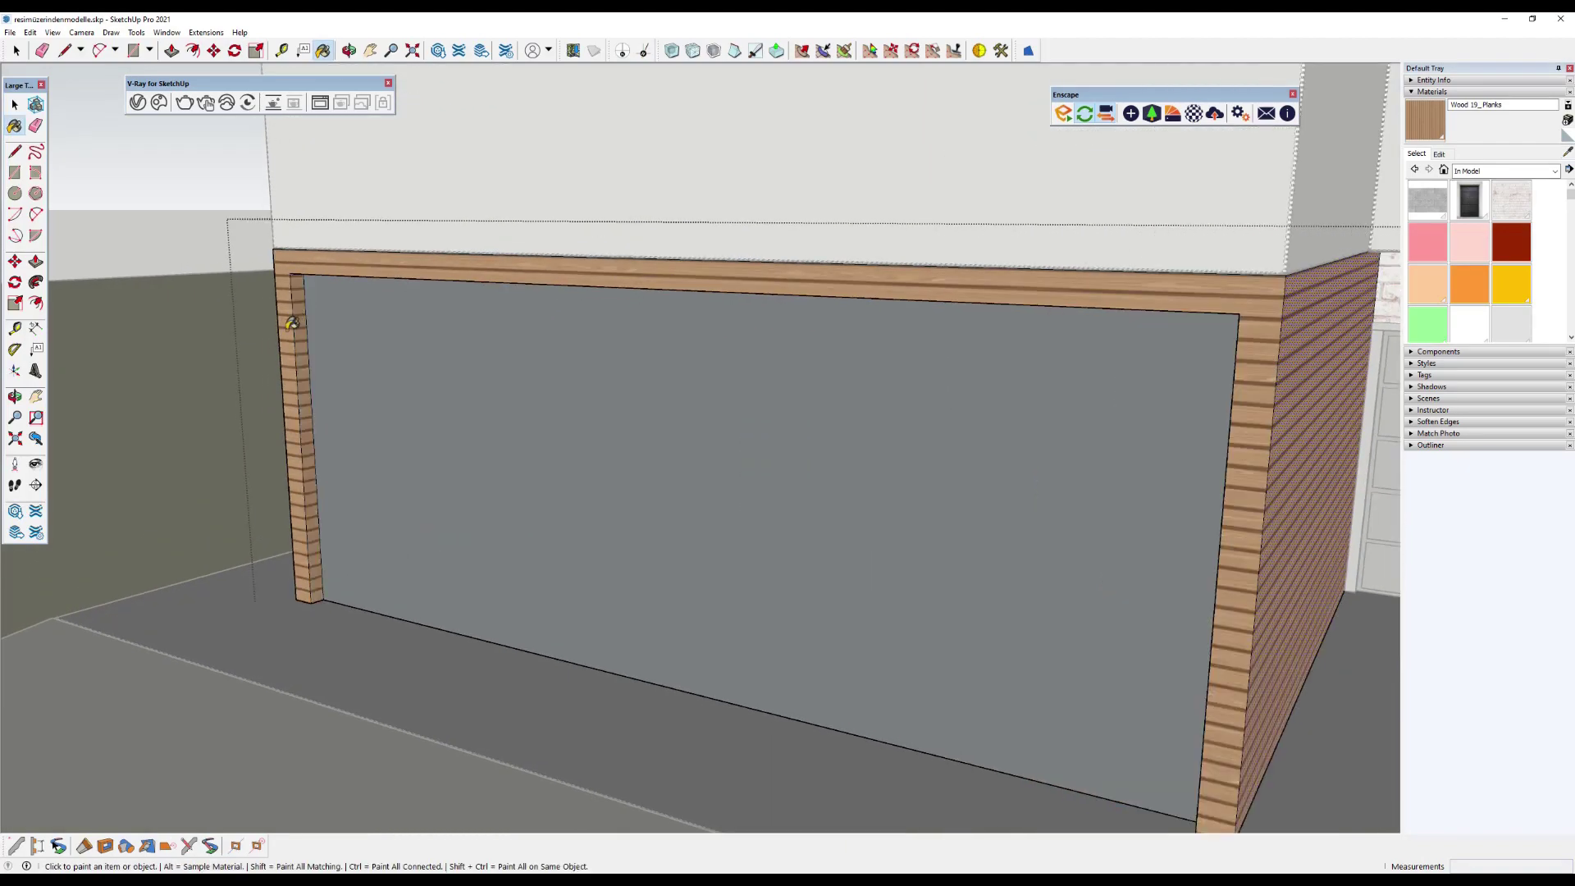
{"action": "scroll", "coordinate": [1079, 426], "scroll_direction": "down", "scroll_amount": 3}
{"action": "middle_click_drag", "start_coordinate": [1080, 425], "coordinate": [1070, 313]}
{"action": "left_click", "coordinate": [1073, 313]}
{"action": "scroll", "coordinate": [820, 410], "scroll_direction": "down", "scroll_amount": 8}
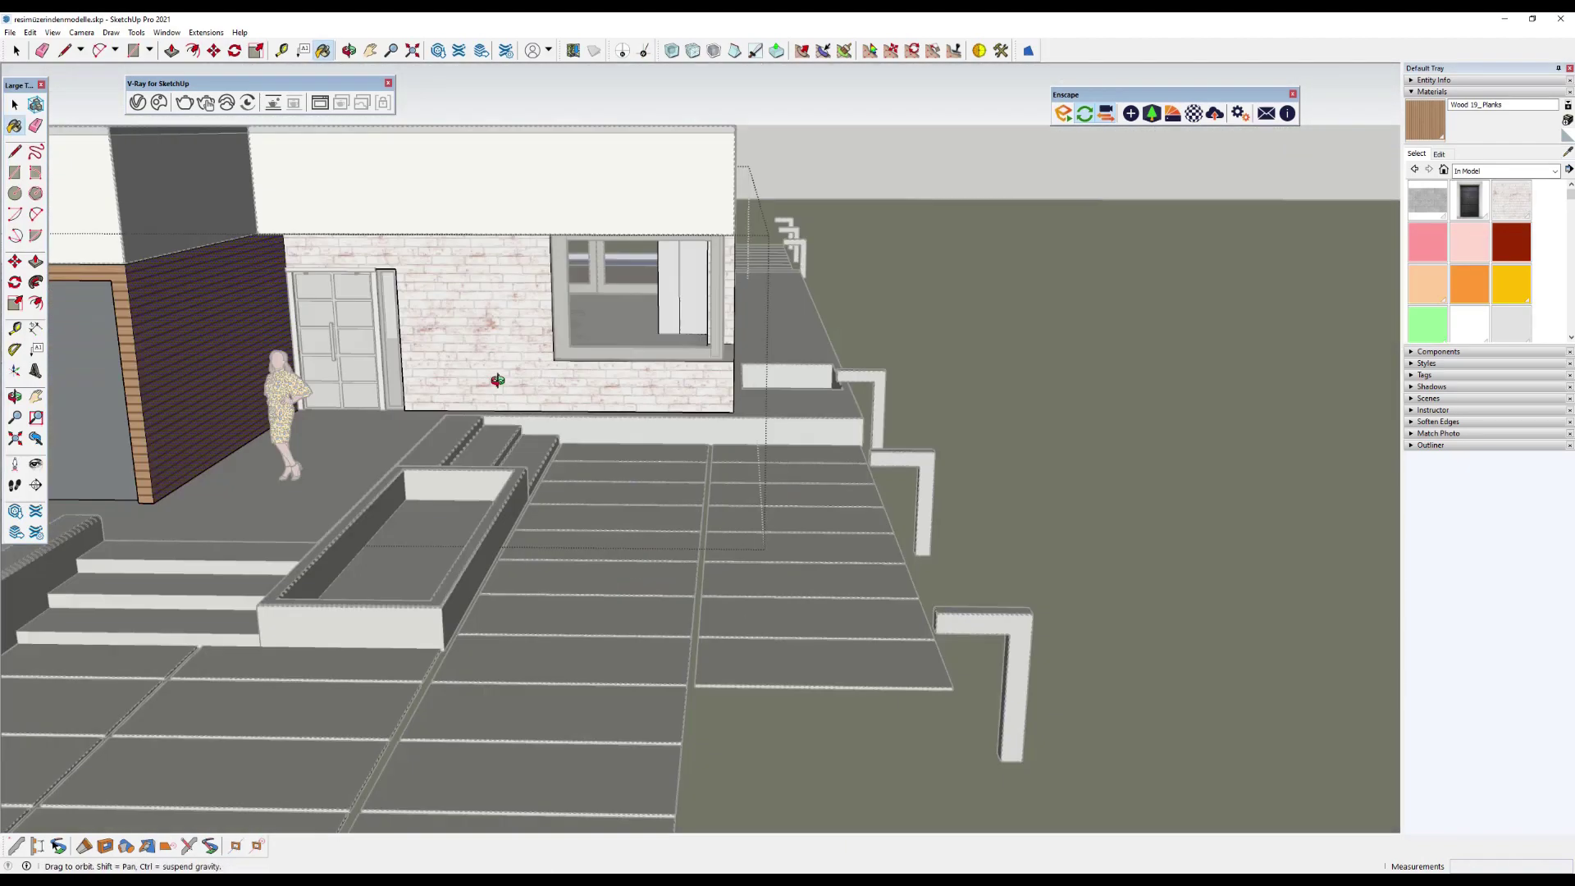
{"action": "scroll", "coordinate": [525, 393], "scroll_direction": "up", "scroll_amount": 3}
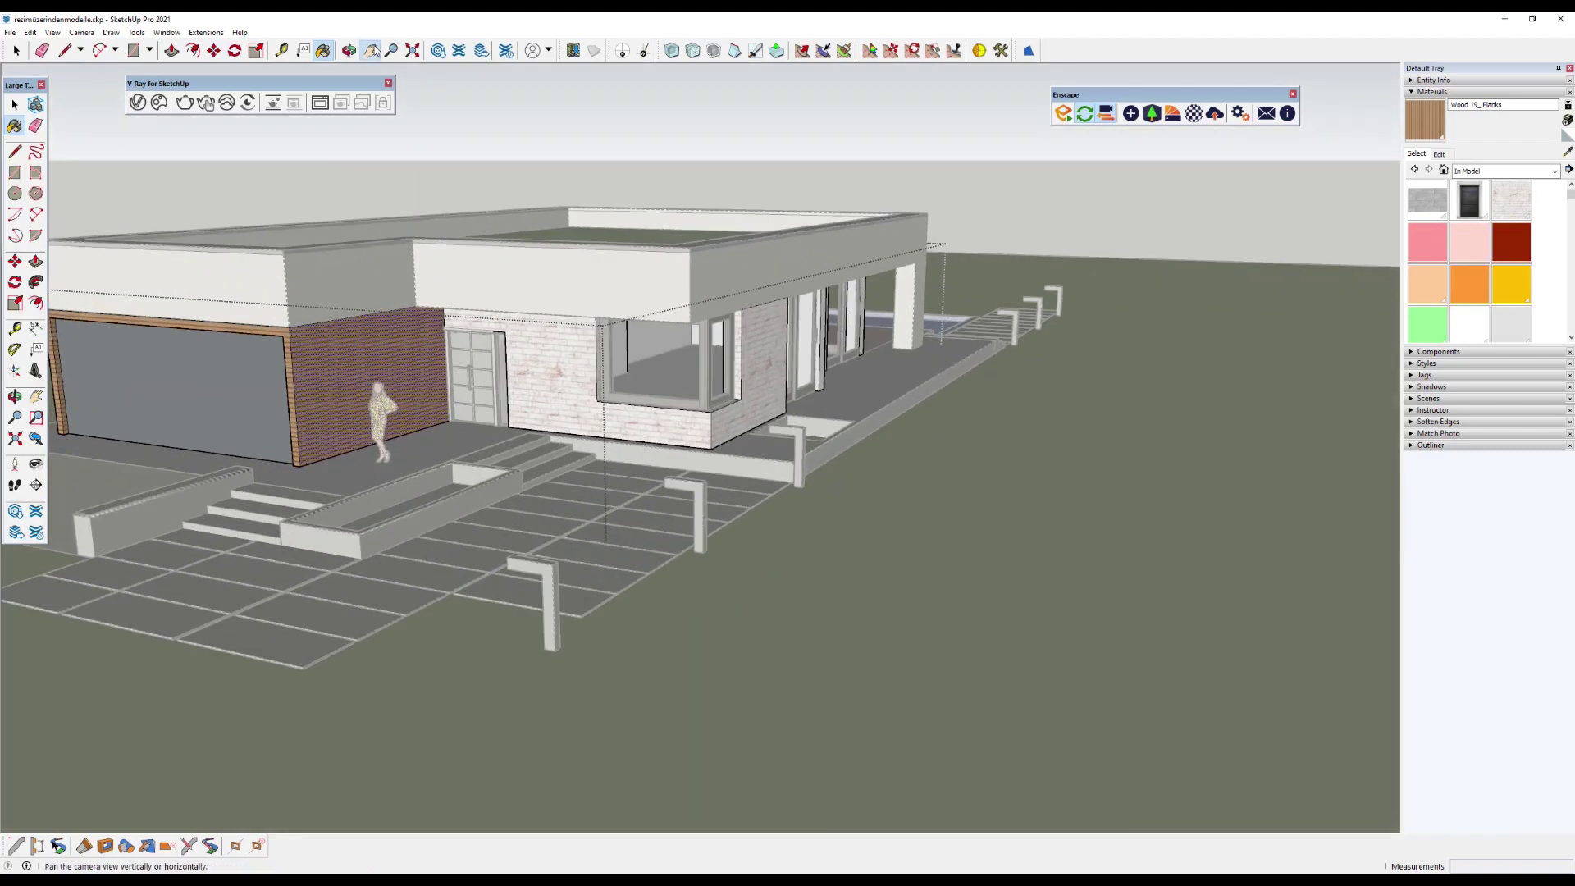
{"action": "left_click", "coordinate": [372, 50]}
{"action": "scroll", "coordinate": [369, 394], "scroll_direction": "up", "scroll_amount": 6}
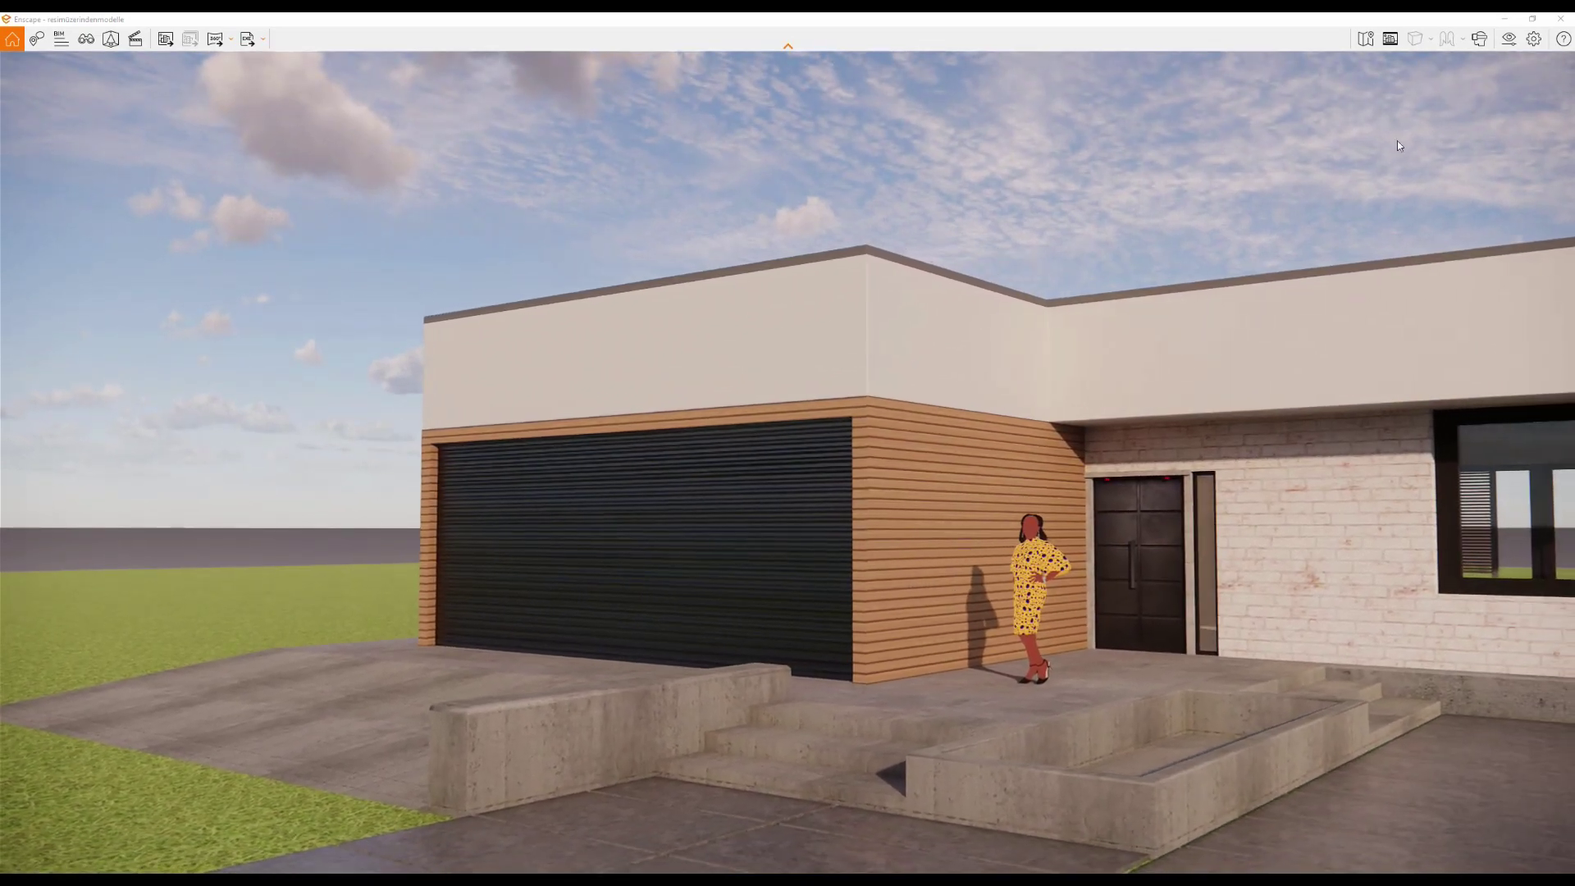
Review the Enscape render of the wood-clad garage, then return to SketchUp.
{"action": "left_click", "coordinate": [1504, 18]}
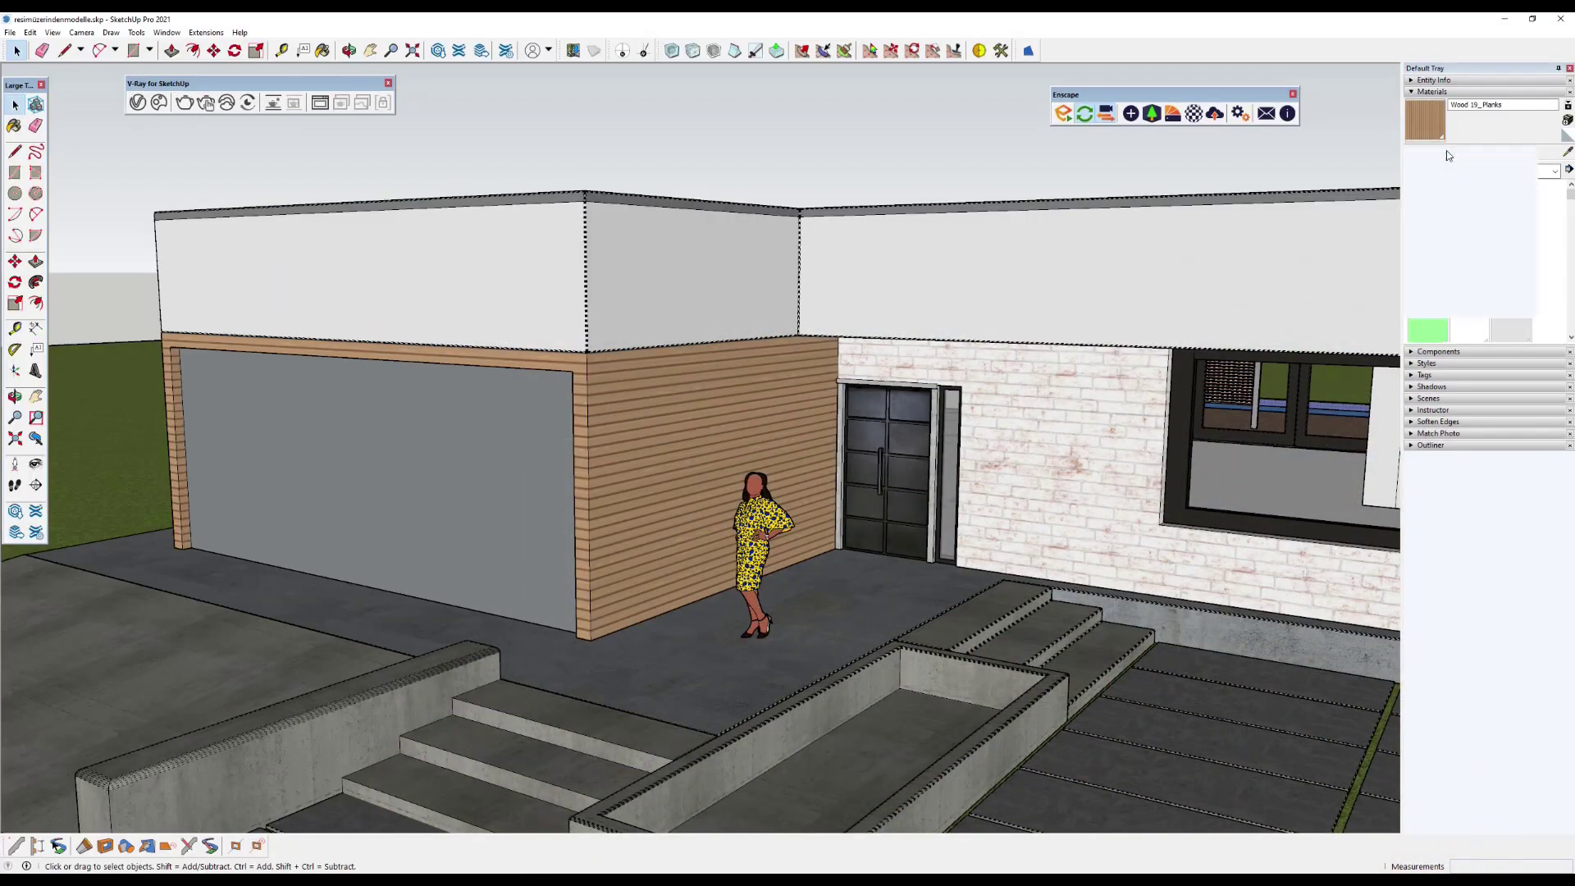
Lower the Wood 19_Planks brightness slider to darken the cladding colour.
{"action": "left_click_drag", "start_coordinate": [1473, 226], "coordinate": [1473, 233]}
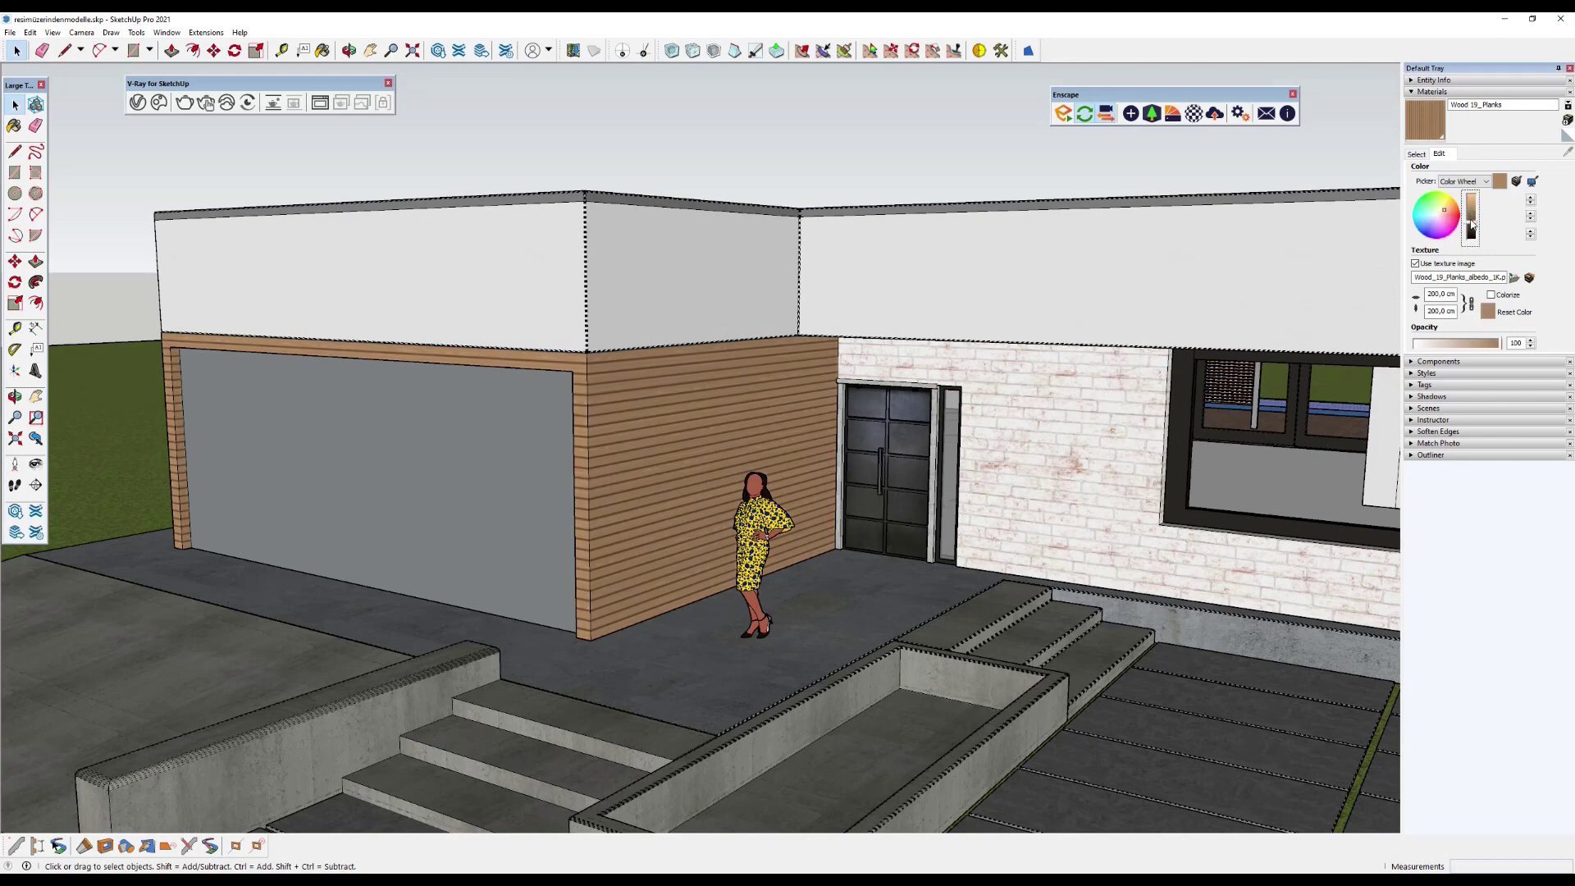
{"action": "middle_click_drag", "start_coordinate": [738, 508], "coordinate": [775, 427]}
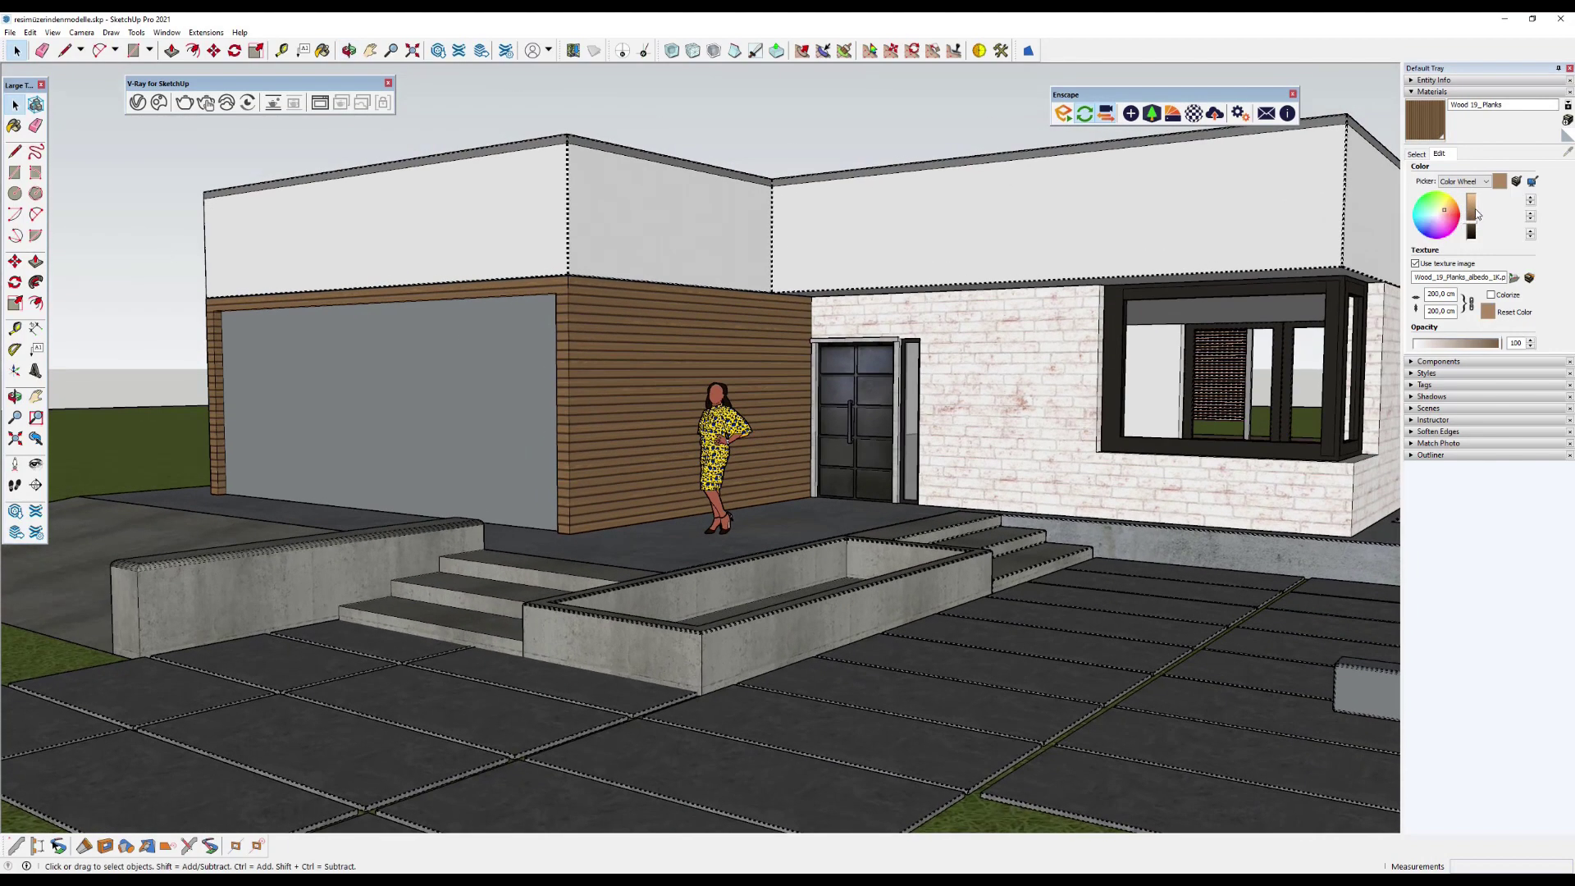
{"action": "key", "text": "ctrl+z"}
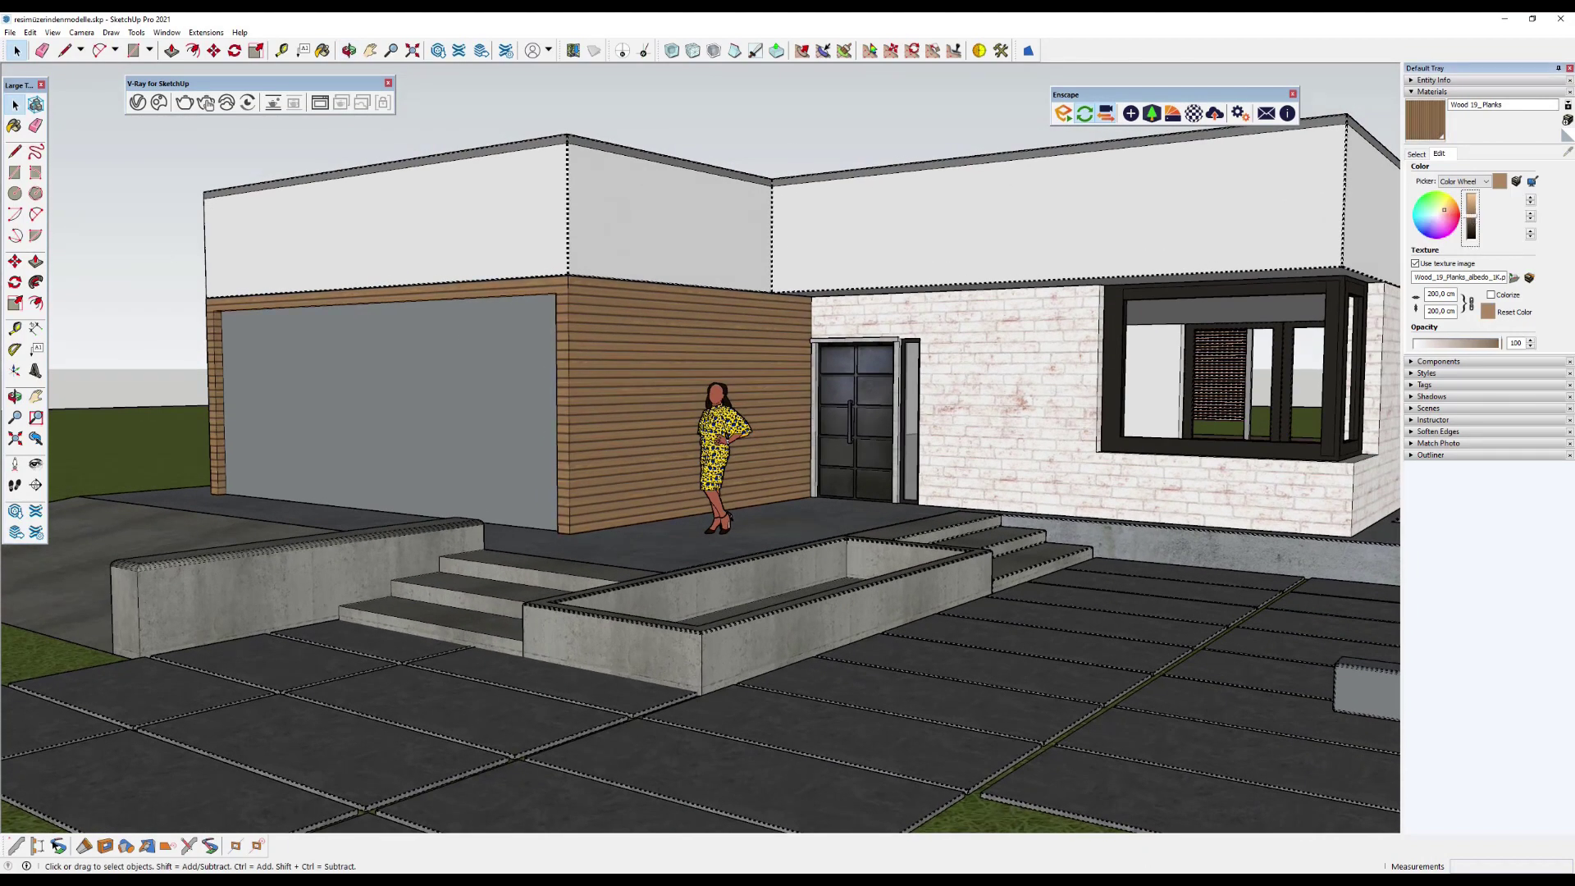
{"action": "left_click", "coordinate": [1239, 873]}
Bring the Enscape render forward and sweep the time of day, previewing 06:32 dawn light.
{"action": "left_click", "coordinate": [1038, 836]}
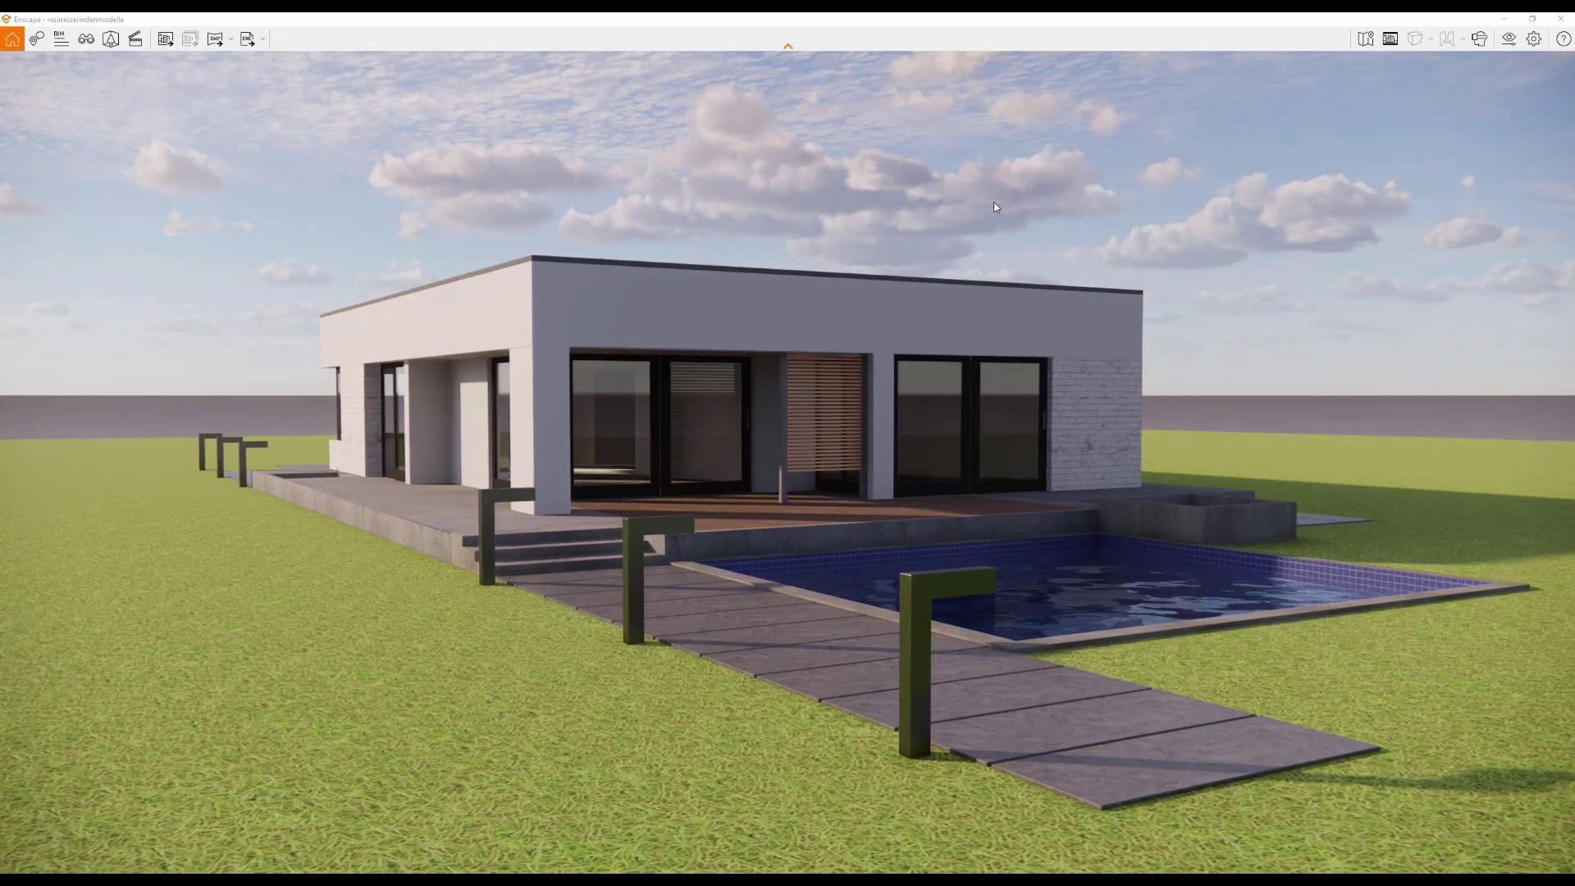
{"action": "mouse_move", "coordinate": [994, 207]}
{"action": "right_mouse_down", "text": "shift"}
{"action": "mouse_move", "coordinate": [1083, 207]}
{"action": "mouse_move", "coordinate": [607, 207]}
{"action": "mouse_move", "coordinate": [698, 206]}
{"action": "right_mouse_up", "text": "shift"}
Step the time of day with the I and U keys to settle on 11:35.
{"action": "key", "text": "i"}
{"action": "key", "text": "i"}
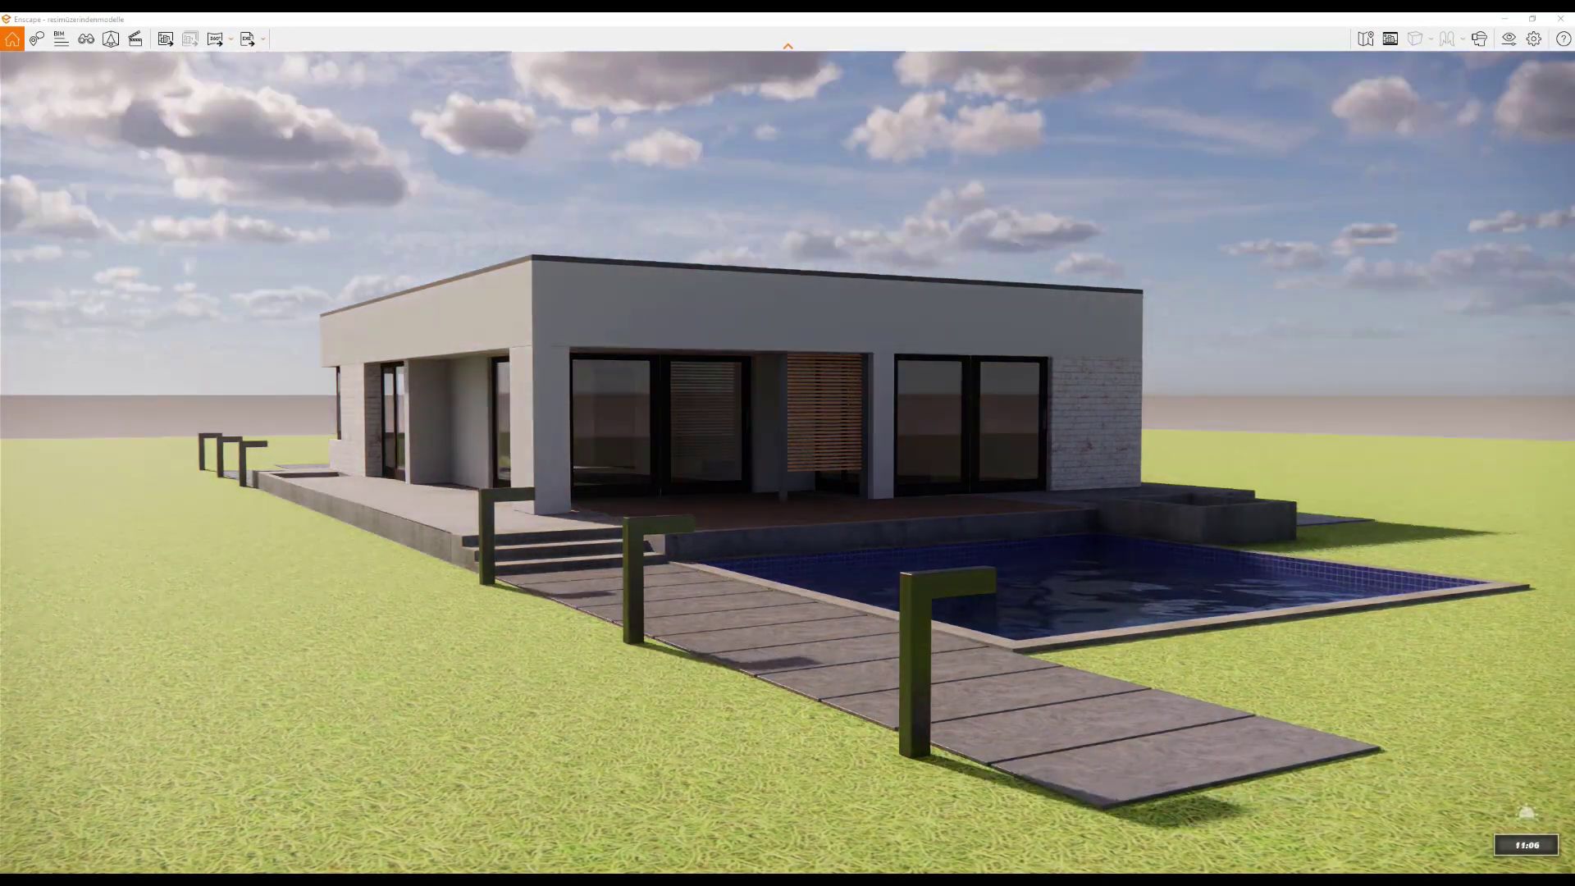
{"action": "key", "text": "i"}
{"action": "key", "text": "i"}
{"action": "key", "text": "u"}
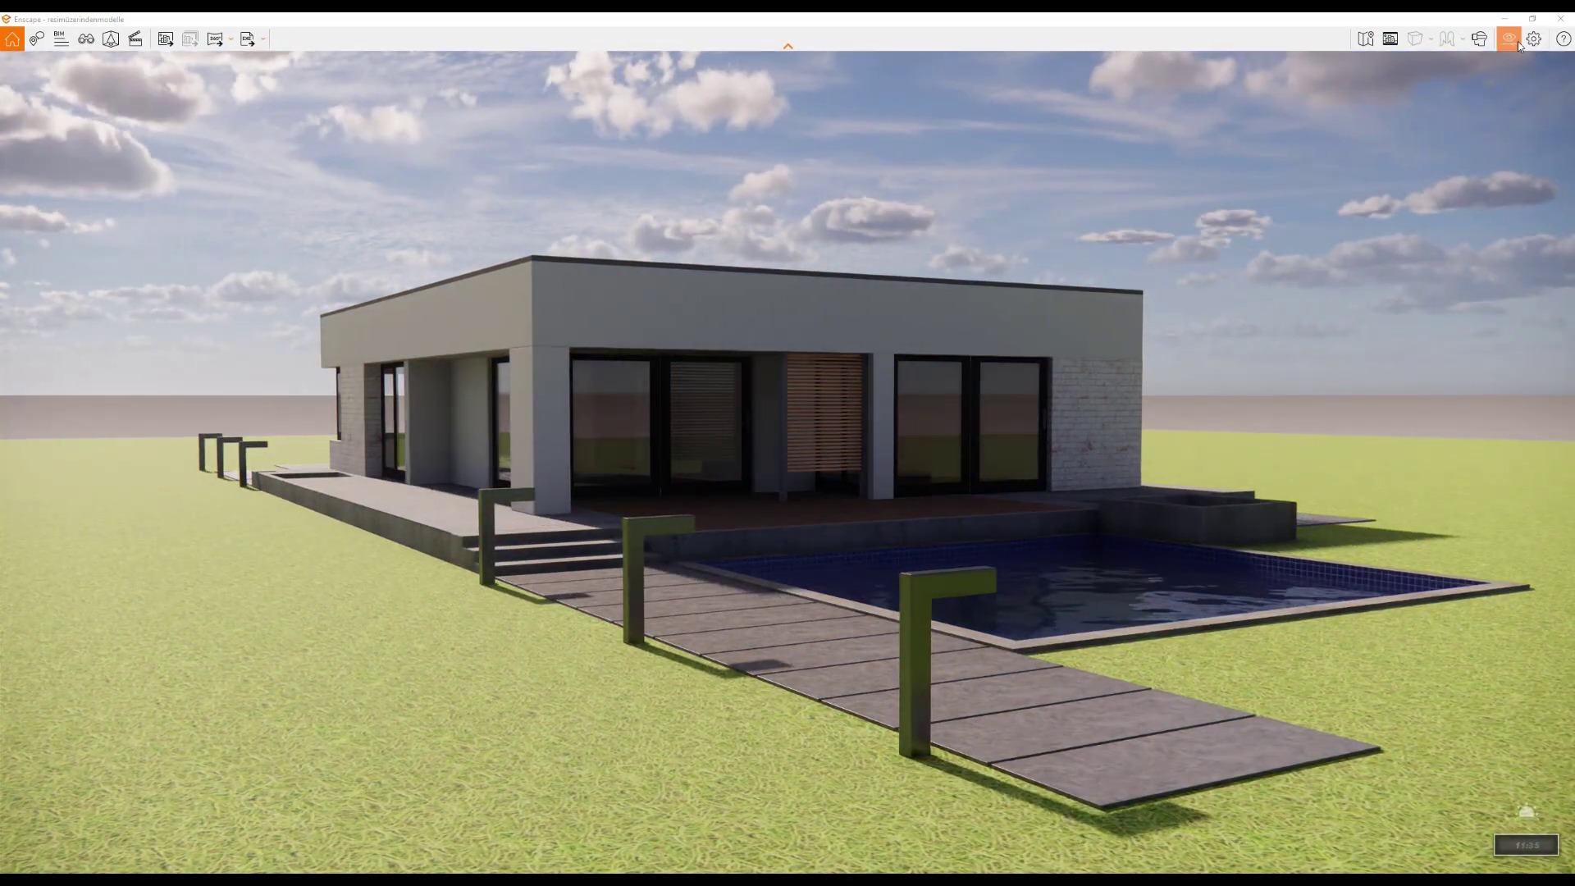
In Visual Settings' Sky tab, set Horizon Rotation to 59° and Moon Size to 166%.
{"action": "left_click", "coordinate": [1518, 45]}
{"action": "left_click", "coordinate": [754, 251]}
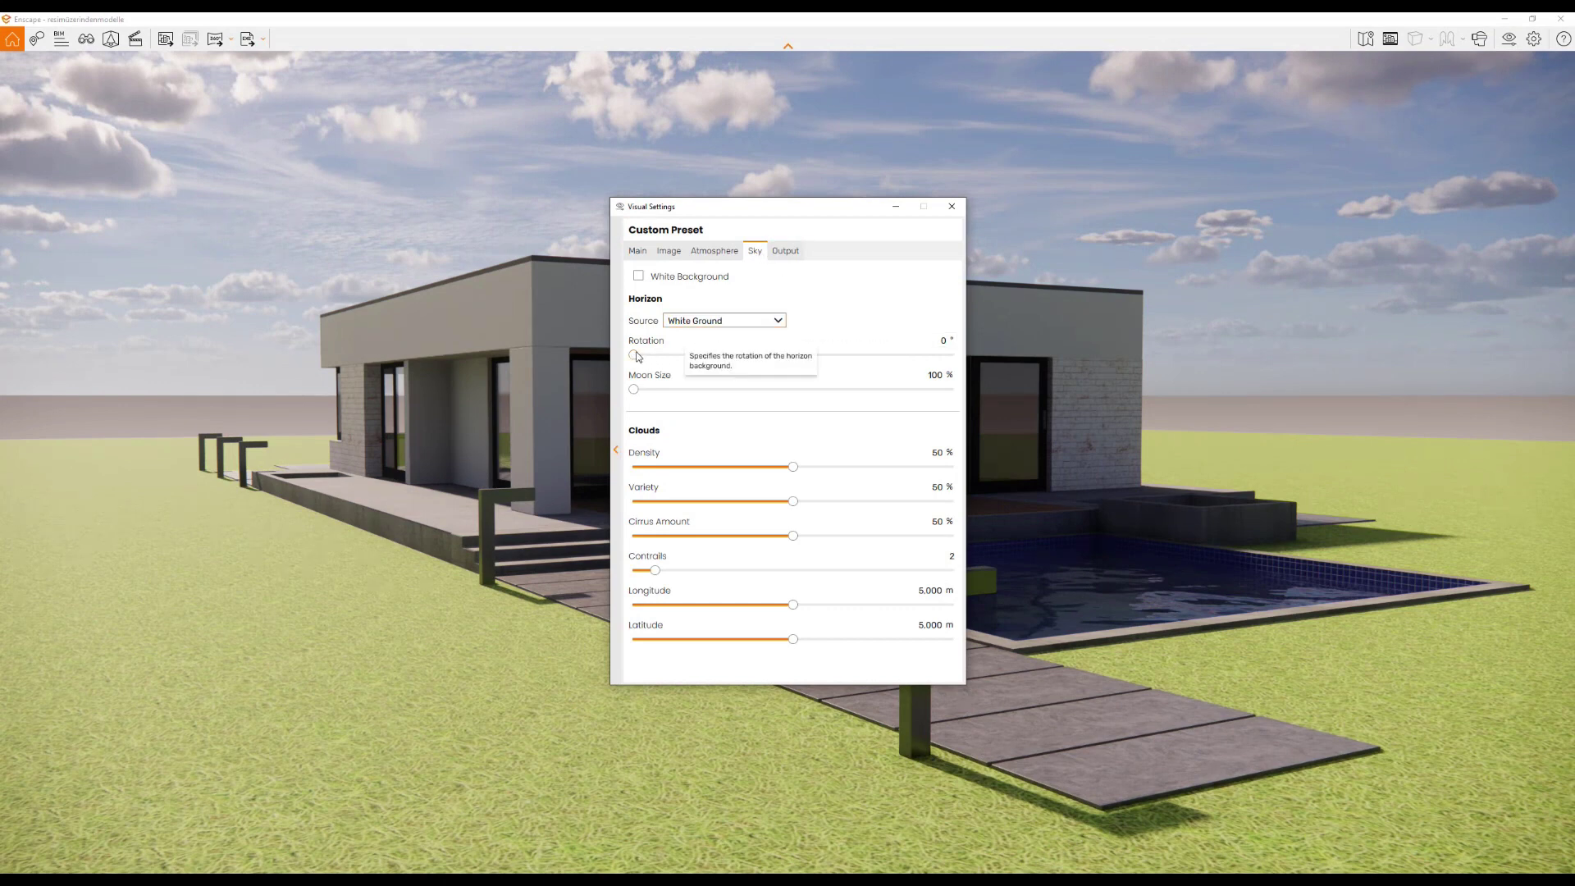
{"action": "left_click_drag", "start_coordinate": [634, 355], "coordinate": [747, 358]}
{"action": "mouse_move", "coordinate": [633, 389]}
{"action": "left_mouse_down"}
{"action": "mouse_move", "coordinate": [667, 390]}
{"action": "mouse_move", "coordinate": [686, 355]}
{"action": "left_mouse_up"}
{"action": "left_click_drag", "start_coordinate": [844, 207], "coordinate": [1387, 168]}
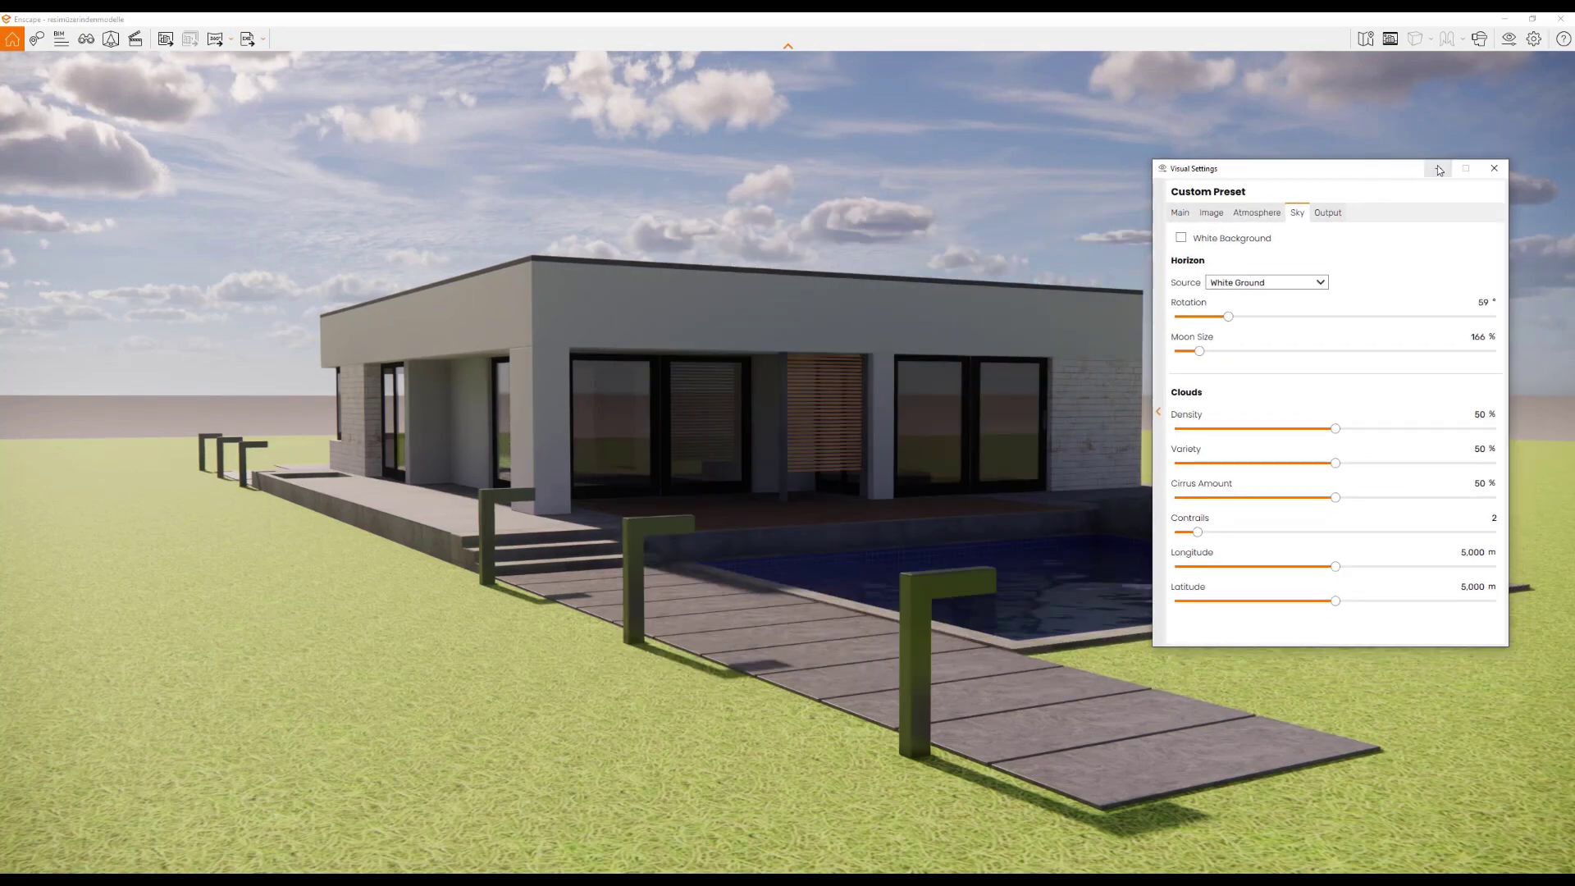
{"action": "left_click", "coordinate": [1438, 170]}
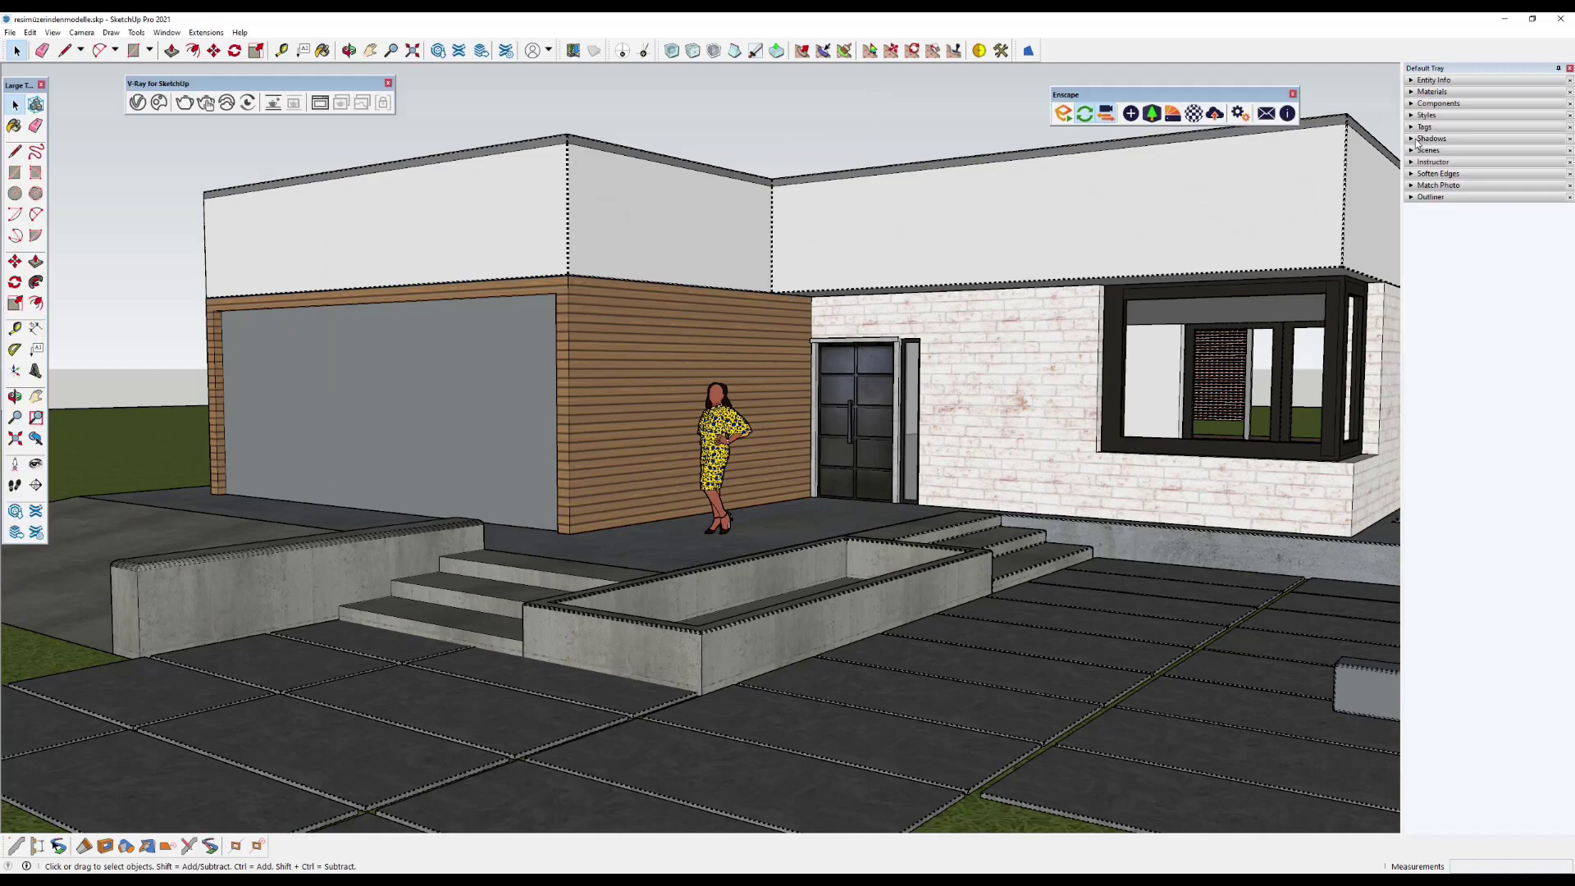
Expand the Shadows panel and orbit out to frame the whole house and pool.
{"action": "left_click", "coordinate": [1416, 140]}
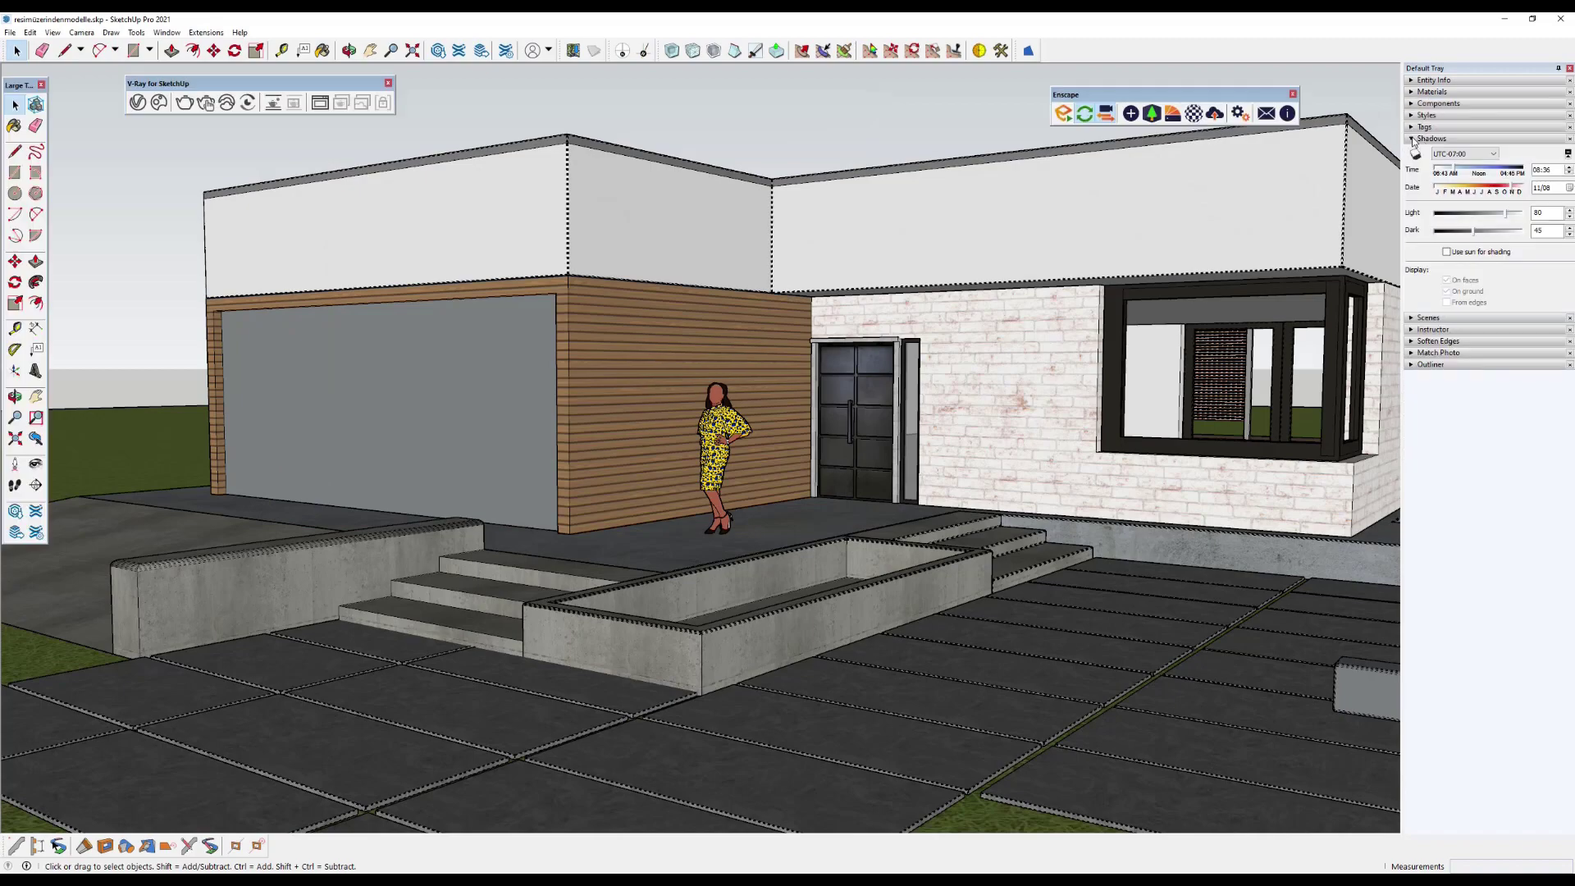
{"action": "mouse_move", "coordinate": [902, 410]}
{"action": "middle_mouse_down"}
{"action": "mouse_move", "coordinate": [984, 410]}
{"action": "mouse_move", "coordinate": [995, 433]}
{"action": "mouse_move", "coordinate": [733, 233]}
{"action": "middle_mouse_up"}
{"action": "scroll", "coordinate": [984, 410], "scroll_direction": "down", "scroll_amount": 5}
{"action": "scroll", "coordinate": [994, 433], "scroll_direction": "up", "scroll_amount": 2}
{"action": "scroll", "coordinate": [994, 433], "scroll_direction": "down", "scroll_amount": 3}
{"action": "scroll", "coordinate": [738, 246], "scroll_direction": "up", "scroll_amount": 4}
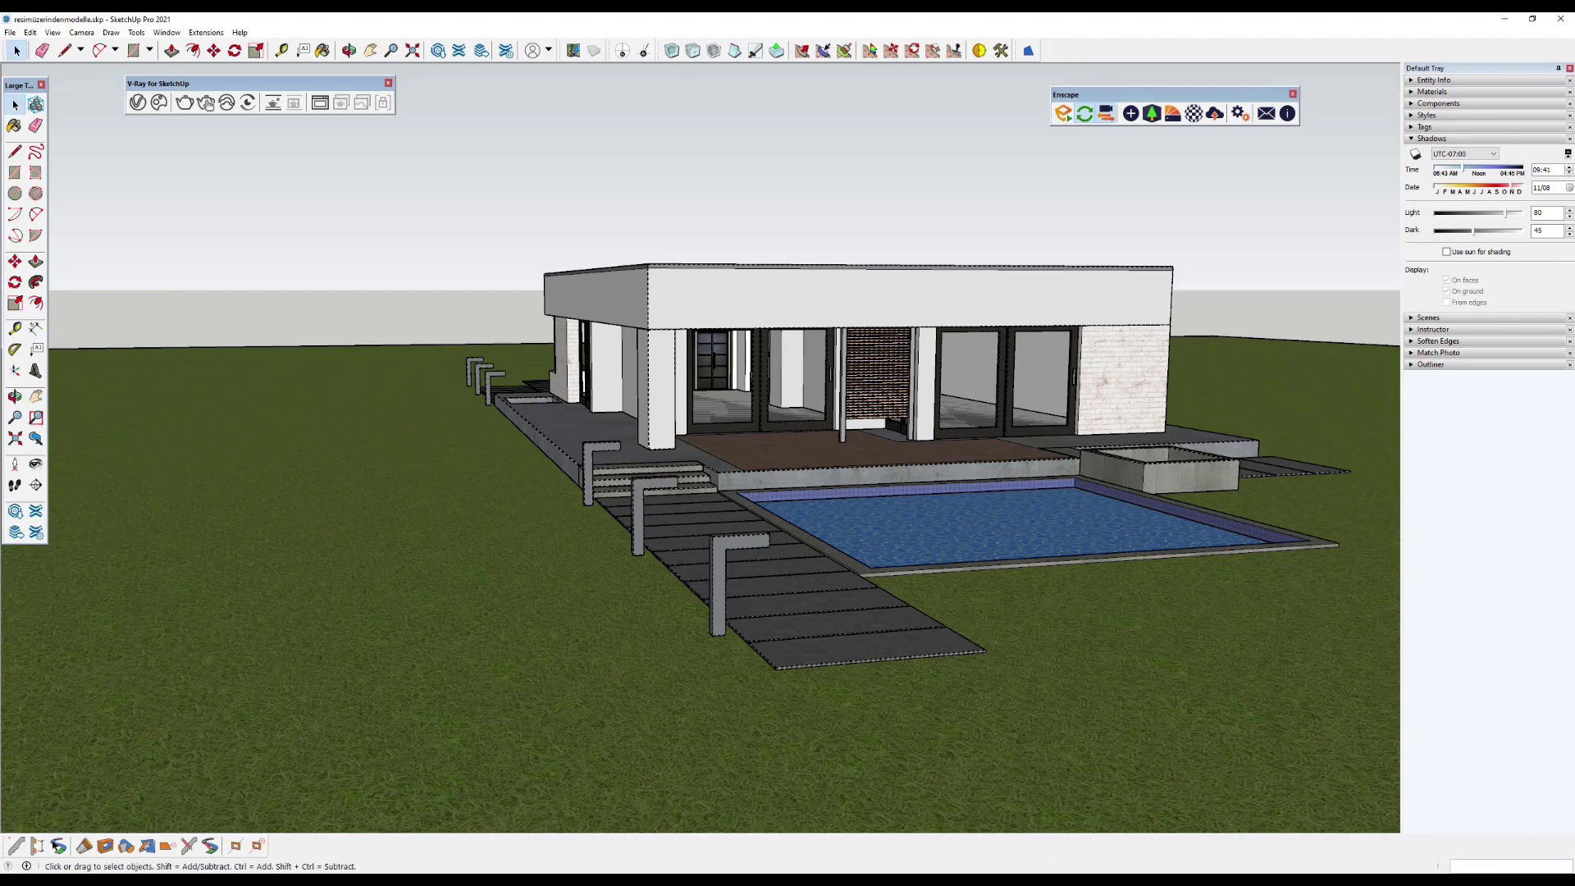
Maximize the Enscape render, move the sun to 11:23 and orbit to face the house.
{"action": "left_click", "coordinate": [1011, 829]}
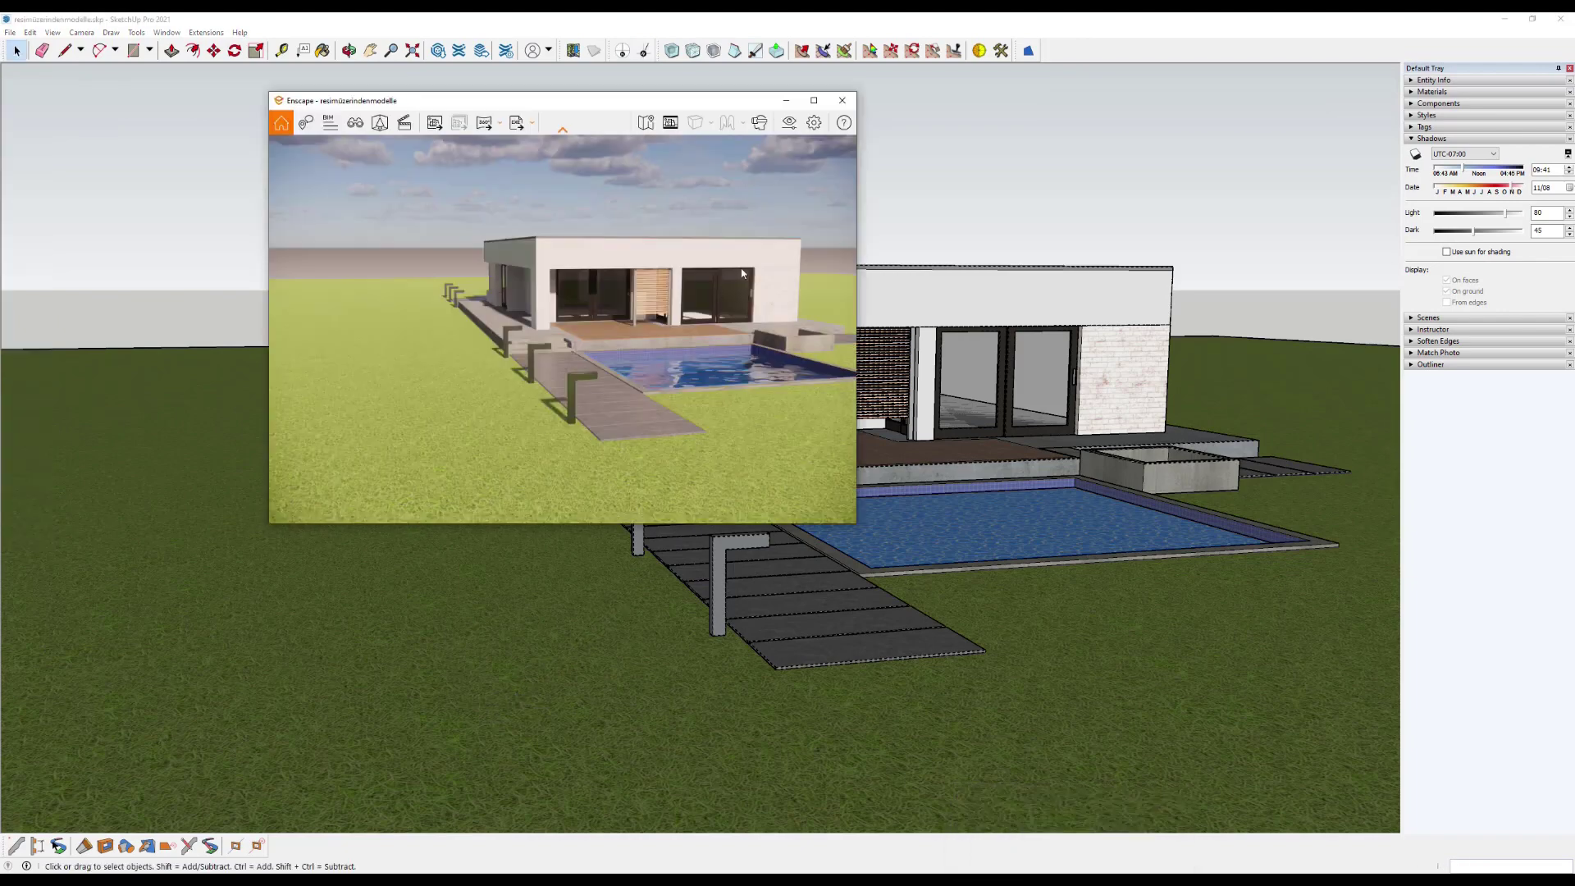
{"action": "left_click", "coordinate": [816, 101]}
{"action": "scroll", "coordinate": [945, 451], "scroll_direction": "up", "scroll_amount": 3}
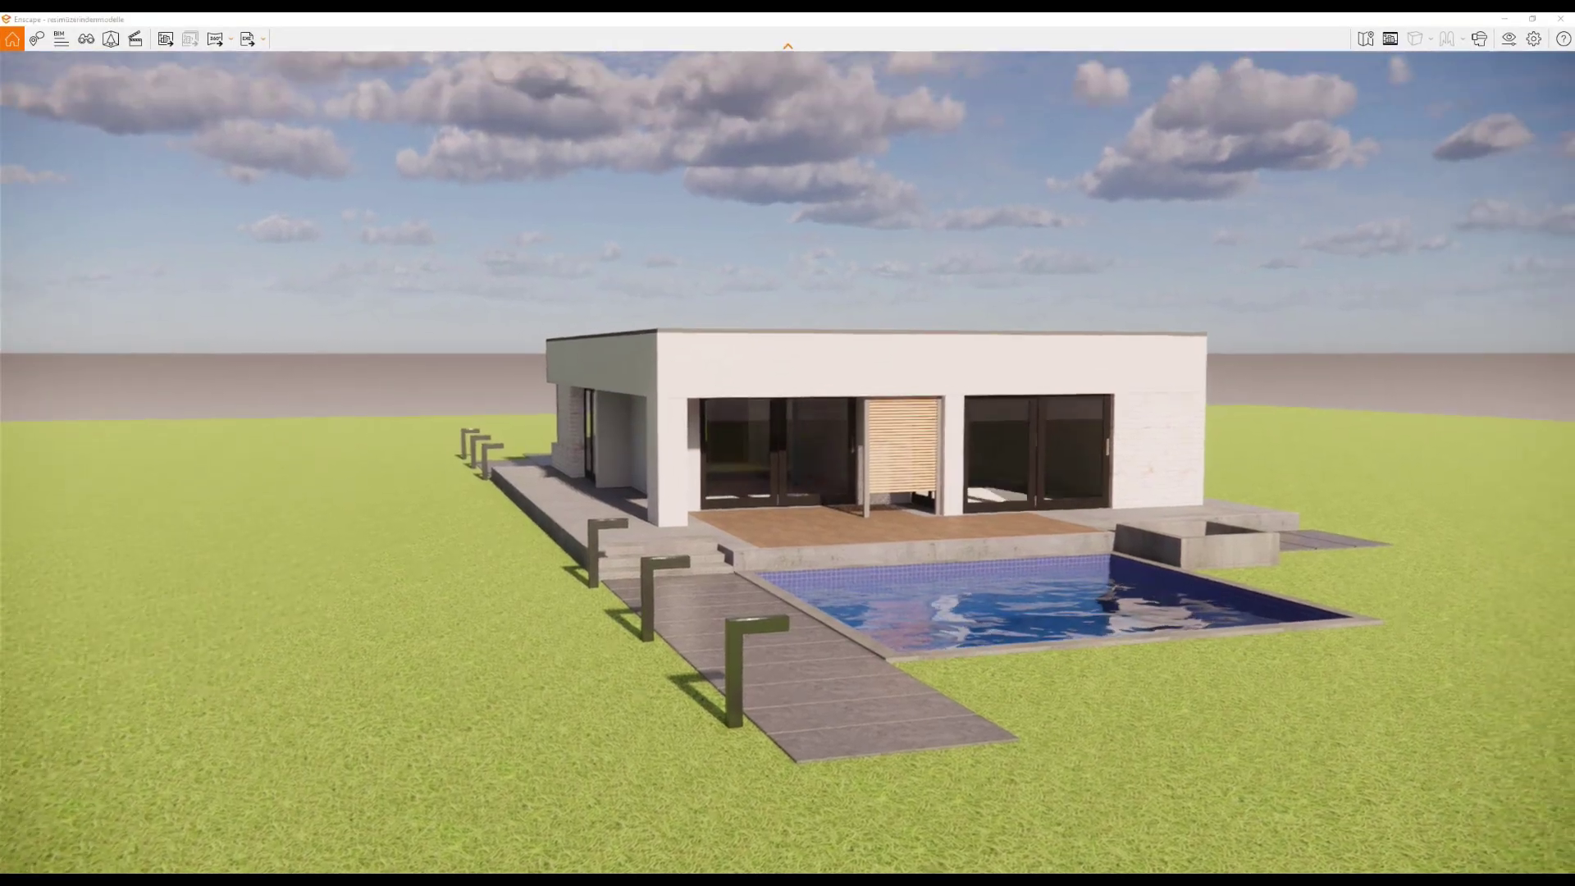
{"action": "right_click_drag", "start_coordinate": [898, 515], "coordinate": [898, 516], "text": "shift"}
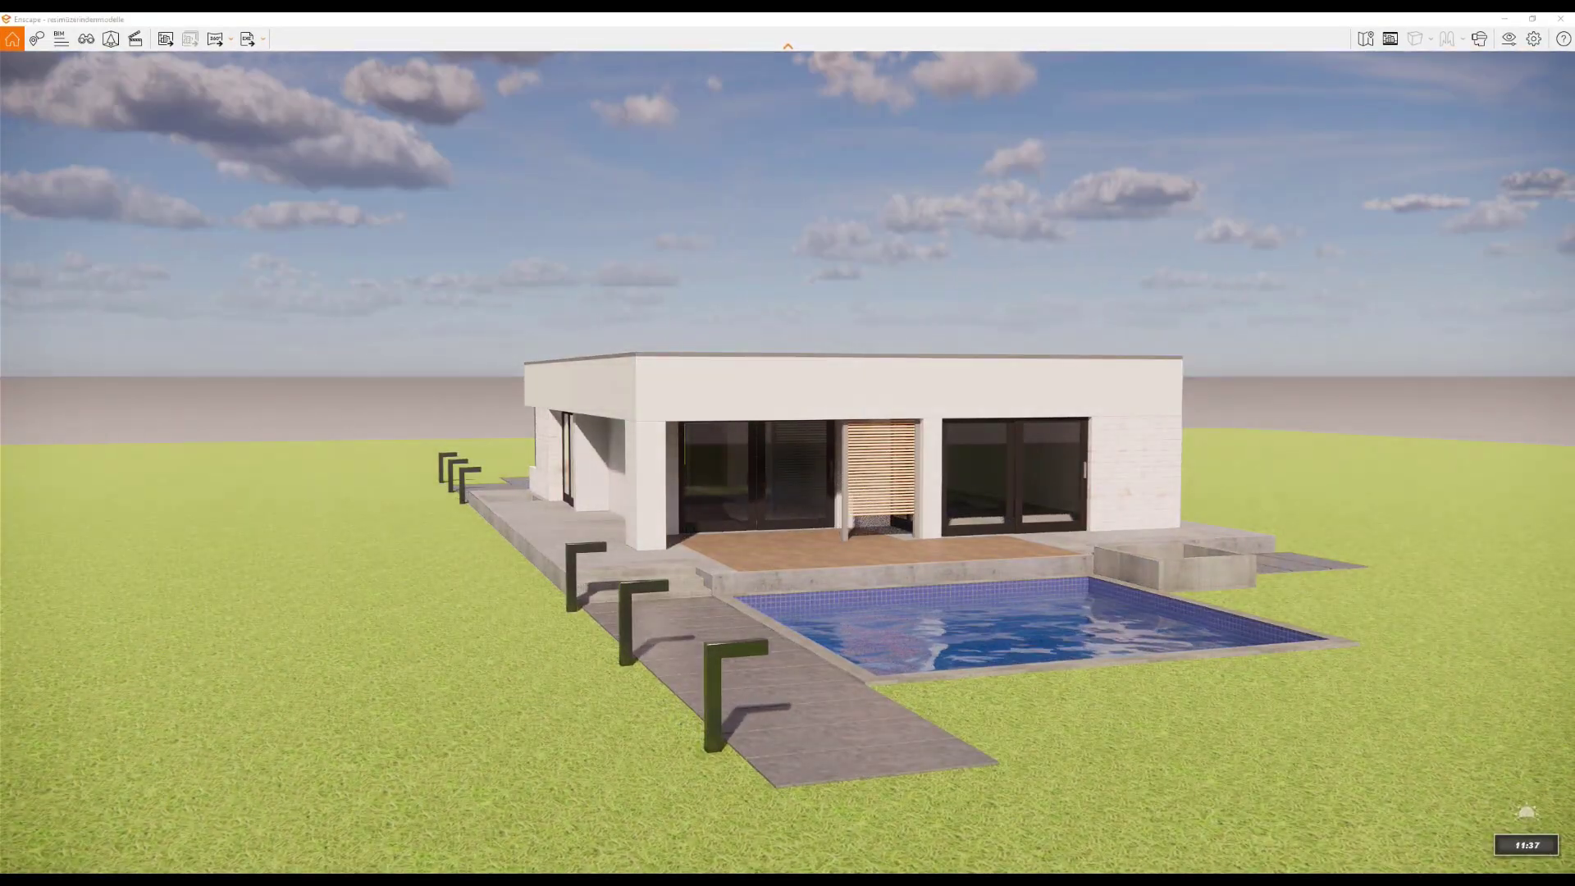
{"action": "mouse_move", "coordinate": [898, 515]}
{"action": "left_mouse_down"}
{"action": "mouse_move", "coordinate": [787, 541]}
{"action": "mouse_move", "coordinate": [902, 533]}
{"action": "left_mouse_up"}
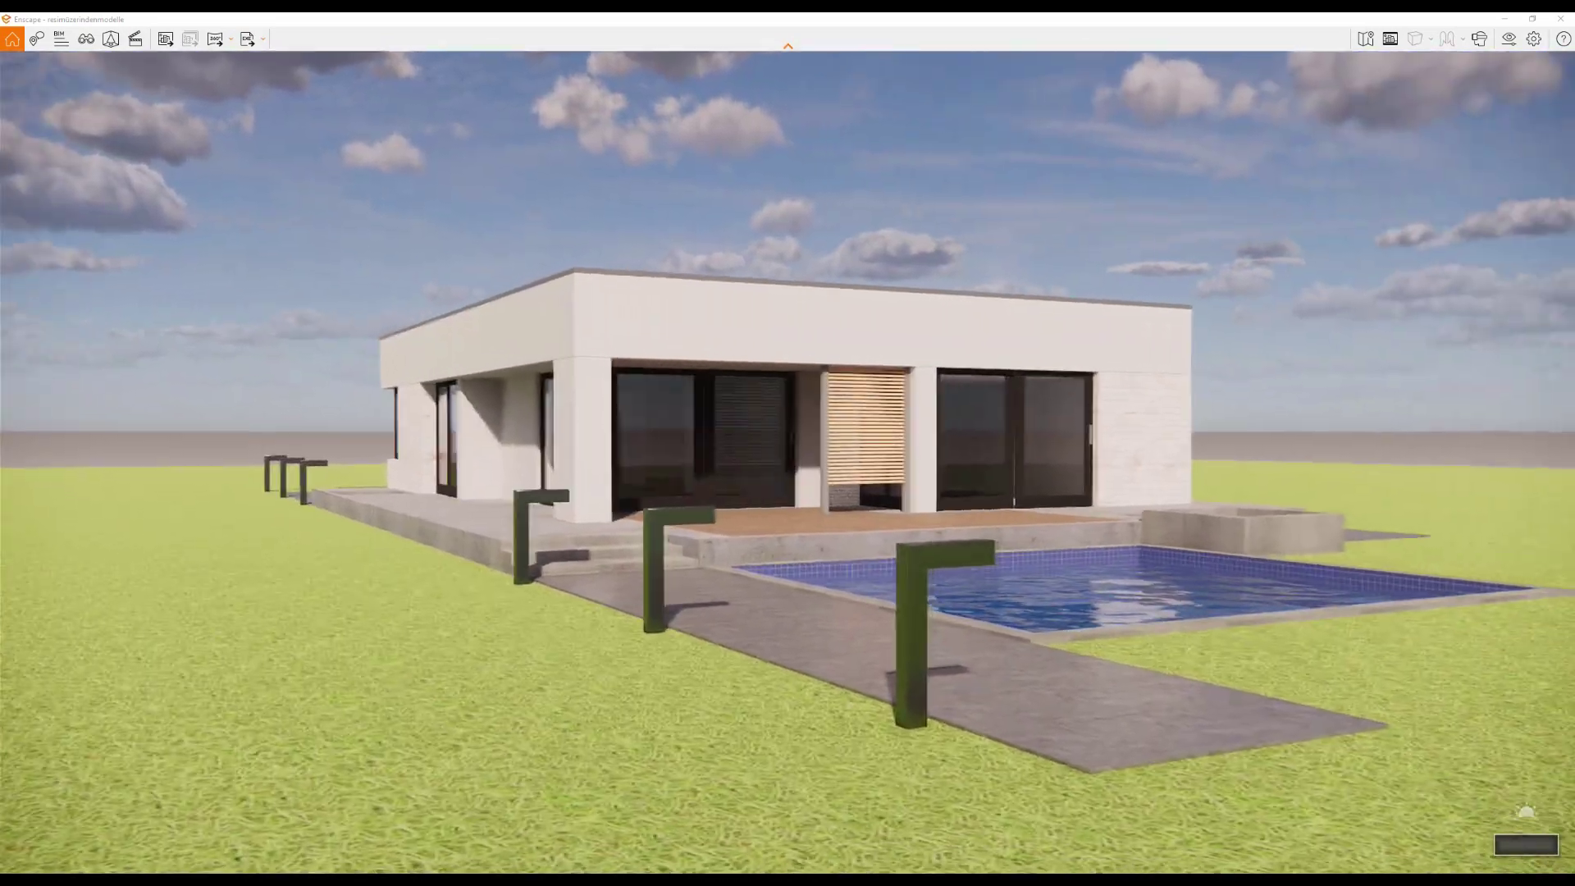
{"action": "right_click_drag", "start_coordinate": [869, 492], "coordinate": [752, 489]}
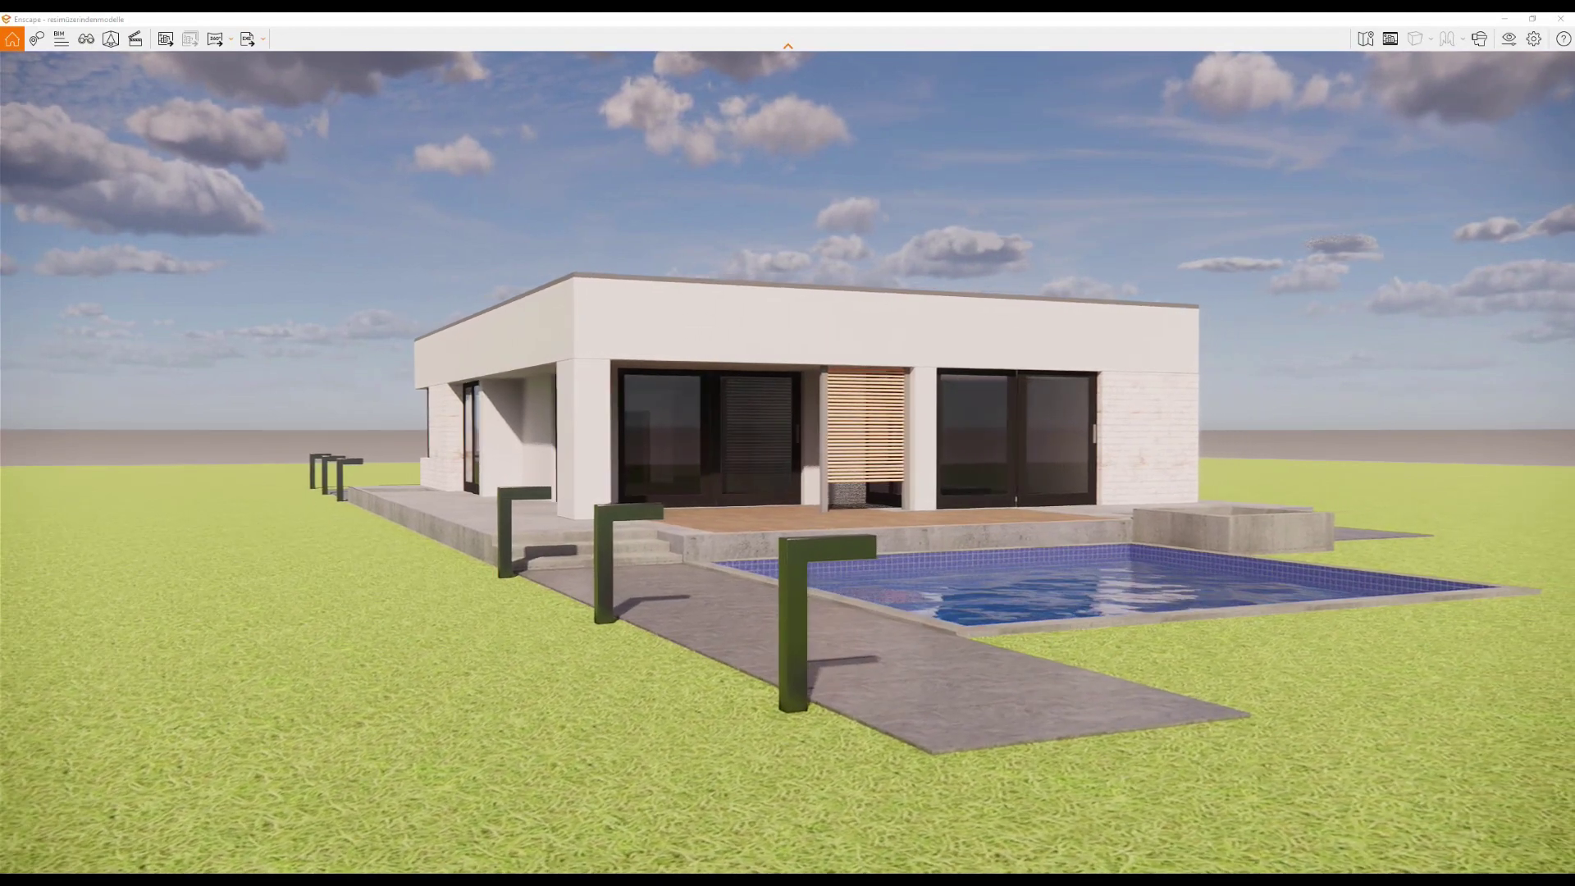
Preview the mountain, town, urban, white-cube and plain white horizon backdrops in Enscape's Sky settings.
{"action": "left_click", "coordinate": [1508, 38]}
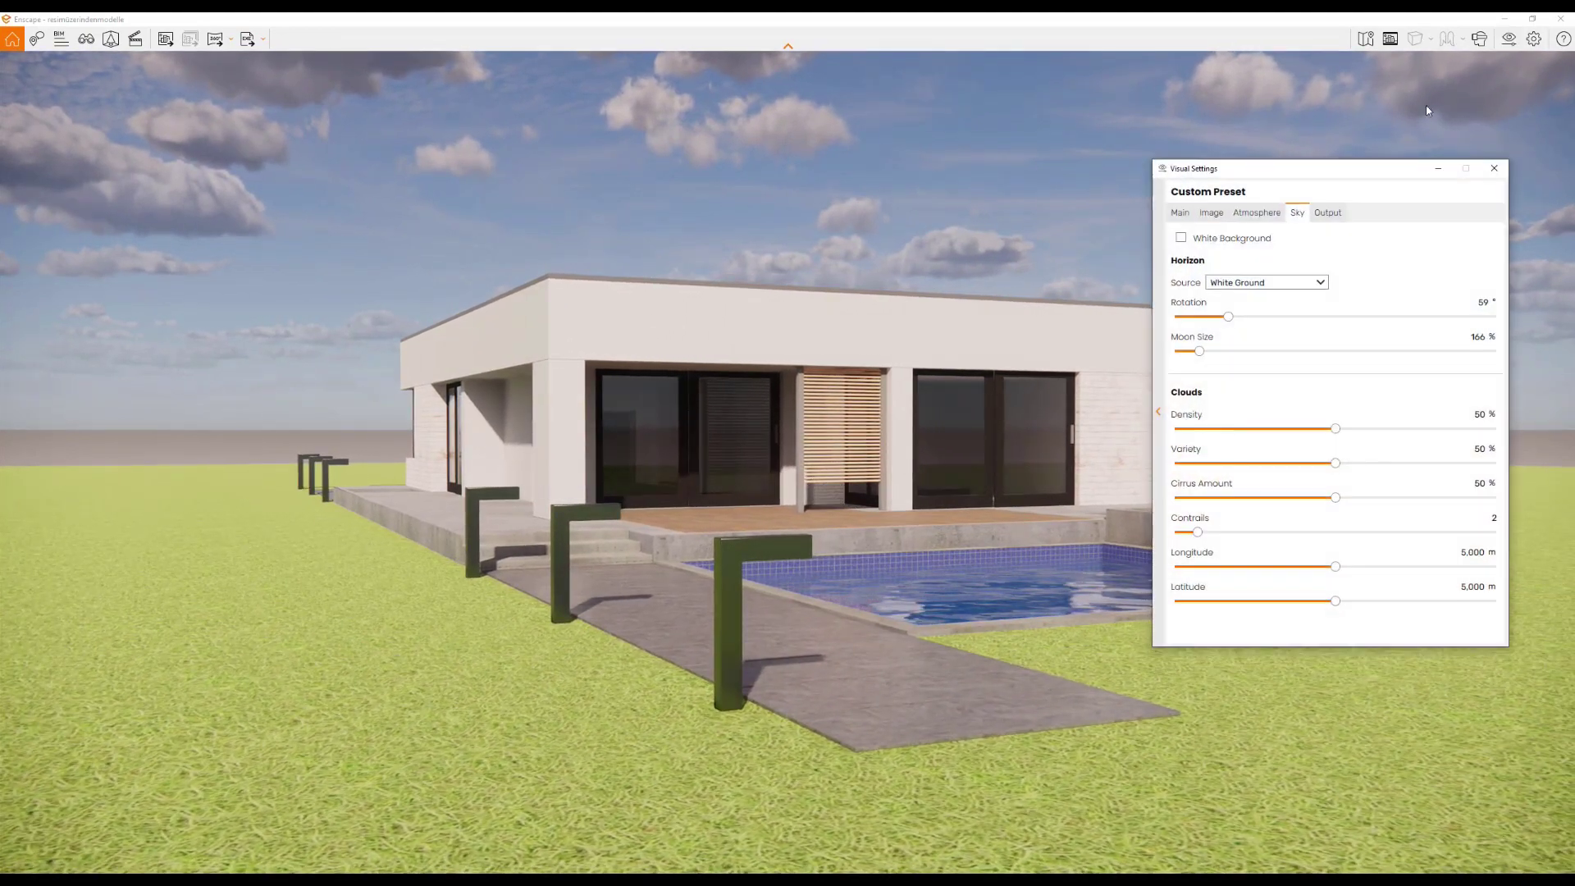
{"action": "left_click", "coordinate": [1232, 366]}
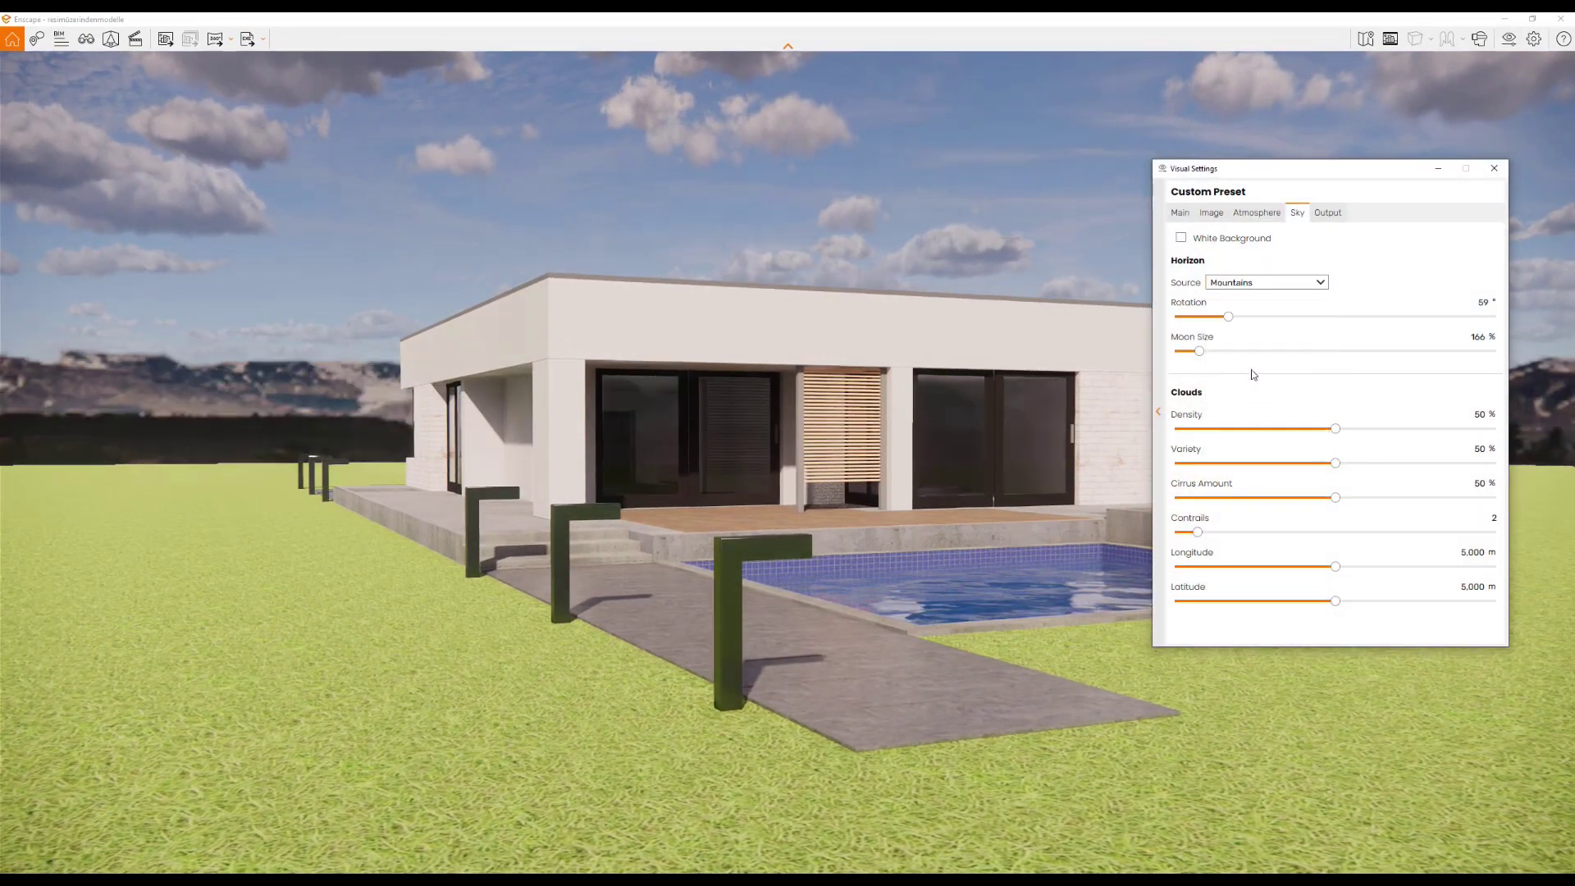
{"action": "left_click_drag", "start_coordinate": [1288, 171], "coordinate": [1178, 128]}
{"action": "left_click", "coordinate": [1172, 240]}
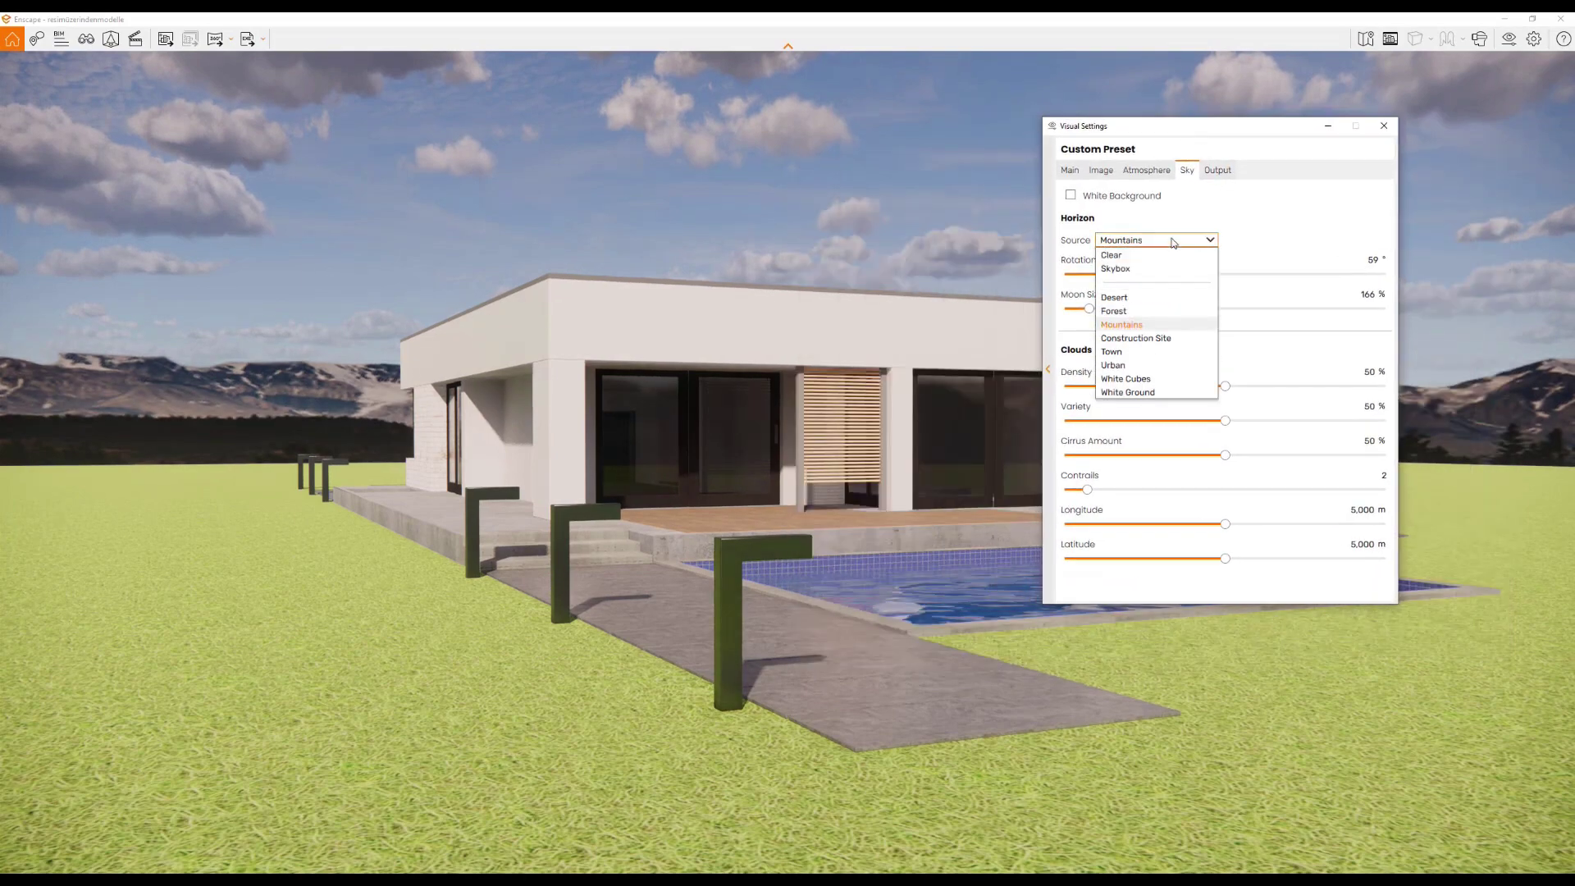
{"action": "left_click", "coordinate": [1146, 351]}
{"action": "left_click", "coordinate": [1148, 241]}
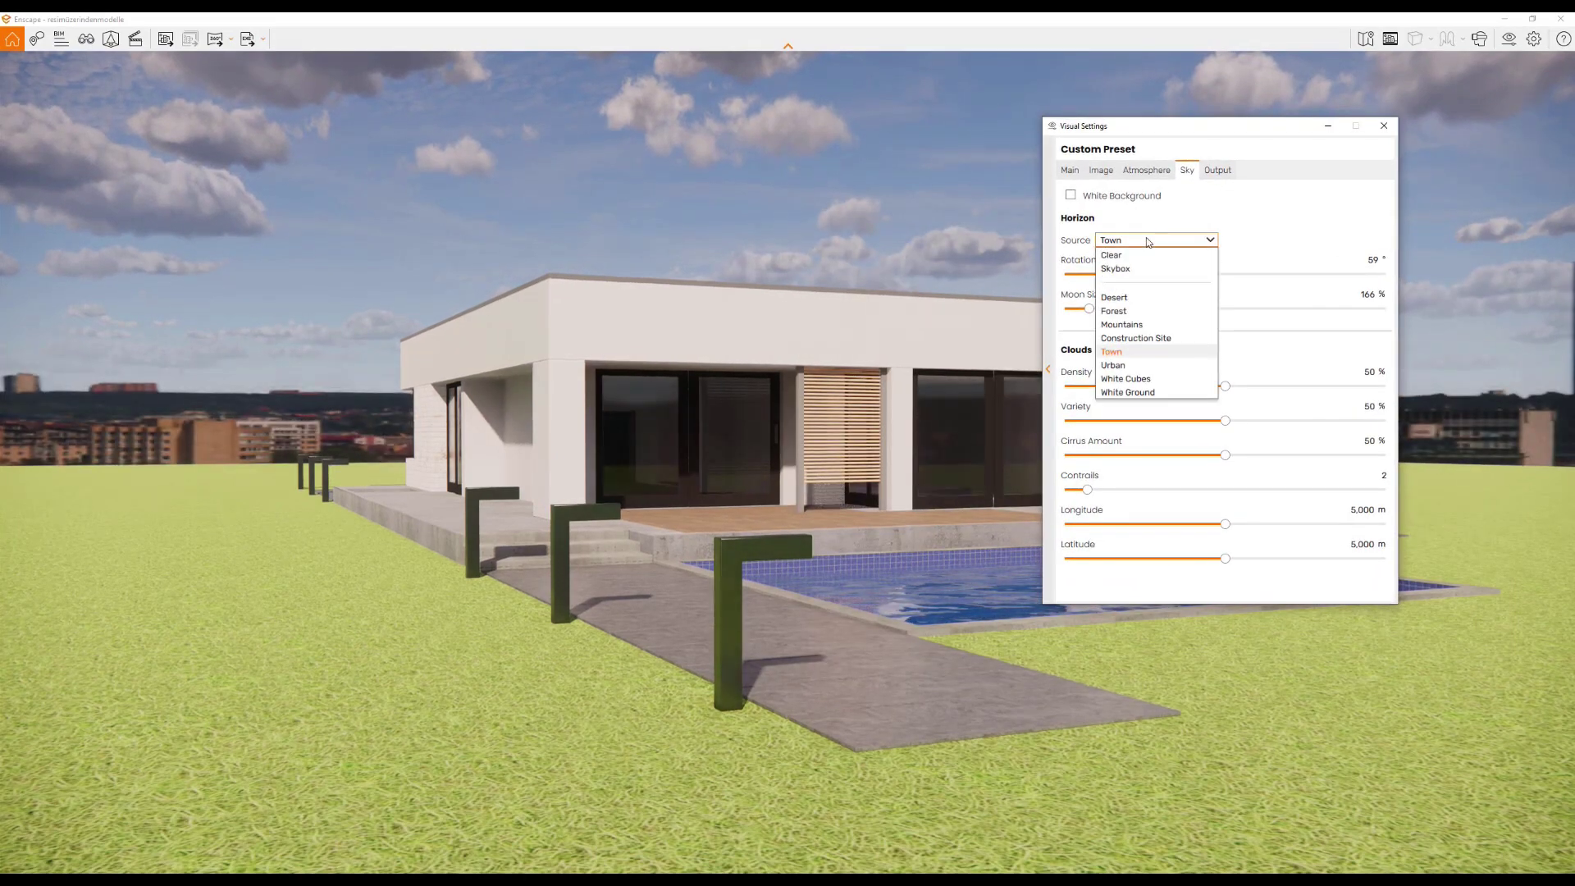
{"action": "left_click", "coordinate": [1127, 368]}
{"action": "left_click", "coordinate": [1145, 241]}
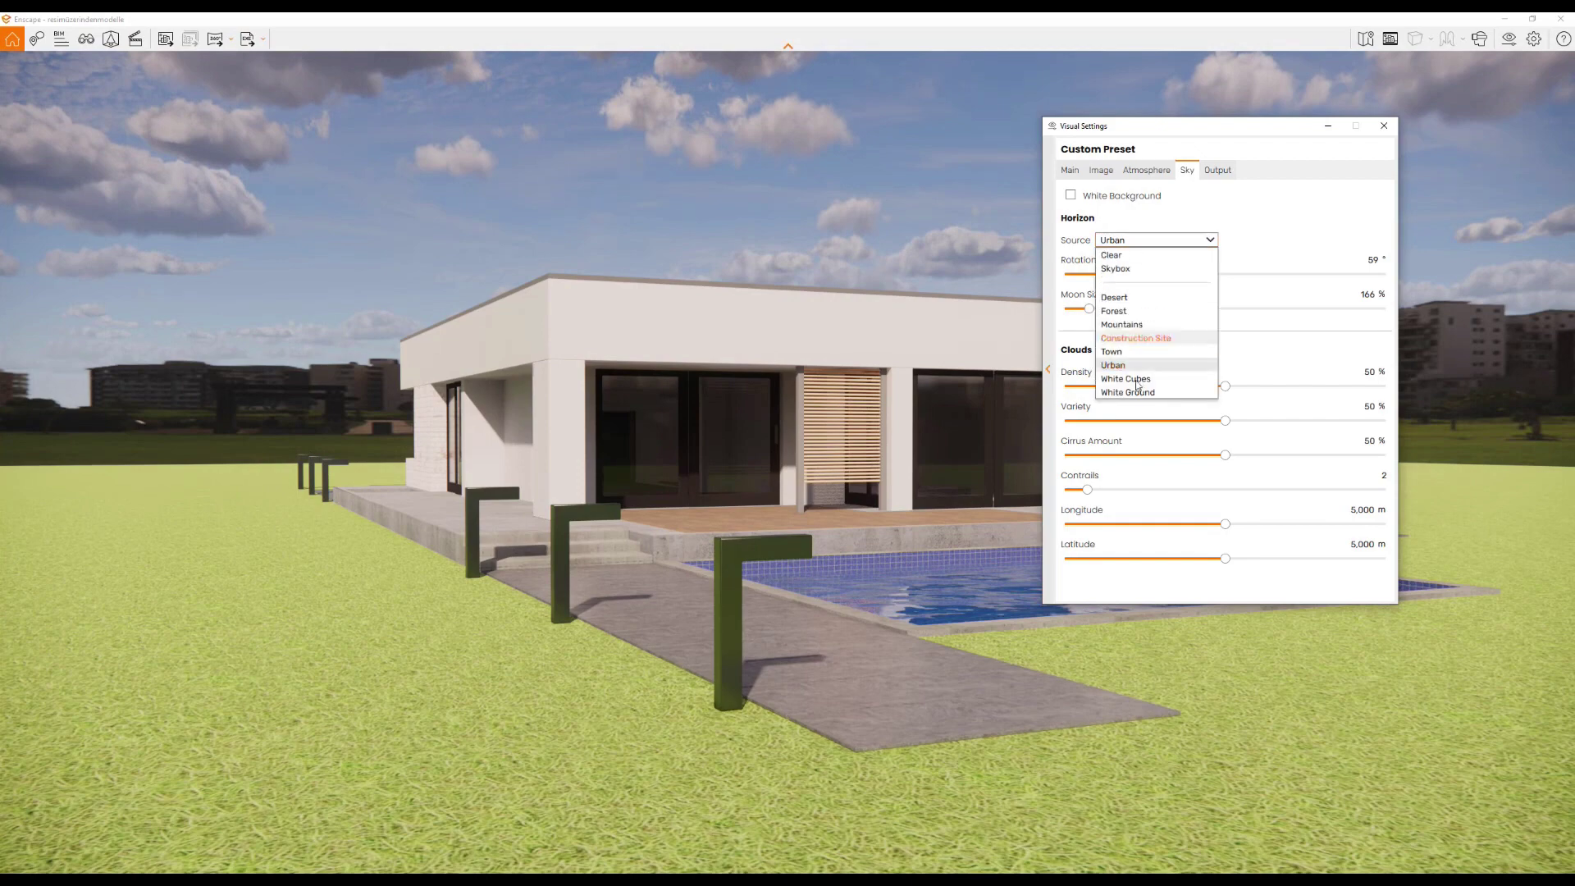
{"action": "left_click", "coordinate": [1125, 378]}
{"action": "left_click", "coordinate": [1151, 241]}
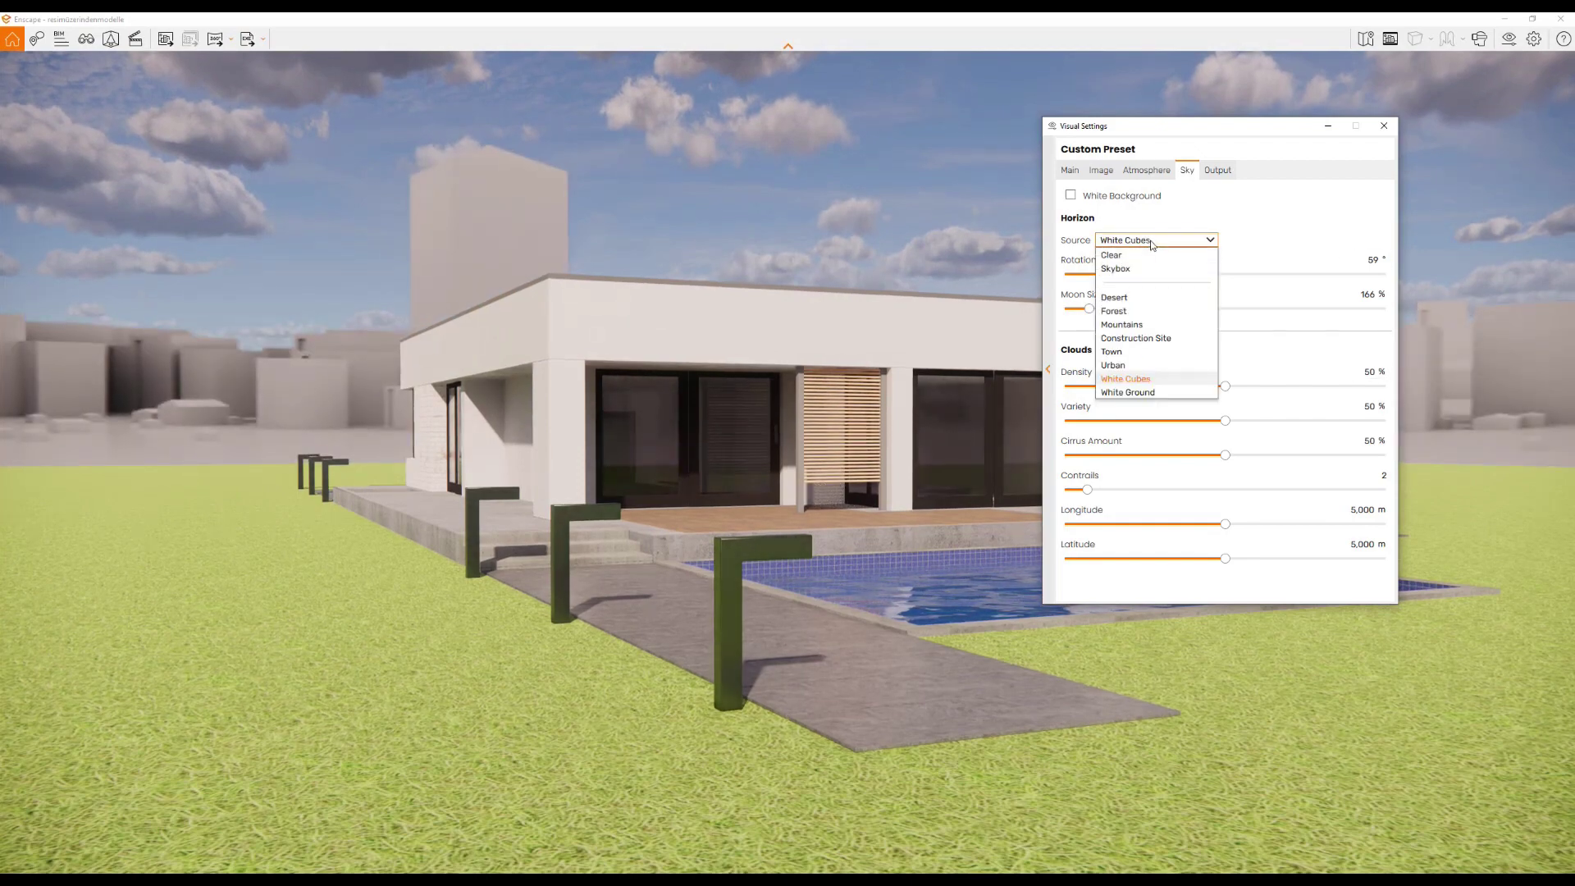
{"action": "left_click", "coordinate": [1138, 392]}
Choose the Desert hills horizon, close Visual Settings, and open a new Chrome tab.
{"action": "left_click", "coordinate": [1114, 310]}
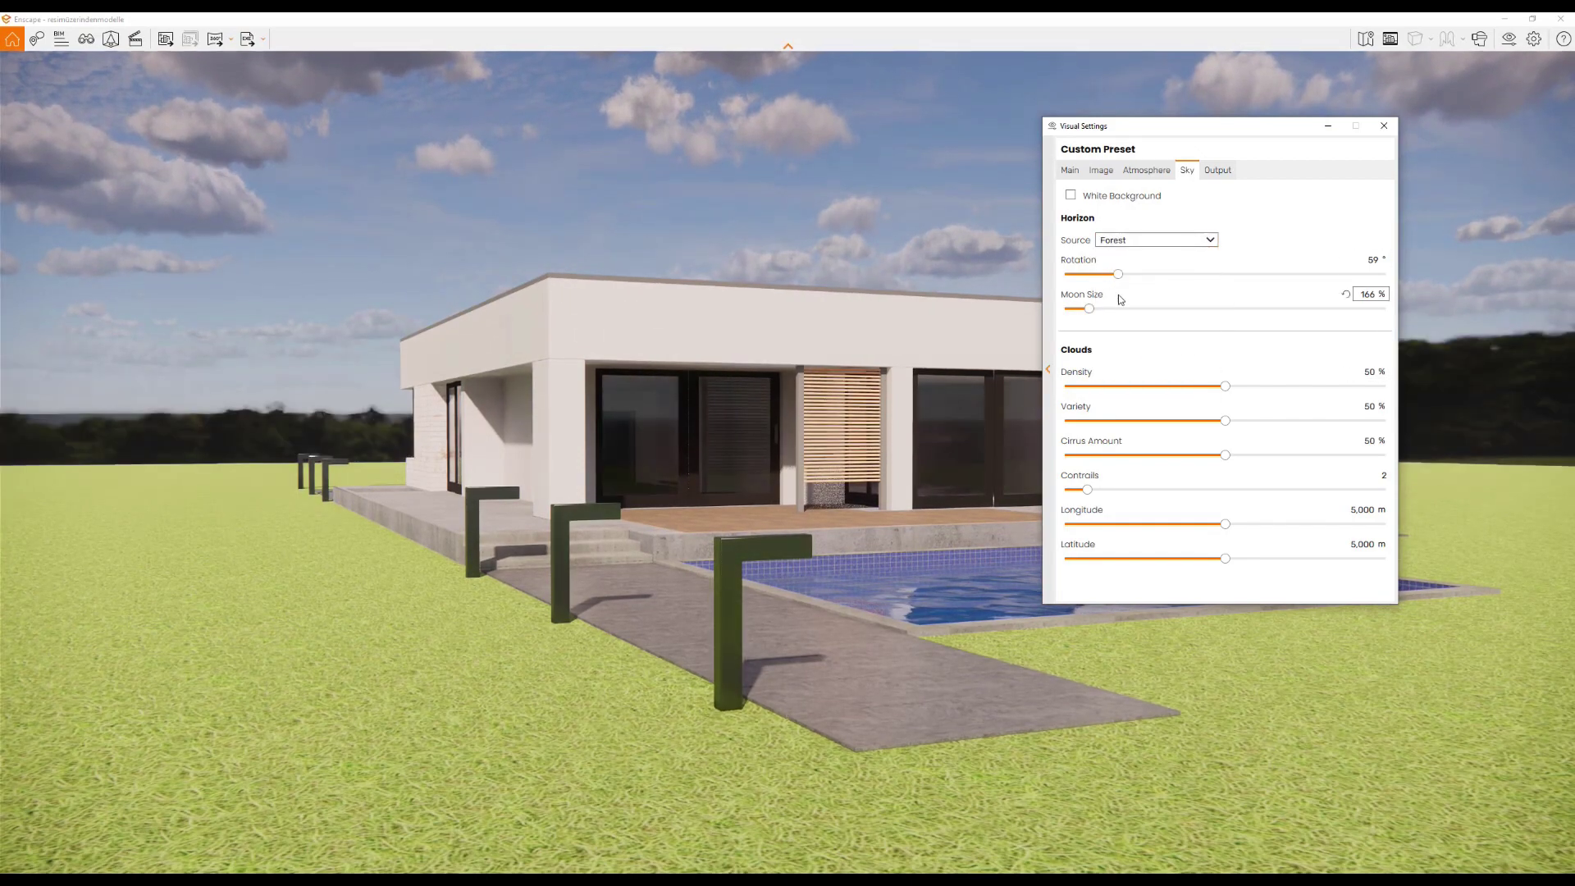
{"action": "left_click", "coordinate": [1125, 240]}
{"action": "left_click", "coordinate": [1115, 296]}
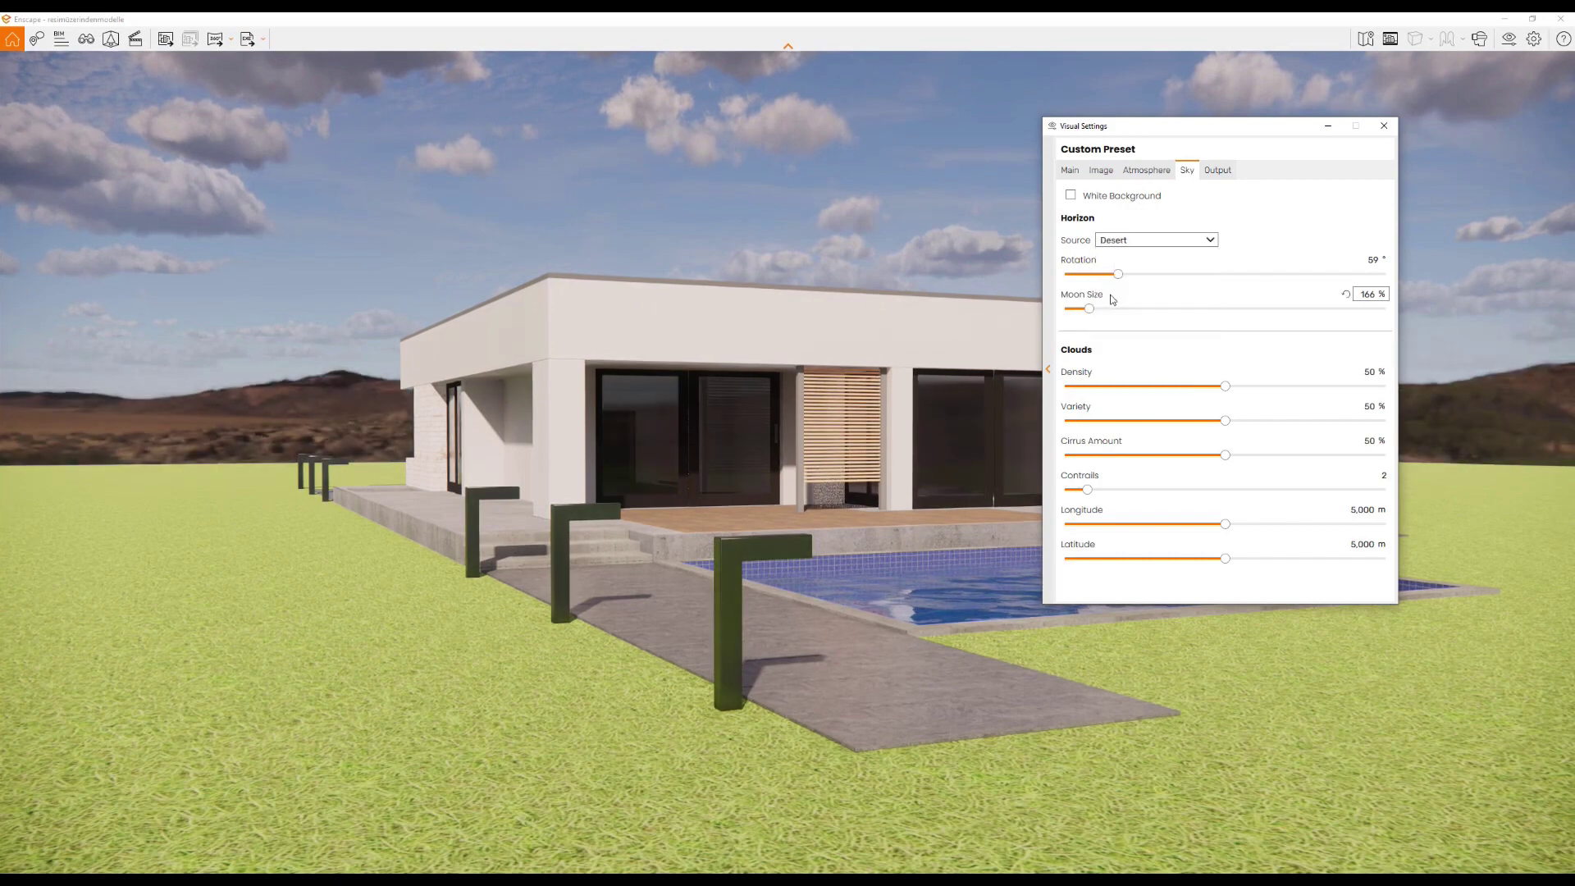
{"action": "left_click", "coordinate": [1384, 126]}
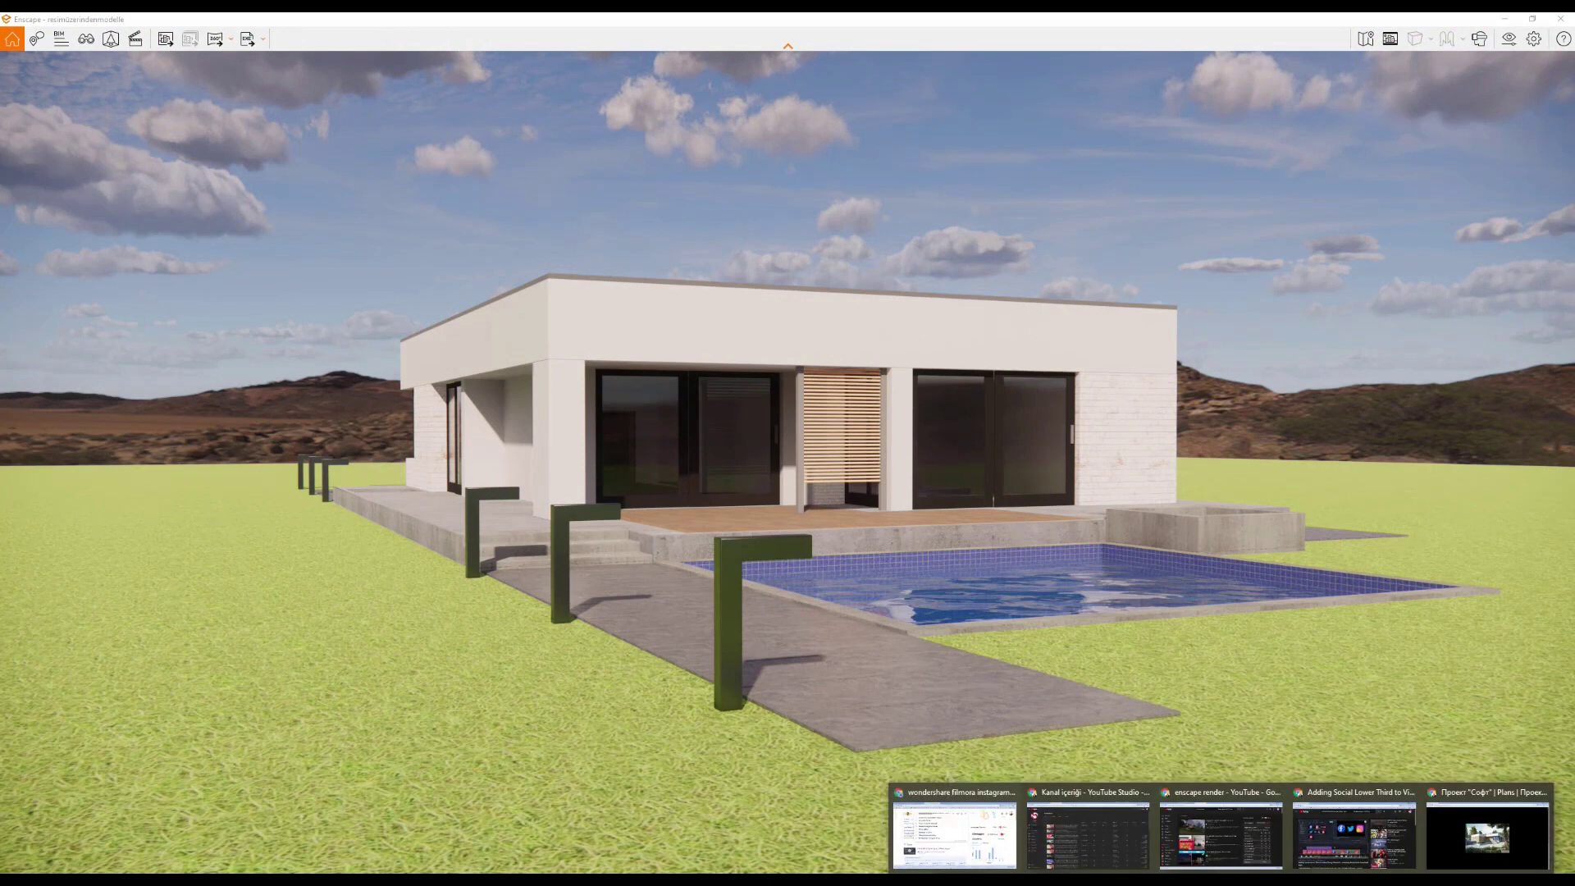
{"action": "left_click", "coordinate": [1489, 828]}
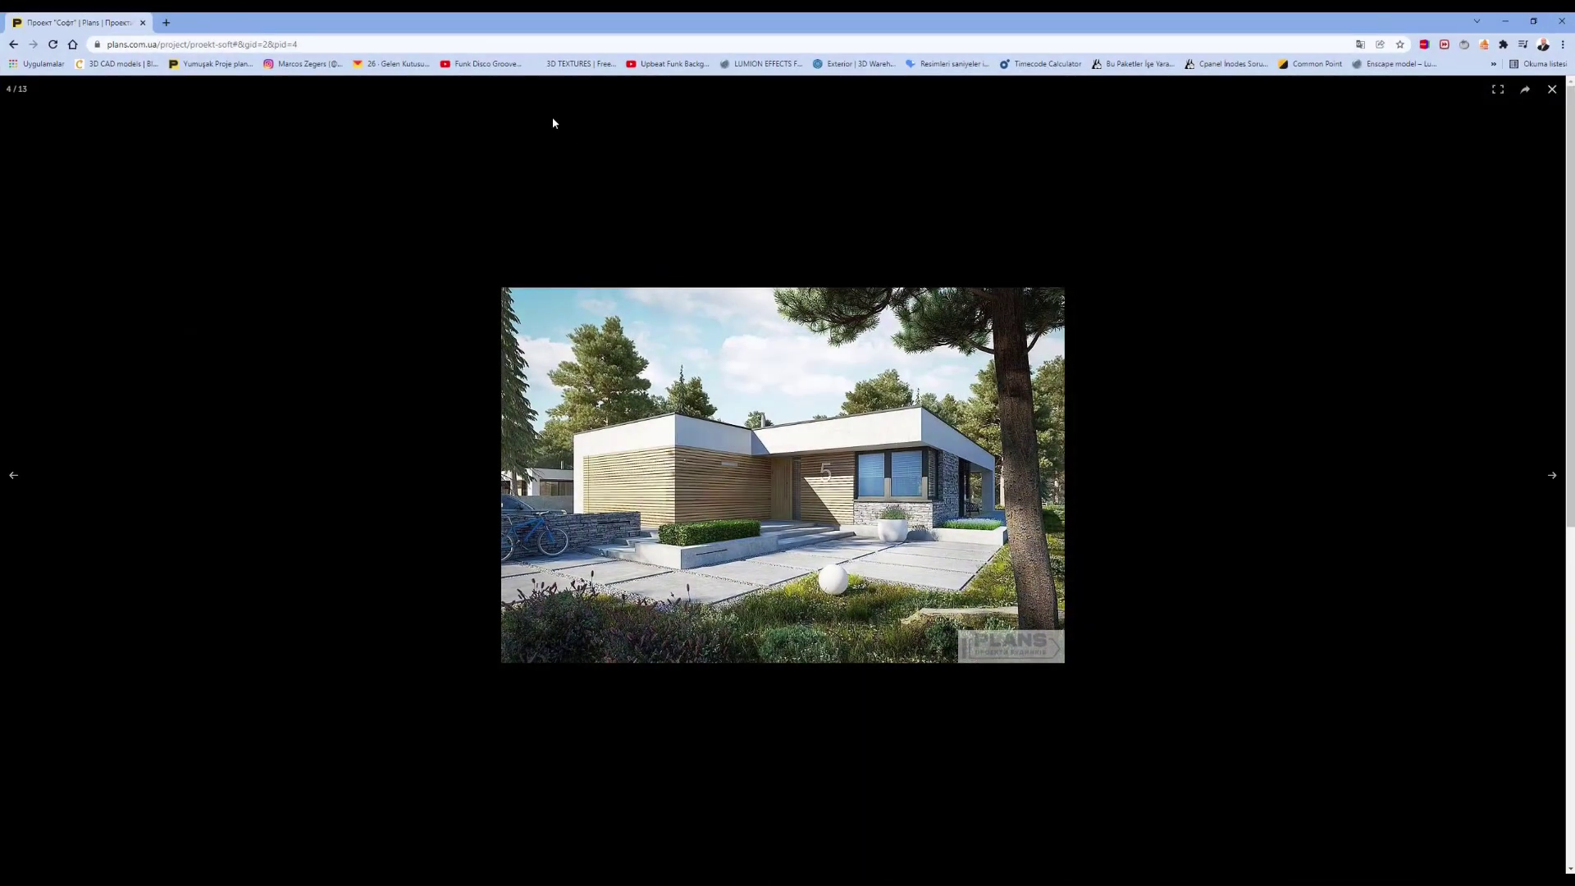
{"action": "left_click", "coordinate": [166, 22]}
Load 3degitimsetleri.com and scroll through its current course listings.
{"action": "type", "text": "3d"}
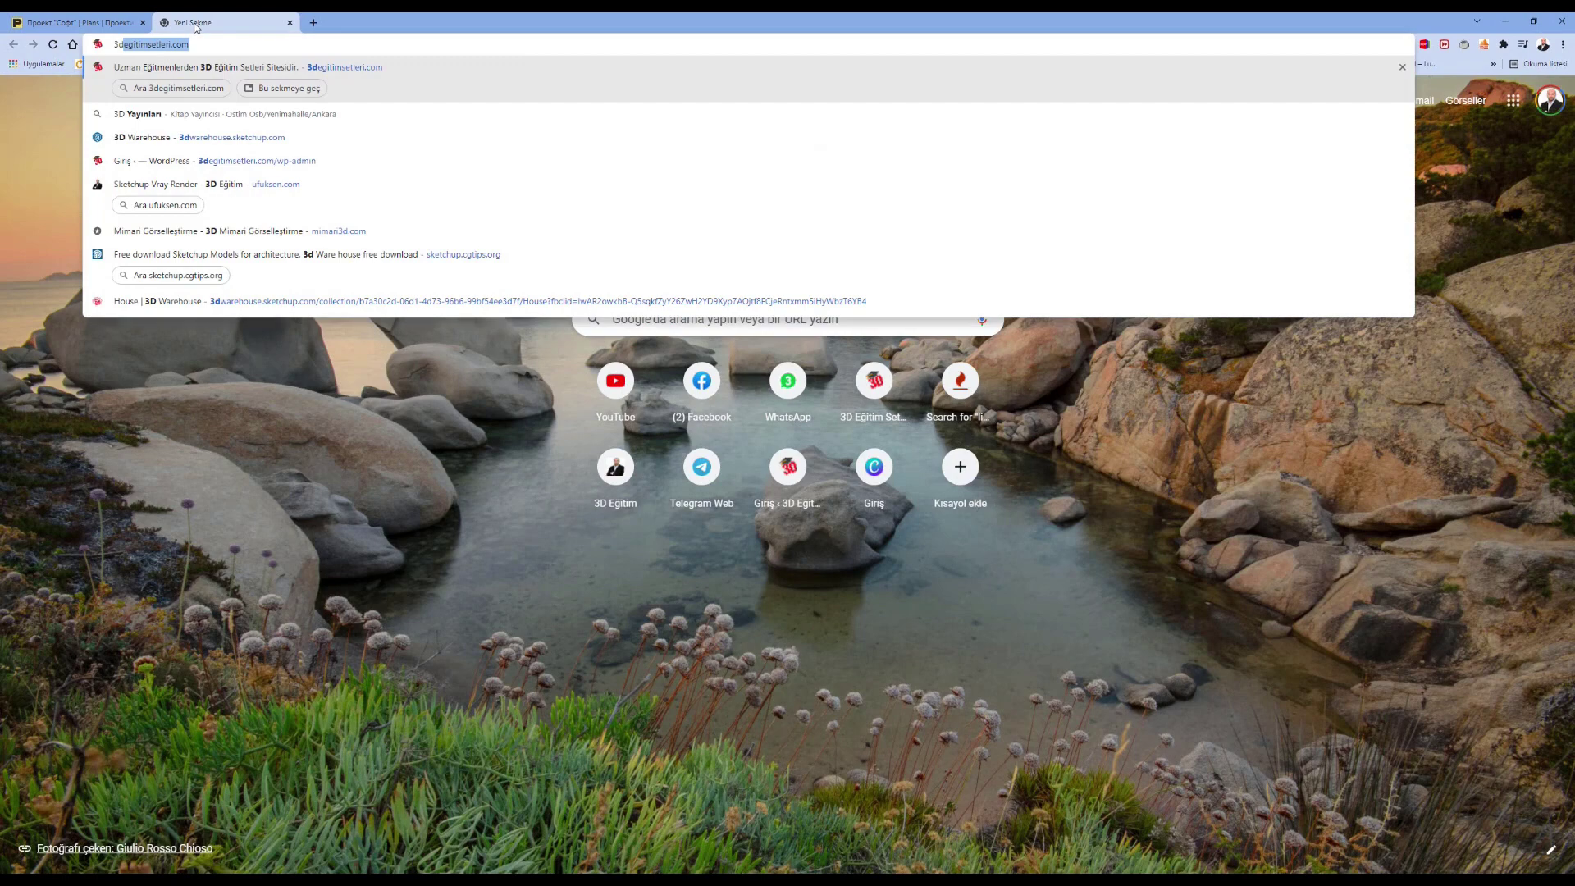
{"action": "left_click", "coordinate": [281, 66]}
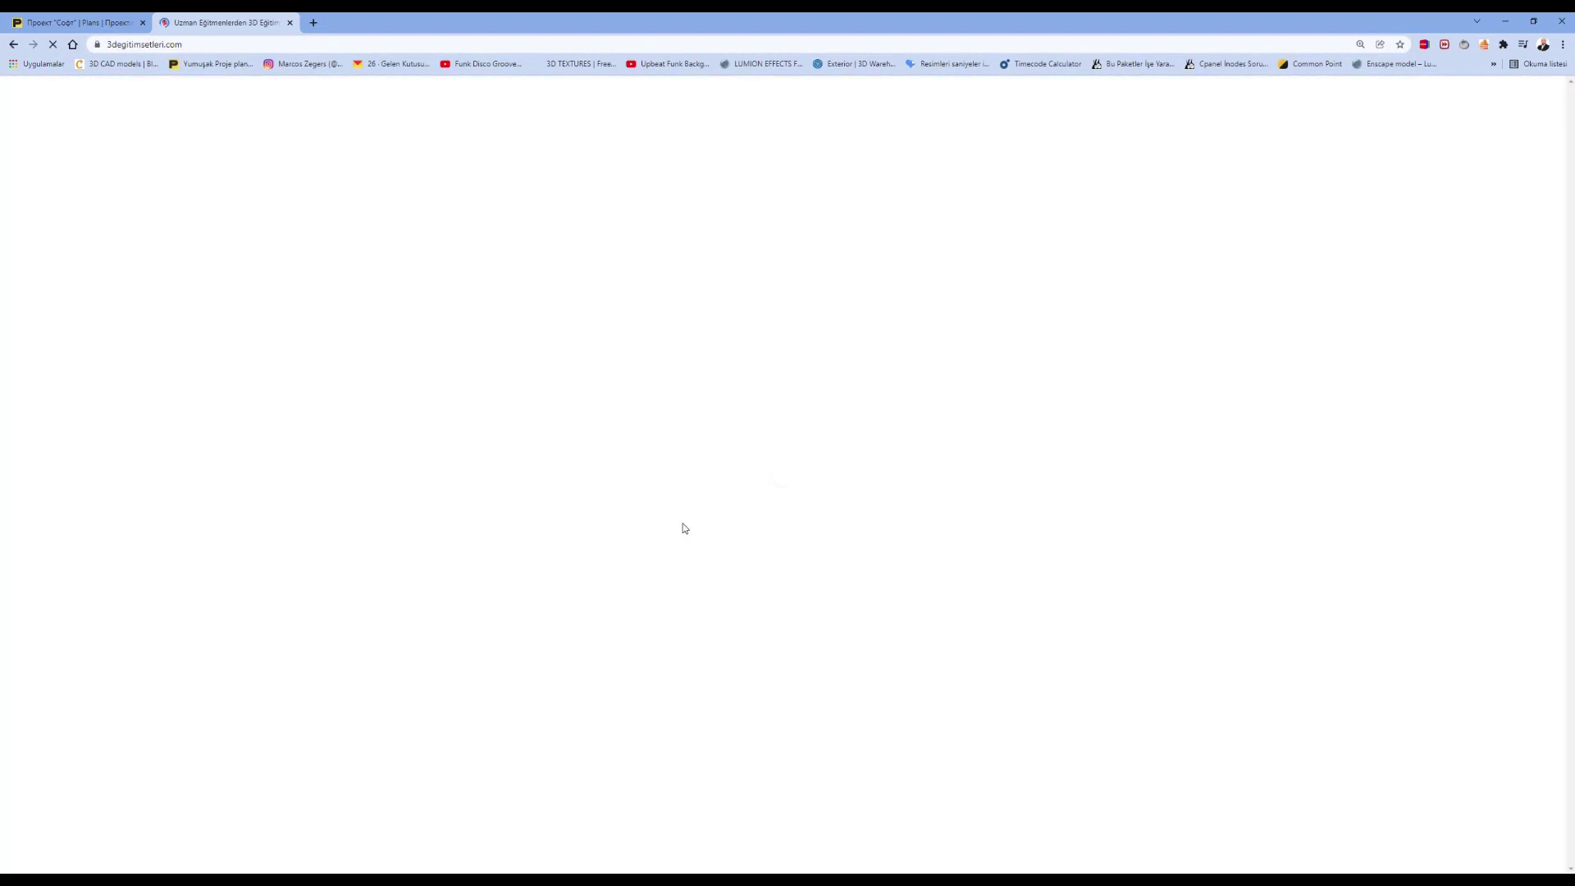
{"action": "scroll", "coordinate": [746, 297], "scroll_direction": "down", "scroll_amount": 2}
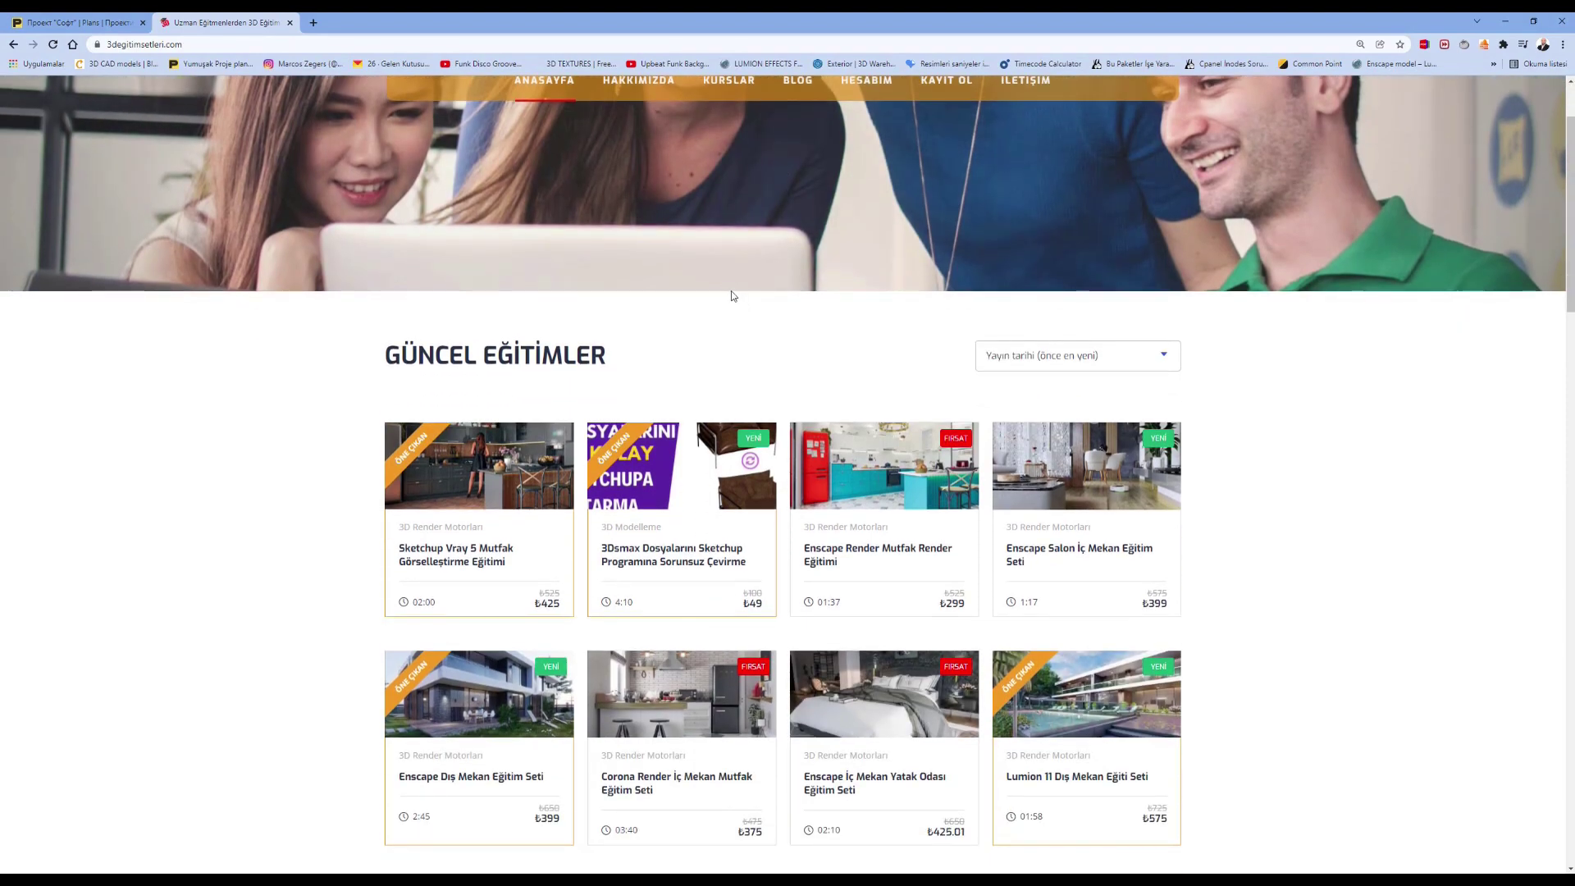
{"action": "scroll", "coordinate": [732, 295], "scroll_direction": "down", "scroll_amount": 2}
{"action": "scroll", "coordinate": [574, 205], "scroll_direction": "up", "scroll_amount": 4}
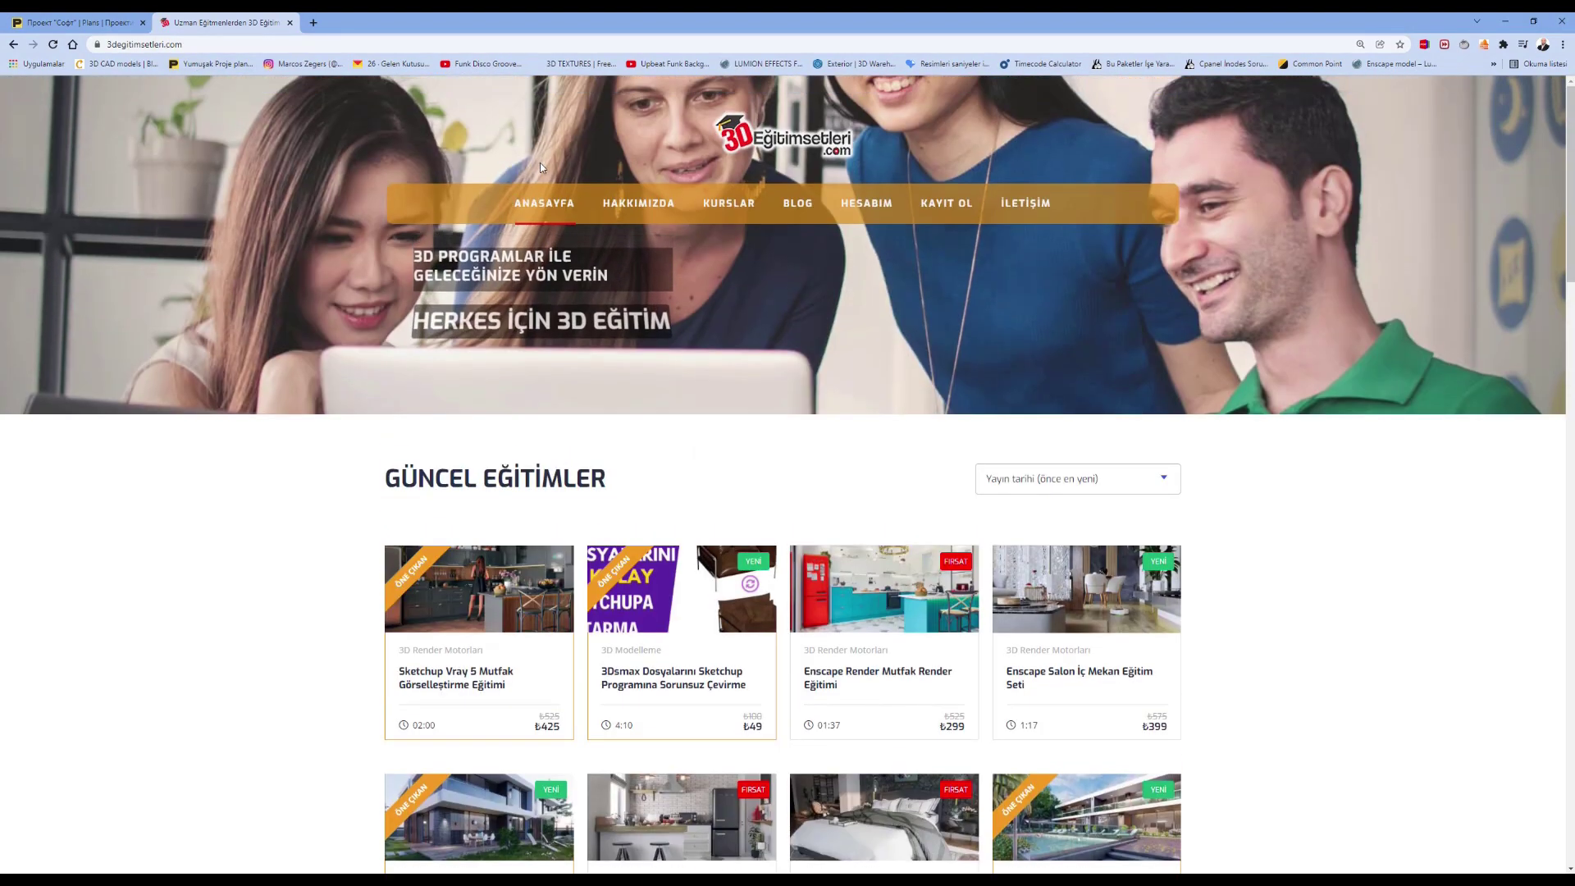
{"action": "scroll", "coordinate": [500, 369], "scroll_direction": "down", "scroll_amount": 2}
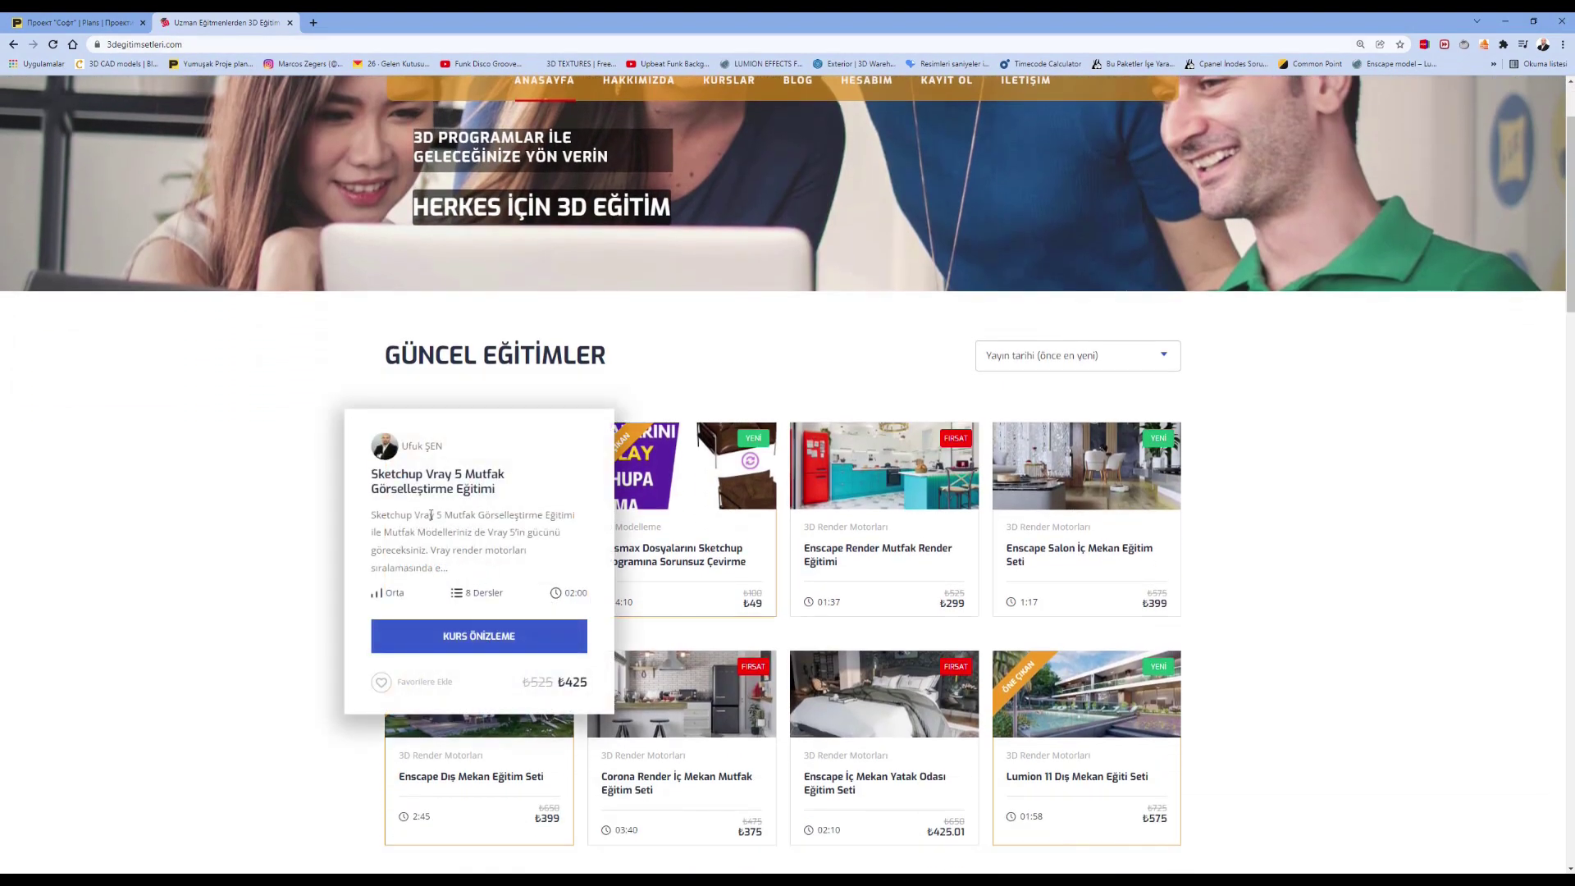
{"action": "scroll", "coordinate": [1108, 492], "scroll_direction": "down", "scroll_amount": 2}
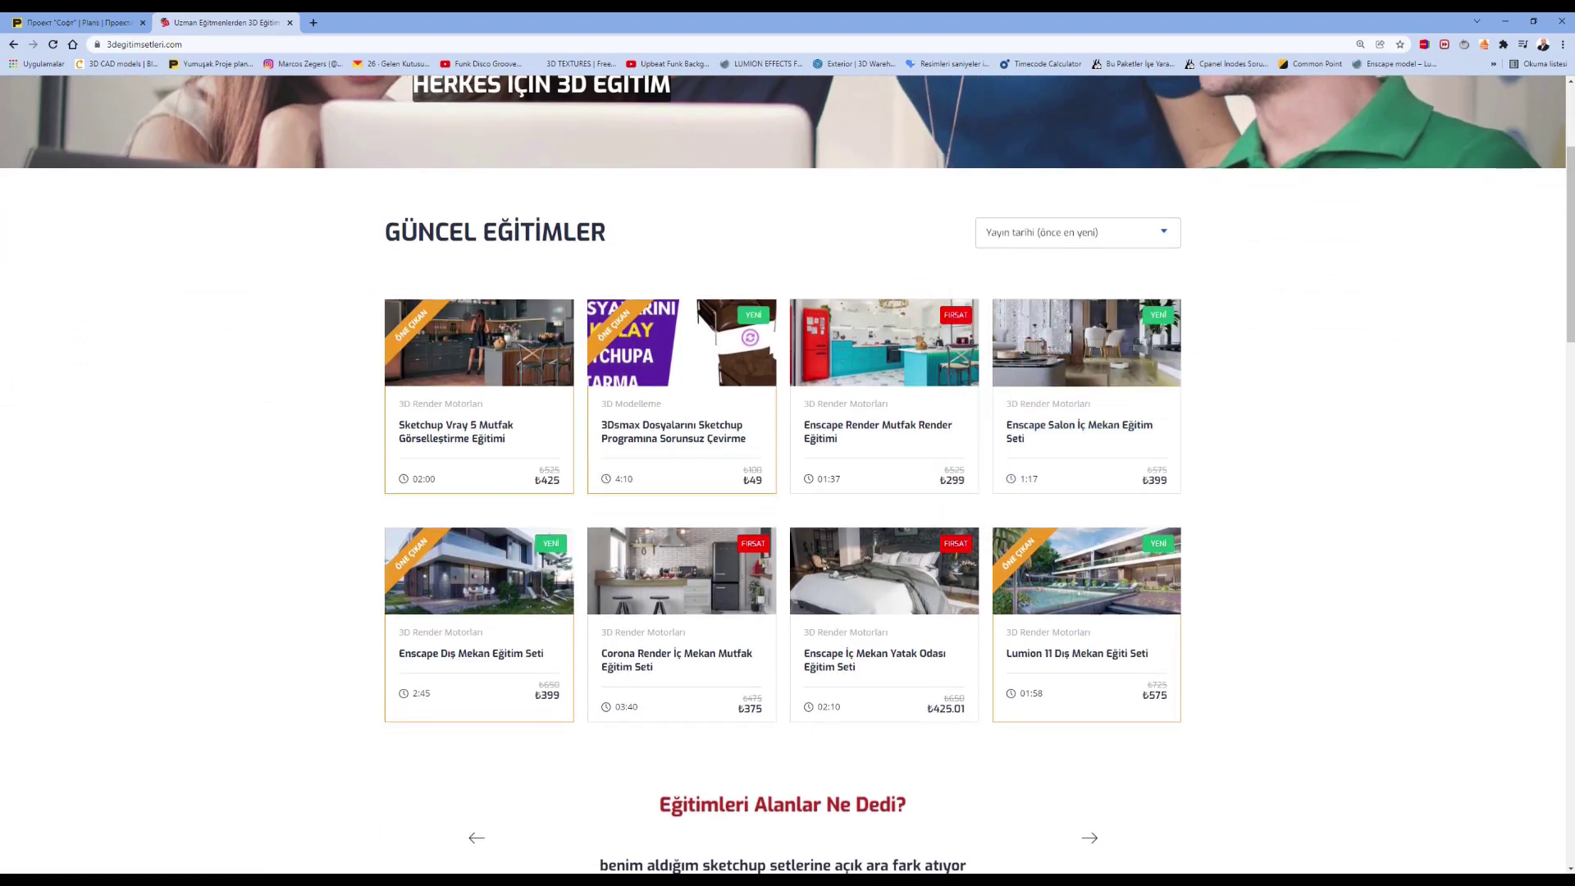
{"action": "scroll", "coordinate": [1305, 358], "scroll_direction": "down", "scroll_amount": 2}
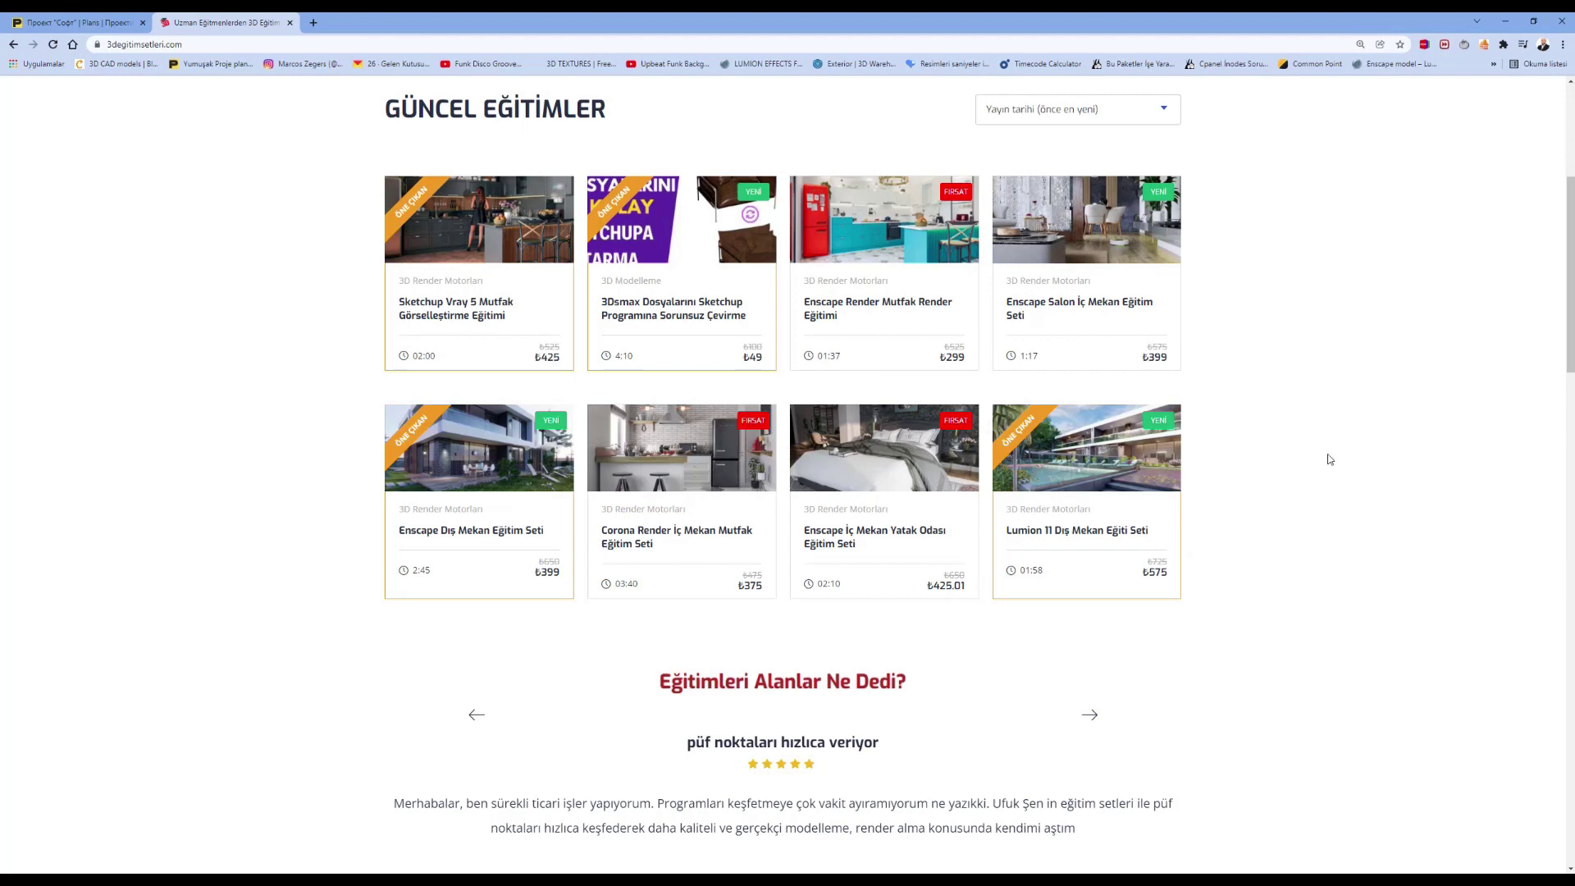
{"action": "scroll", "coordinate": [1230, 454], "scroll_direction": "up", "scroll_amount": 2}
{"action": "scroll", "coordinate": [1329, 524], "scroll_direction": "up", "scroll_amount": 2}
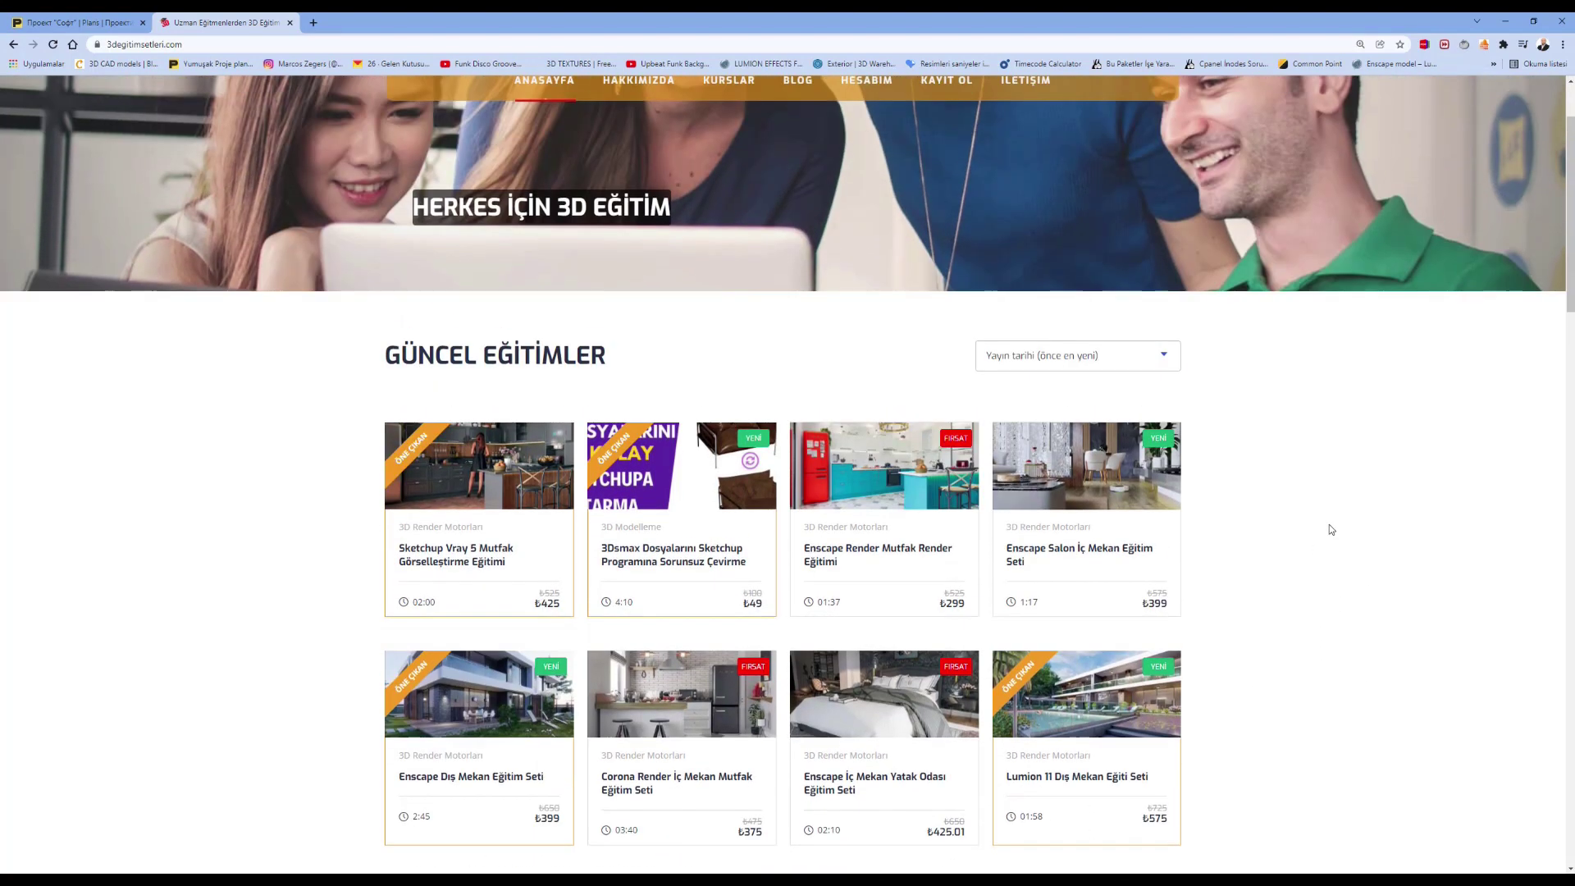
{"action": "scroll", "coordinate": [1329, 489], "scroll_direction": "down", "scroll_amount": 1}
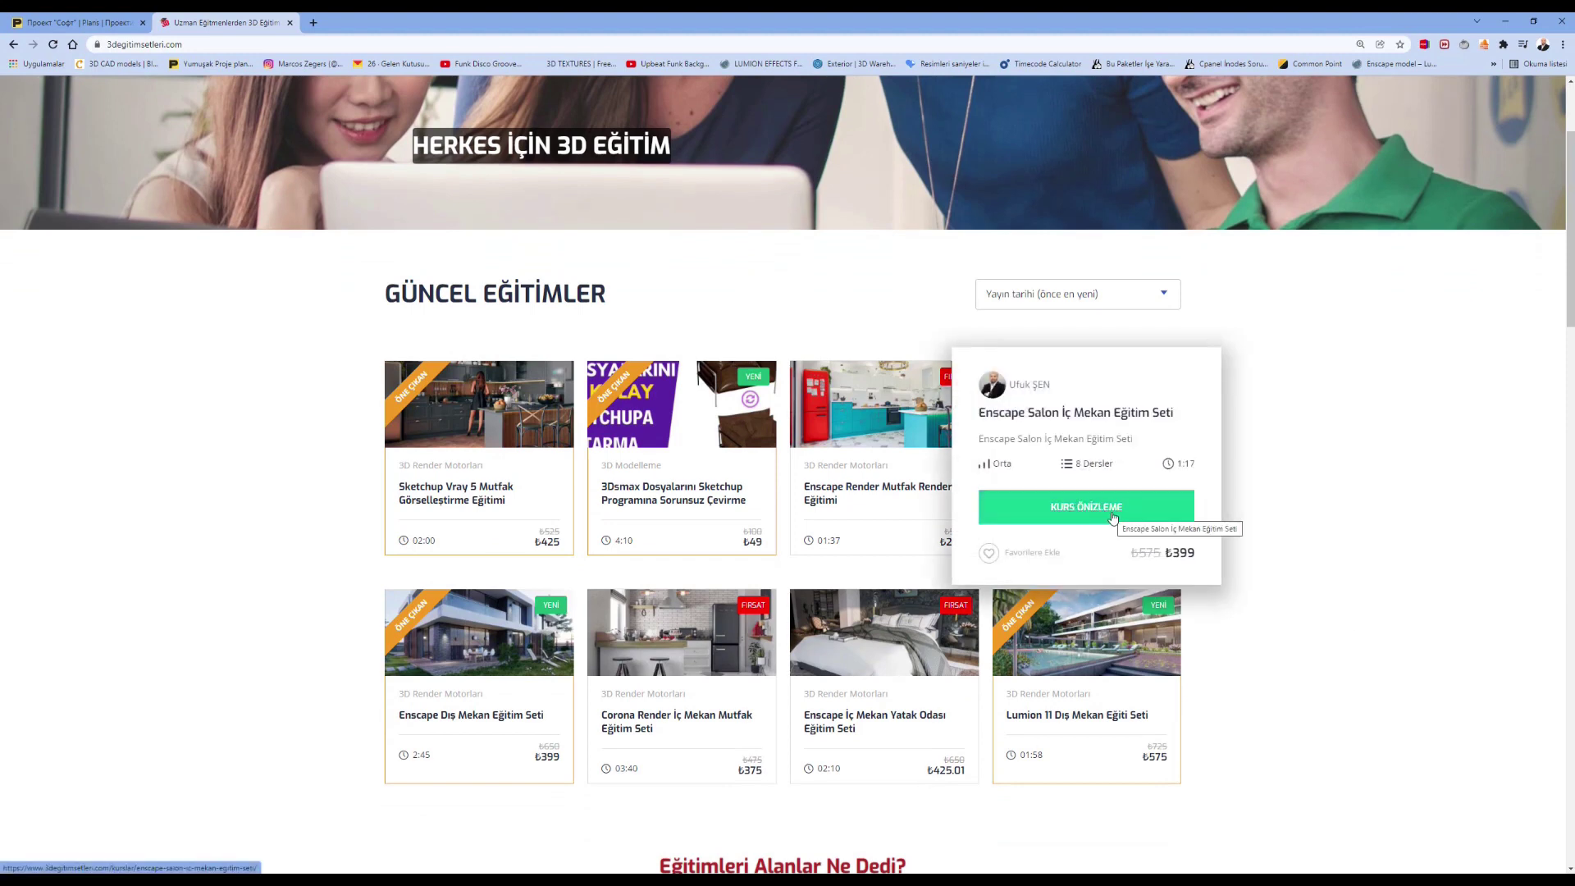
{"action": "mouse_move", "coordinate": [479, 455]}
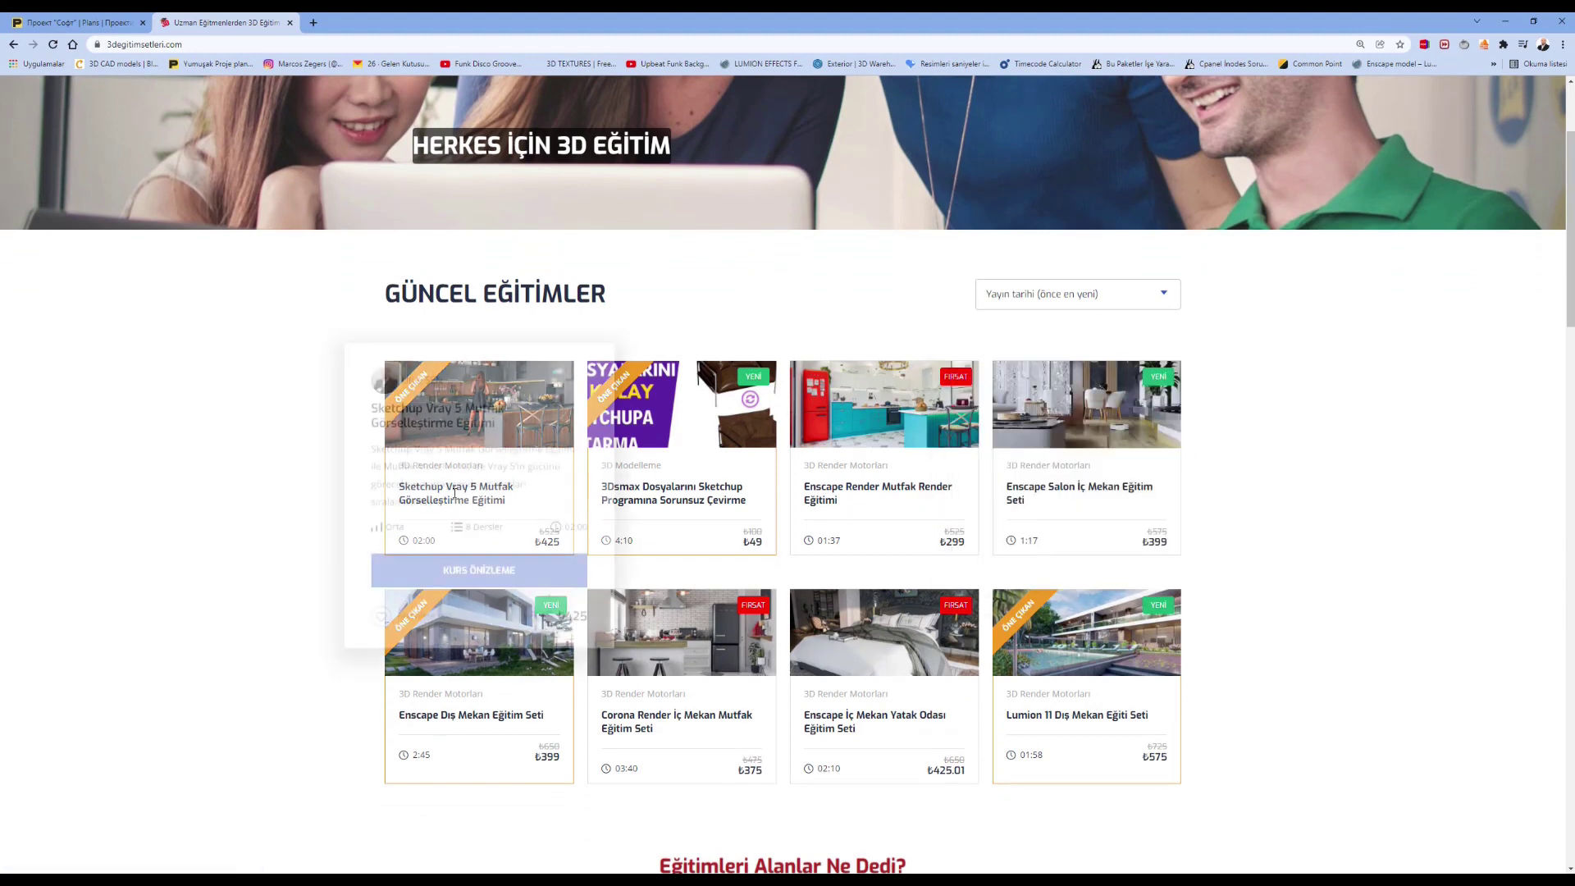
{"action": "scroll", "coordinate": [1329, 445], "scroll_direction": "down", "scroll_amount": 2}
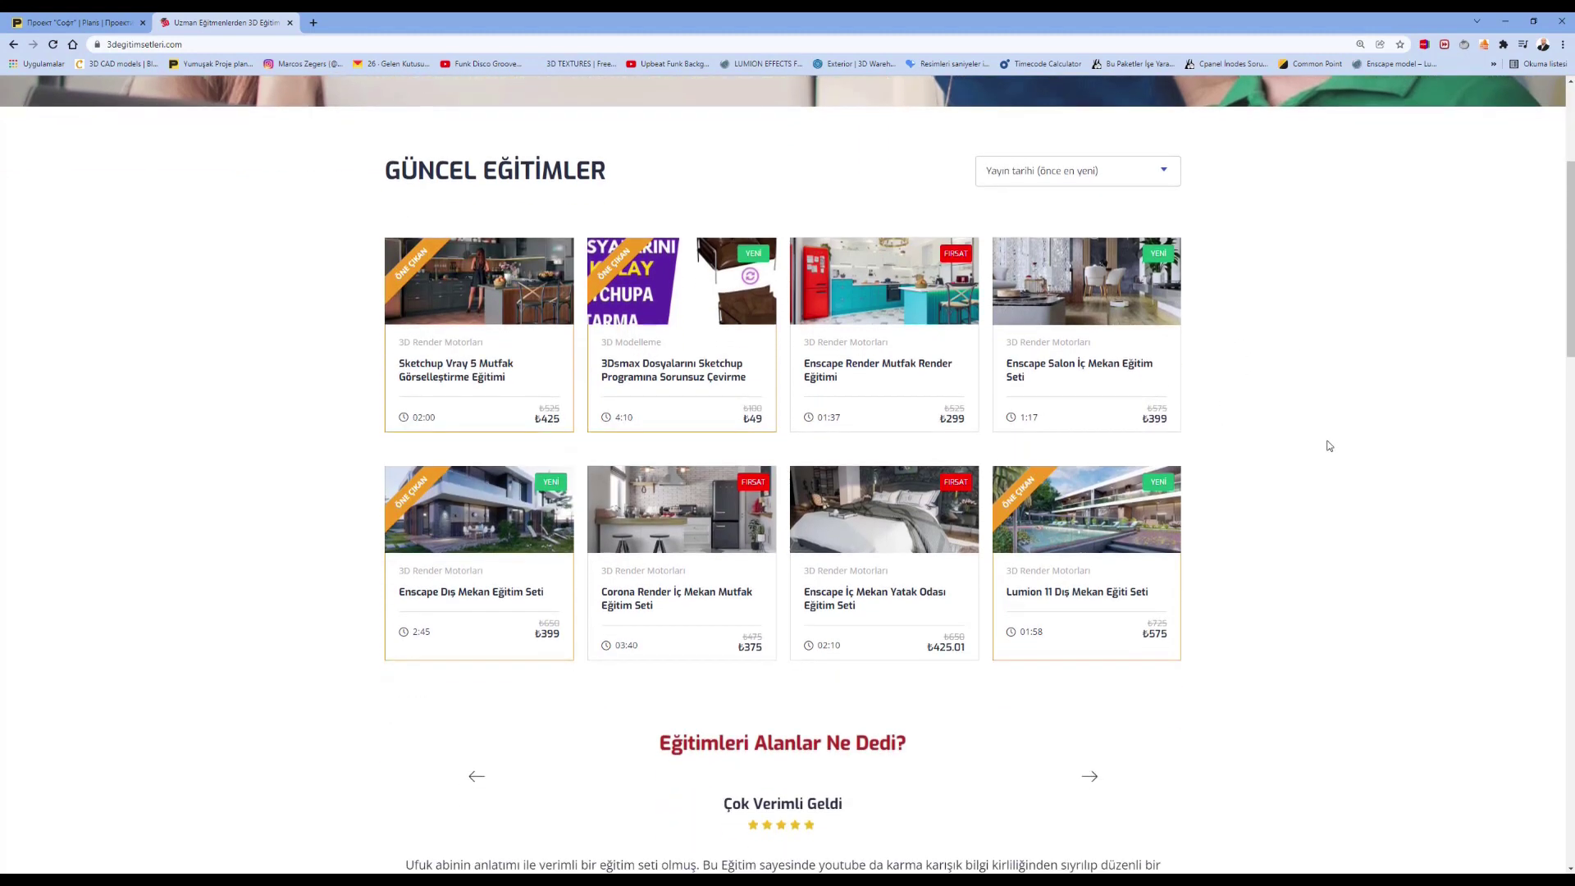
{"action": "scroll", "coordinate": [1277, 436], "scroll_direction": "down", "scroll_amount": 2}
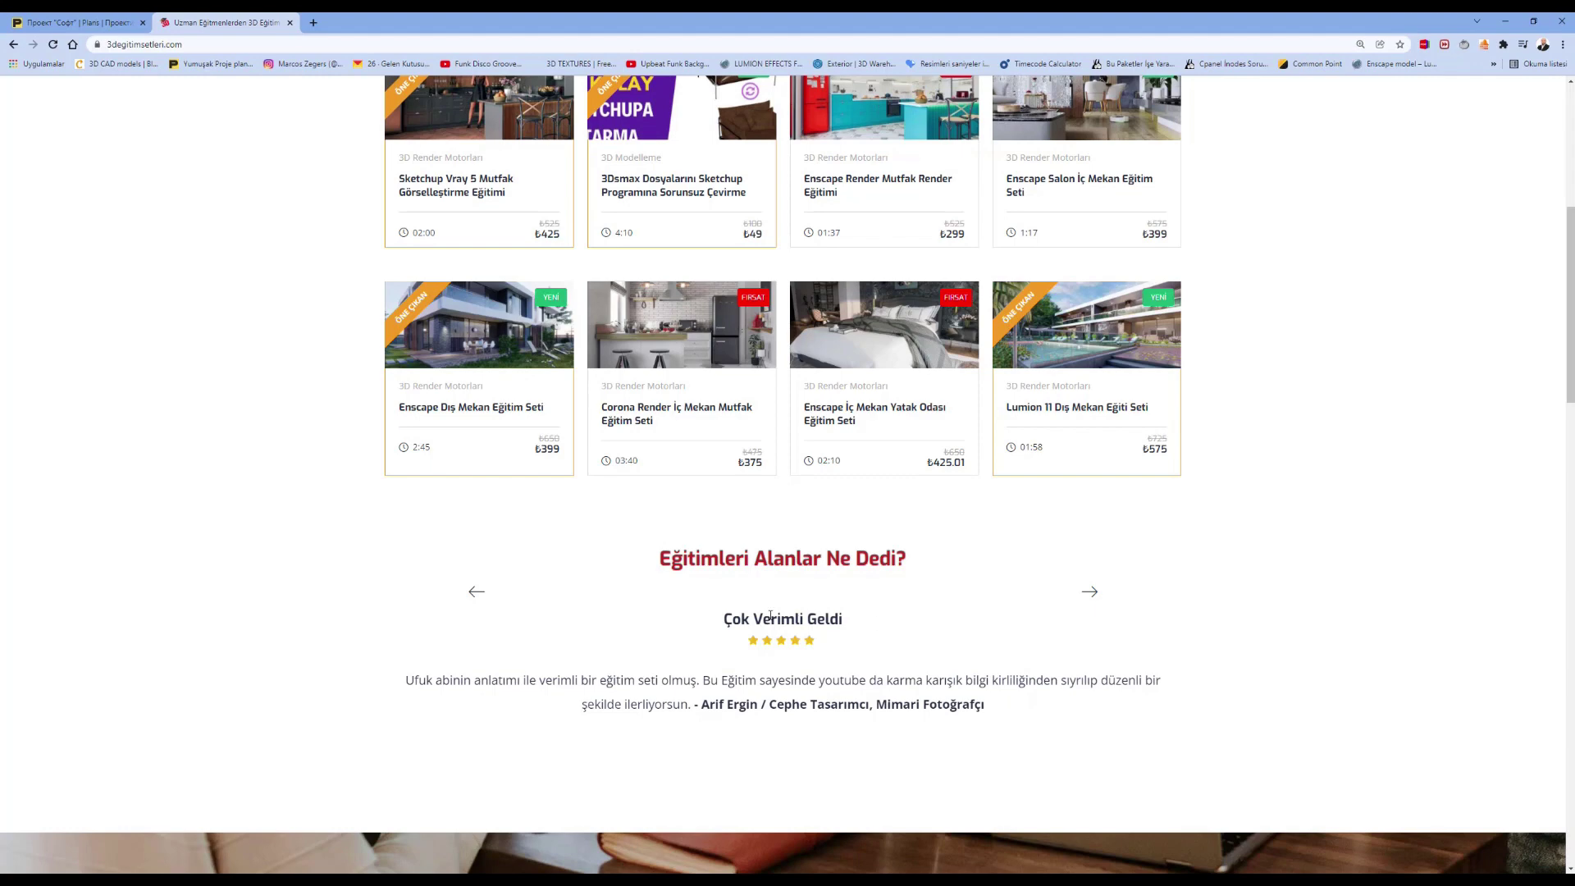
Step back through four customer testimonials, scroll to the top, and minimize Chrome to reveal Enscape.
{"action": "left_click", "coordinate": [478, 596]}
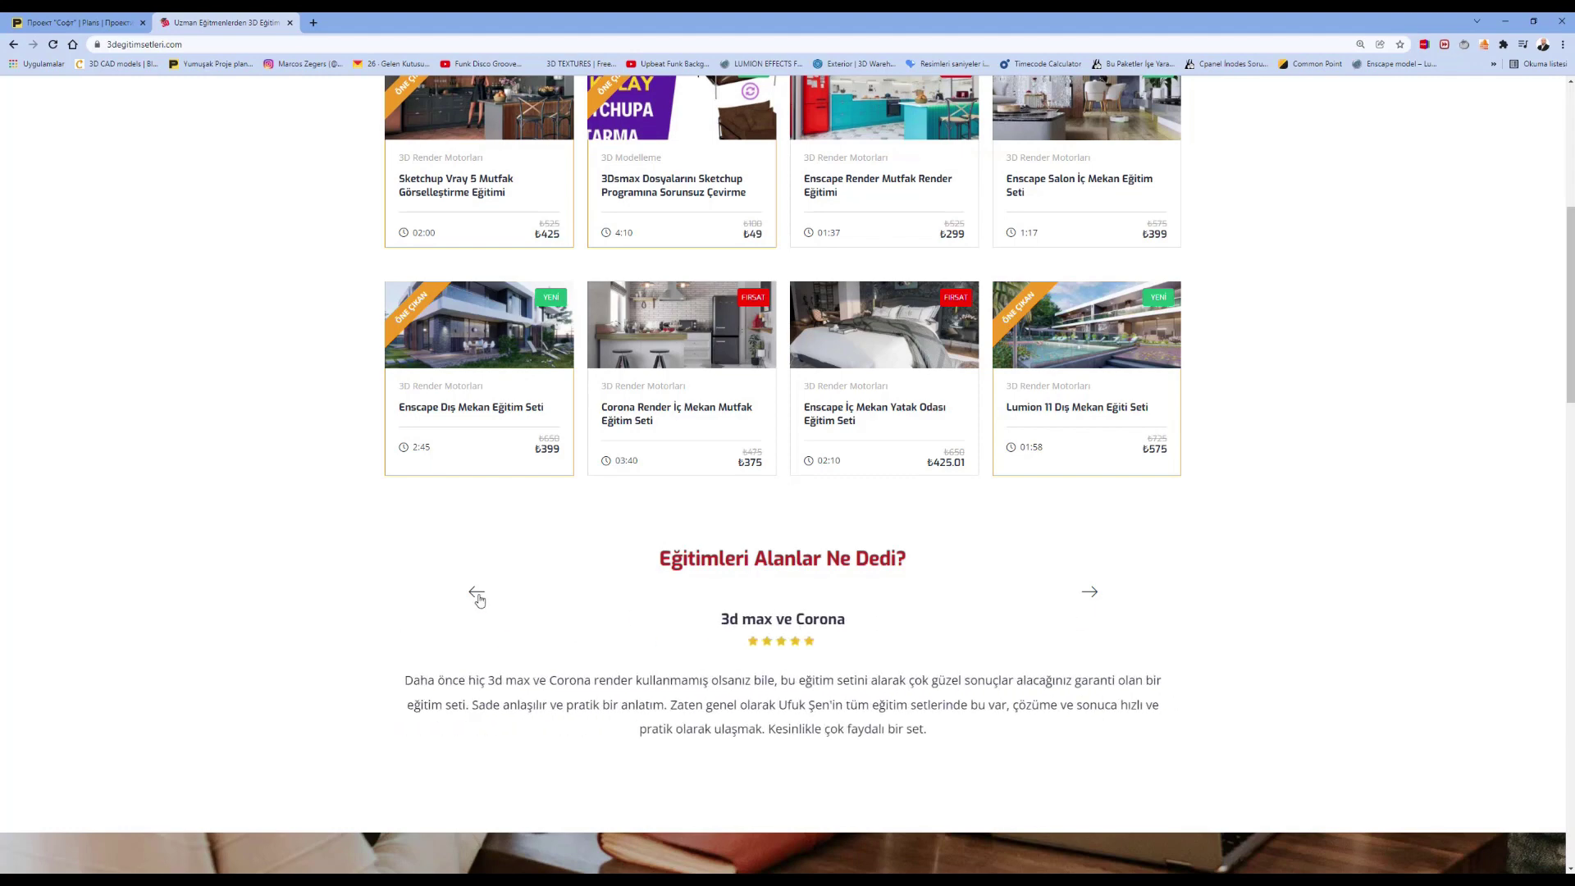
{"action": "left_click", "coordinate": [478, 596]}
{"action": "left_click", "coordinate": [477, 596]}
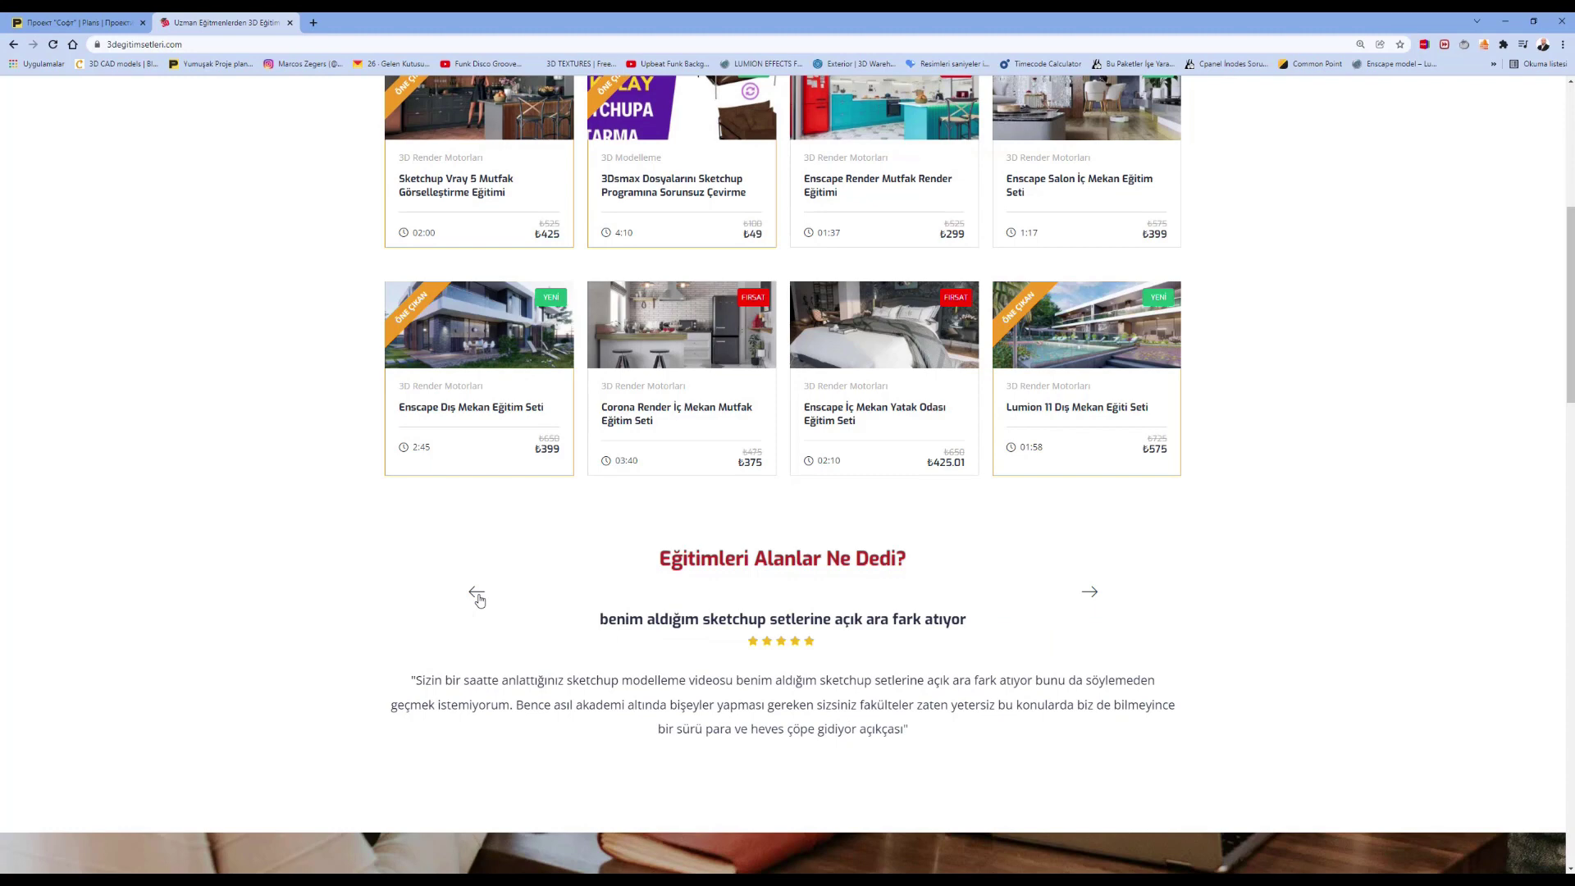
{"action": "left_click", "coordinate": [477, 596]}
{"action": "scroll", "coordinate": [459, 533], "scroll_direction": "down", "scroll_amount": 2}
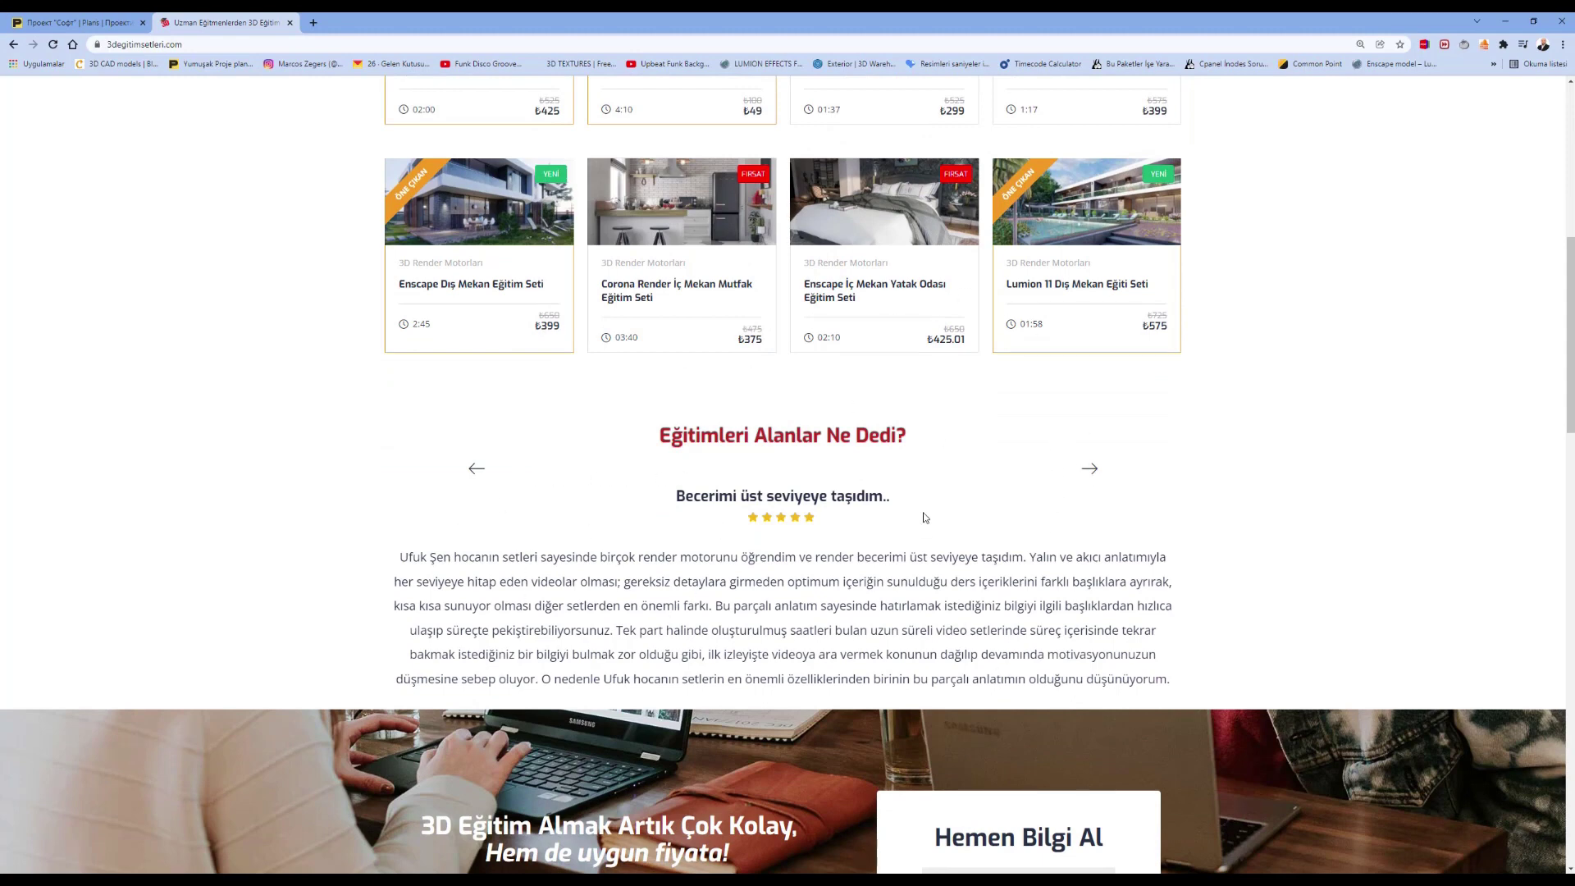
{"action": "scroll", "coordinate": [919, 521], "scroll_direction": "up", "scroll_amount": 1}
{"action": "scroll", "coordinate": [918, 523], "scroll_direction": "up", "scroll_amount": 1}
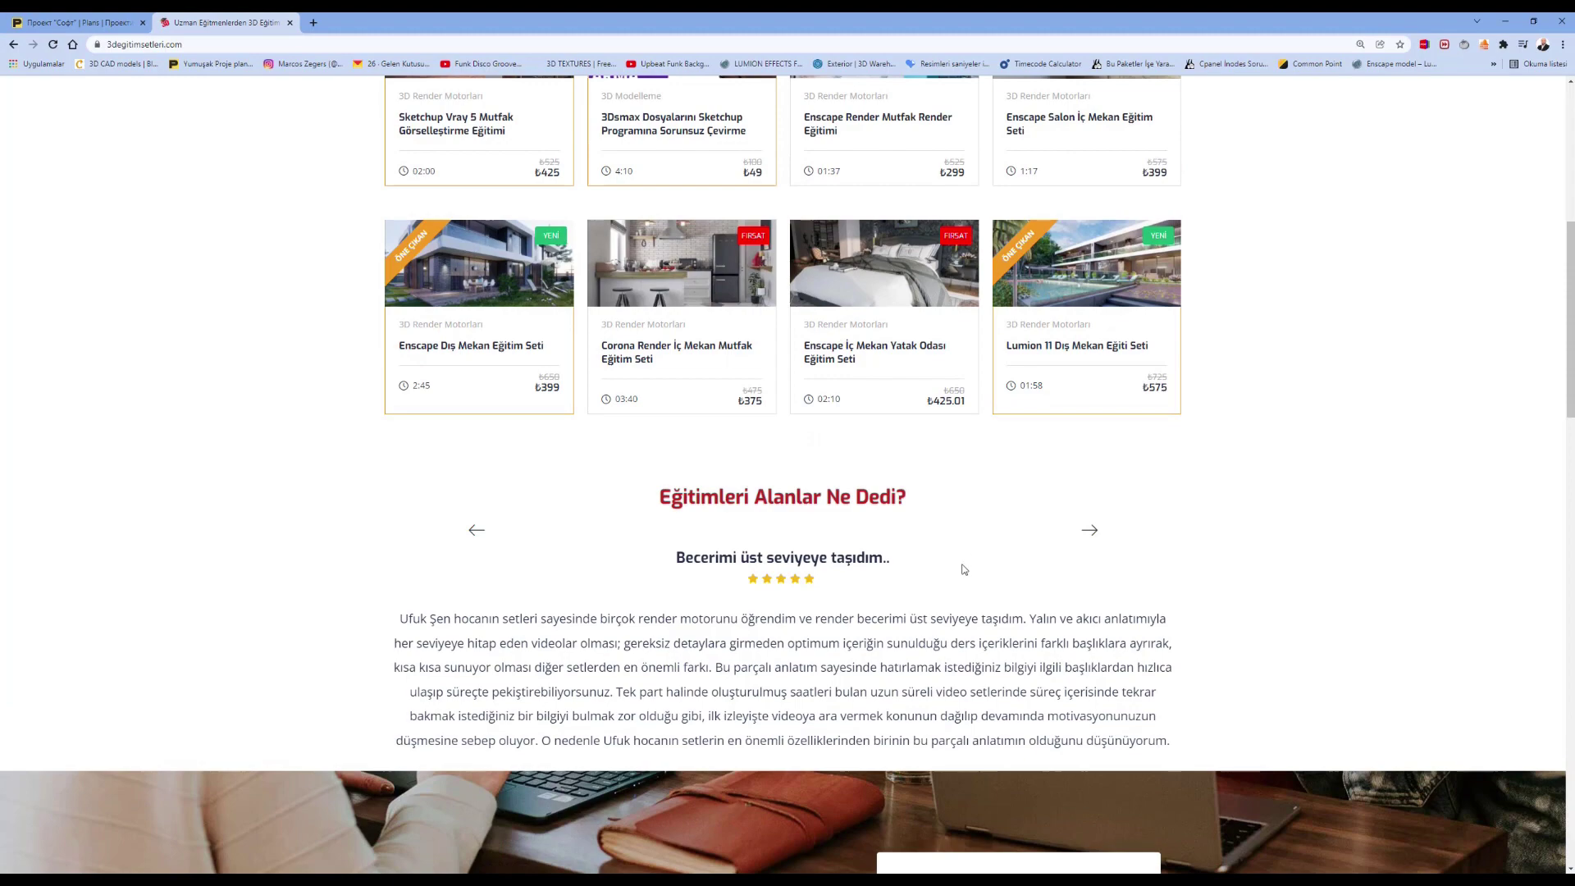
{"action": "scroll", "coordinate": [984, 527], "scroll_direction": "up", "scroll_amount": 3}
{"action": "scroll", "coordinate": [927, 608], "scroll_direction": "up", "scroll_amount": 3}
{"action": "scroll", "coordinate": [1028, 308], "scroll_direction": "up", "scroll_amount": 1}
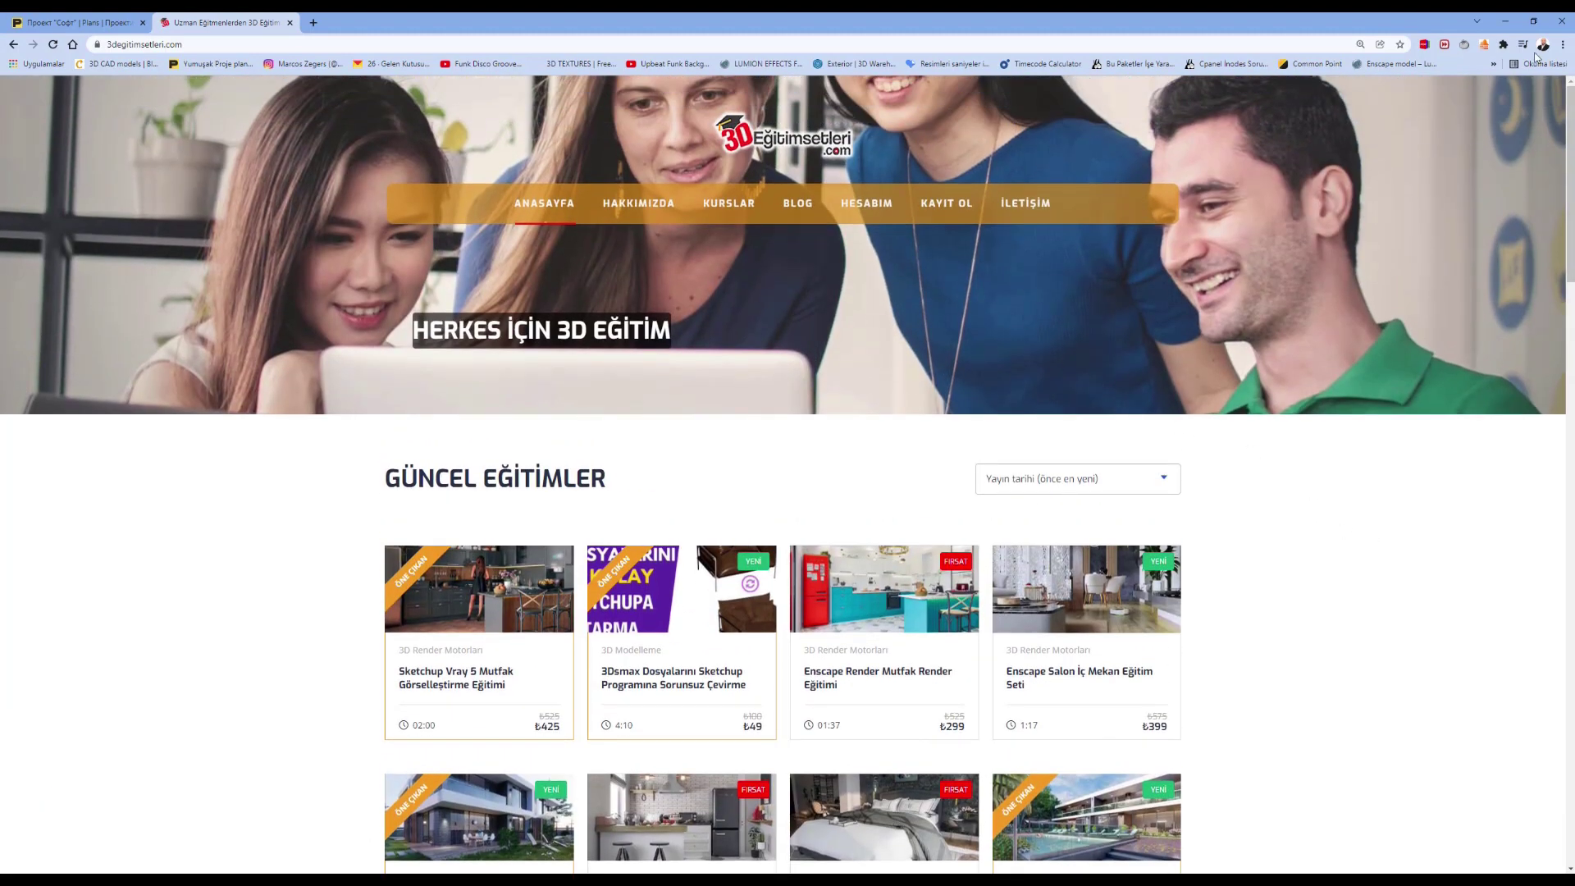
{"action": "left_click", "coordinate": [1507, 22]}
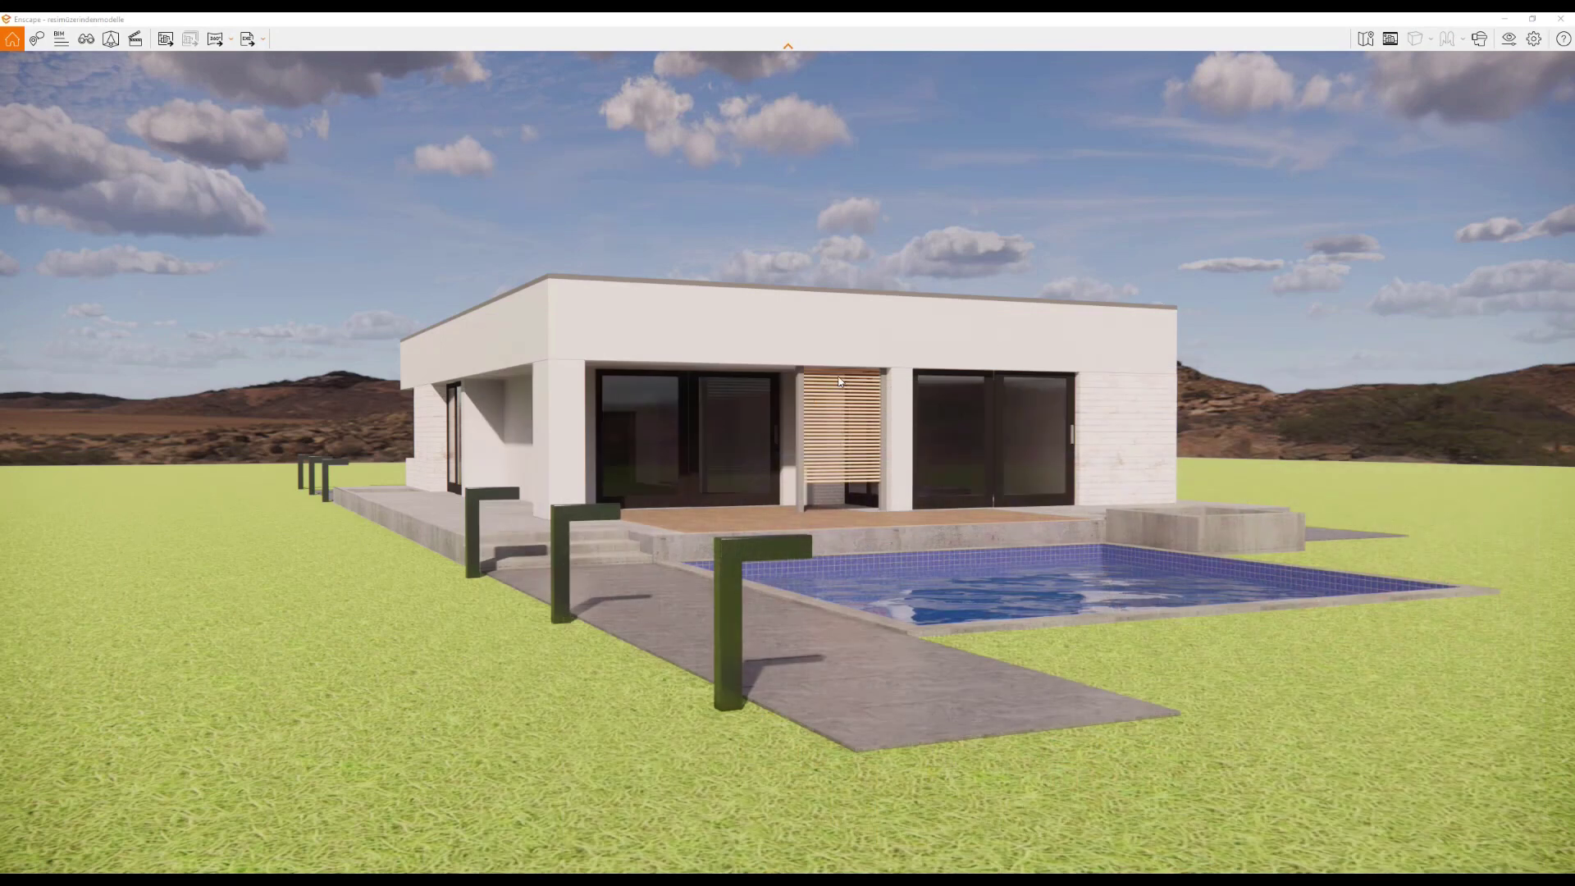